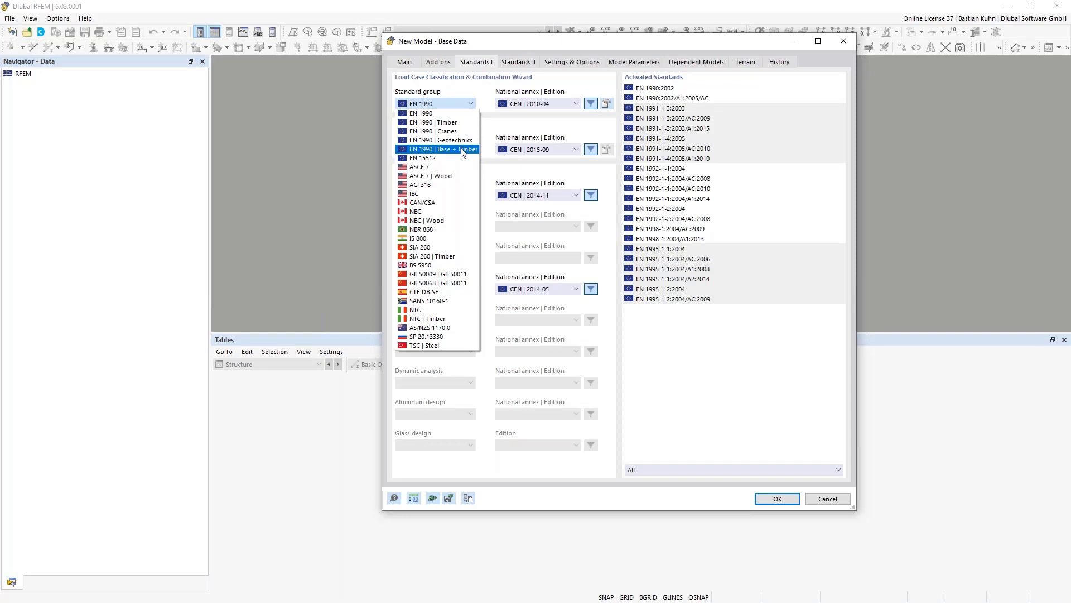
# - Choose EN 1990 | Base + Timber with the CEN | 2010-04 national annex and confirm the base data
pyautogui.click(462, 149)
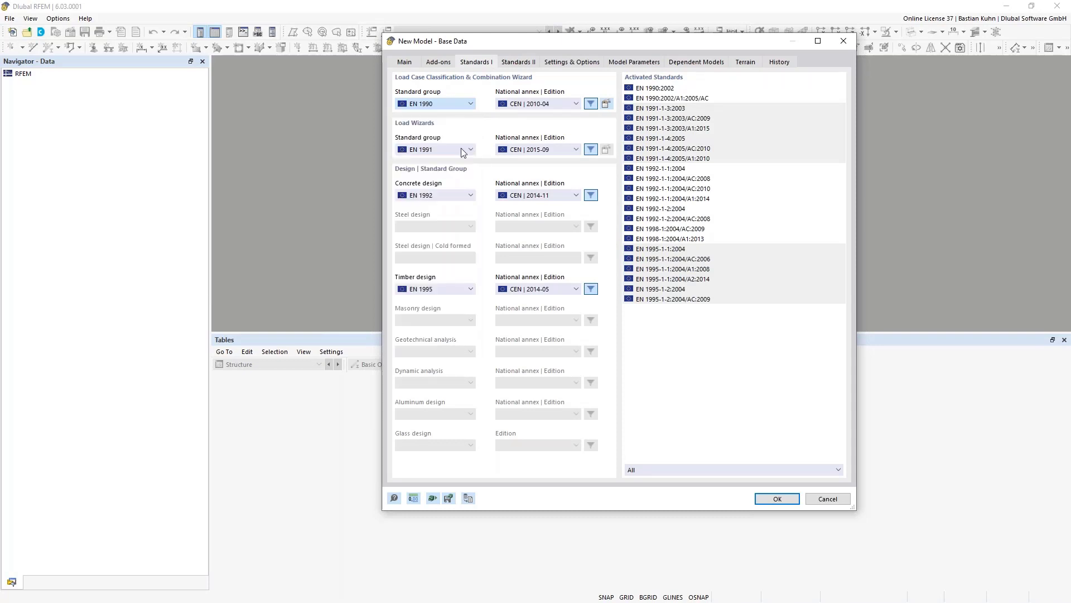
pyautogui.click(539, 104)
pyautogui.click(540, 159)
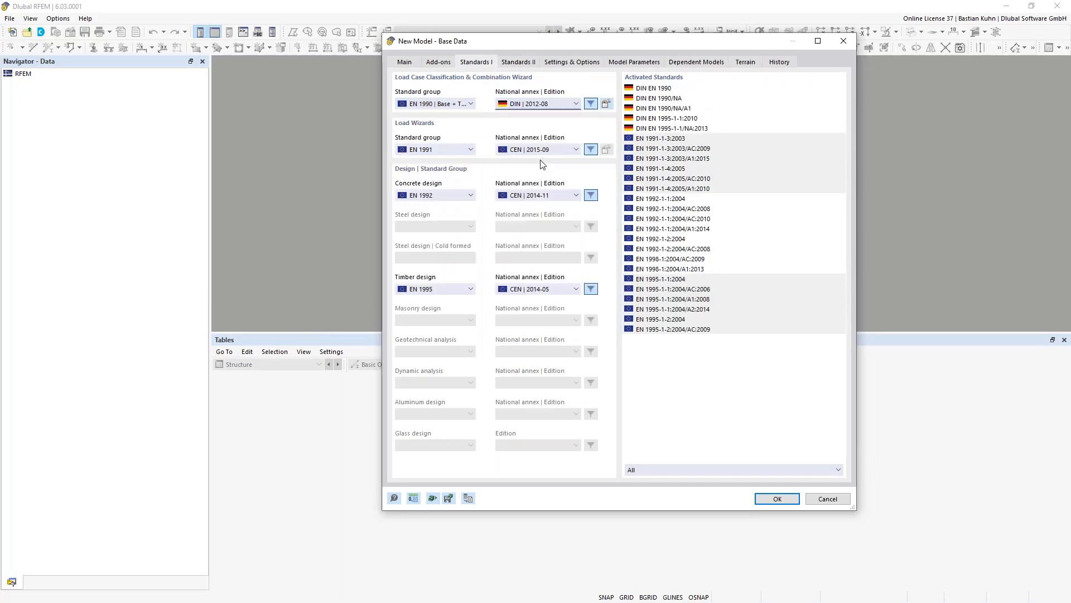
pyautogui.click(554, 105)
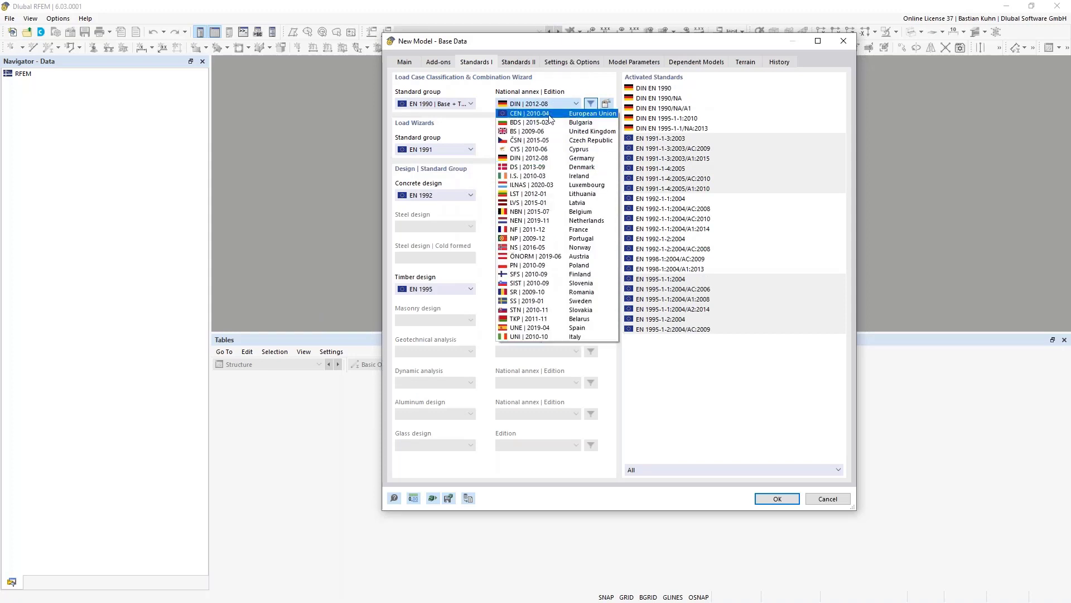
pyautogui.click(530, 115)
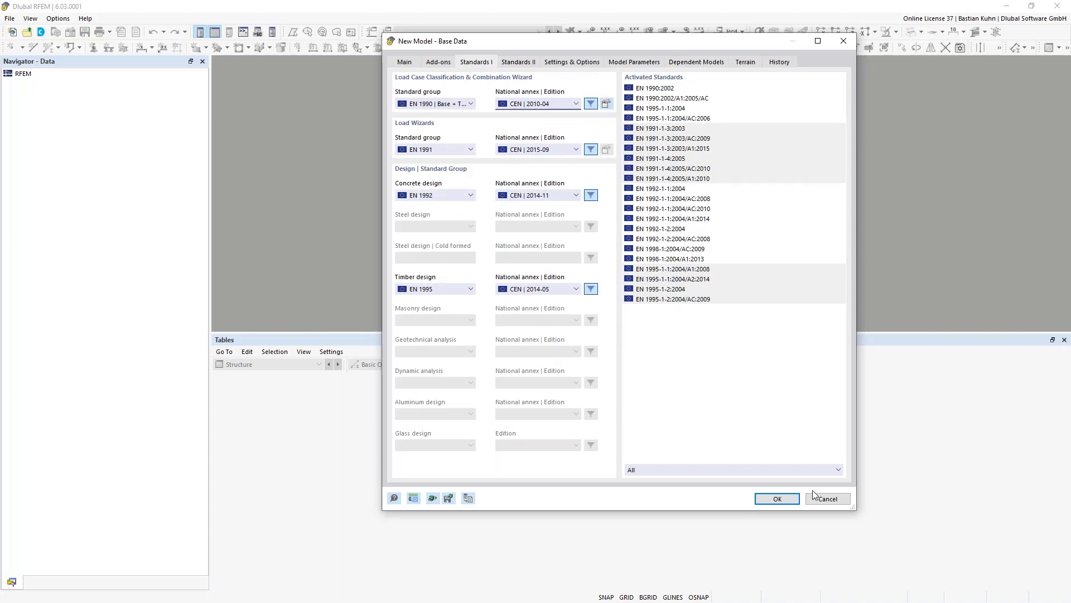
pyautogui.click(775, 499)
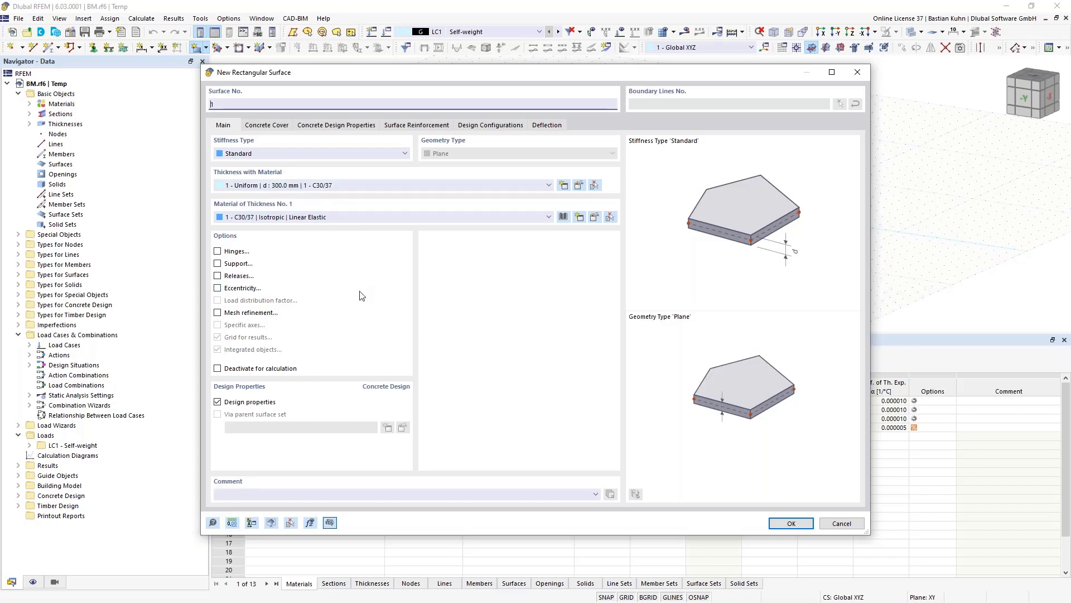
# - Draw the 300 mm C30/37 rectangular slab from the origin to the corner at X 20, Y 6
pyautogui.click(784, 525)
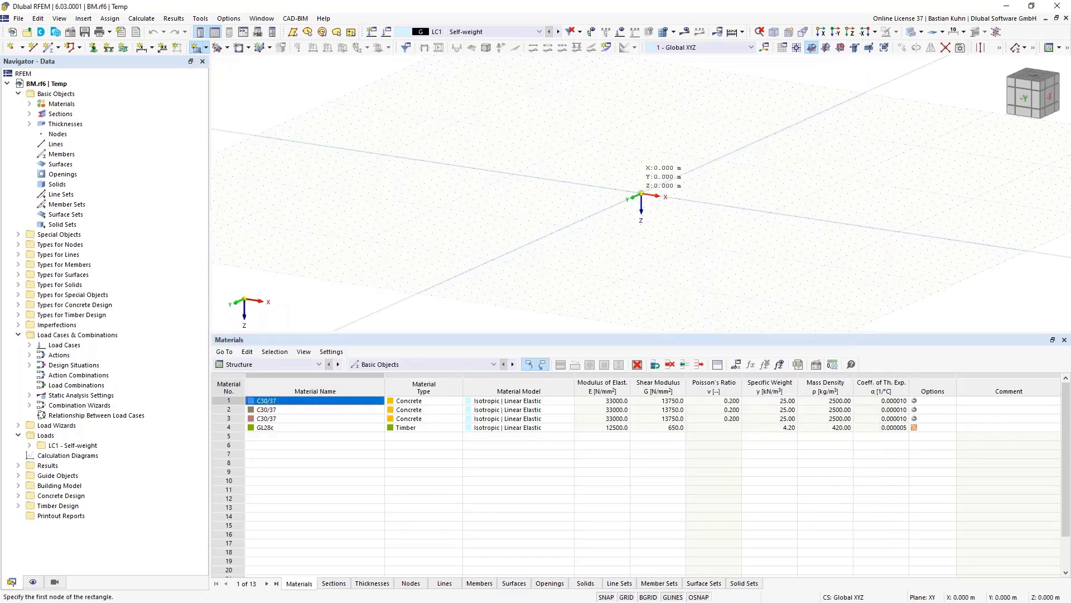
pyautogui.click(642, 194)
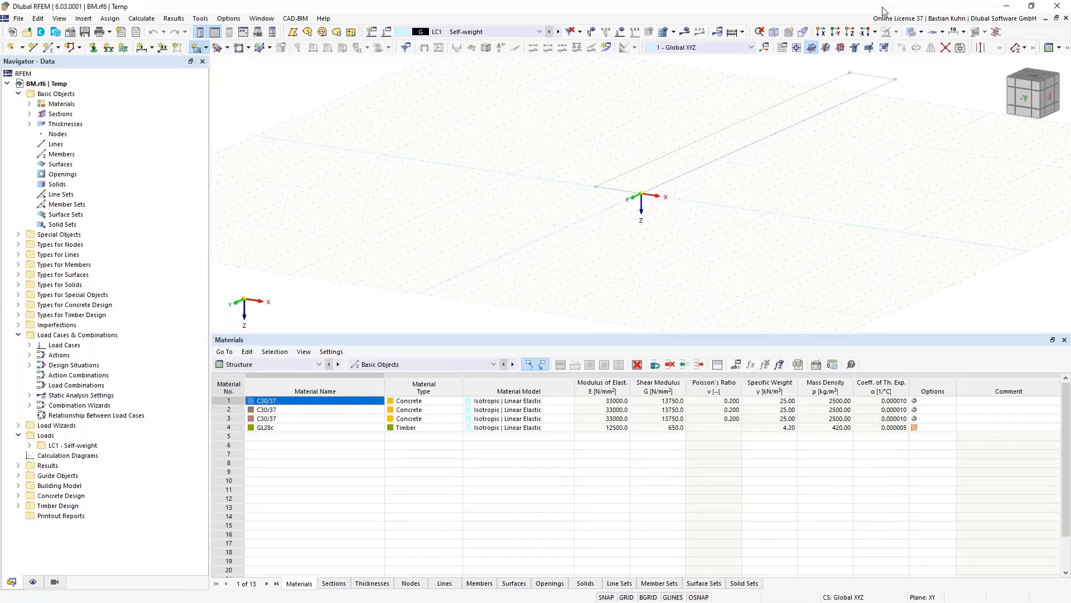
pyautogui.click(850, 32)
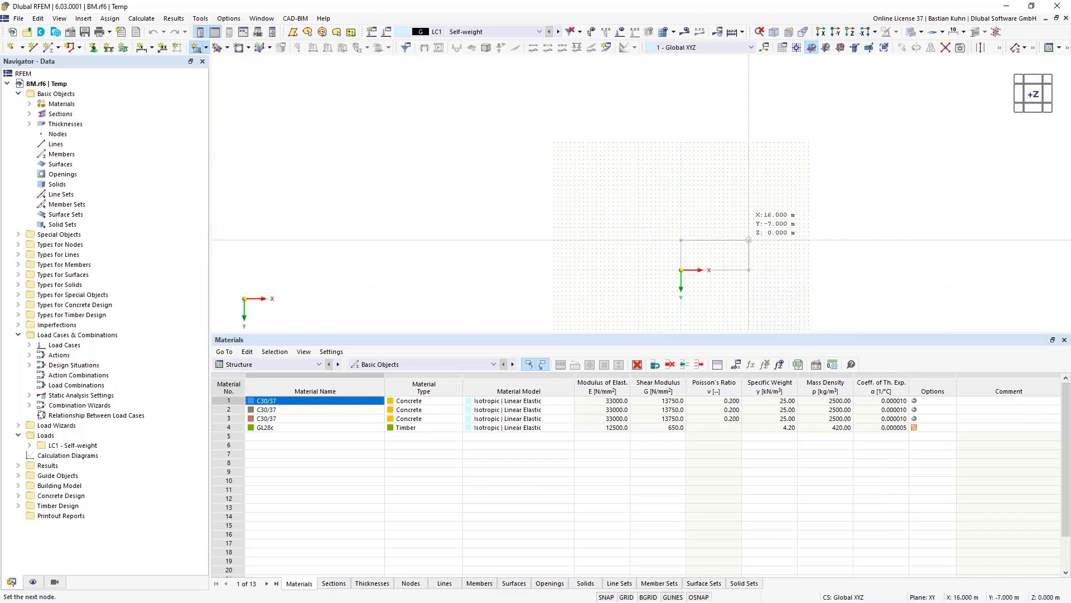
pyautogui.moveTo(701, 234); pyautogui.dragTo(582, 151, button='middle')
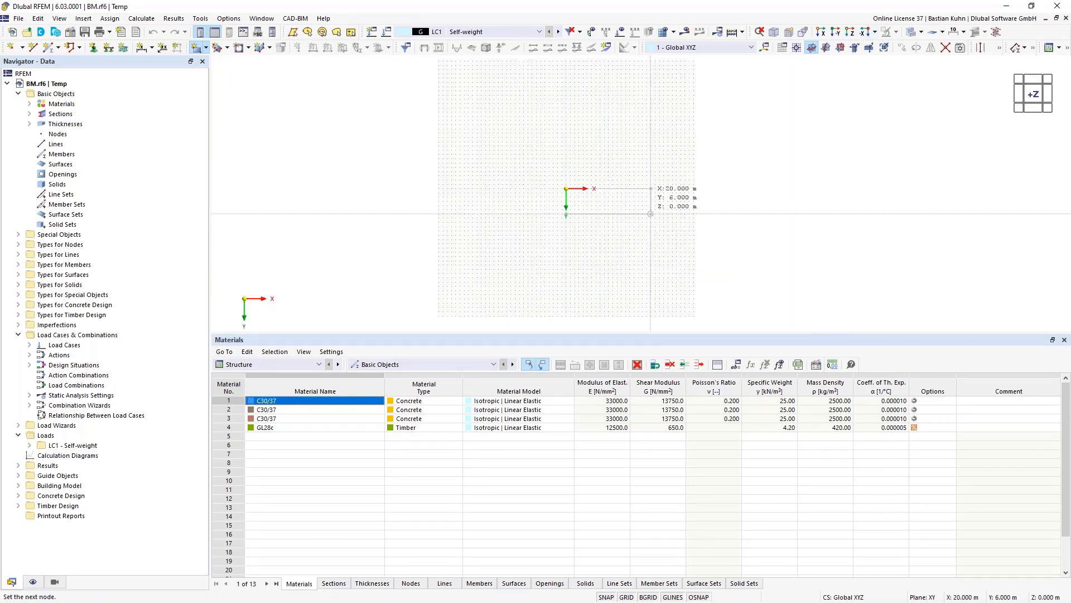
pyautogui.click(651, 226)
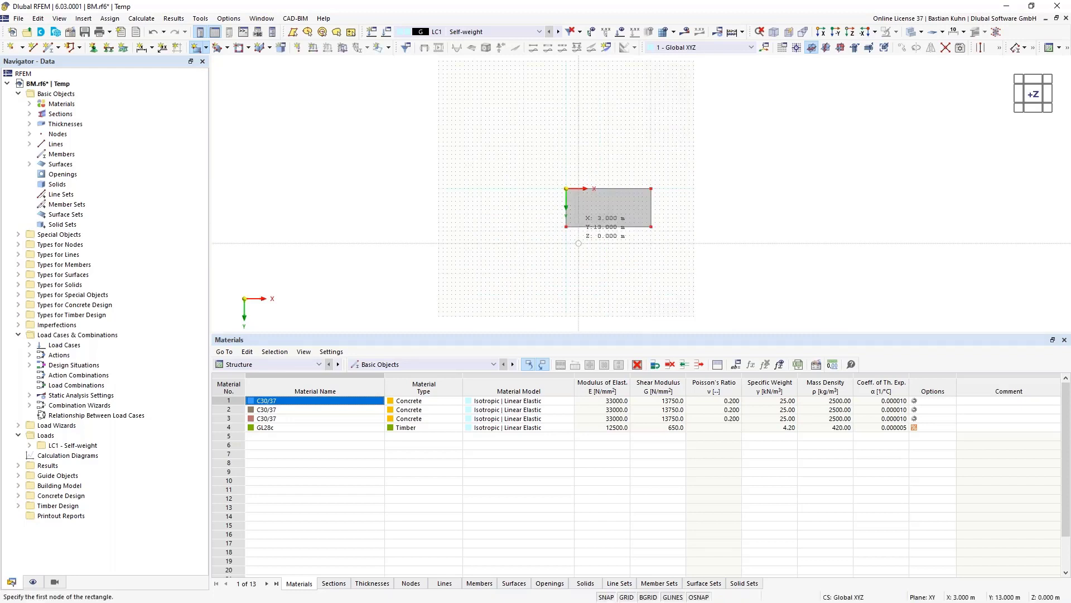
pyautogui.press('Escape')
pyautogui.scroll(3, 561, 200)
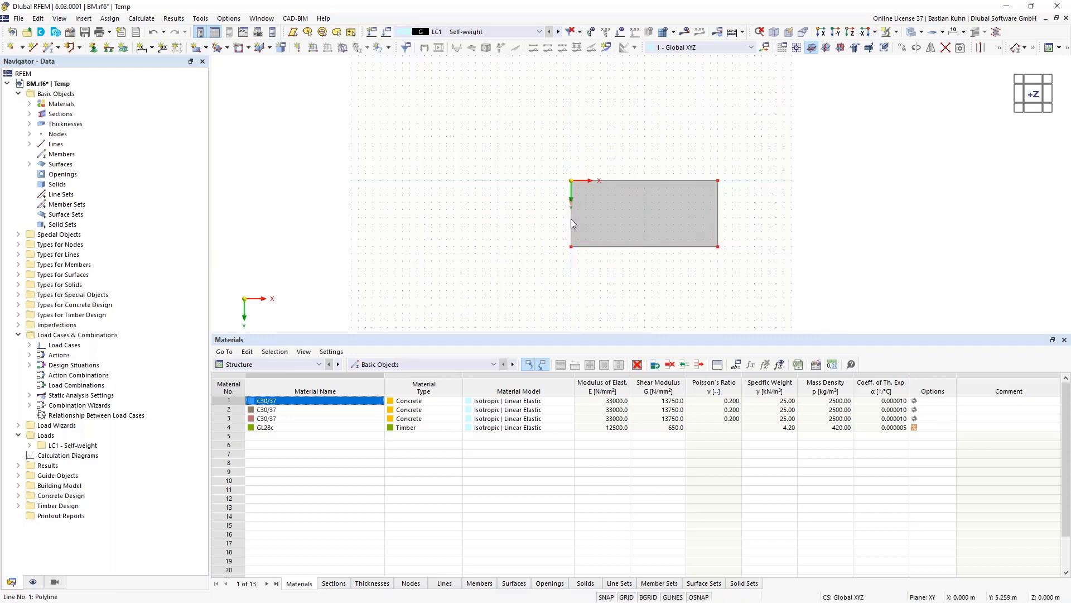
# - Divide the slab's short edge lines with two intermediate nodes each
pyautogui.rightClick(719, 216)
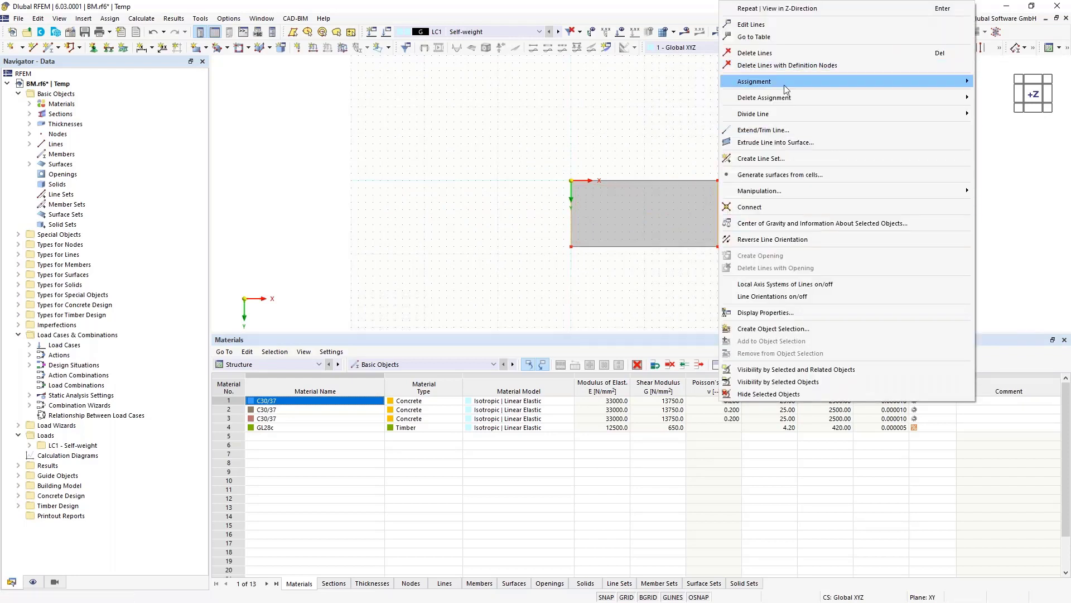
pyautogui.moveTo(747, 115)
pyautogui.click(684, 132)
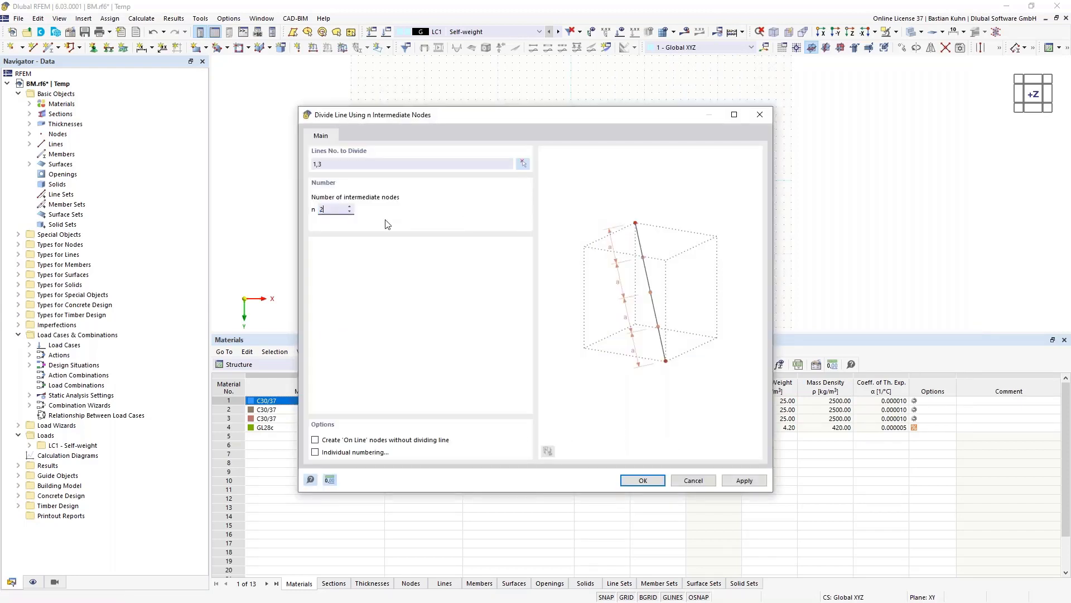
pyautogui.press('Return')
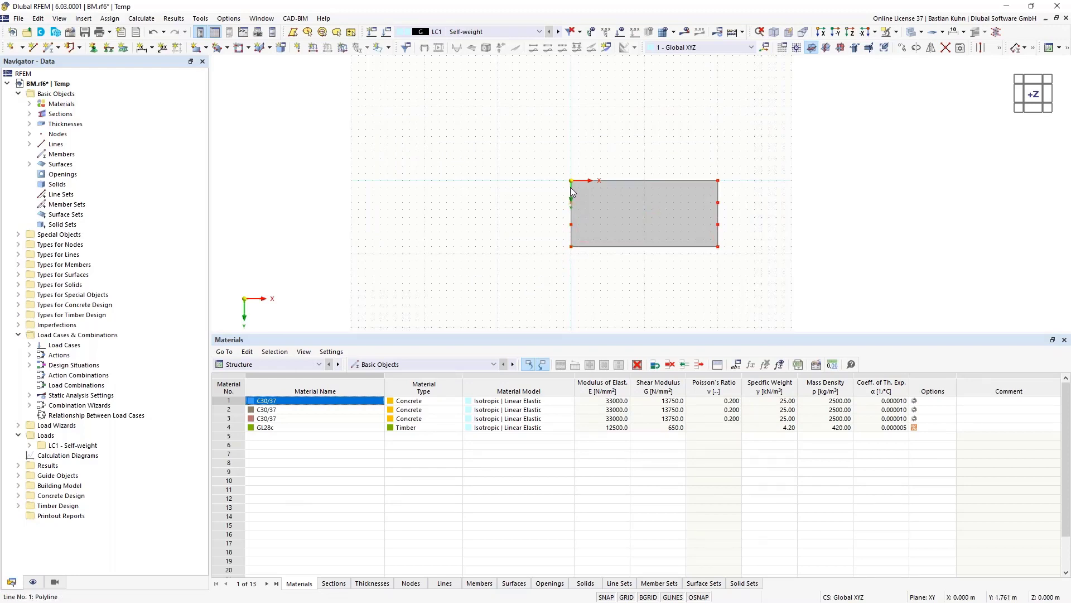
# - Copy the edge nodes four times at 4 m along X, then undo the top-edge copies
pyautogui.click(901, 49)
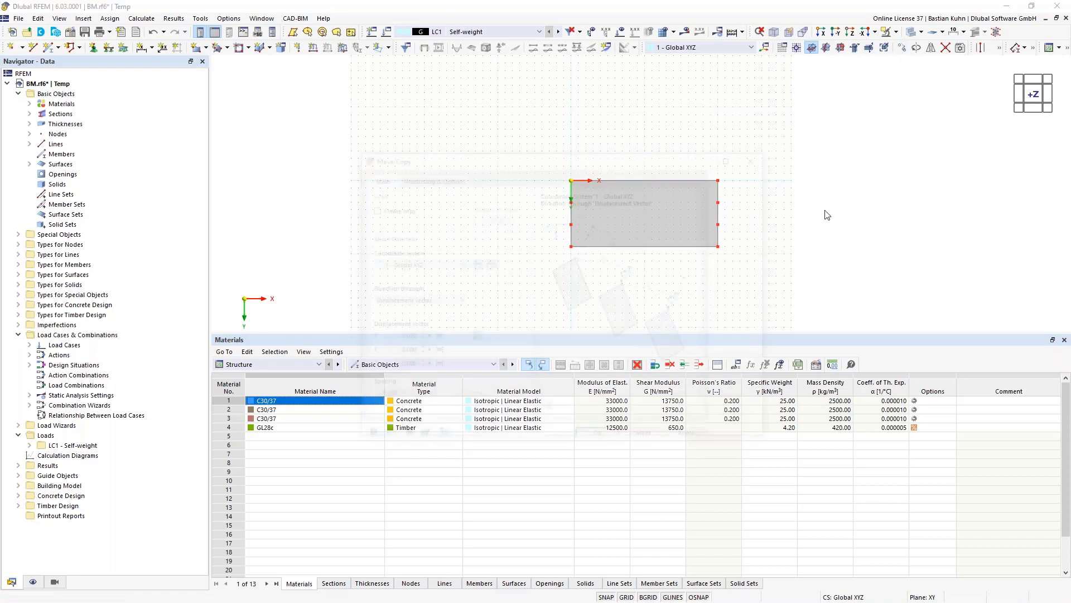
pyautogui.doubleClick(484, 217)
pyautogui.write('4')
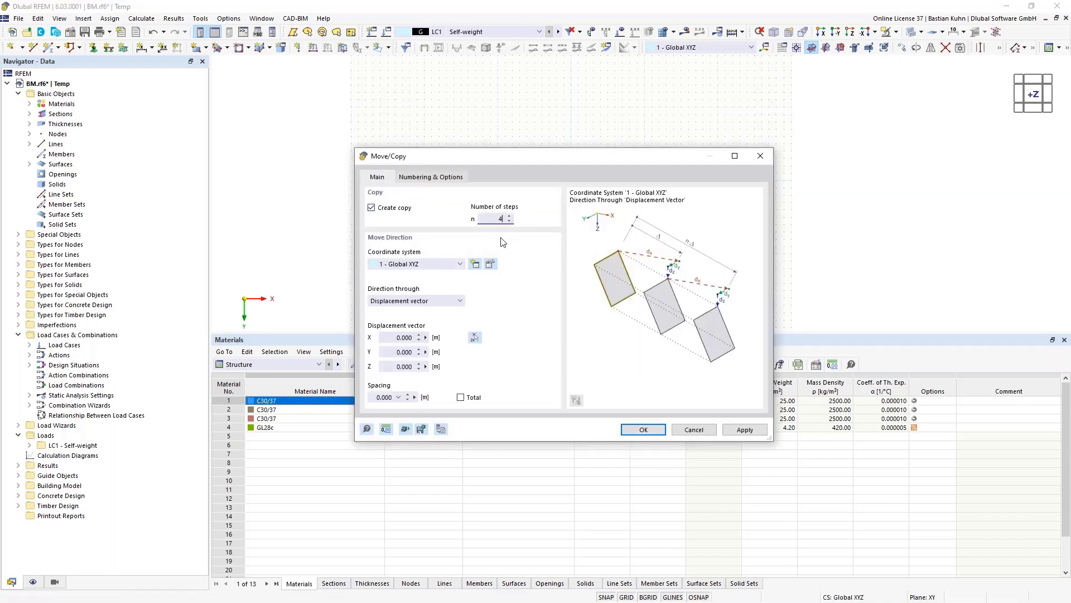
pyautogui.doubleClick(398, 338)
pyautogui.write('4')
pyautogui.press('Tab')
pyautogui.click(643, 429)
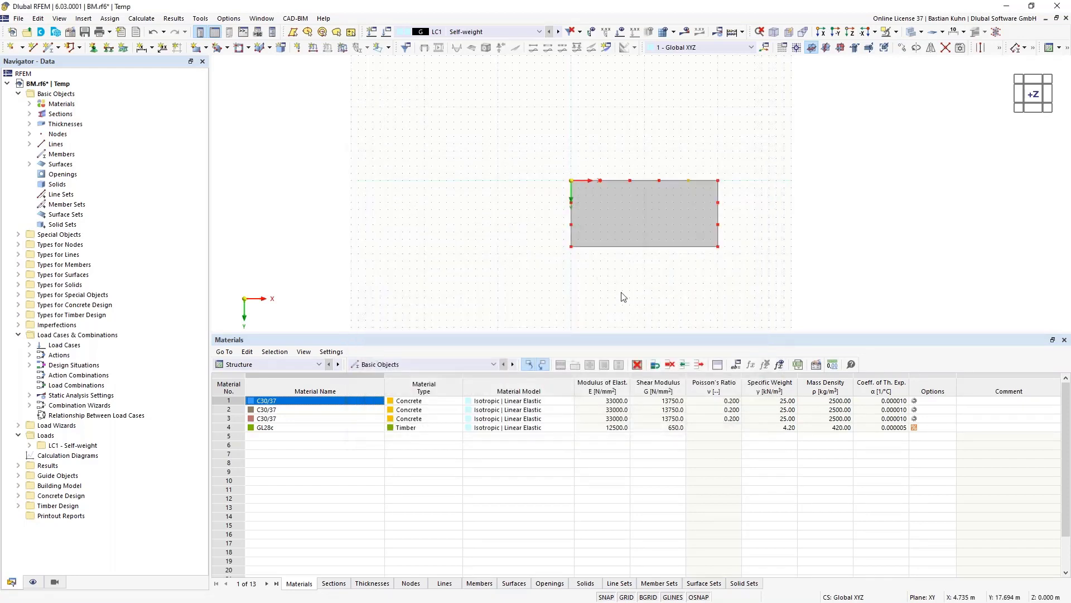
pyautogui.click(156, 35)
# - Redo the node copy and delete the two unwanted extra nodes
pyautogui.click(904, 49)
pyautogui.click(630, 225)
pyautogui.keyDown('ctrl'); pyautogui.click(659, 225); pyautogui.keyUp('ctrl')
pyautogui.press('Delete')
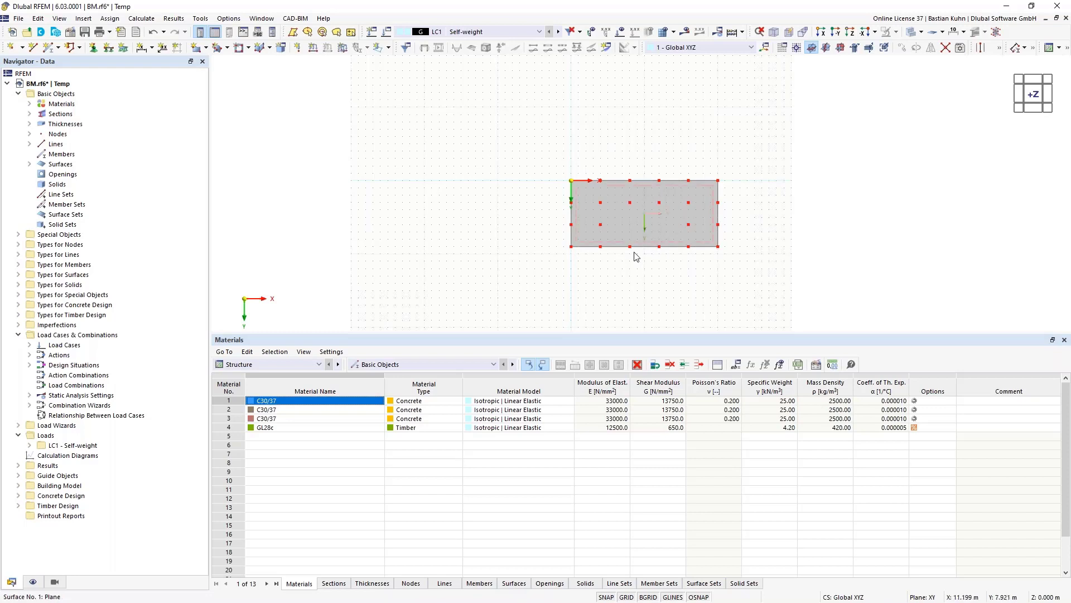
# - Set the Z coordinate of all selected slab nodes to -3 m
pyautogui.moveTo(548, 157); pyautogui.dragTo(751, 279)
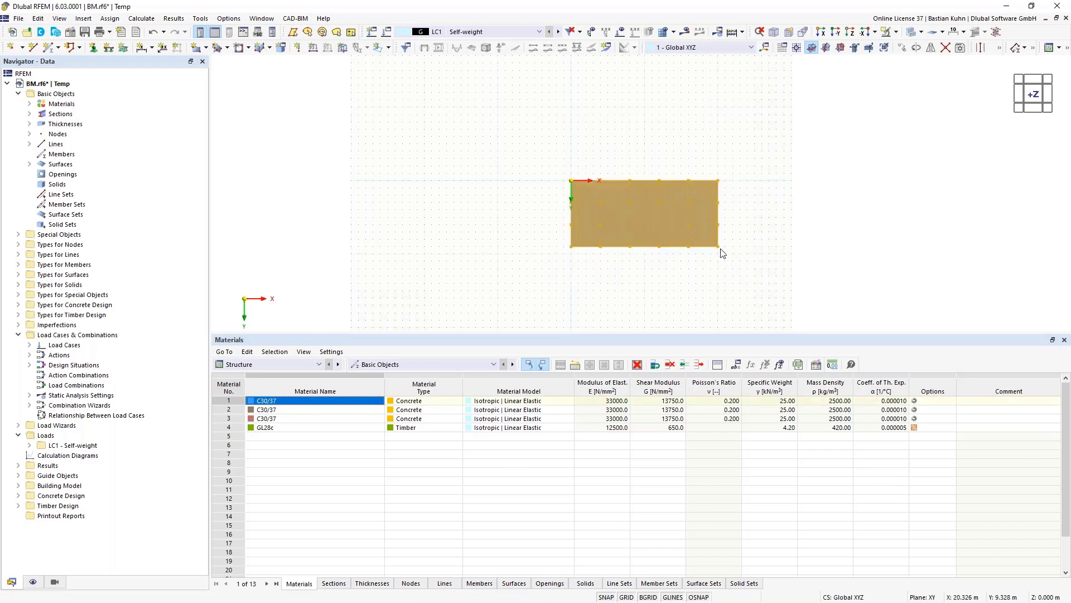
pyautogui.rightClick(719, 247)
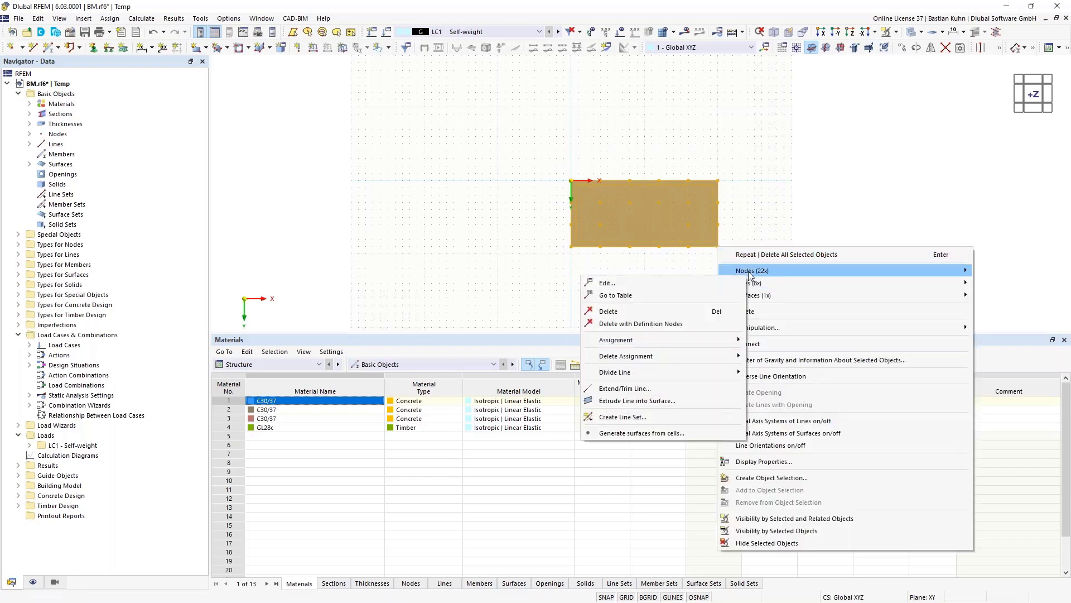
pyautogui.click(997, 271)
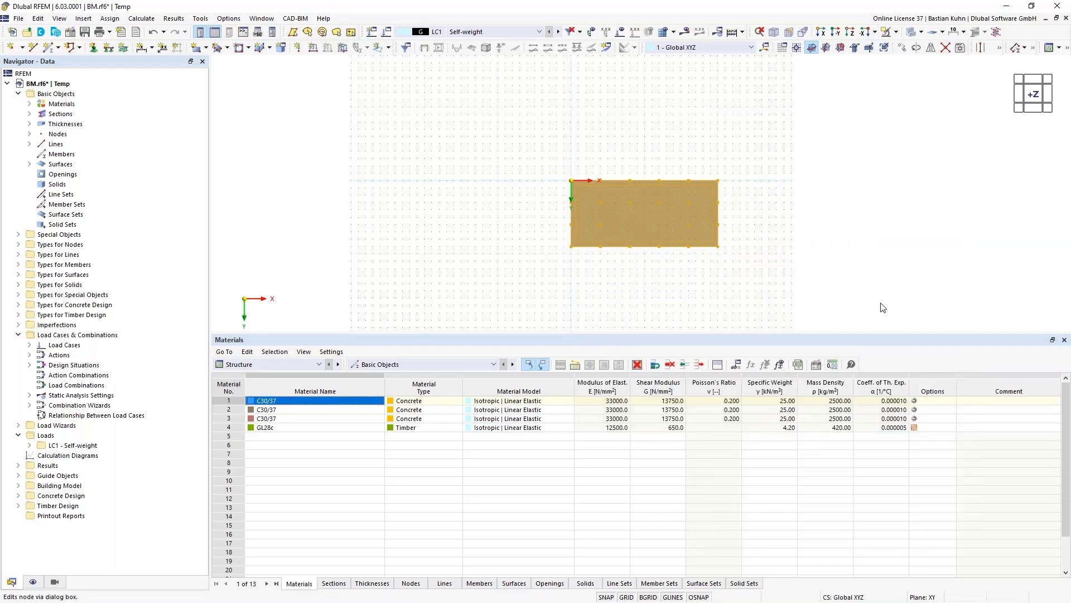
pyautogui.click(455, 295)
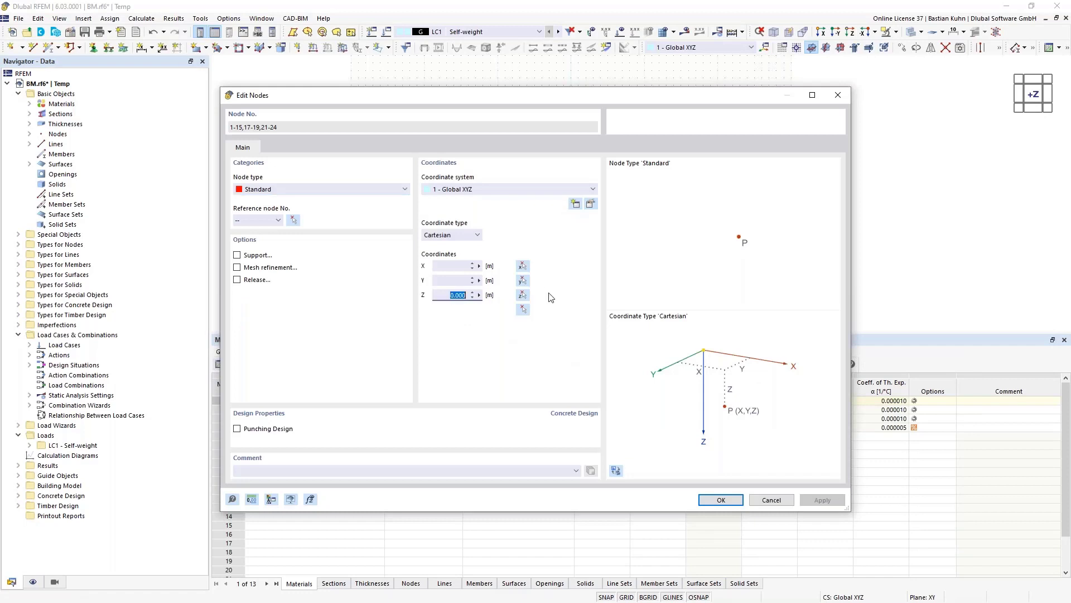
pyautogui.write('-3')
pyautogui.press('Return')
pyautogui.click(555, 286)
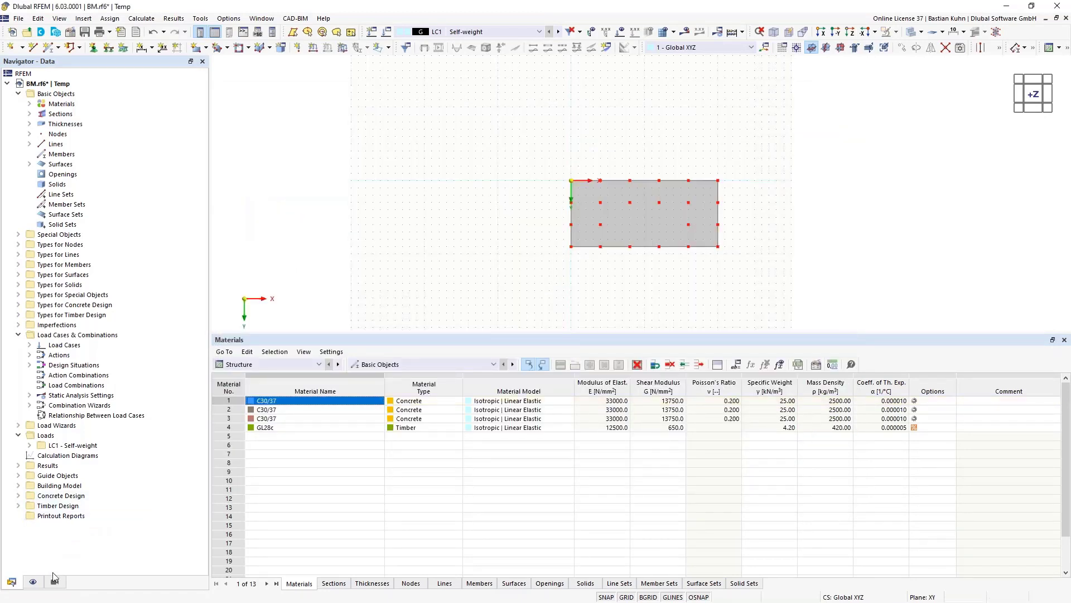
# - Hide surfaces and lines so only nodes show, then select all the slab's nodes
pyautogui.click(33, 581)
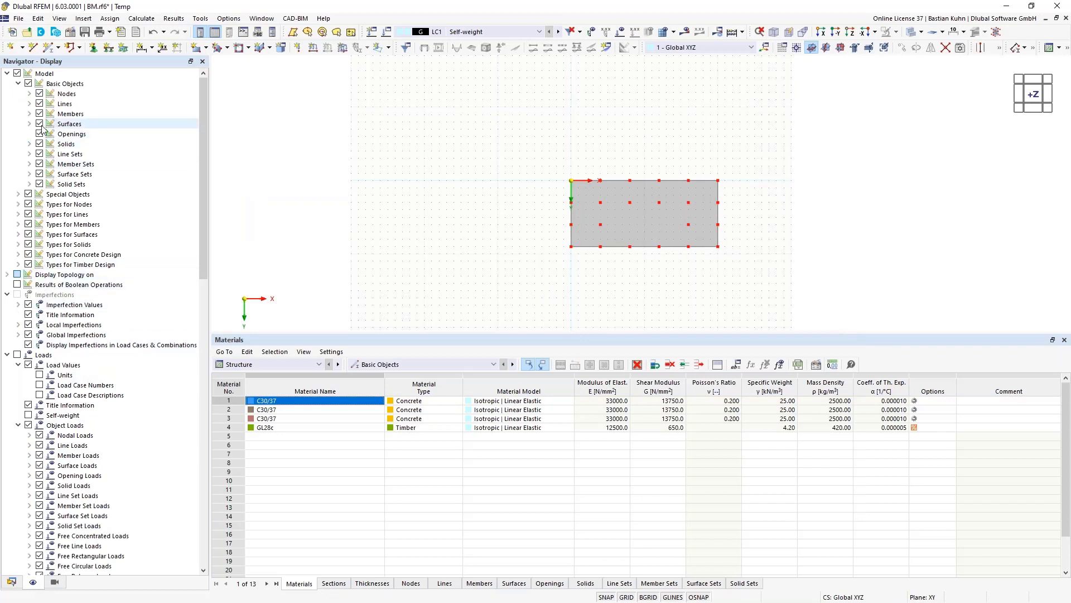
pyautogui.click(39, 103)
pyautogui.click(39, 124)
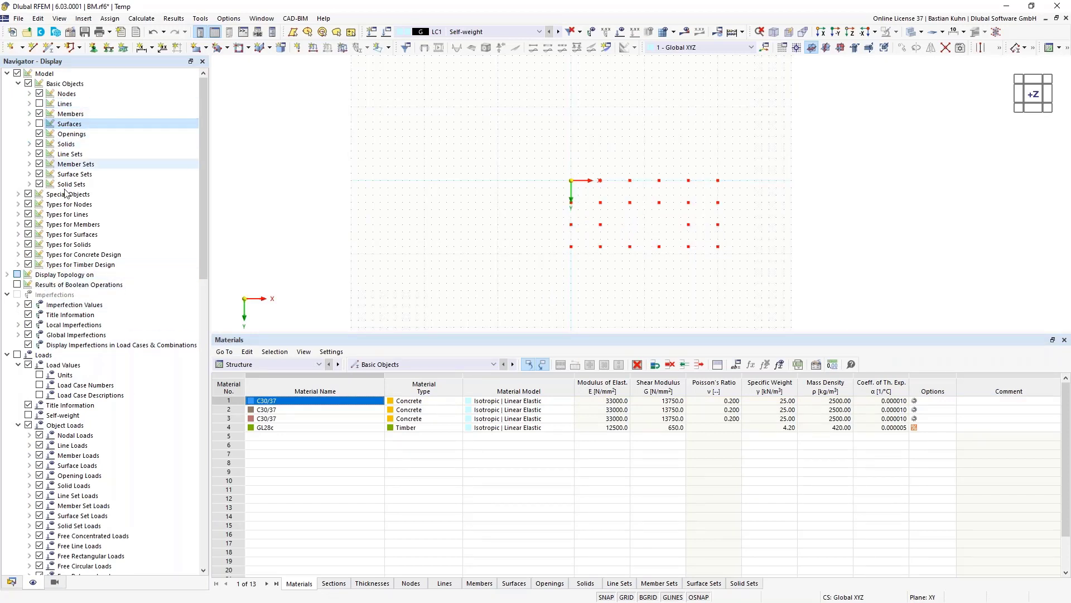
pyautogui.moveTo(549, 167); pyautogui.dragTo(790, 275)
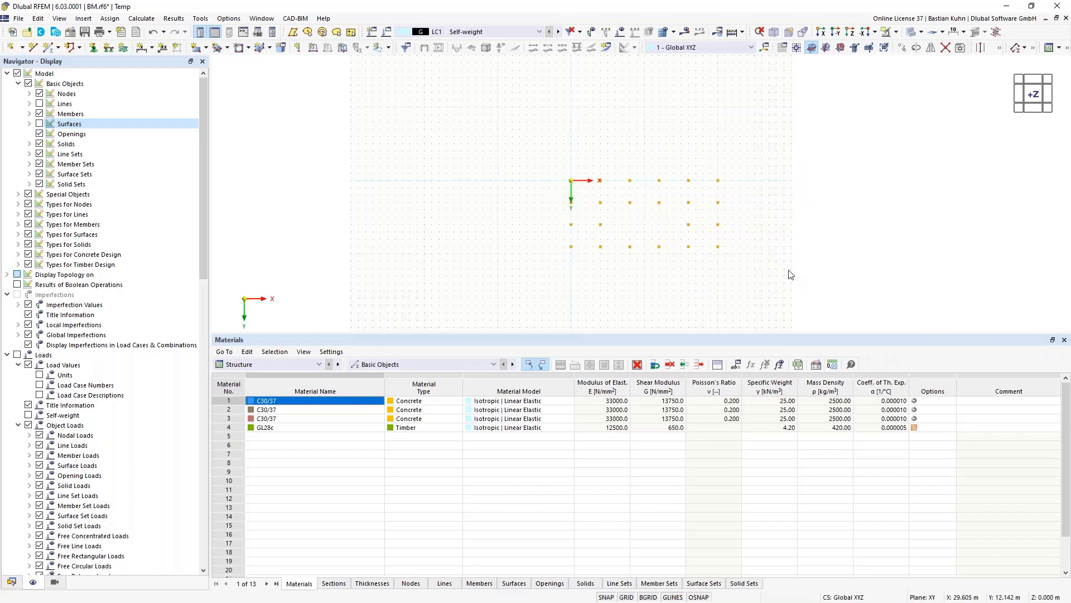
# - Set up a Move/Copy of the selected nodes: one copy offset 0 in X and 3 m in Z
pyautogui.click(902, 48)
pyautogui.click(493, 218)
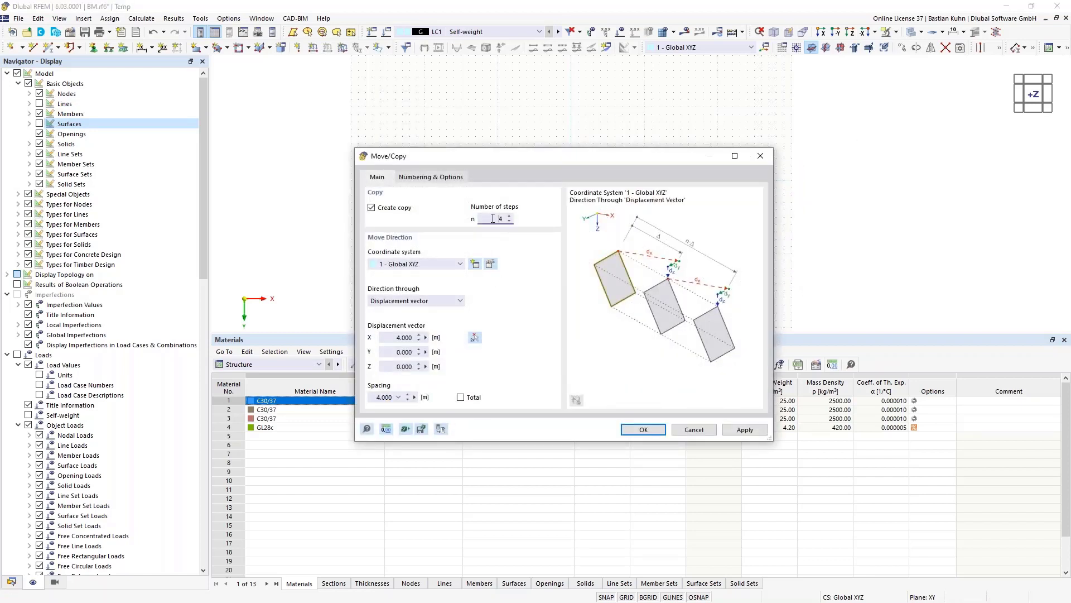
pyautogui.write('1')
pyautogui.click(384, 334)
pyautogui.write('0')
pyautogui.click(394, 367)
pyautogui.write('3')
# - Enable step links joining the copied nodes with members and start a new template member
pyautogui.click(428, 177)
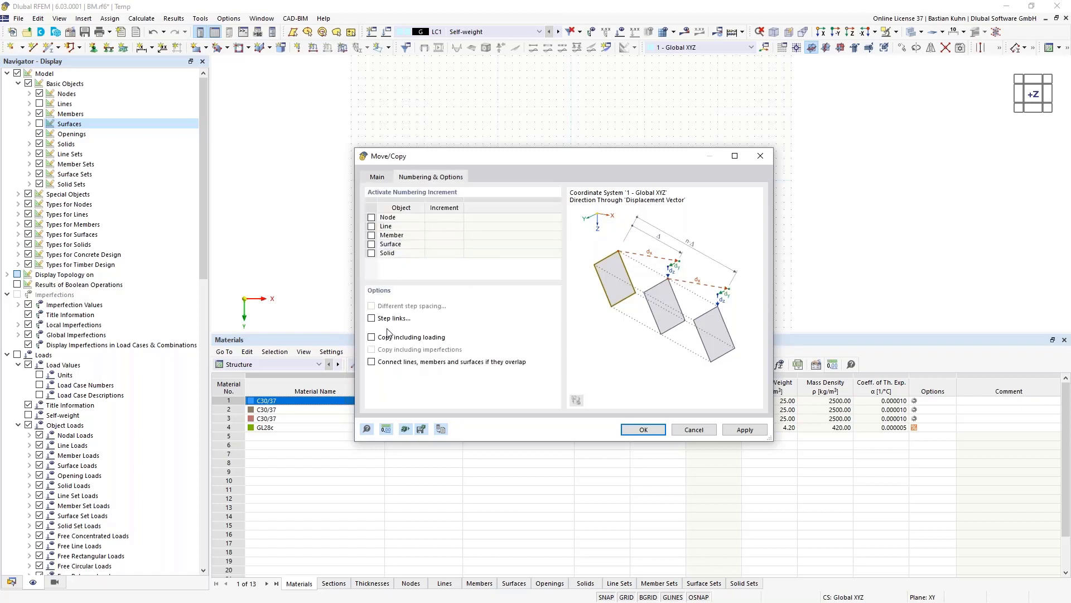
pyautogui.click(372, 316)
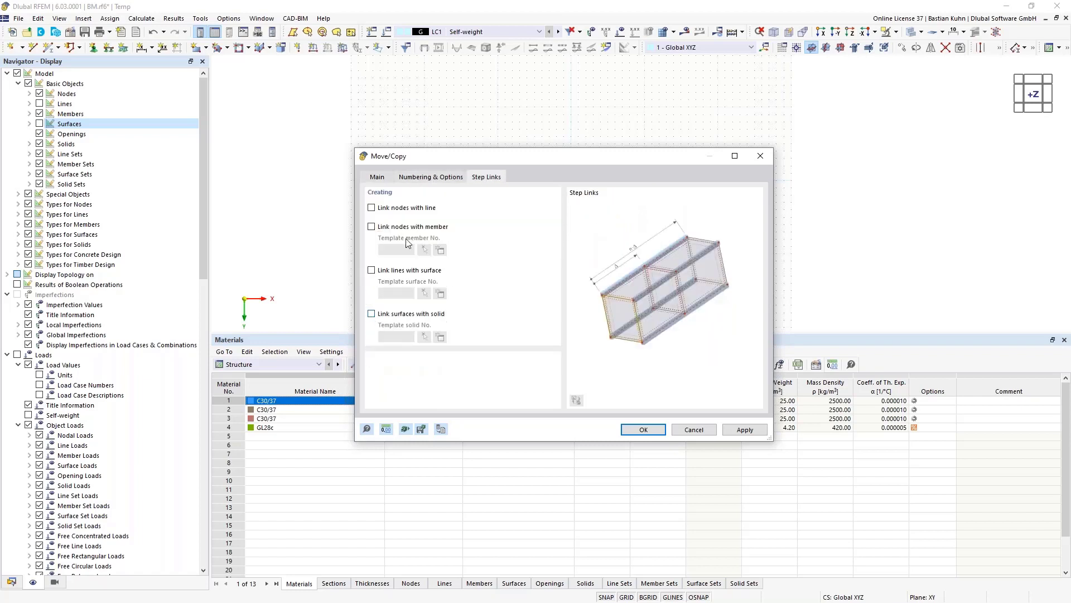
pyautogui.click(372, 227)
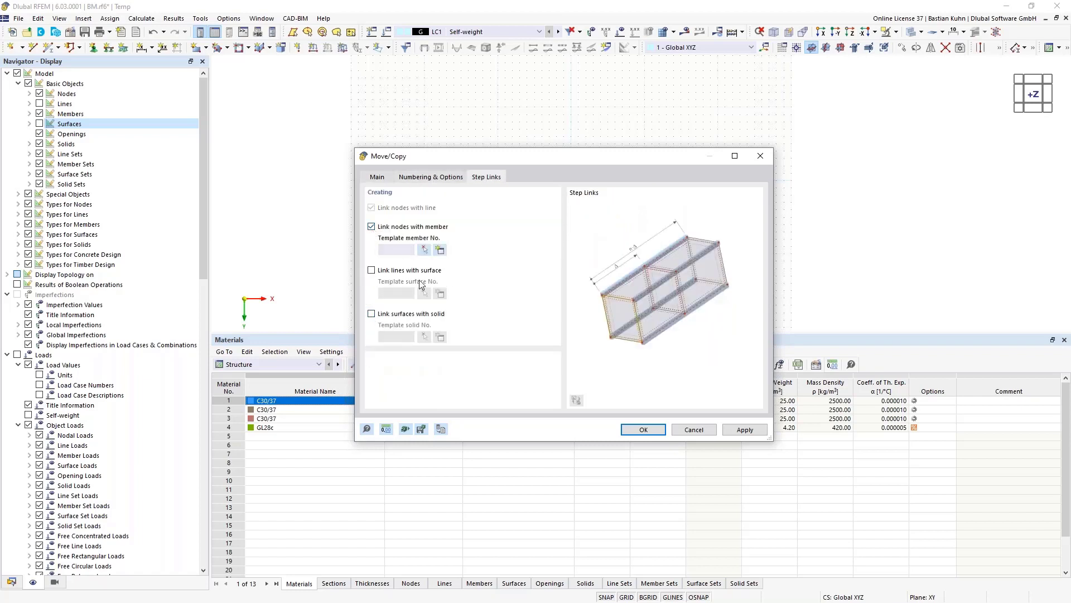
pyautogui.click(439, 251)
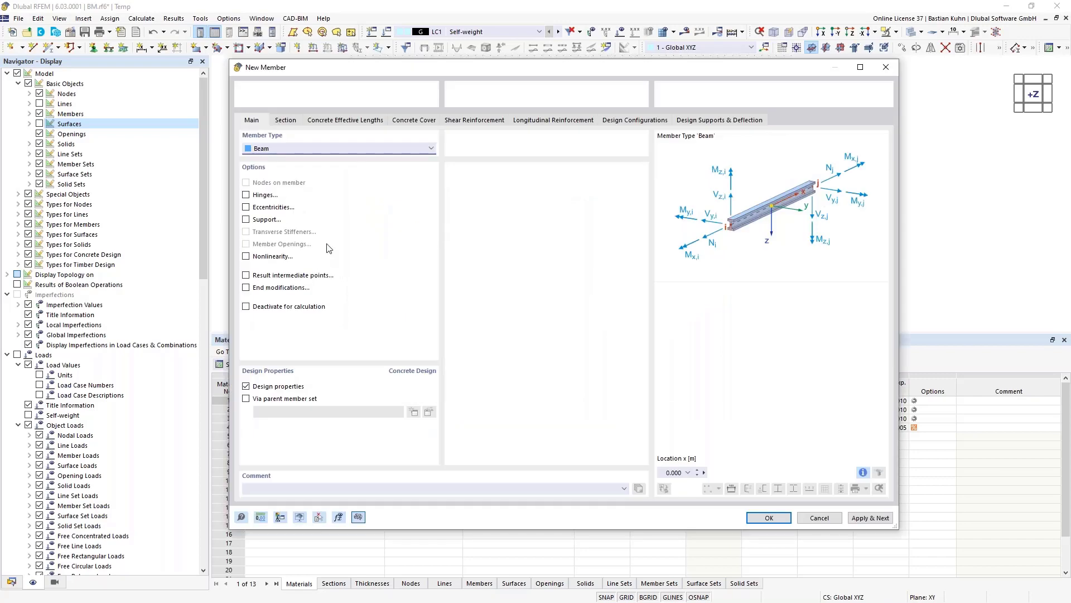
# - Review the template member's section and dismiss the missing reinforcement material error
pyautogui.click(286, 122)
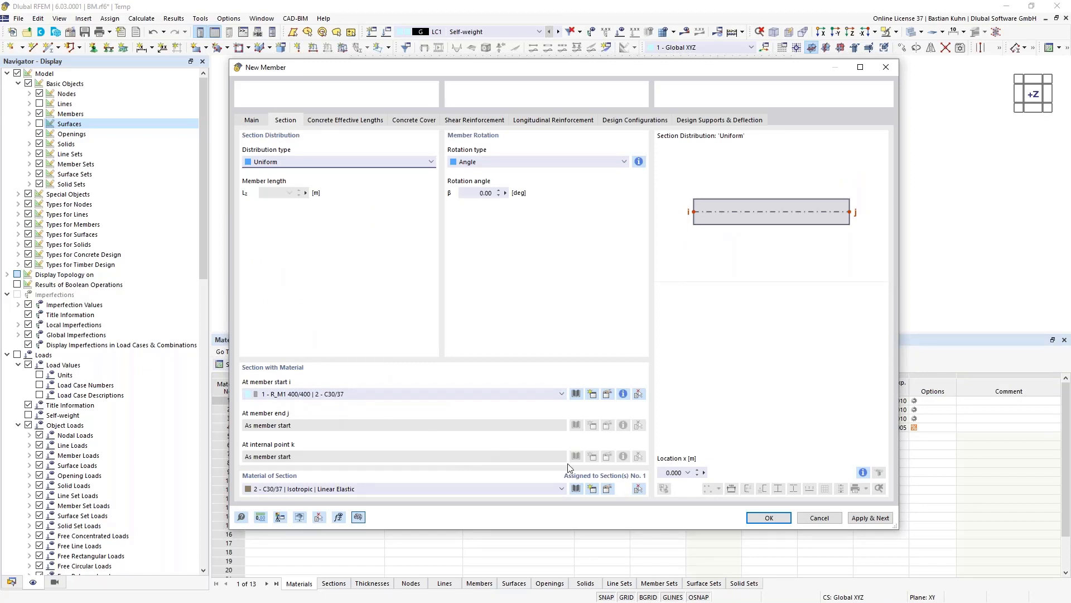
pyautogui.click(771, 519)
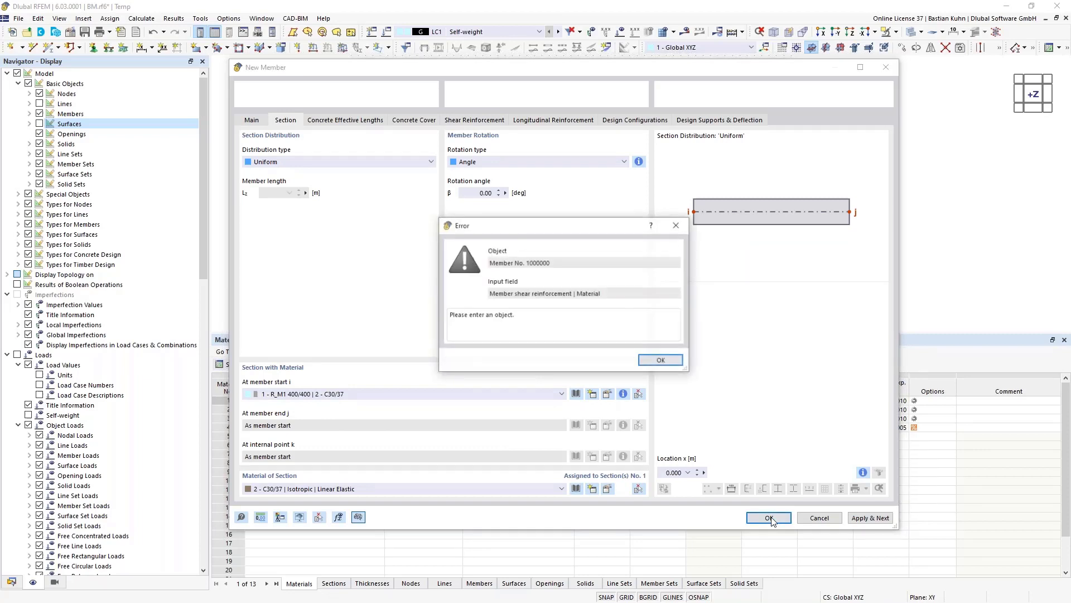
pyautogui.click(661, 361)
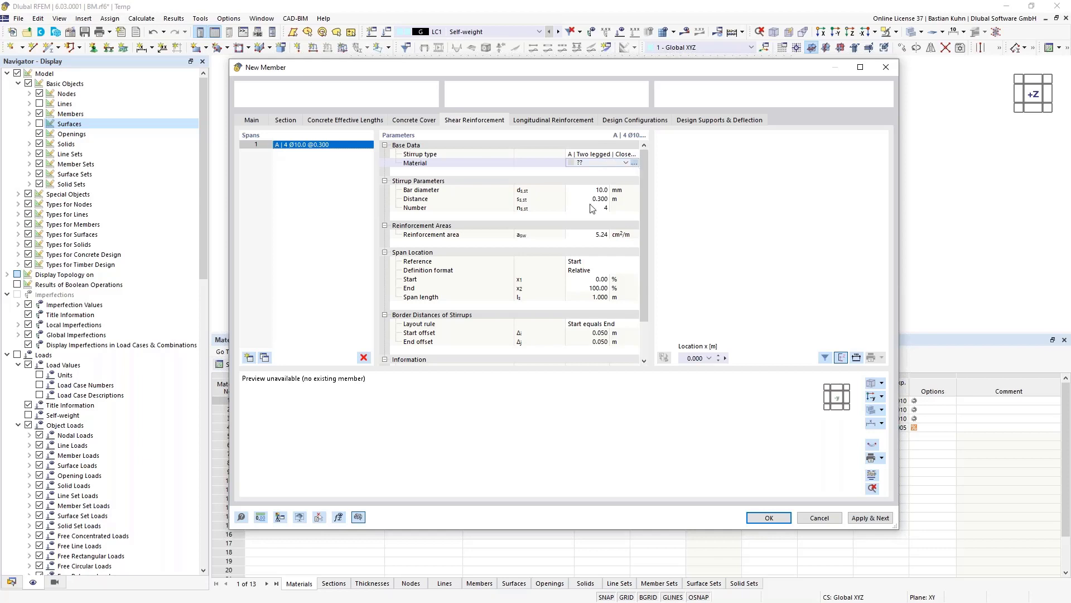
# - Create material 5 as B500S(A) reinforcing steel from the EN 1992 library for shear reinforcement
pyautogui.click(634, 163)
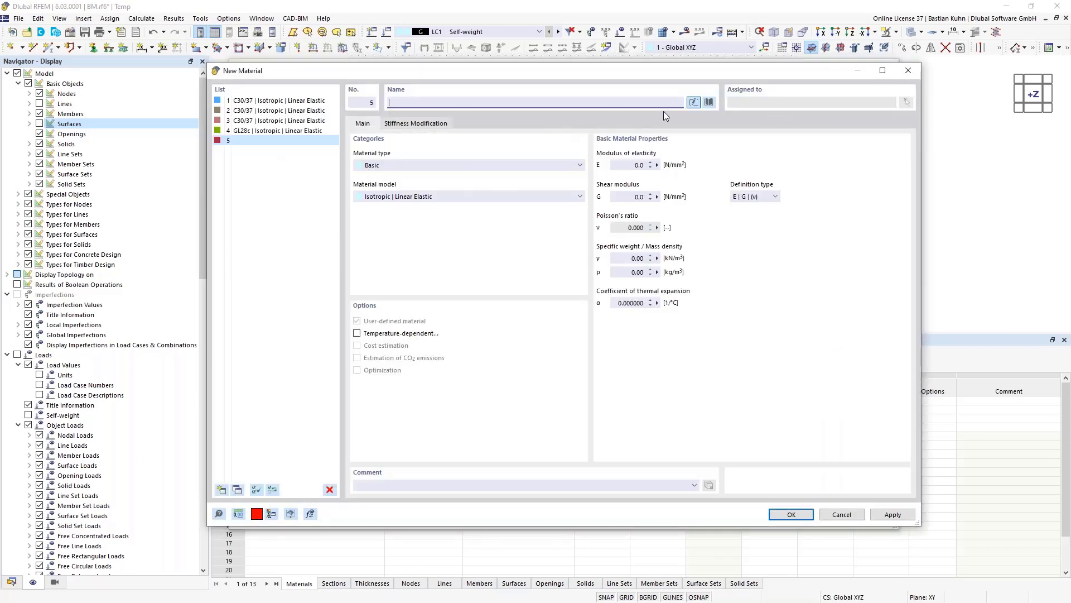
pyautogui.click(710, 102)
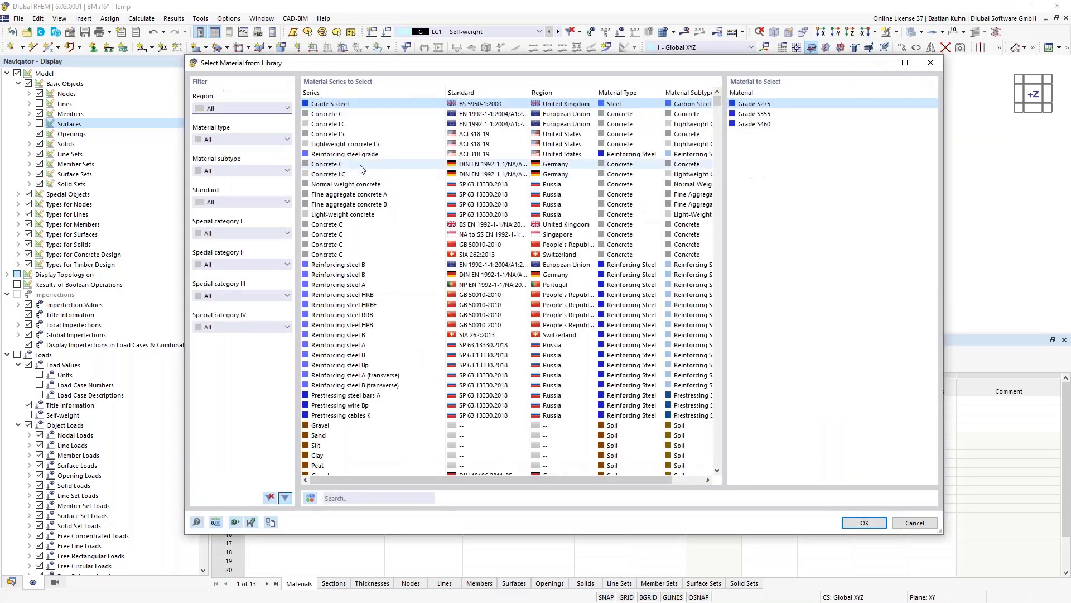
pyautogui.click(236, 140)
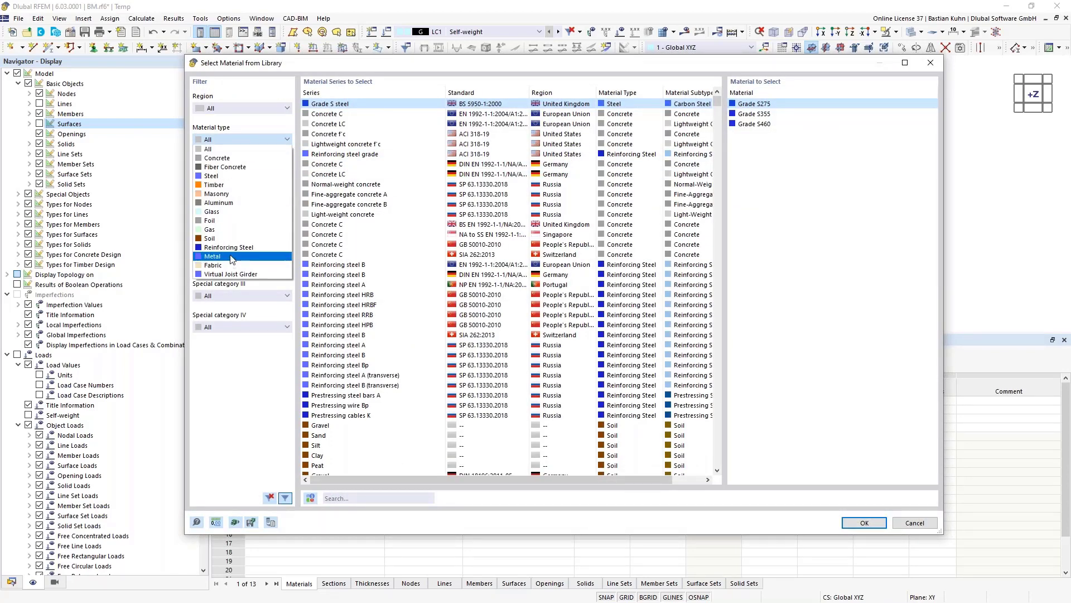
pyautogui.click(228, 247)
pyautogui.click(463, 114)
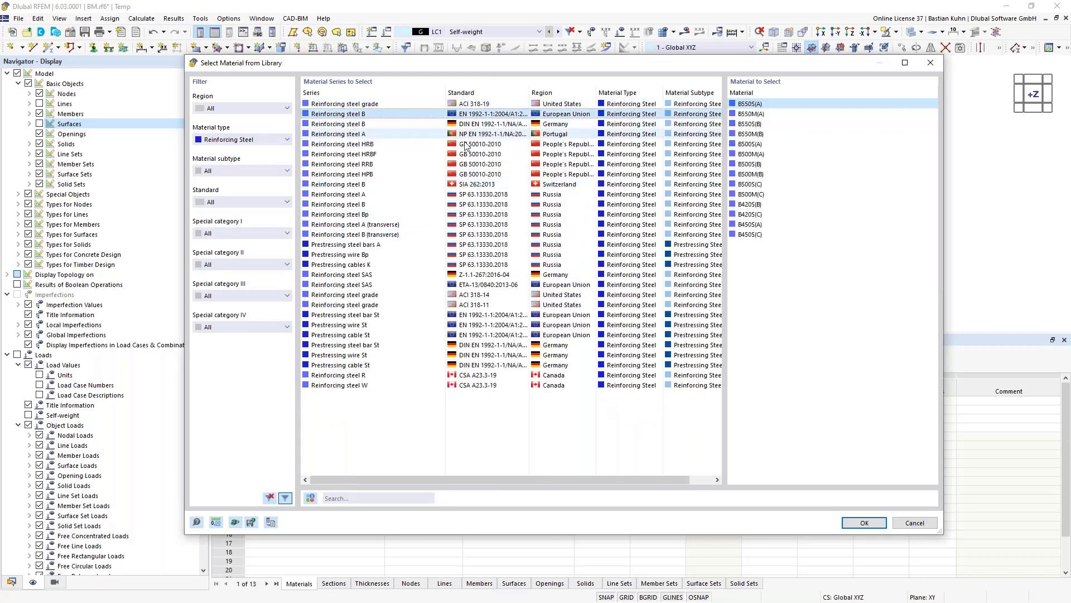
pyautogui.click(750, 144)
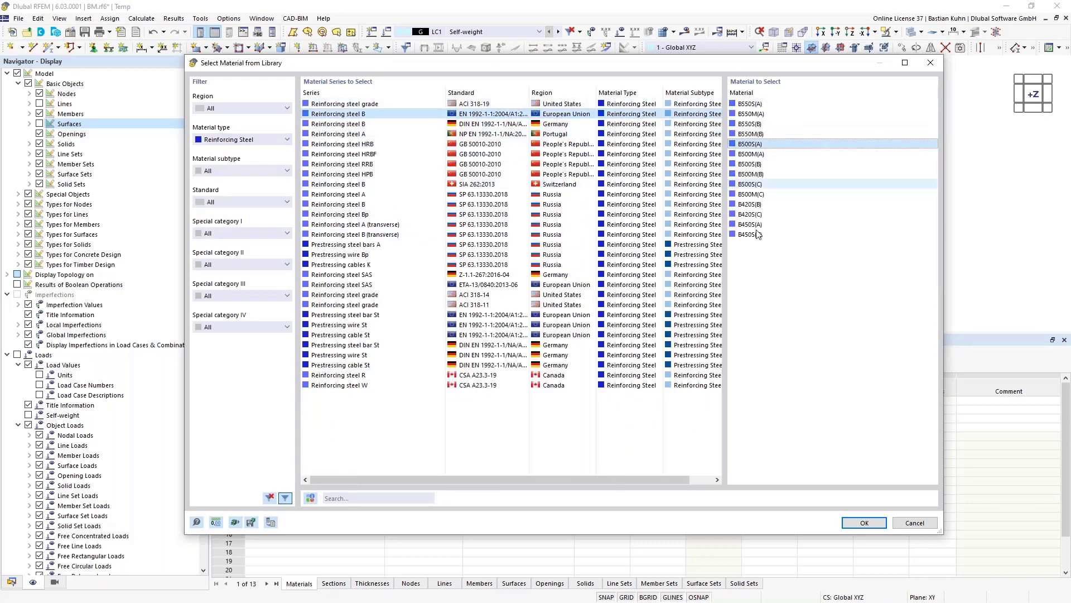
pyautogui.click(864, 522)
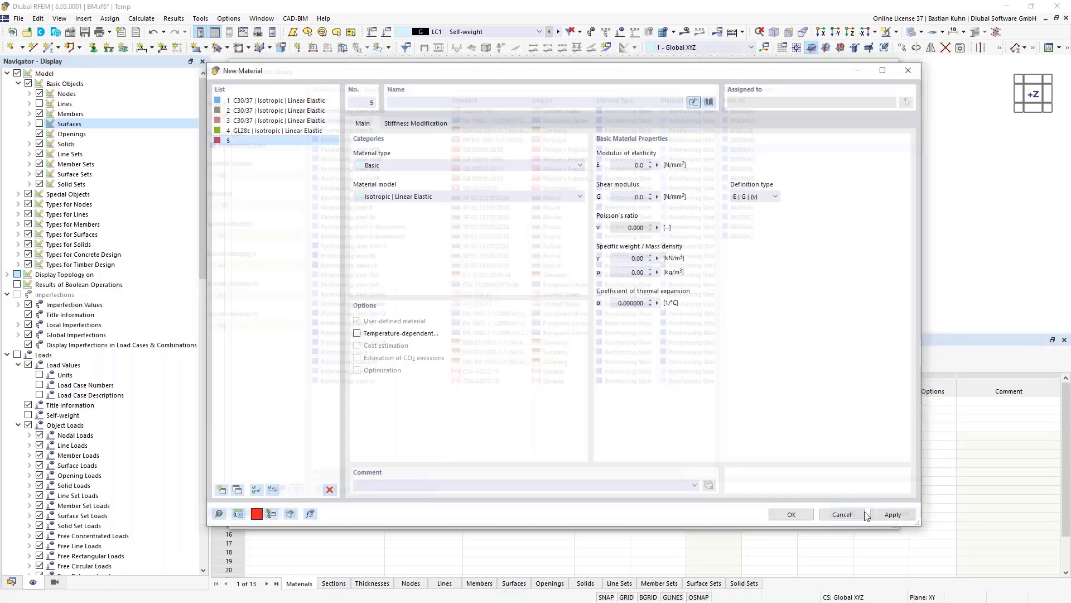
pyautogui.click(784, 514)
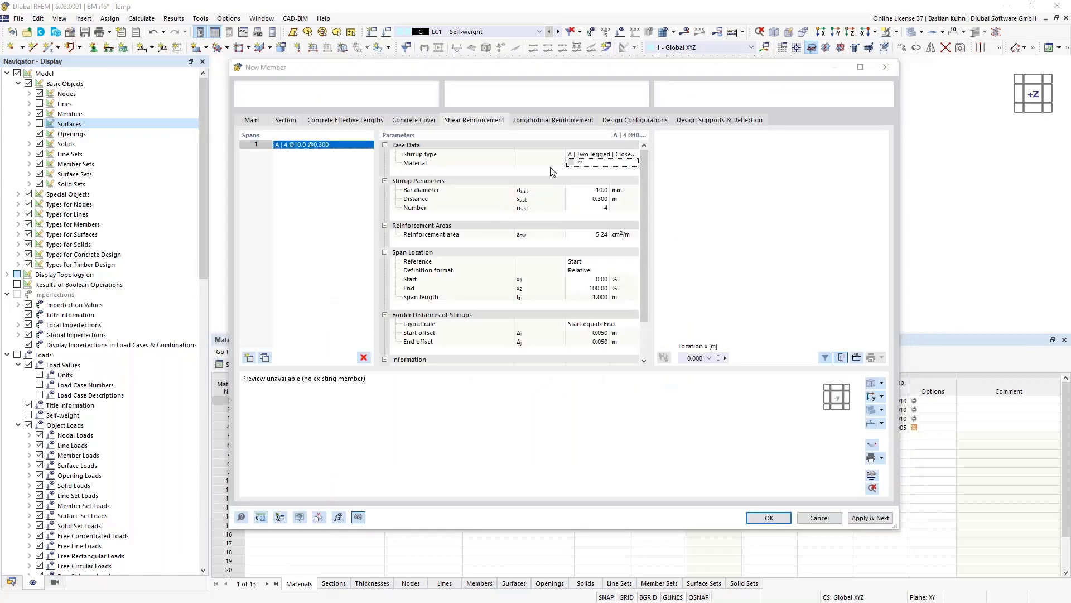
# - Set the longitudinal reinforcement material to B500S(A)
pyautogui.click(544, 118)
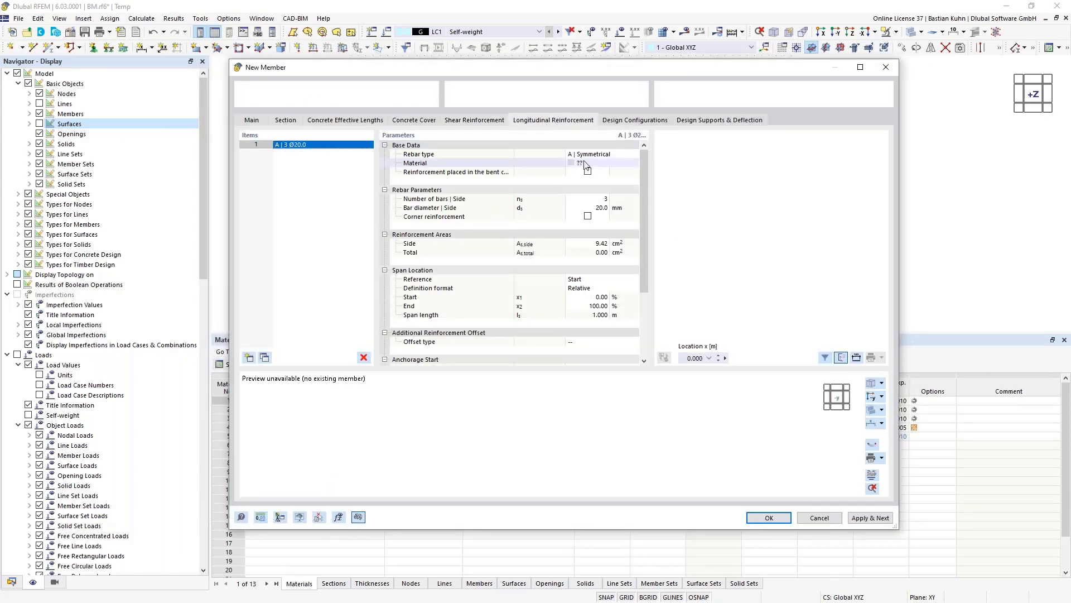
pyautogui.click(621, 166)
pyautogui.click(625, 163)
pyautogui.click(624, 174)
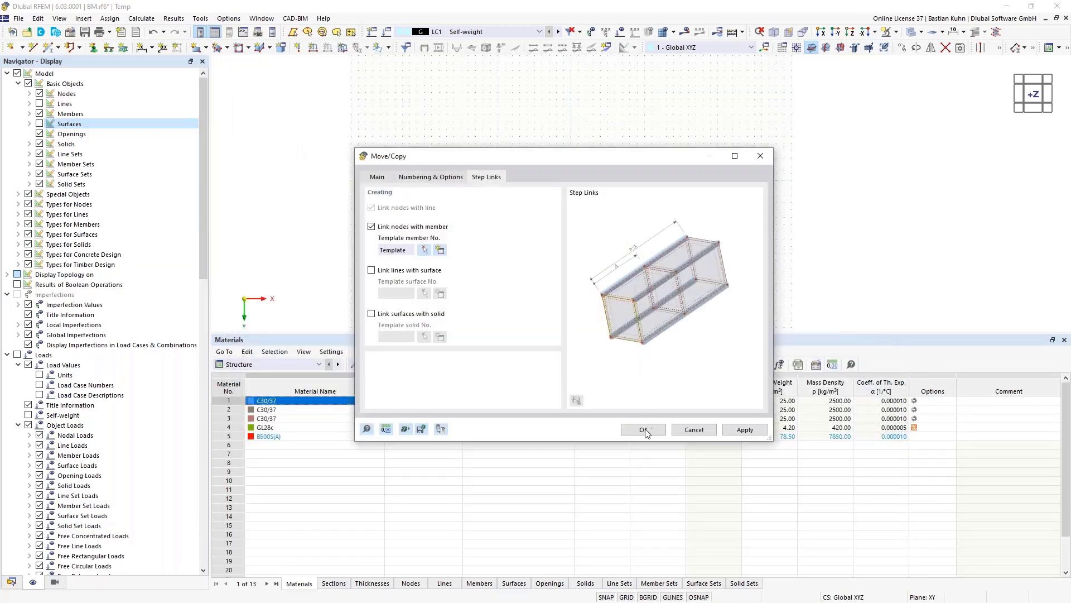
# - Confirm the member-linked copy and view the slab above its 3 m columns in 3D with lines shown
pyautogui.click(644, 431)
pyautogui.moveTo(634, 290); pyautogui.dragTo(592, 303, button='middle')
pyautogui.keyDown('ctrl'); pyautogui.moveTo(593, 303); pyautogui.dragTo(544, 198, button='middle'); pyautogui.keyUp('ctrl')
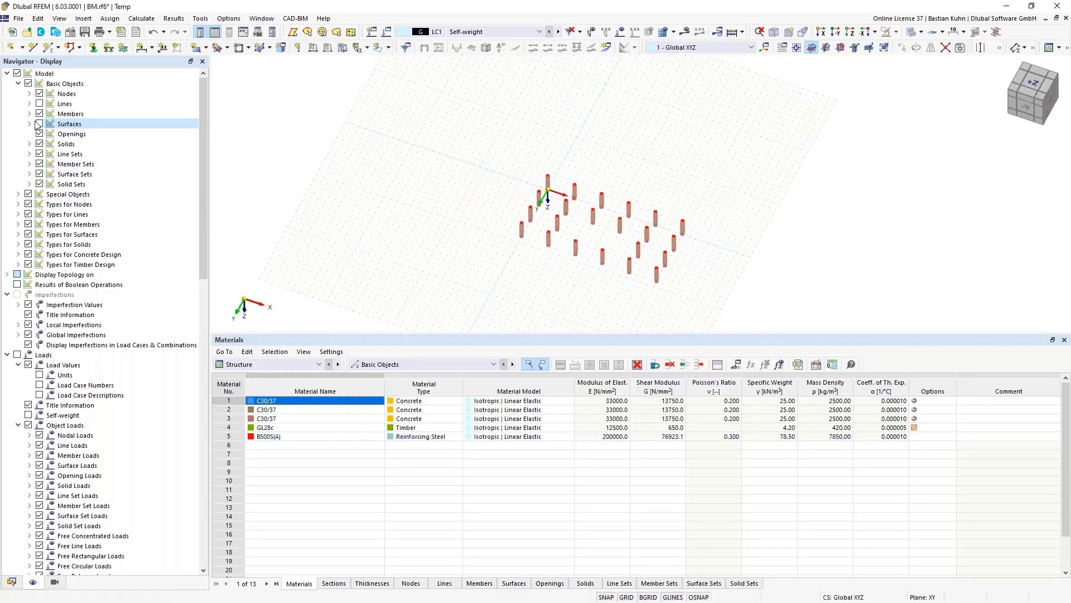
pyautogui.click(39, 103)
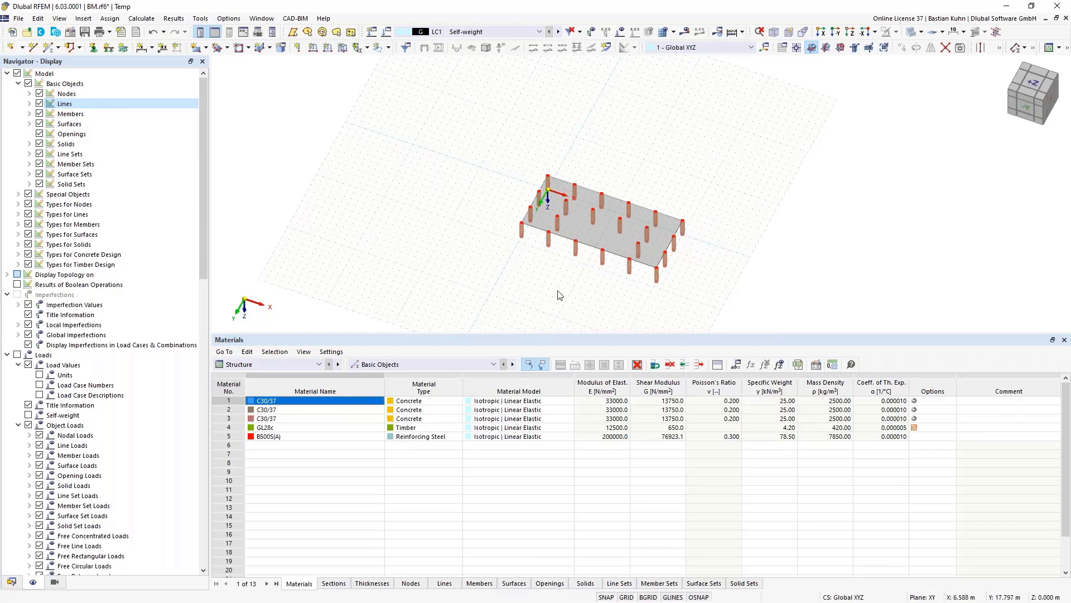
pyautogui.moveTo(558, 292); pyautogui.dragTo(540, 227, button='middle')
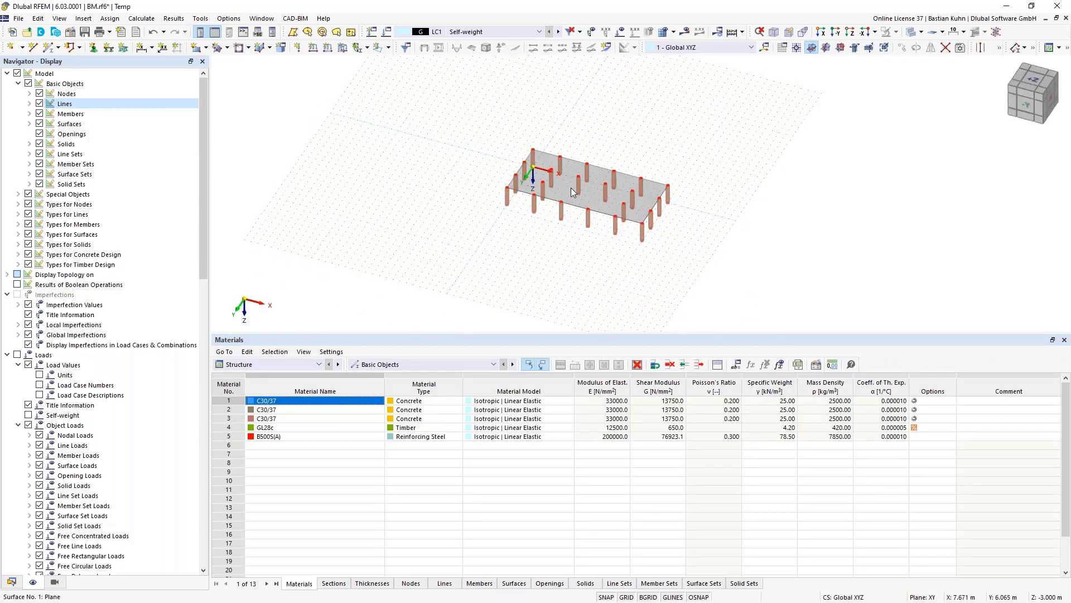
pyautogui.scroll(3, 575, 187)
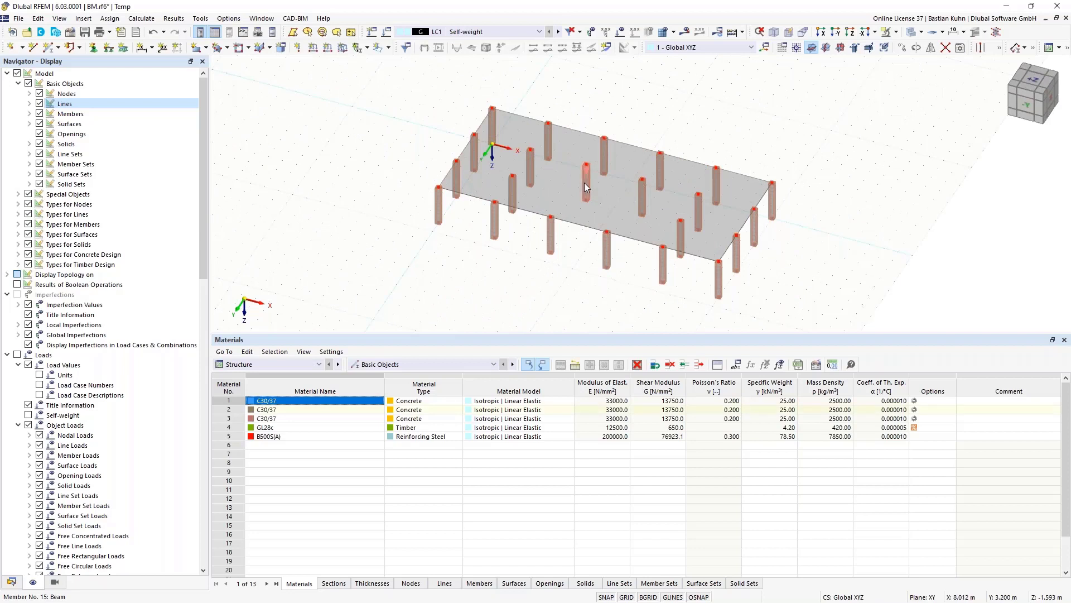
# - Delete the four interior columns near the middle of the slab
pyautogui.press('Delete')
pyautogui.click(604, 162)
pyautogui.press('Delete')
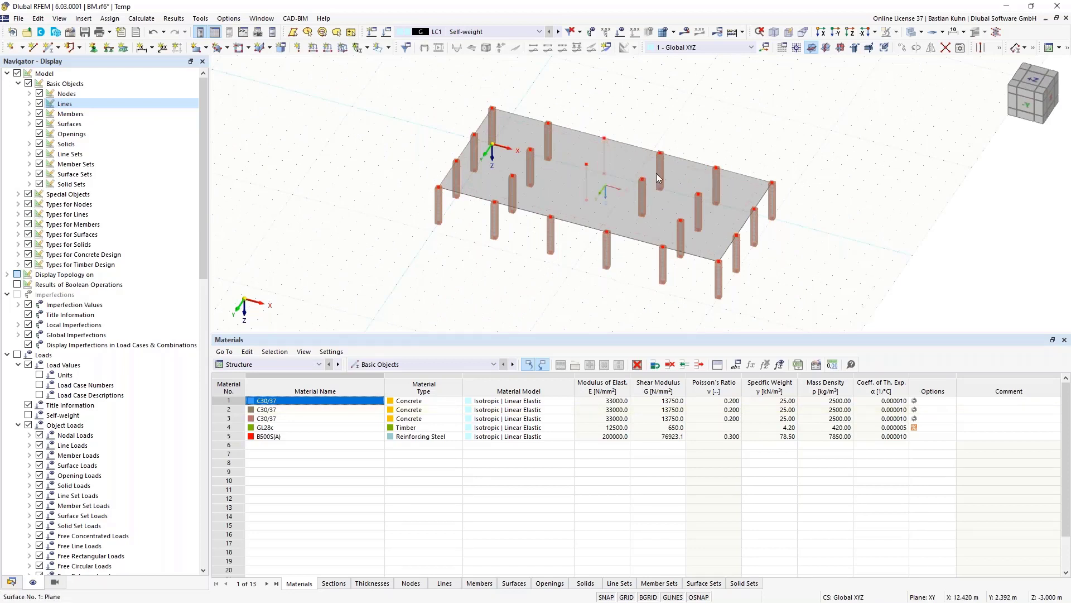
pyautogui.click(660, 175)
pyautogui.press('Delete')
pyautogui.click(644, 195)
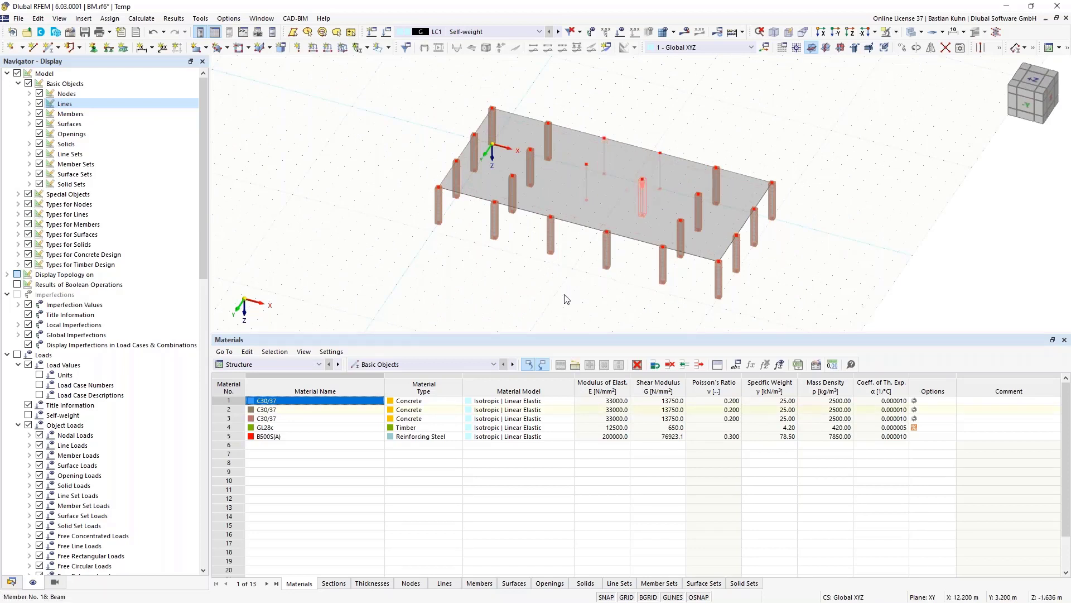
pyautogui.press('Delete')
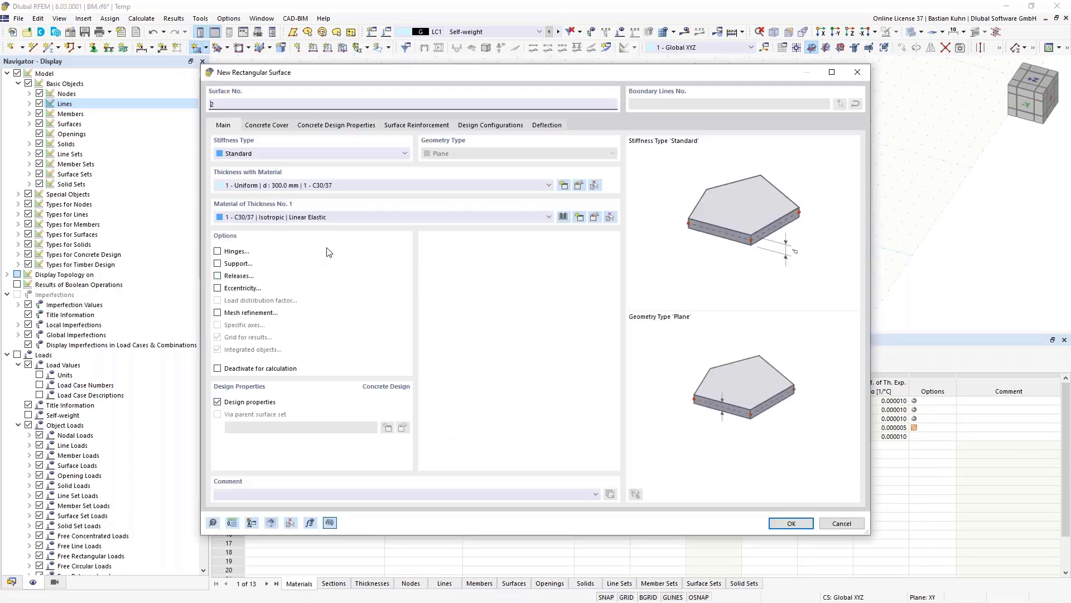
# - Draw three vertical wall surfaces with 300 mm C30/37 thickness no. 2 beneath the slab's centre
pyautogui.click(440, 186)
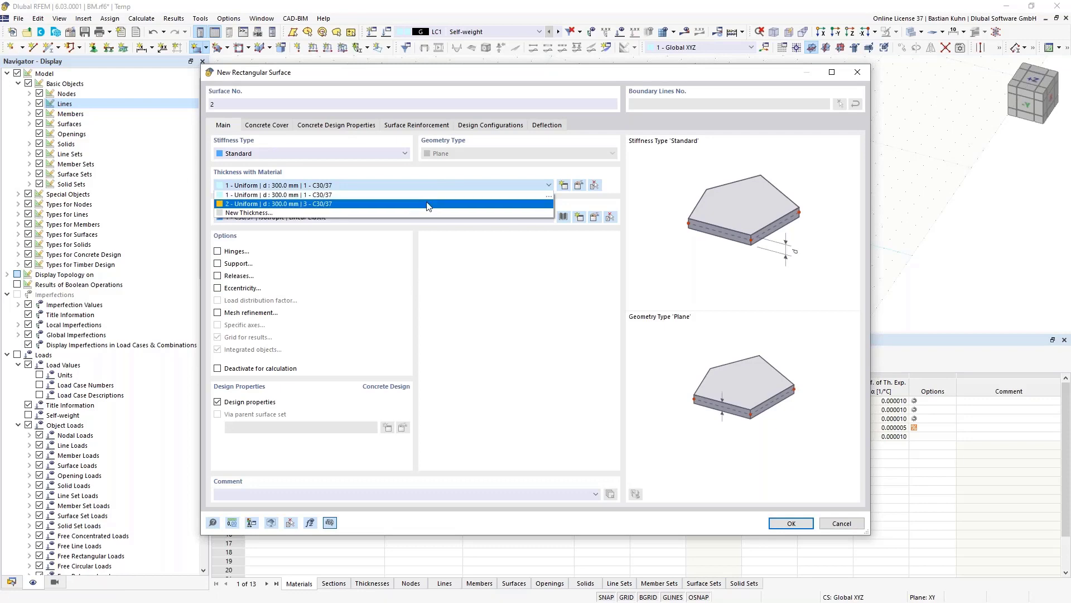
pyautogui.click(429, 205)
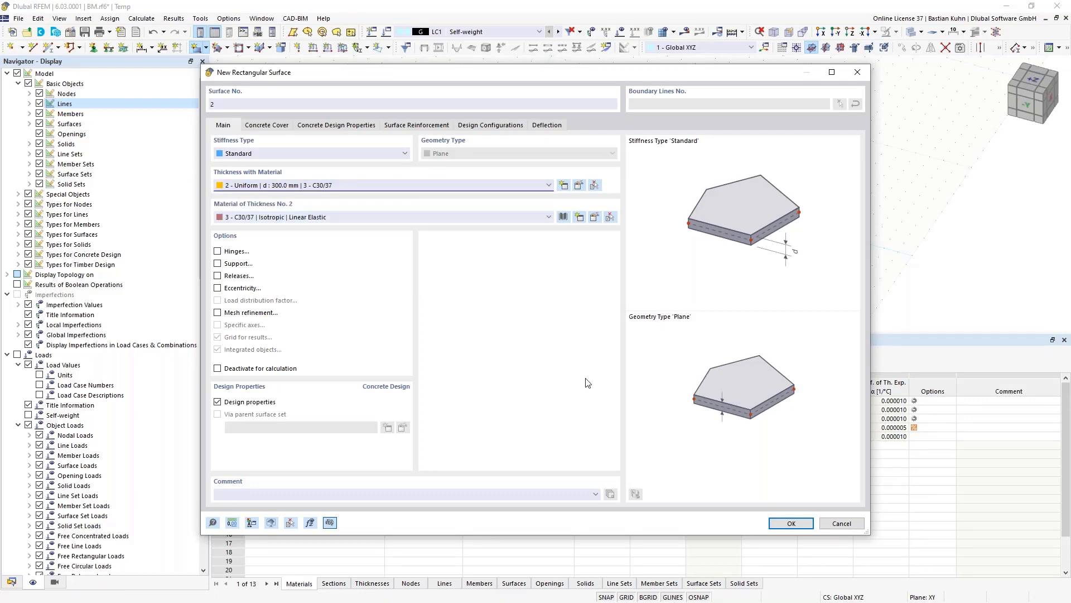
pyautogui.click(782, 524)
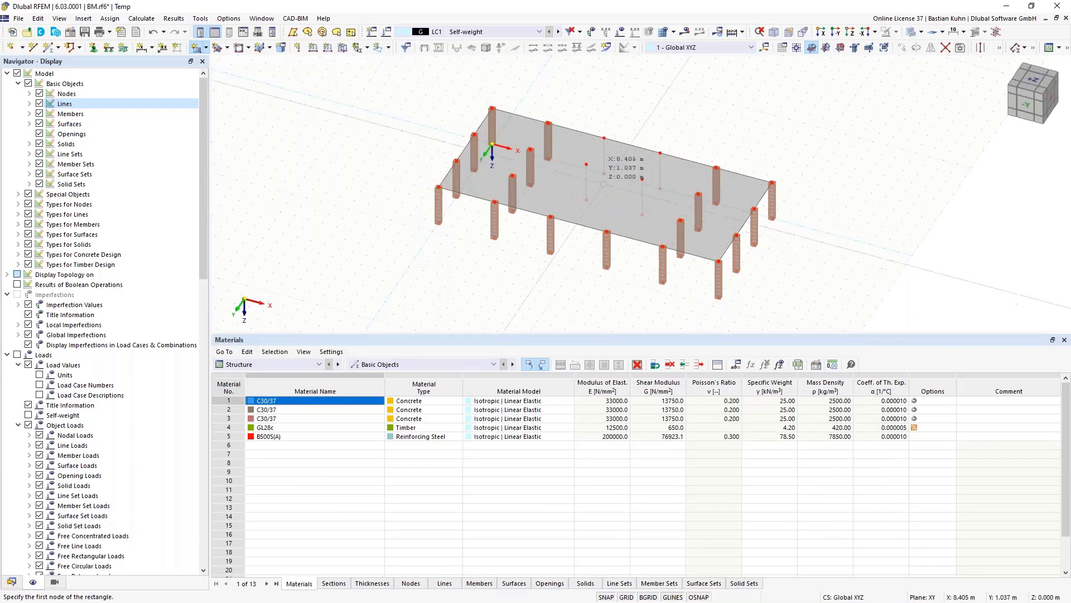
pyautogui.click(660, 170)
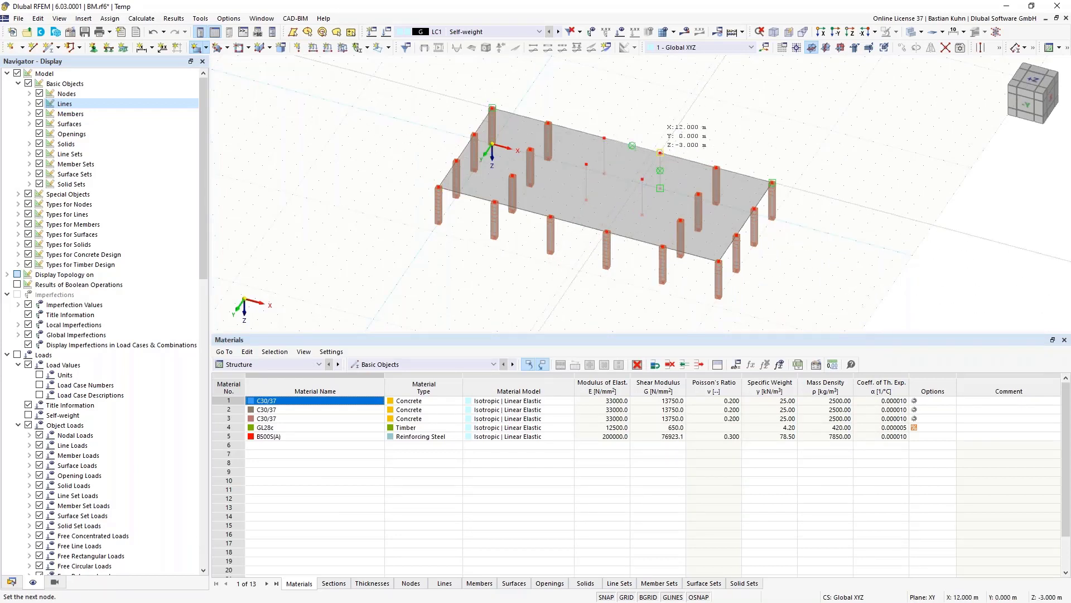
pyautogui.click(660, 189)
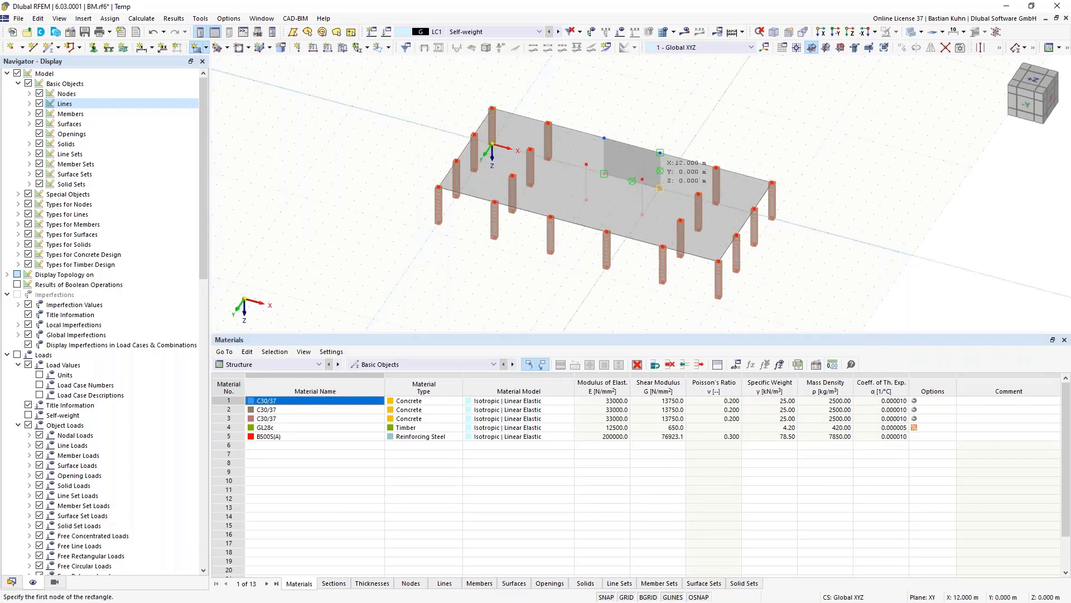
pyautogui.click(642, 179)
pyautogui.click(660, 189)
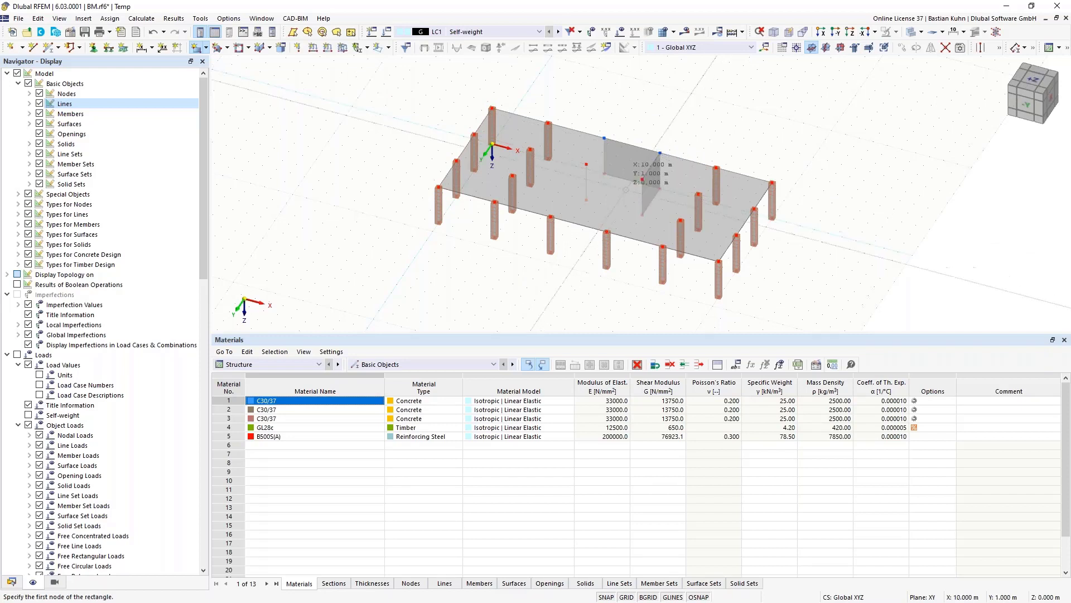
pyautogui.click(586, 165)
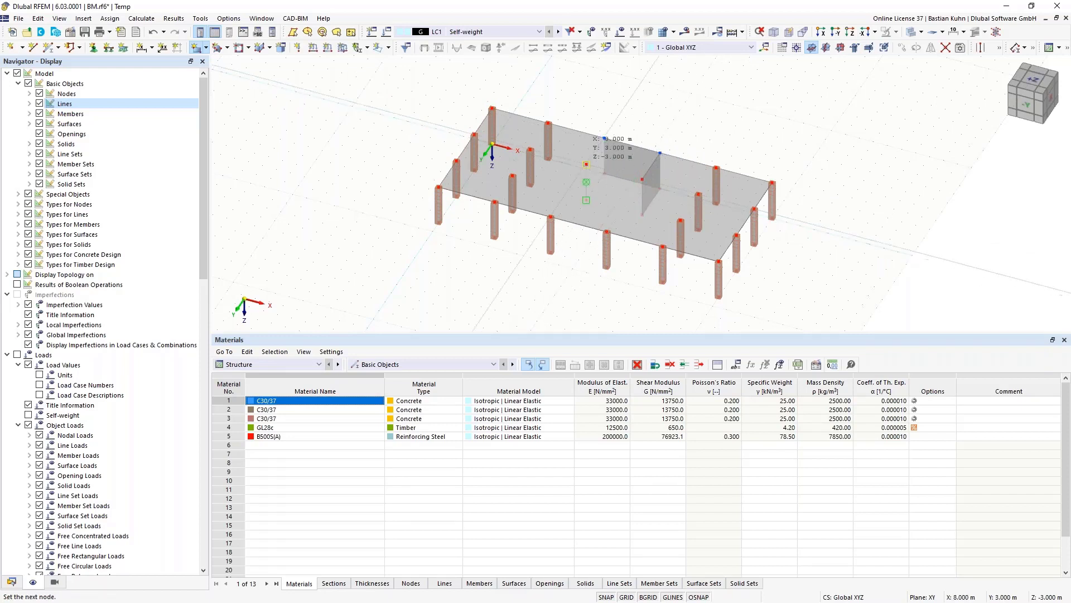
pyautogui.click(588, 186)
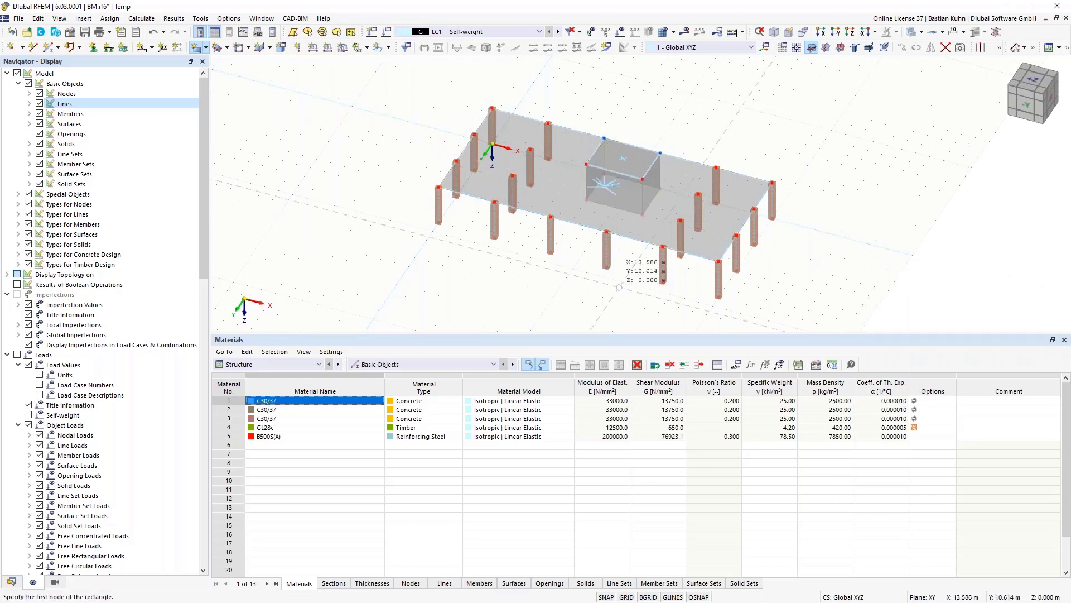
pyautogui.press('Escape')
pyautogui.moveTo(603, 281); pyautogui.dragTo(587, 233, button='middle')
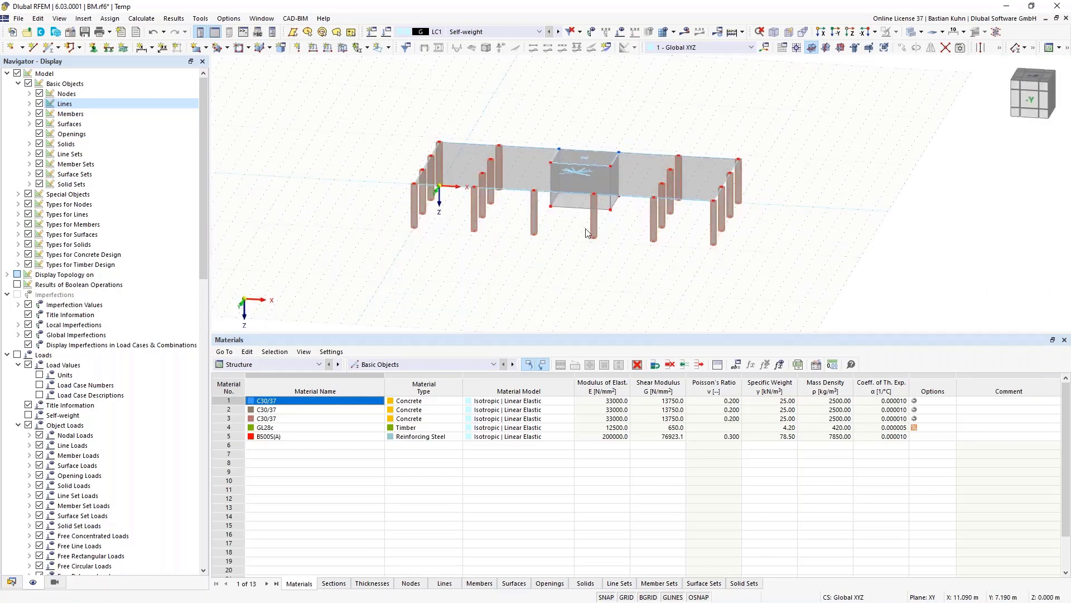
# - Divide the core's bottom front edge line with two intermediate nodes
pyautogui.keyDown('ctrl'); pyautogui.moveTo(568, 232); pyautogui.dragTo(590, 238, button='middle'); pyautogui.keyUp('ctrl')
pyautogui.scroll(5, 585, 236)
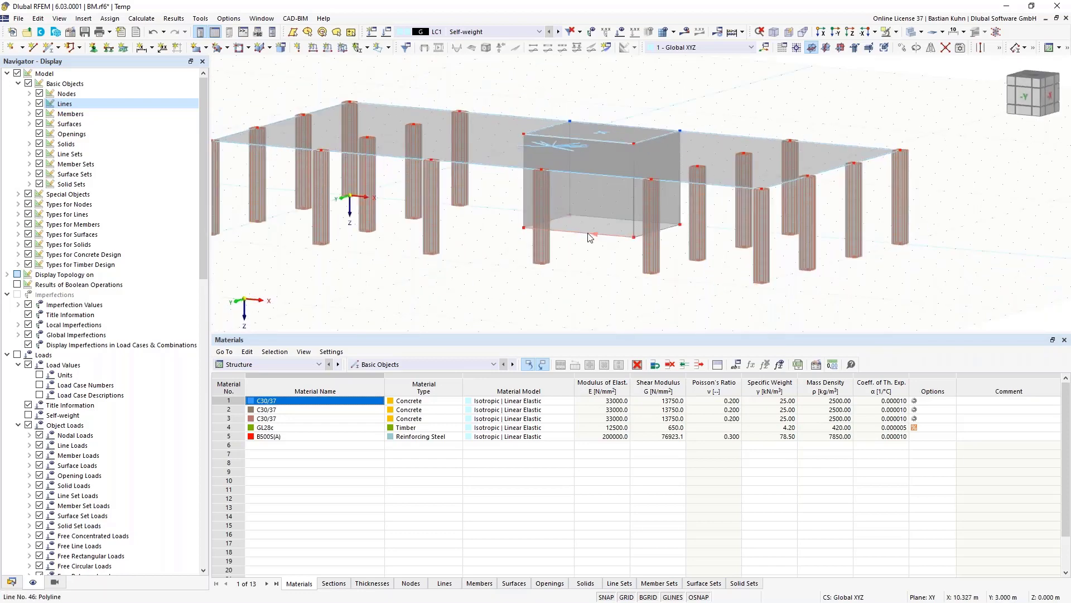
pyautogui.rightClick(603, 235)
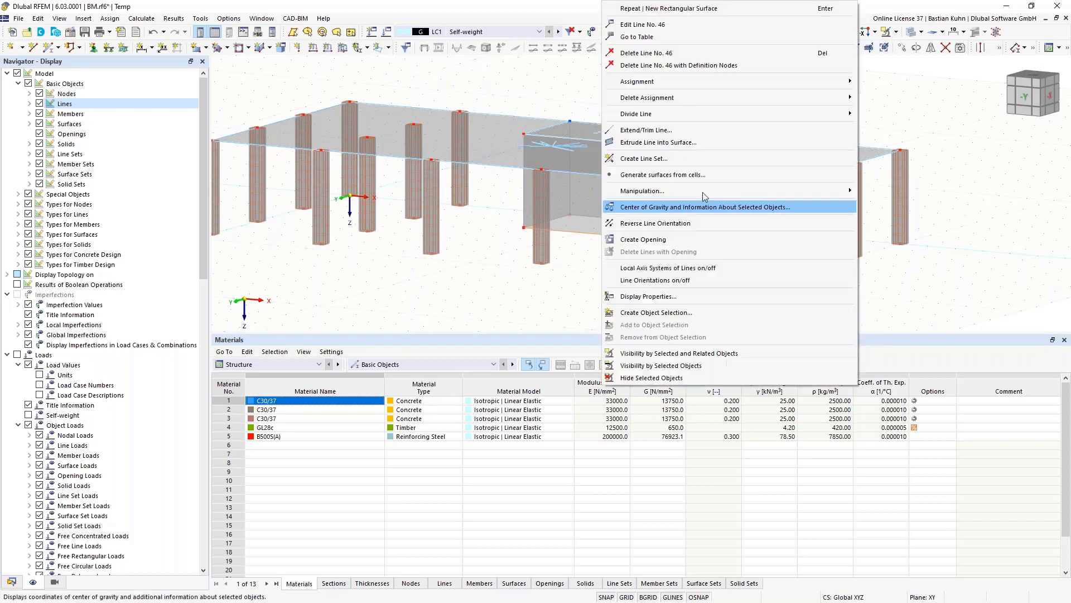
pyautogui.moveTo(815, 115)
pyautogui.click(869, 140)
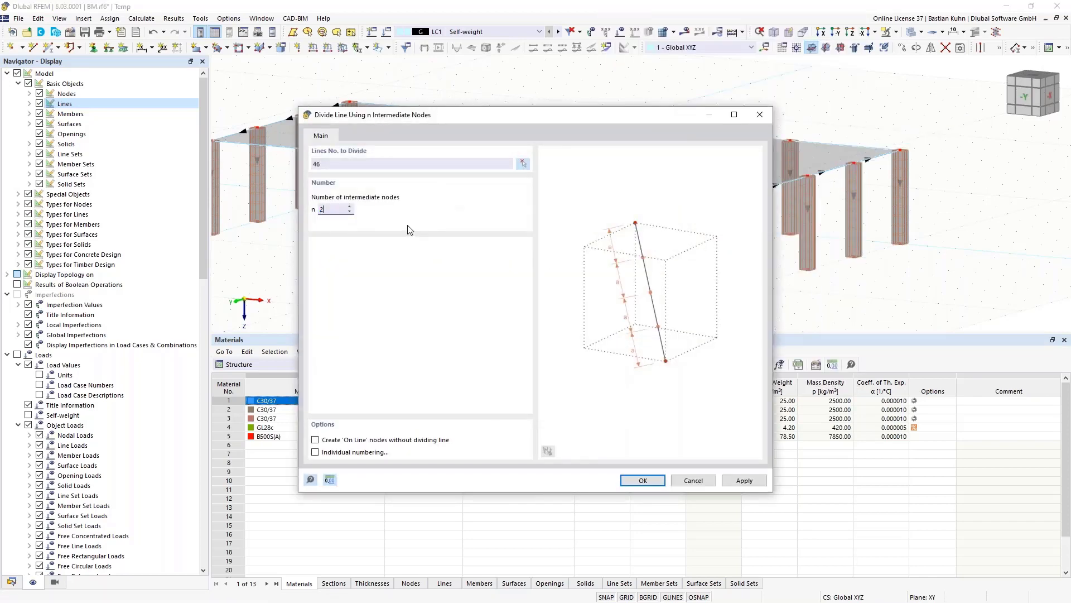
pyautogui.press('Return')
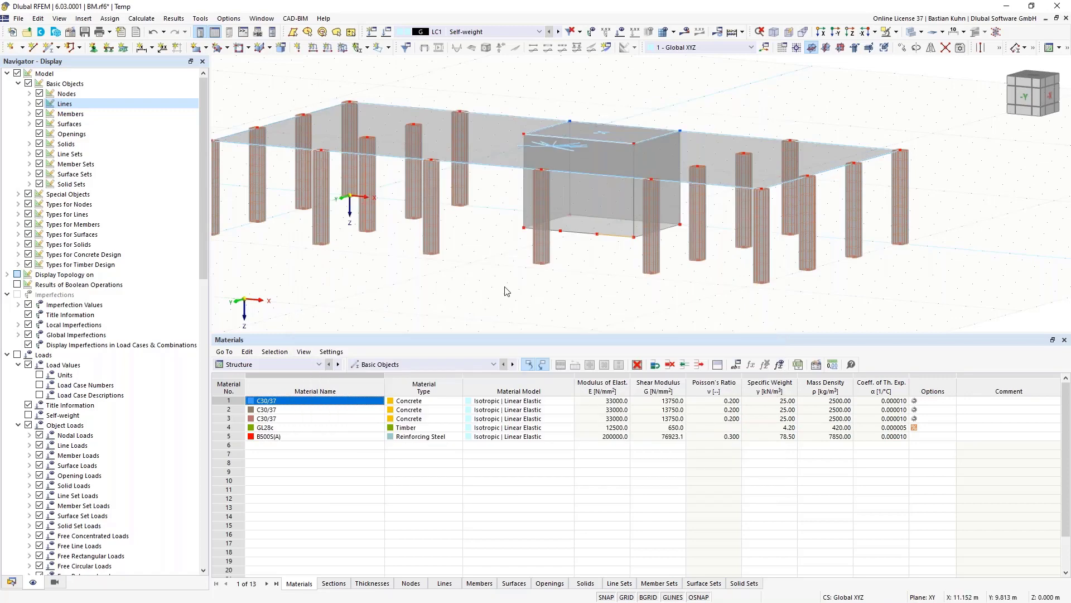
# - Move node 48 to X 9 m and node 47 to X 11 m
pyautogui.doubleClick(560, 231)
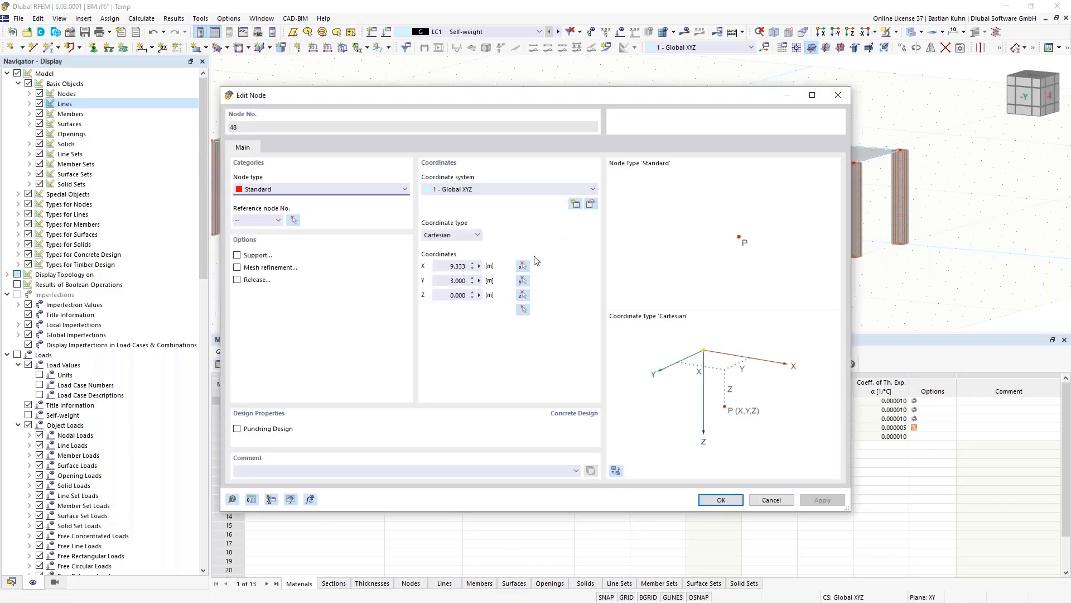
pyautogui.doubleClick(448, 265)
pyautogui.write('9')
pyautogui.press('Return')
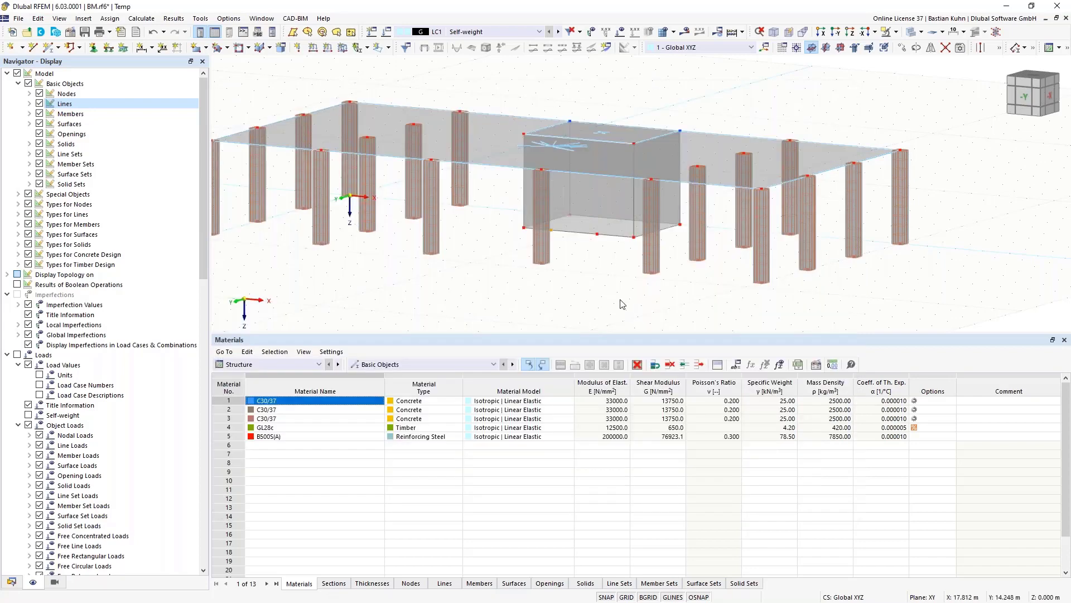
pyautogui.doubleClick(598, 239)
pyautogui.doubleClick(454, 266)
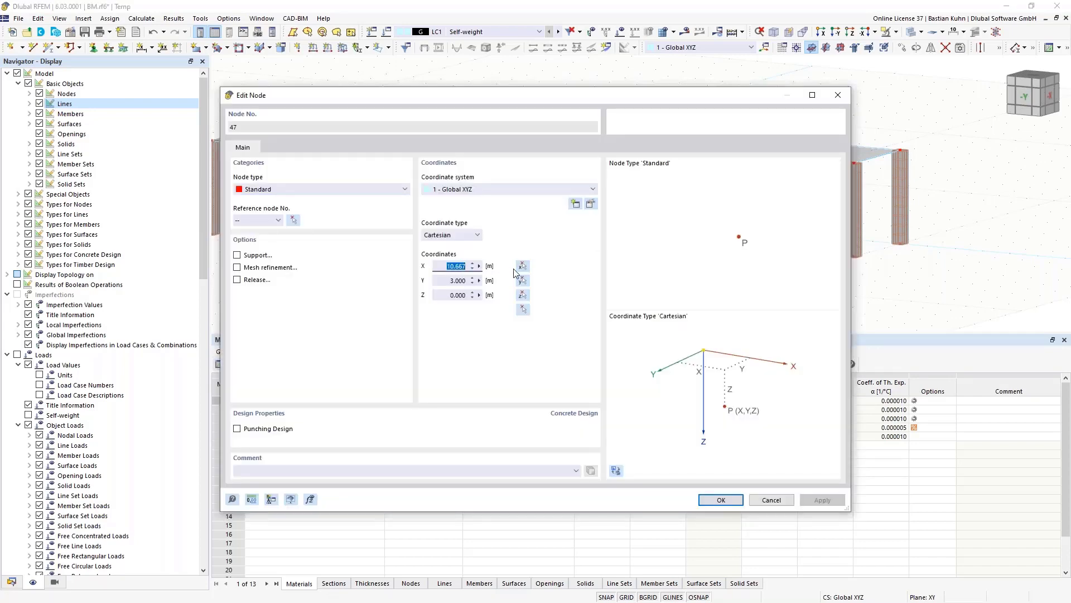
pyautogui.write('11')
pyautogui.press('Return')
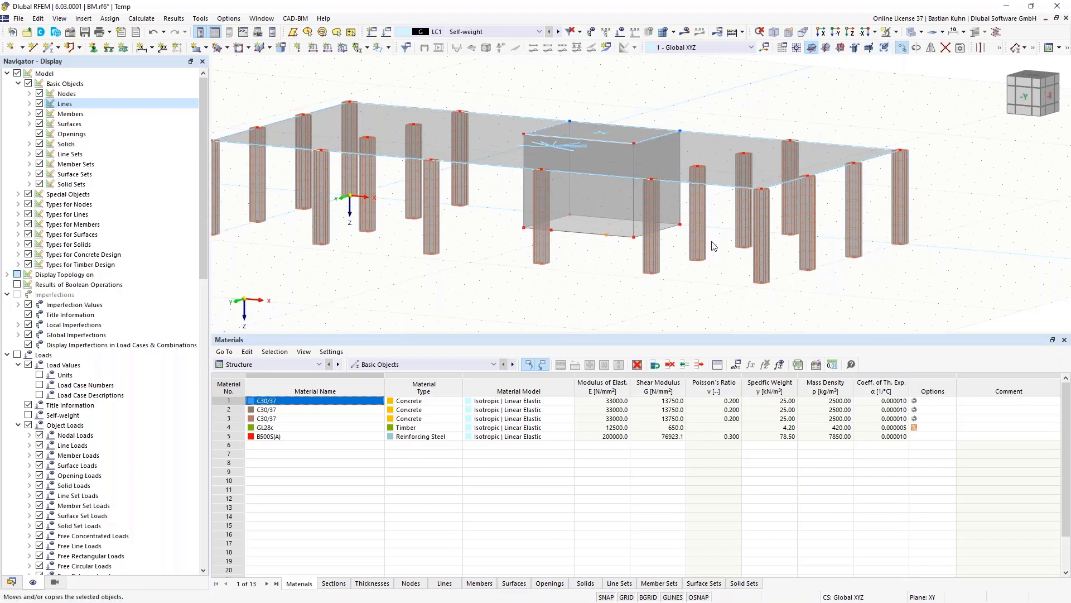
# - Copy the selected nodes −2.5 m in Z onto the core's bottom front edge, without step links
pyautogui.click(903, 47)
pyautogui.doubleClick(386, 366)
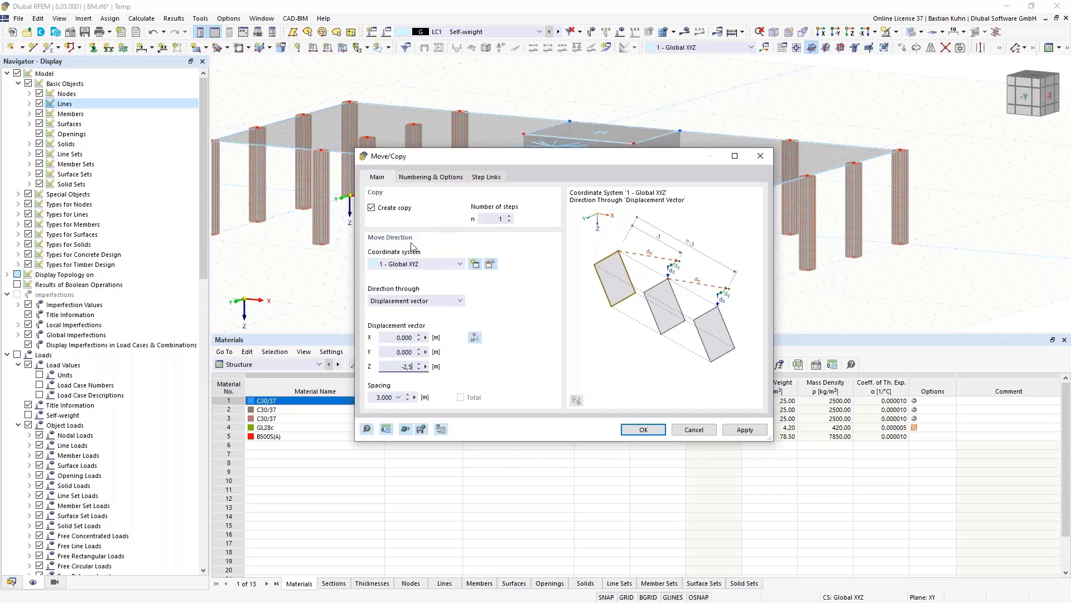
pyautogui.click(429, 179)
pyautogui.click(372, 318)
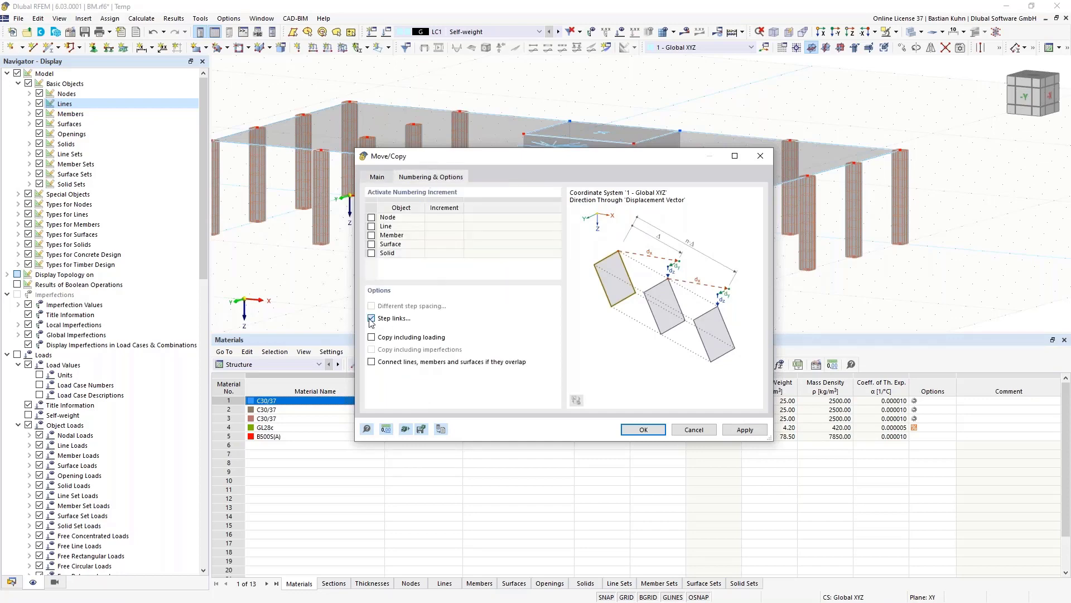
pyautogui.click(641, 429)
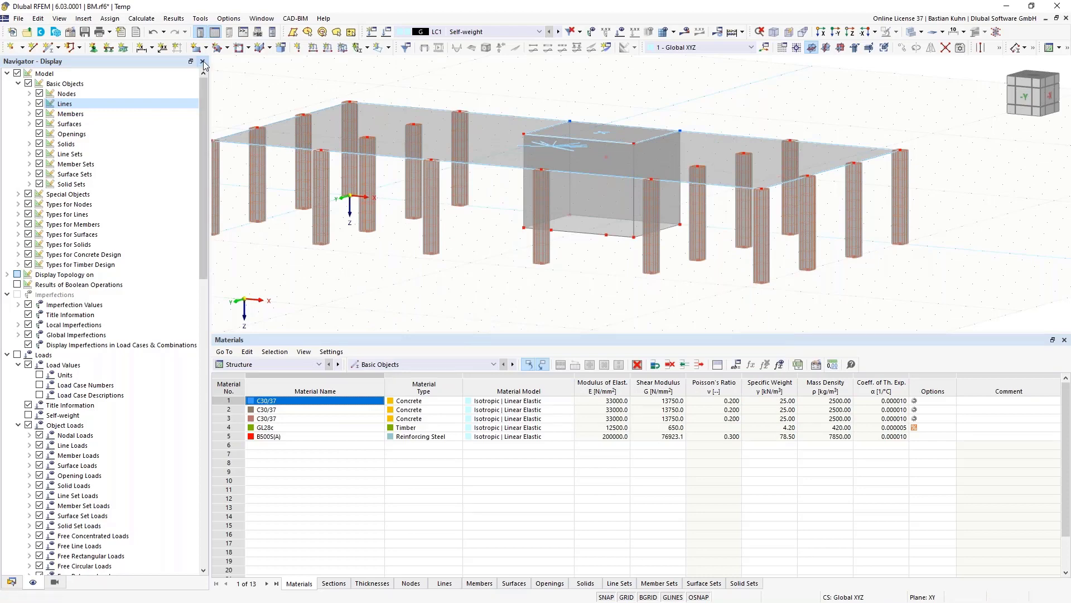
# - Draw a rectangular opening from X 9, Z 0 to X 11, Z −2.5 in the core's front wall
pyautogui.click(239, 47)
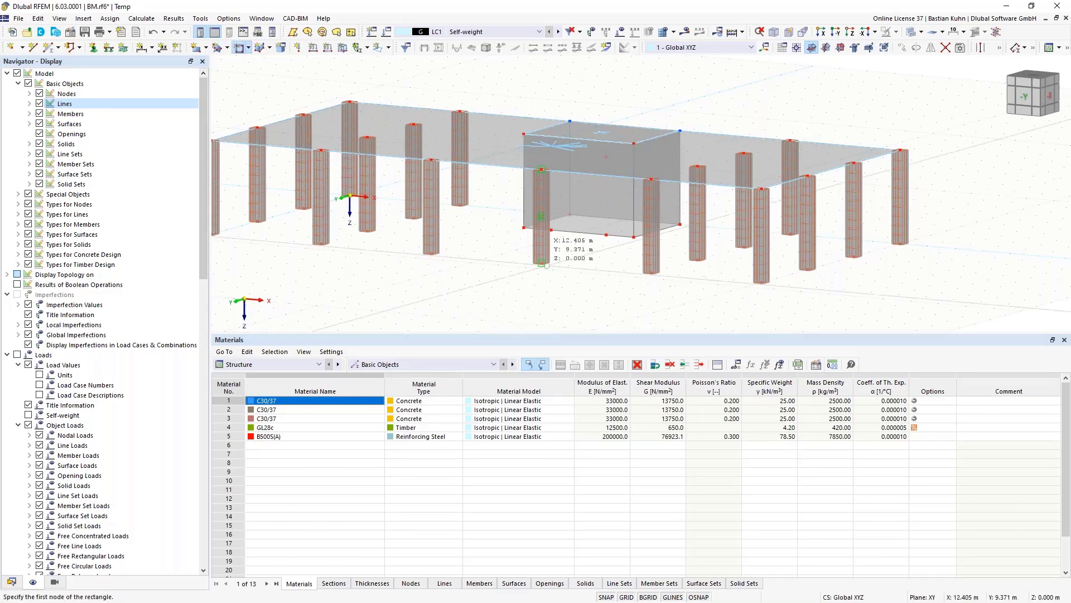
pyautogui.click(551, 229)
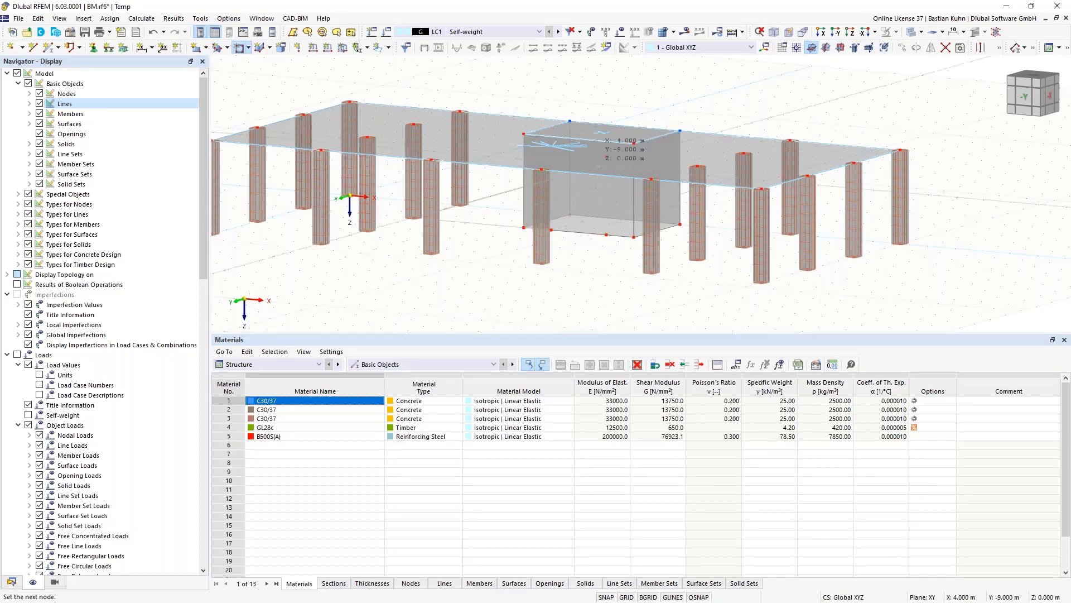
pyautogui.click(606, 157)
pyautogui.press('Escape')
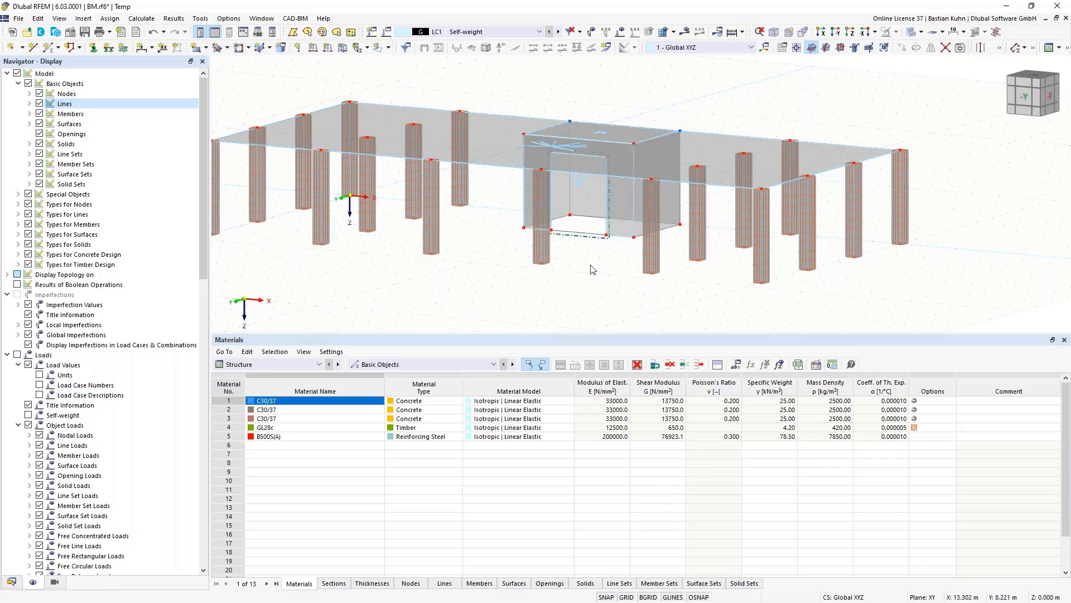
pyautogui.moveTo(595, 254)
pyautogui.mouseDown(button='middle')
pyautogui.moveTo(606, 237)
pyautogui.moveTo(545, 270)
pyautogui.moveTo(601, 253)
pyautogui.mouseUp(button='middle')
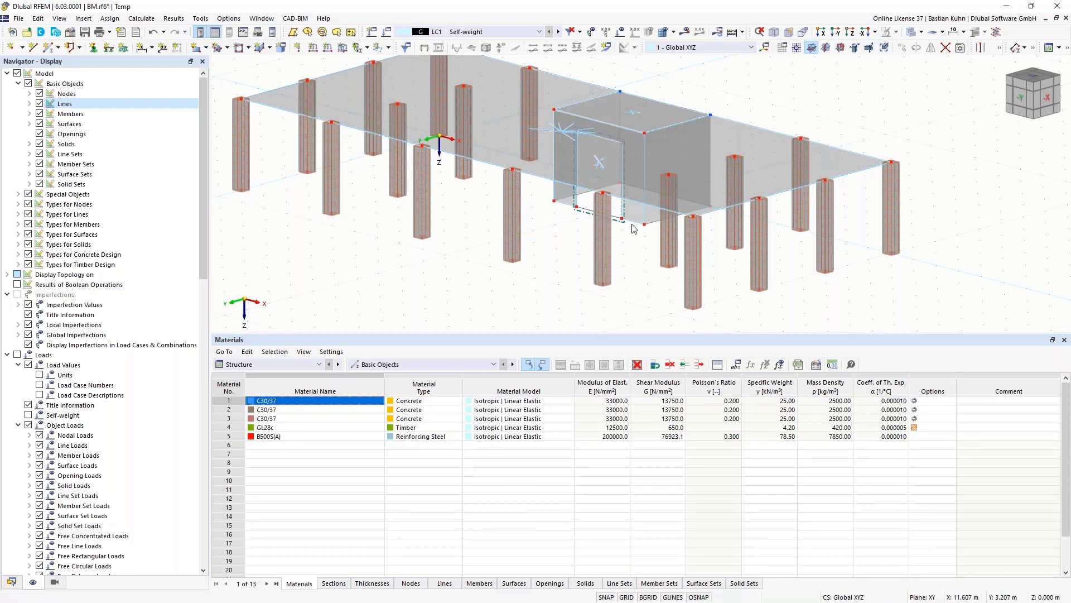
pyautogui.moveTo(638, 262); pyautogui.dragTo(633, 286, button='middle')
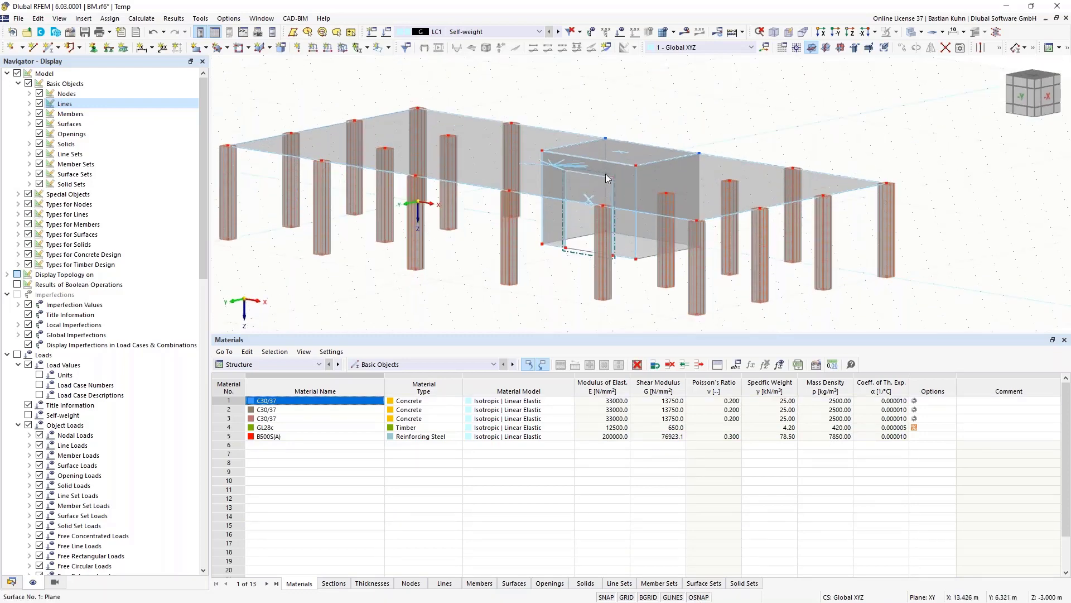
pyautogui.click(624, 241)
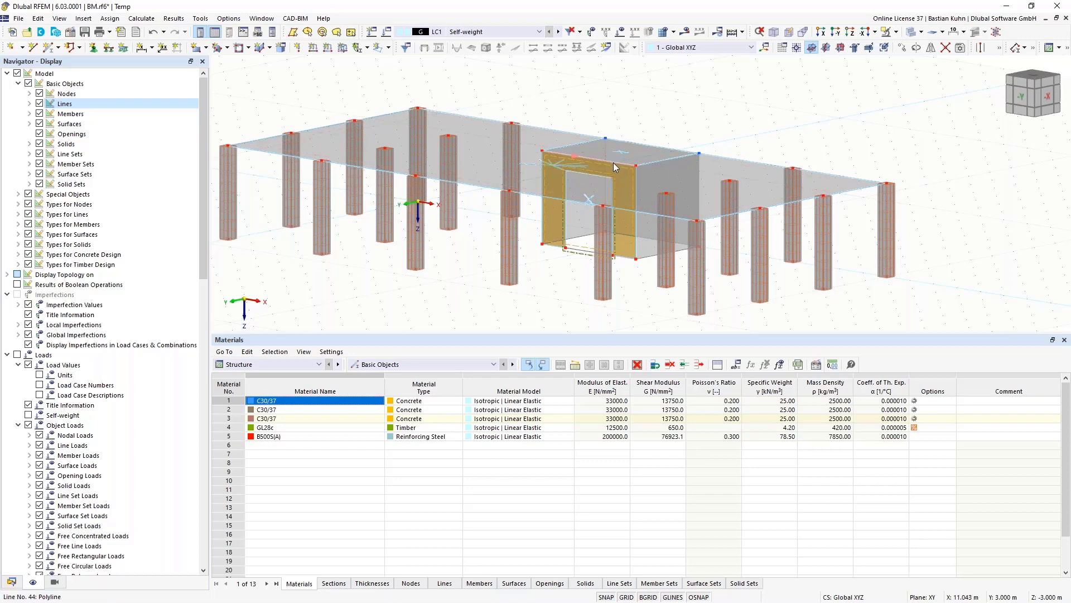
# - With perpendicular snapping on, draw two 0.5 m vertical lines above the doorway's top corners
pyautogui.rightClick(698, 598)
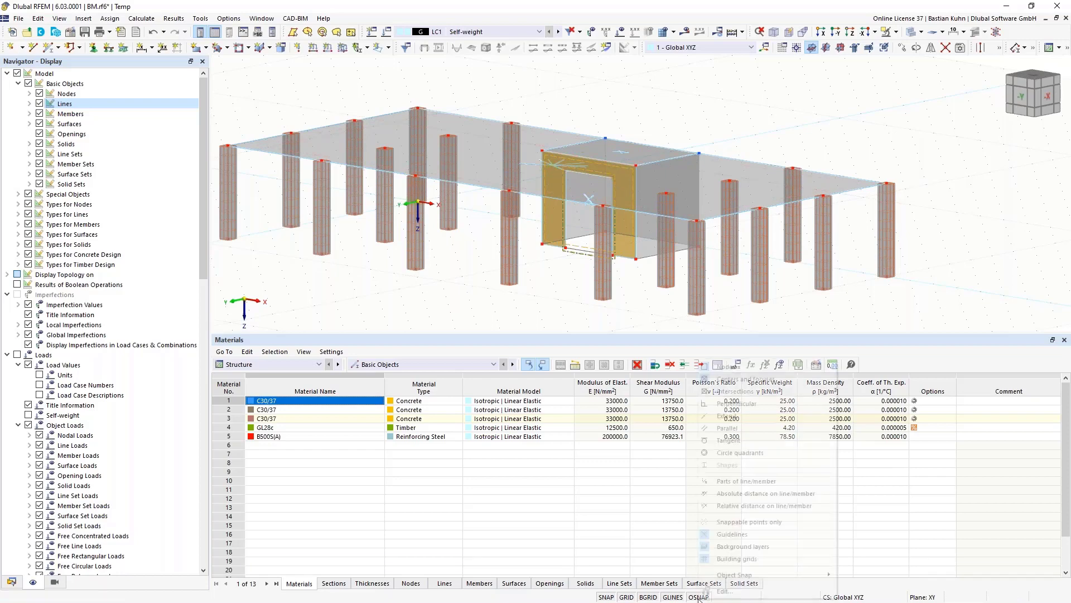
pyautogui.click(750, 409)
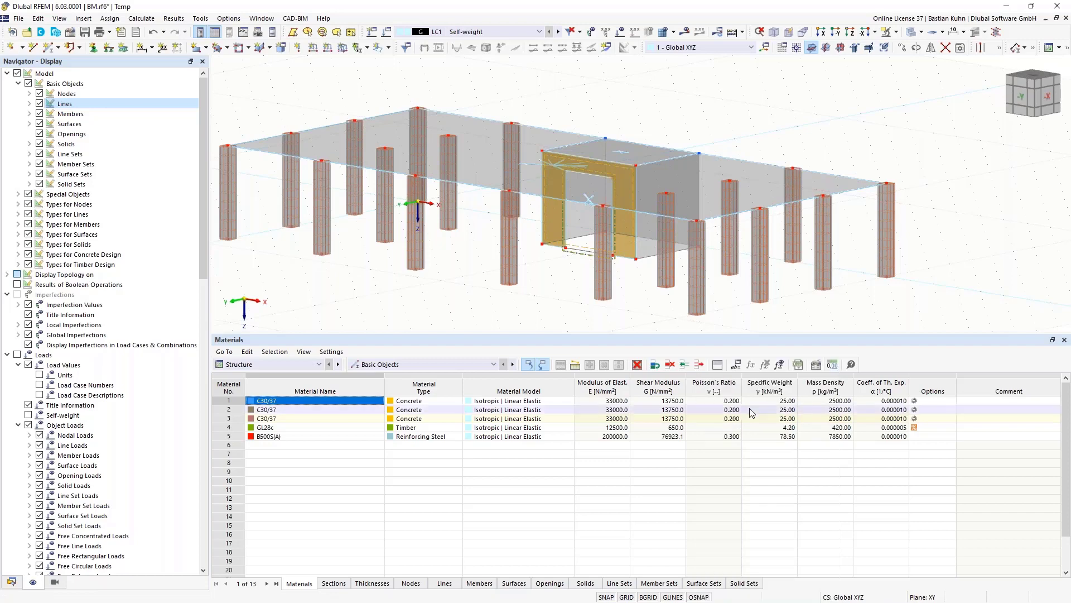
pyautogui.click(33, 50)
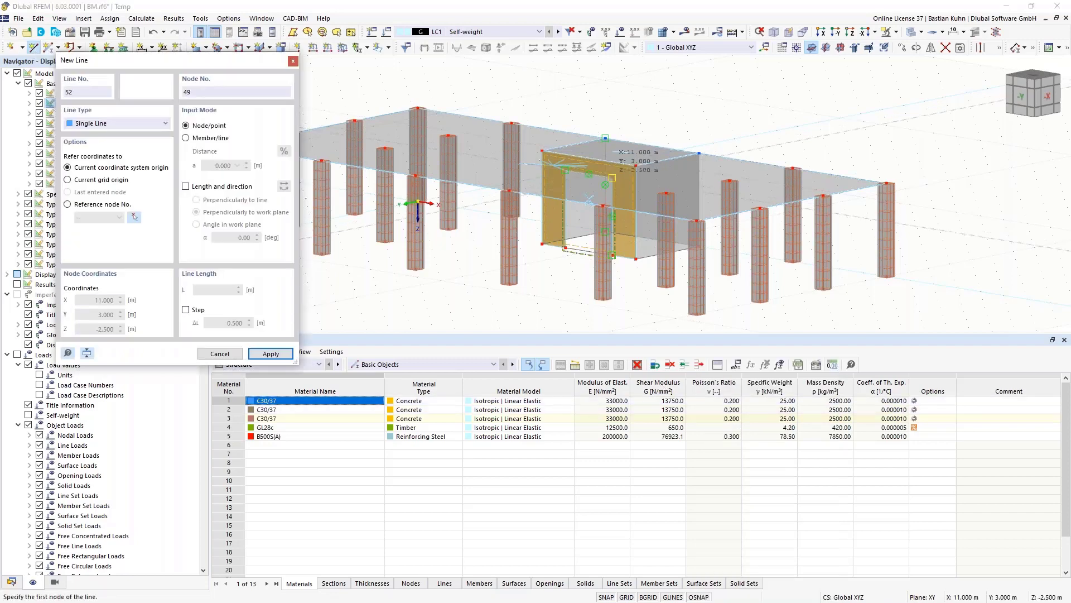
pyautogui.click(612, 177)
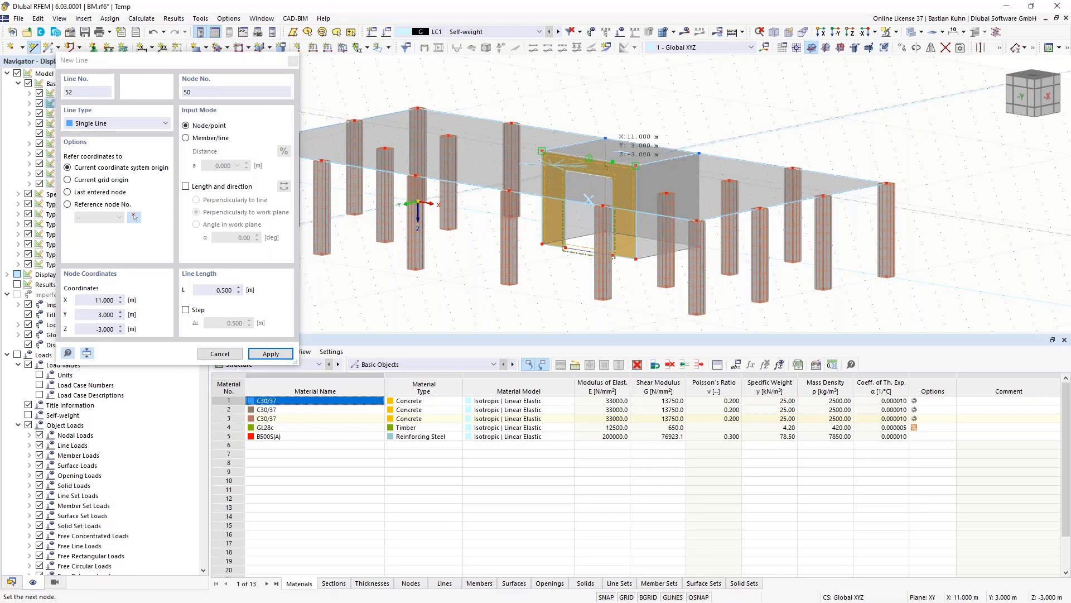
pyautogui.click(606, 150)
pyautogui.scroll(1, 605, 150)
pyautogui.rightClick(560, 182)
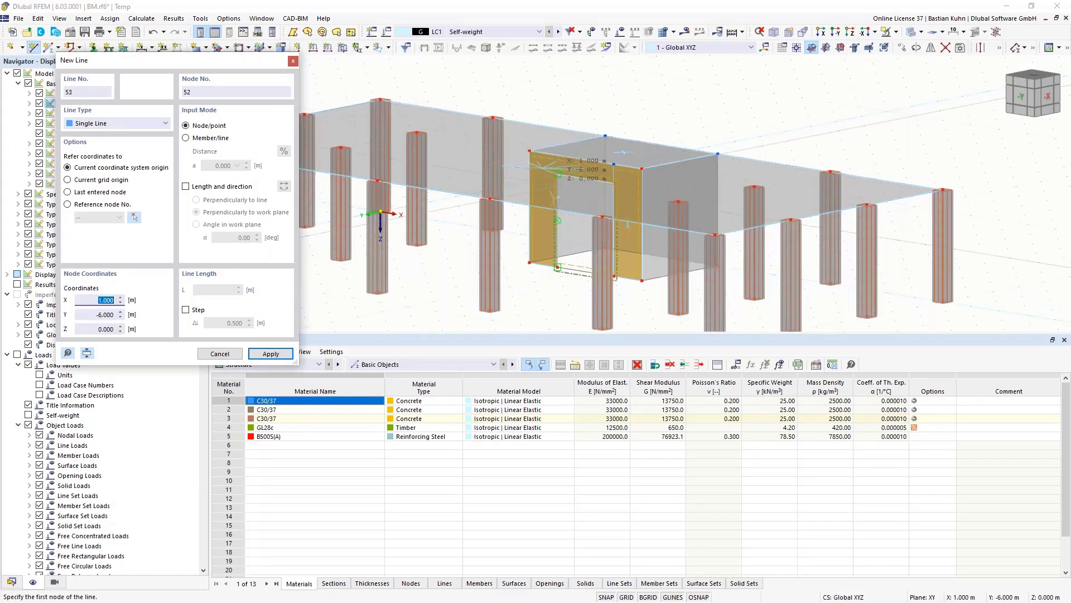
pyautogui.click(556, 160)
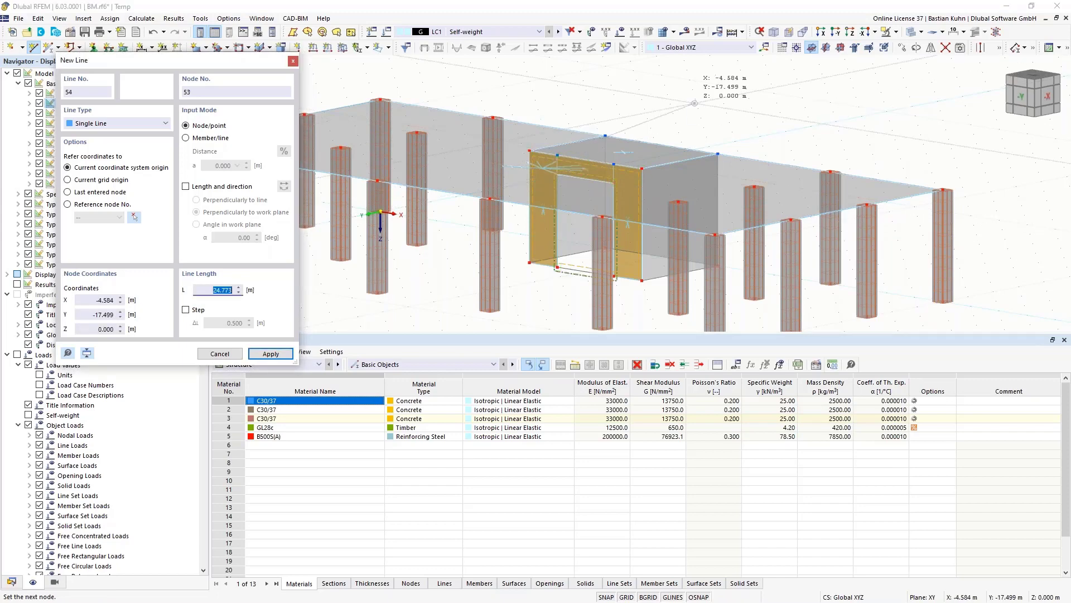
pyautogui.rightClick(692, 111)
pyautogui.rightClick(692, 111)
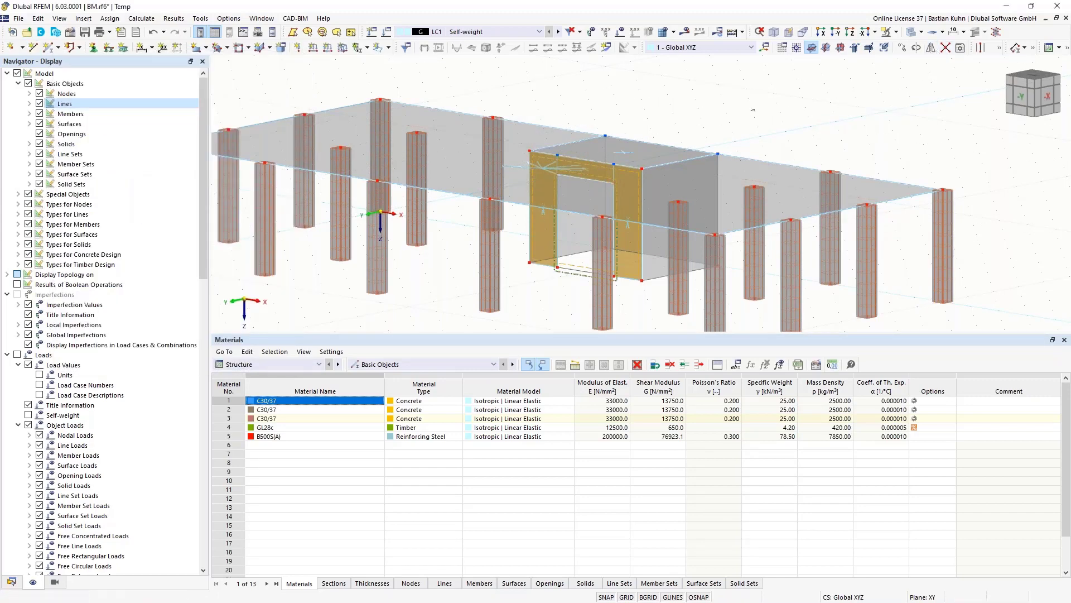
pyautogui.moveTo(755, 110); pyautogui.dragTo(502, 216)
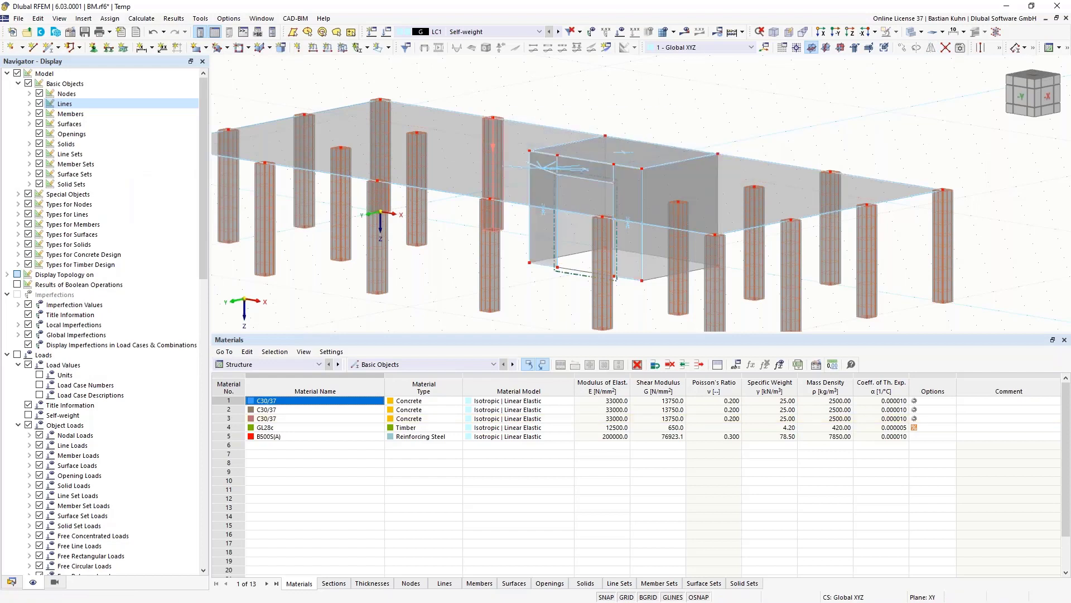
# - Edit nodal support type 1 to the Fixed preset, restraining all rotations and translations
pyautogui.click(542, 245)
pyautogui.click(551, 298)
pyautogui.click(92, 48)
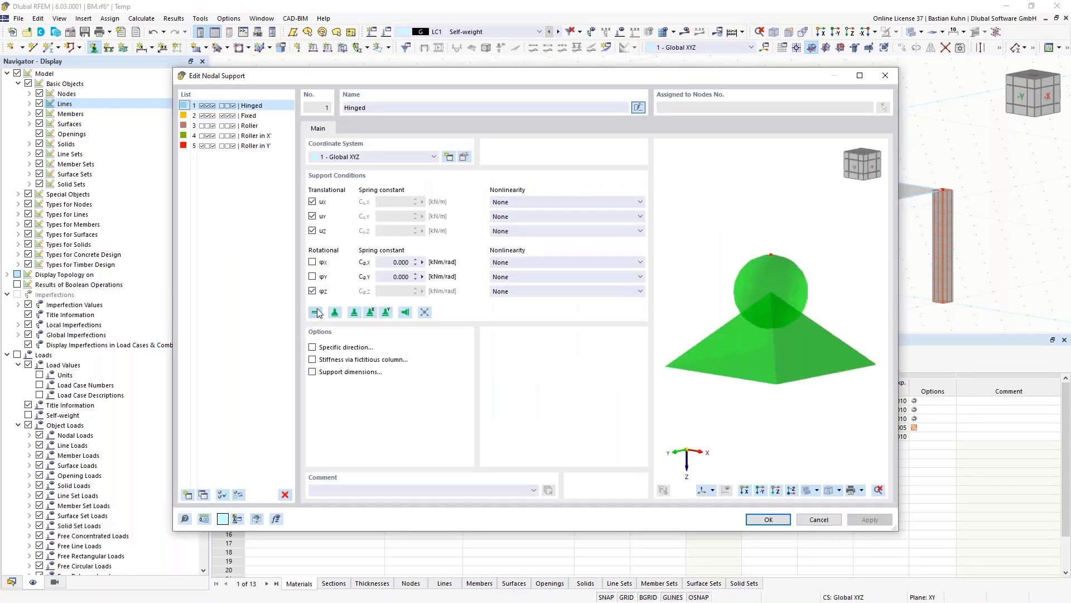
pyautogui.click(316, 312)
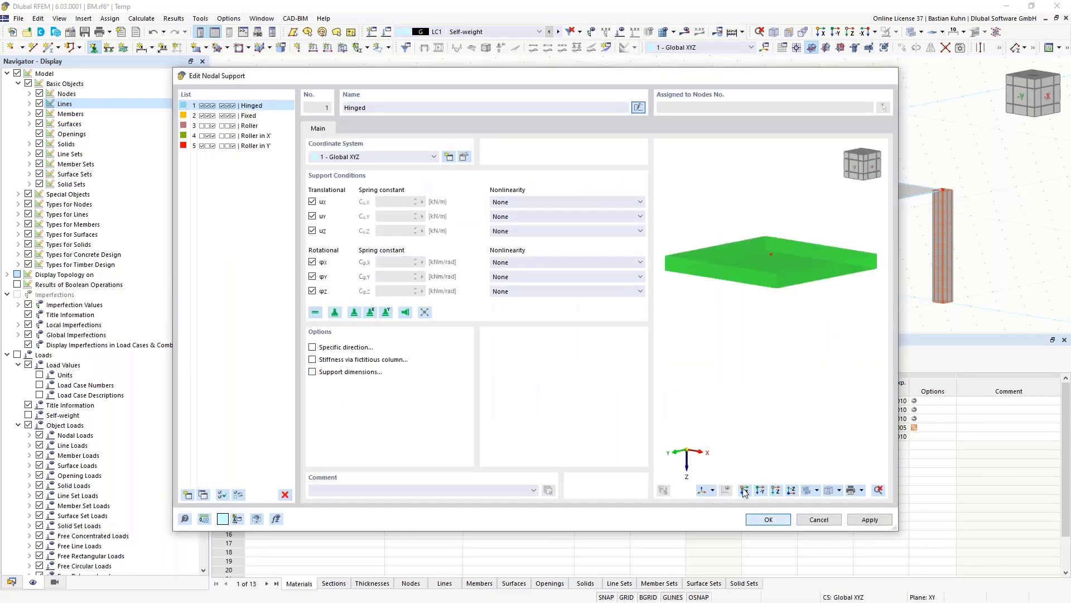
pyautogui.click(768, 520)
pyautogui.click(609, 427)
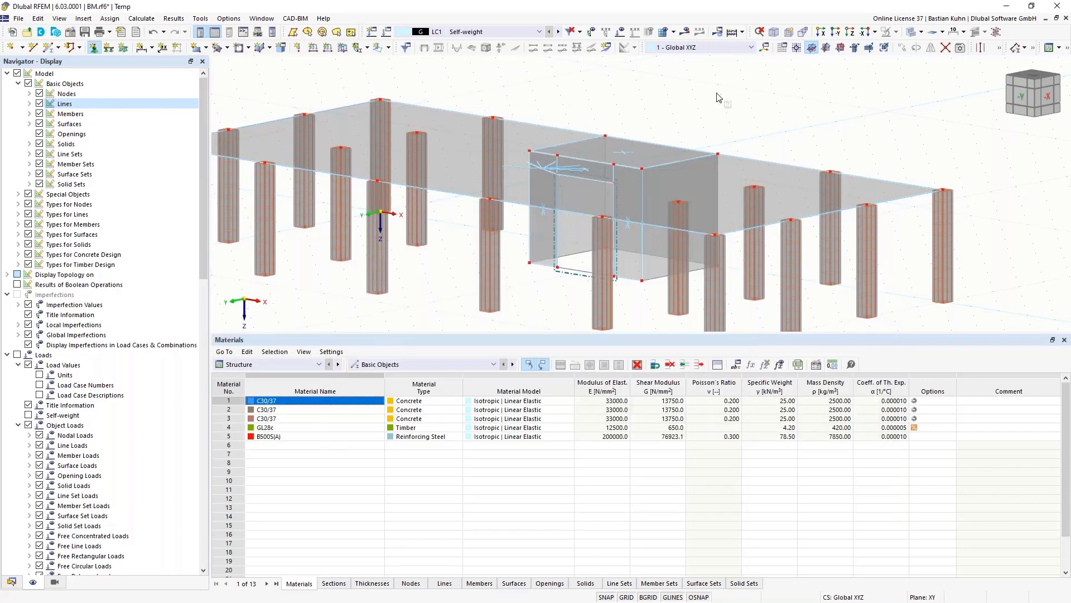
# - Assign the fixed support to the left and right column bottom nodes selected in the −Y view
pyautogui.click(835, 34)
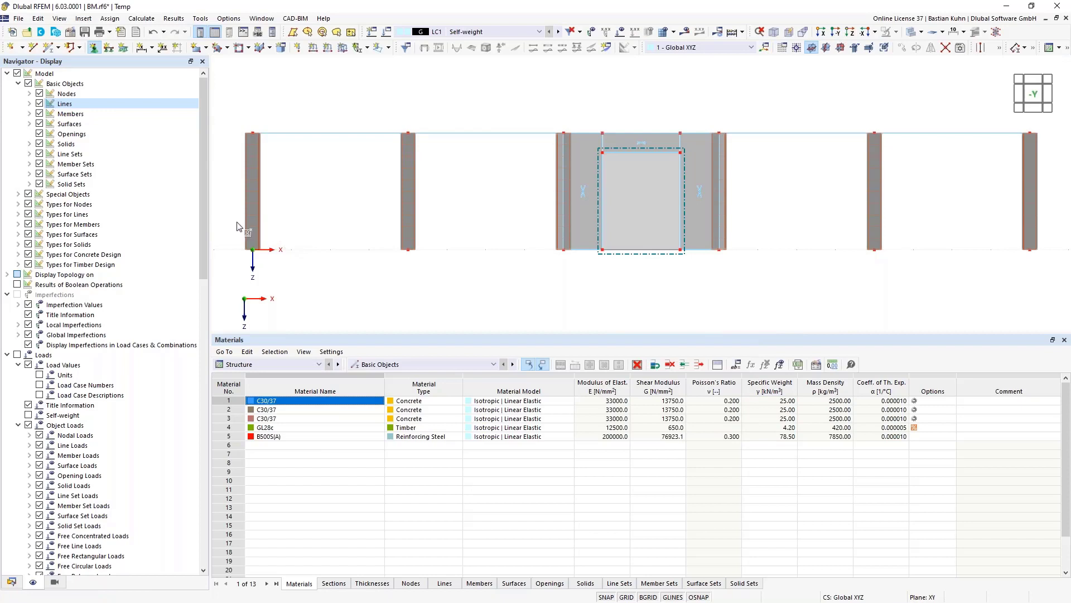
pyautogui.moveTo(233, 221); pyautogui.dragTo(567, 306)
pyautogui.moveTo(827, 228); pyautogui.dragTo(1061, 300)
pyautogui.keyDown('ctrl'); pyautogui.moveTo(825, 236); pyautogui.dragTo(676, 273, button='middle'); pyautogui.keyUp('ctrl')
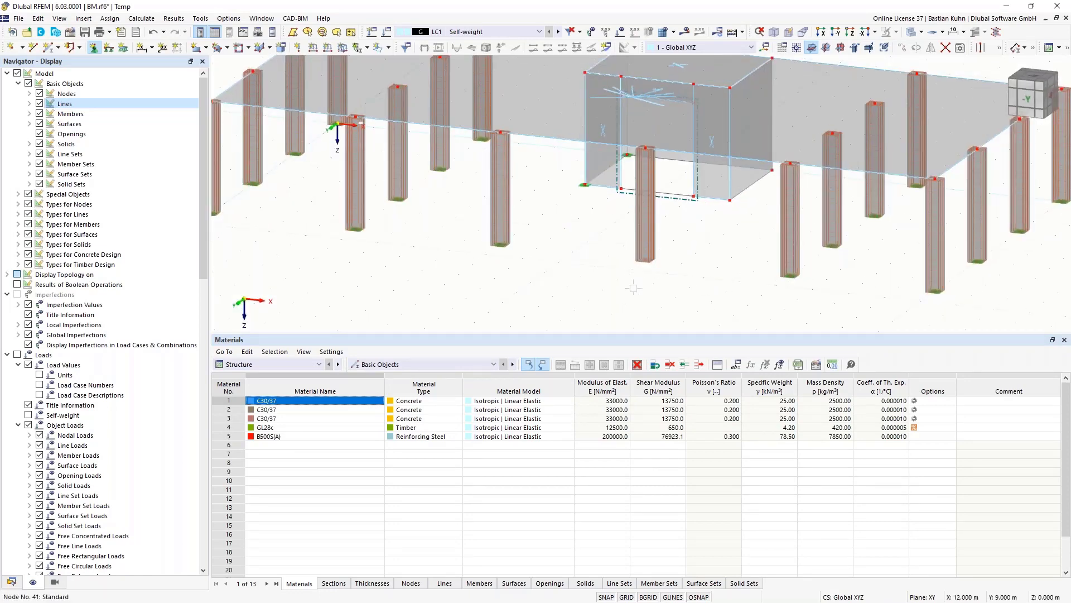
pyautogui.press('Escape')
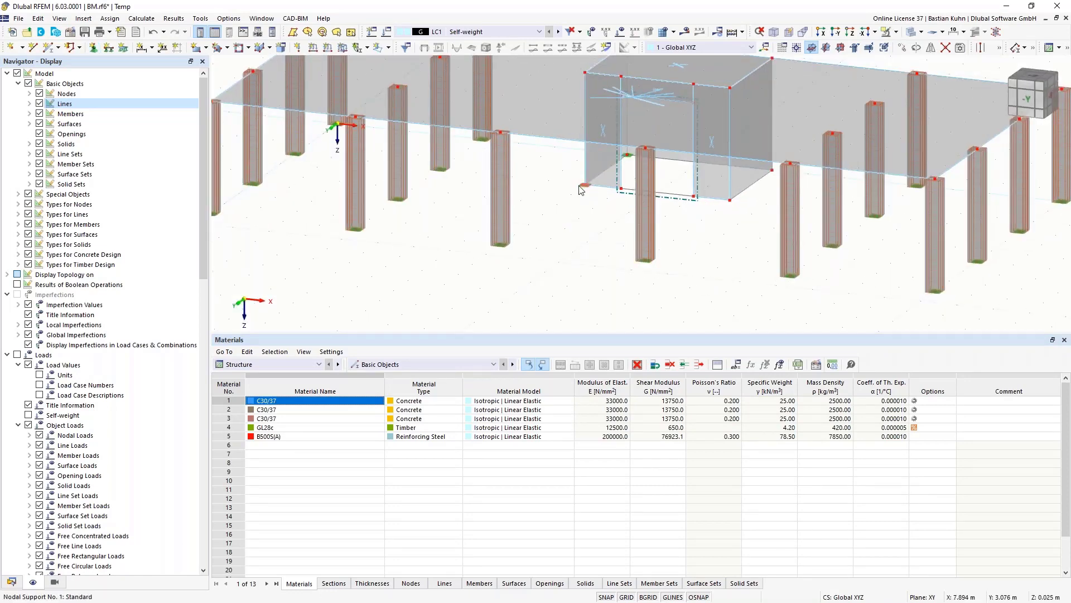
# - Enlarge the displayed support symbols with the size slider
pyautogui.rightClick(501, 250)
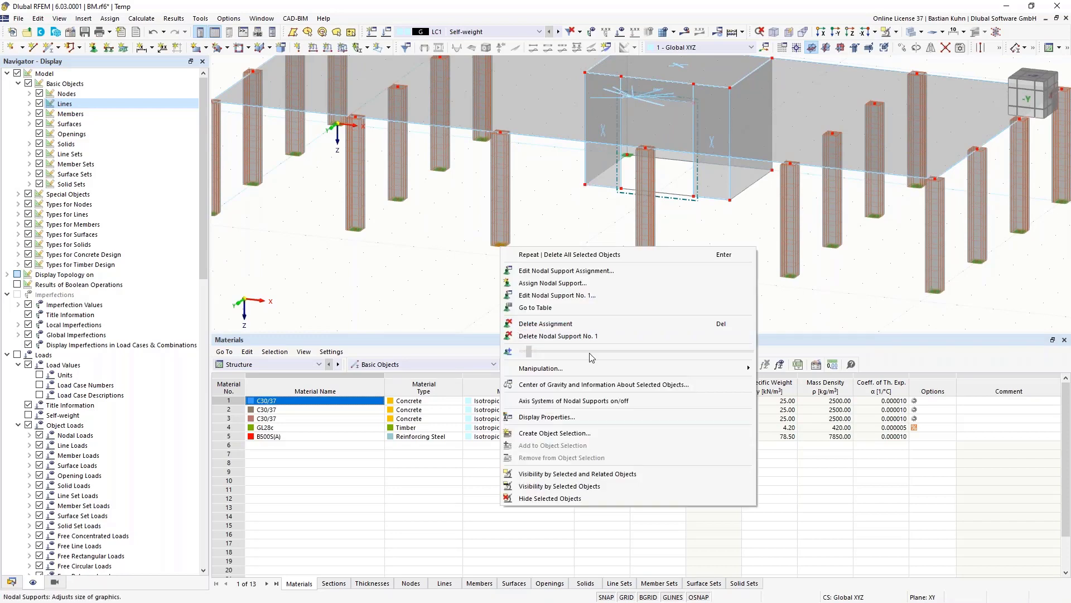
pyautogui.moveTo(590, 351)
pyautogui.mouseDown()
pyautogui.moveTo(612, 351)
pyautogui.moveTo(584, 351)
pyautogui.mouseUp()
pyautogui.click(595, 205)
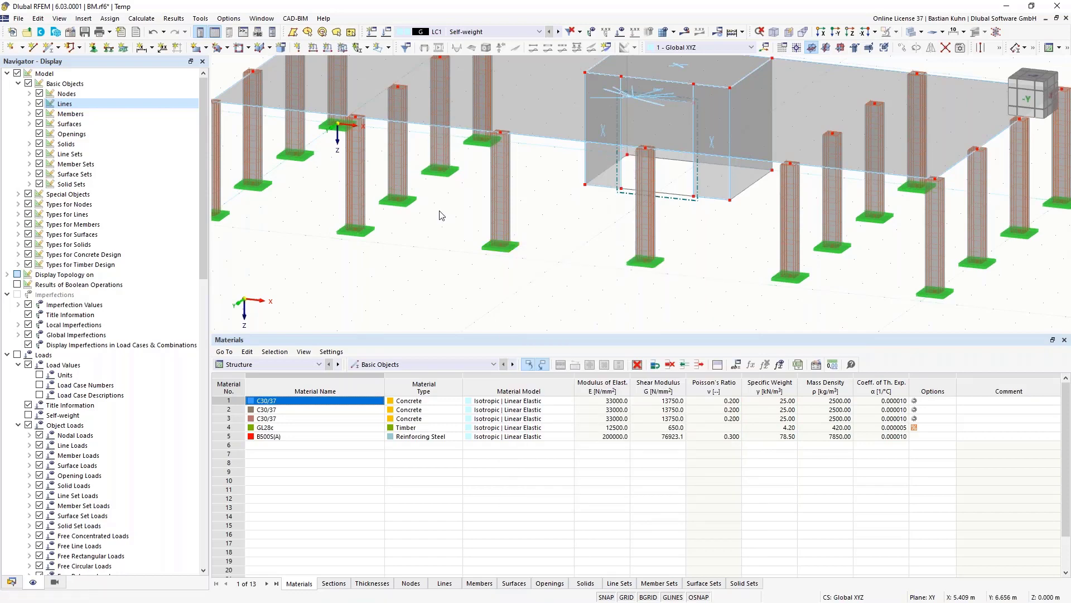
# - Edit the Hinged line support to use local xyz axes with uY released
pyautogui.click(108, 47)
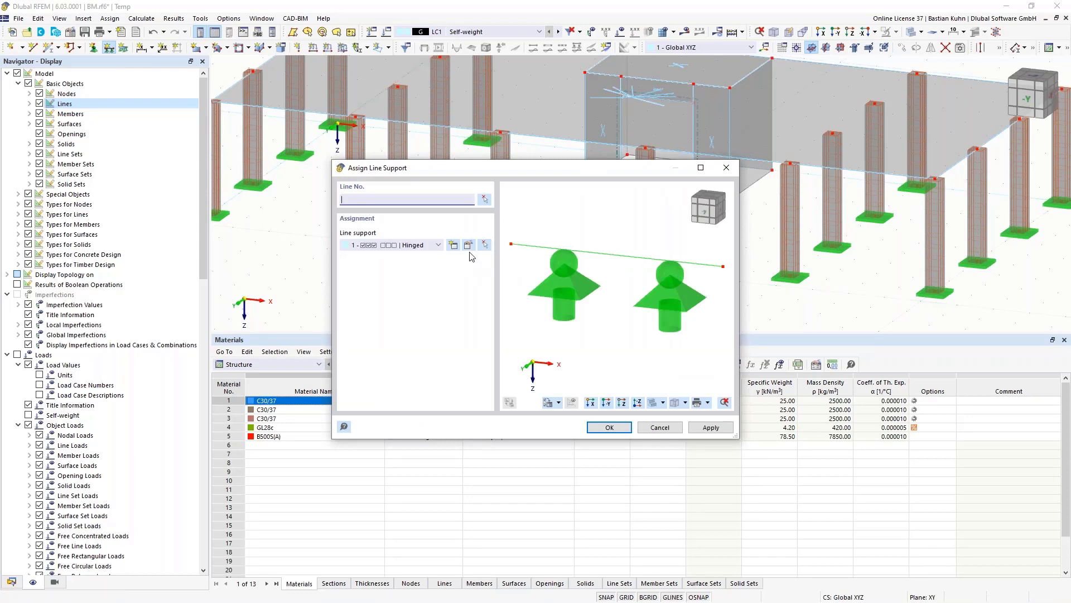
pyautogui.click(468, 247)
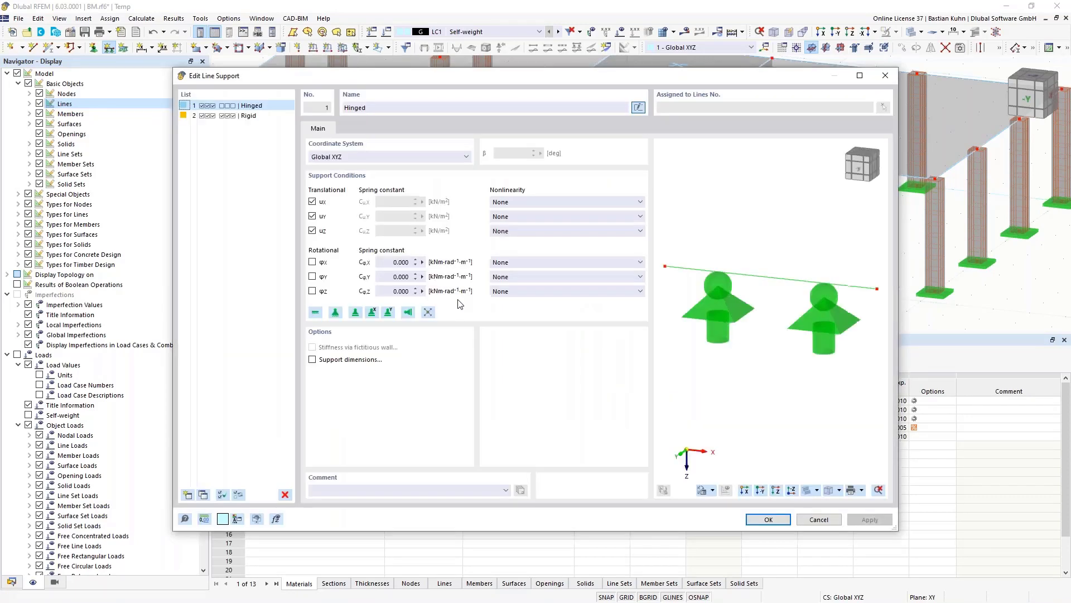
pyautogui.click(353, 161)
pyautogui.click(350, 167)
pyautogui.click(314, 216)
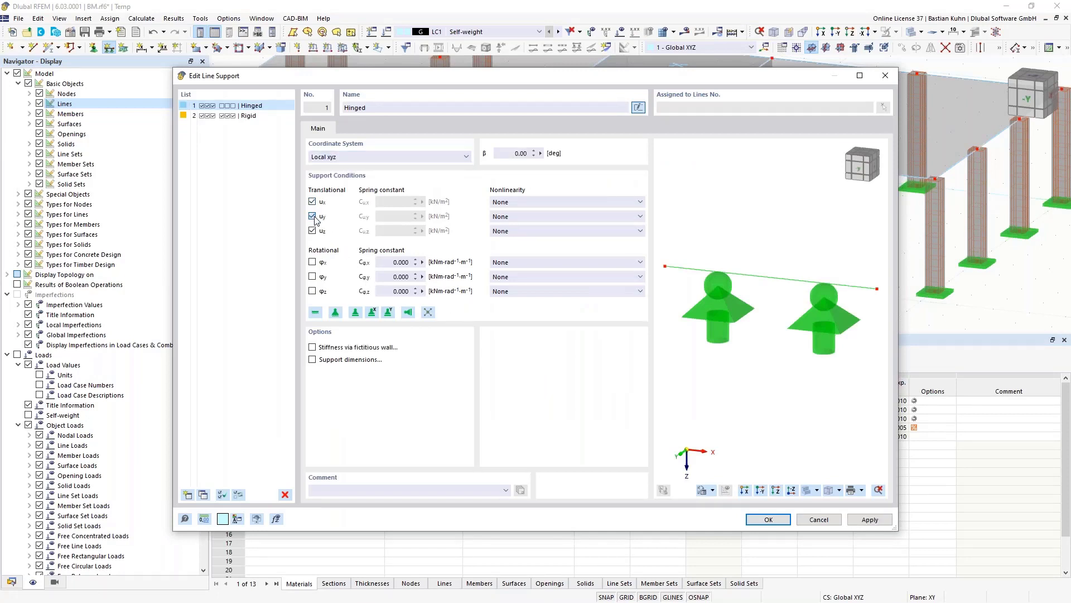
pyautogui.click(760, 520)
pyautogui.click(608, 427)
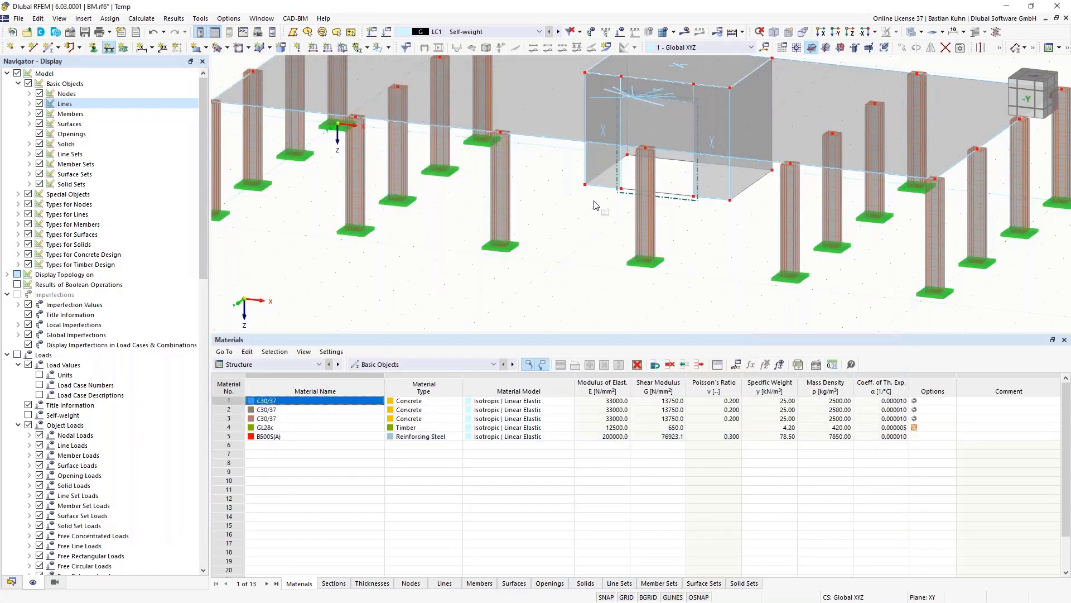
# - Apply the line support to the core's five bottom edges
pyautogui.click(602, 187)
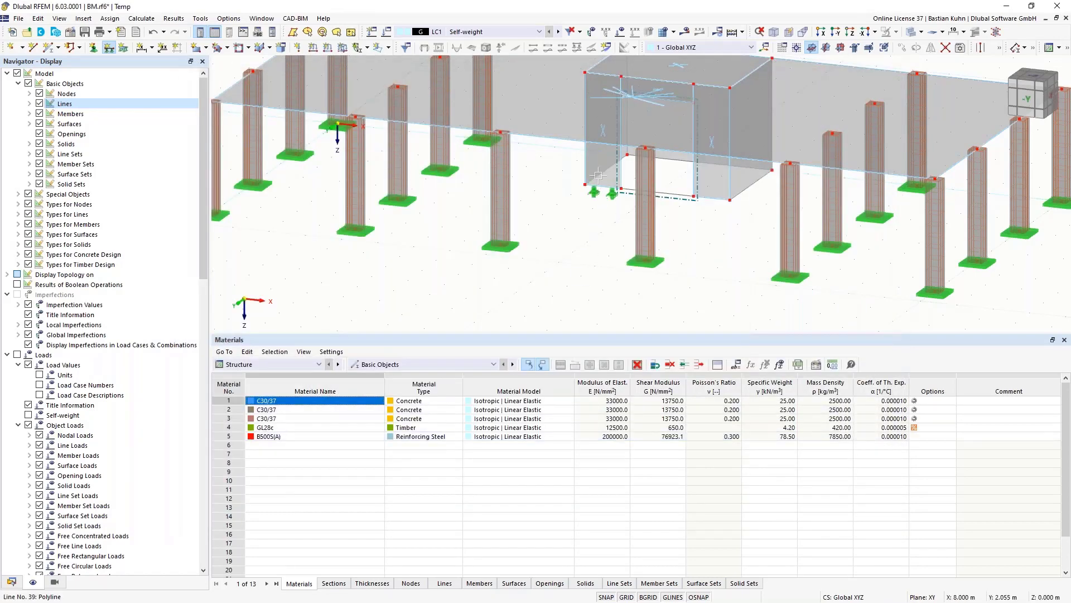
pyautogui.click(614, 165)
pyautogui.click(683, 163)
pyautogui.click(742, 192)
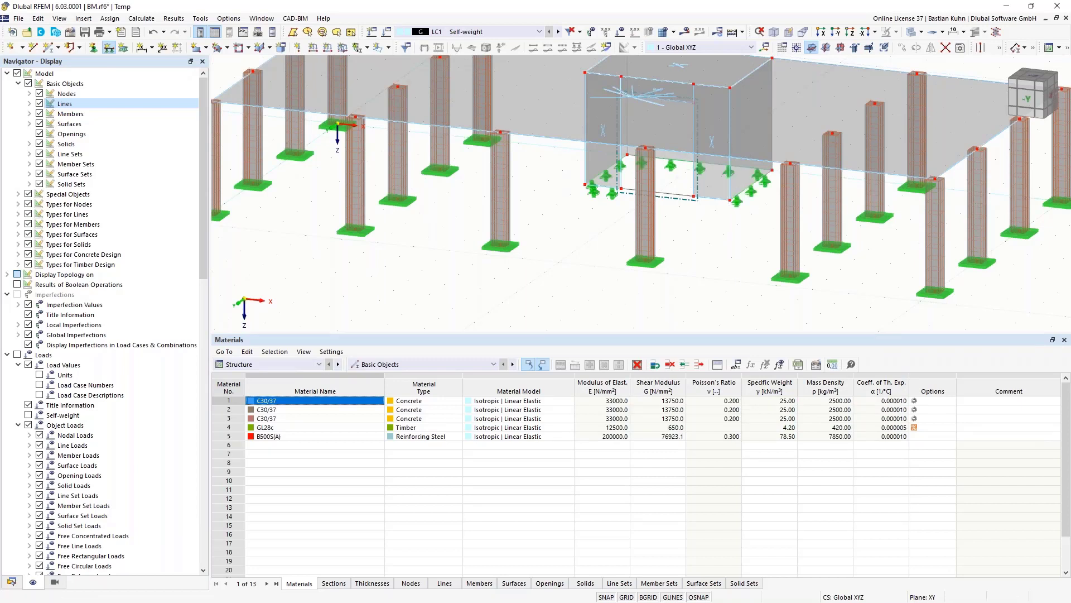
pyautogui.click(720, 199)
pyautogui.press('Escape')
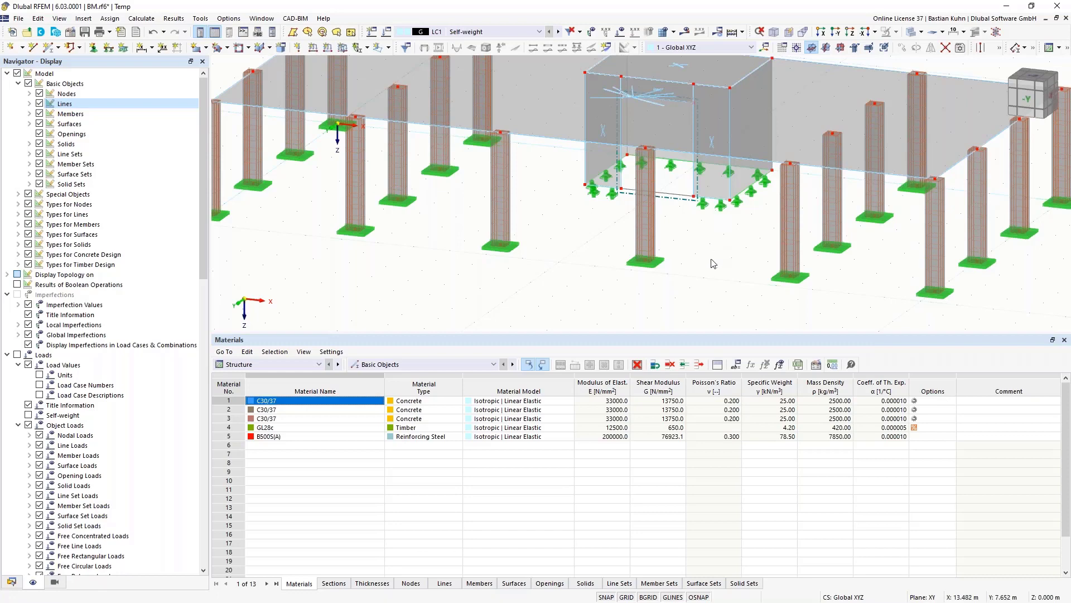
pyautogui.scroll(-3, 710, 274)
pyautogui.moveTo(709, 280); pyautogui.dragTo(691, 298, button='middle')
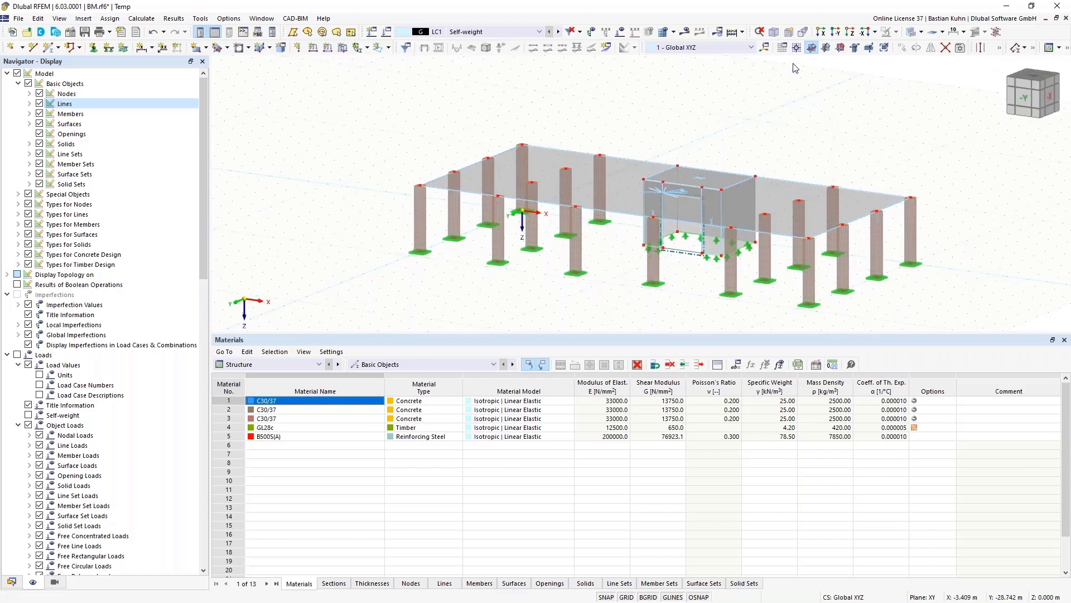
# - Select the whole storey of columns, walls and slab in the front view
pyautogui.click(826, 47)
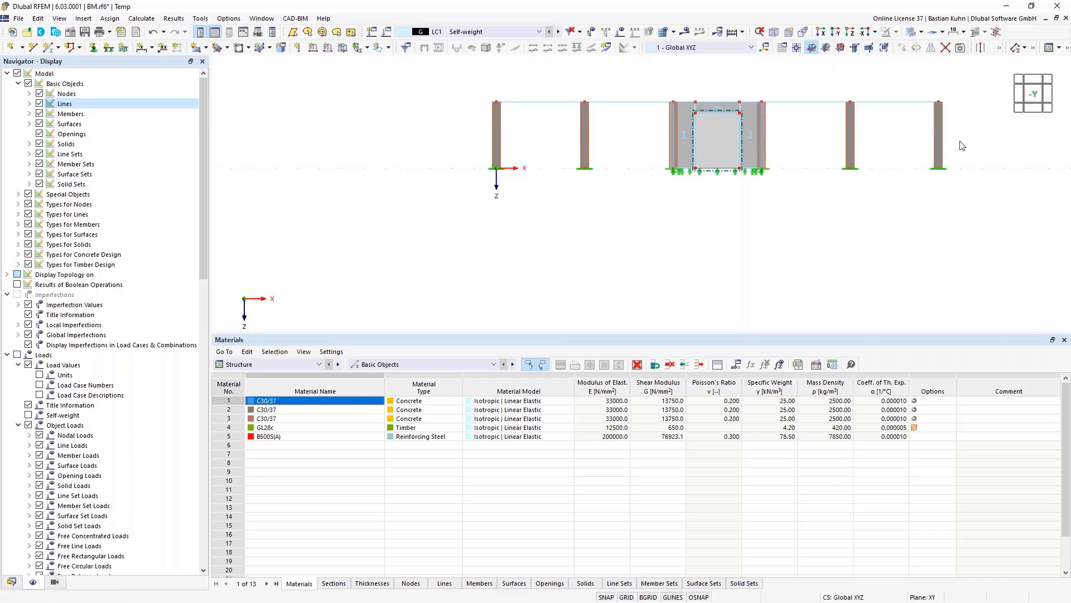
pyautogui.moveTo(477, 111); pyautogui.dragTo(453, 86)
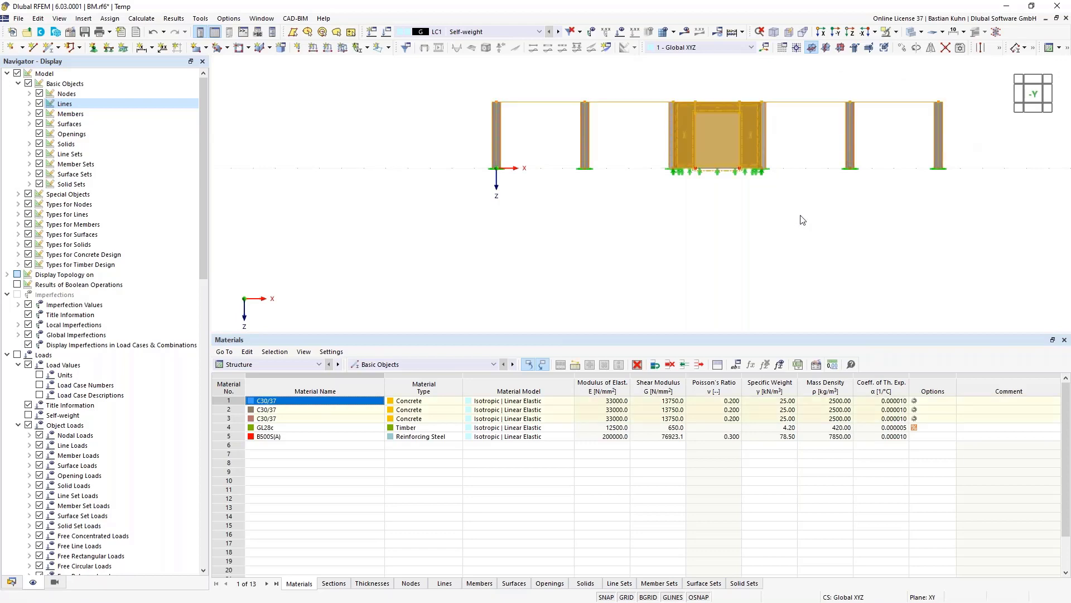
pyautogui.moveTo(800, 223); pyautogui.dragTo(753, 281, button='middle')
pyautogui.moveTo(753, 281)
pyautogui.keyDown('ctrl'); pyautogui.mouseDown(button='middle')
pyautogui.moveTo(734, 277)
pyautogui.moveTo(743, 272)
pyautogui.mouseUp(button='middle'); pyautogui.keyUp('ctrl')
# - Copy the storey 4 times at Z = −3 m to form five storeys
pyautogui.click(902, 49)
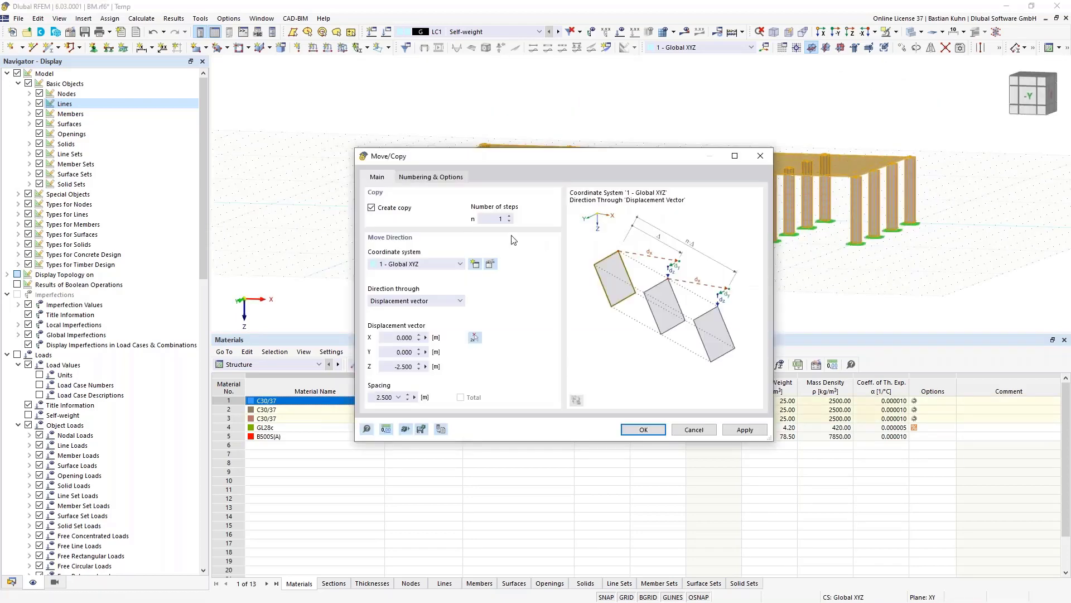
pyautogui.click(496, 220)
pyautogui.write('4')
pyautogui.click(396, 367)
pyautogui.press('BackSpace')
pyautogui.click(630, 432)
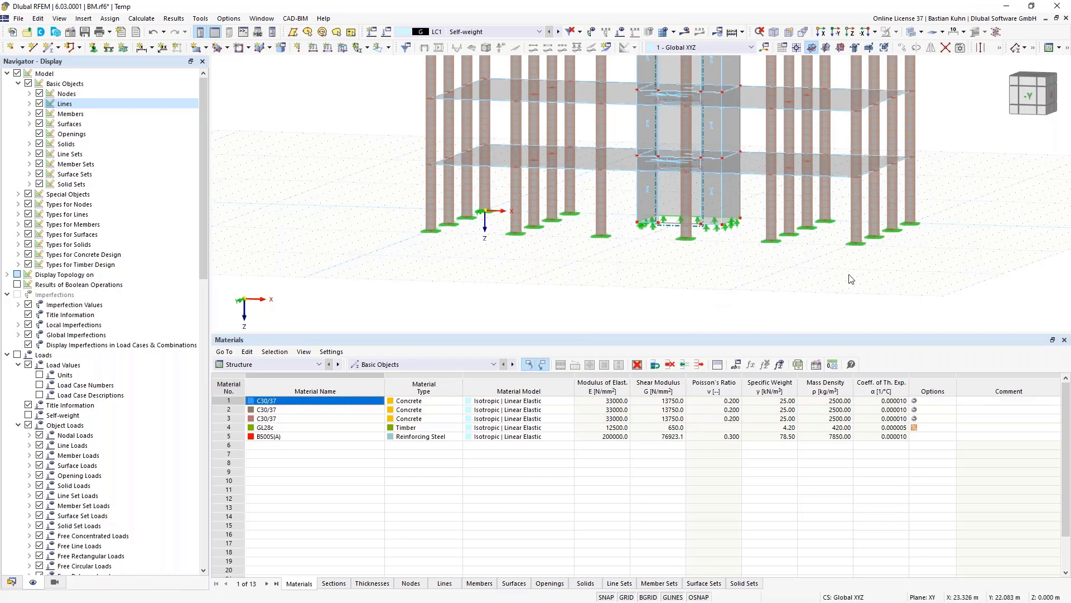
pyautogui.keyDown('ctrl'); pyautogui.moveTo(851, 279); pyautogui.dragTo(787, 313, button='middle'); pyautogui.keyUp('ctrl')
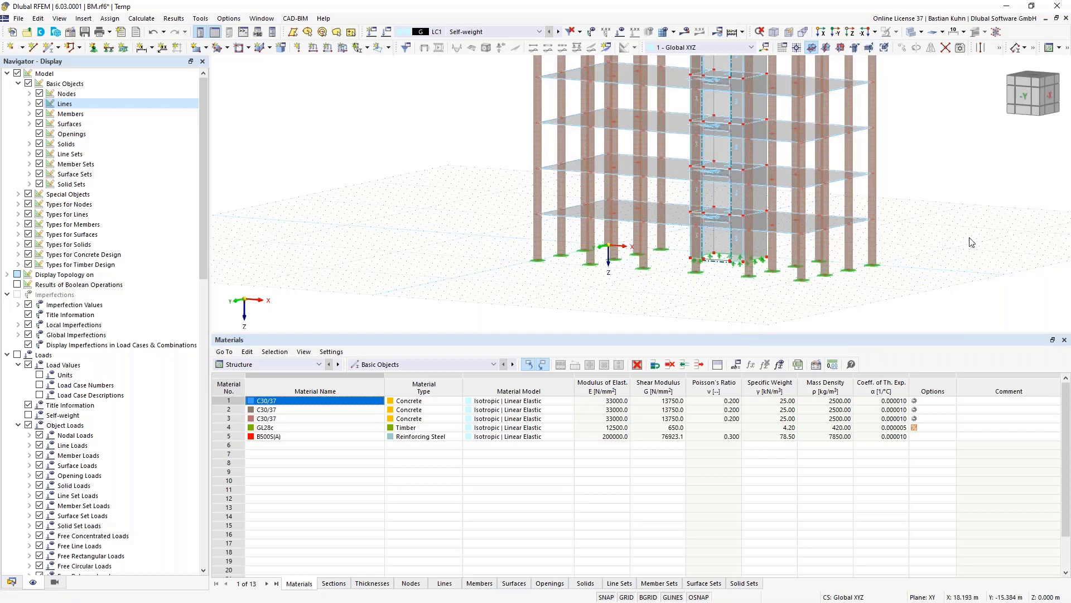
pyautogui.scroll(1, 911, 246)
pyautogui.moveTo(911, 246); pyautogui.dragTo(876, 268, button='middle')
pyautogui.scroll(-3, 895, 255)
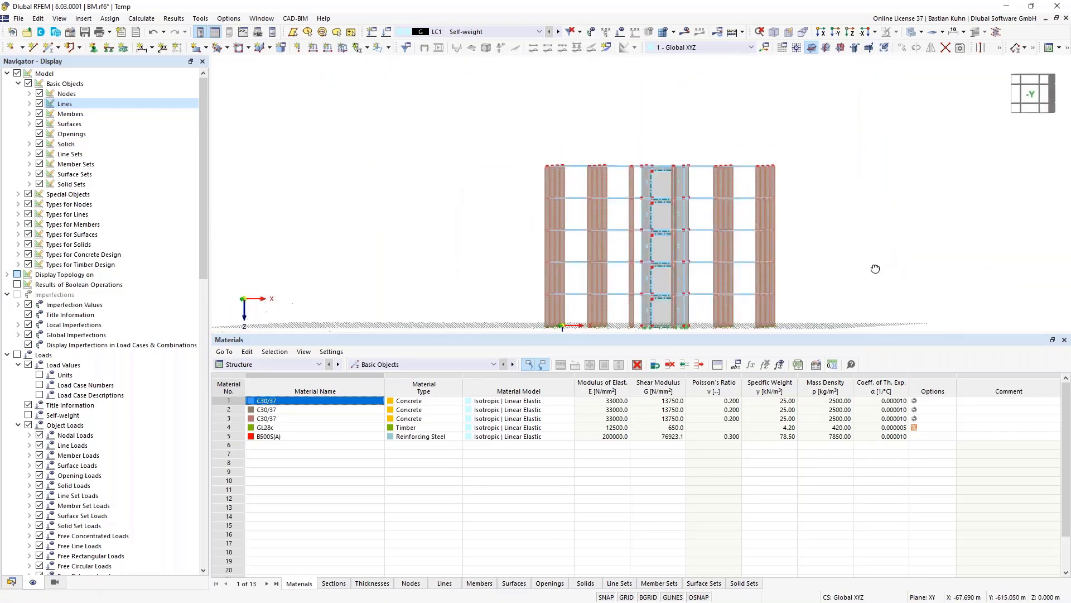
# - Select the building's top row of nodes and beams and open Edit Nodes
pyautogui.click(836, 31)
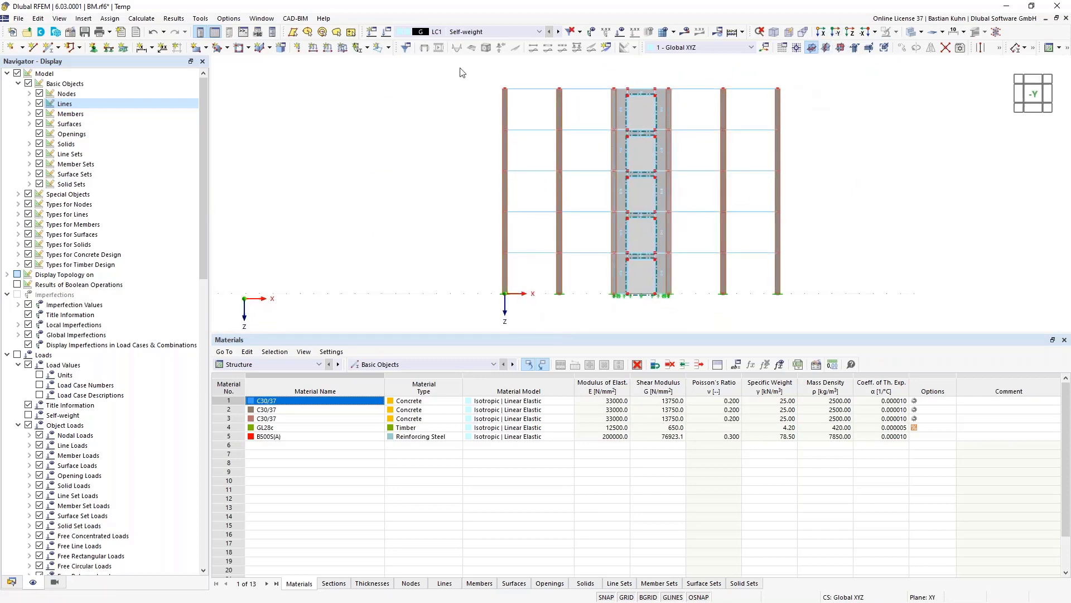
pyautogui.moveTo(466, 73); pyautogui.dragTo(864, 94)
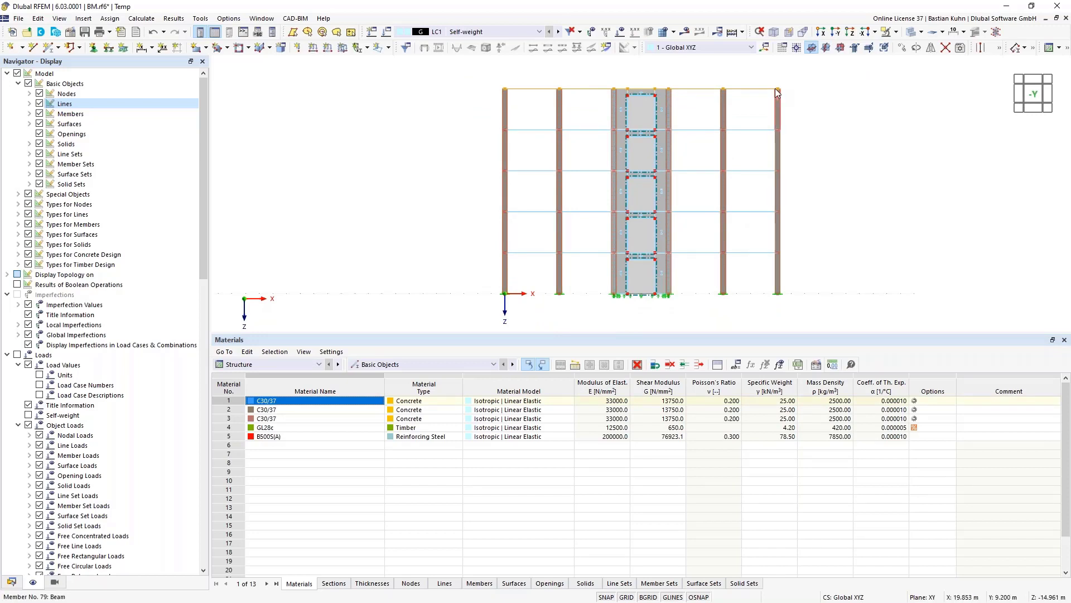
pyautogui.rightClick(775, 88)
pyautogui.click(502, 72)
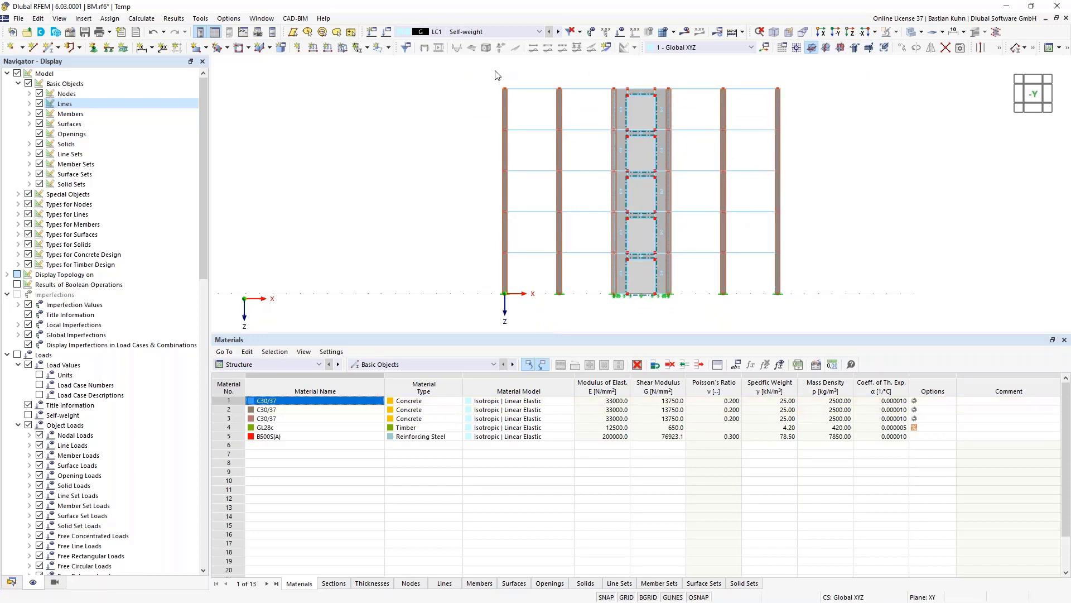
pyautogui.moveTo(567, 98); pyautogui.dragTo(849, 94)
pyautogui.rightClick(780, 89)
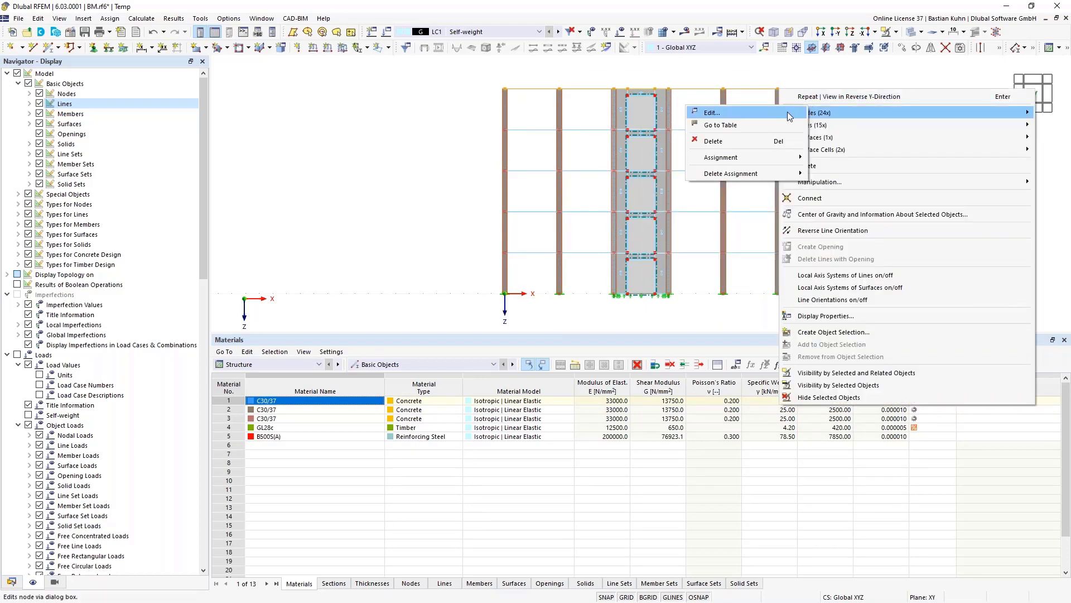
pyautogui.click(787, 112)
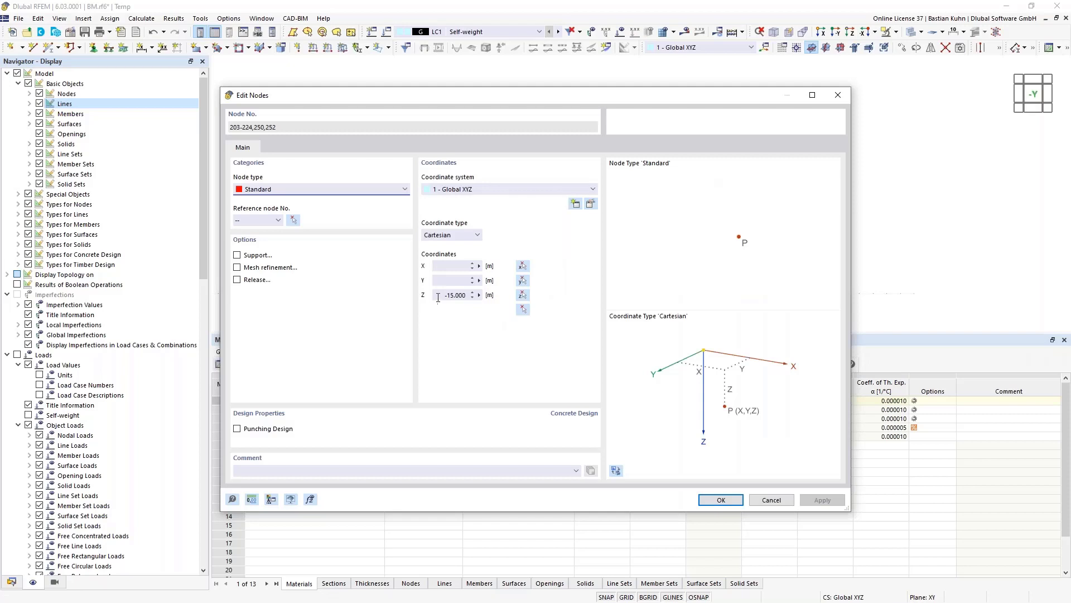
# - Set the top nodes' Z coordinate to −14.750 m
pyautogui.click(438, 297)
pyautogui.write('2')
pyautogui.click(709, 500)
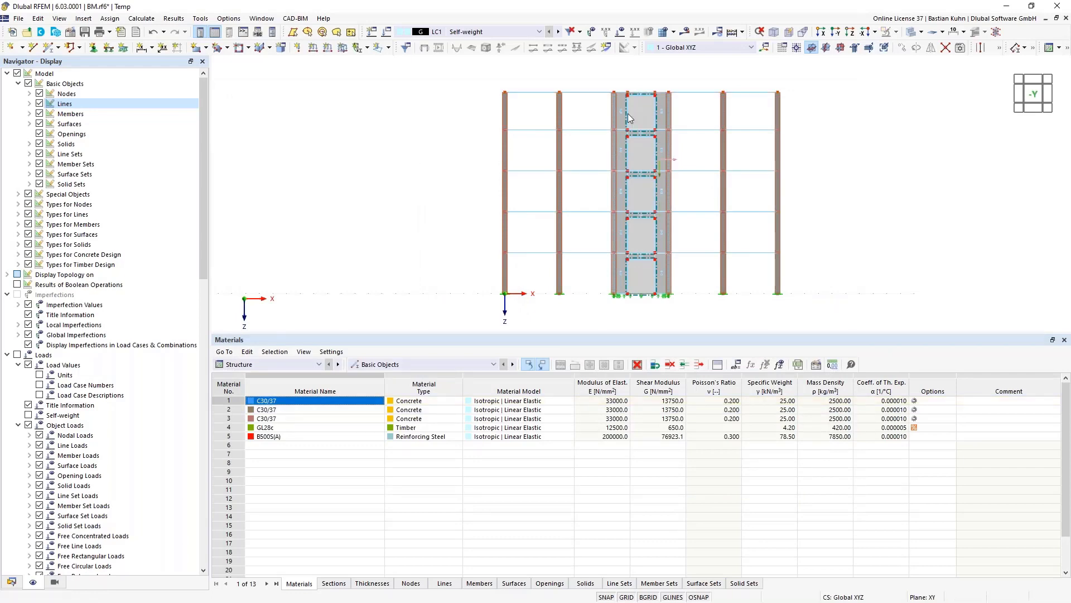
pyautogui.scroll(1, 640, 99)
pyautogui.scroll(-2, 878, 159)
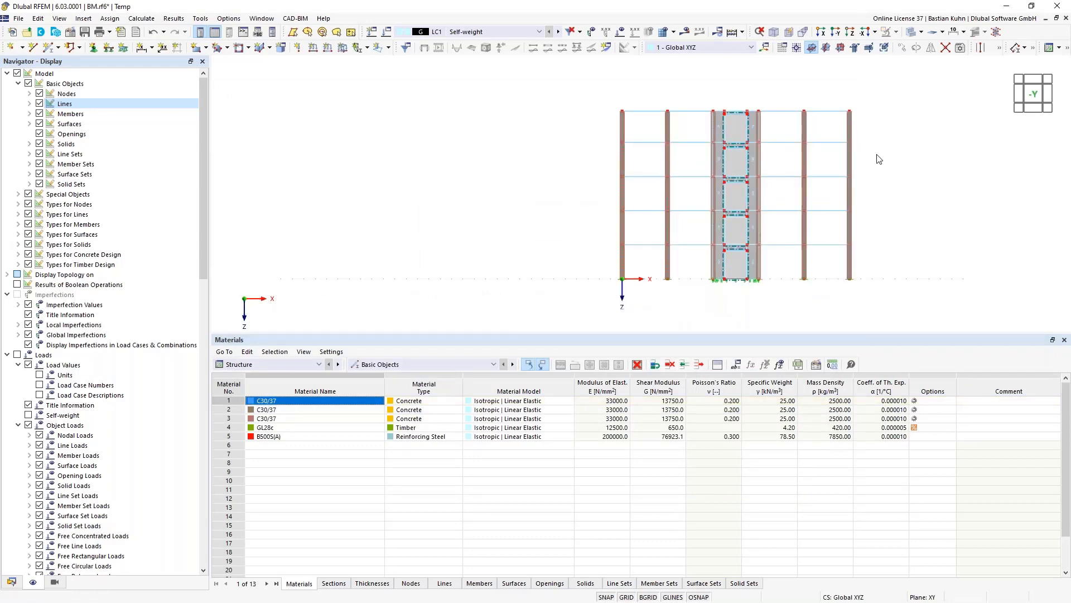
pyautogui.keyDown('ctrl'); pyautogui.moveTo(879, 159); pyautogui.dragTo(859, 176, button='middle'); pyautogui.keyUp('ctrl')
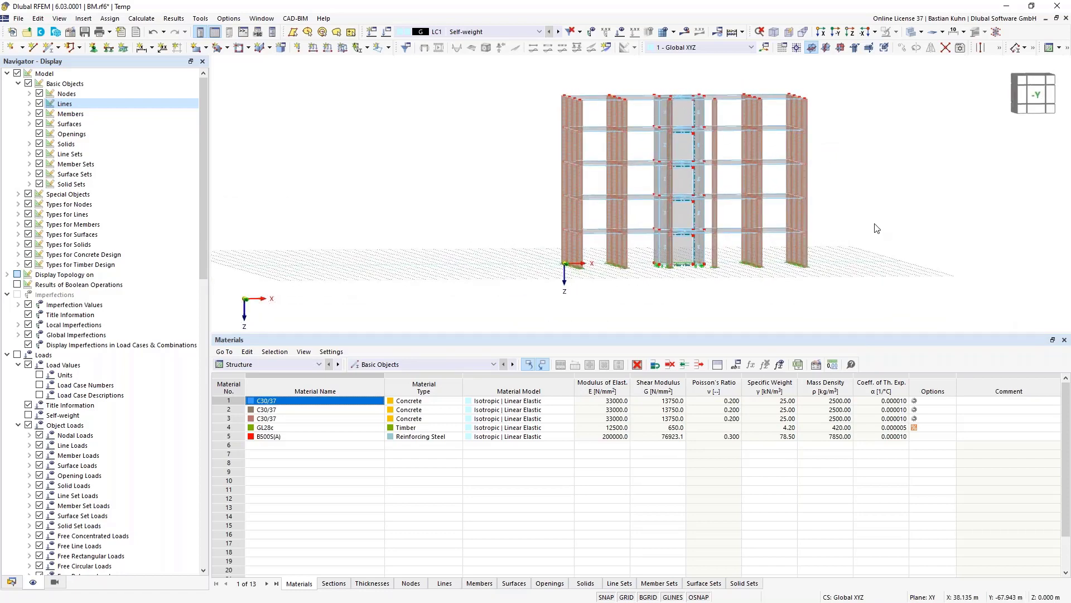
pyautogui.click(826, 47)
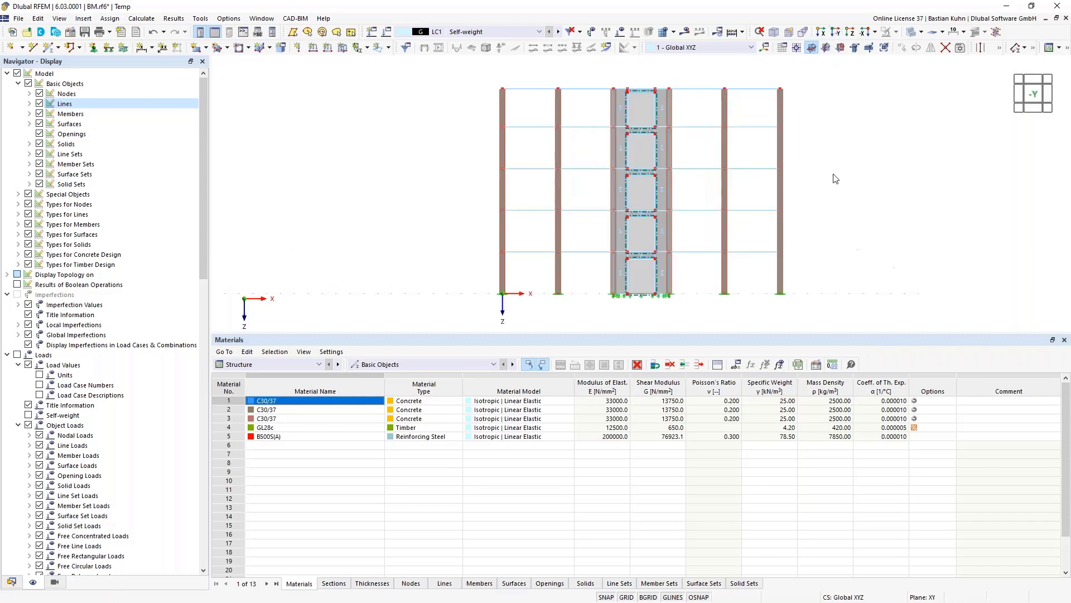
# - Switch the building to a 3D axonometric view and open the context menu for the chosen members
pyautogui.scroll(-1, 836, 179)
pyautogui.moveTo(842, 223); pyautogui.dragTo(509, 68)
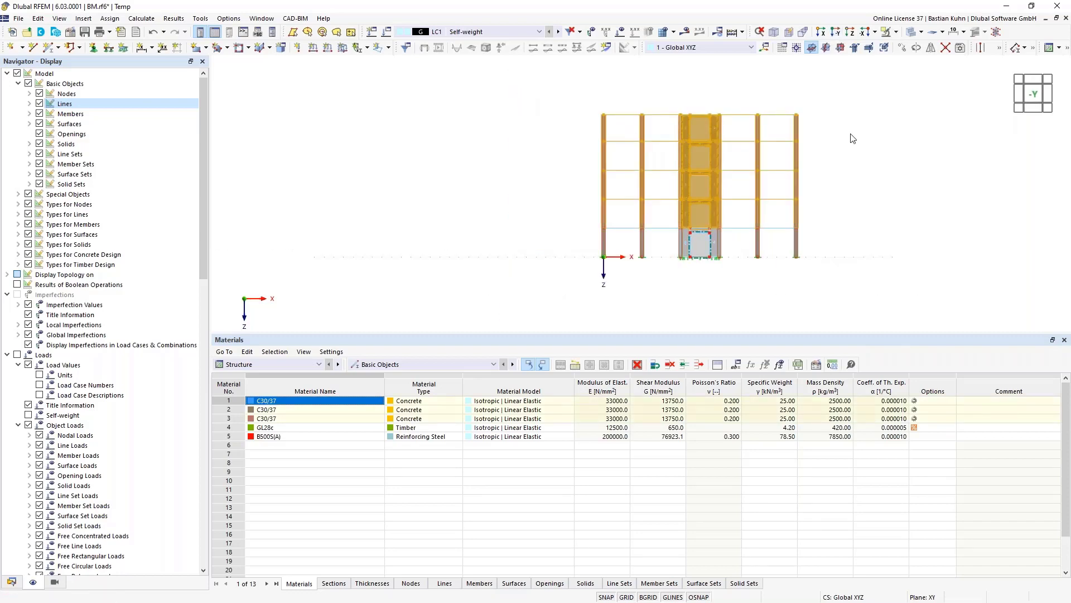
pyautogui.click(841, 48)
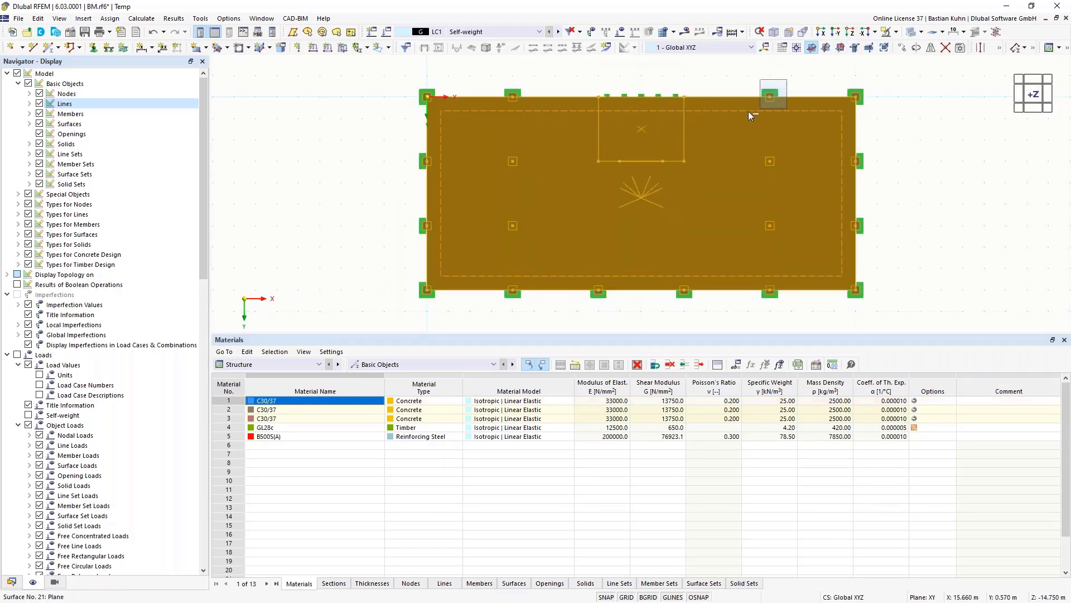
pyautogui.press('Escape')
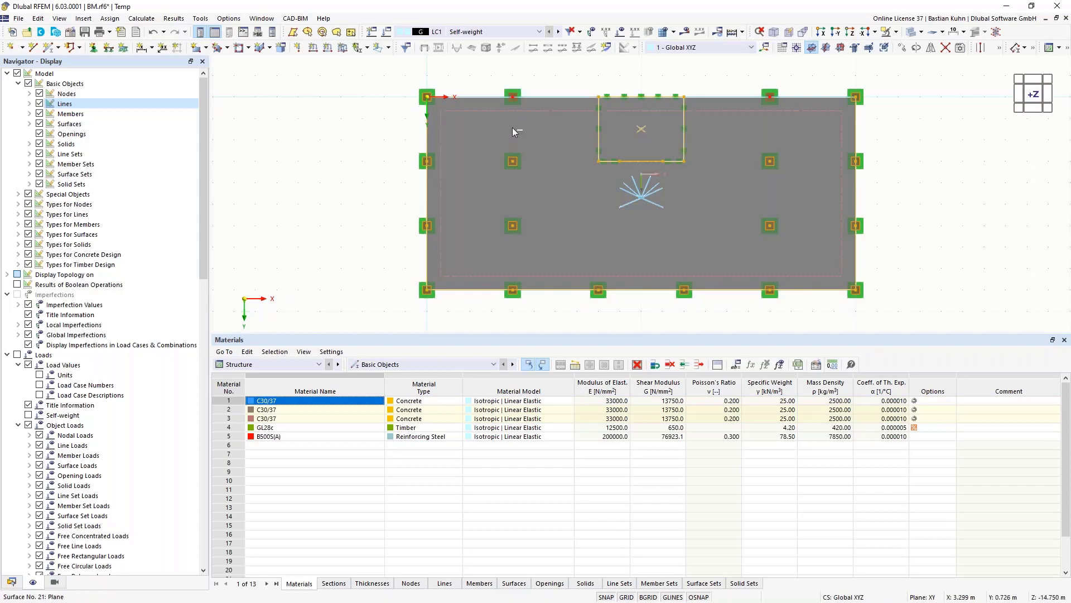
pyautogui.click(774, 32)
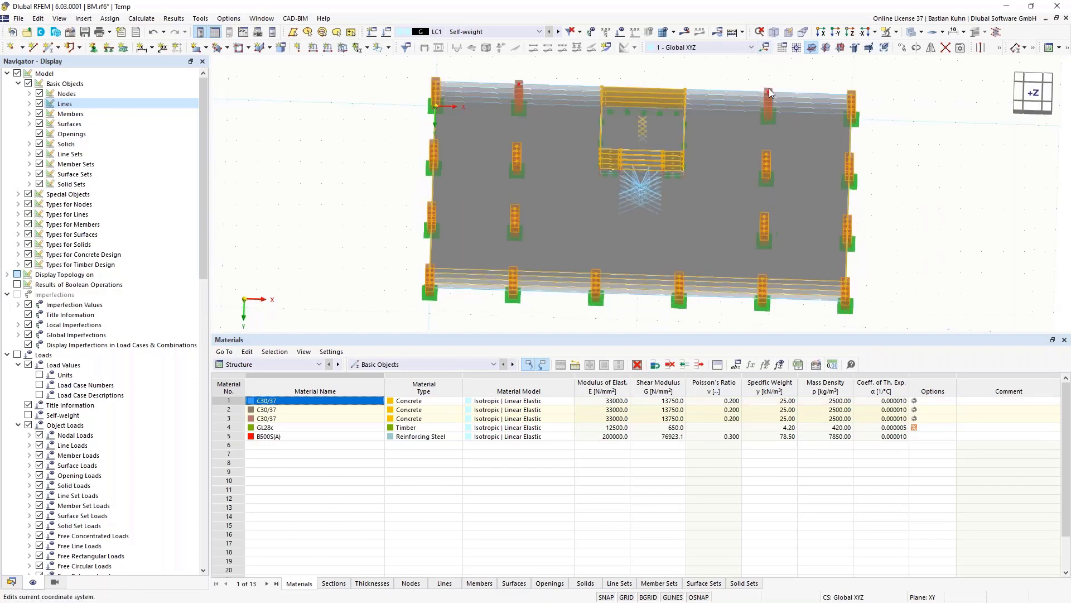
pyautogui.rightClick(761, 133)
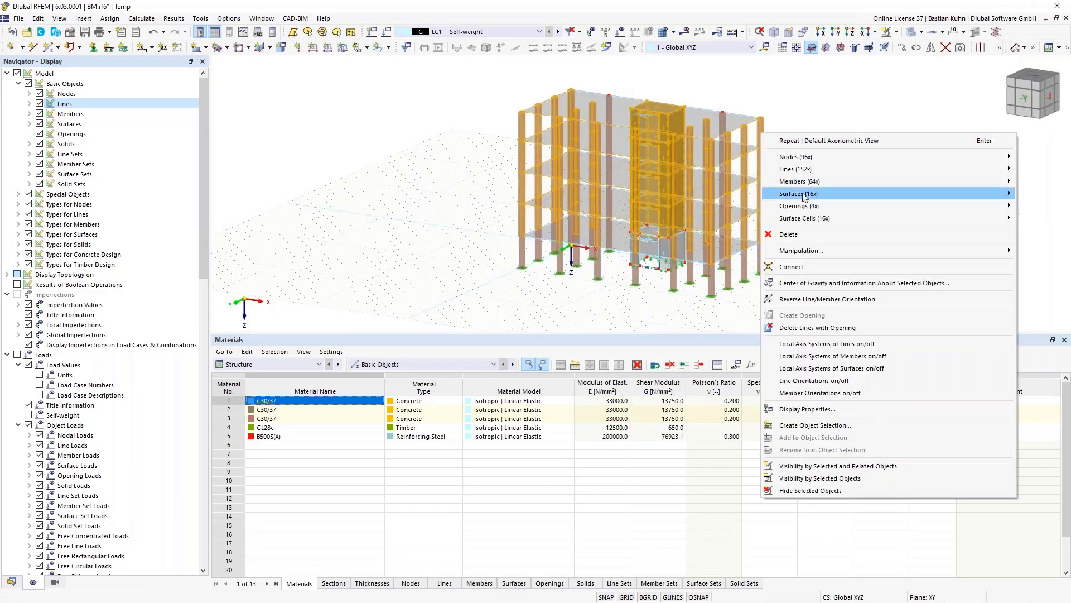
# - Open Edit Members for the 64 members and review their section settings
pyautogui.moveTo(804, 184)
pyautogui.click(745, 182)
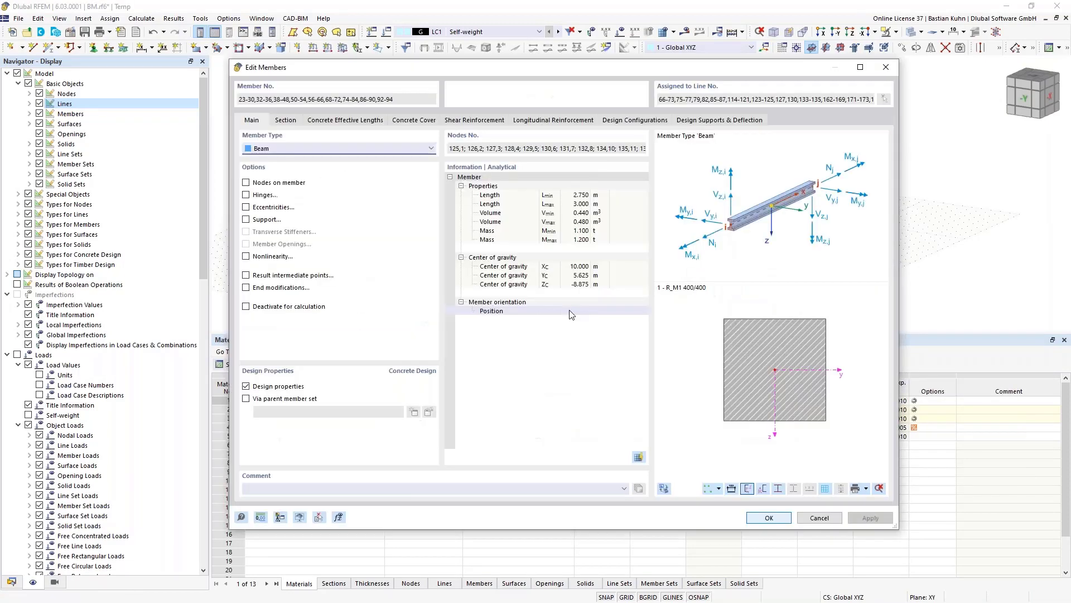
pyautogui.click(287, 121)
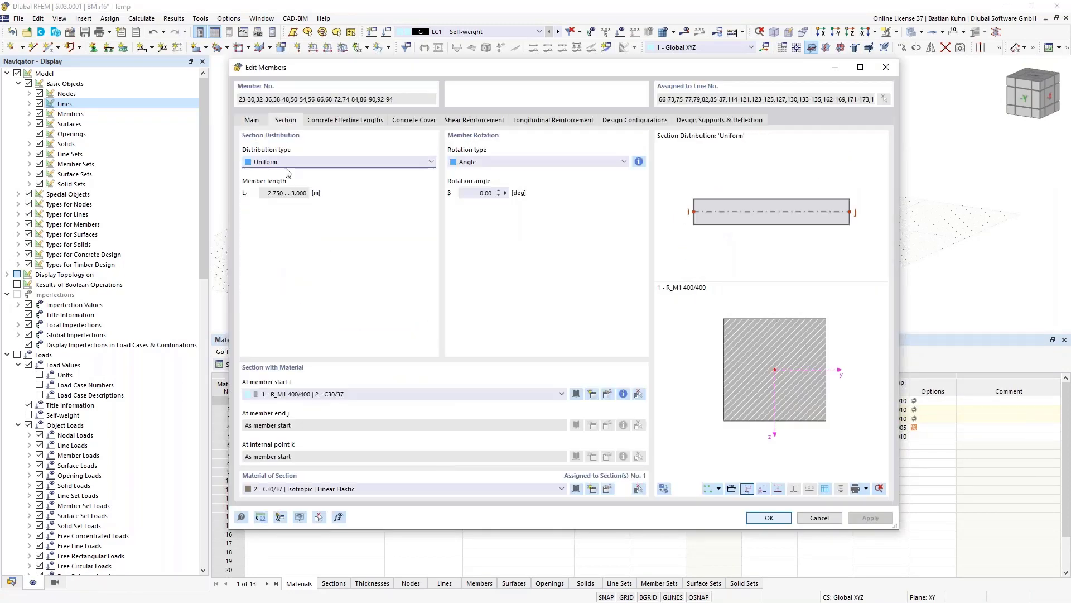
pyautogui.click(490, 394)
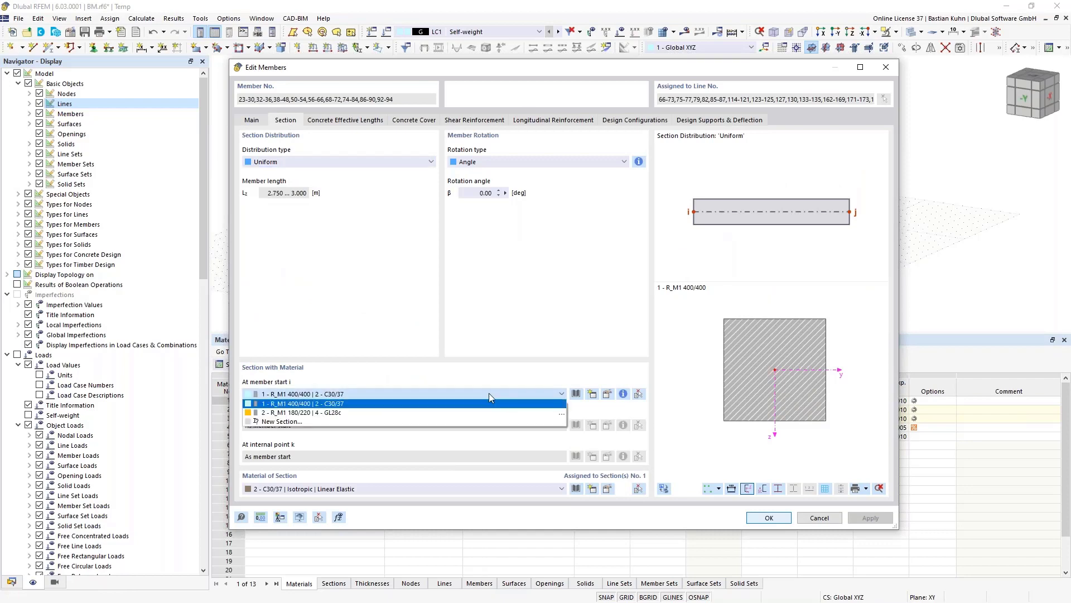
pyautogui.click(490, 394)
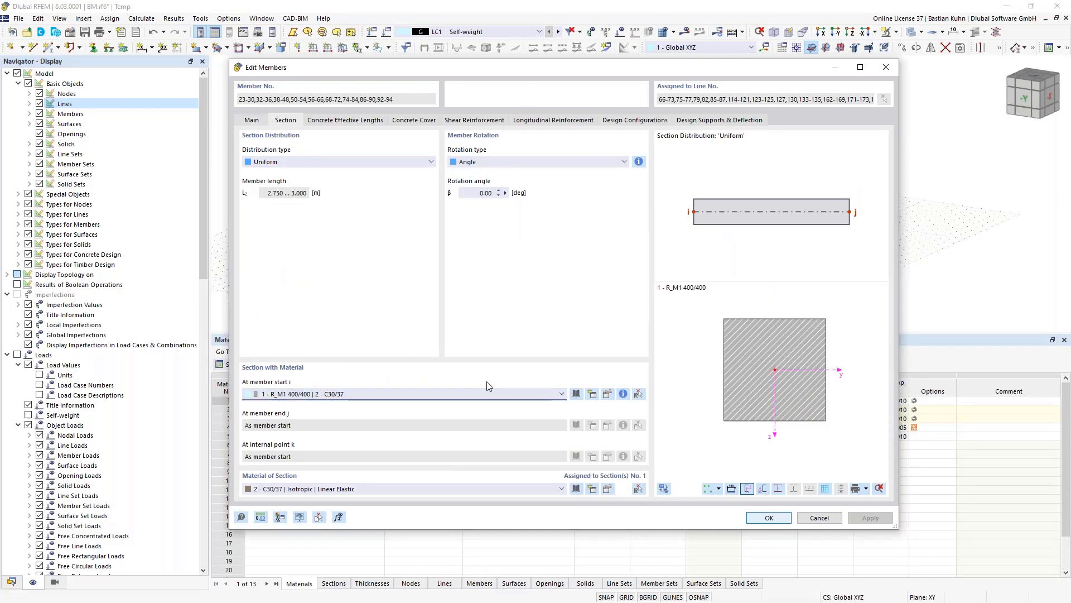
pyautogui.click(576, 394)
pyautogui.press('Escape')
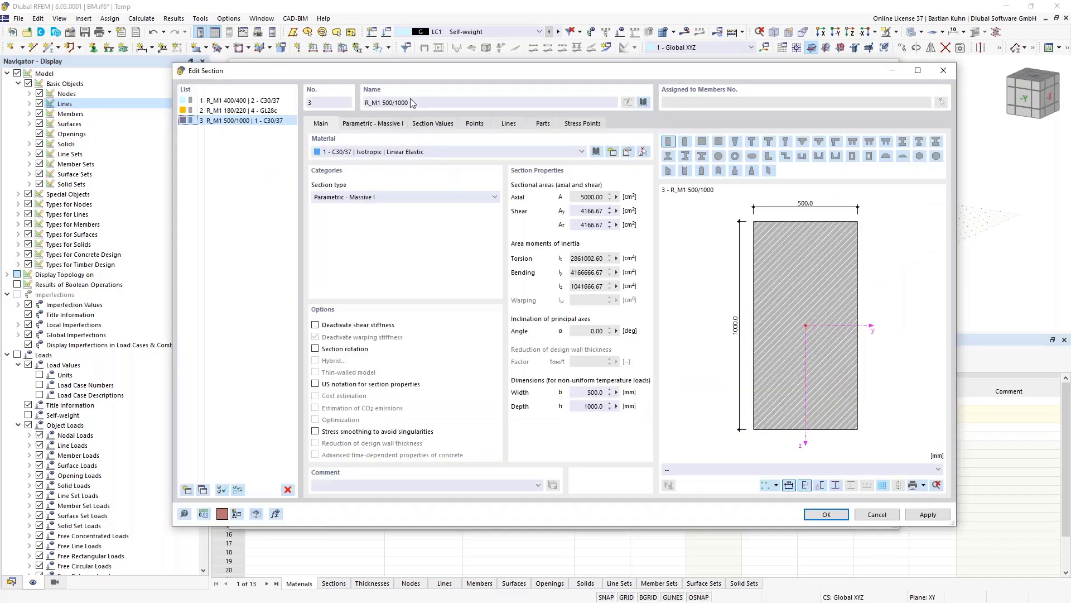
# - Rename the new section to R_M1 220/220 and open its material library
pyautogui.moveTo(413, 103); pyautogui.dragTo(394, 102)
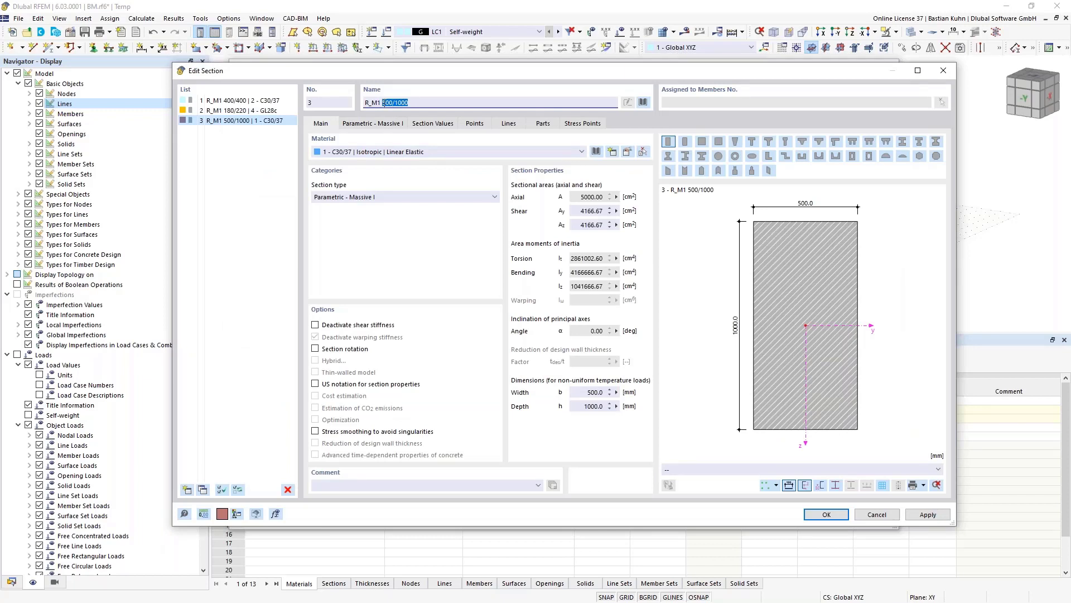
pyautogui.write('220/22')
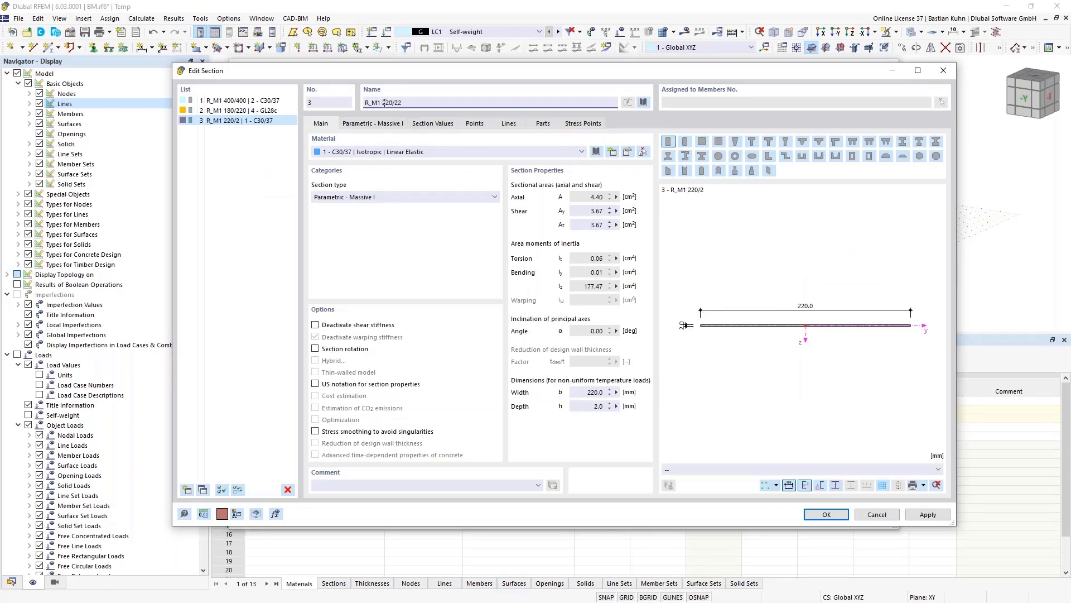
pyautogui.write('0')
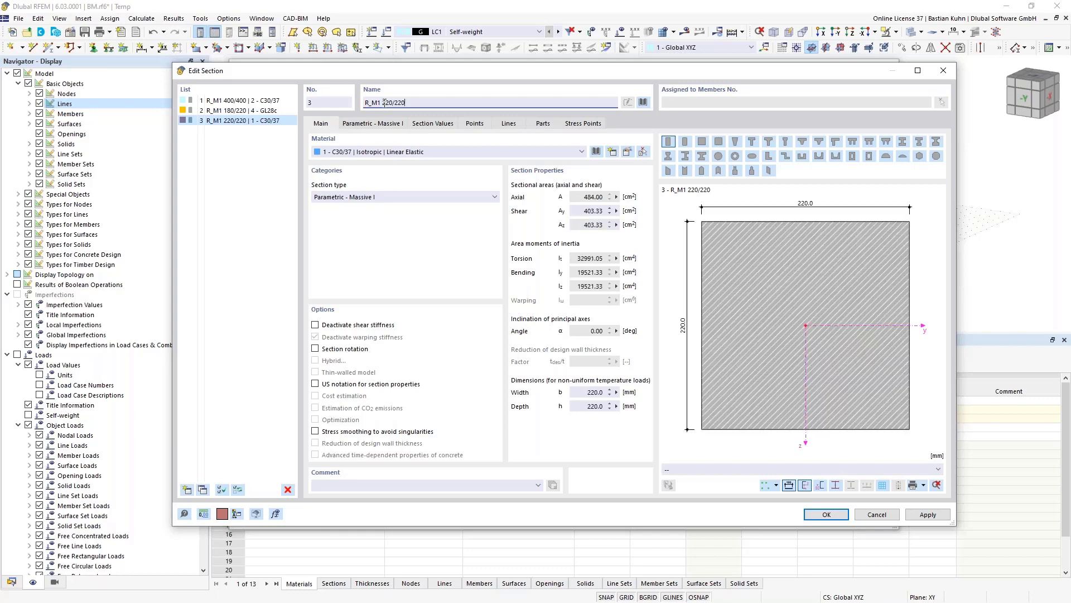
pyautogui.click(596, 152)
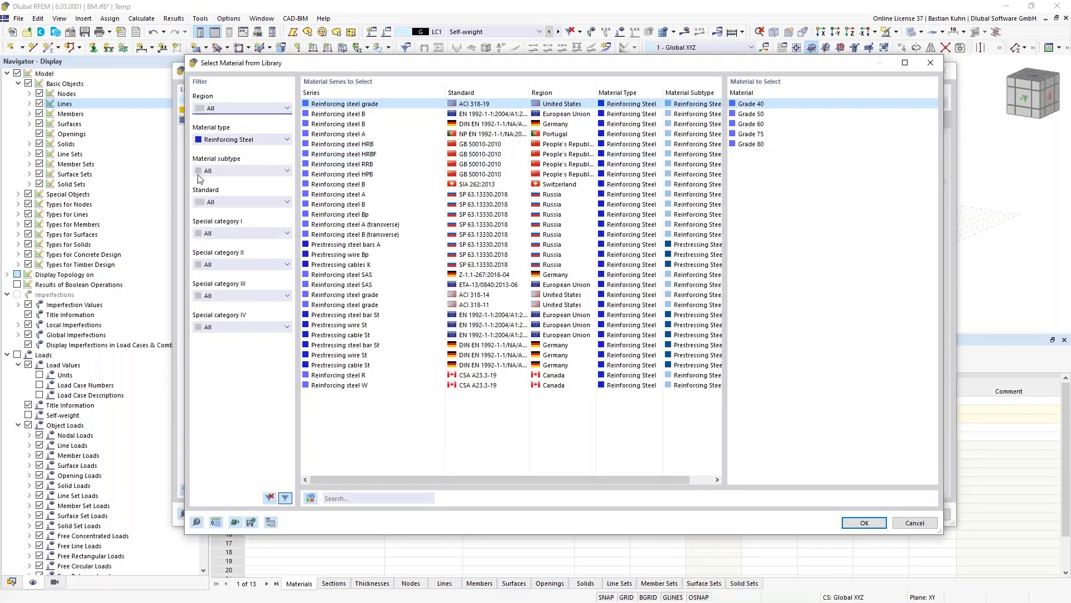
# - Search all material types for 'Baub' and give the R_M1 220/220 section Baubuche GL75 Beam
pyautogui.click(255, 141)
pyautogui.click(254, 148)
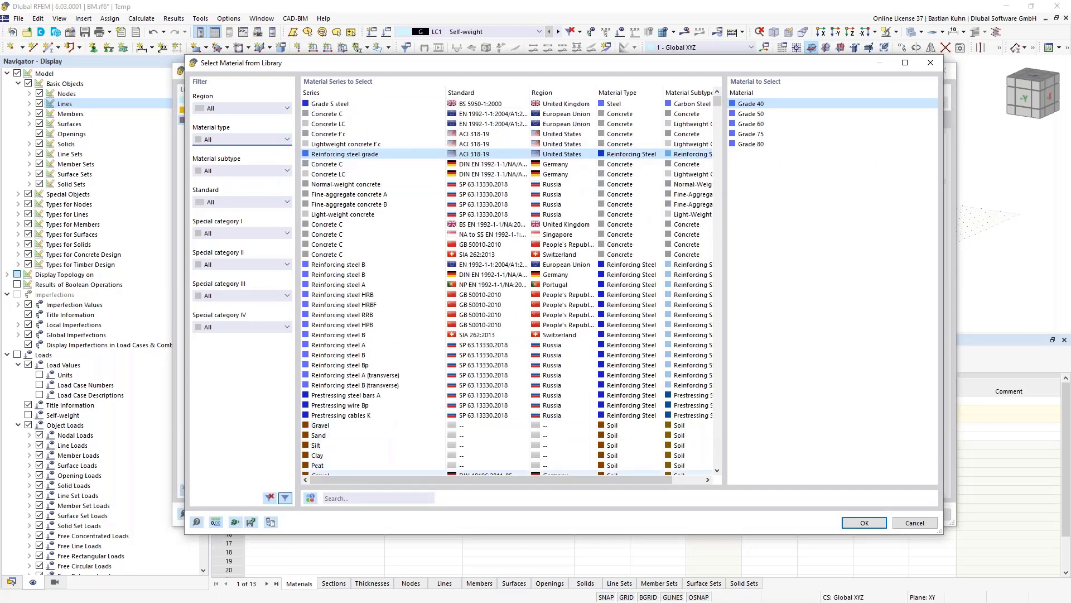
pyautogui.click(349, 498)
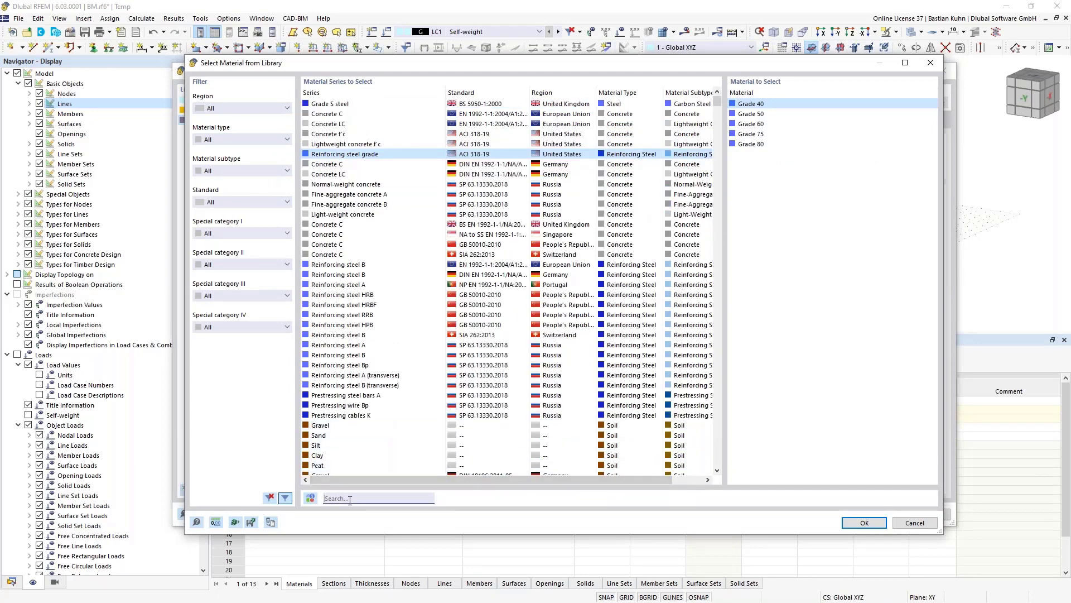
pyautogui.write('Baubu')
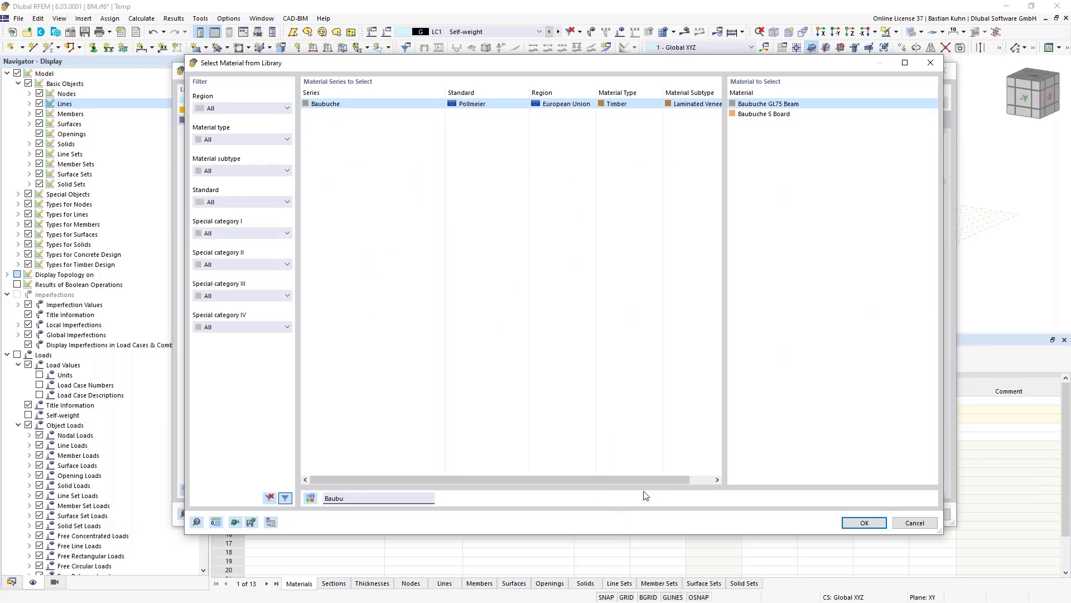
pyautogui.click(858, 525)
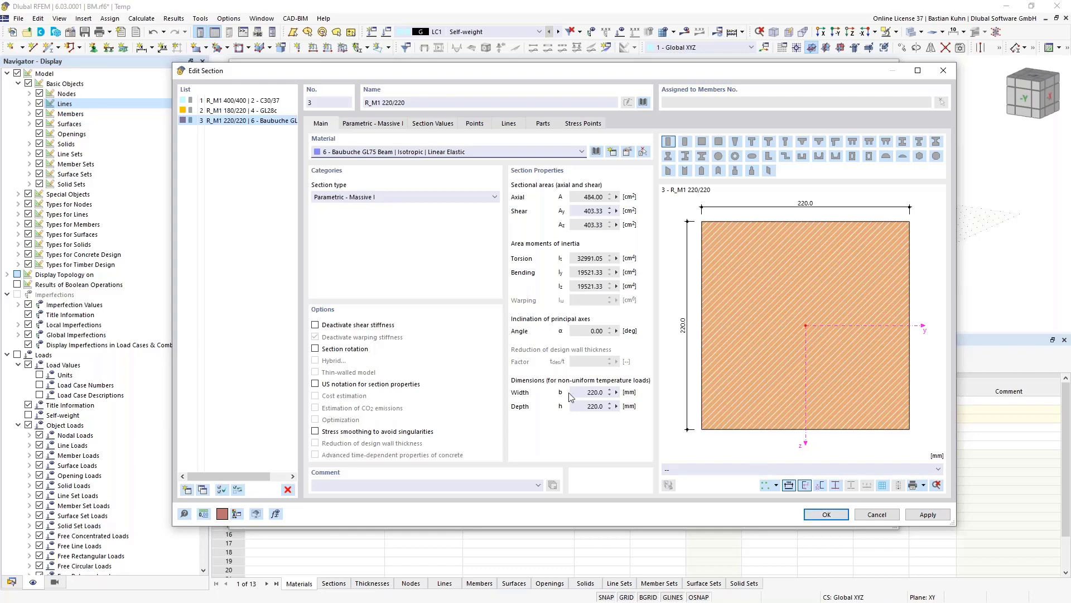
pyautogui.click(825, 515)
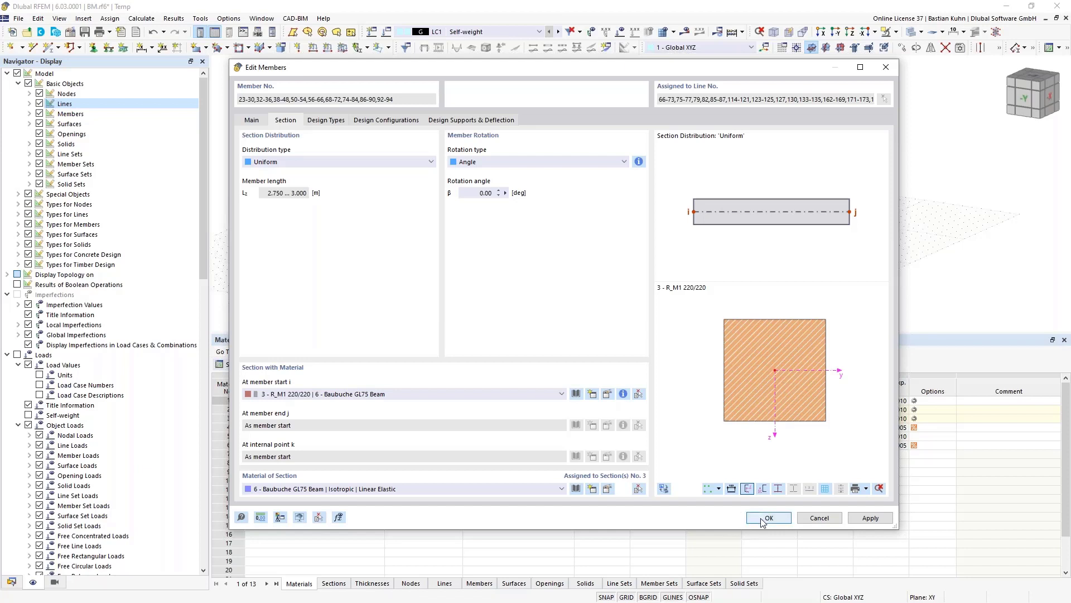
# - Assign Service Class 1 in the members' design types and apply the Baubuche R_M1 220/220 section
pyautogui.click(328, 120)
pyautogui.click(375, 194)
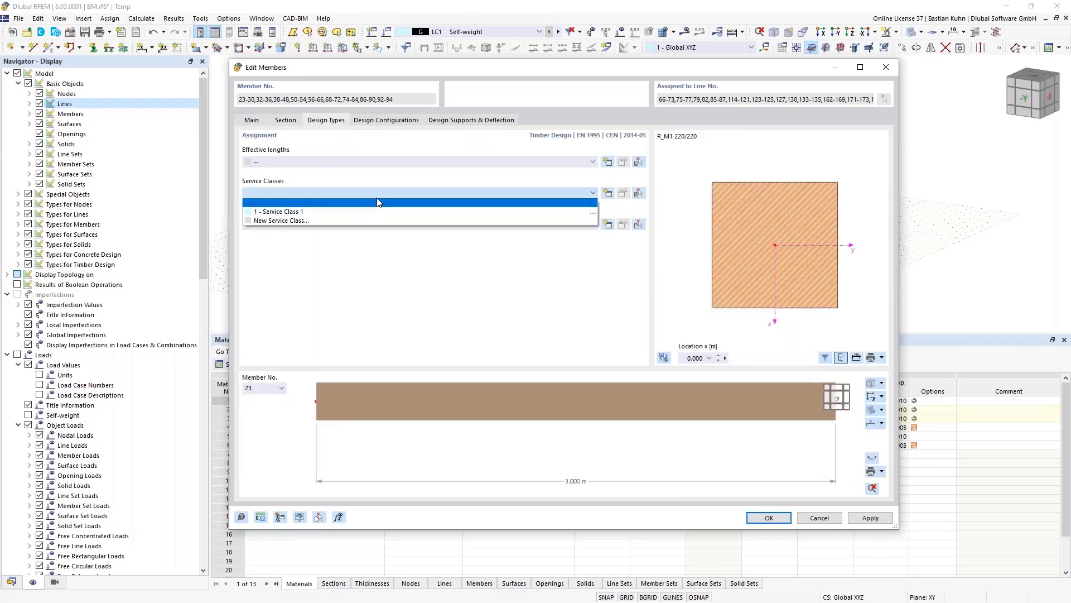
pyautogui.click(371, 212)
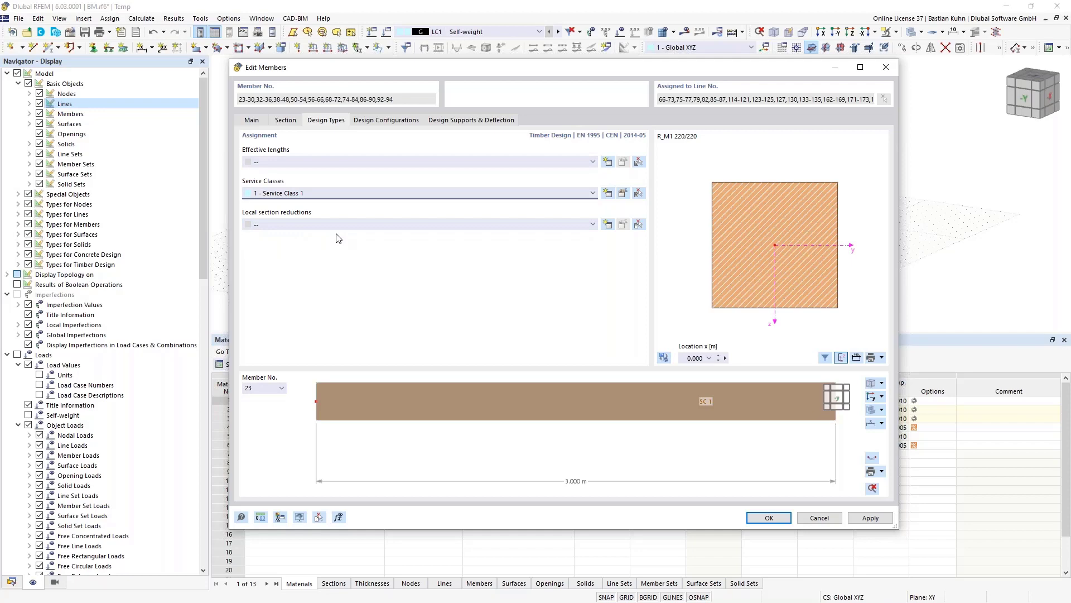
pyautogui.click(756, 519)
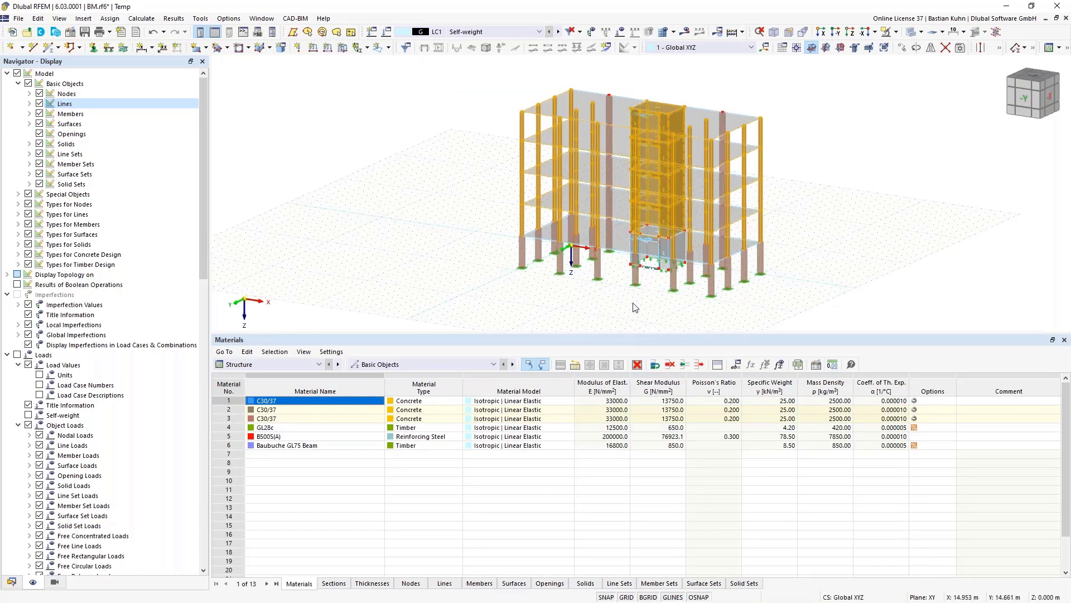
# - Window-select the 16 upper-storey timber members in the -Y view and edit them
pyautogui.click(826, 48)
pyautogui.moveTo(850, 261); pyautogui.dragTo(490, 127)
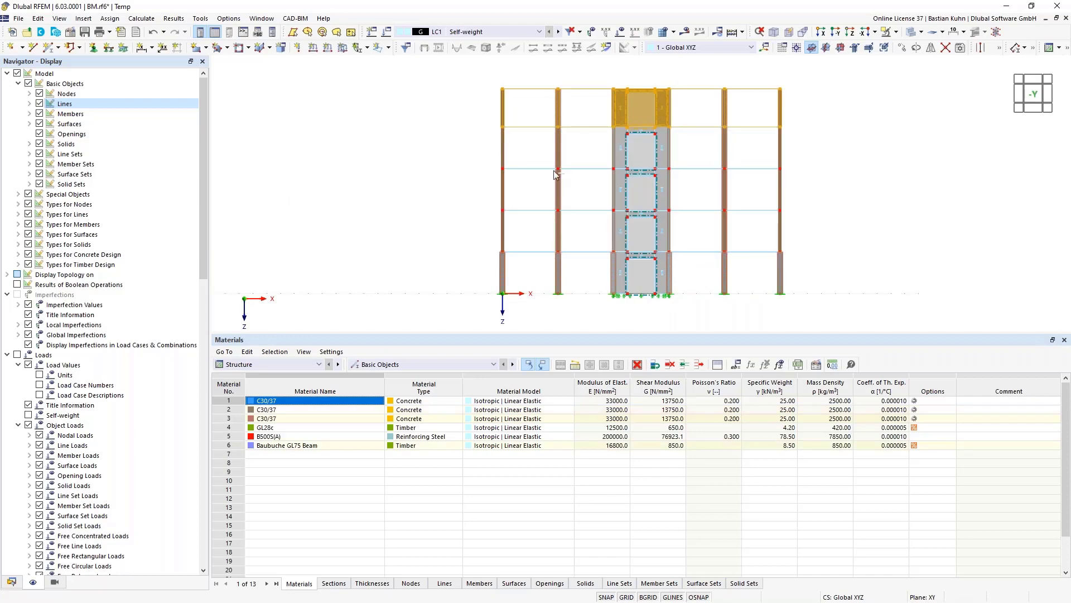
pyautogui.keyDown('ctrl'); pyautogui.moveTo(832, 119); pyautogui.dragTo(781, 108, button='middle'); pyautogui.keyUp('ctrl')
pyautogui.rightClick(781, 109)
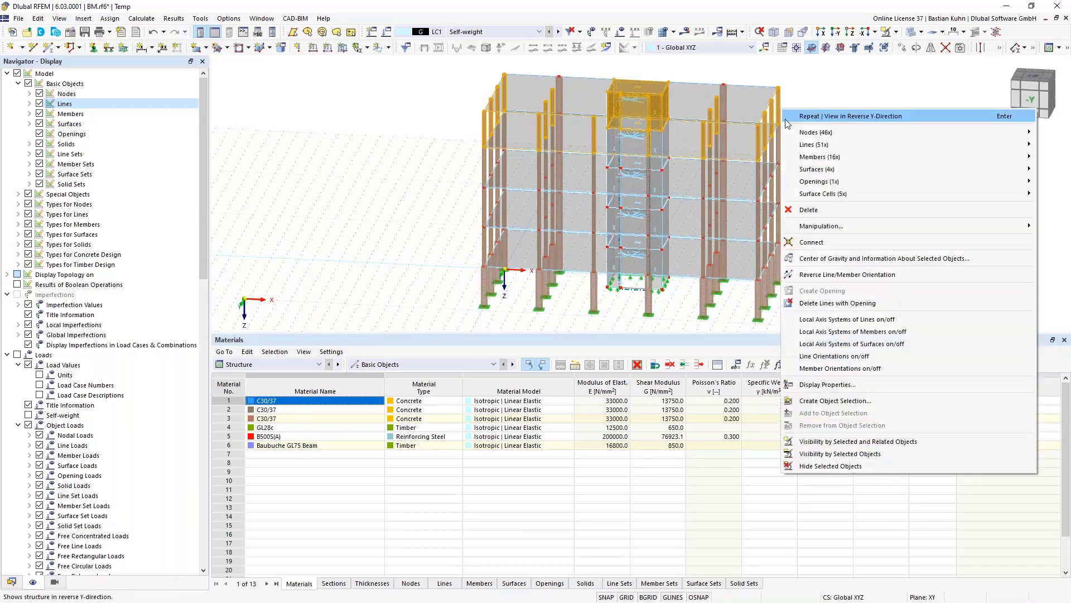
pyautogui.moveTo(803, 158)
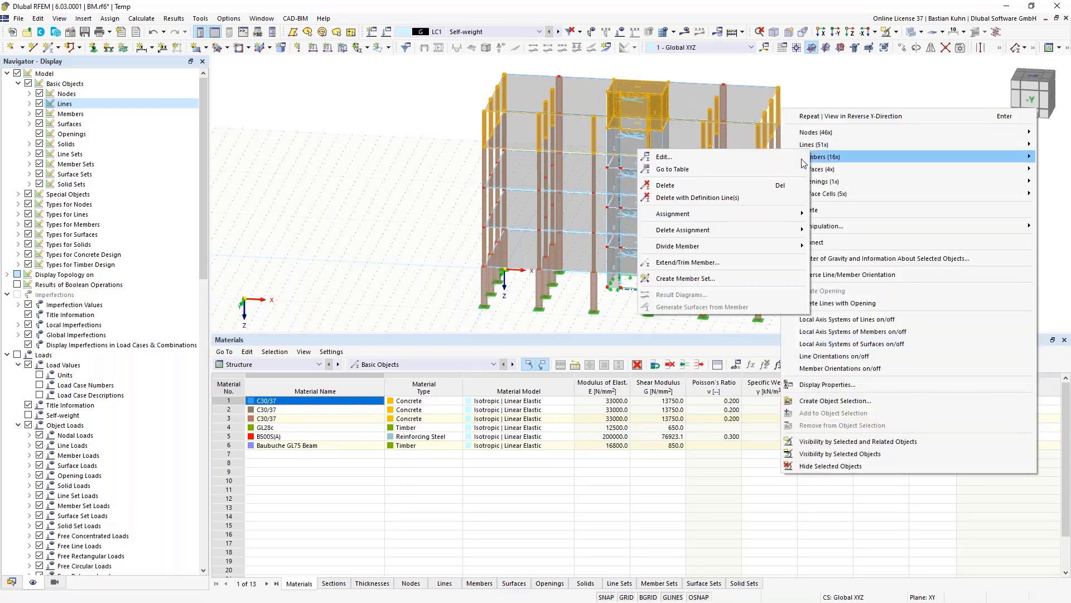
pyautogui.click(740, 161)
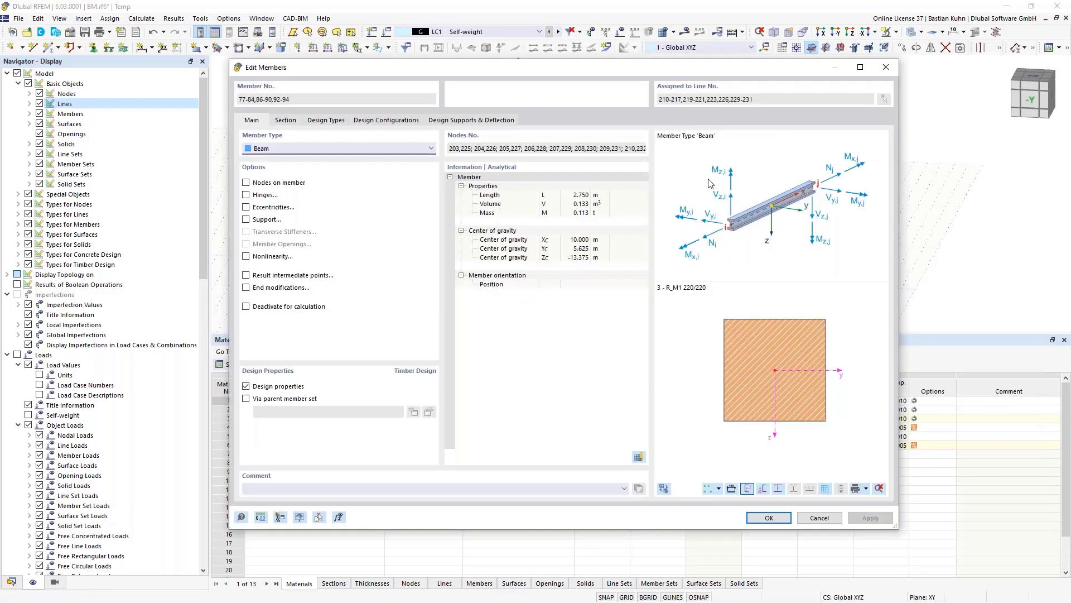
# - Create new hinge 1 releasing φy and φz and assign it to member start and end
pyautogui.click(247, 195)
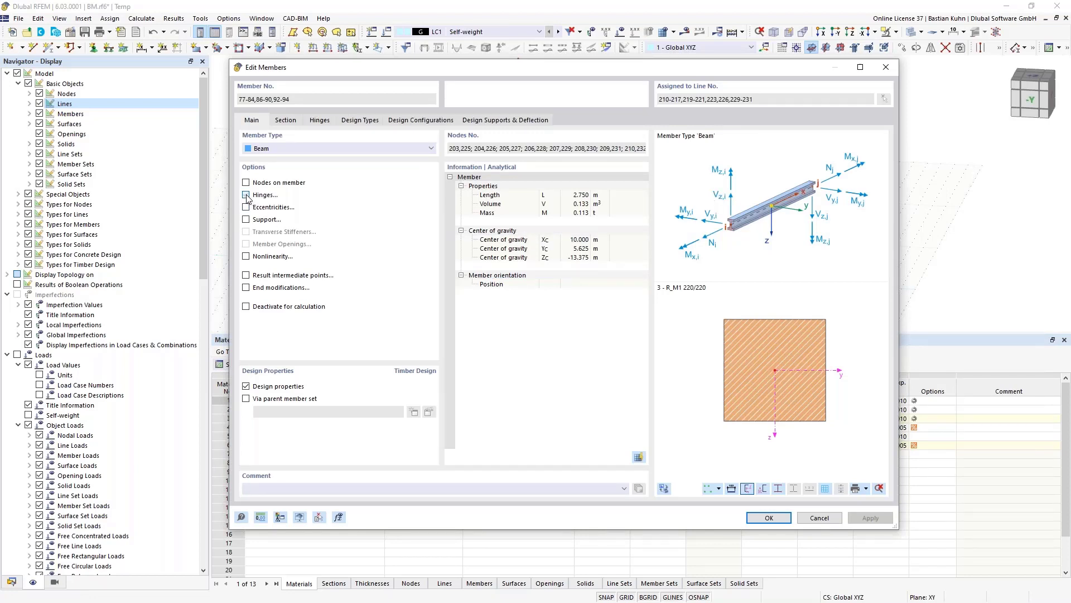
pyautogui.click(318, 121)
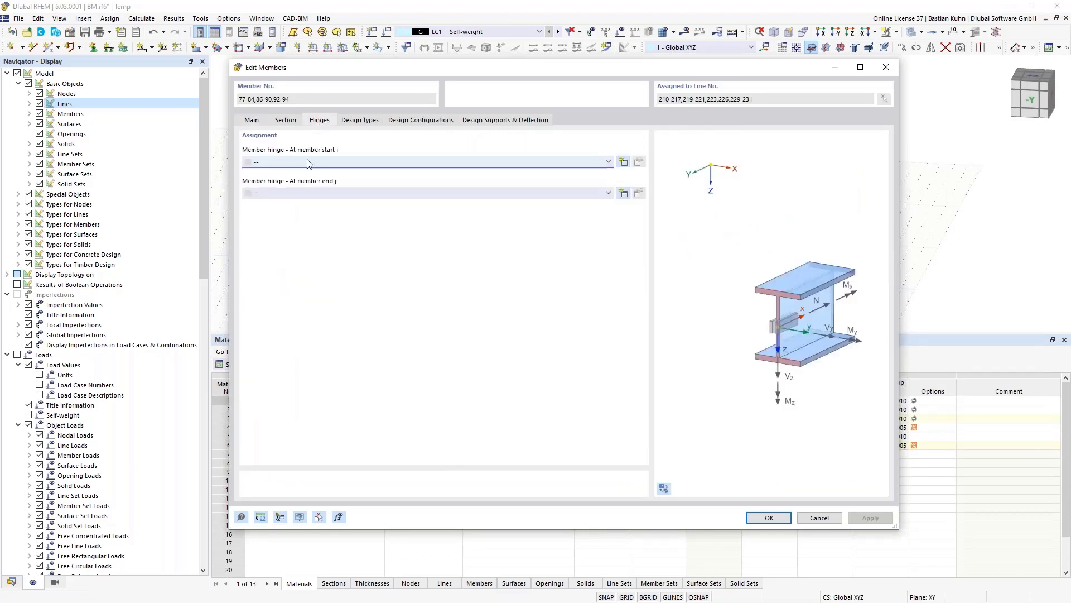
pyautogui.click(624, 161)
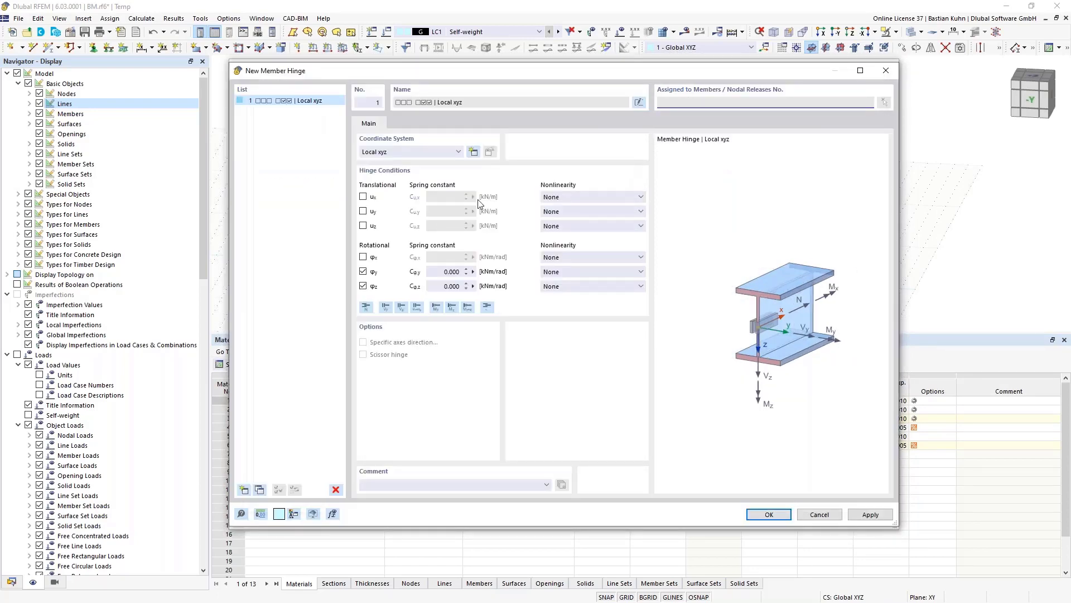
pyautogui.click(759, 513)
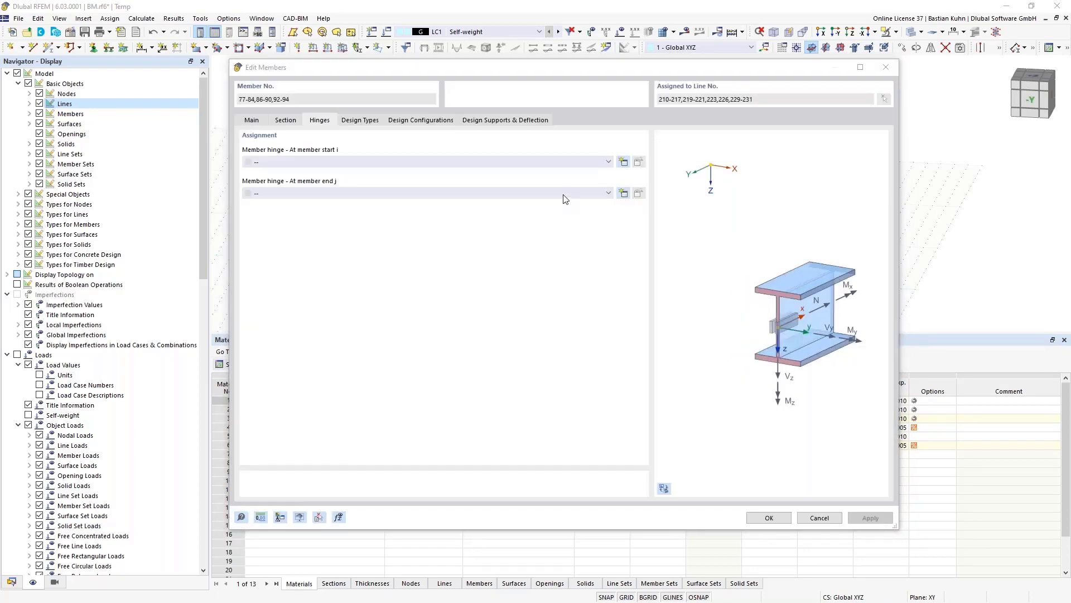
pyautogui.click(563, 194)
pyautogui.click(557, 211)
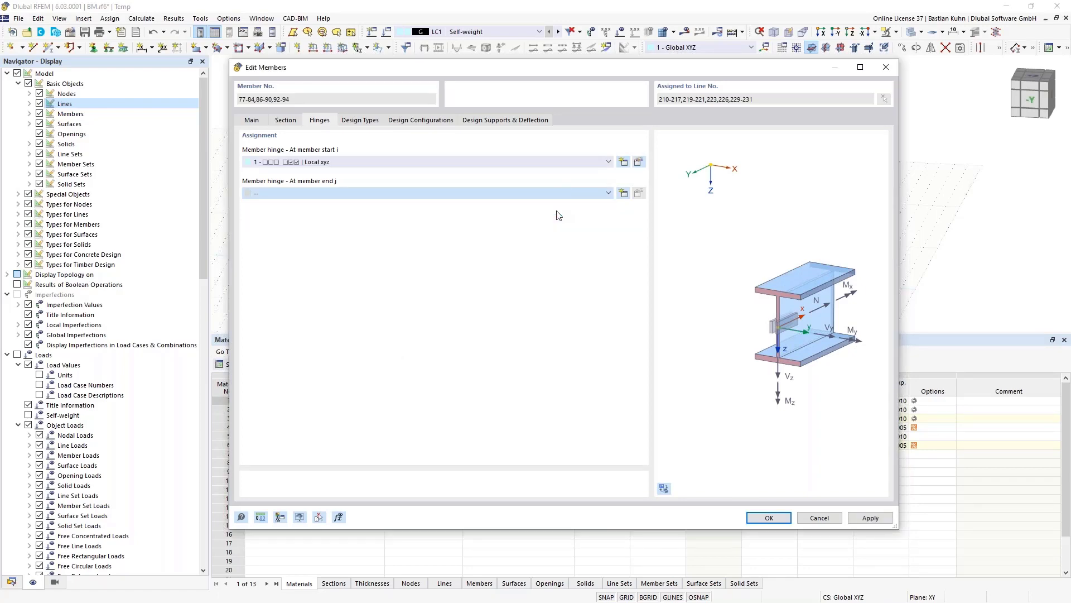
pyautogui.click(766, 517)
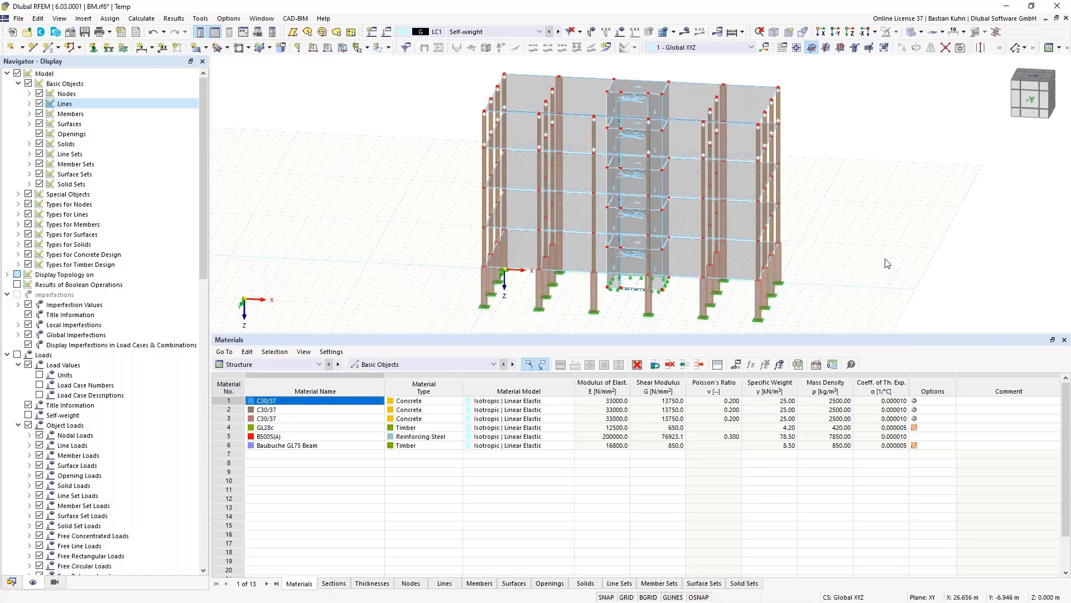
# - Zoom out and orbit to see the whole building from a more frontal angle
pyautogui.keyDown('ctrl'); pyautogui.moveTo(874, 256); pyautogui.dragTo(687, 101, button='middle'); pyautogui.keyUp('ctrl')
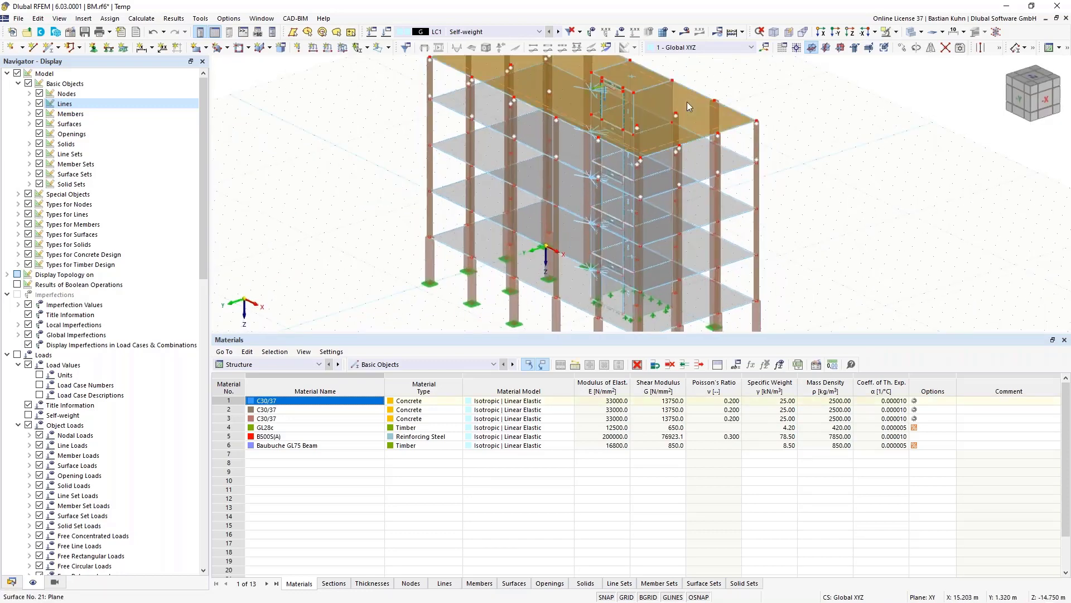
pyautogui.scroll(-3, 748, 112)
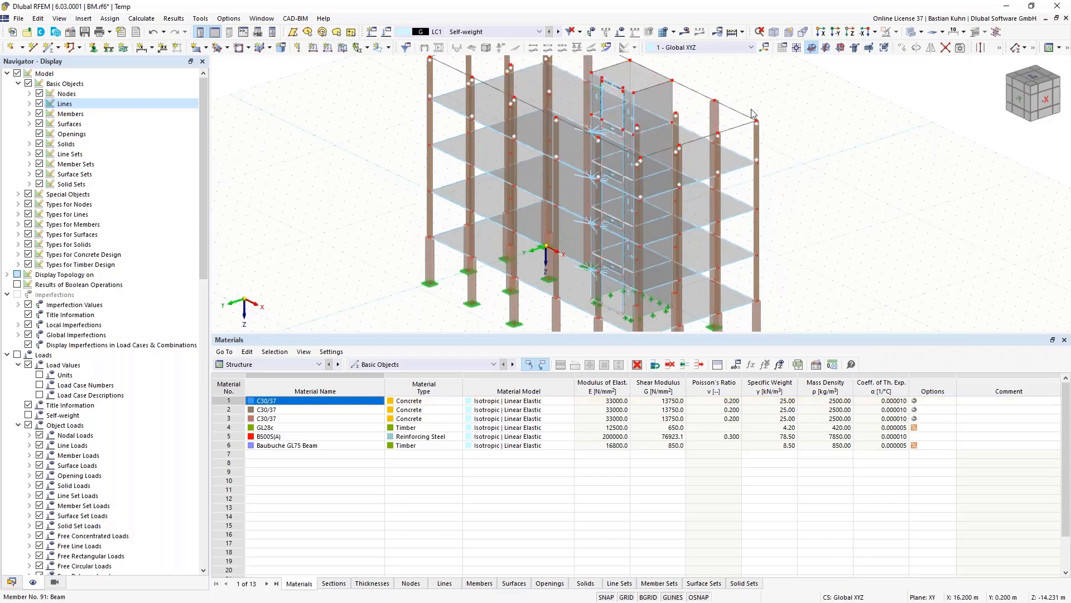
pyautogui.keyDown('ctrl'); pyautogui.moveTo(751, 159); pyautogui.dragTo(839, 213, button='middle'); pyautogui.keyUp('ctrl')
# - Start a new rectangular surface with a new Layers-type thickness and browse the composition library
pyautogui.click(196, 47)
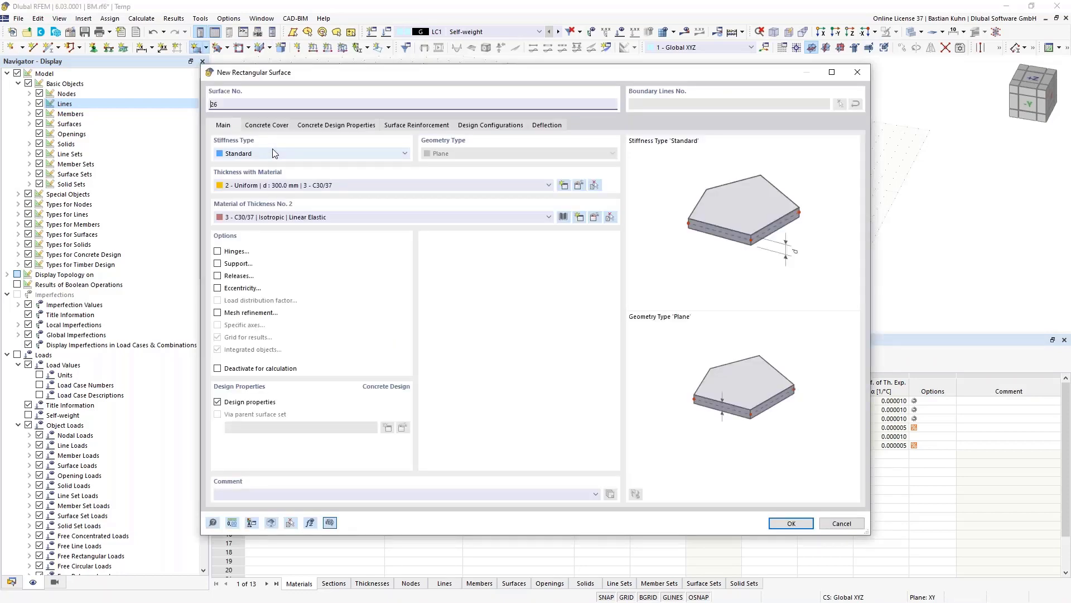
pyautogui.click(541, 188)
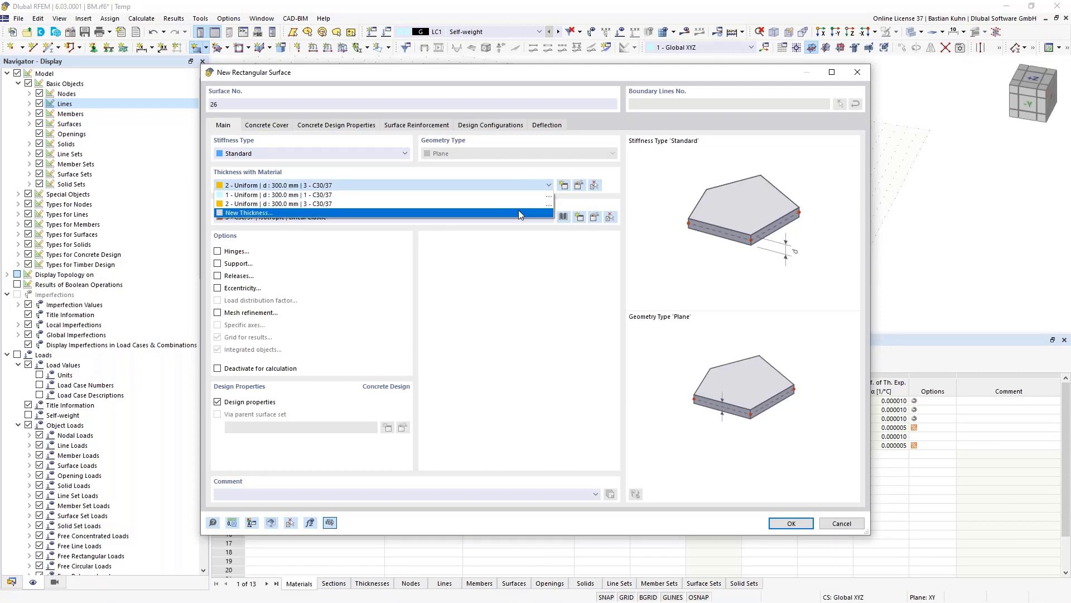
pyautogui.click(518, 209)
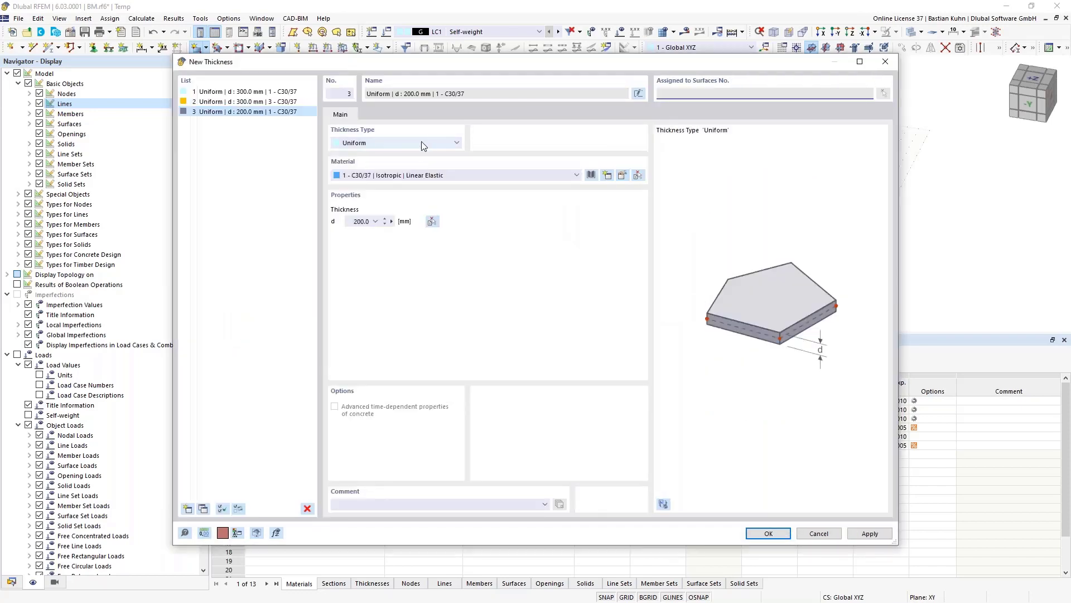
pyautogui.click(421, 141)
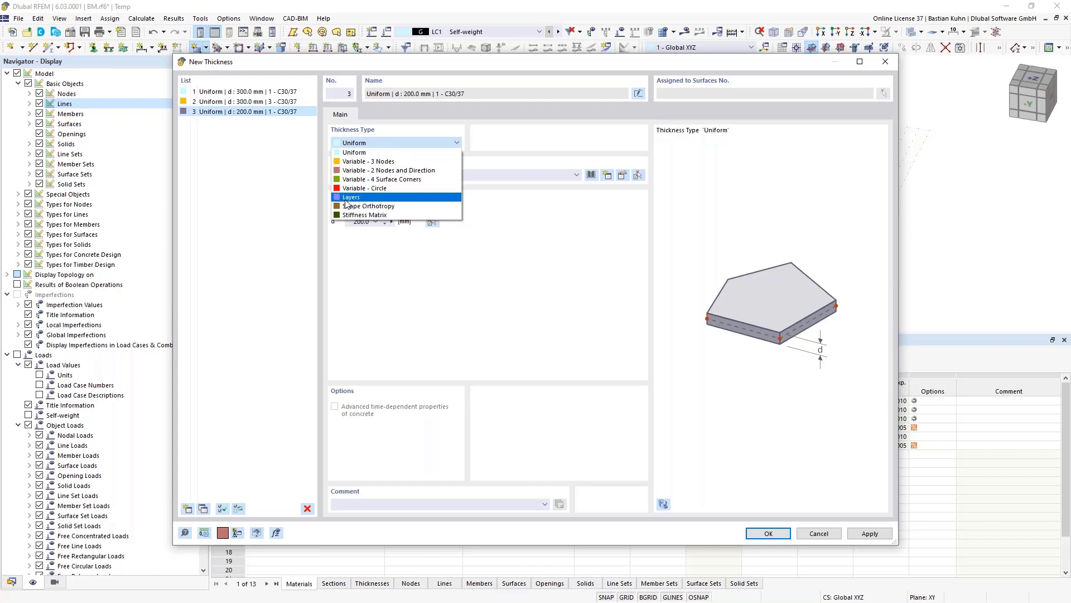
pyautogui.click(362, 197)
pyautogui.click(377, 114)
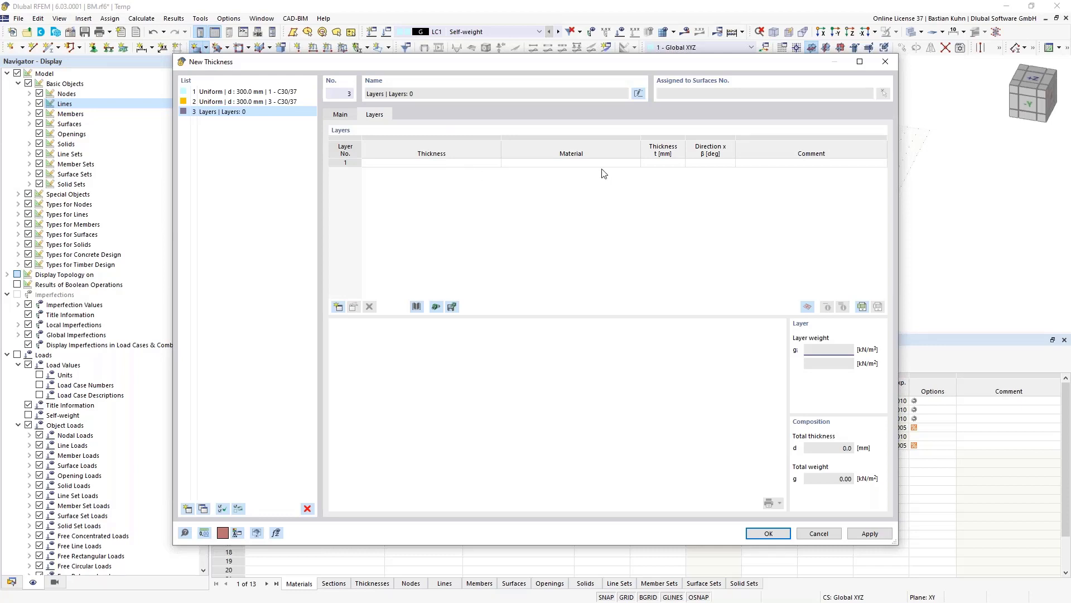
pyautogui.click(417, 307)
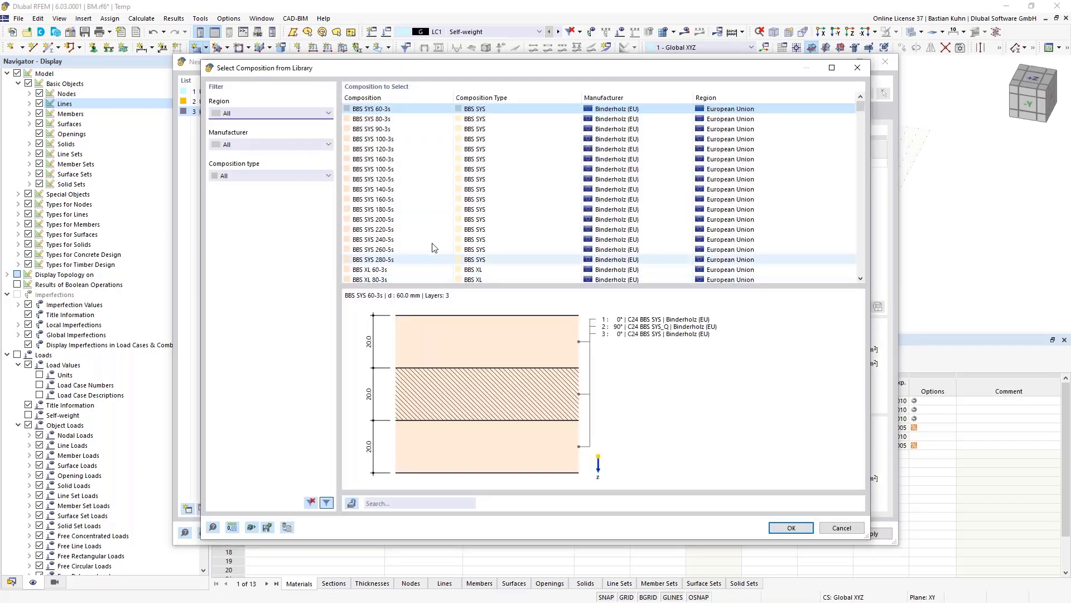
# - Make thickness no. 3 the 220 mm five-layer BBS SYS 220-5s composition
pyautogui.click(390, 231)
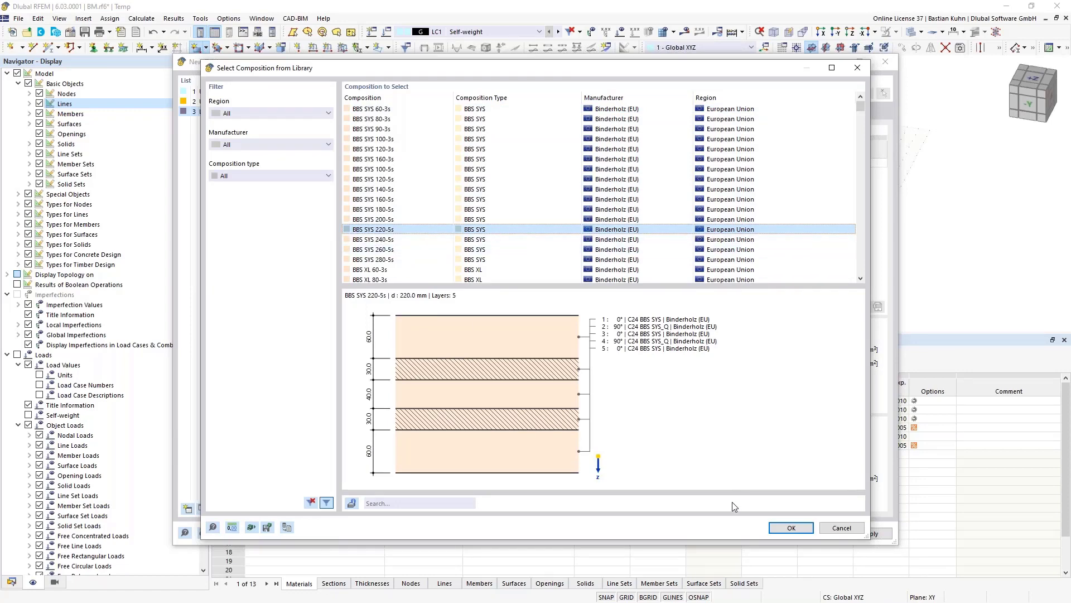
pyautogui.click(791, 528)
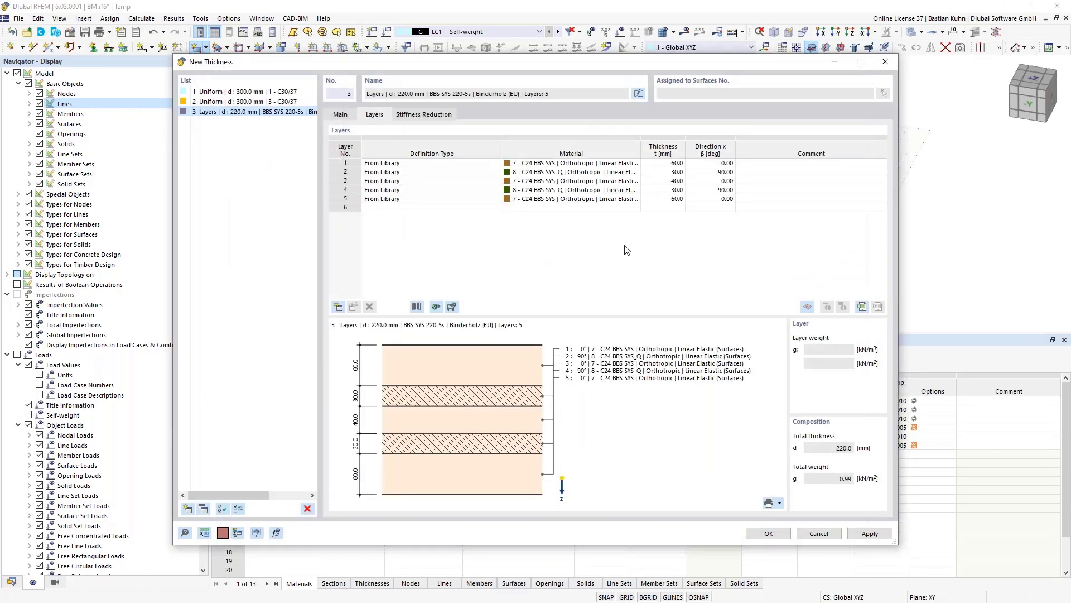
pyautogui.click(427, 115)
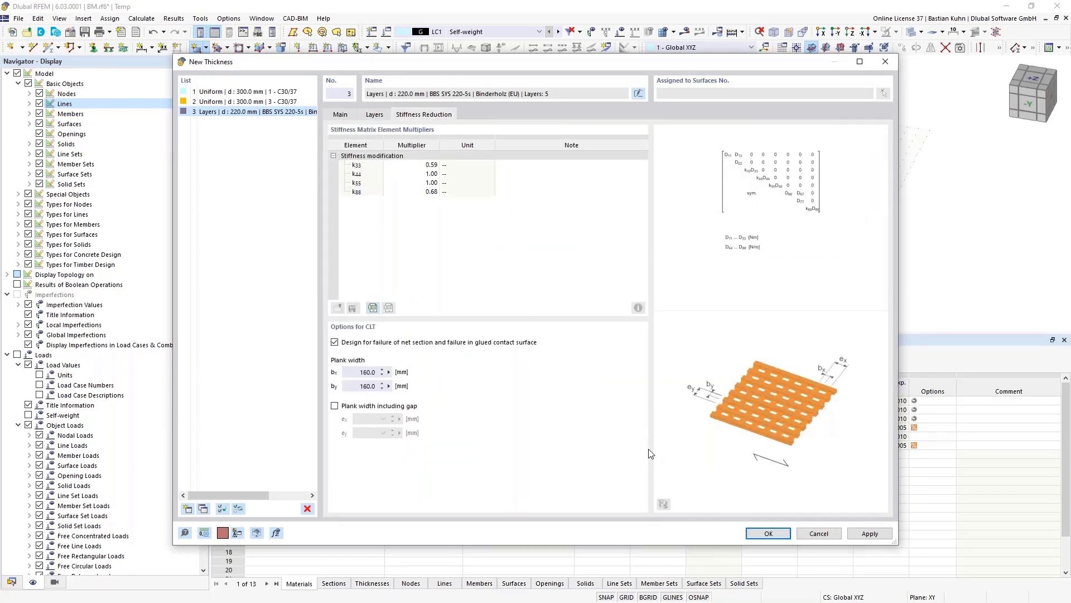
pyautogui.click(767, 534)
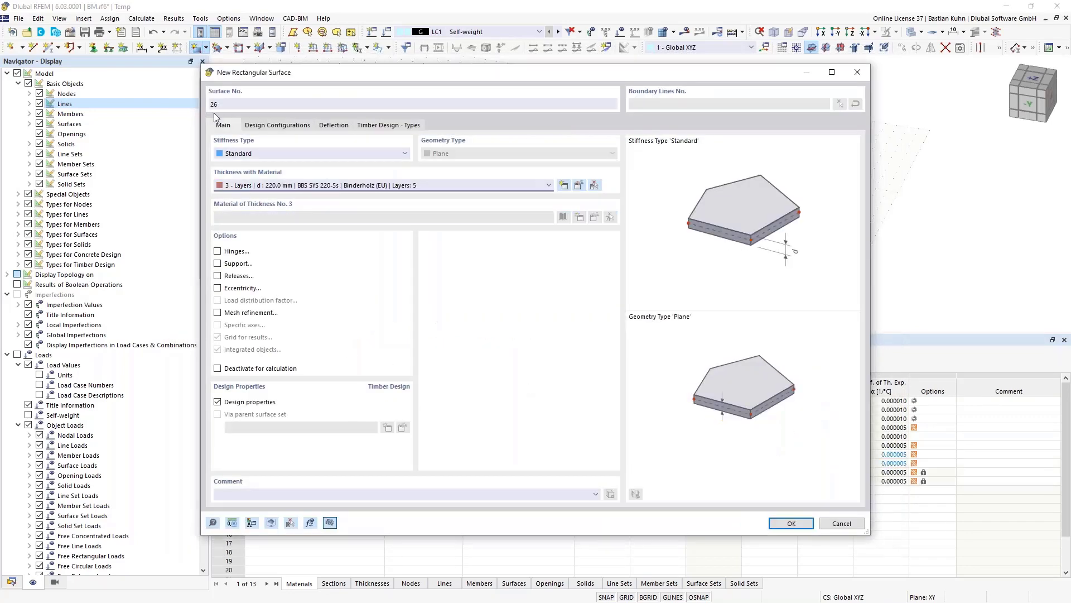
# - Review the surface's design configuration and deflection settings and confirm the new surface
pyautogui.click(262, 125)
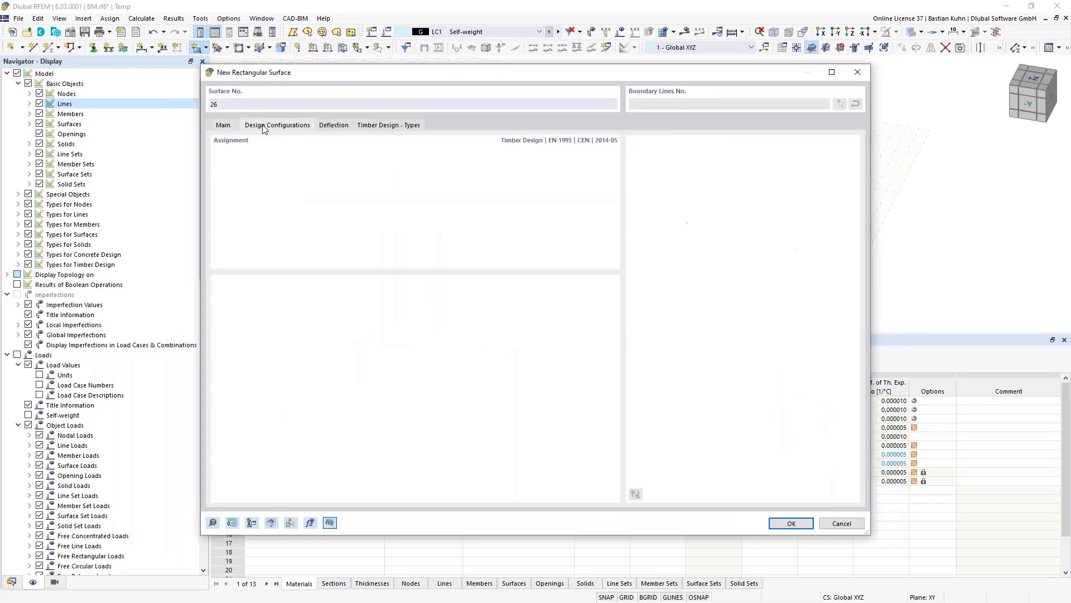
pyautogui.click(339, 126)
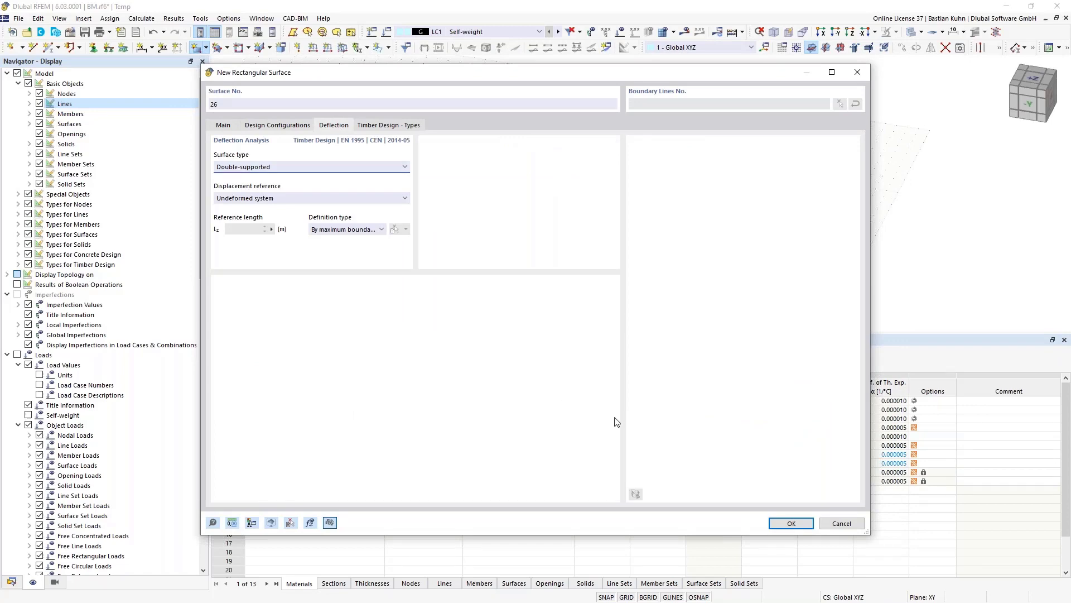
pyautogui.click(782, 521)
# - Draw the CLT roof rectangles between the top-storey column tops left of the core
pyautogui.scroll(4, 536, 147)
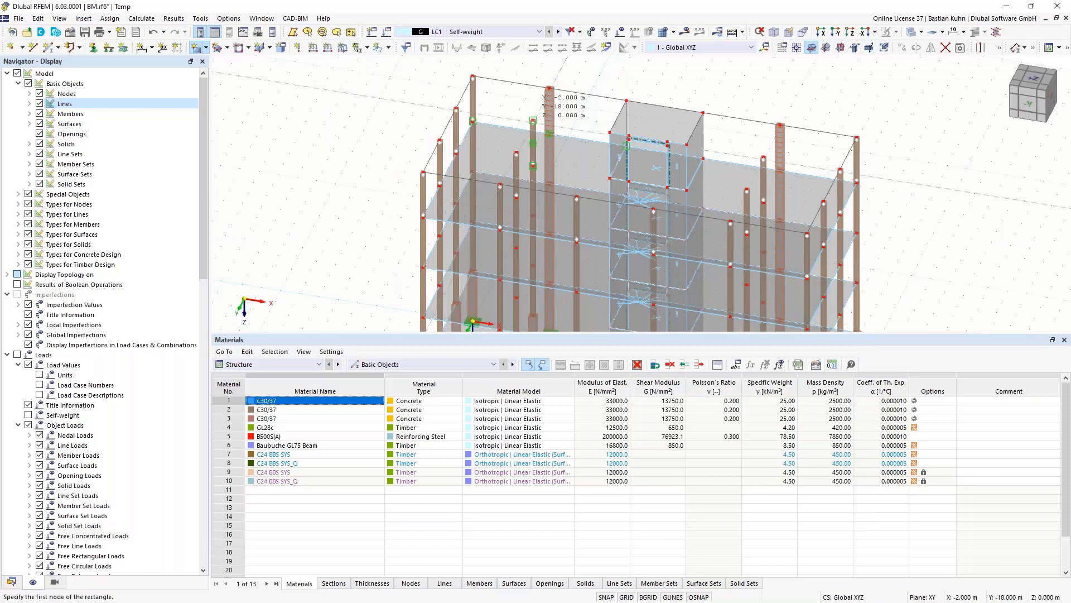
pyautogui.click(533, 120)
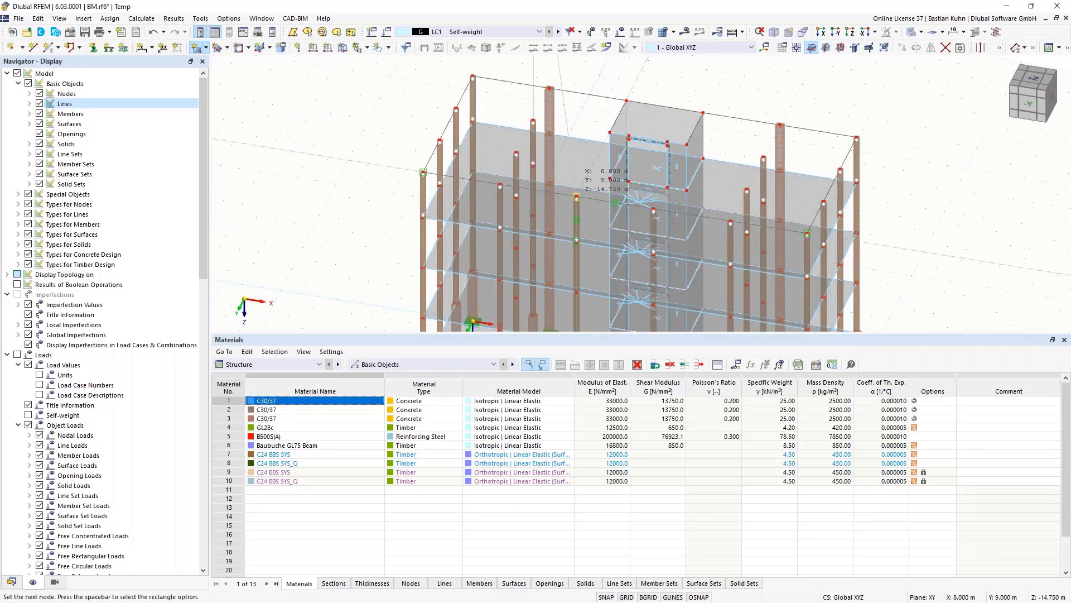
pyautogui.click(577, 197)
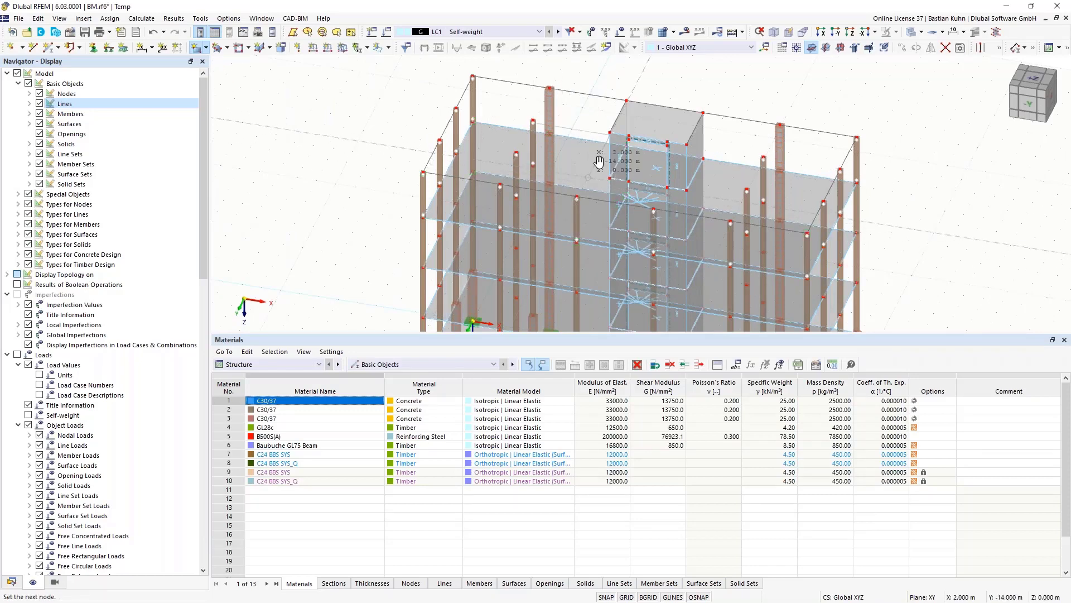
pyautogui.moveTo(590, 184); pyautogui.dragTo(609, 127, button='middle')
pyautogui.scroll(-5, 611, 129)
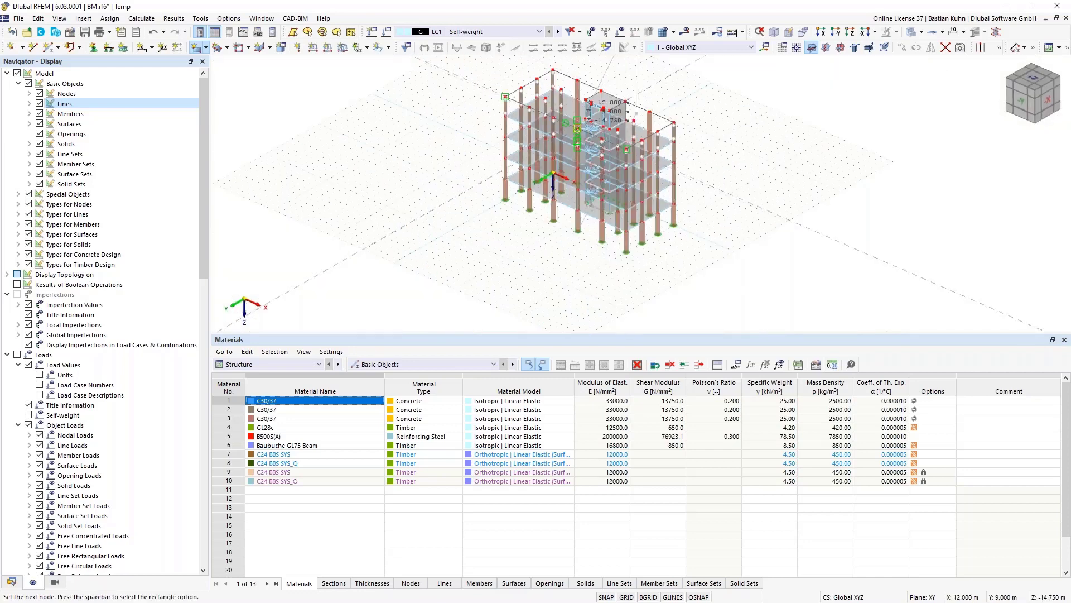
pyautogui.moveTo(608, 177); pyautogui.dragTo(624, 209, button='middle')
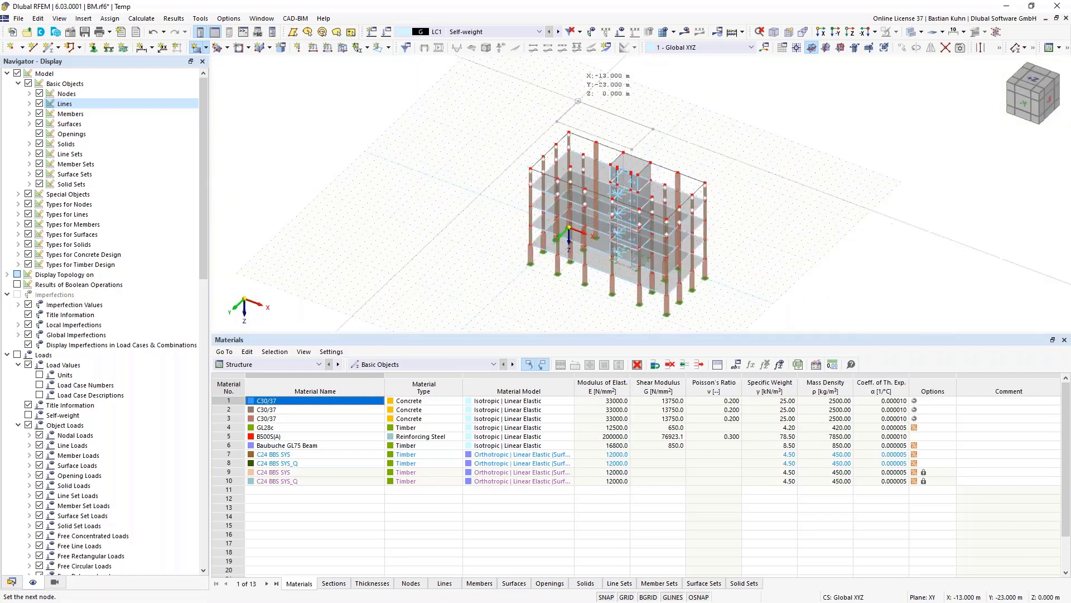
pyautogui.click(555, 125)
pyautogui.scroll(5, 583, 152)
pyautogui.scroll(1, 583, 153)
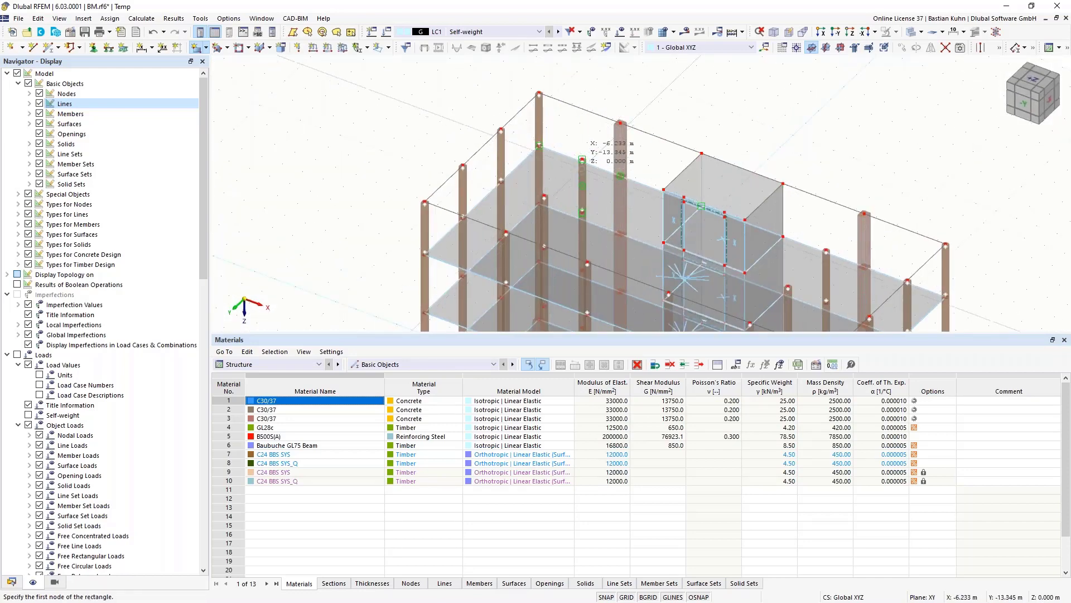
pyautogui.click(582, 160)
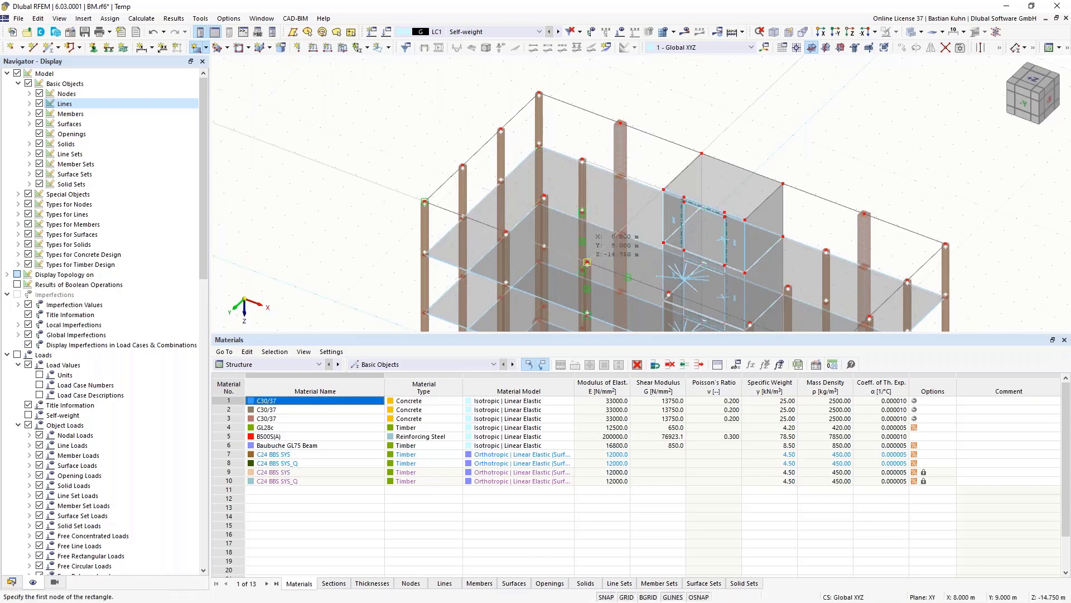
pyautogui.click(587, 261)
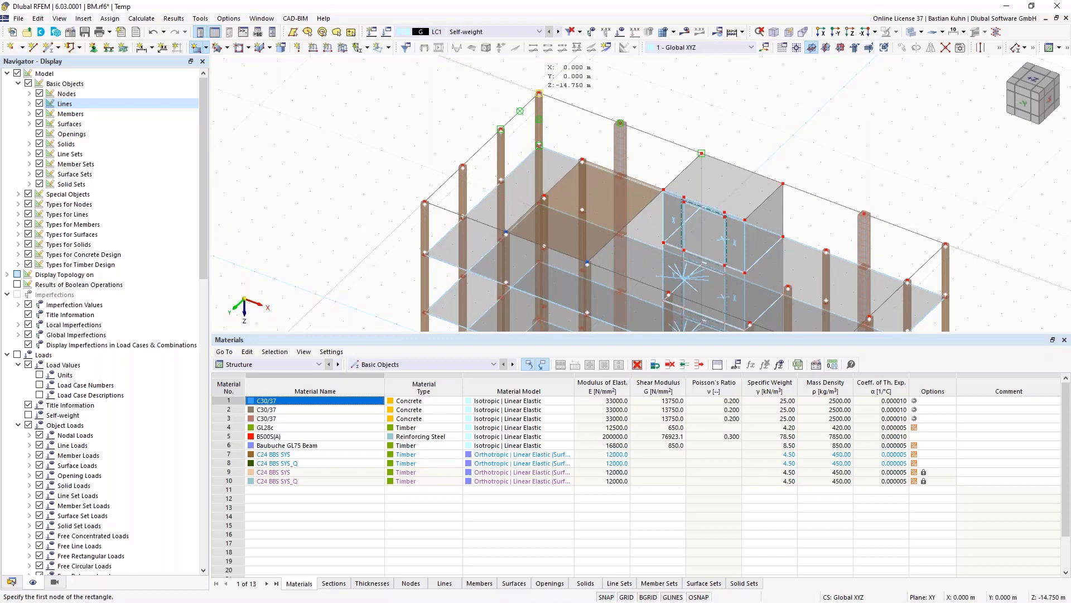
pyautogui.click(506, 231)
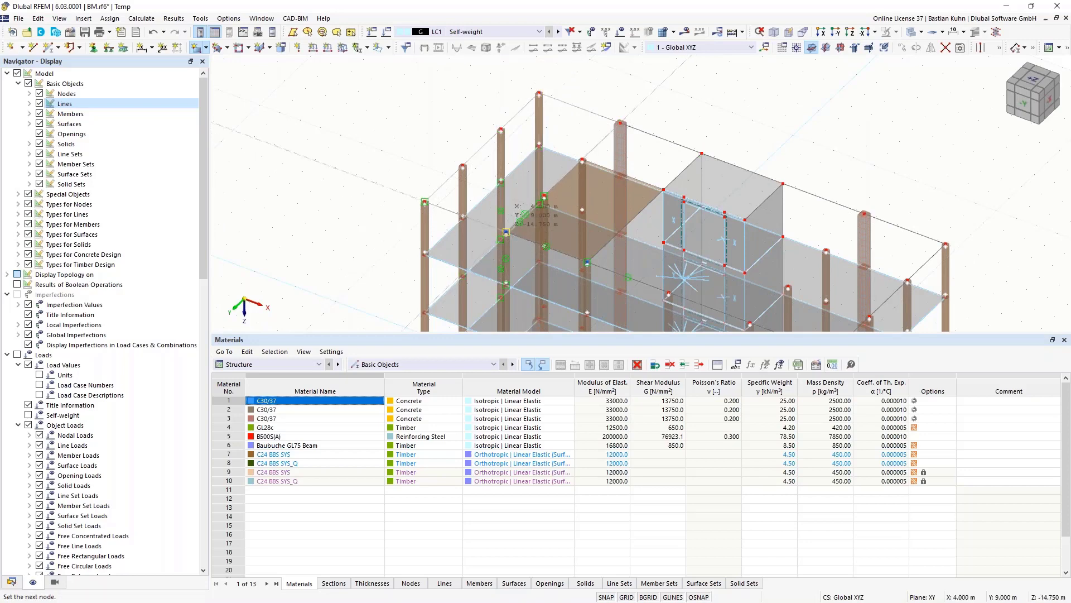
pyautogui.click(506, 232)
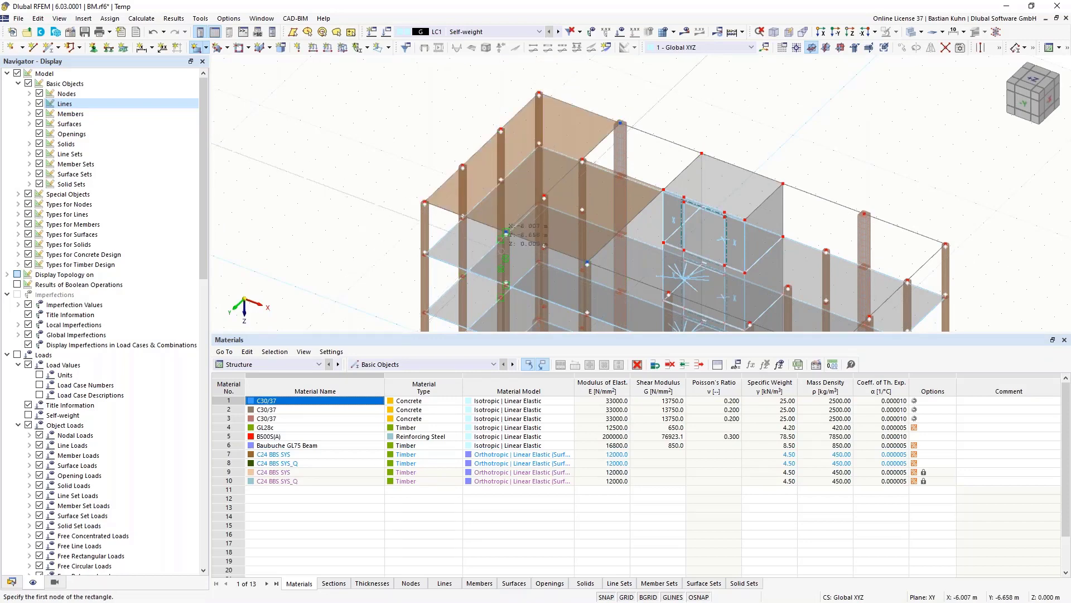
# - Draw the roof rectangles right of the core and end the surface tool
pyautogui.moveTo(416, 172); pyautogui.dragTo(512, 127, button='middle')
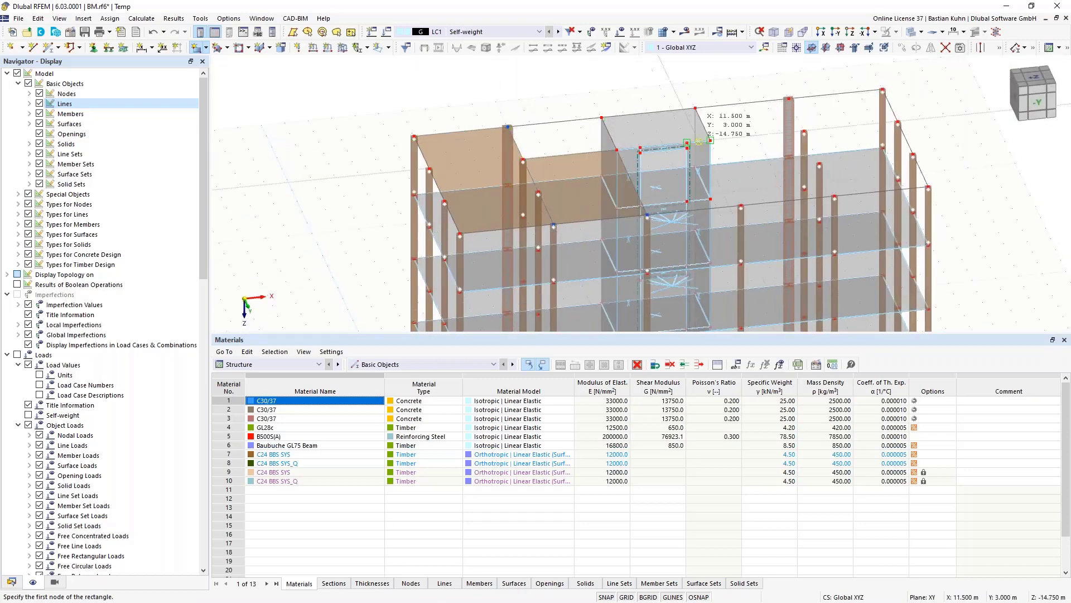
pyautogui.click(711, 140)
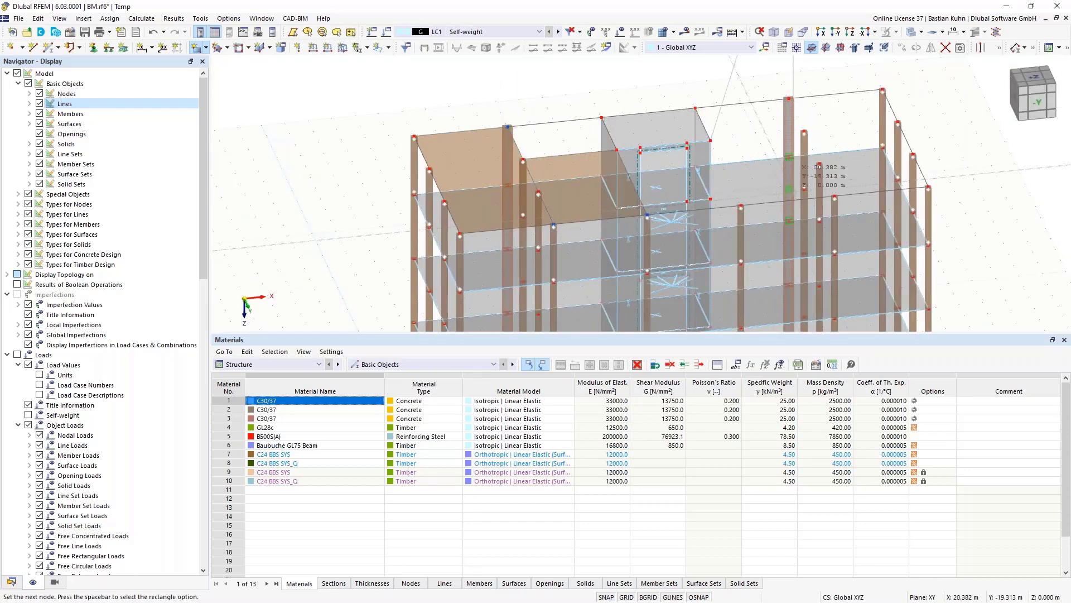
pyautogui.click(835, 197)
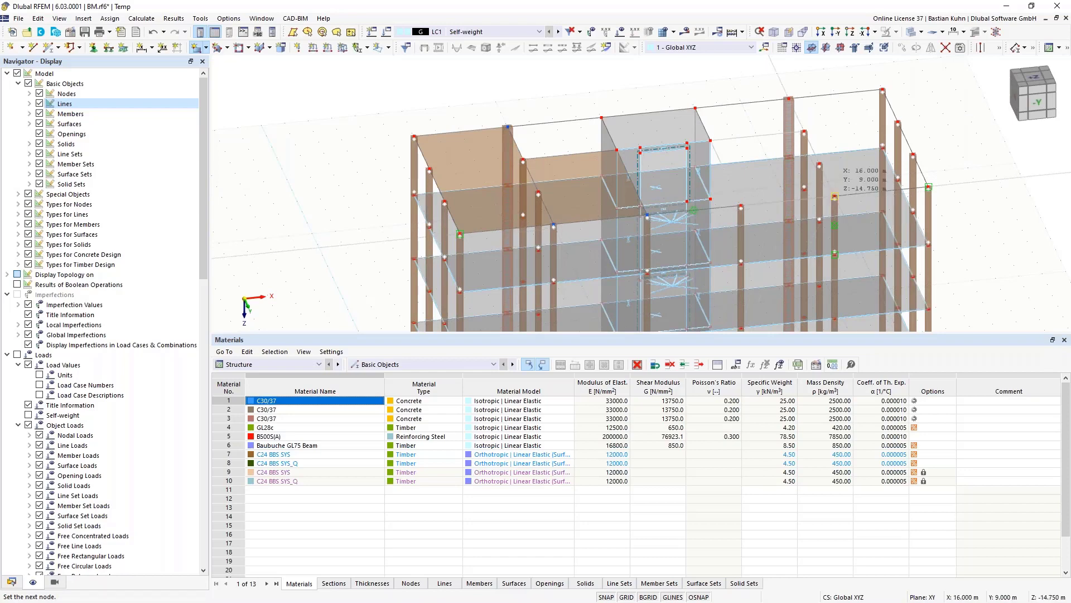
pyautogui.click(835, 196)
pyautogui.click(789, 98)
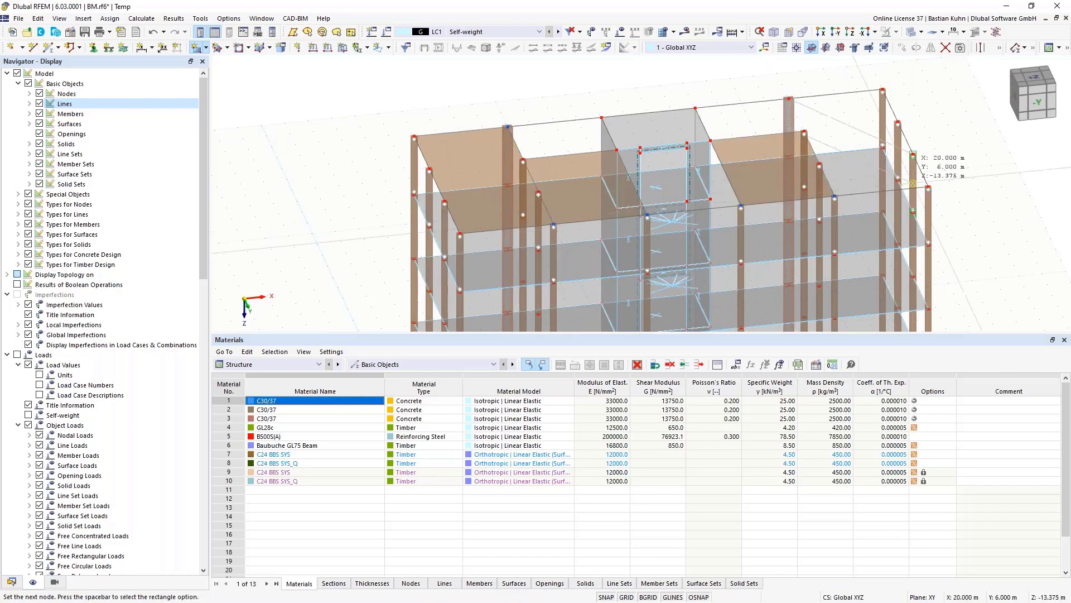
pyautogui.click(951, 157)
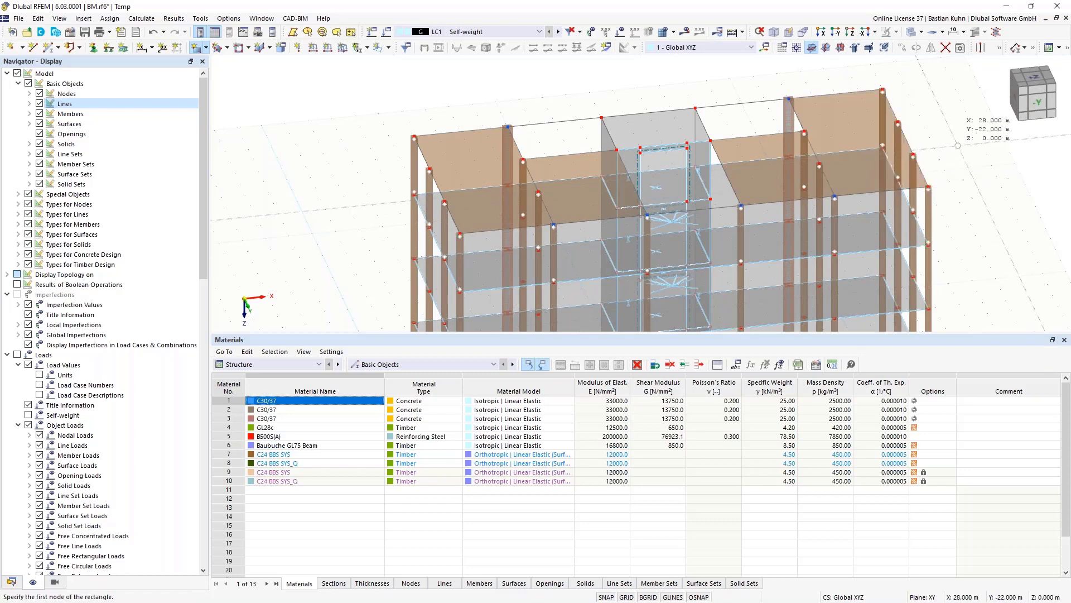
pyautogui.press('Escape')
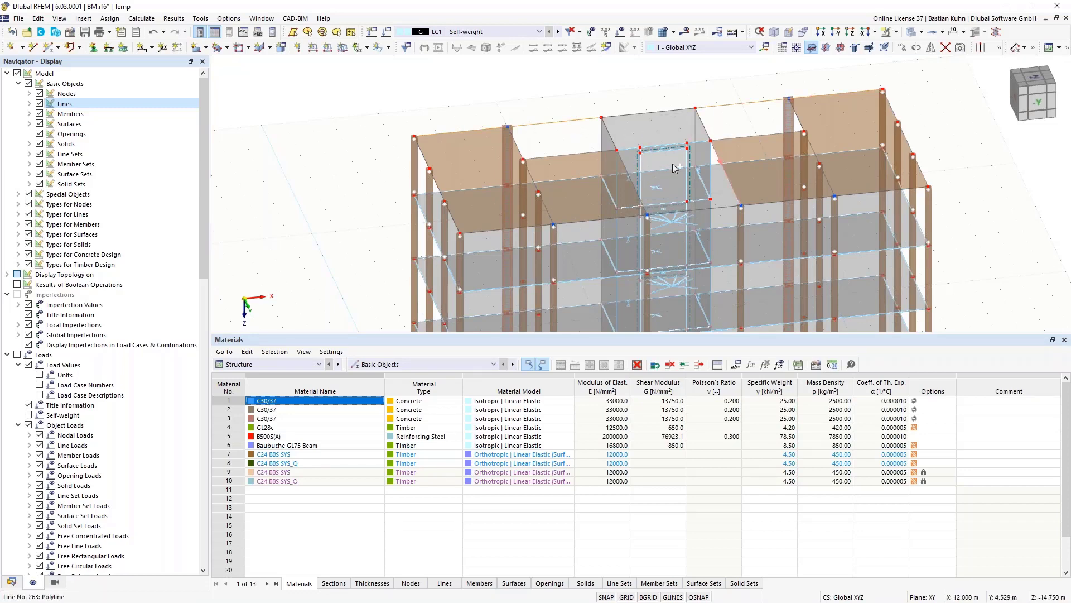
# - Turn the roof edge lines into members with section 2 - R_M1 180/220 GL28c
pyautogui.rightClick(629, 168)
pyautogui.click(748, 191)
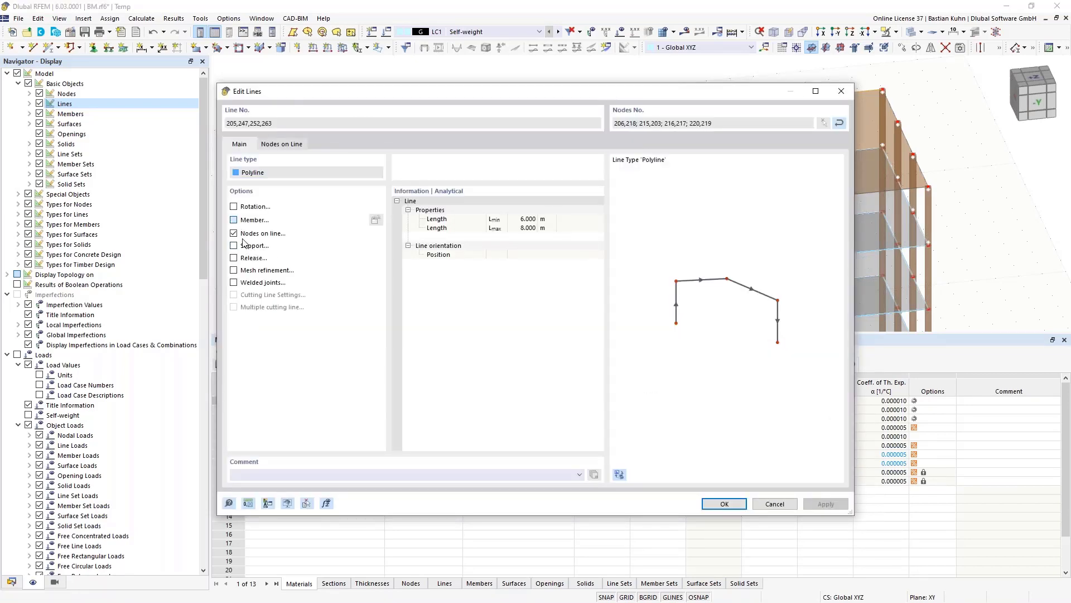
pyautogui.click(233, 220)
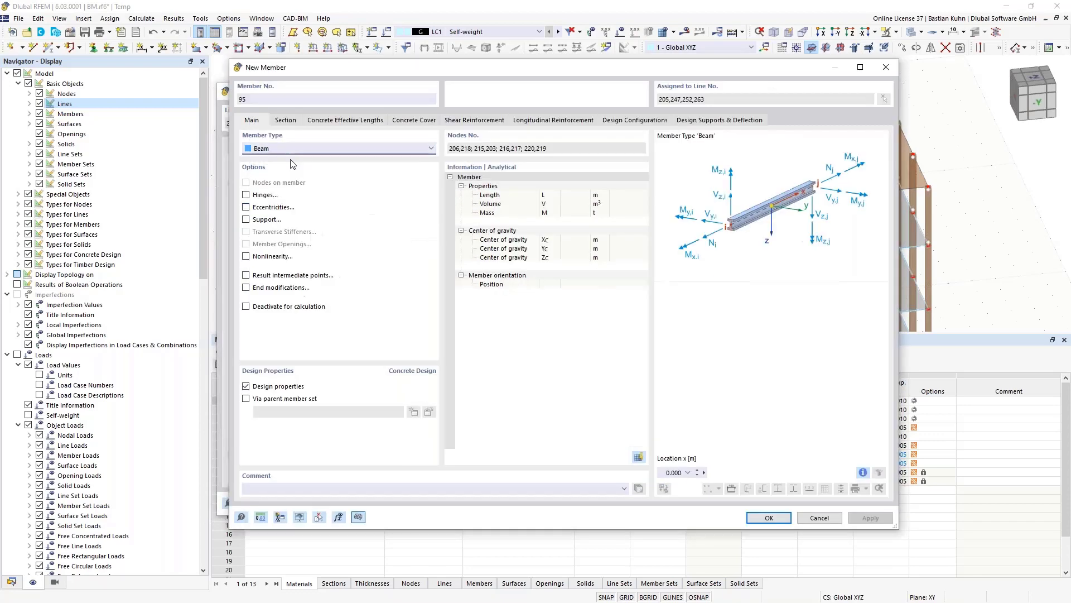
pyautogui.click(285, 120)
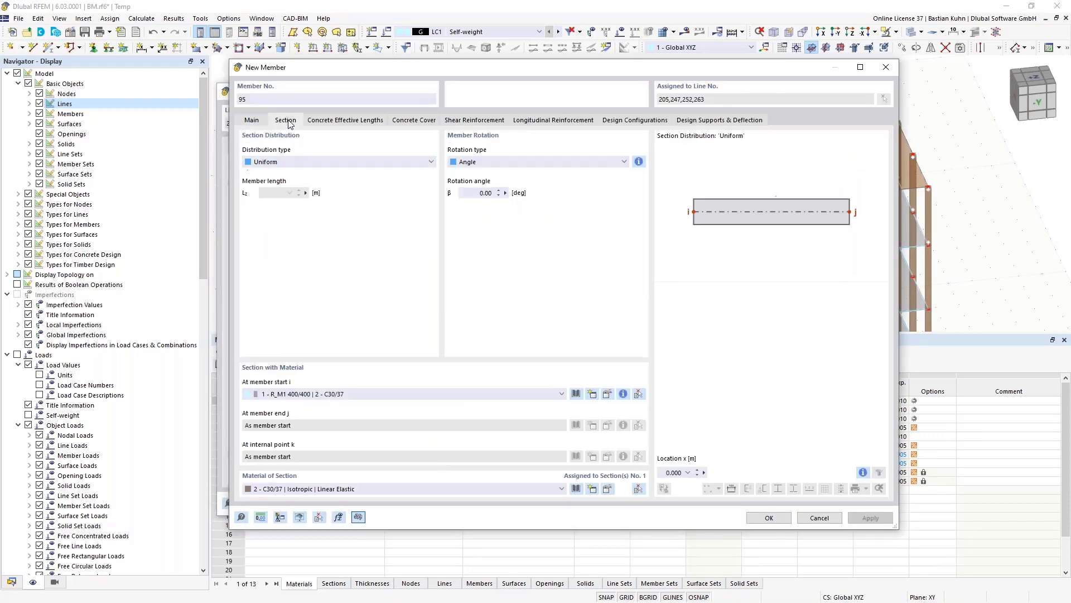
pyautogui.click(422, 394)
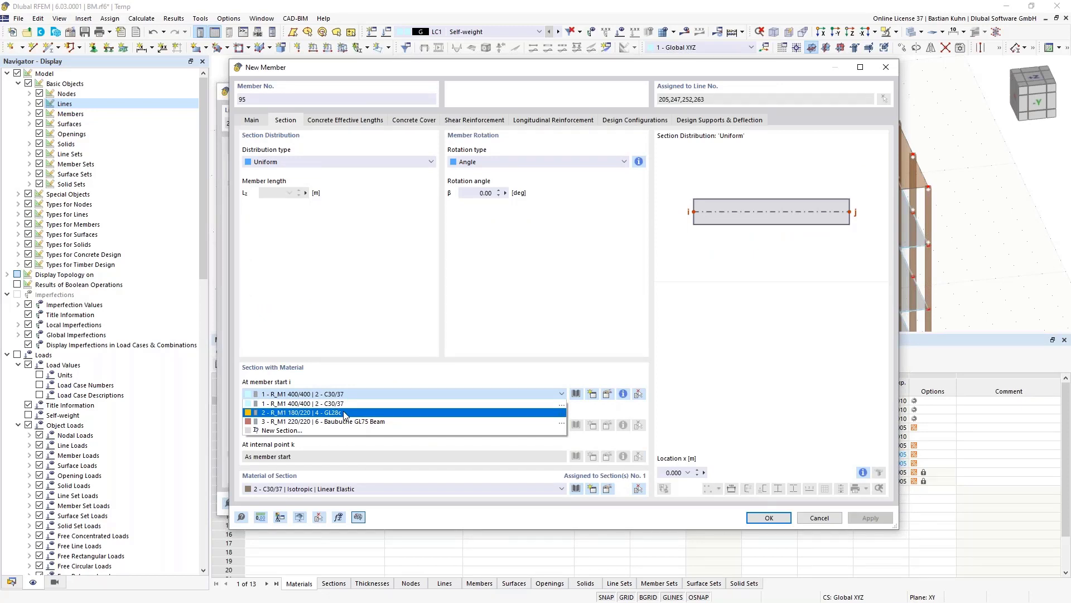
pyautogui.click(345, 413)
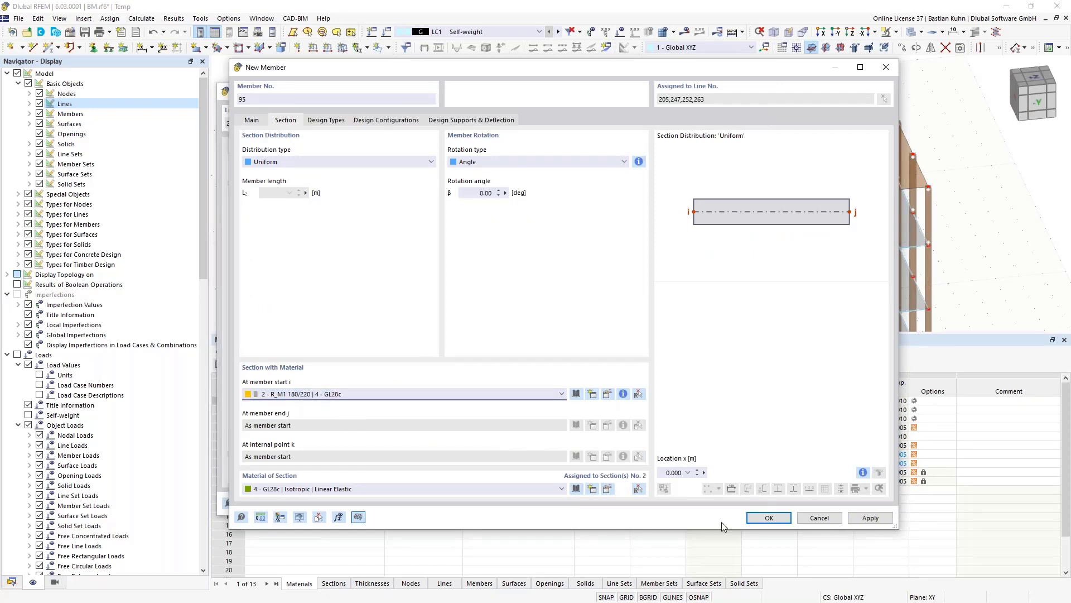
pyautogui.click(762, 521)
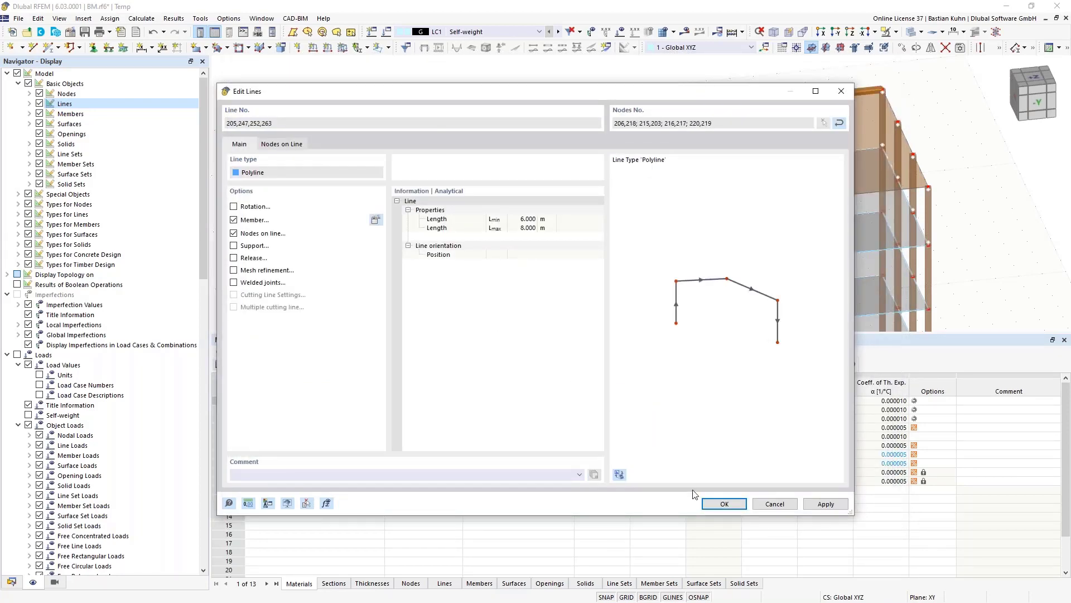
pyautogui.click(707, 504)
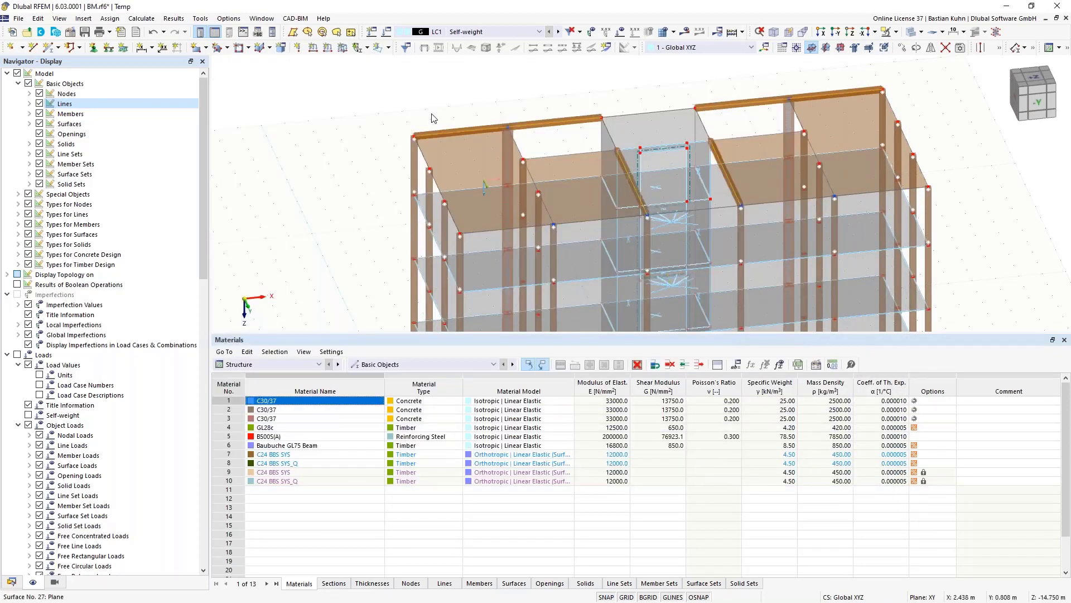
# - Intersect the roof-level lines and delete the two excess left and right top beam segments
pyautogui.scroll(-2, 424, 100)
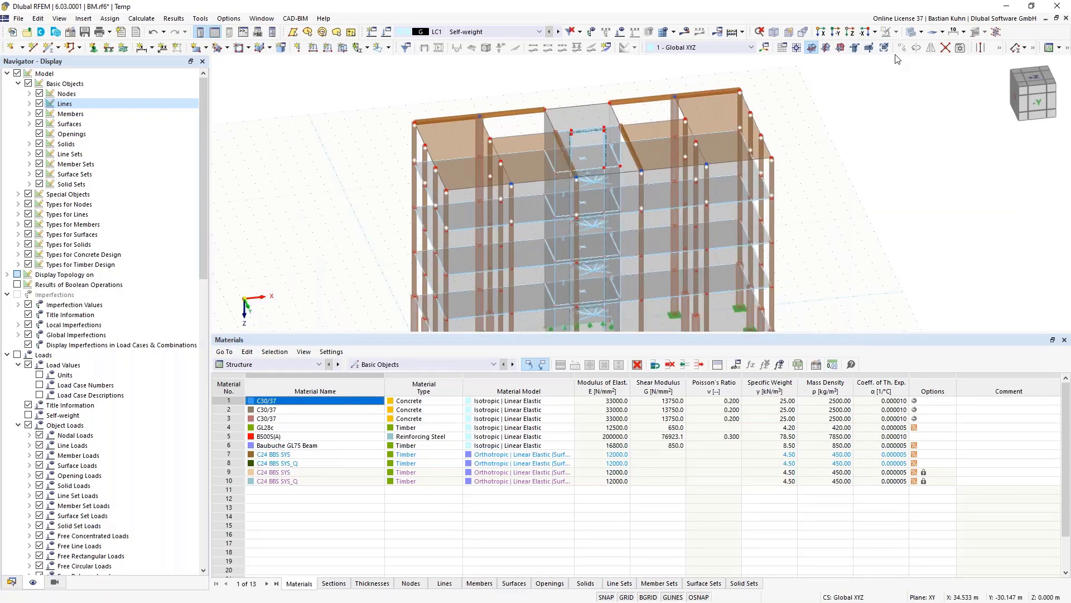
pyautogui.click(946, 48)
pyautogui.moveTo(817, 69); pyautogui.dragTo(342, 230)
pyautogui.click(447, 116)
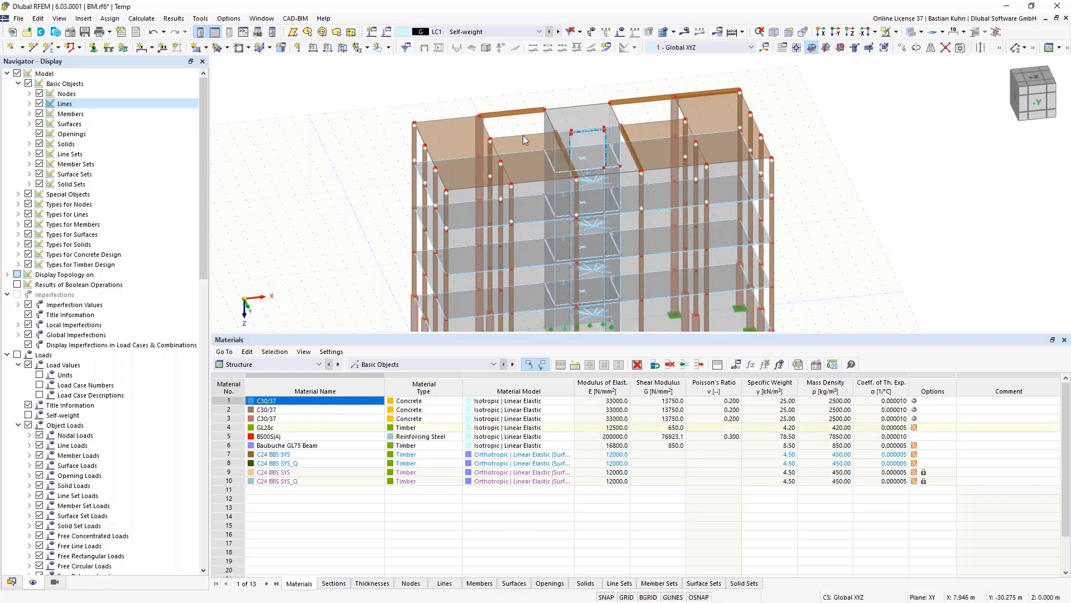
pyautogui.click(688, 95)
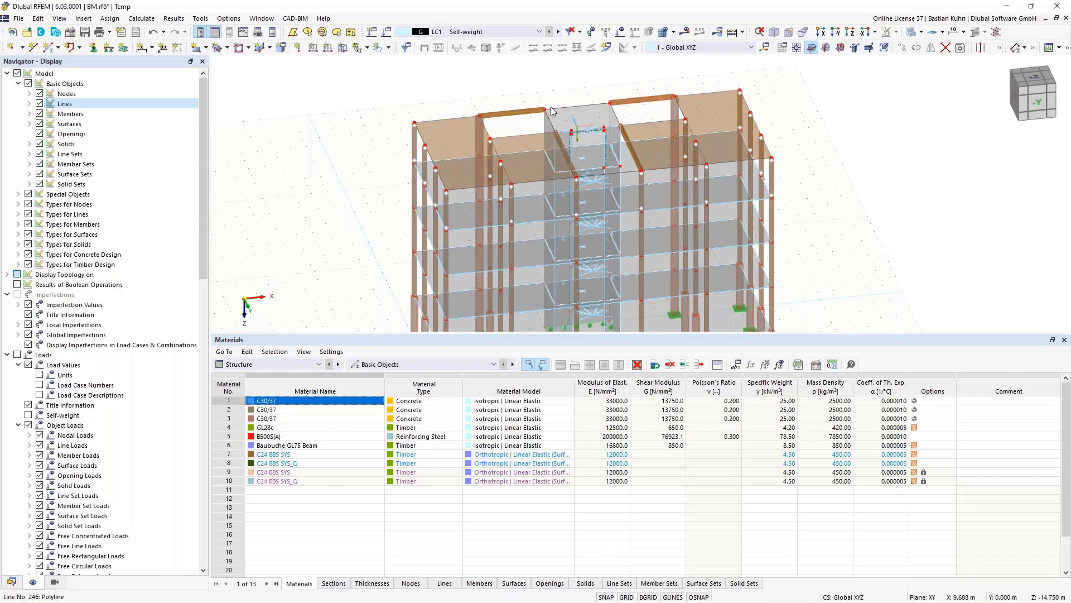
# - Assign hinge 1 - Local xyz to the start and end of roof beams 96–99
pyautogui.click(510, 114)
pyautogui.keyDown('ctrl'); pyautogui.click(566, 153); pyautogui.keyUp('ctrl')
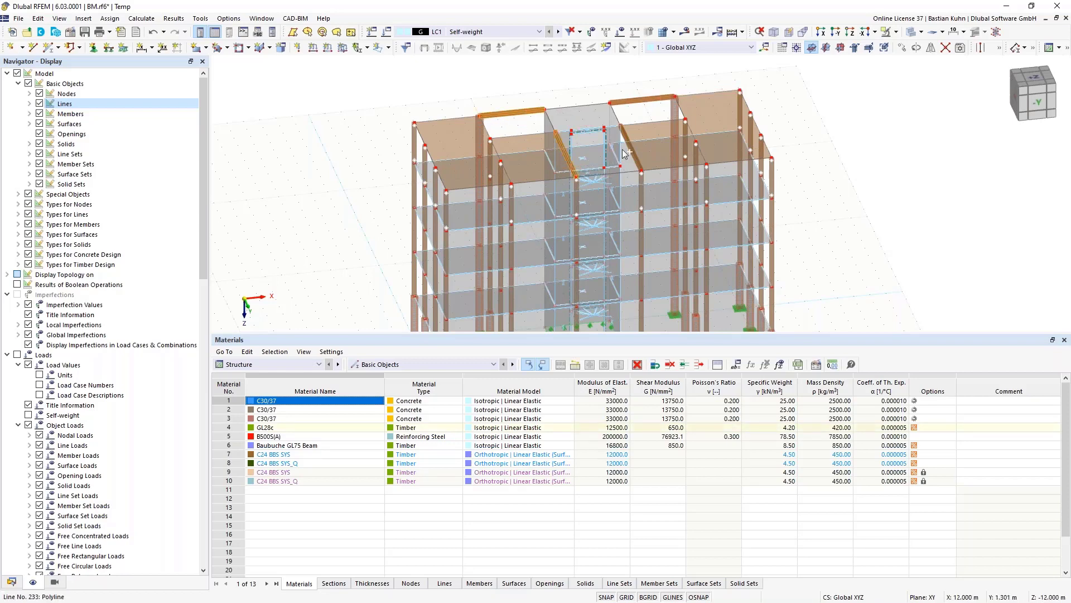
pyautogui.keyDown('ctrl'); pyautogui.click(625, 151); pyautogui.keyUp('ctrl')
pyautogui.rightClick(632, 106)
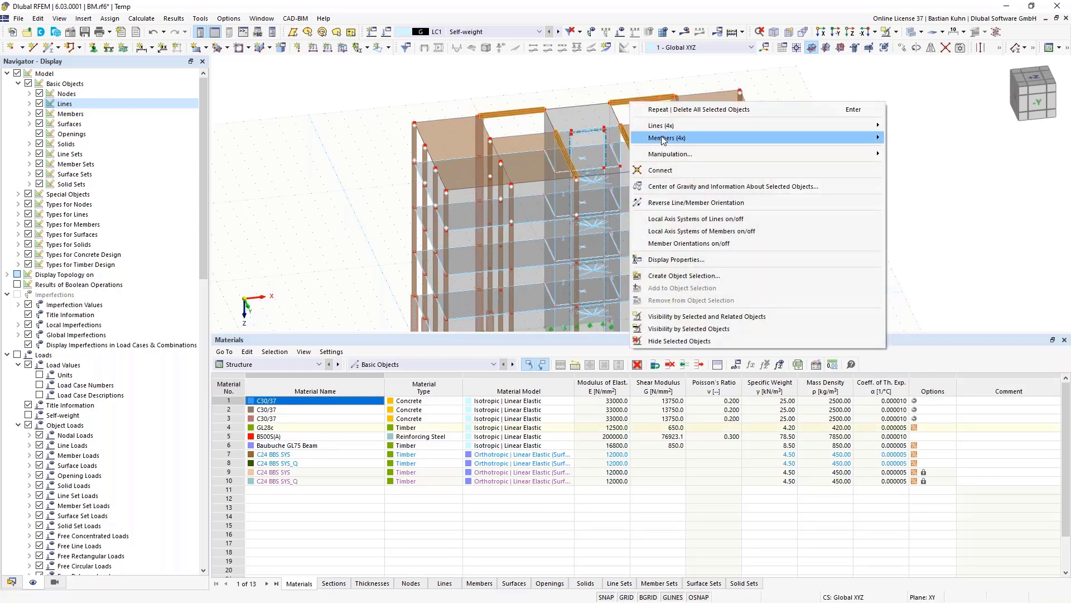
pyautogui.moveTo(772, 139)
pyautogui.click(909, 137)
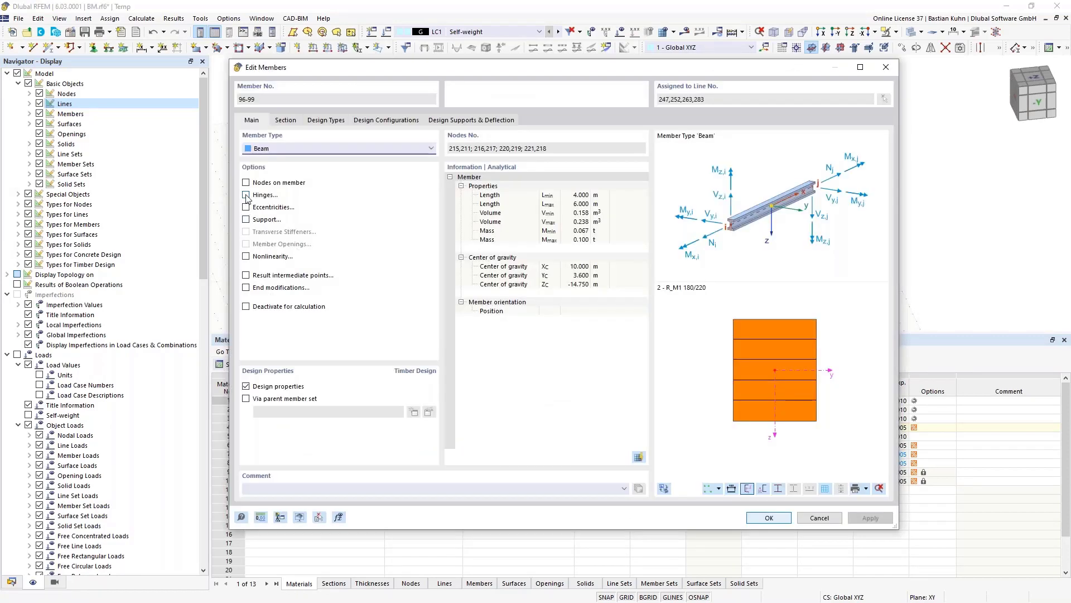
pyautogui.click(246, 195)
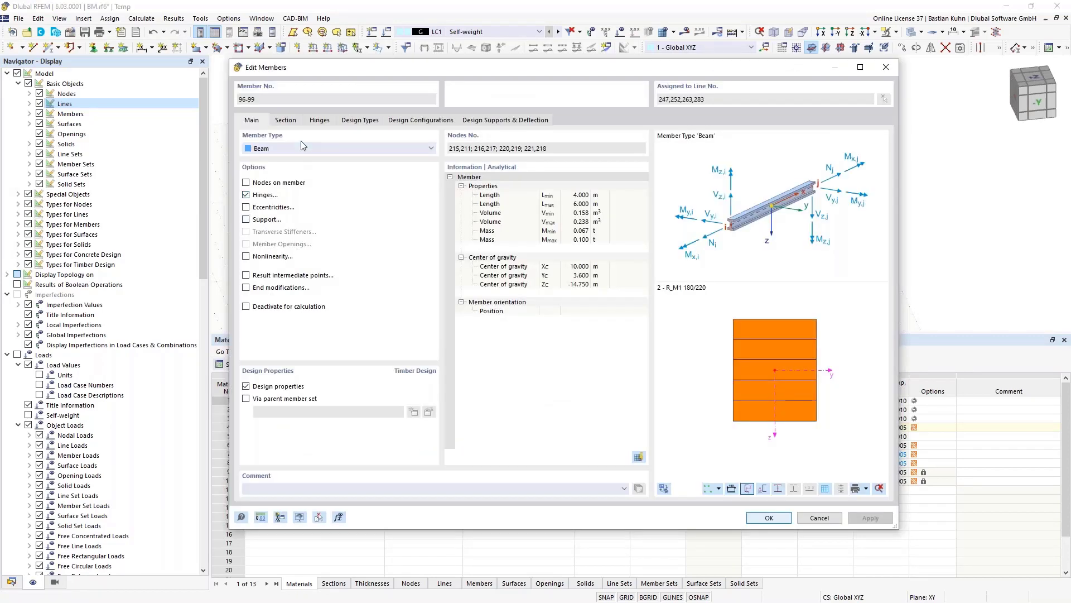
pyautogui.click(318, 121)
pyautogui.click(331, 165)
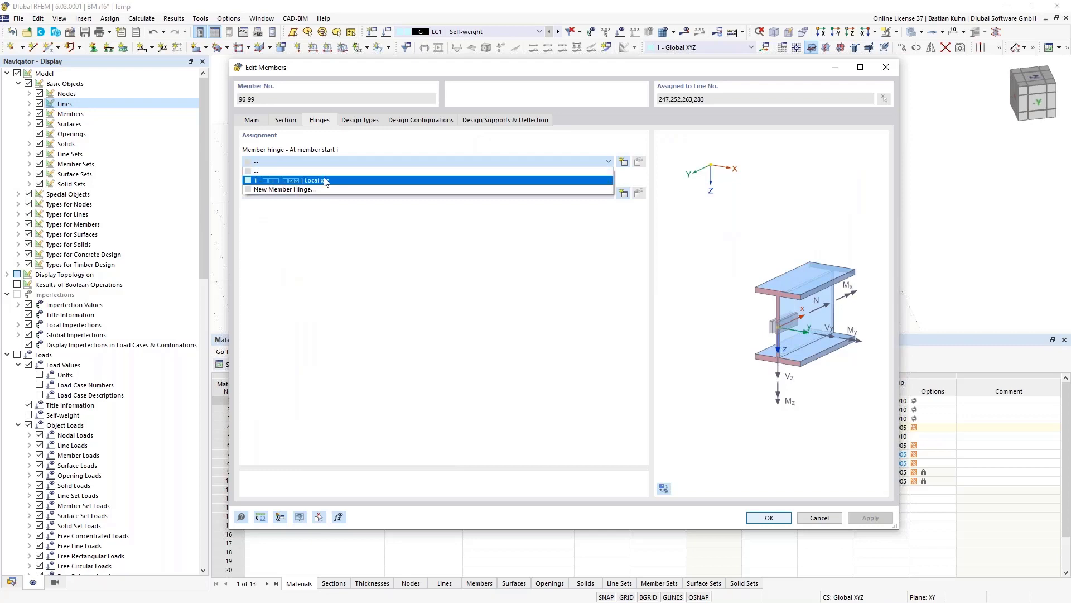
pyautogui.click(327, 181)
pyautogui.click(327, 193)
pyautogui.click(327, 211)
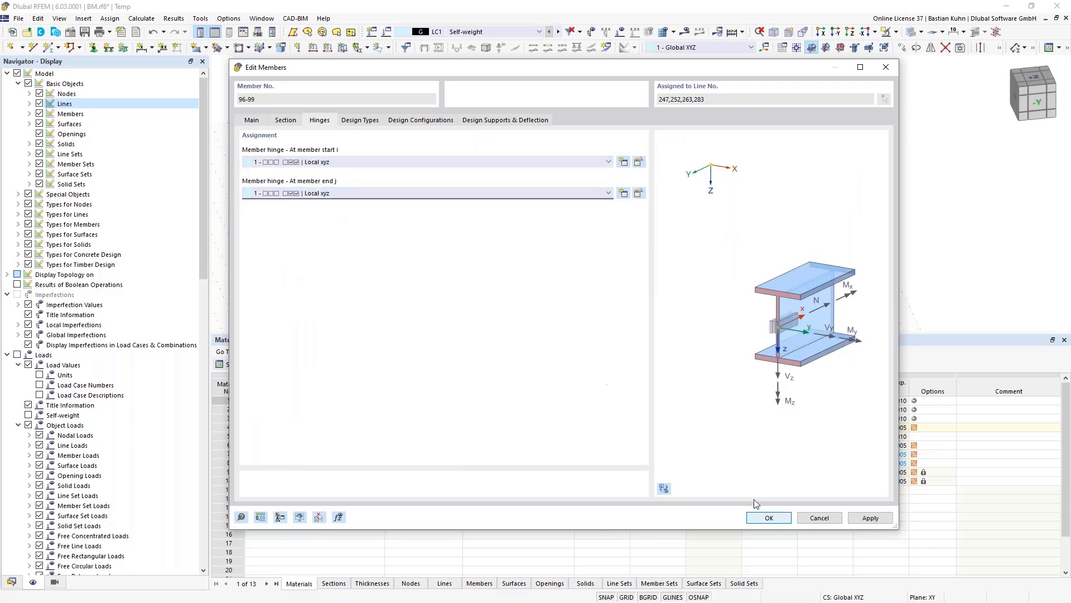
pyautogui.click(769, 519)
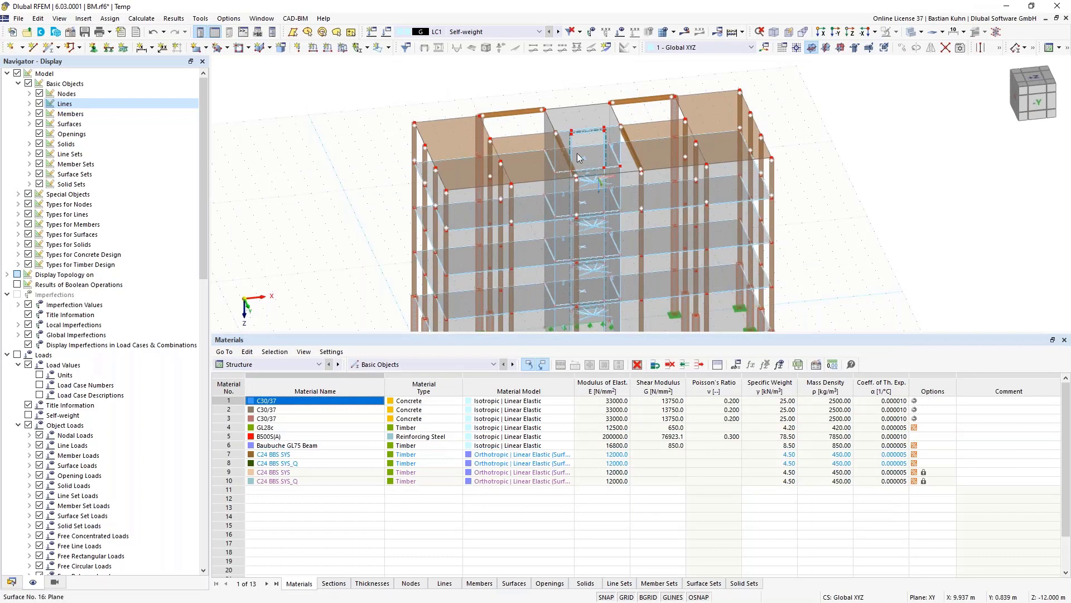
# - Select inclined beams 97 and 98 and enable eccentricities in their member settings
pyautogui.scroll(5, 579, 158)
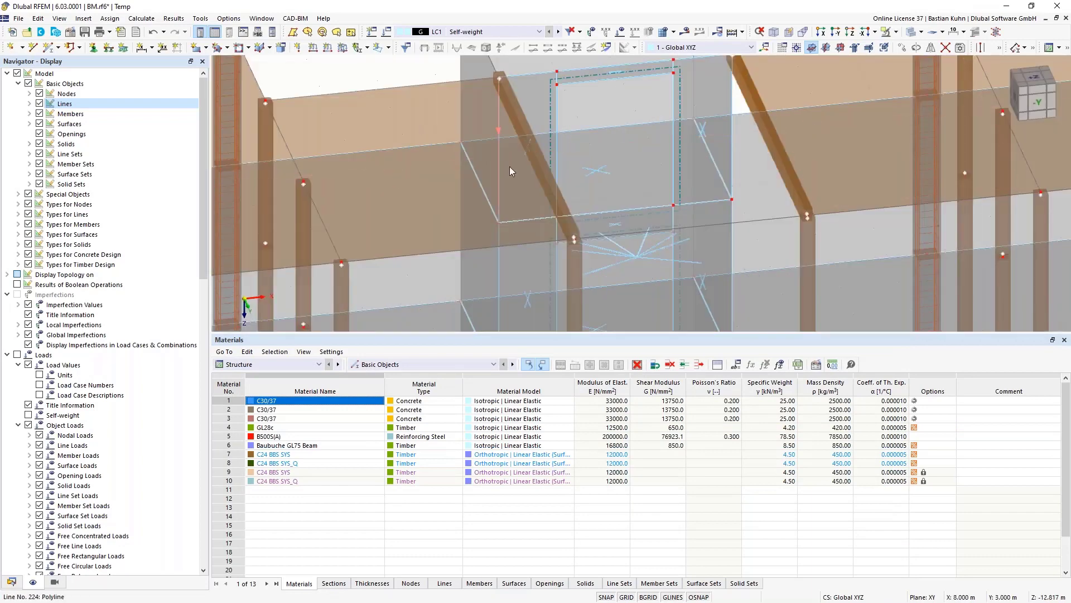
pyautogui.click(531, 144)
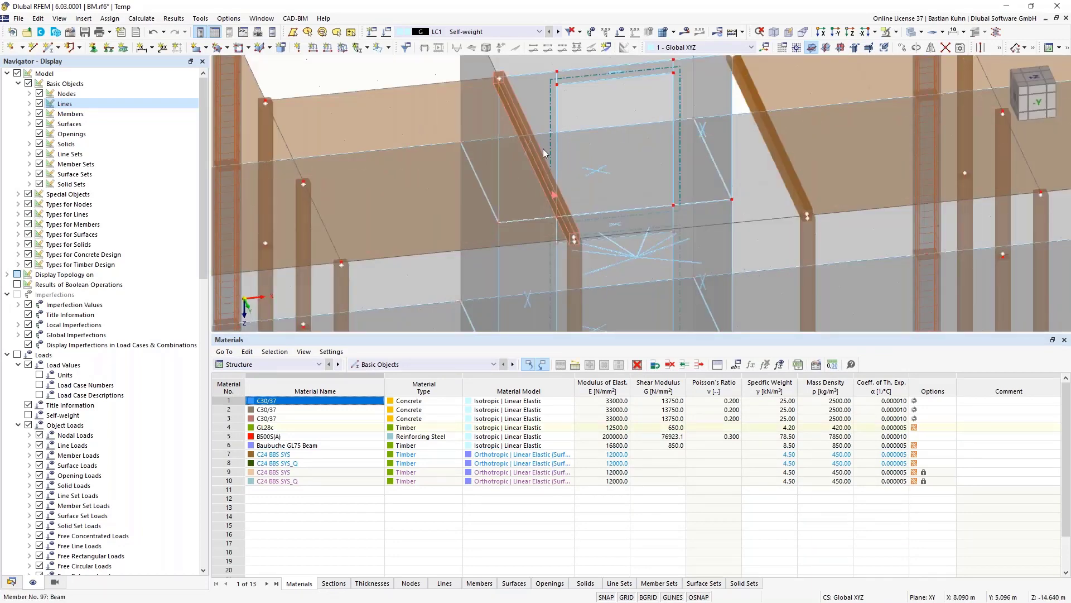
pyautogui.rightClick(779, 149)
pyautogui.moveTo(805, 188)
pyautogui.click(759, 188)
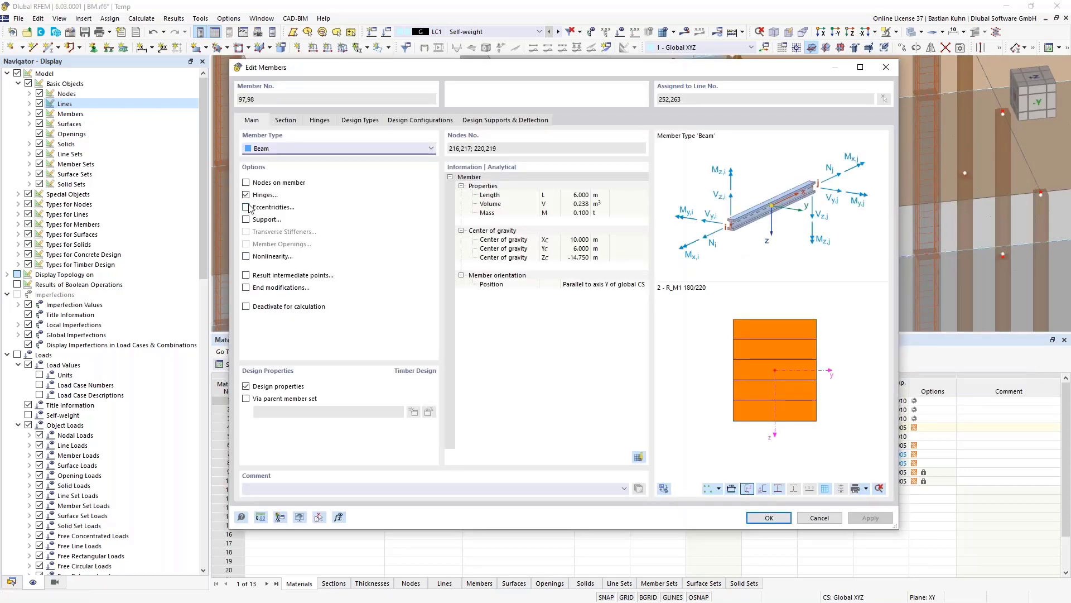
pyautogui.click(246, 207)
pyautogui.click(359, 119)
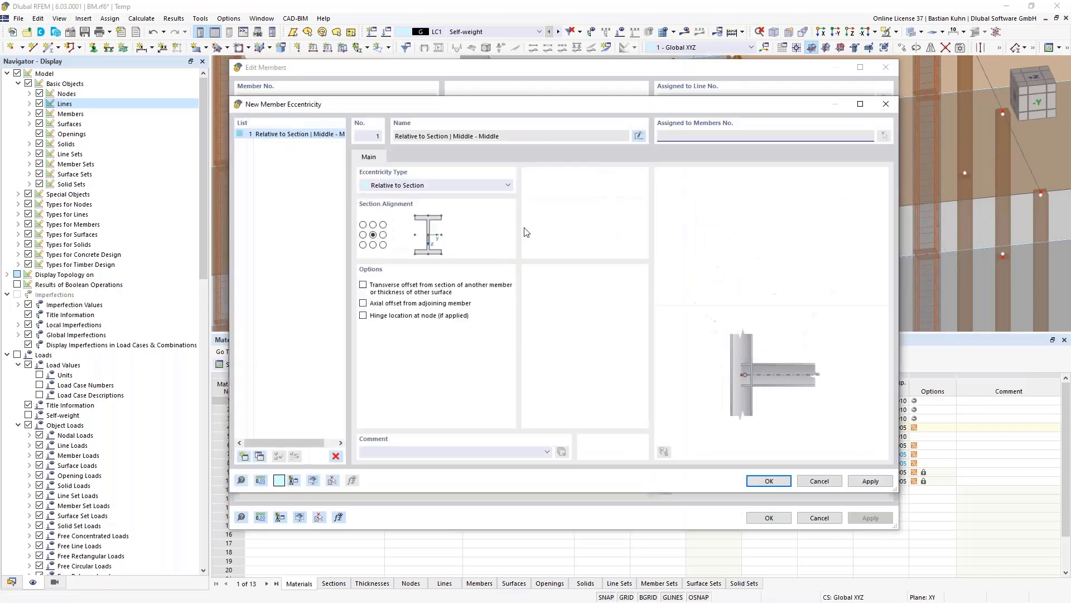
# - Create start eccentricity 1: Middle-Top alignment, transverse offset to Surface 26's bottom
pyautogui.click(373, 224)
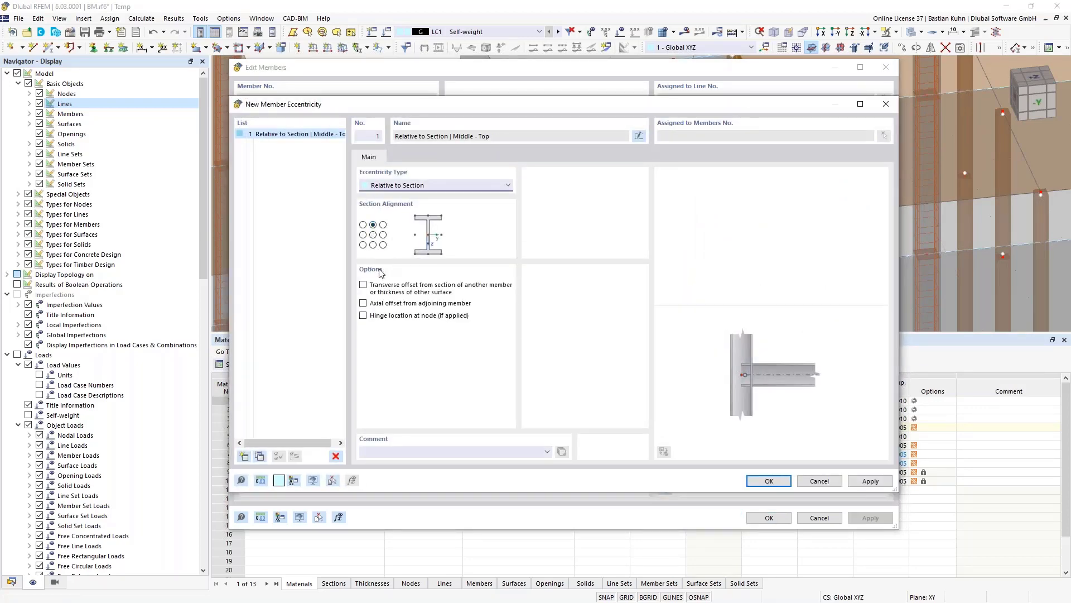
pyautogui.click(363, 286)
pyautogui.click(554, 296)
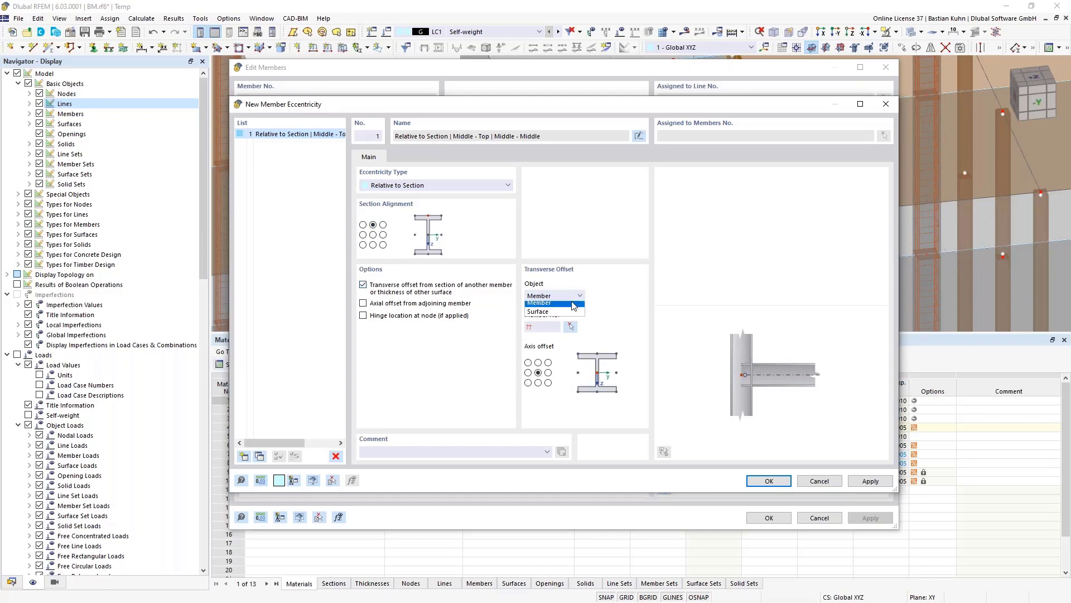
pyautogui.click(550, 312)
pyautogui.click(569, 328)
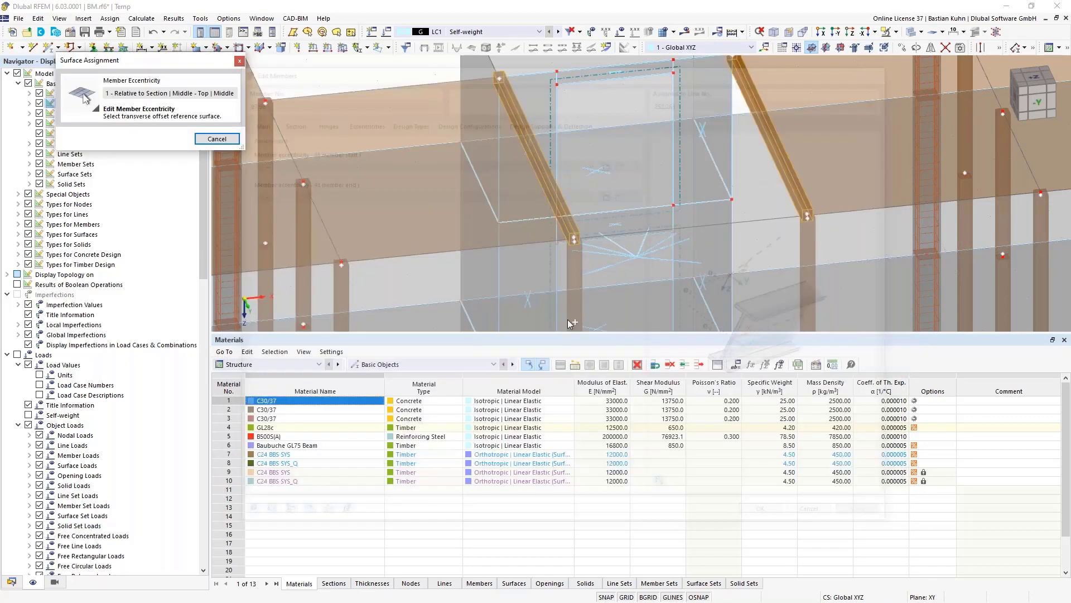
pyautogui.click(550, 229)
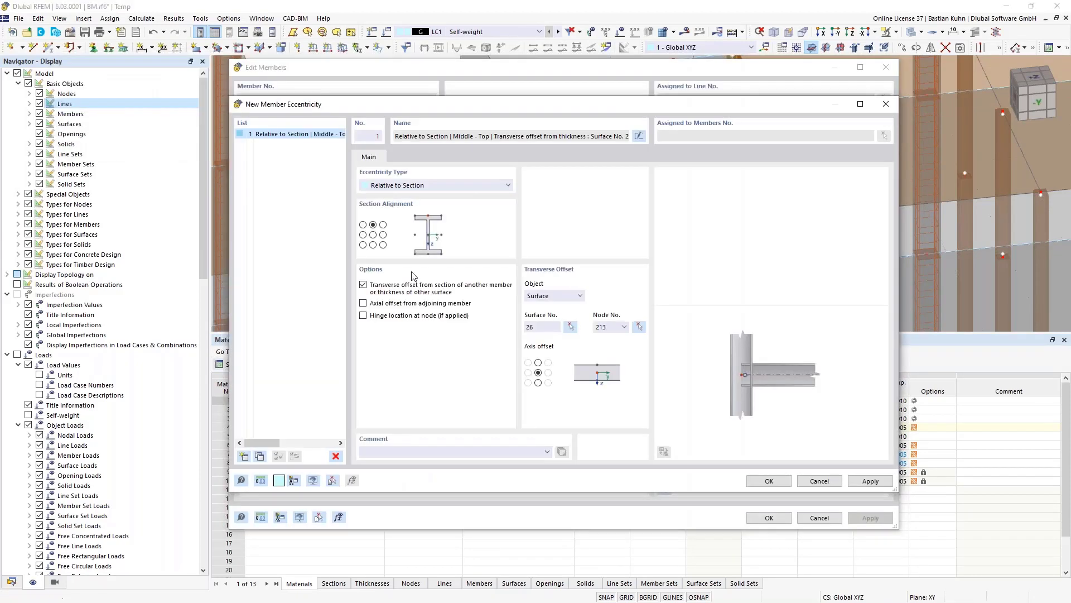
pyautogui.click(538, 383)
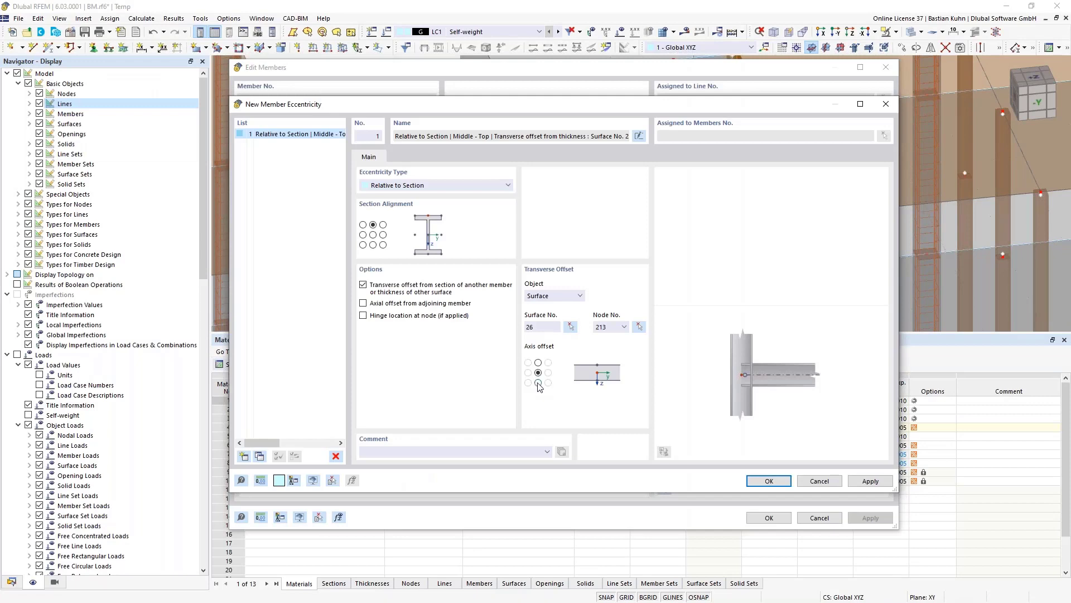
pyautogui.click(769, 481)
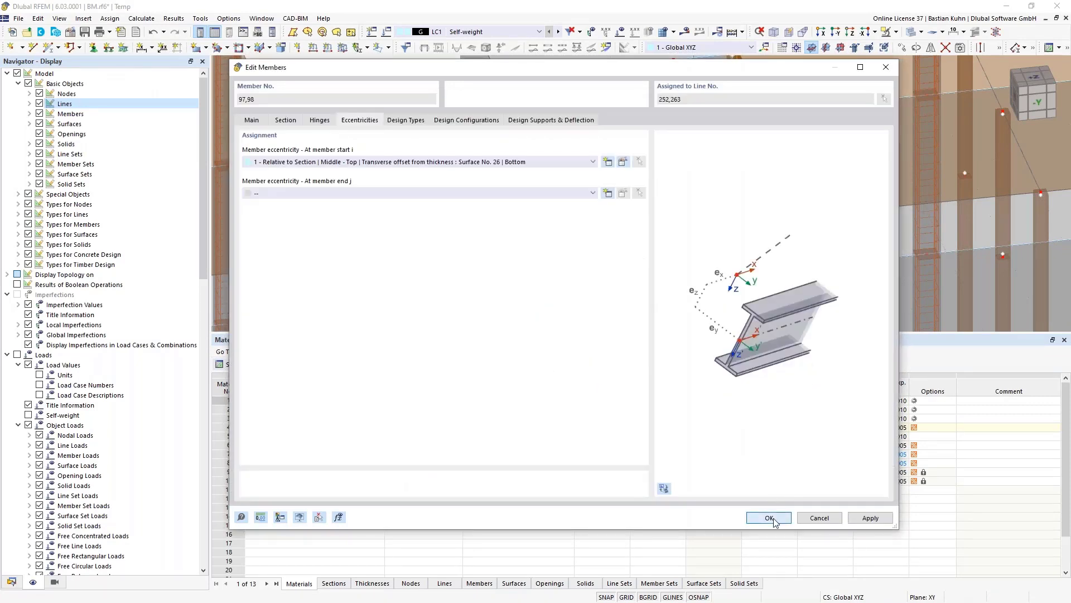
pyautogui.click(770, 518)
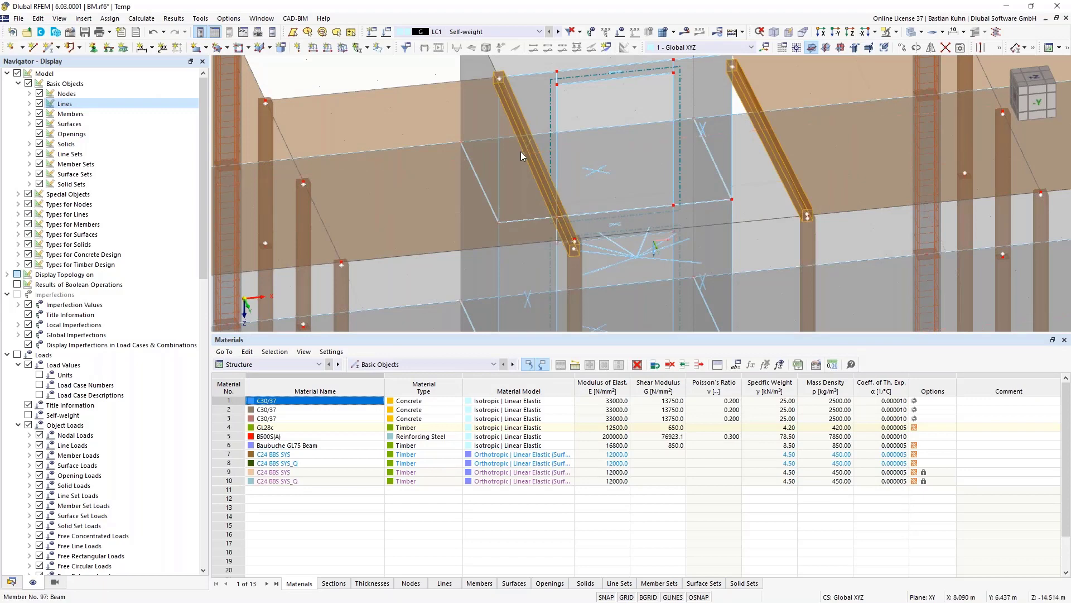
# - Give inclined beams 97 and 98 eccentricity 1 at member end j, matching their start
pyautogui.rightClick(525, 130)
pyautogui.click(796, 165)
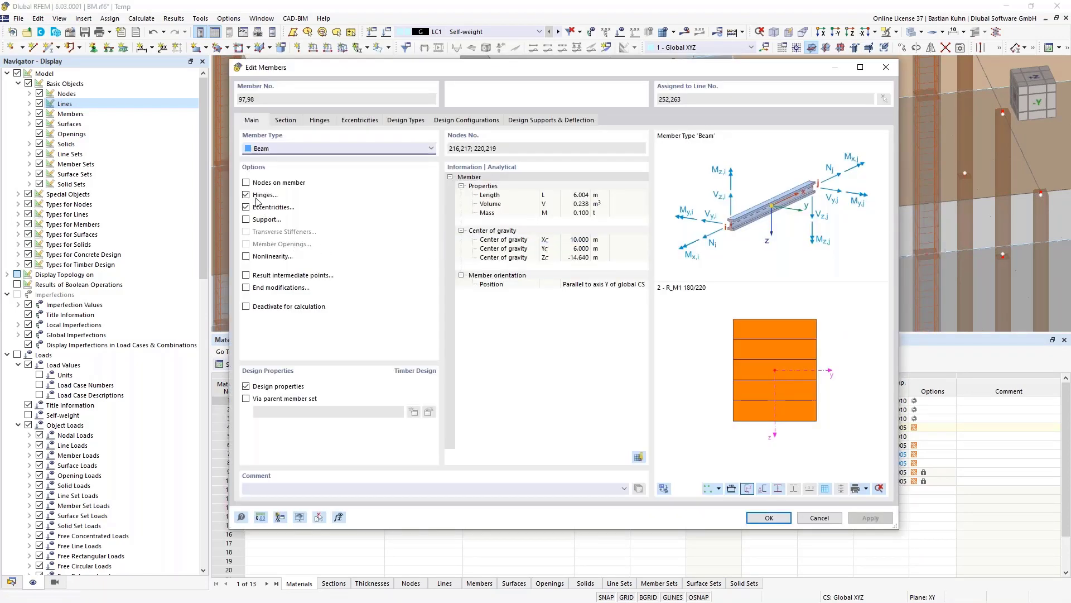
pyautogui.click(346, 121)
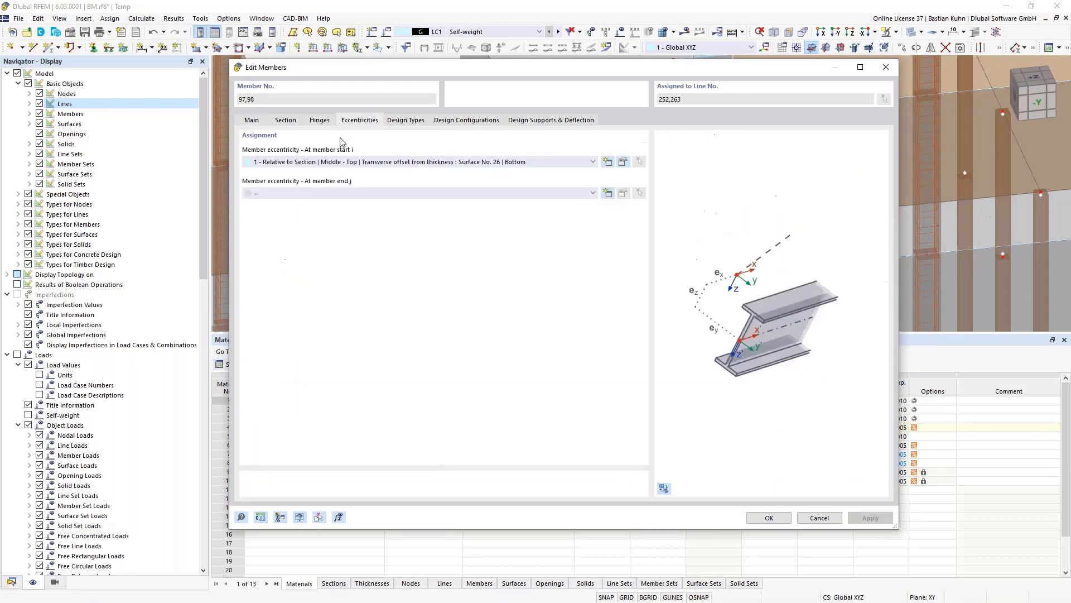
pyautogui.click(326, 193)
pyautogui.click(323, 211)
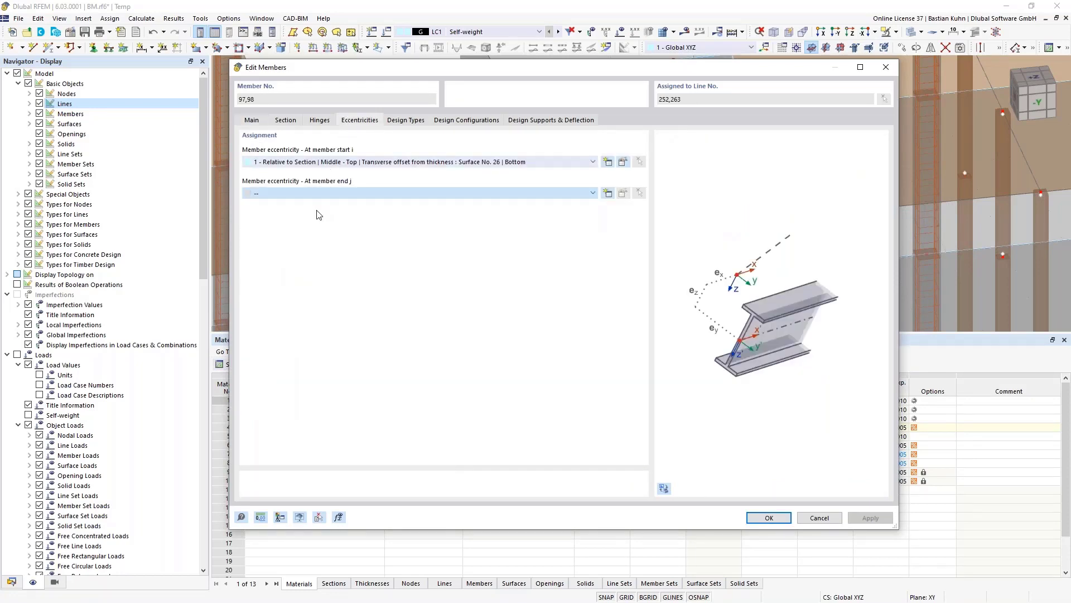
pyautogui.click(768, 517)
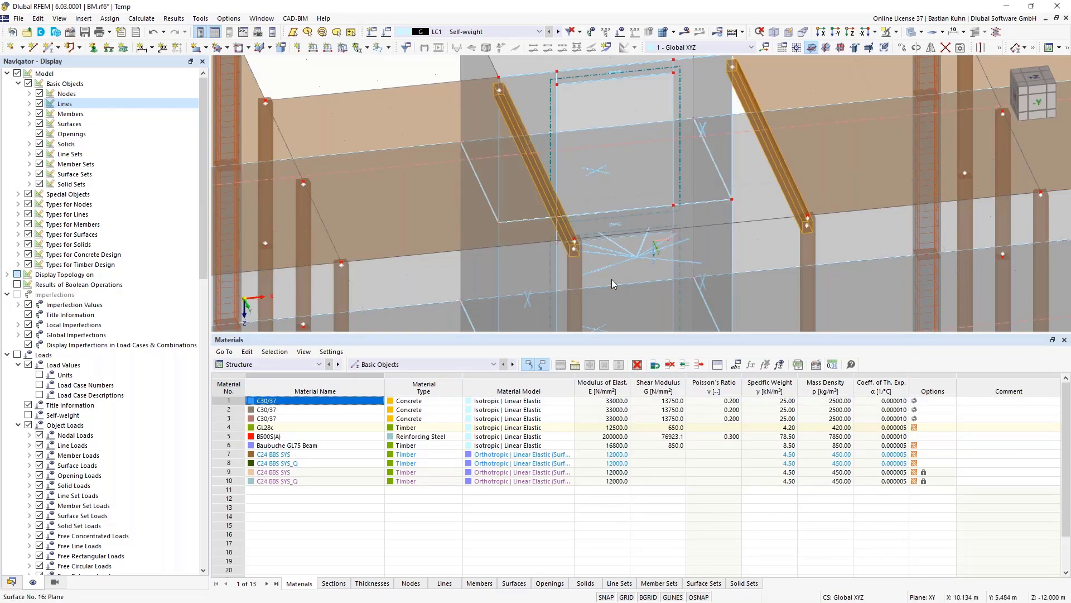
pyautogui.keyDown('ctrl'); pyautogui.moveTo(679, 263); pyautogui.dragTo(652, 185, button='middle'); pyautogui.keyUp('ctrl')
pyautogui.scroll(-5, 663, 242)
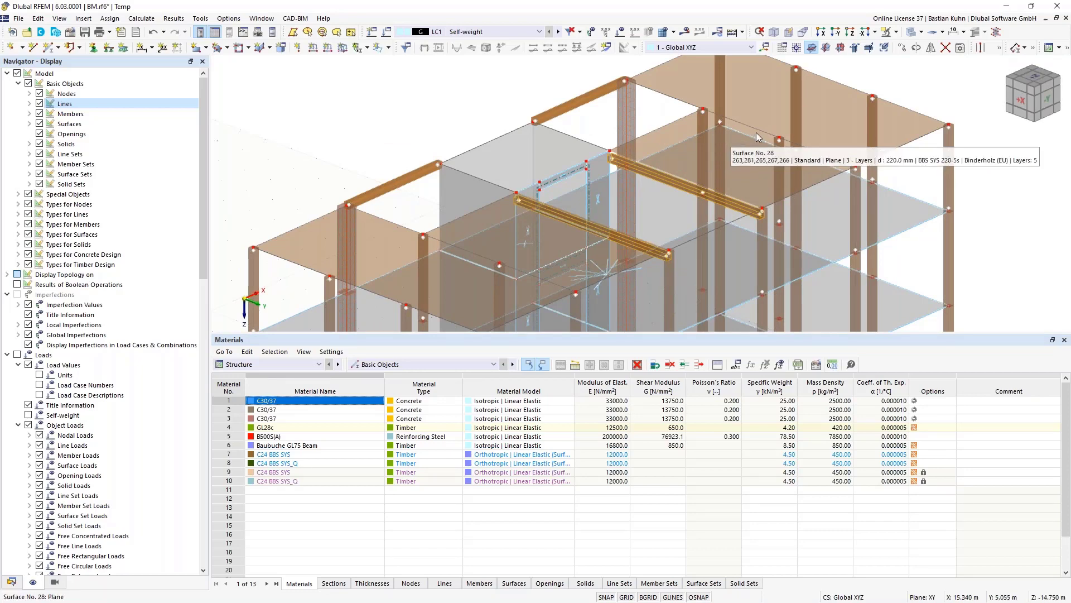
pyautogui.click(763, 111)
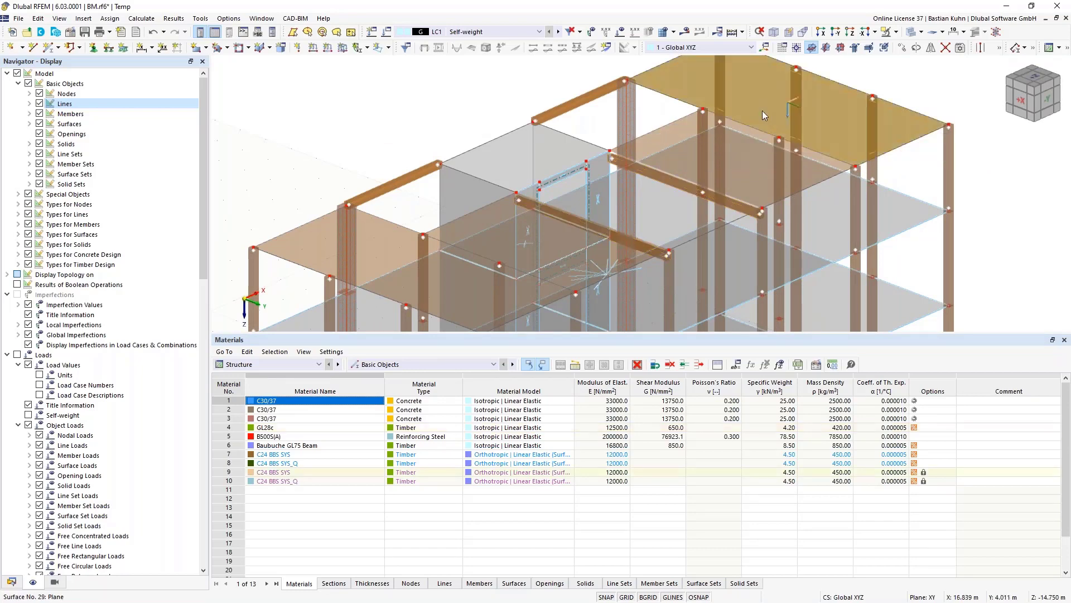
pyautogui.click(765, 140)
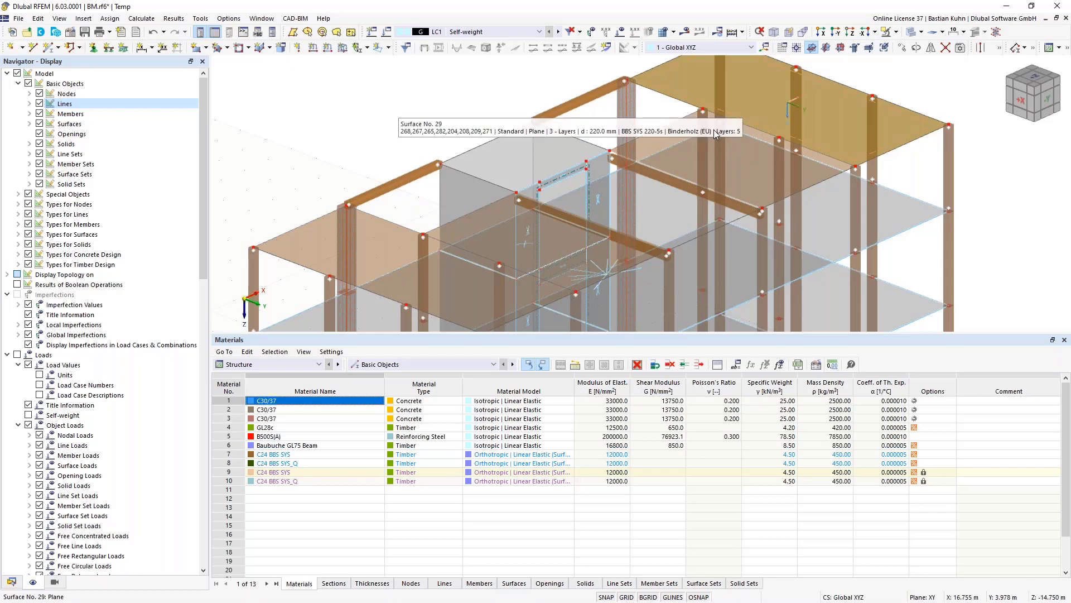
pyautogui.scroll(-3, 701, 148)
pyautogui.moveTo(701, 148); pyautogui.dragTo(659, 166, button='middle')
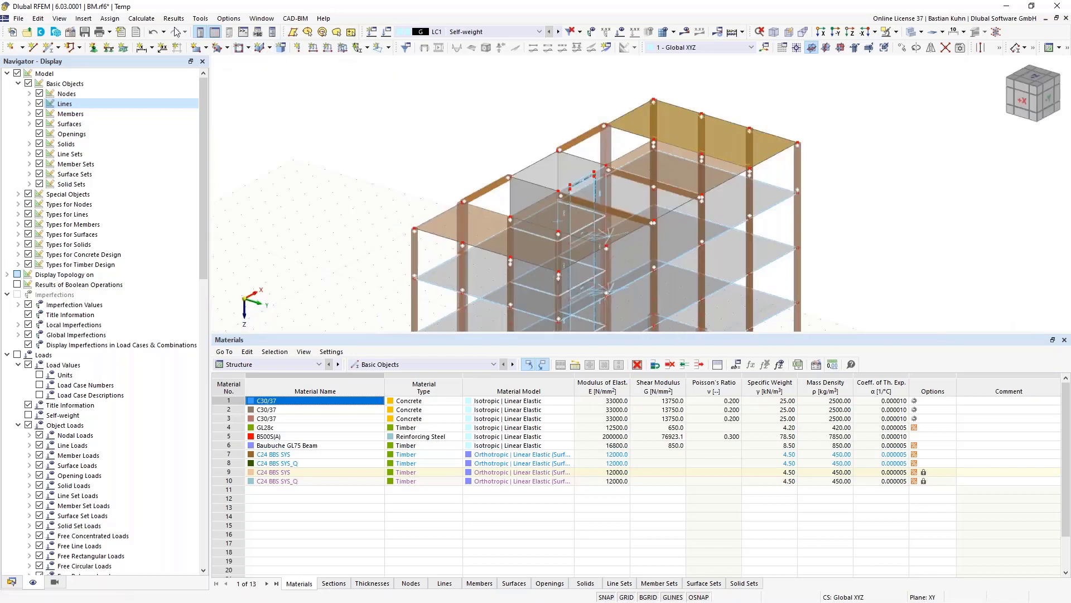
# - Start a new line hinge from Insert > Types for Lines > Line Hinges
pyautogui.click(108, 19)
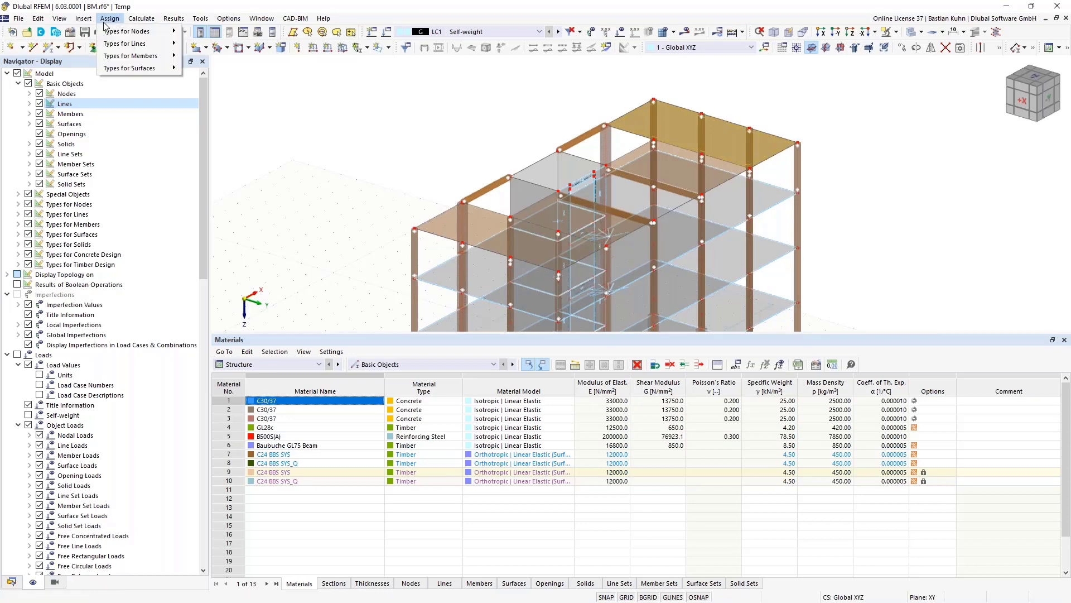
pyautogui.moveTo(84, 19)
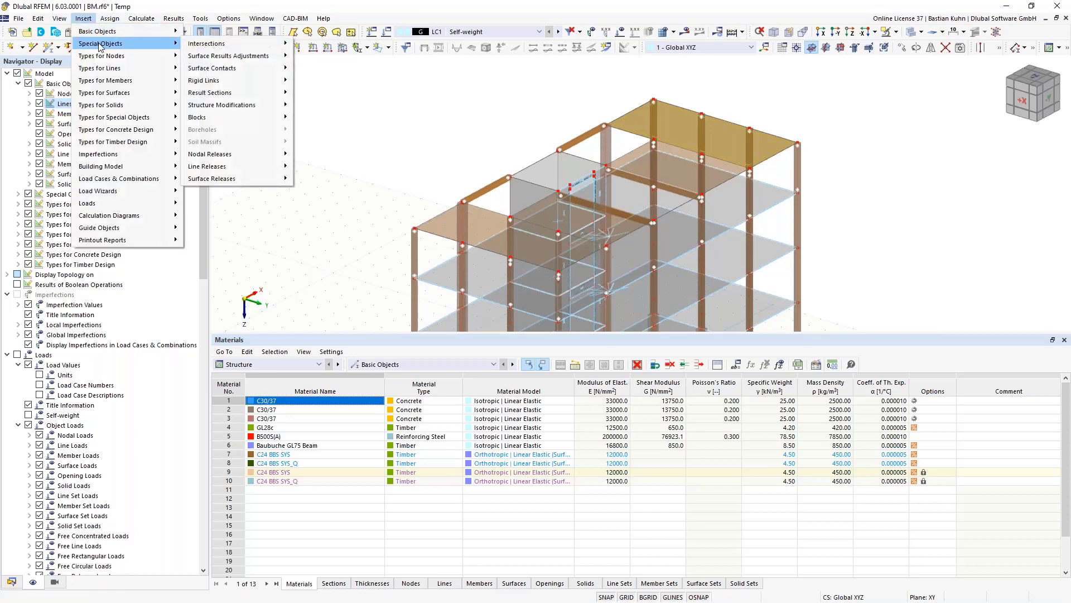
pyautogui.moveTo(102, 68)
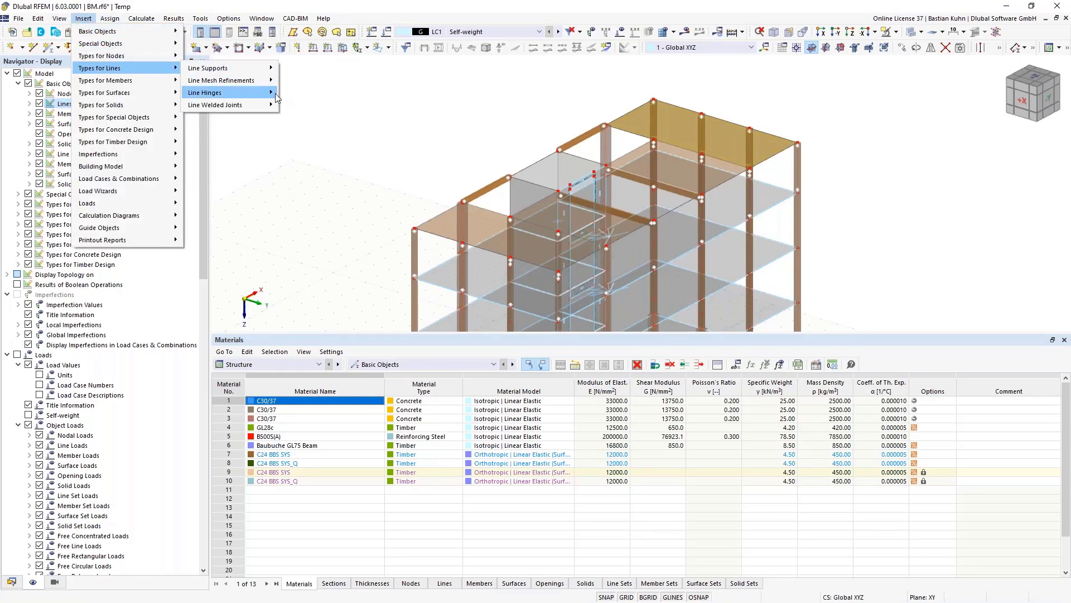
pyautogui.moveTo(278, 96)
pyautogui.click(312, 93)
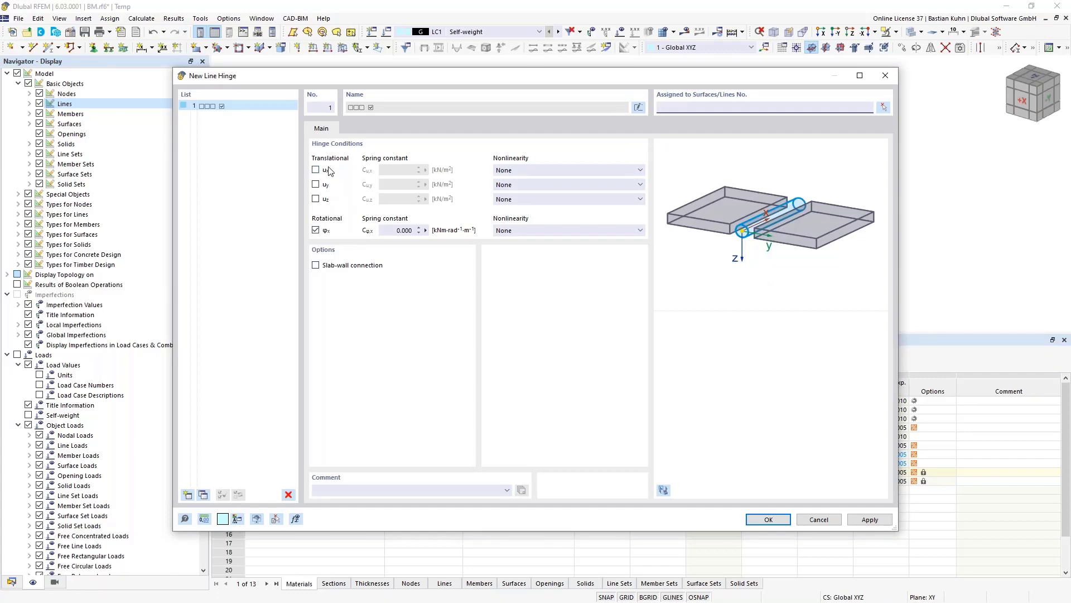
# - Pick slab 28 and its edge lines 263, 265 and 267 for the hinge
pyautogui.click(884, 107)
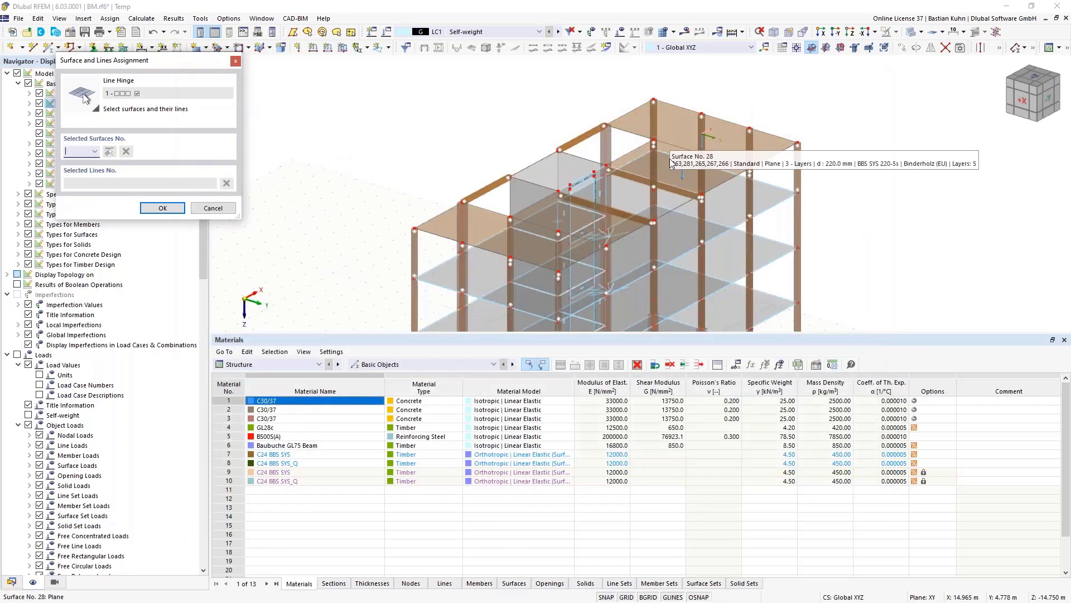
pyautogui.click(704, 158)
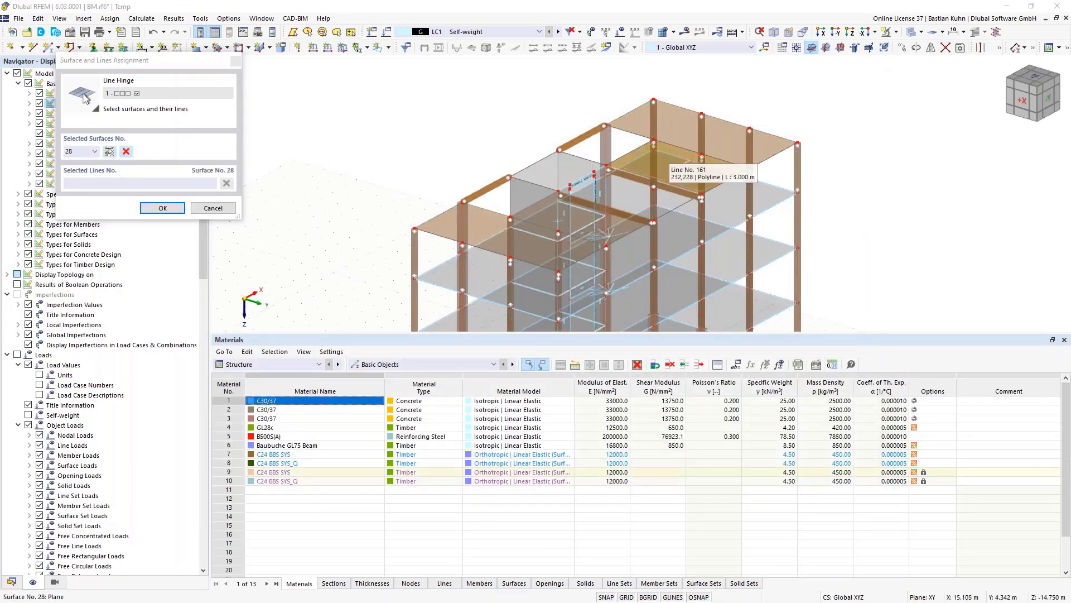
pyautogui.click(711, 161)
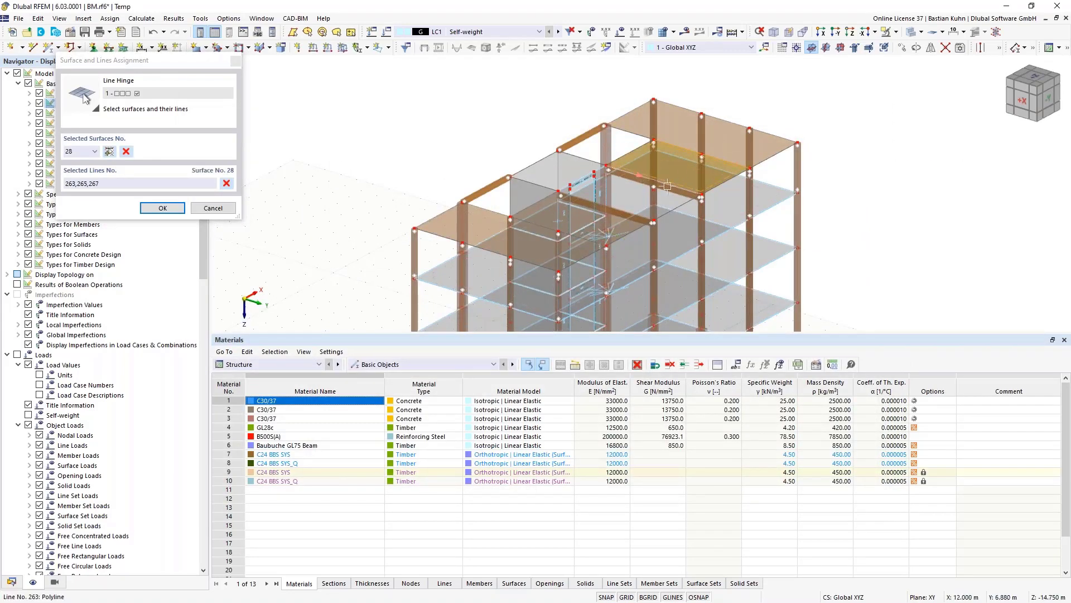
pyautogui.click(669, 186)
pyautogui.scroll(3, 670, 186)
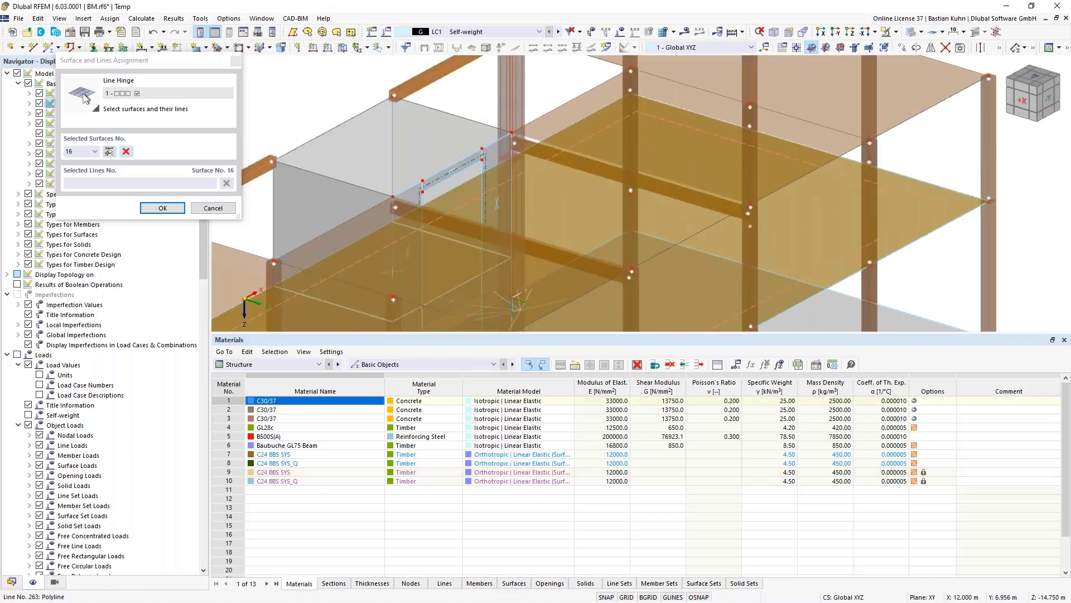
pyautogui.click(586, 108)
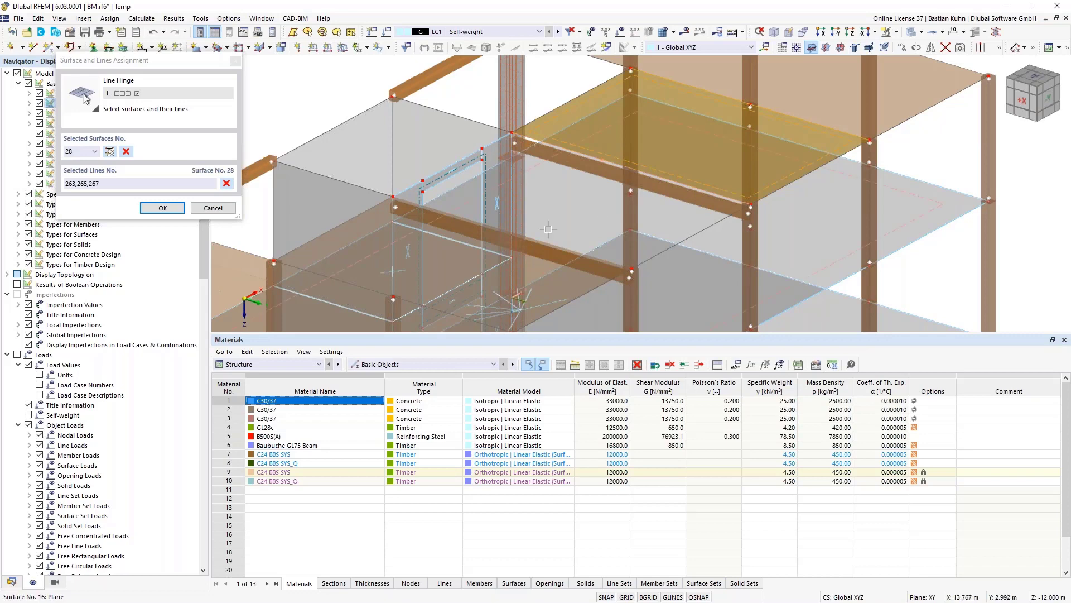
# - Add slab 26 with edge lines 250, 252 and 254, and create line hinge 1
pyautogui.click(417, 214)
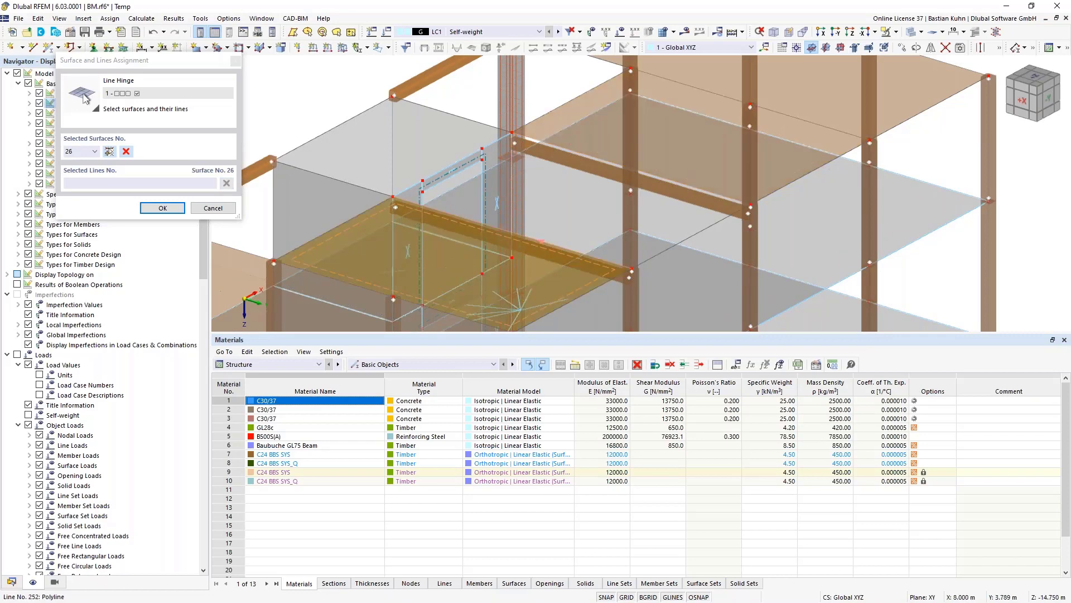
pyautogui.click(314, 273)
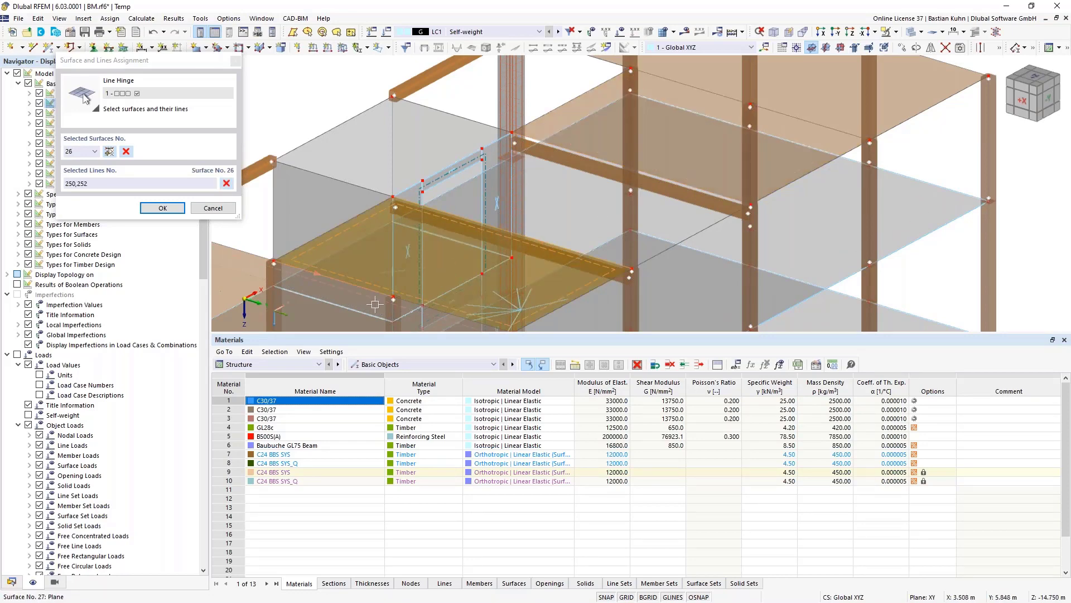
pyautogui.click(277, 314)
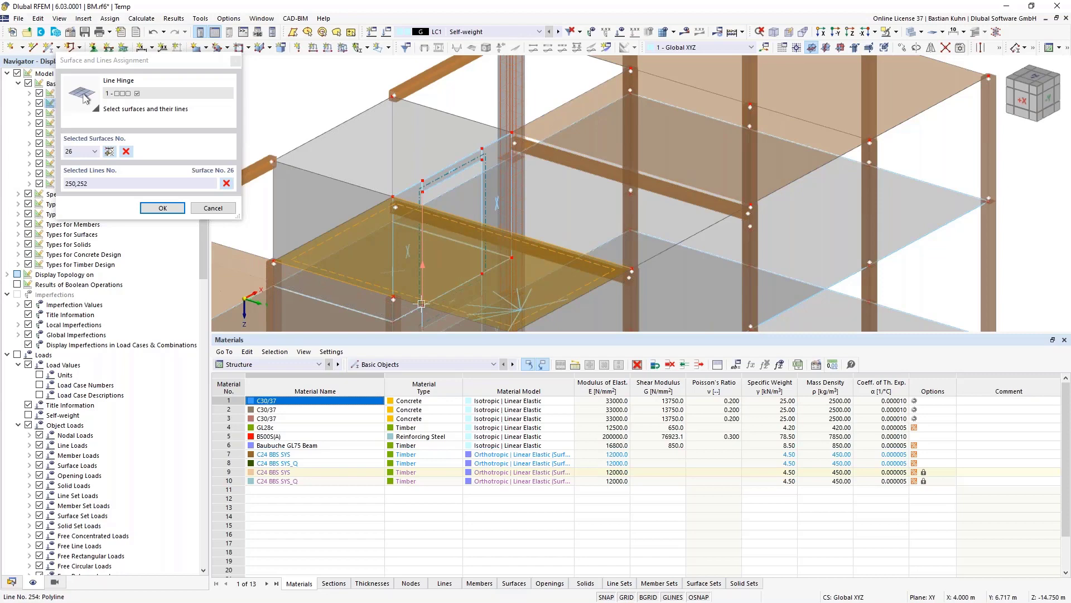
pyautogui.click(180, 212)
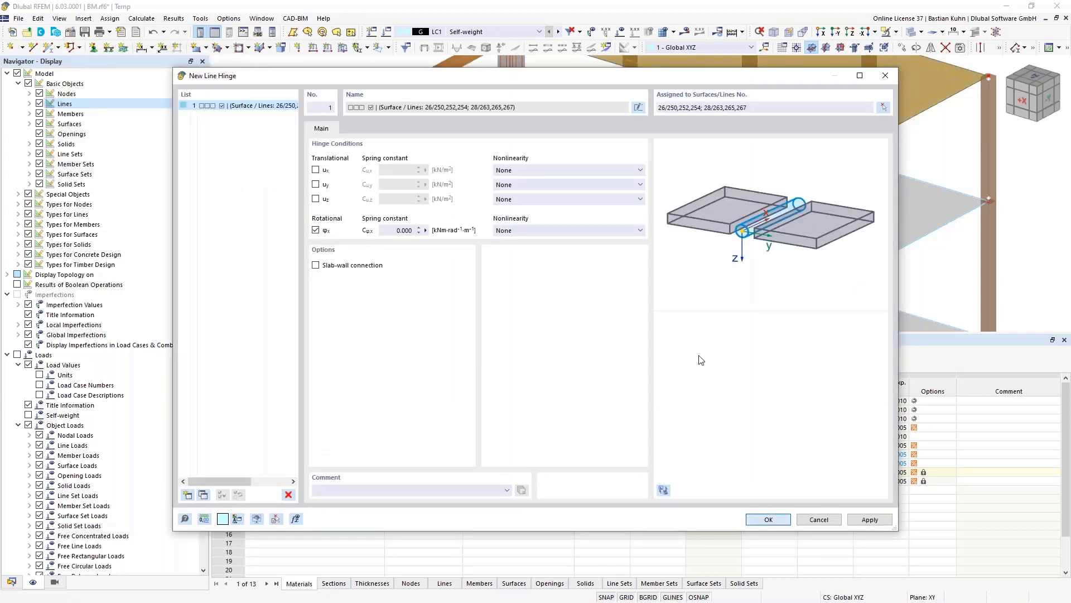
pyautogui.press('Return')
# - Widen the spacing of Line Hinge No. 1 symbols, then zoom out and orbit the whole building
pyautogui.scroll(3, 758, 98)
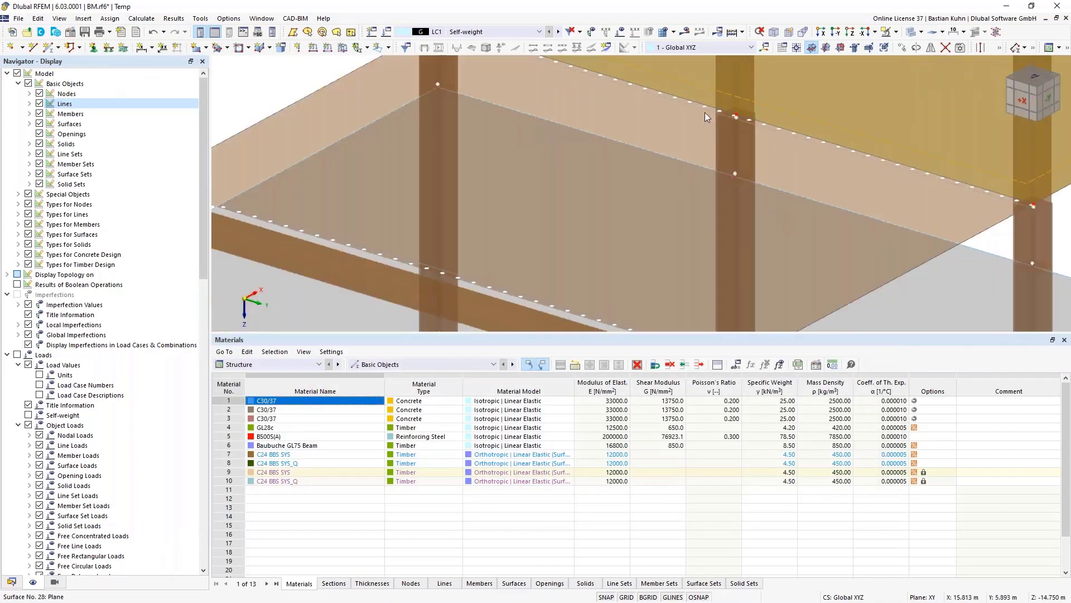
pyautogui.rightClick(699, 106)
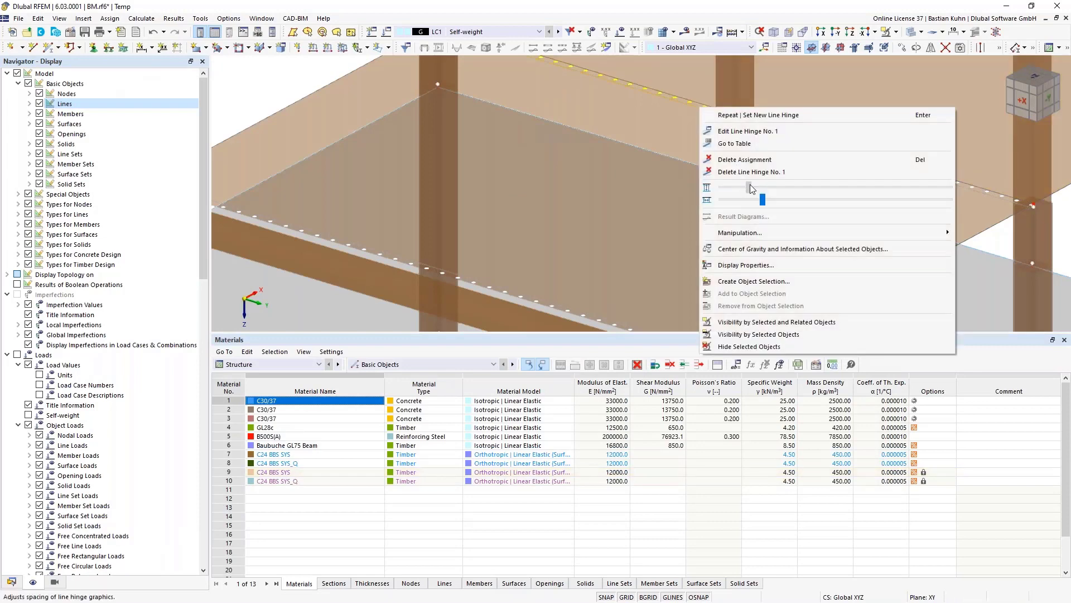
pyautogui.click(889, 189)
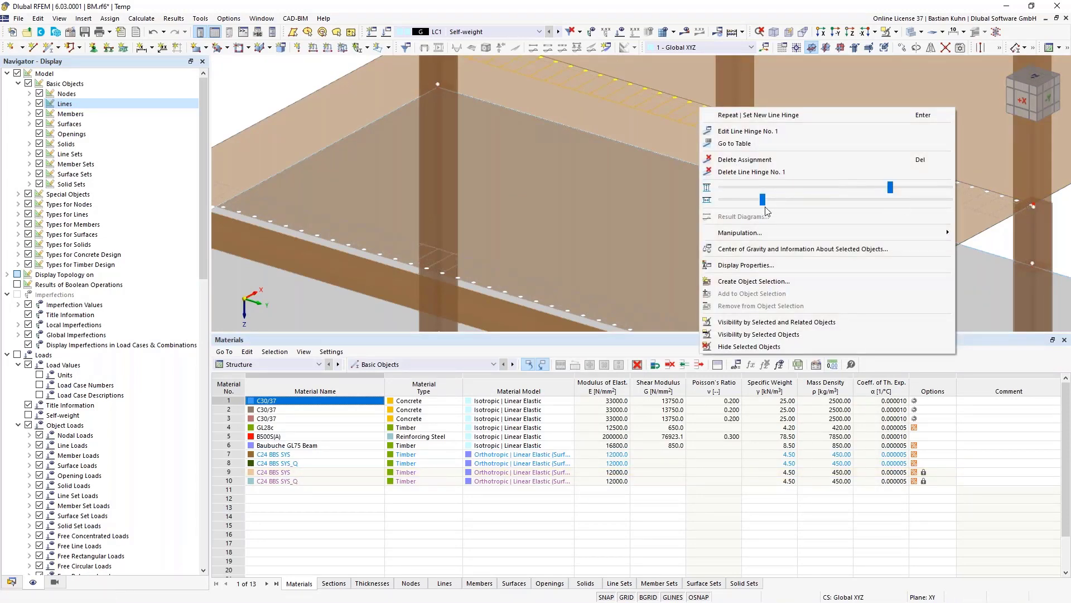
pyautogui.scroll(-5, 635, 198)
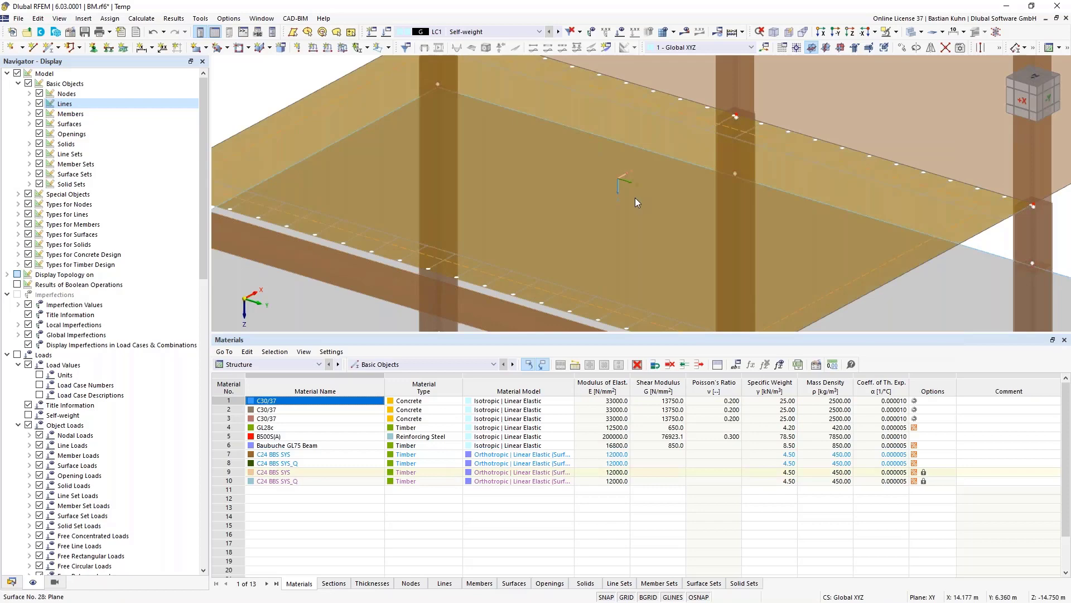
pyautogui.scroll(-2, 946, 215)
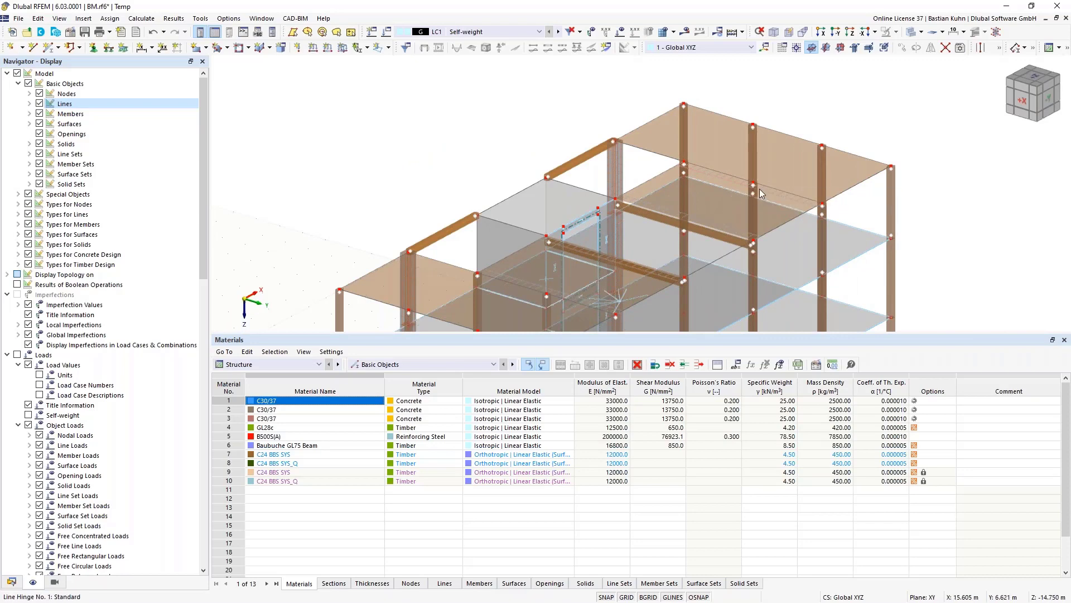
pyautogui.scroll(-3, 720, 221)
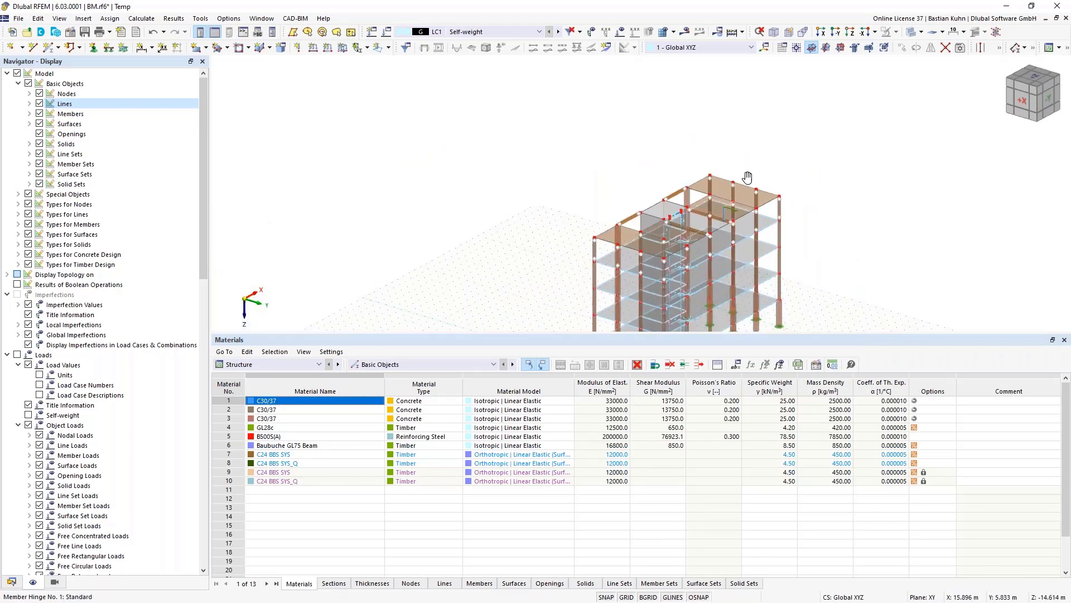
pyautogui.keyDown('ctrl'); pyautogui.moveTo(730, 172); pyautogui.dragTo(572, 168, button='middle'); pyautogui.keyUp('ctrl')
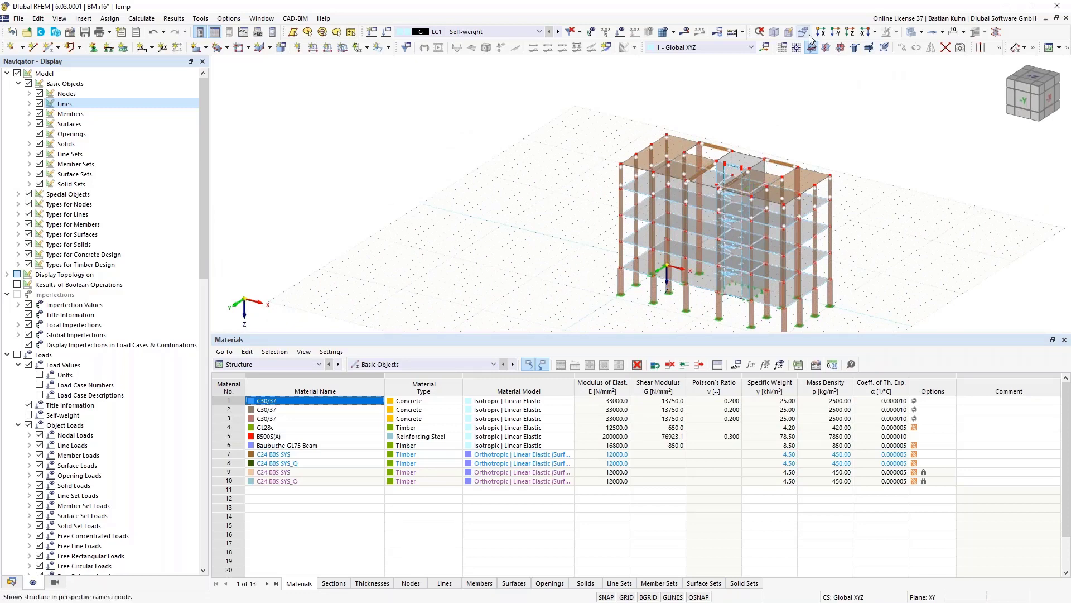
# - Window-select the entire timber top storey in the -Y front view and launch Move/Copy
pyautogui.click(847, 33)
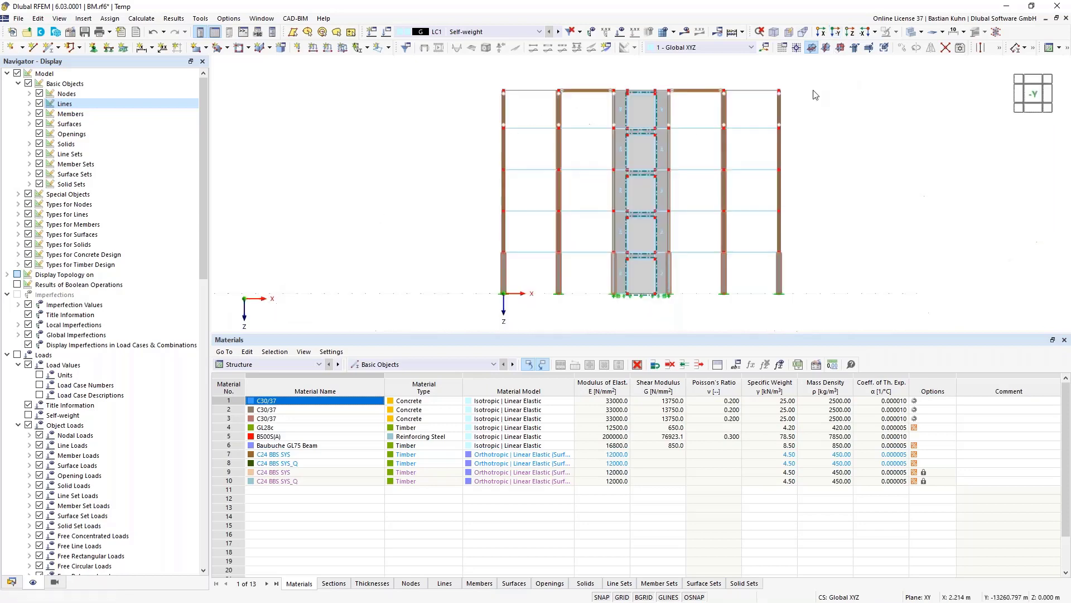
pyautogui.keyDown('ctrl'); pyautogui.moveTo(805, 182); pyautogui.dragTo(786, 204, button='middle'); pyautogui.keyUp('ctrl')
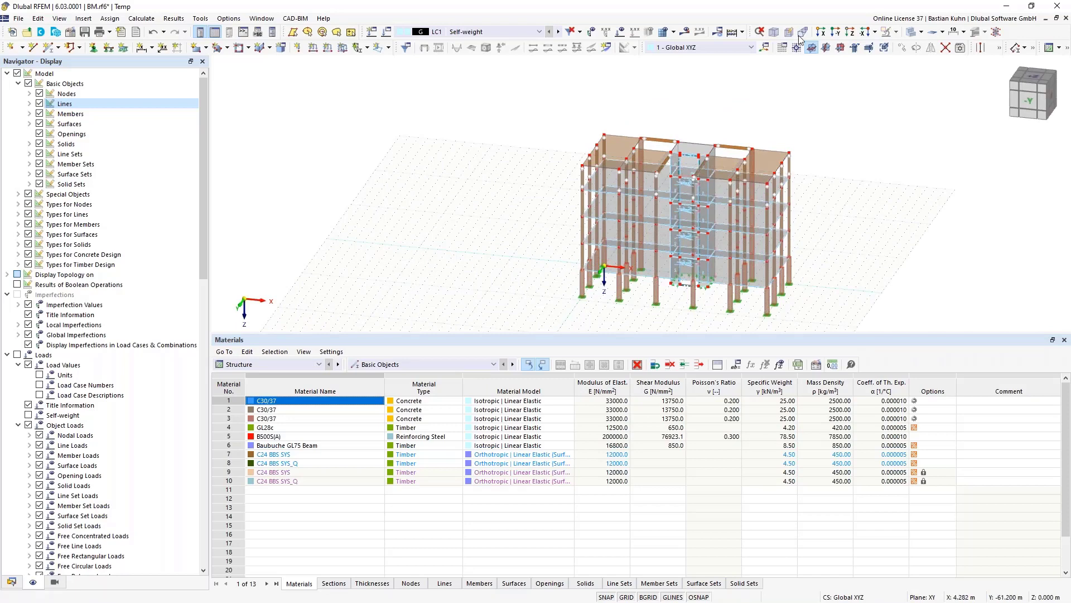
pyautogui.click(836, 32)
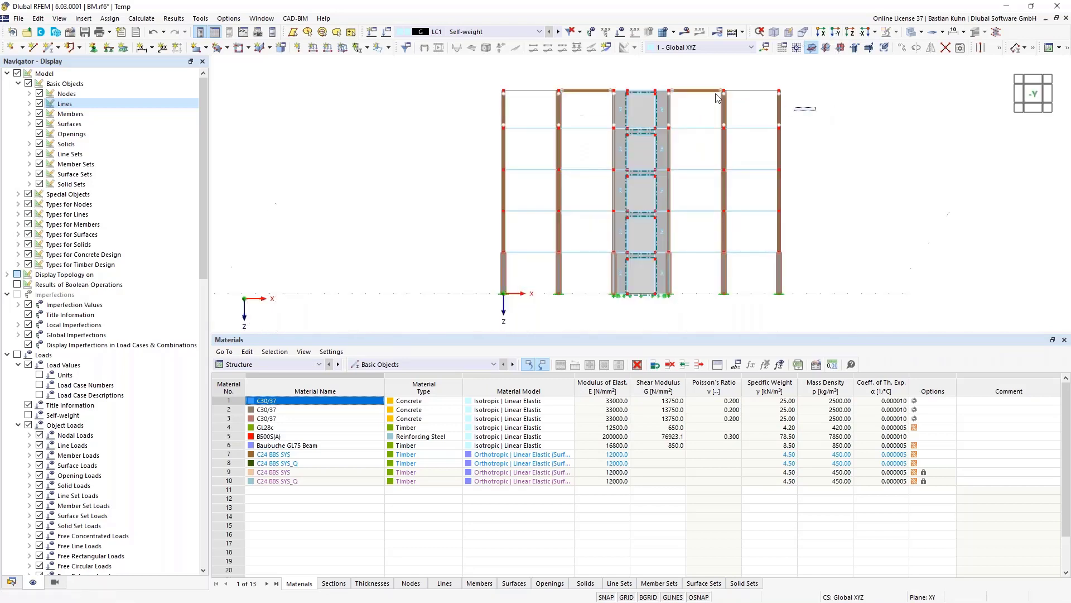
pyautogui.moveTo(817, 111); pyautogui.dragTo(455, 72)
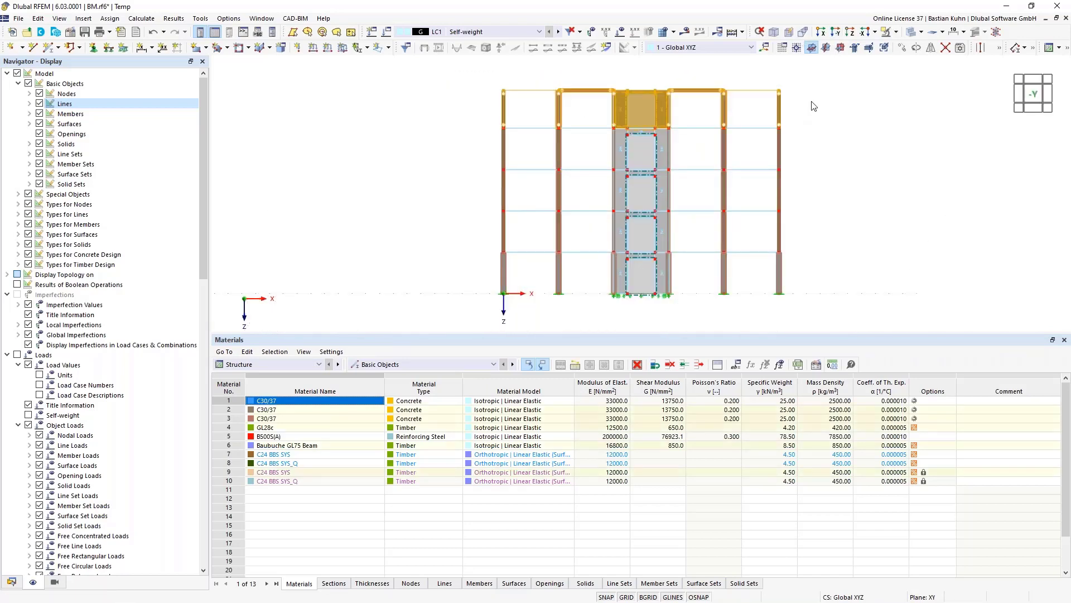
pyautogui.click(899, 48)
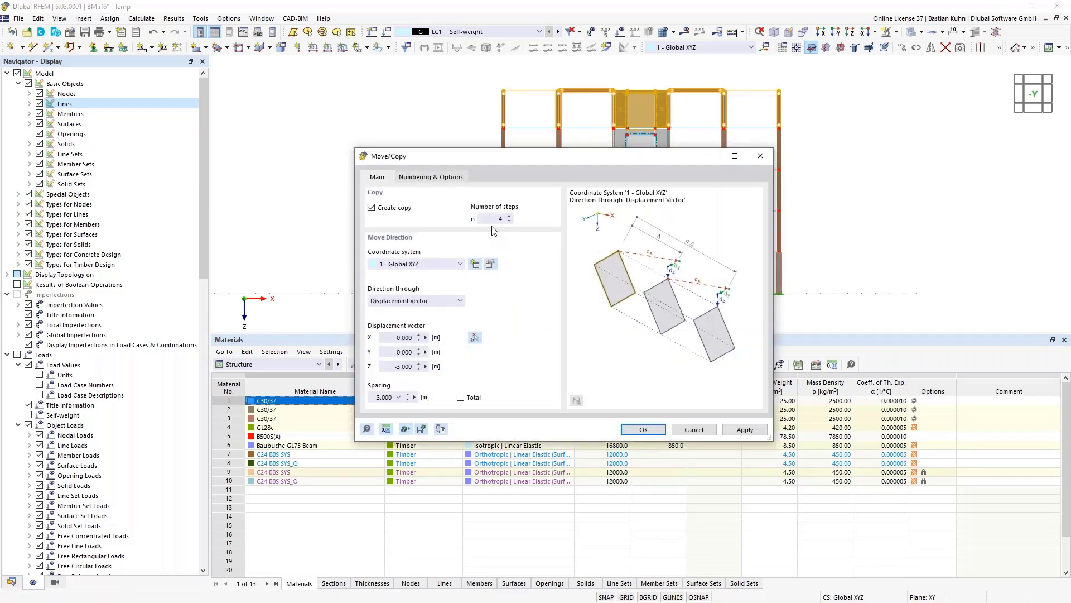
# - Set the Move/Copy to 1 step and start entering a Z displacement of -2.75 m
pyautogui.write('1')
pyautogui.moveTo(393, 366); pyautogui.dragTo(439, 373)
pyautogui.write('-2,75')
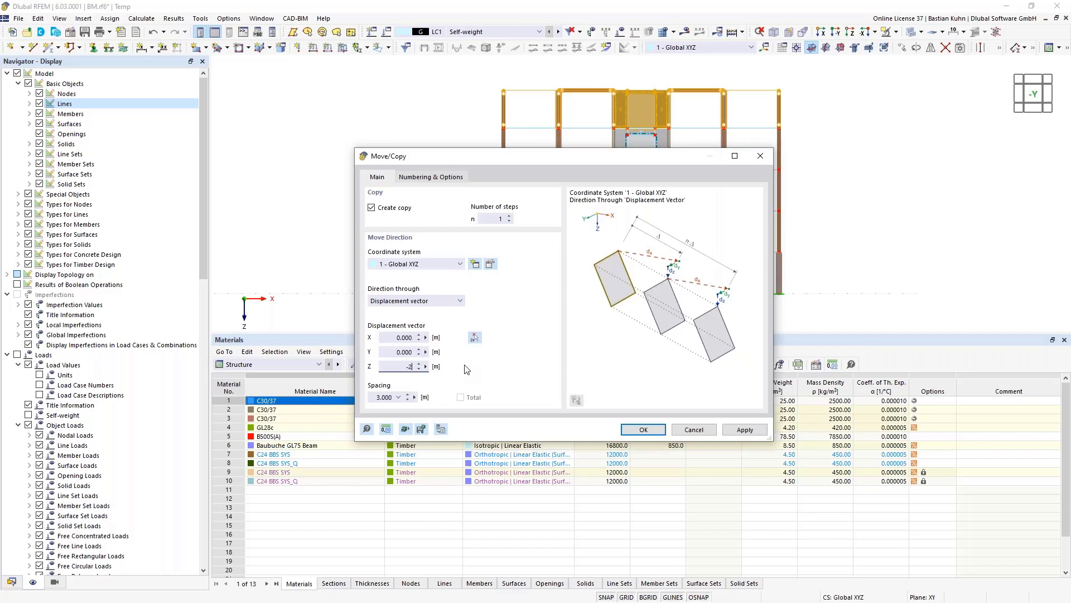
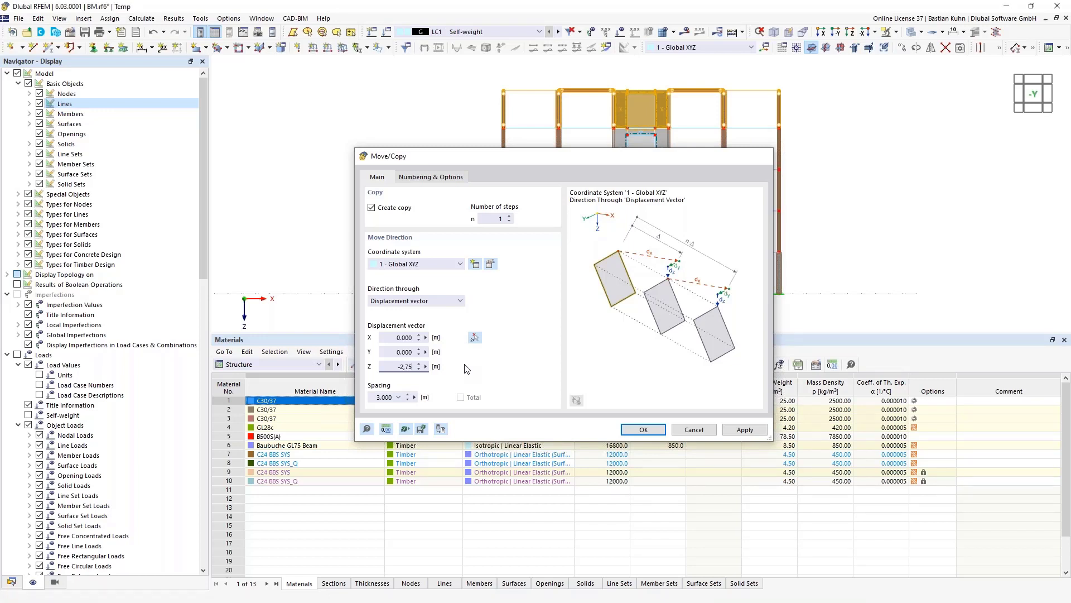
# - Create the storey copy at Z = -2.75 m and delete the new top storey's core walls and lines
pyautogui.press('Return')
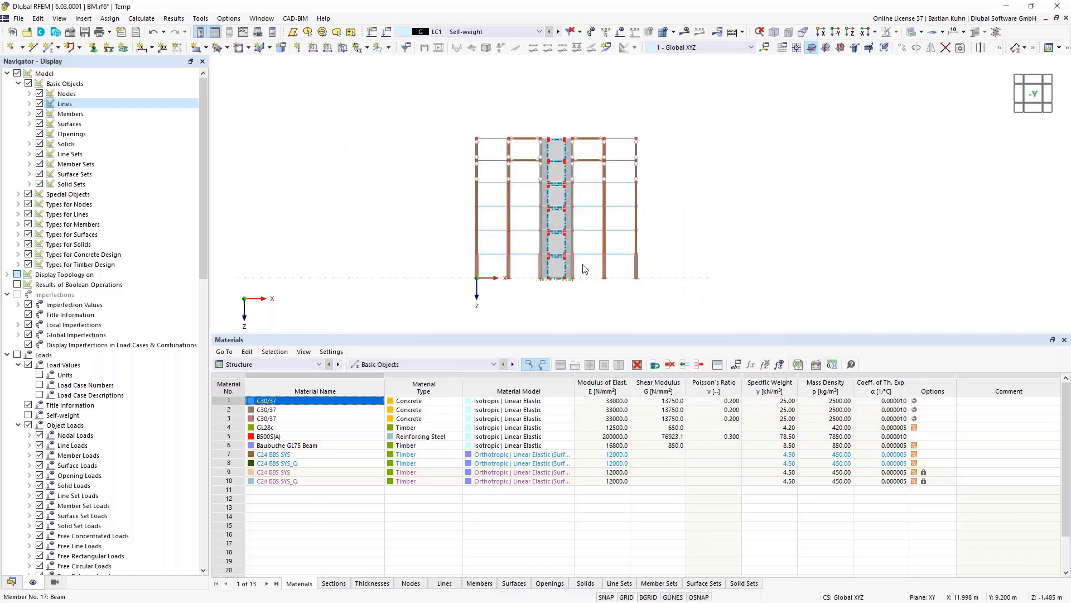
pyautogui.keyDown('ctrl'); pyautogui.moveTo(582, 265); pyautogui.dragTo(597, 276, button='middle'); pyautogui.keyUp('ctrl')
pyautogui.scroll(6, 556, 134)
pyautogui.moveTo(579, 110); pyautogui.dragTo(527, 173)
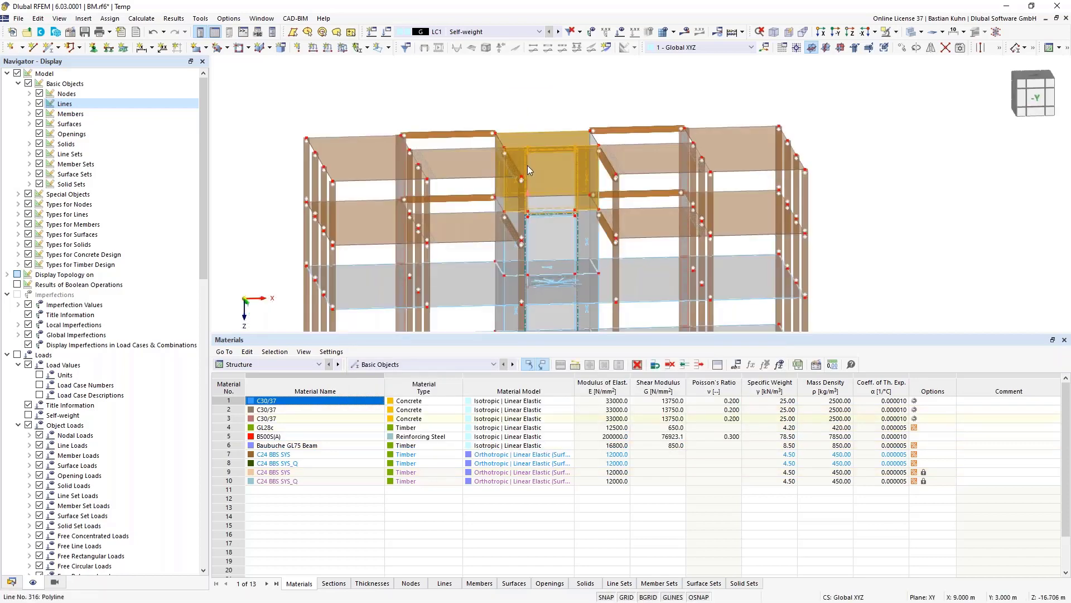
pyautogui.press('Delete')
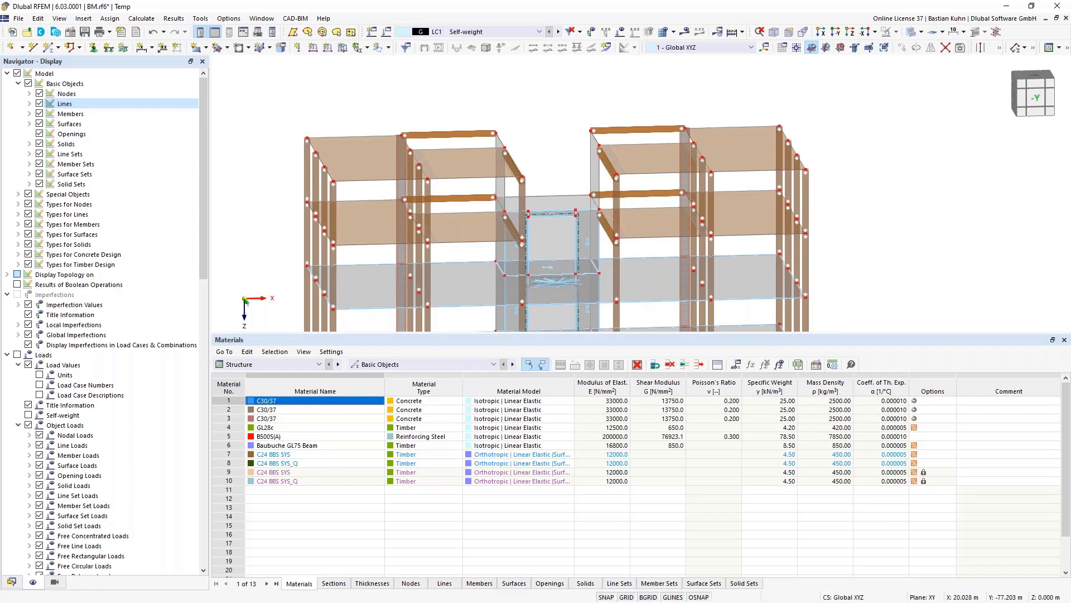
pyautogui.moveTo(564, 145); pyautogui.dragTo(557, 169, button='middle')
# - Start a new rectangular surface with thickness 1 - Uniform 300 mm C30/37
pyautogui.click(557, 169)
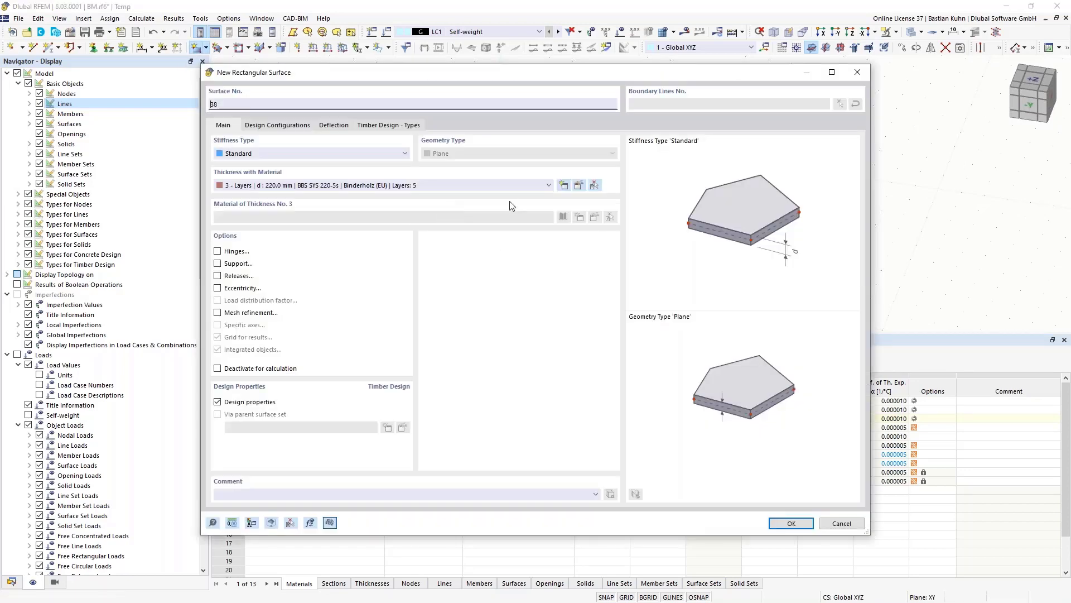
pyautogui.click(508, 186)
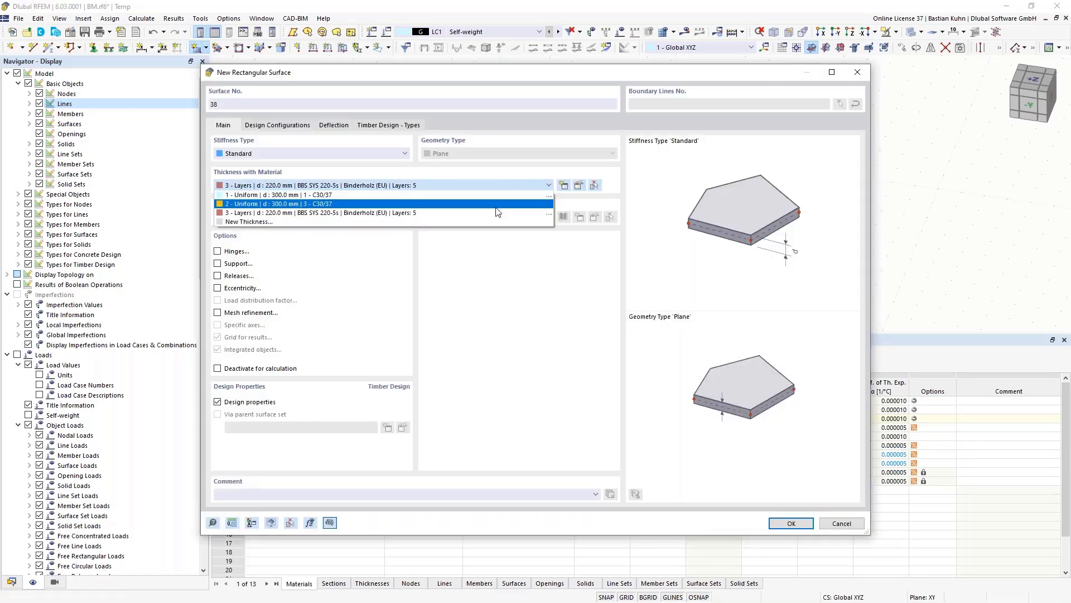
pyautogui.click(491, 195)
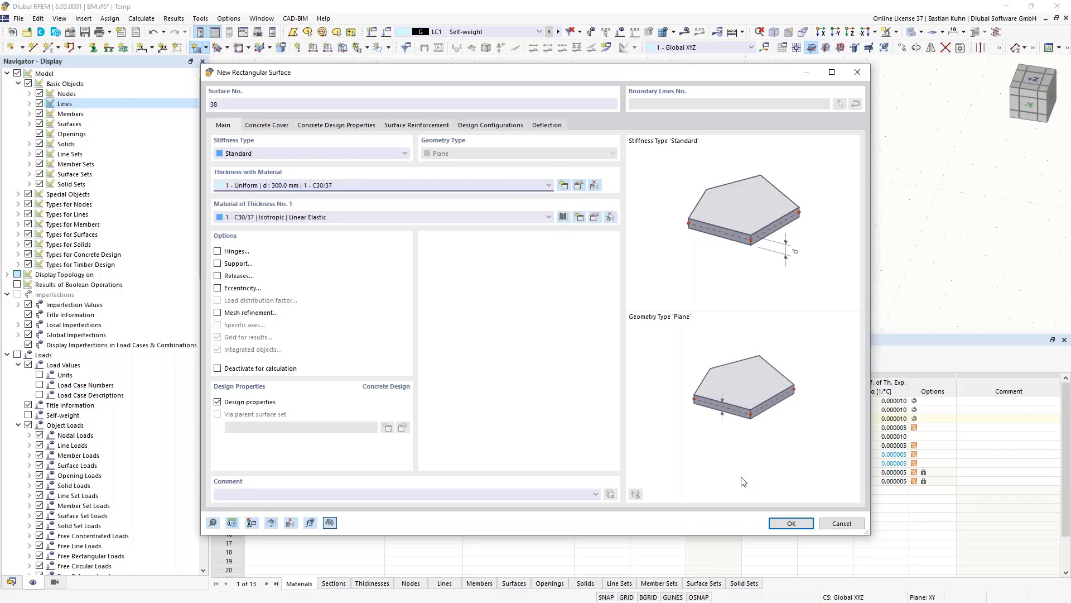
pyautogui.click(777, 527)
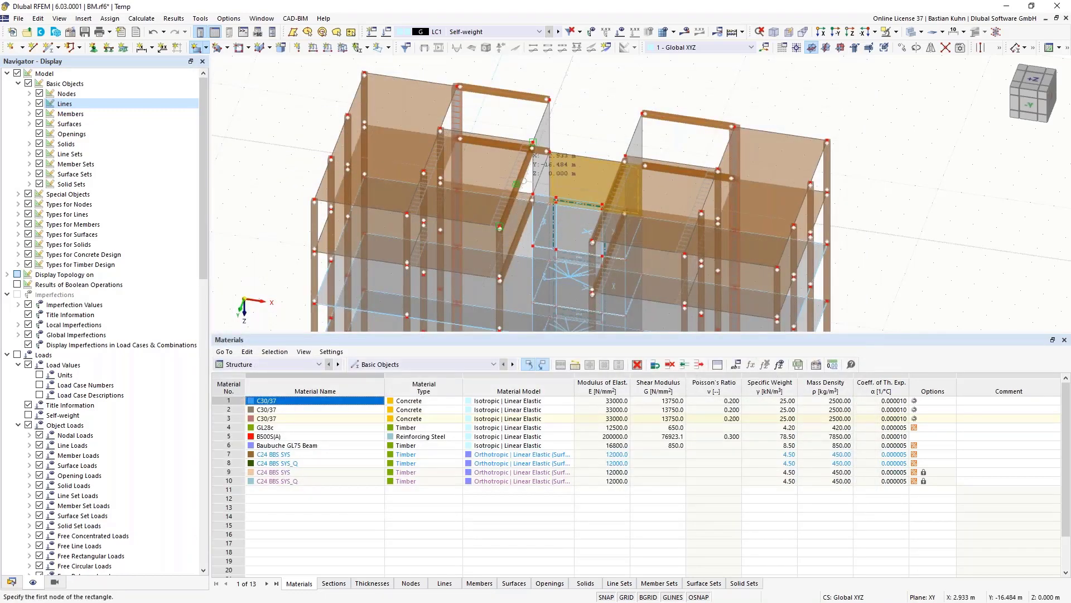
# - Draw the slab's two corners over the former core opening, then view the building from another side
pyautogui.click(549, 151)
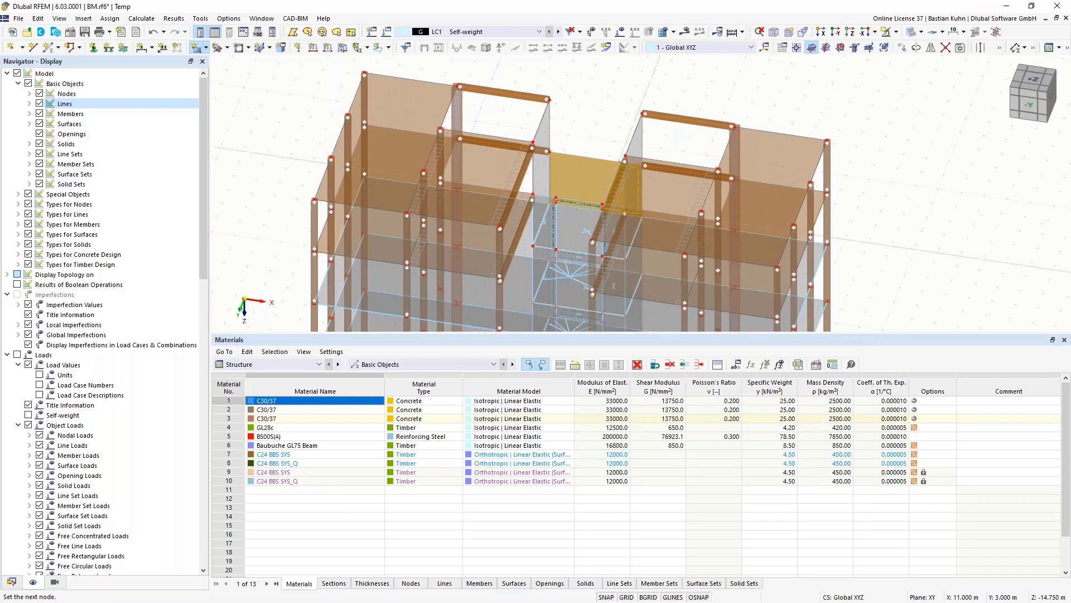
pyautogui.click(614, 205)
pyautogui.press('Escape')
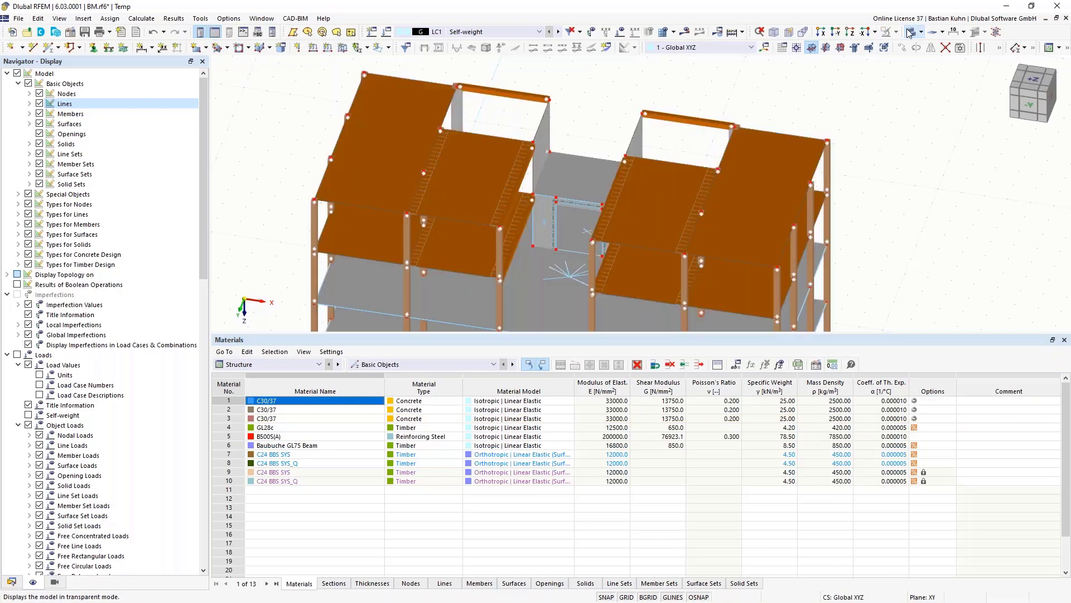
pyautogui.scroll(-3, 893, 199)
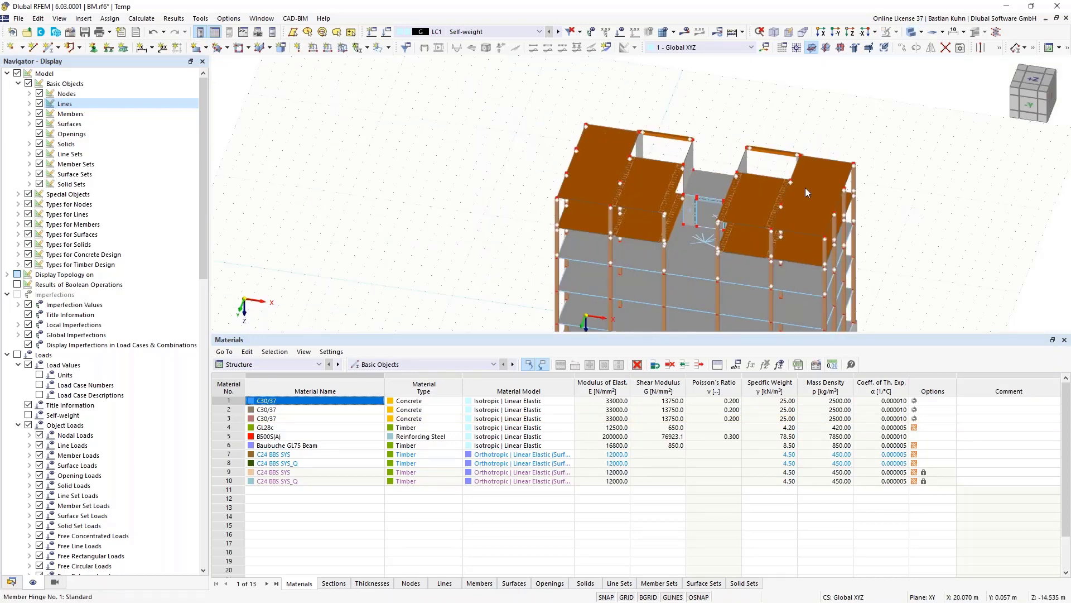
pyautogui.moveTo(790, 126); pyautogui.dragTo(631, 109, button='middle')
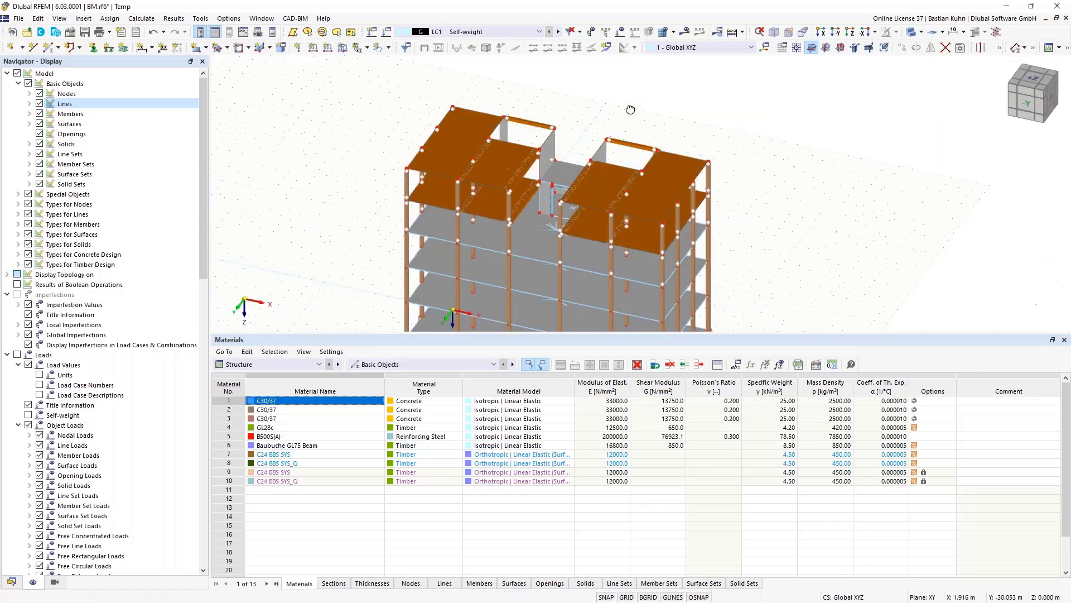
pyautogui.scroll(-3, 630, 109)
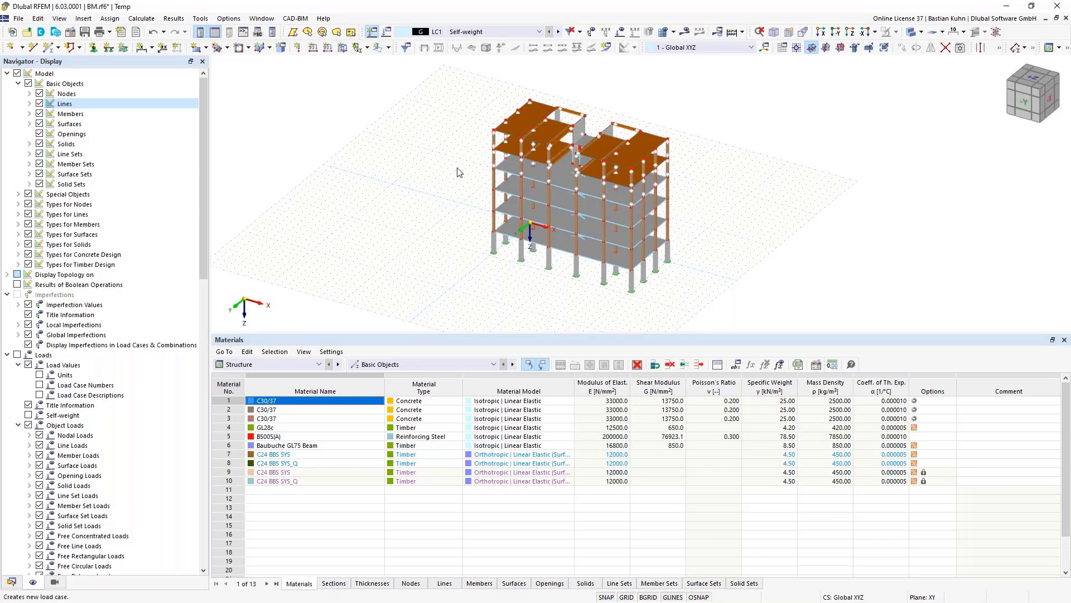
# - Add LC2 as imposed load category A and LC3 as snow H <= 1000 m
pyautogui.click(371, 32)
pyautogui.click(424, 269)
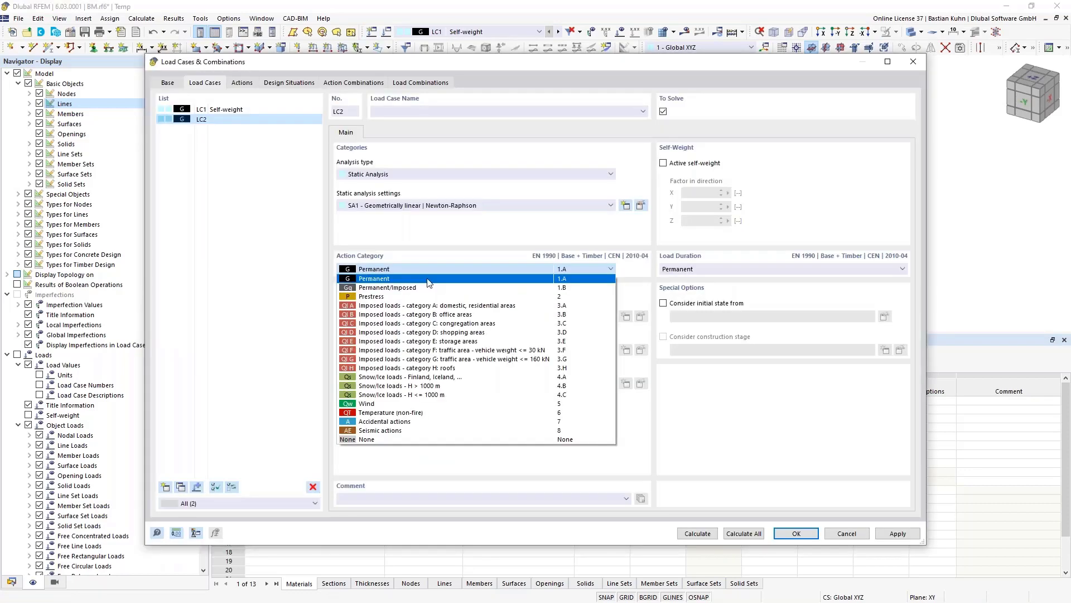
pyautogui.click(425, 306)
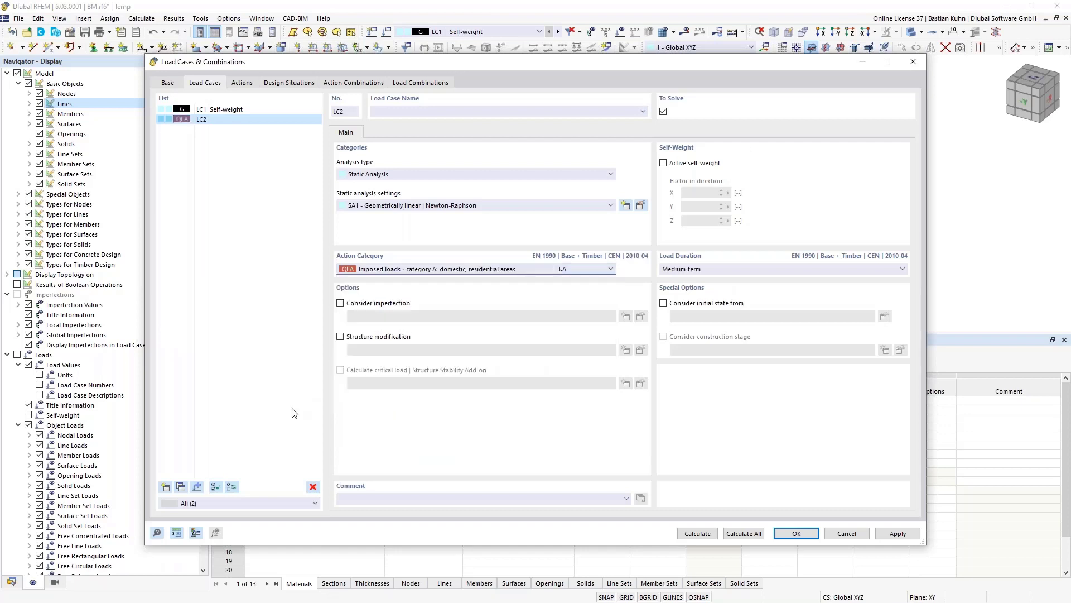
pyautogui.click(165, 487)
pyautogui.click(399, 270)
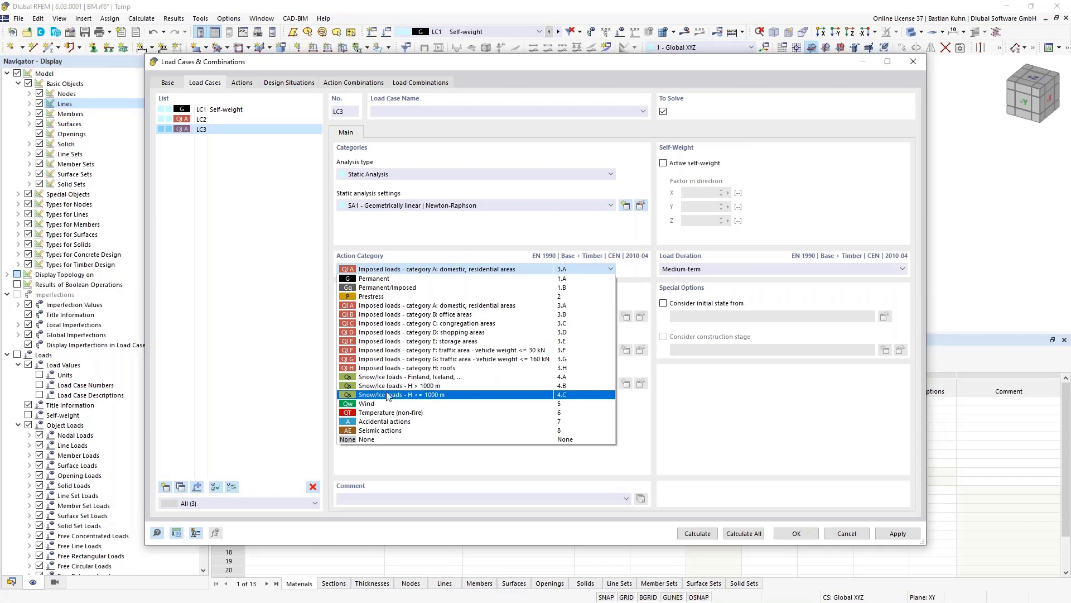
pyautogui.click(388, 395)
# - Add LC4 as a Wind load case, confirm, and switch back to LC1 Self-weight
pyautogui.click(166, 487)
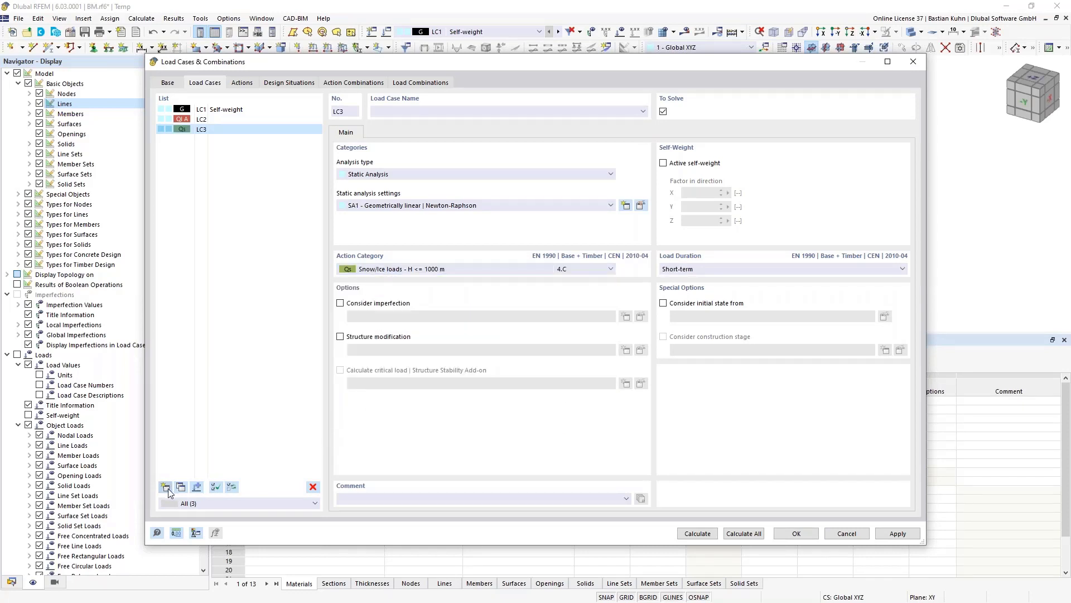
pyautogui.click(413, 270)
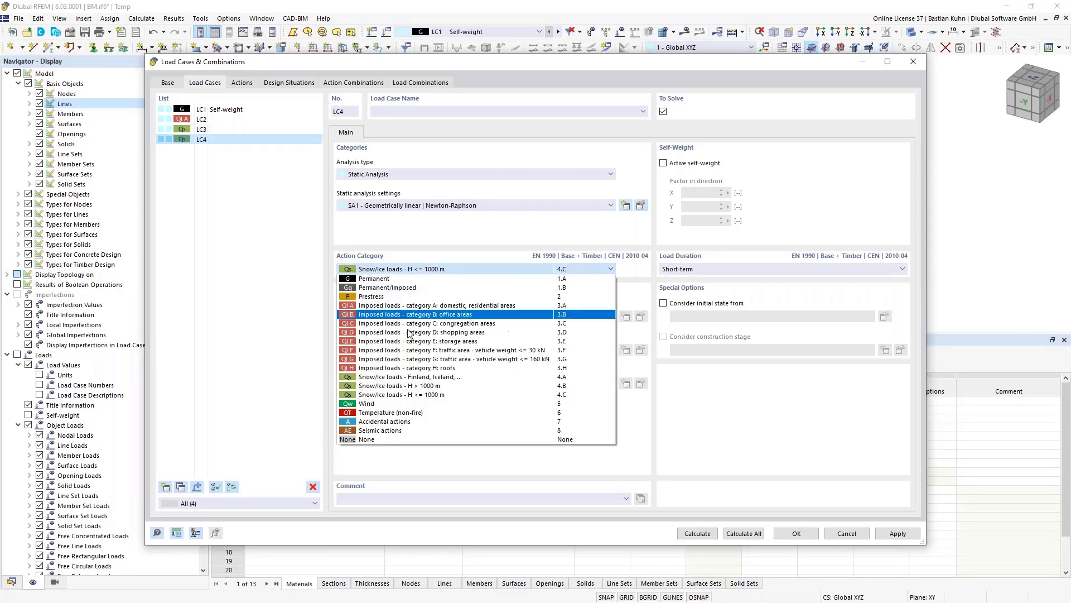
pyautogui.click(399, 400)
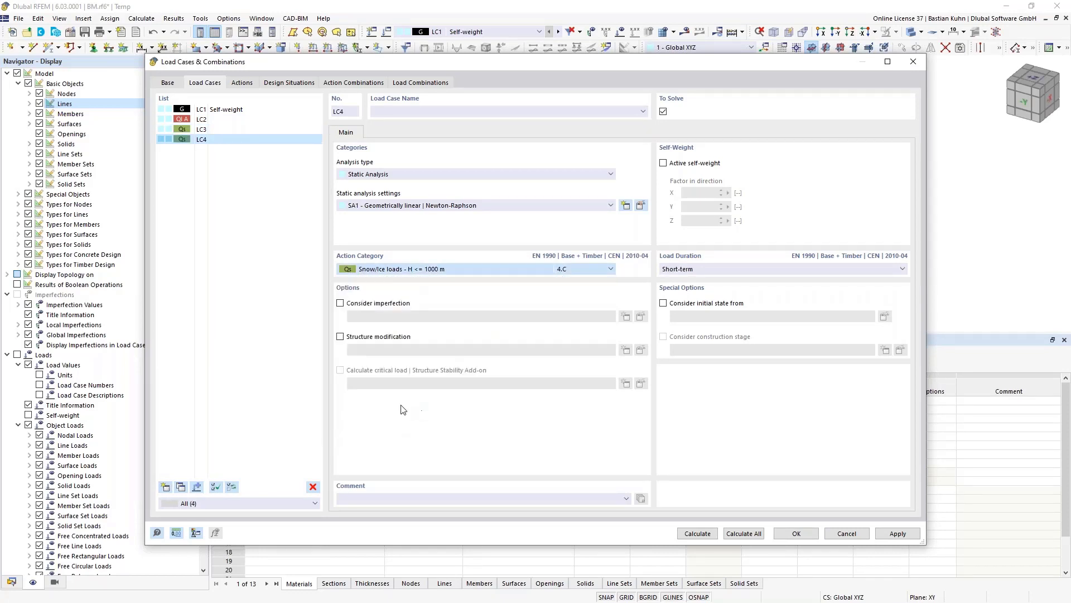
pyautogui.click(796, 534)
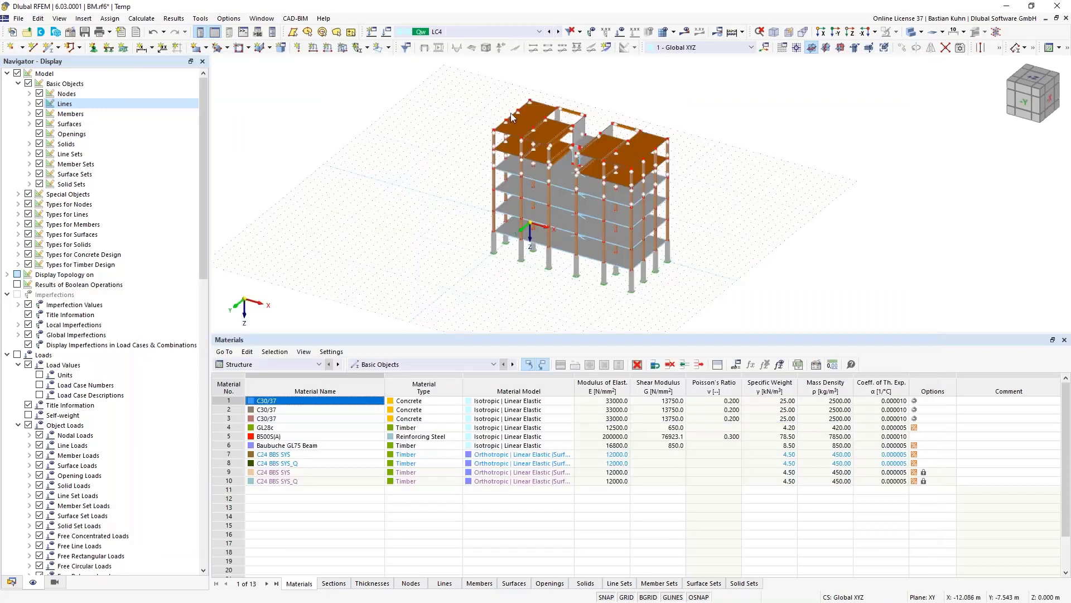
pyautogui.click(523, 34)
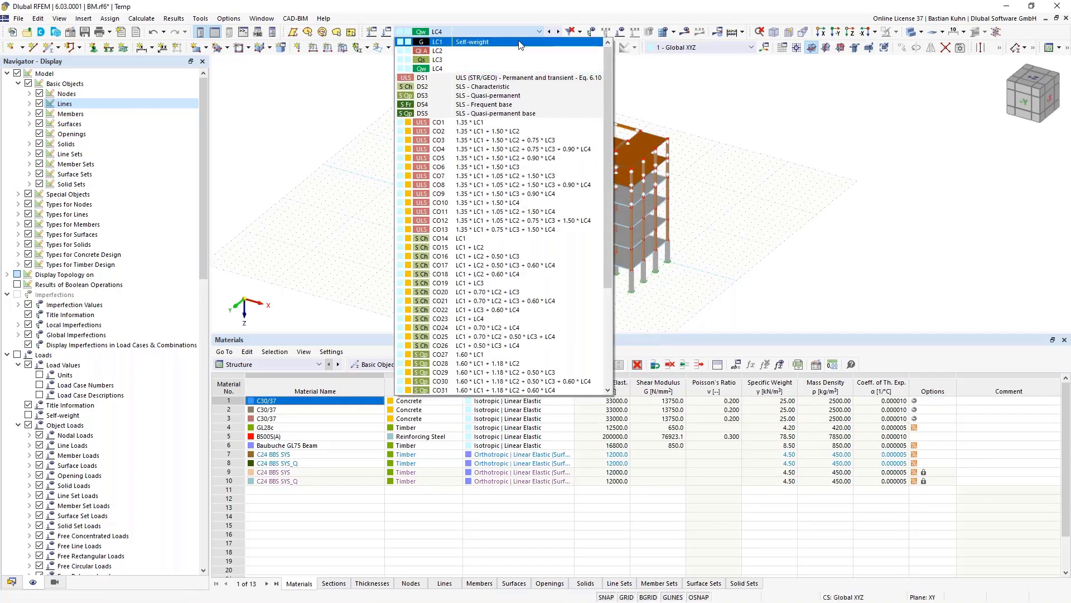
pyautogui.click(518, 44)
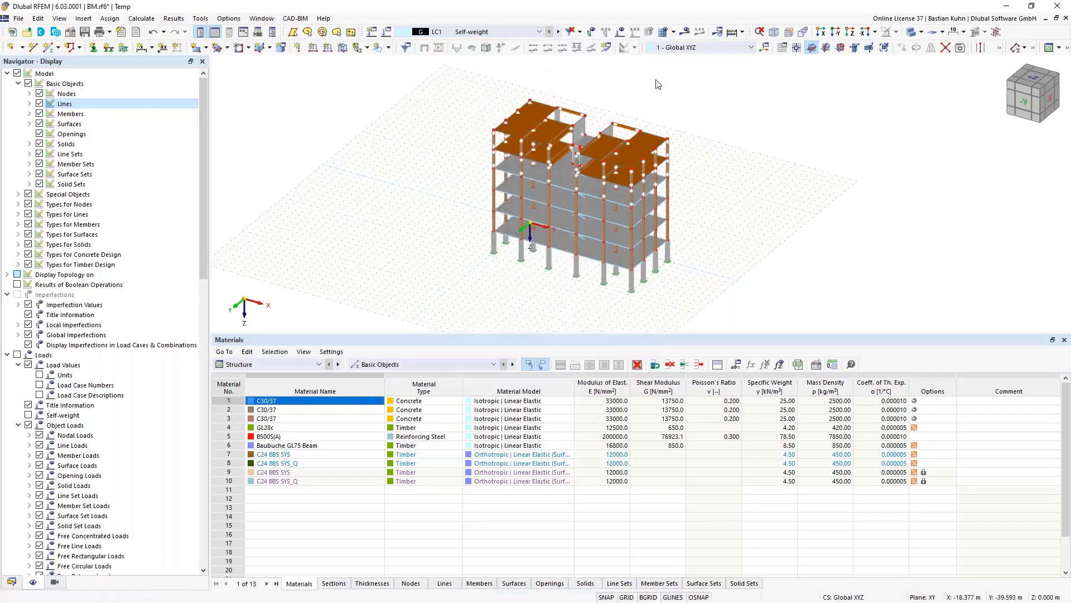
pyautogui.click(836, 33)
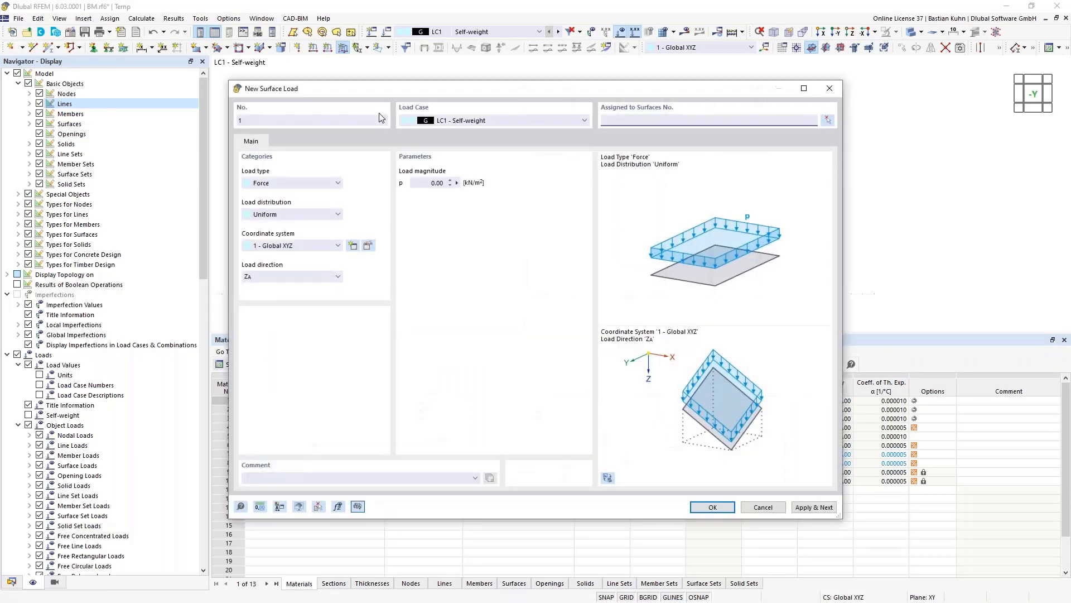
# - Load the slabs of all six floor levels in LC1 with a uniform 1 kN/m² surface load
pyautogui.click(427, 182)
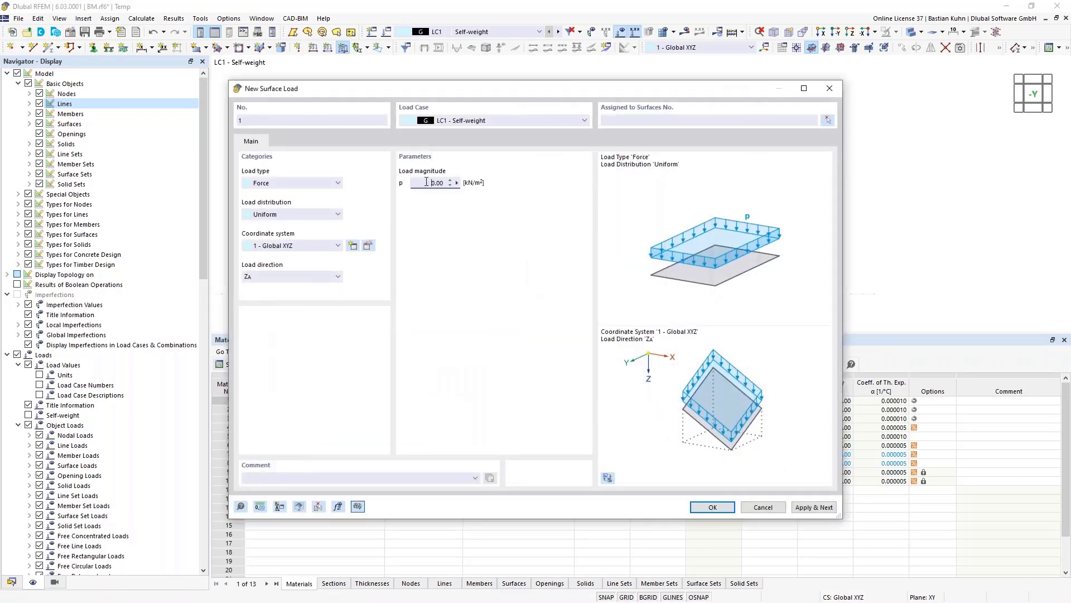
pyautogui.write('1')
pyautogui.click(827, 121)
pyautogui.moveTo(516, 78); pyautogui.dragTo(801, 100)
pyautogui.moveTo(514, 118); pyautogui.dragTo(799, 139)
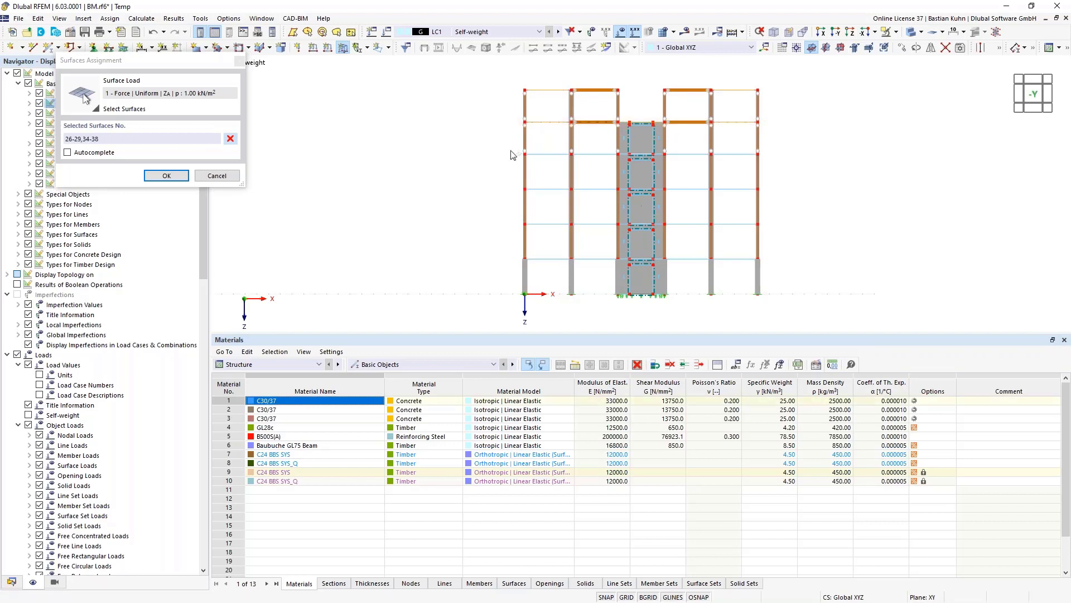
pyautogui.moveTo(510, 149); pyautogui.dragTo(785, 171)
pyautogui.moveTo(522, 187); pyautogui.dragTo(783, 208)
pyautogui.moveTo(514, 223); pyautogui.dragTo(803, 246)
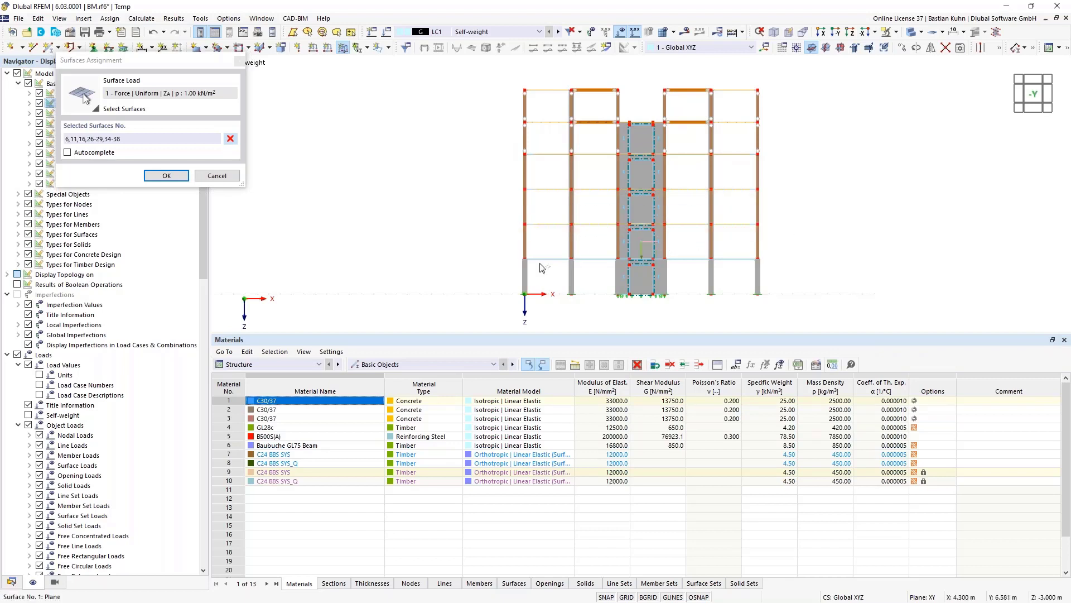
pyautogui.moveTo(514, 255); pyautogui.dragTo(790, 274)
pyautogui.click(167, 176)
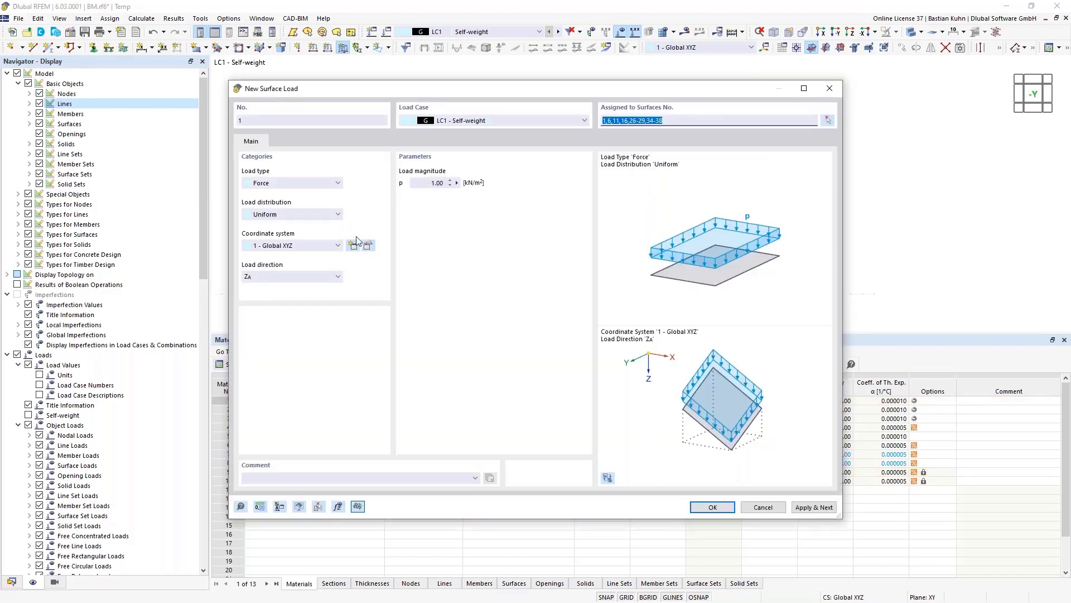
pyautogui.click(813, 507)
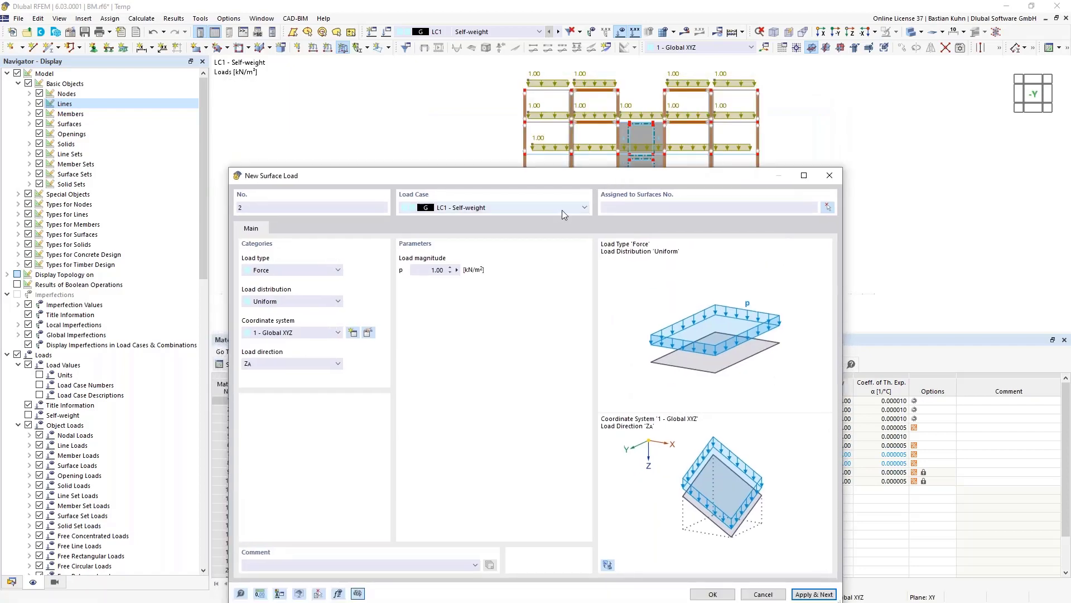
# - Add a 2 kN/m² surface load in LC2 on surfaces 1,6,11,16,26-29,34-38
pyautogui.click(560, 208)
pyautogui.click(552, 226)
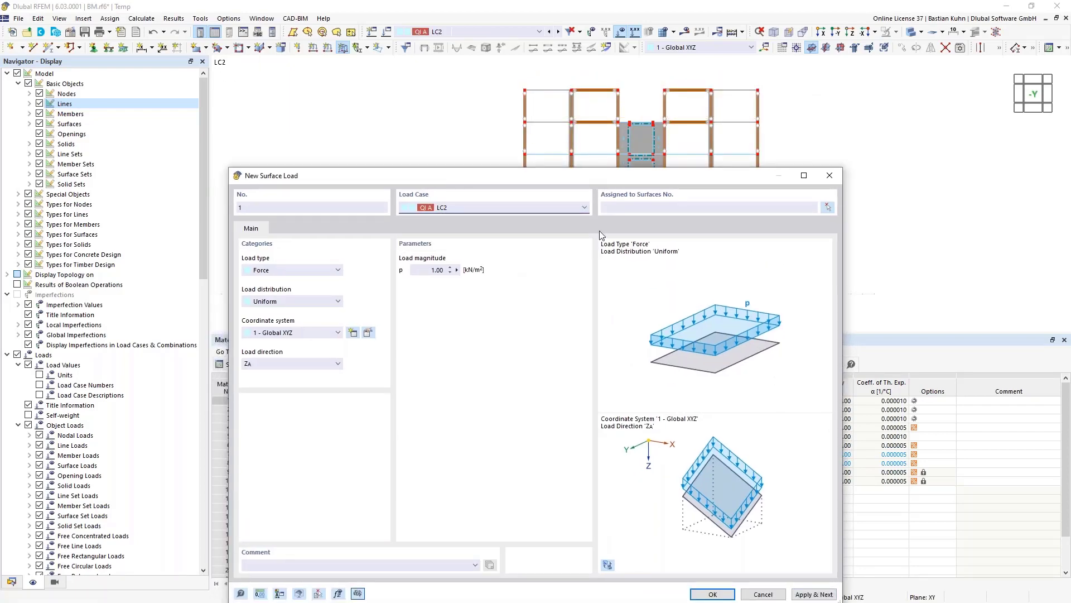
pyautogui.click(616, 209)
pyautogui.write('1,6,11,16,26-29,34-38')
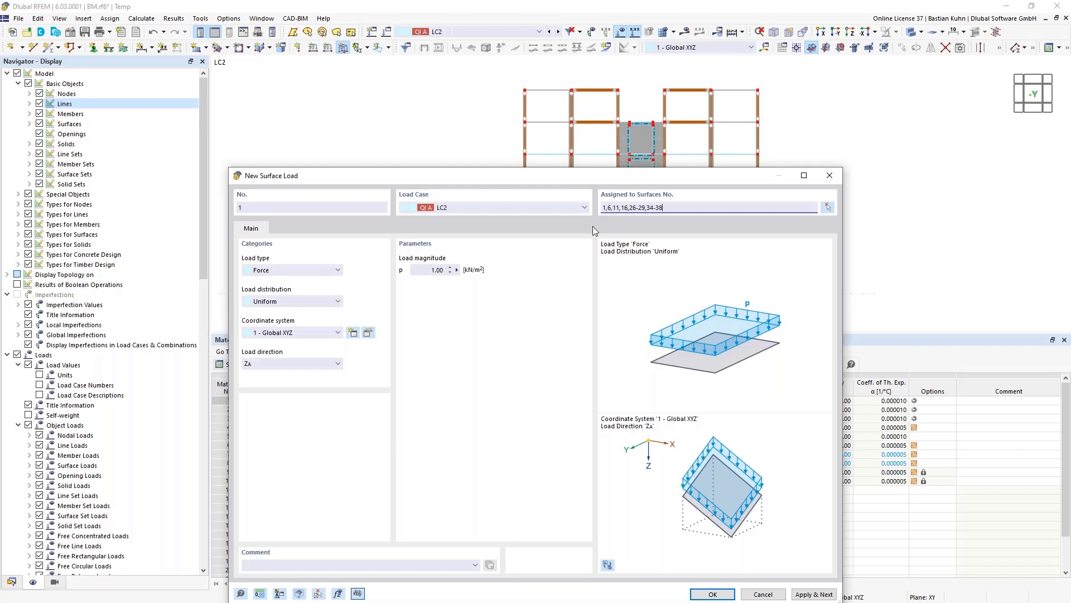
pyautogui.click(428, 271)
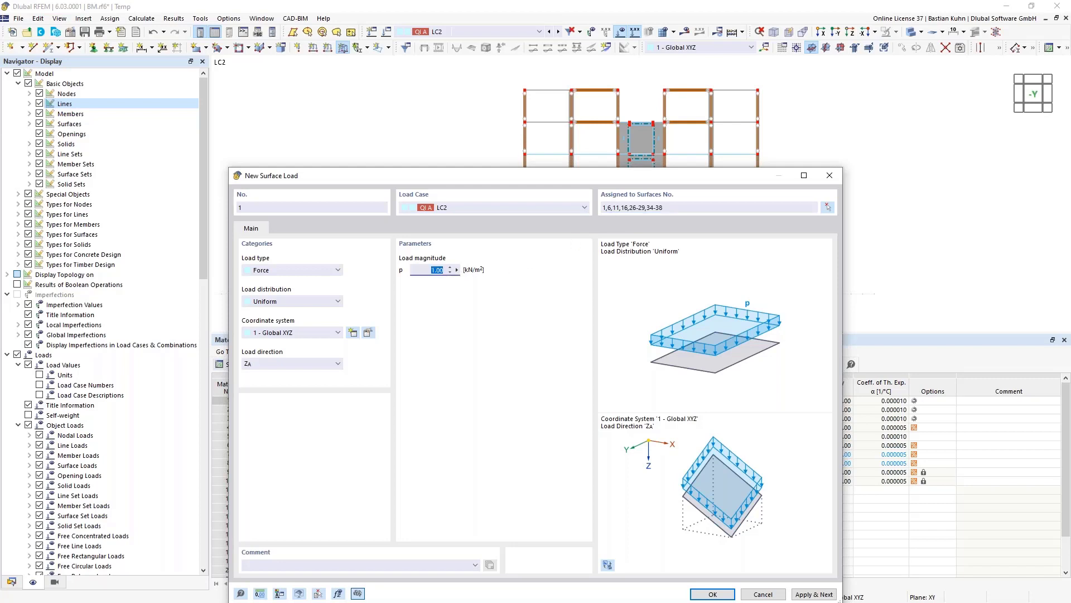
pyautogui.write('2')
pyautogui.click(818, 596)
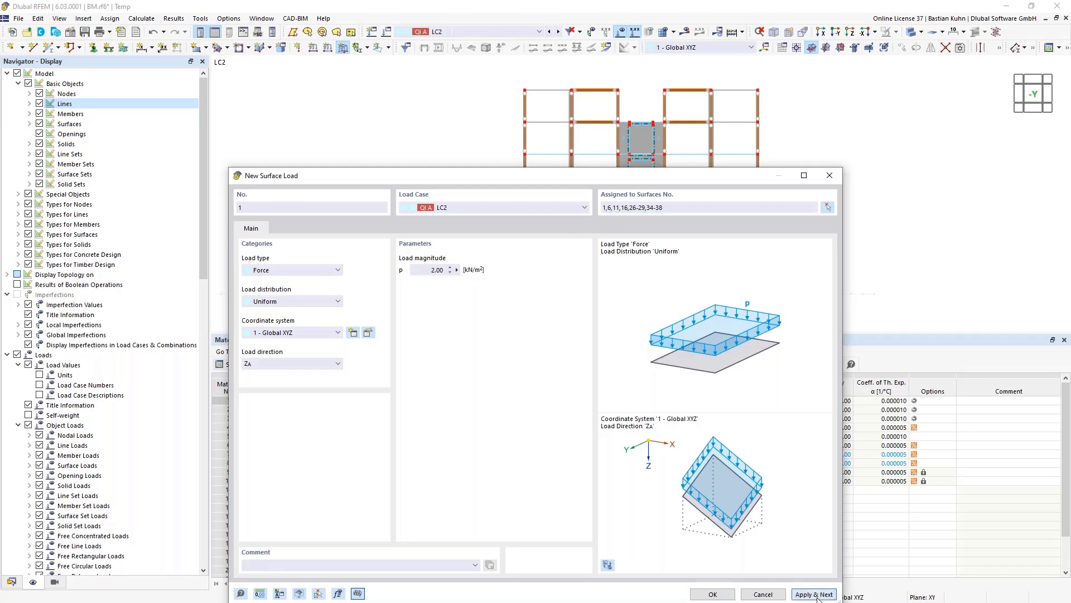
# - Add a 0.85 kN/m² snow load in LC3 on roof surfaces 34-38
pyautogui.click(580, 212)
pyautogui.click(547, 234)
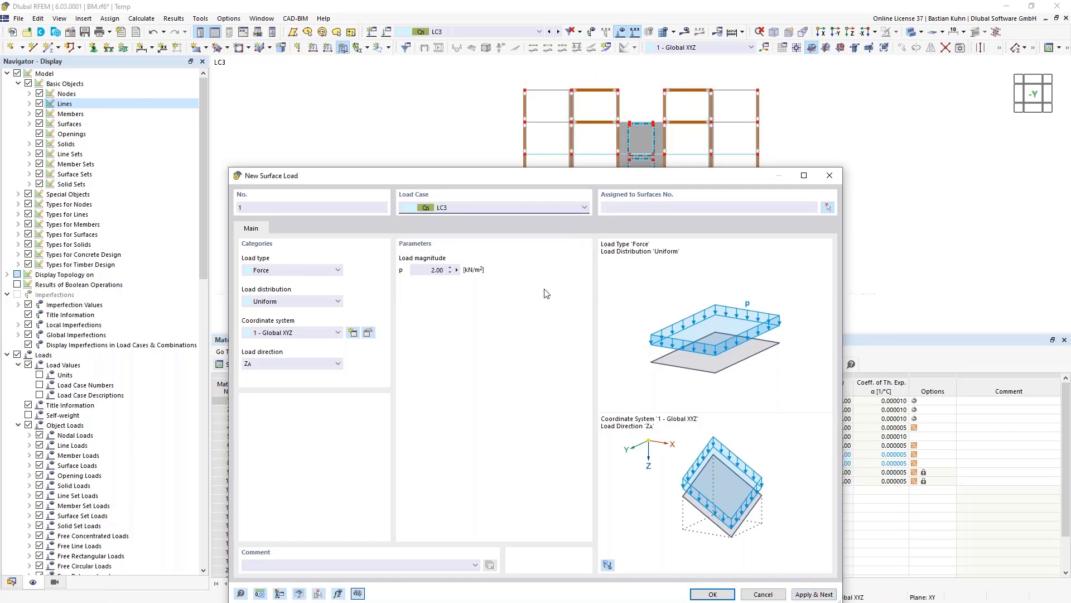
pyautogui.click(829, 208)
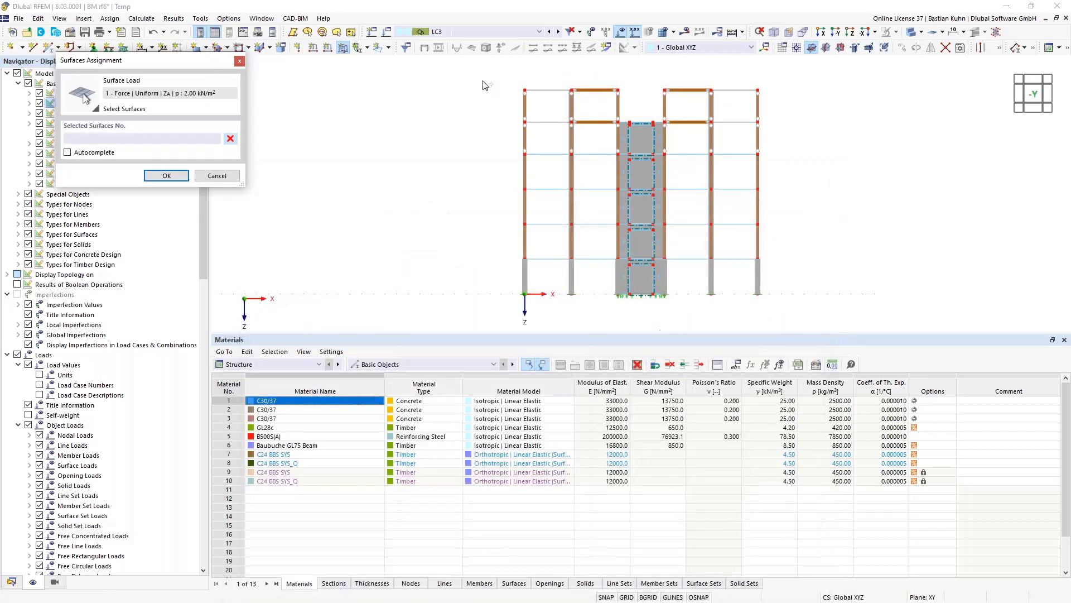
pyautogui.moveTo(482, 77); pyautogui.dragTo(635, 107)
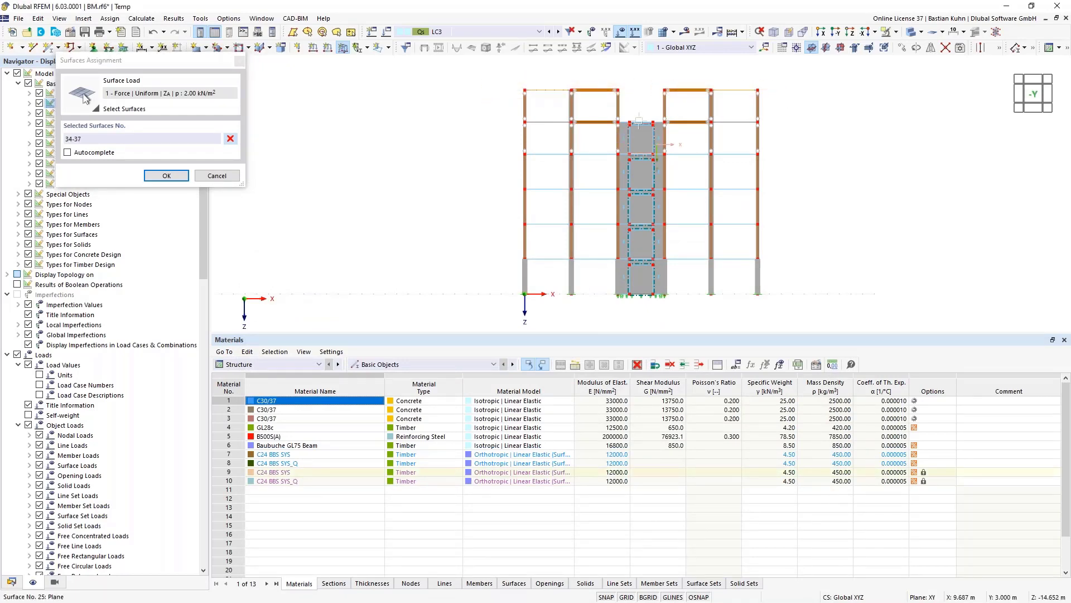
pyautogui.moveTo(631, 130)
pyautogui.mouseDown(button='middle')
pyautogui.moveTo(640, 120)
pyautogui.moveTo(647, 134)
pyautogui.mouseUp(button='middle')
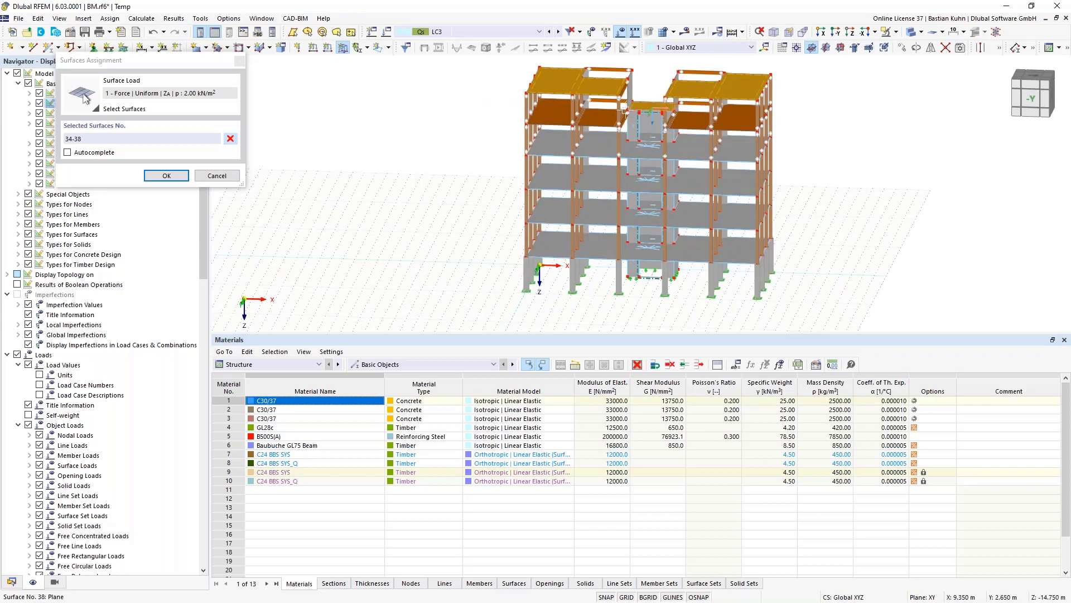
pyautogui.click(167, 175)
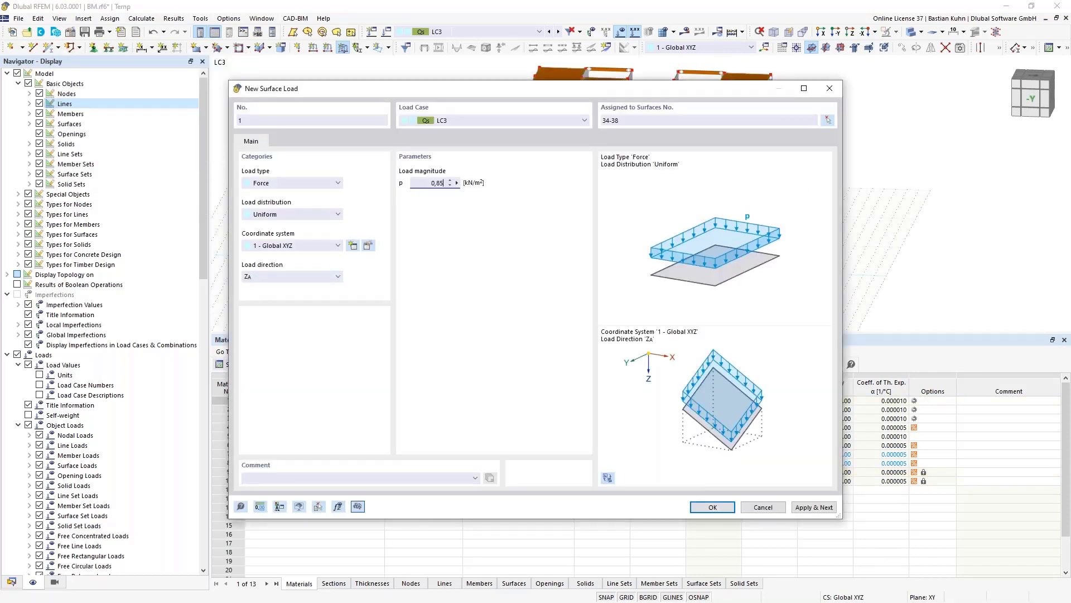
pyautogui.click(701, 507)
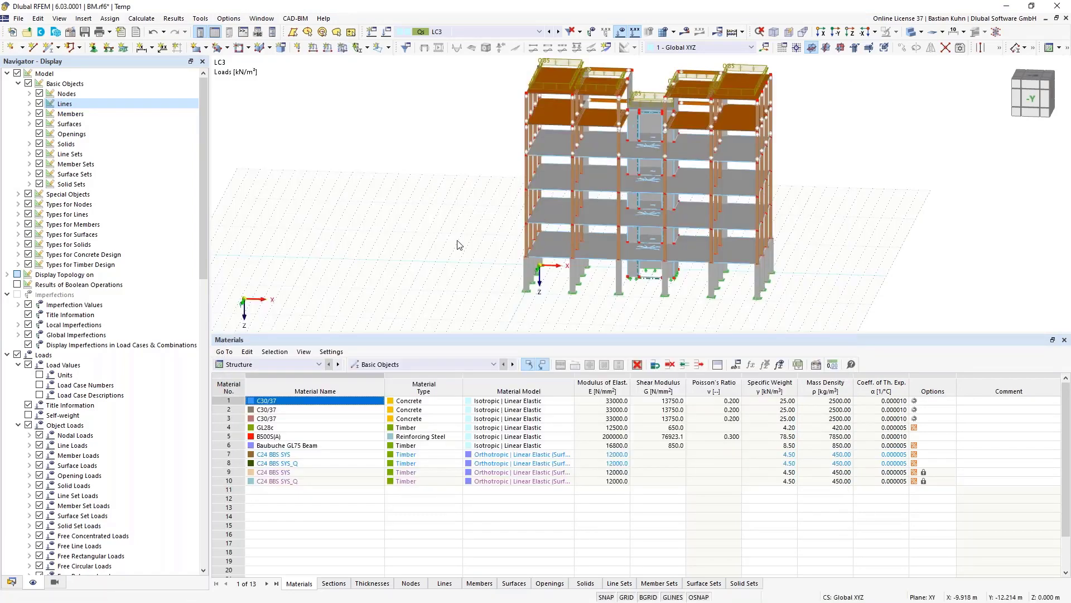
pyautogui.keyDown('ctrl'); pyautogui.moveTo(449, 231); pyautogui.dragTo(396, 234, button='middle'); pyautogui.keyUp('ctrl')
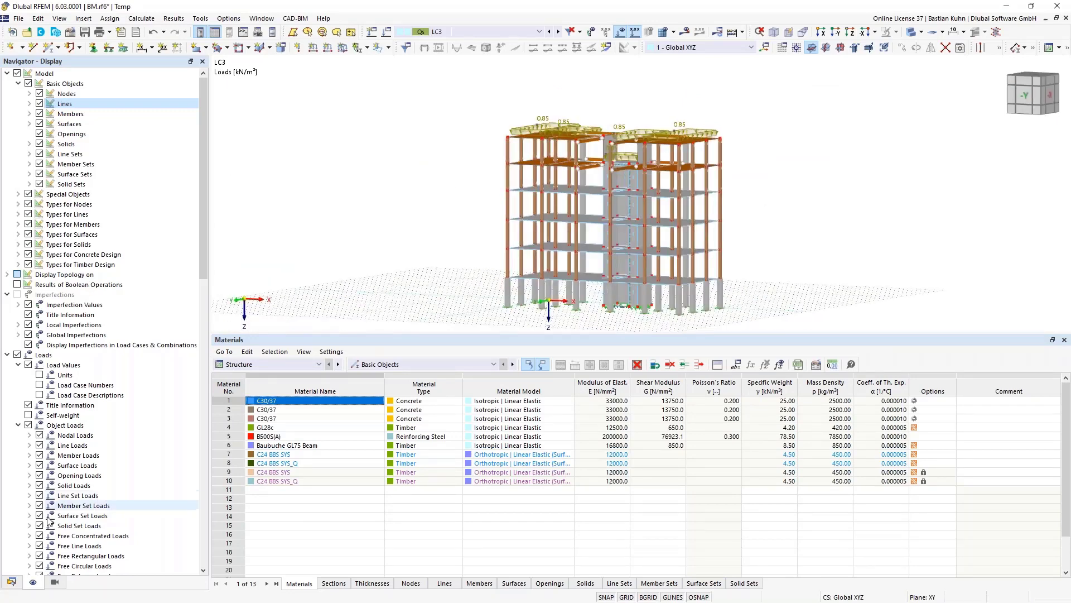
# - Start a new Wind Load wizard from Load Wizards in the Data navigator
pyautogui.click(12, 582)
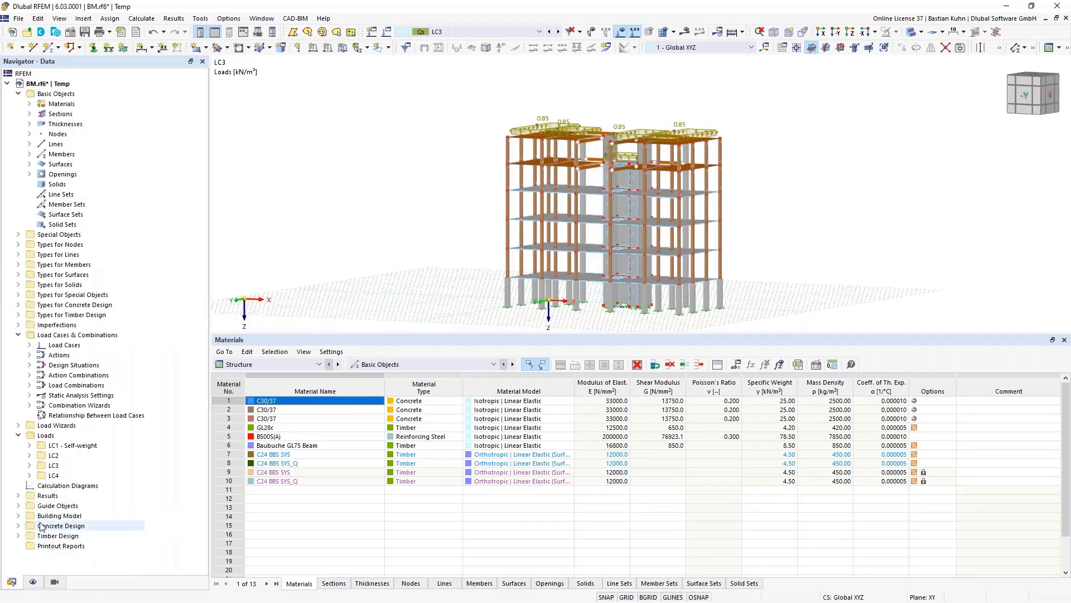
pyautogui.click(18, 426)
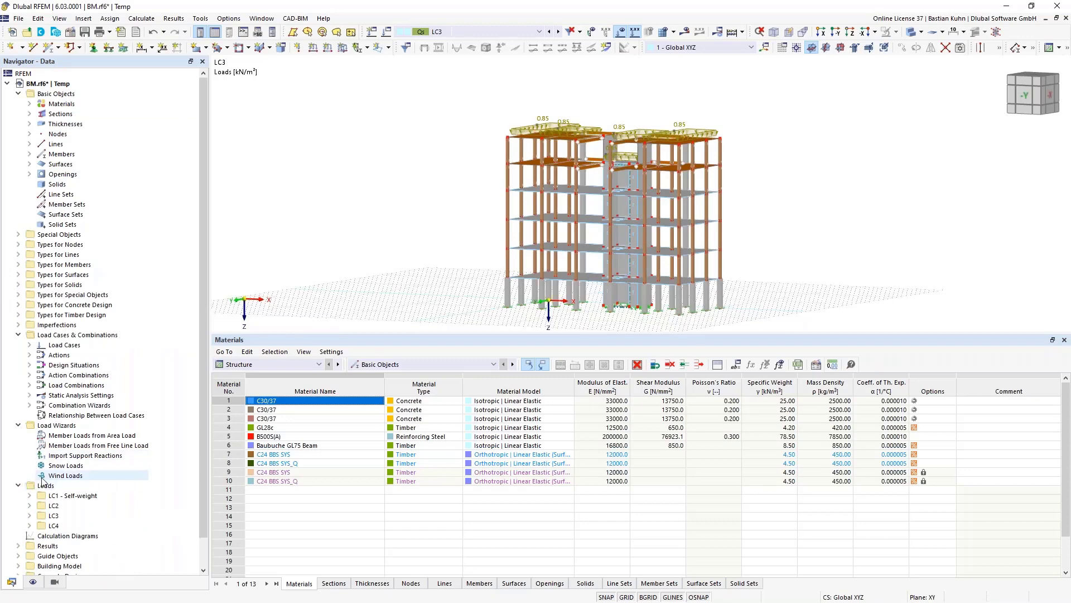
pyautogui.rightClick(62, 475)
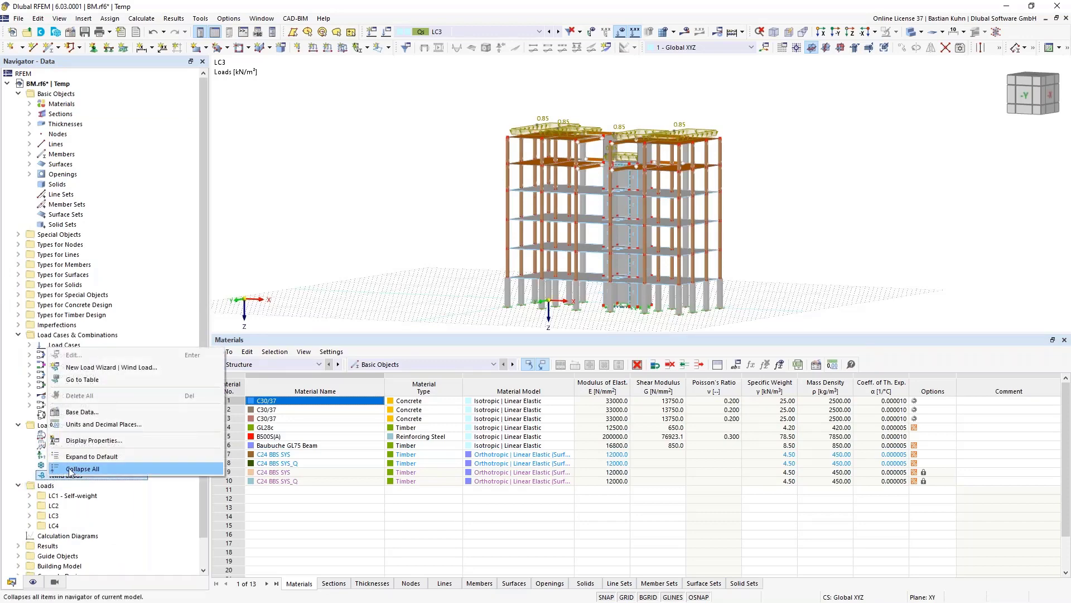
pyautogui.click(91, 370)
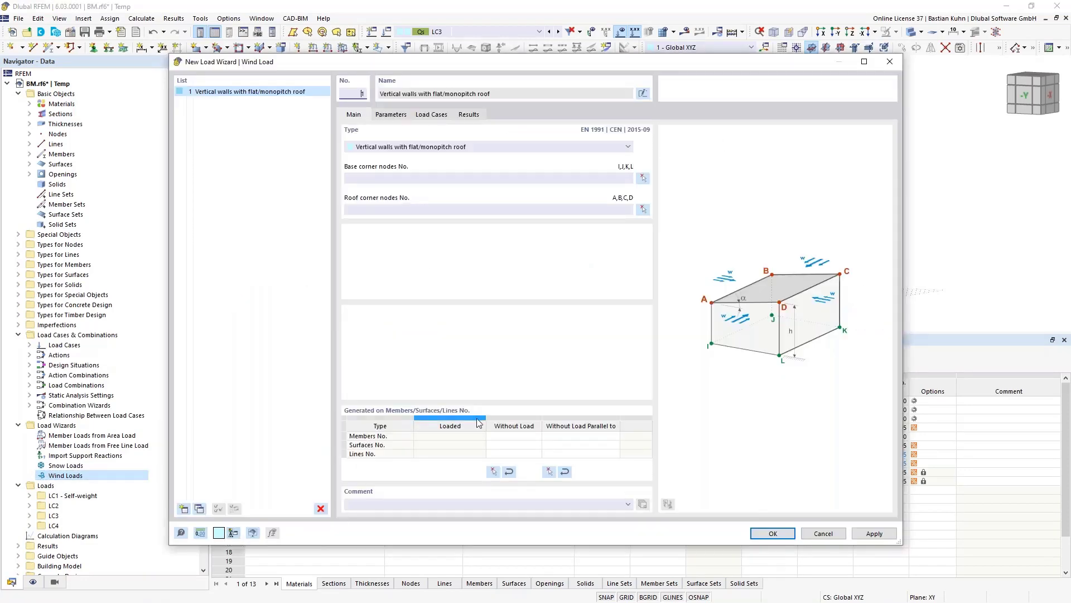
# - Pick base corner nodes 26, 27, 28 and 25 for the wind wizard
pyautogui.click(643, 178)
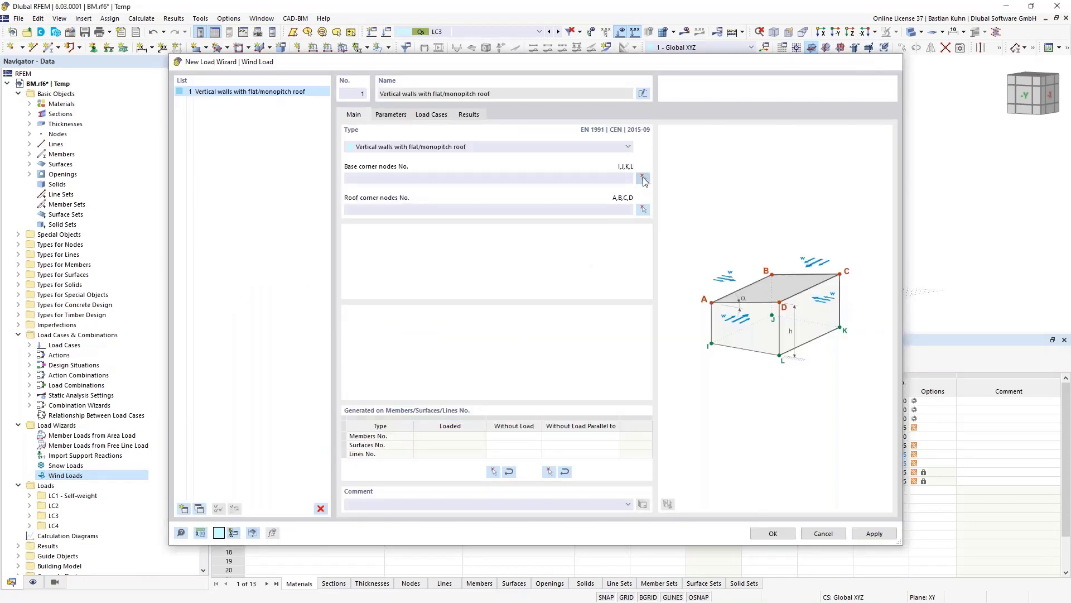
pyautogui.click(508, 305)
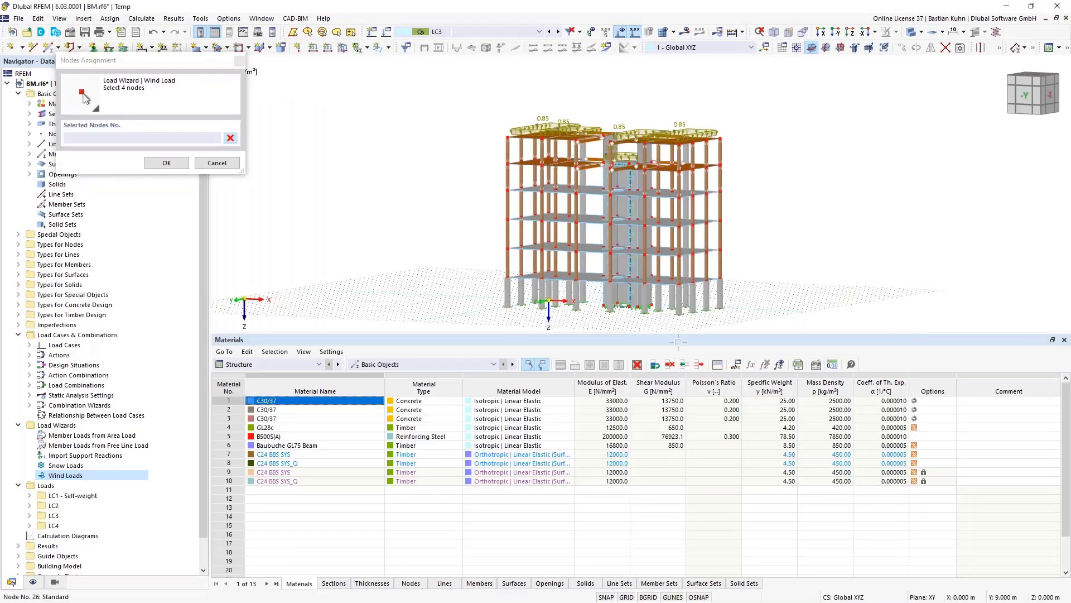
pyautogui.click(680, 315)
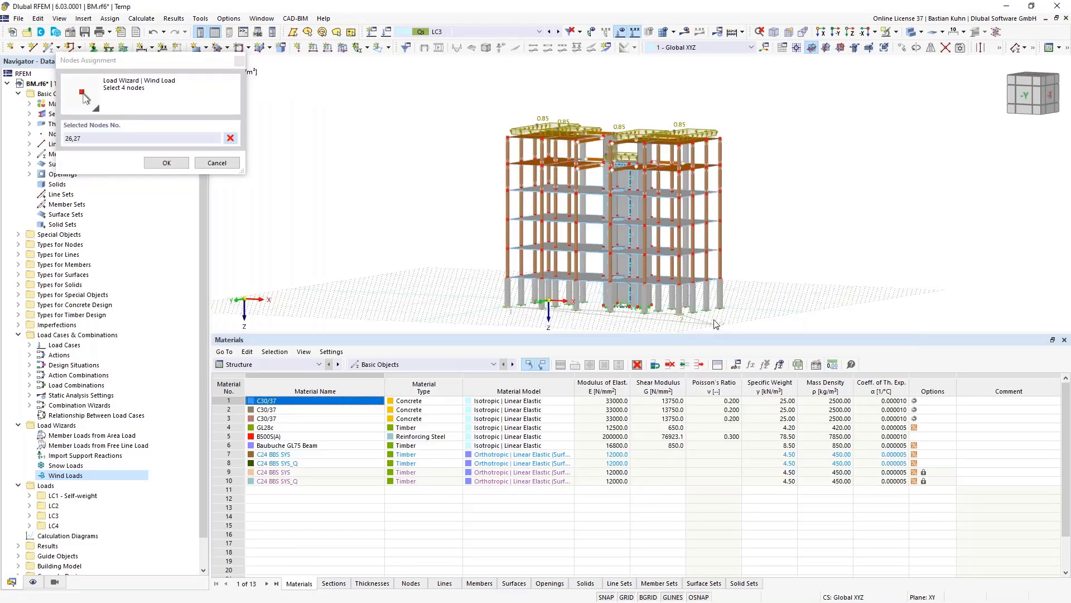
pyautogui.click(721, 307)
pyautogui.moveTo(691, 322); pyautogui.dragTo(788, 296, button='middle')
pyautogui.scroll(5, 553, 244)
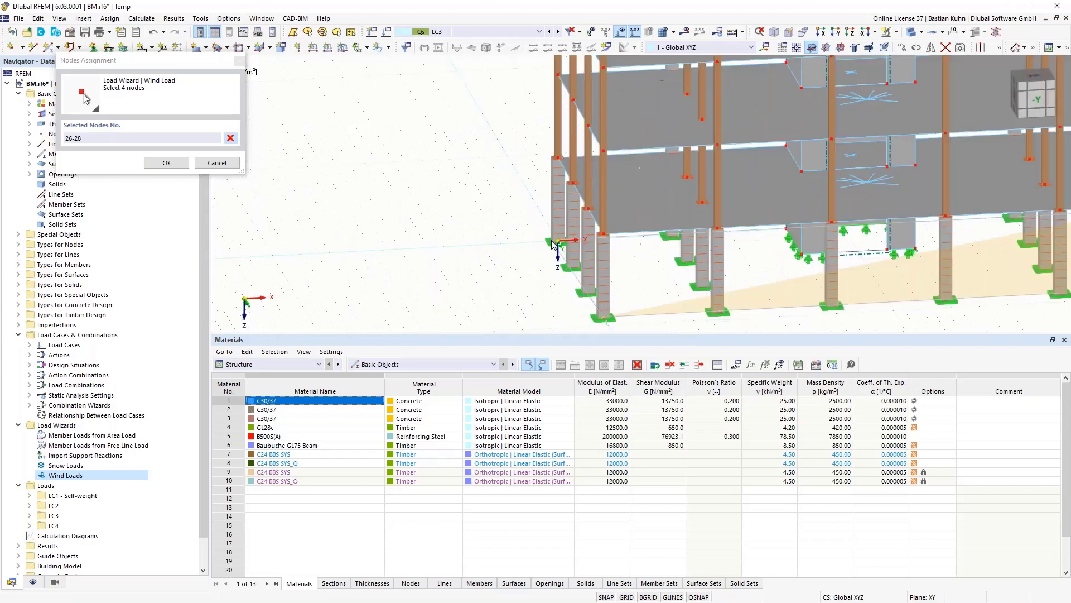
pyautogui.click(558, 241)
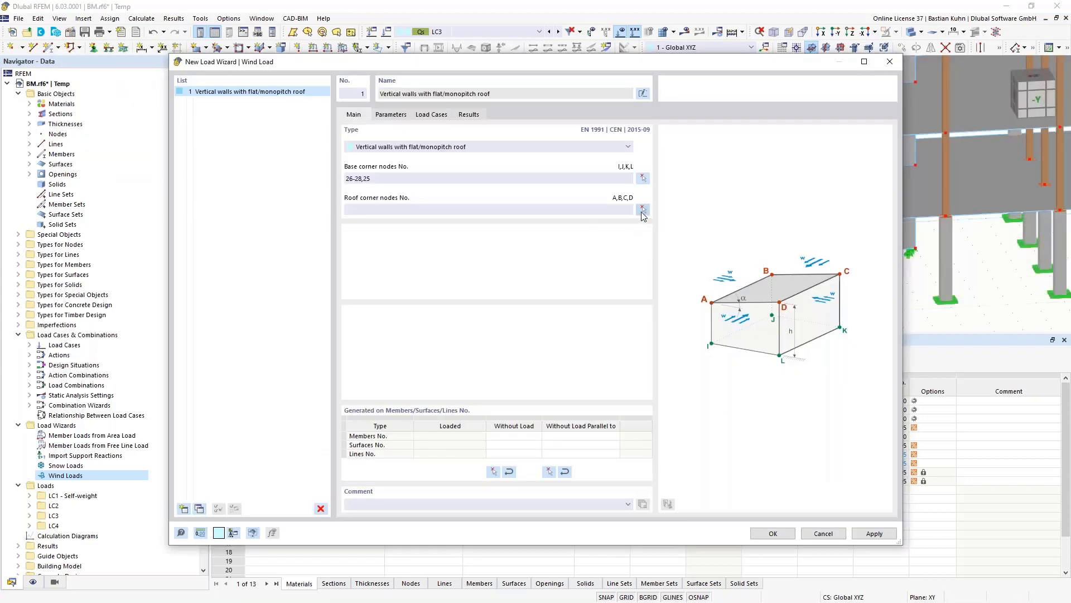
# - Pick roof corner nodes 254, 255, 256 and 253, and exclude Wall 2 from wind directions
pyautogui.click(643, 211)
pyautogui.moveTo(694, 246); pyautogui.dragTo(538, 268, button='middle')
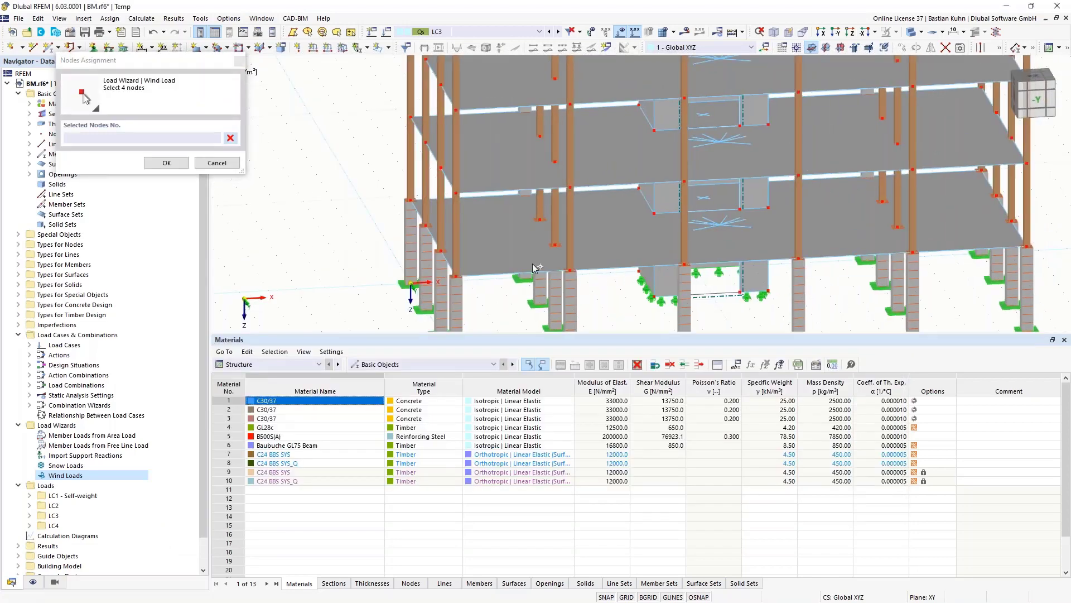
pyautogui.scroll(-5, 535, 265)
pyautogui.scroll(3, 496, 108)
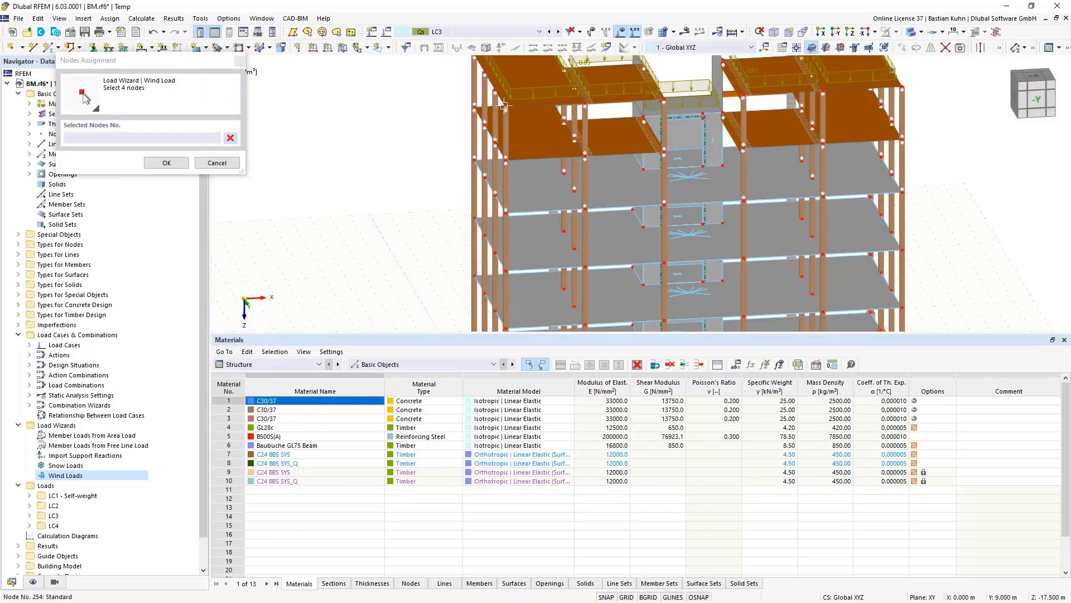
pyautogui.click(506, 105)
pyautogui.click(903, 89)
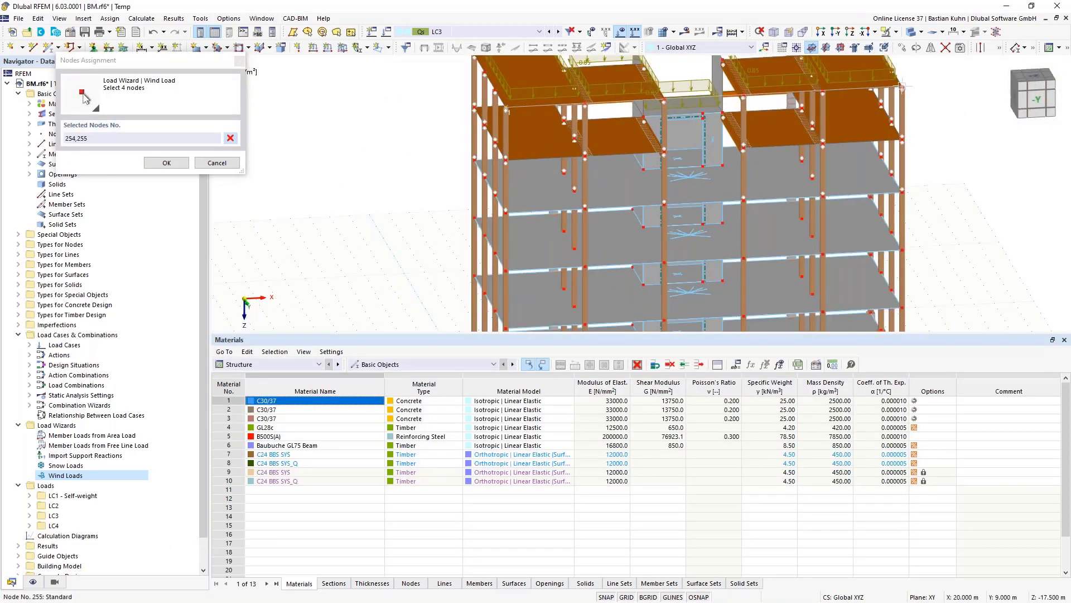
pyautogui.moveTo(924, 207); pyautogui.dragTo(921, 339, button='middle')
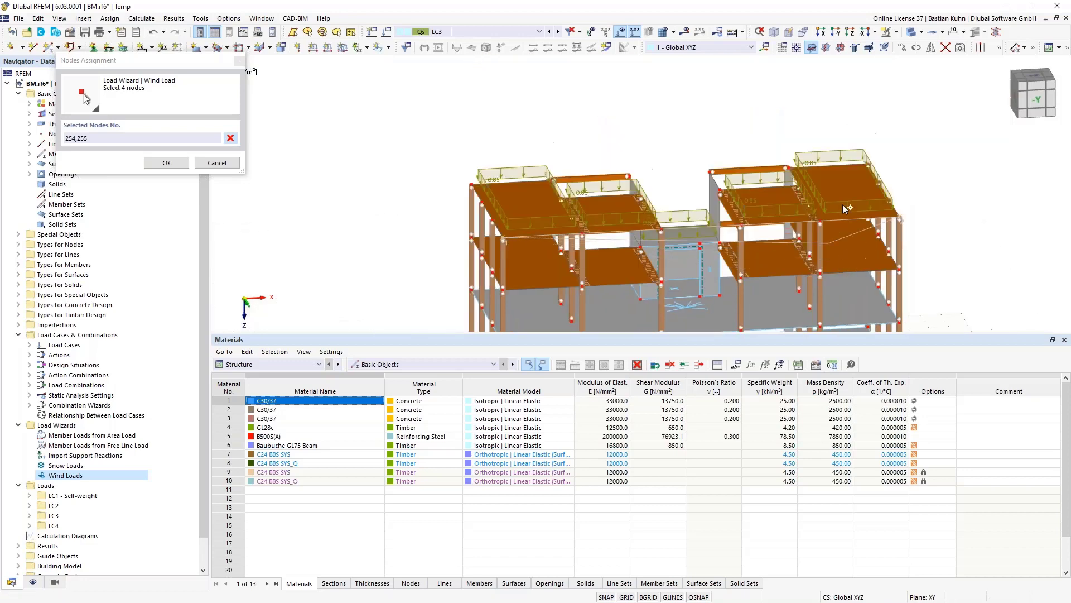
pyautogui.click(869, 168)
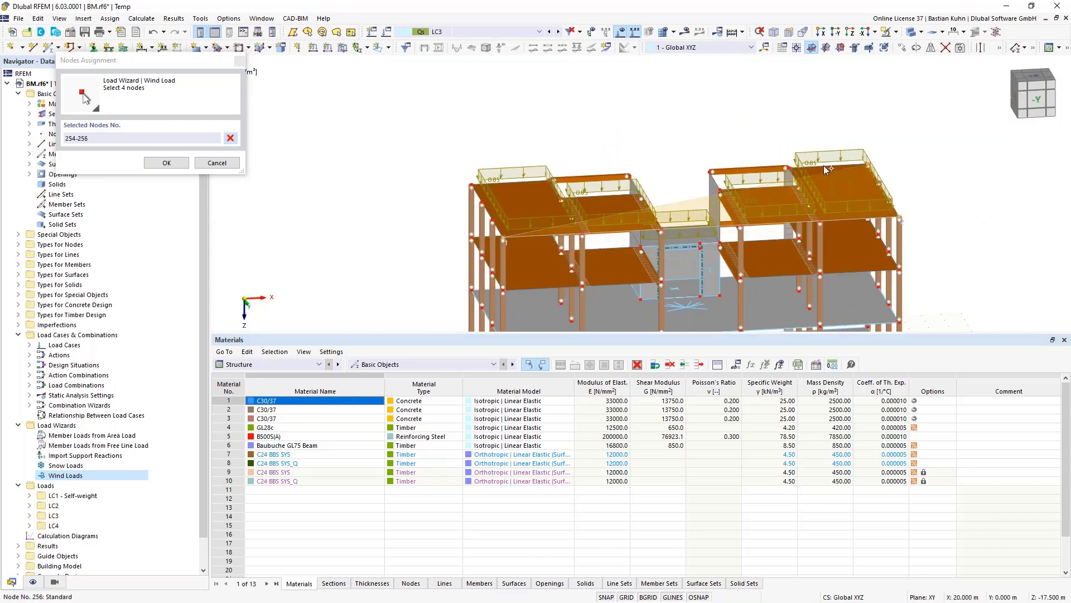
pyautogui.click(471, 185)
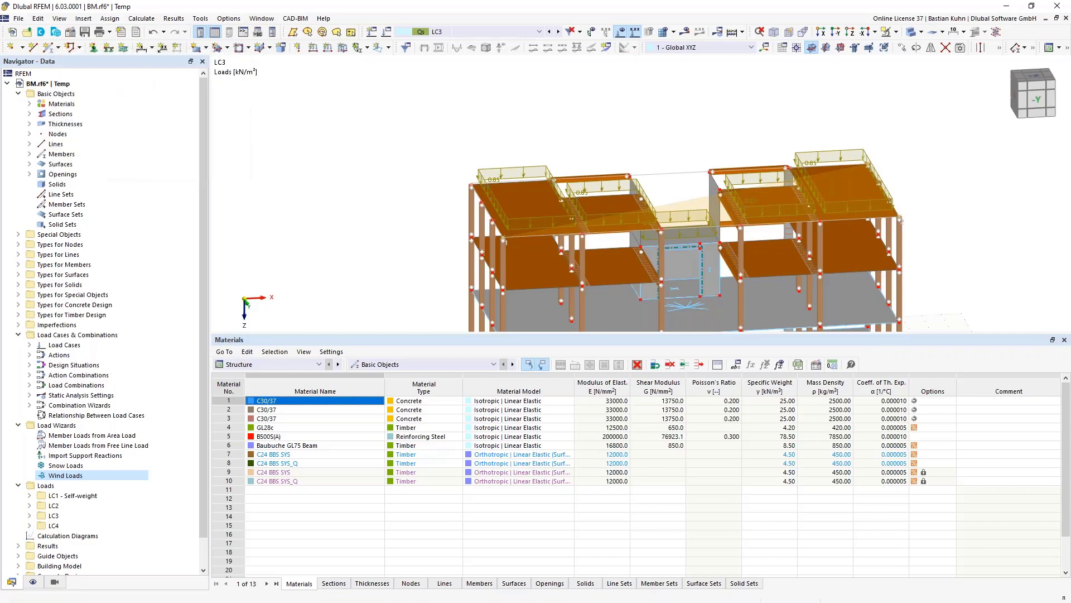
pyautogui.click(352, 271)
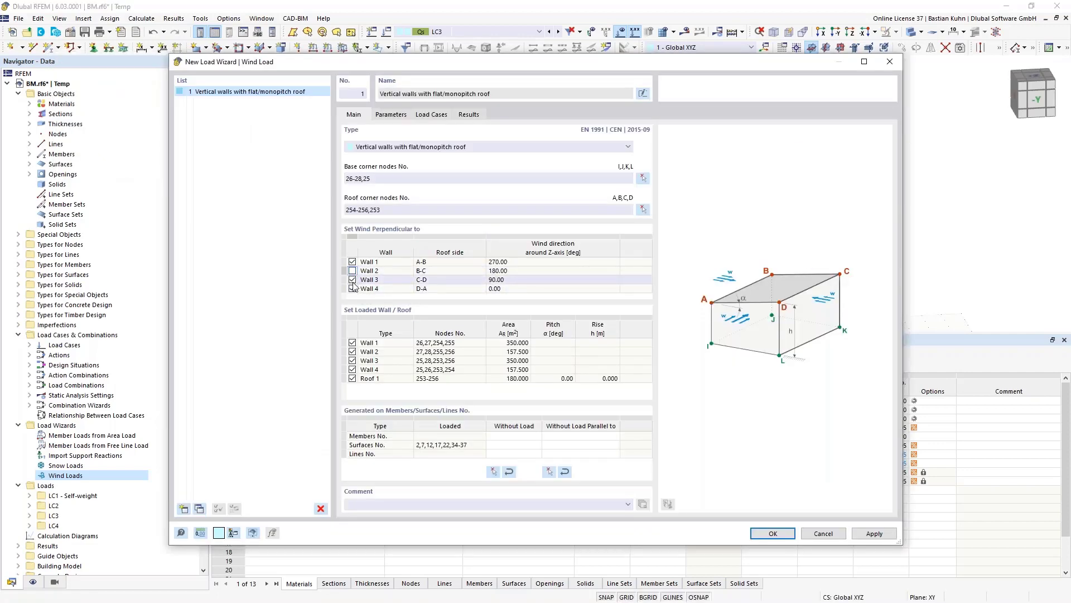
# - Limit wind to Wall 1 only, excluding Walls 2–4 and Roof 1, and generate into LC4
pyautogui.click(352, 288)
pyautogui.click(352, 289)
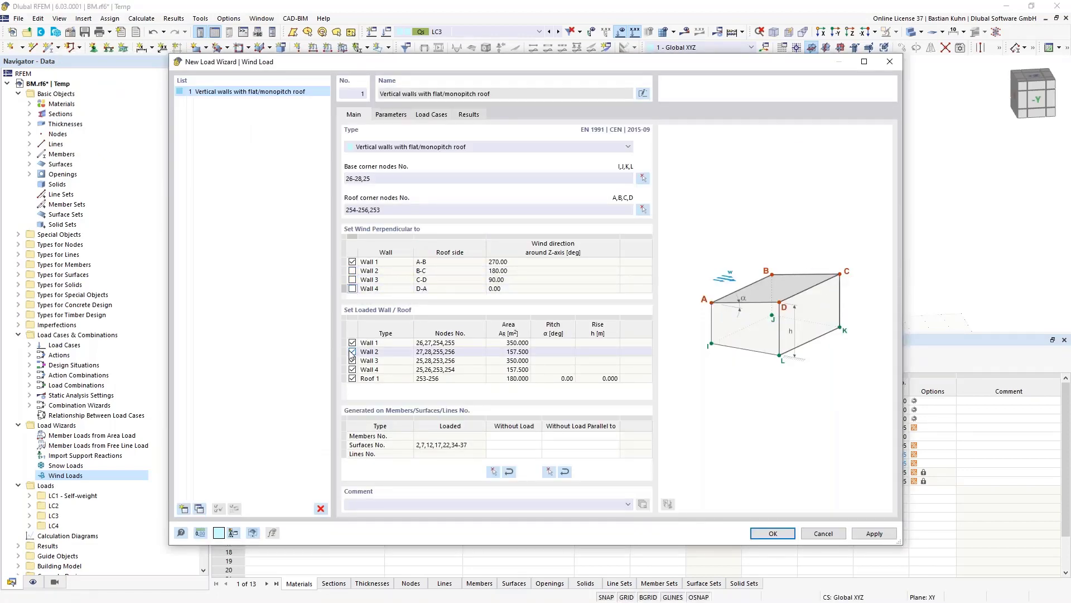
pyautogui.click(352, 352)
pyautogui.click(352, 360)
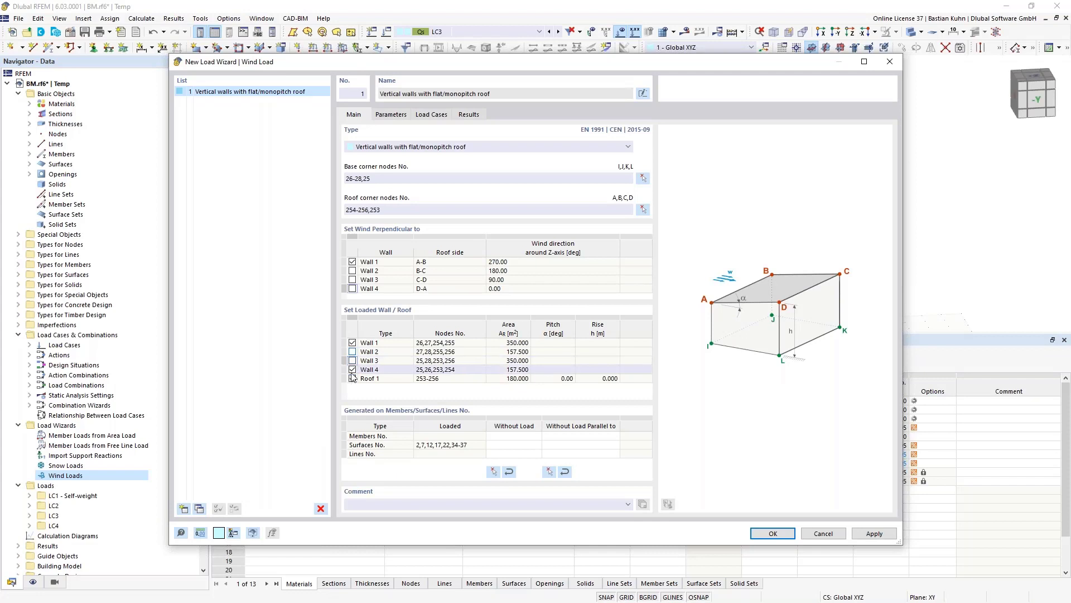
pyautogui.click(352, 369)
pyautogui.click(352, 378)
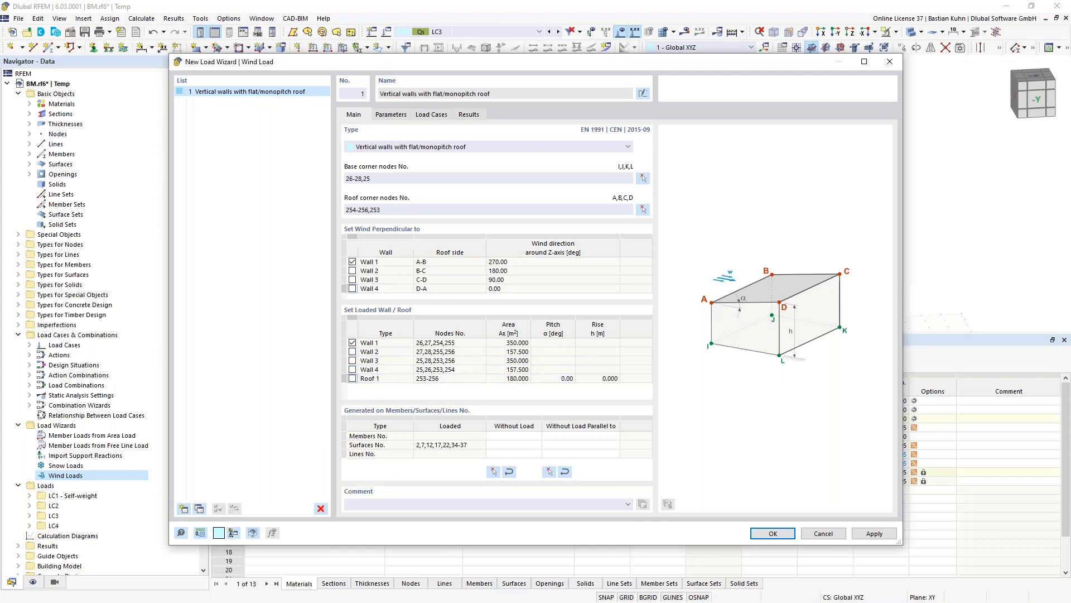
pyautogui.click(393, 116)
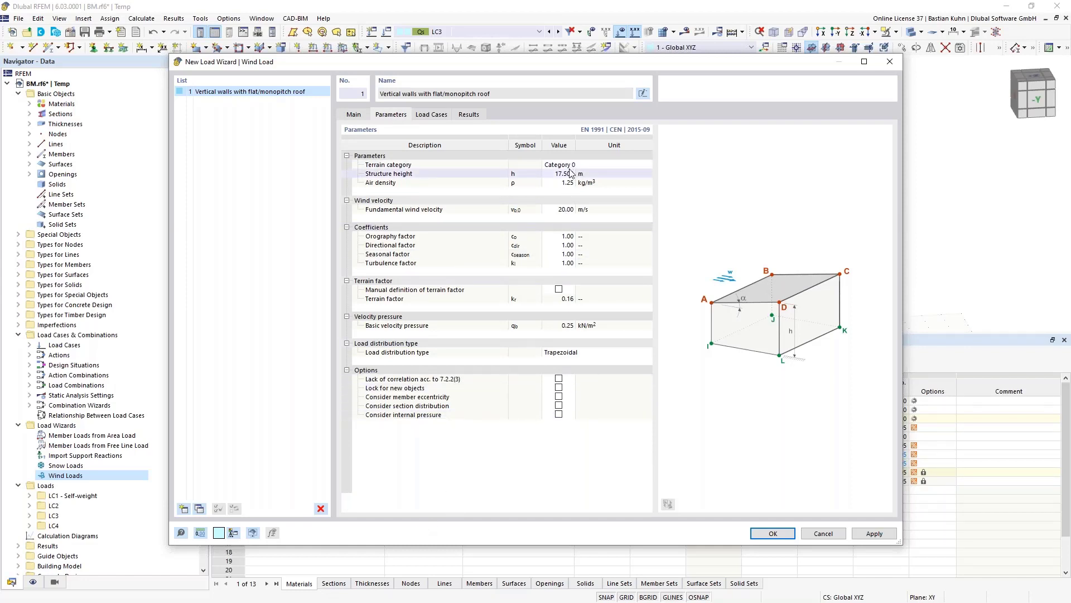
pyautogui.click(438, 116)
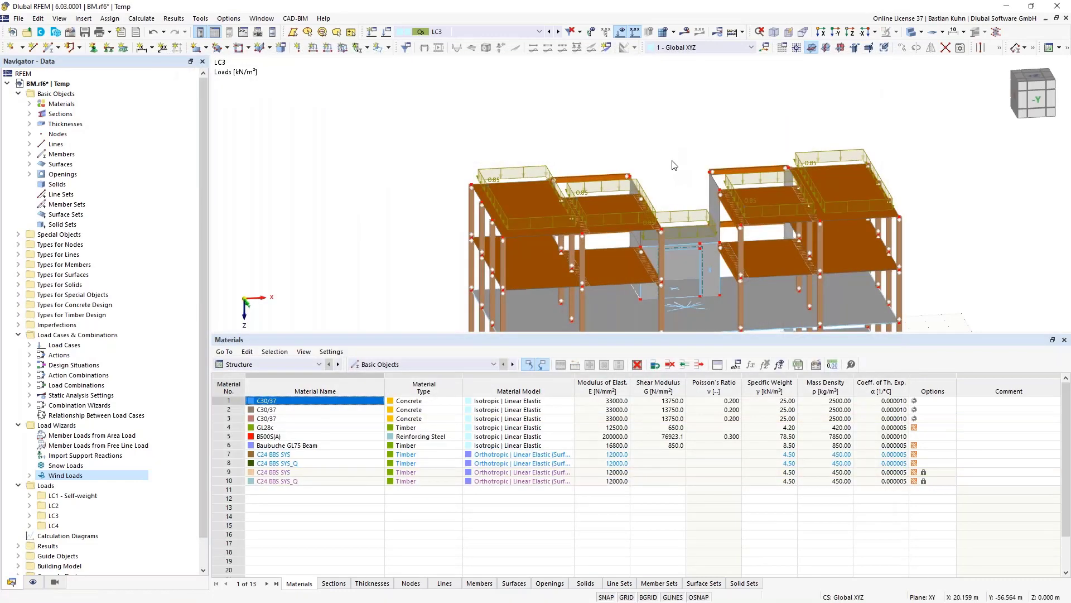
# - Switch the display to LC4 and zoom out to show the whole building
pyautogui.click(558, 31)
pyautogui.scroll(-5, 558, 106)
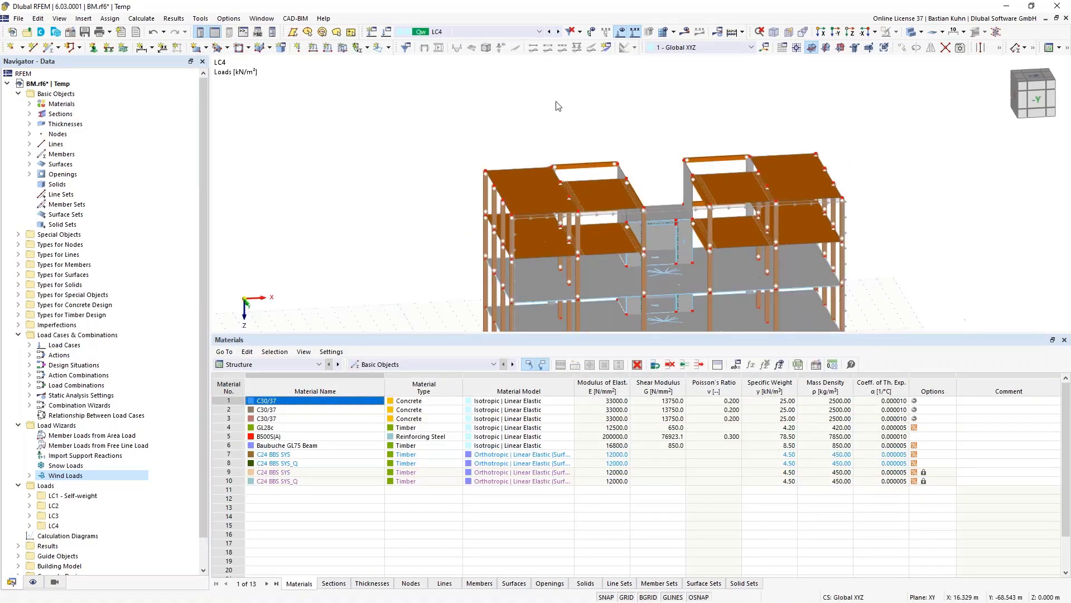
pyautogui.moveTo(612, 105); pyautogui.dragTo(514, 123, button='middle')
pyautogui.scroll(8, 514, 123)
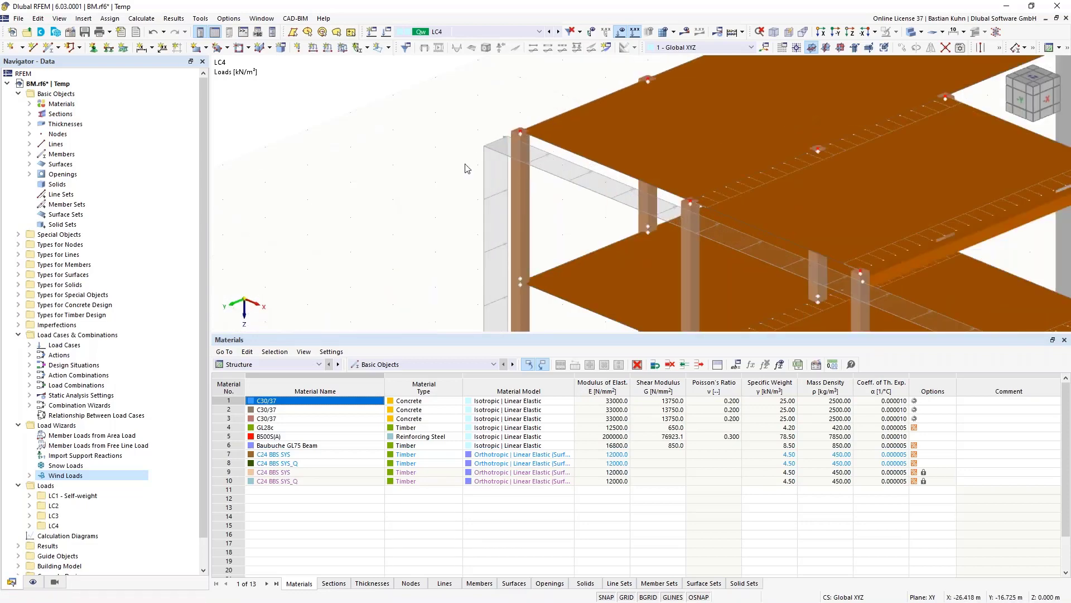
pyautogui.scroll(-5, 454, 166)
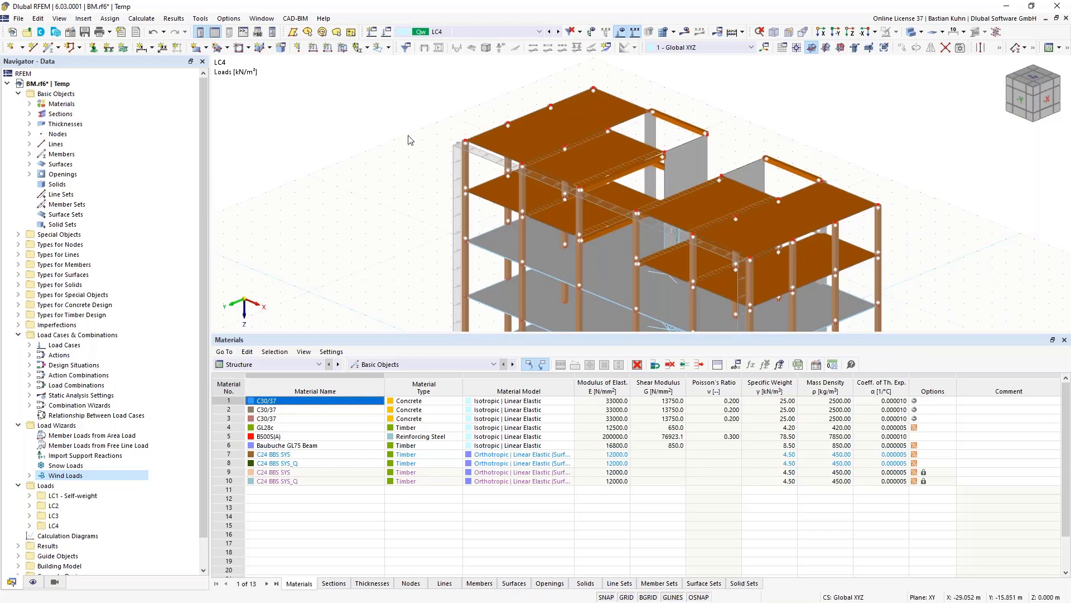
pyautogui.rightClick(117, 339)
# - Delete design situations DS2 through DS5, keeping only DS1
pyautogui.click(134, 344)
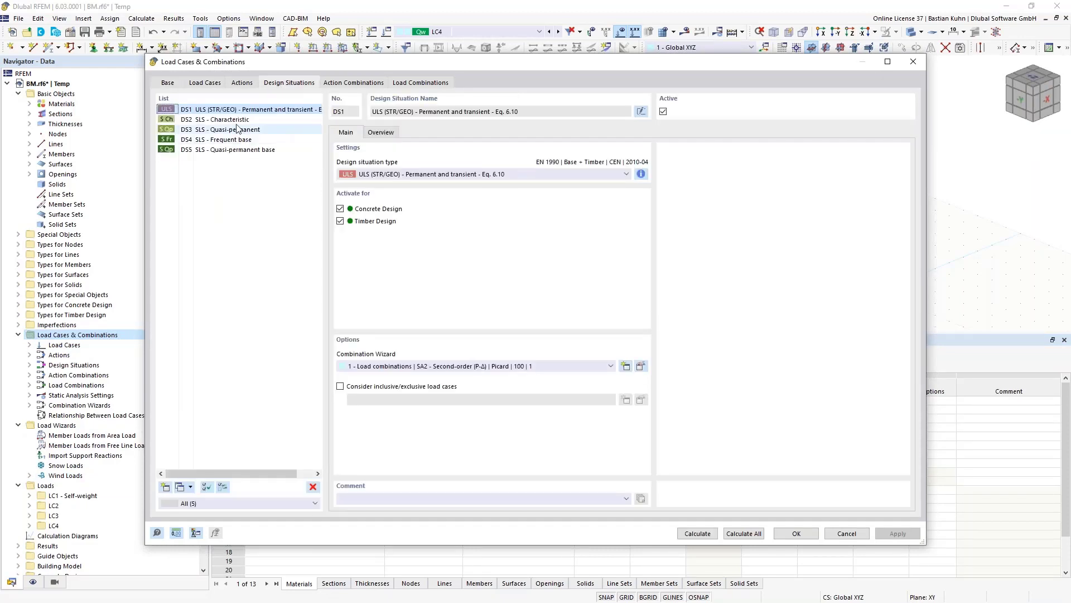
pyautogui.click(234, 120)
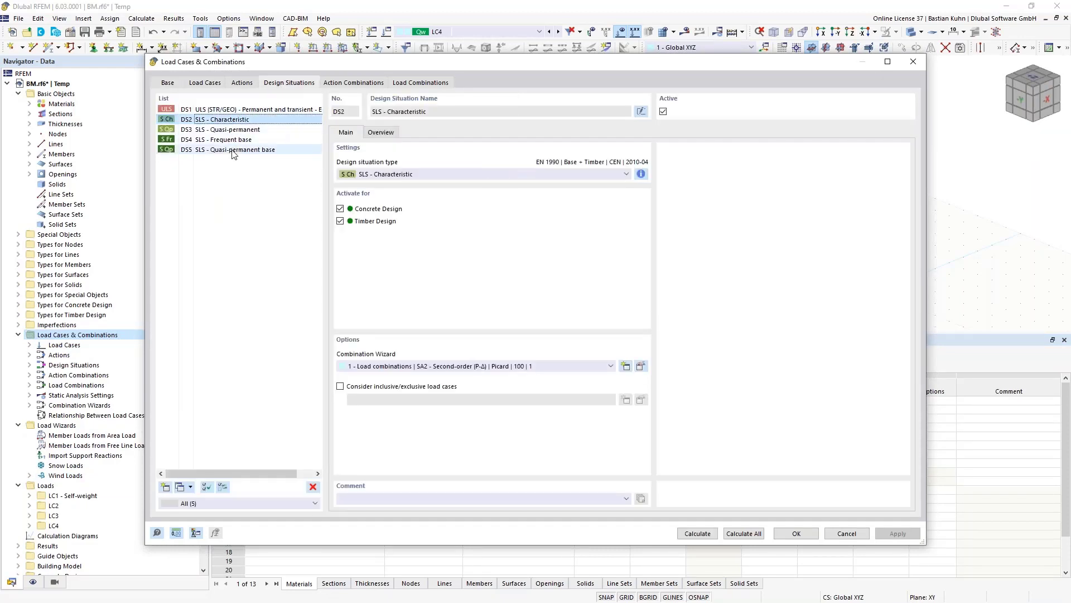
pyautogui.keyDown('shift'); pyautogui.click(236, 149); pyautogui.keyUp('shift')
pyautogui.click(313, 487)
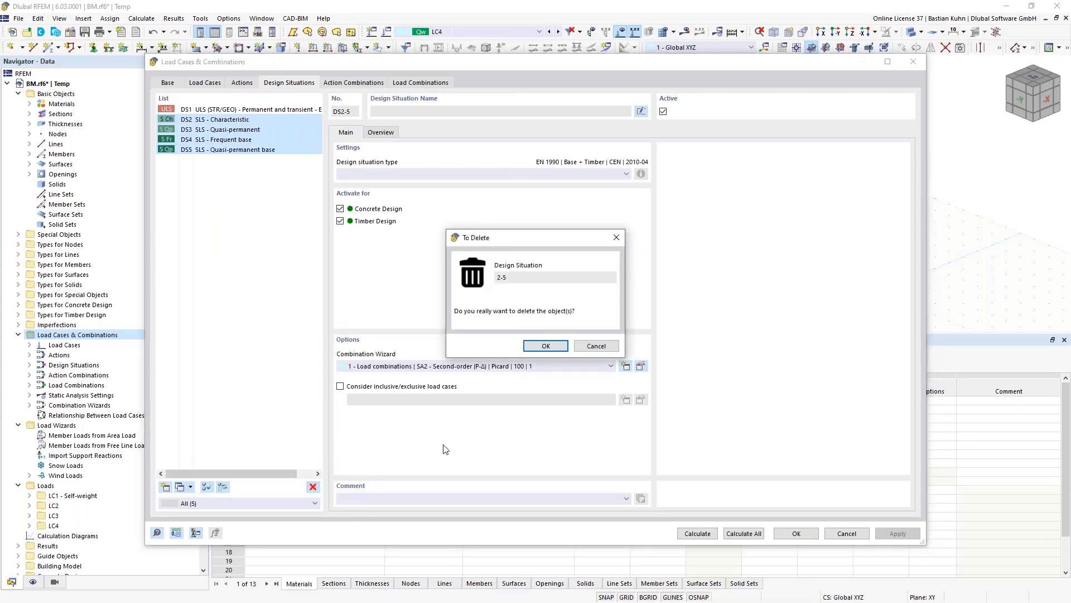
pyautogui.click(537, 344)
# - Assign geometrically linear combination wizard 2 and calculate all 13 load combinations CO1–CO13
pyautogui.click(521, 366)
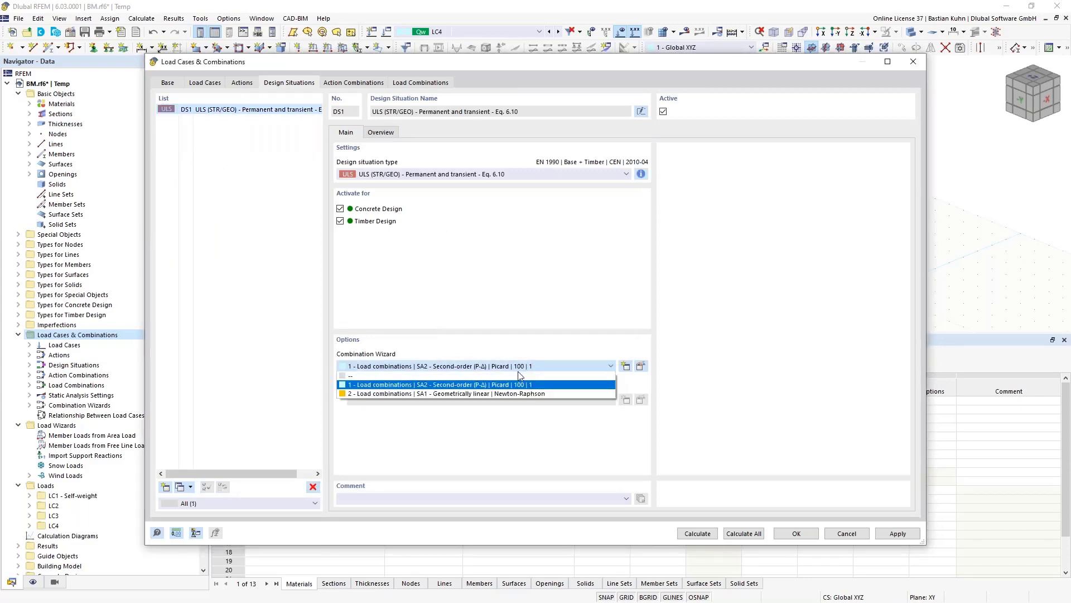
pyautogui.click(514, 393)
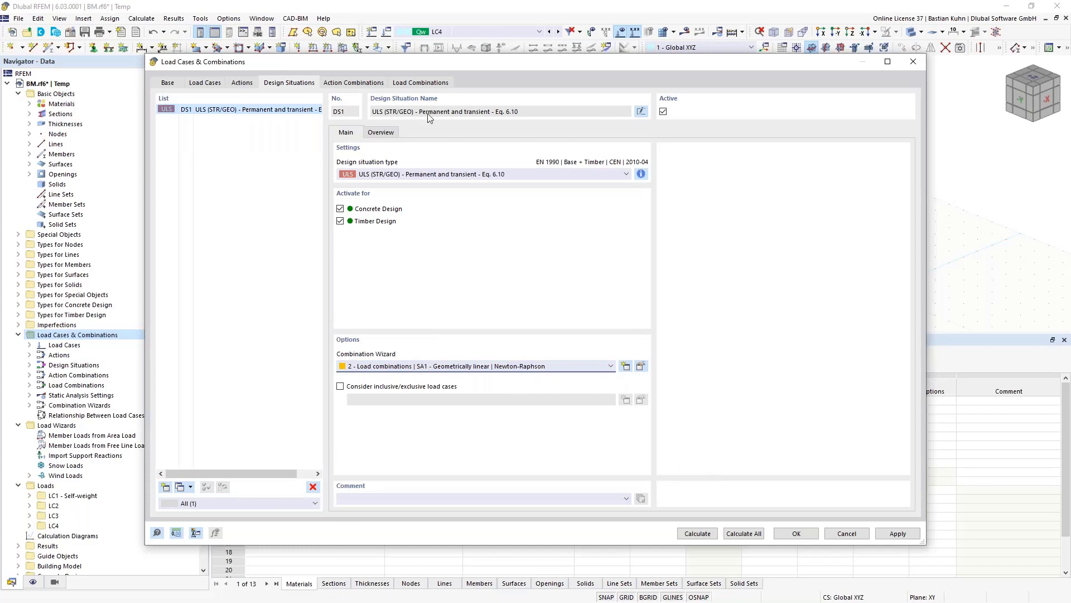
pyautogui.click(422, 83)
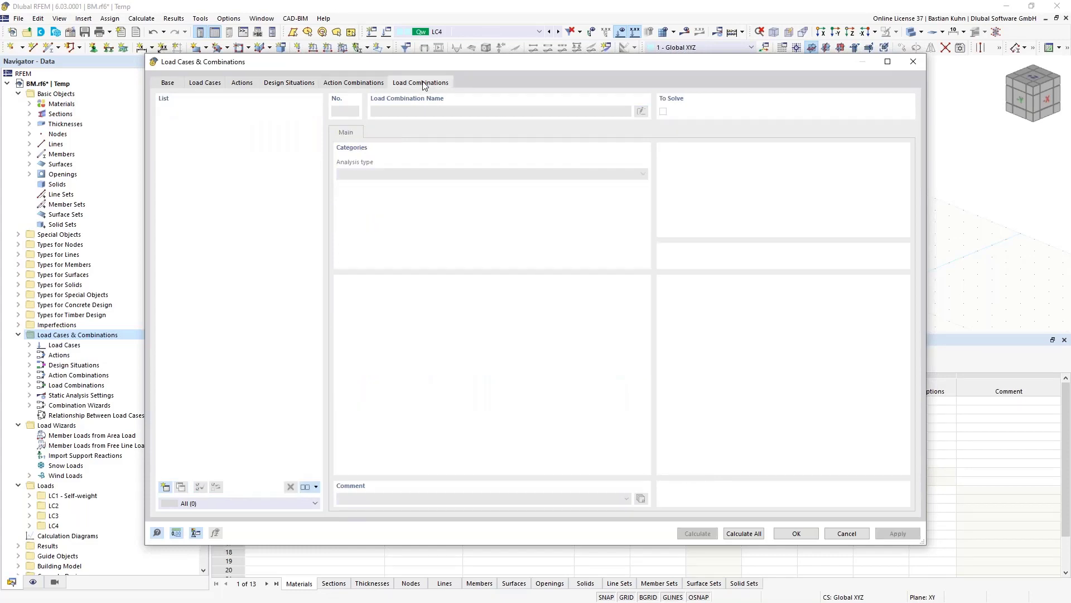
pyautogui.click(736, 532)
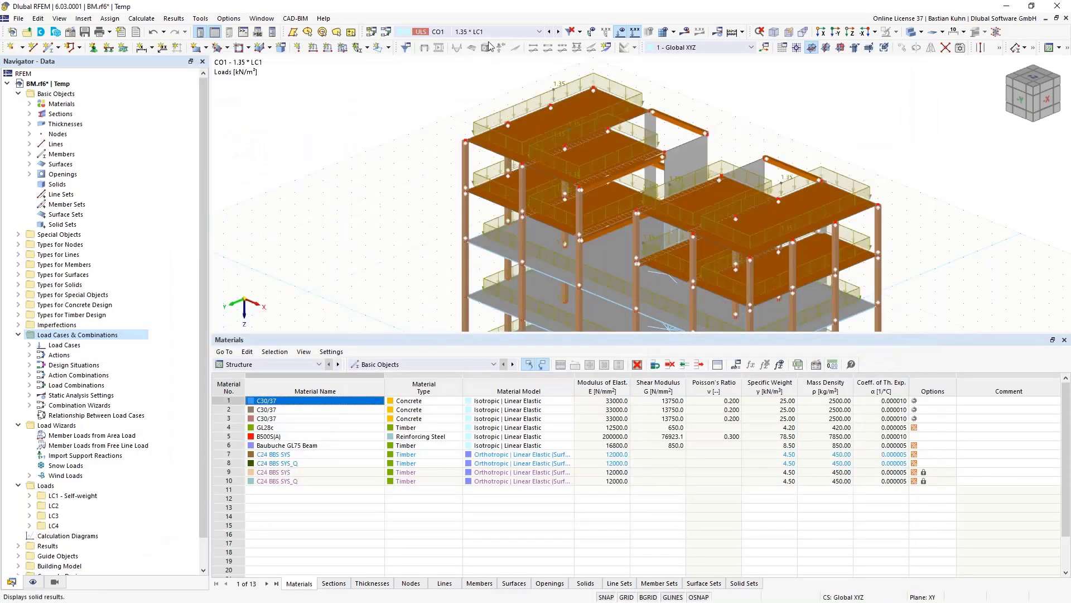
# - Calculate and display CO12 results, showing global deformations up to 15.2 mm
pyautogui.click(491, 32)
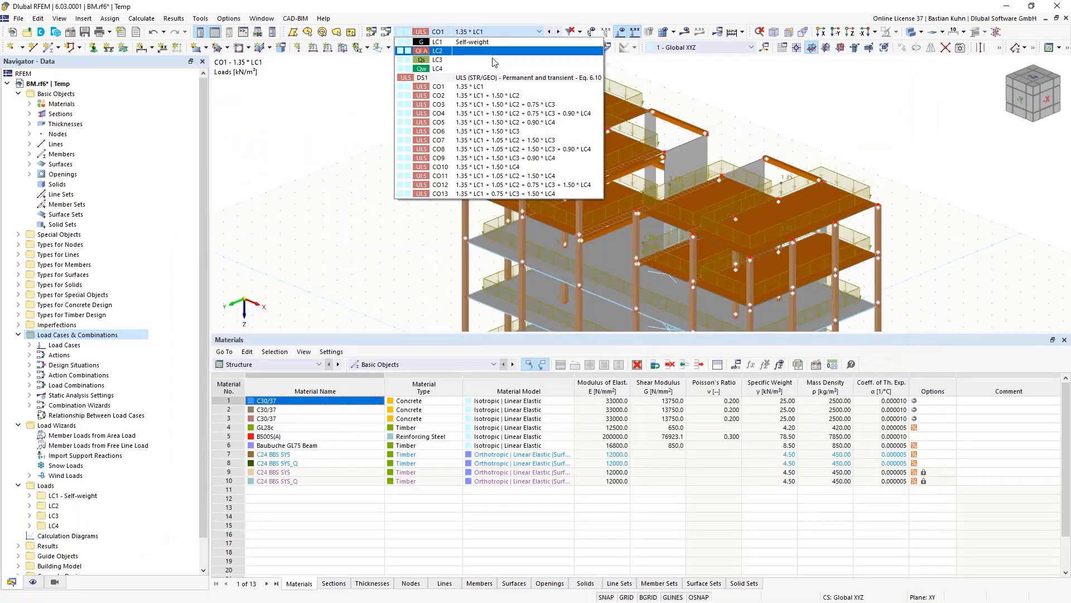
pyautogui.click(539, 186)
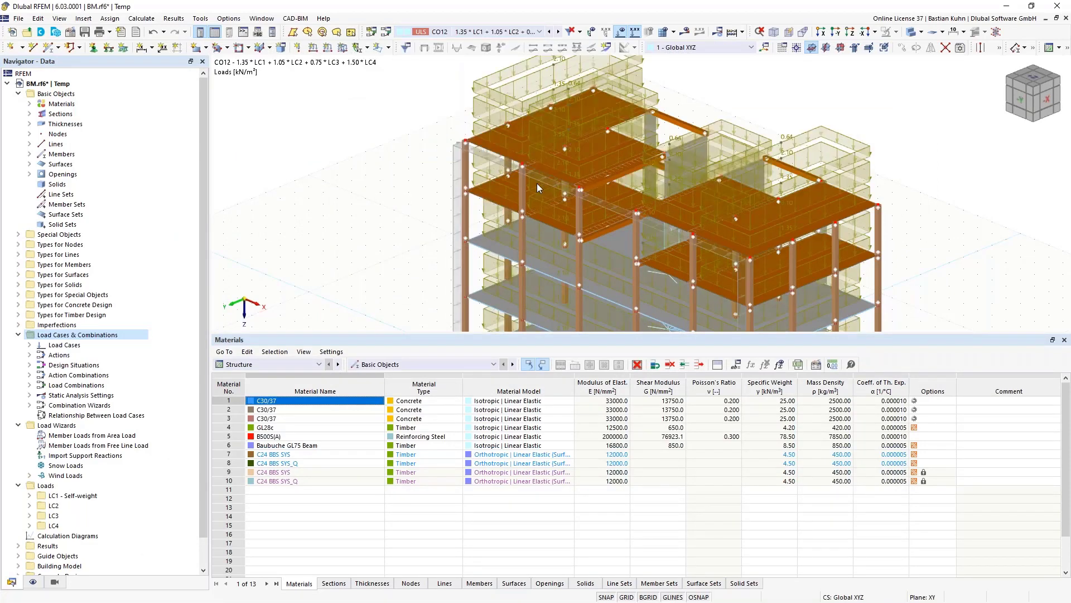
pyautogui.click(685, 32)
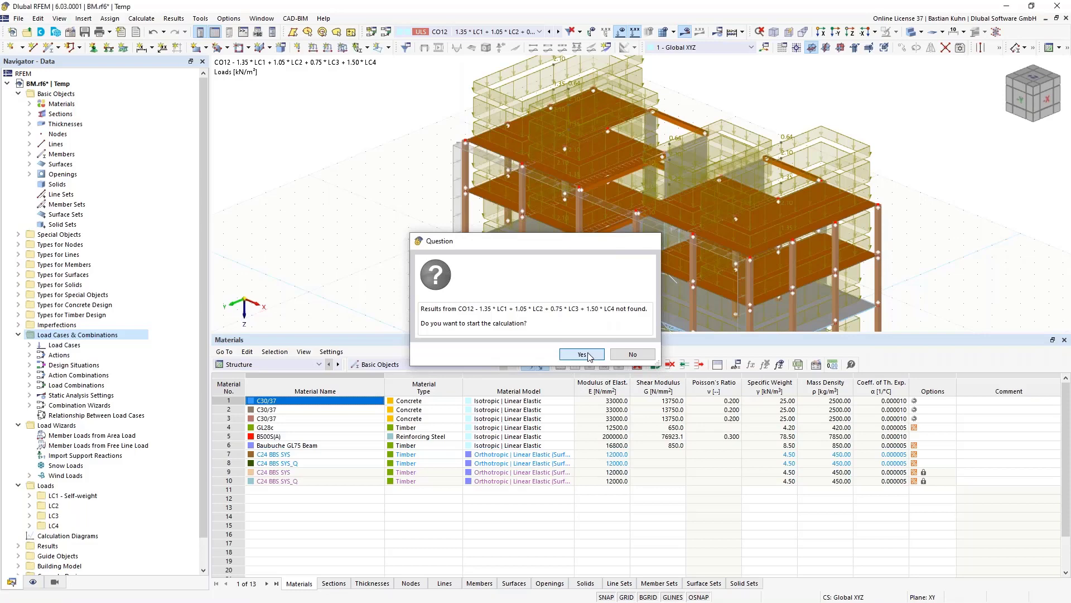
pyautogui.click(582, 355)
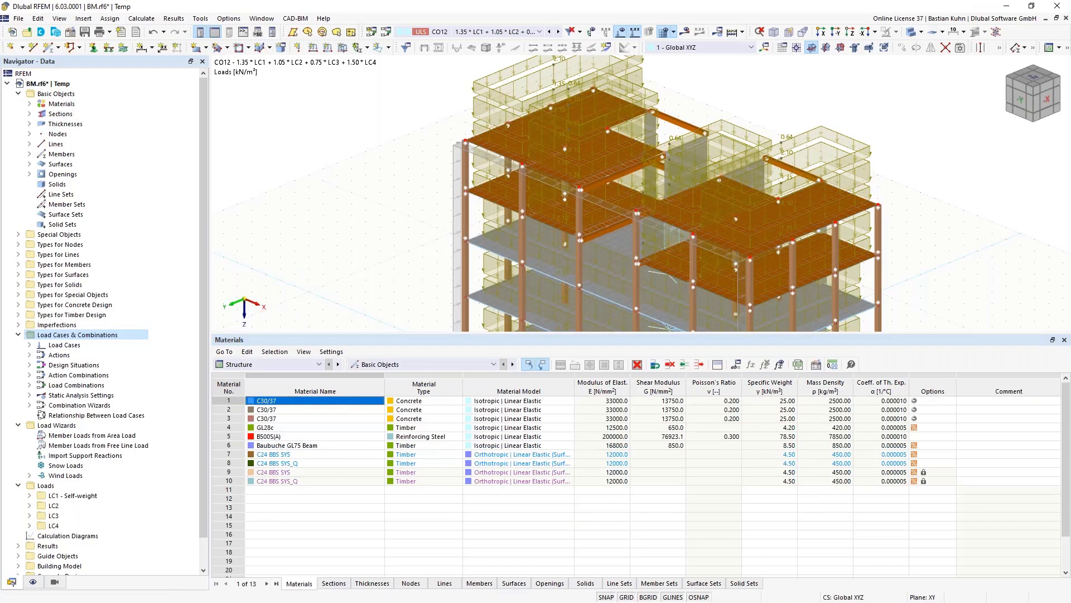
# - Make the model surfaces transparent, hide the loads, and turn the building to a front view
pyautogui.click(911, 34)
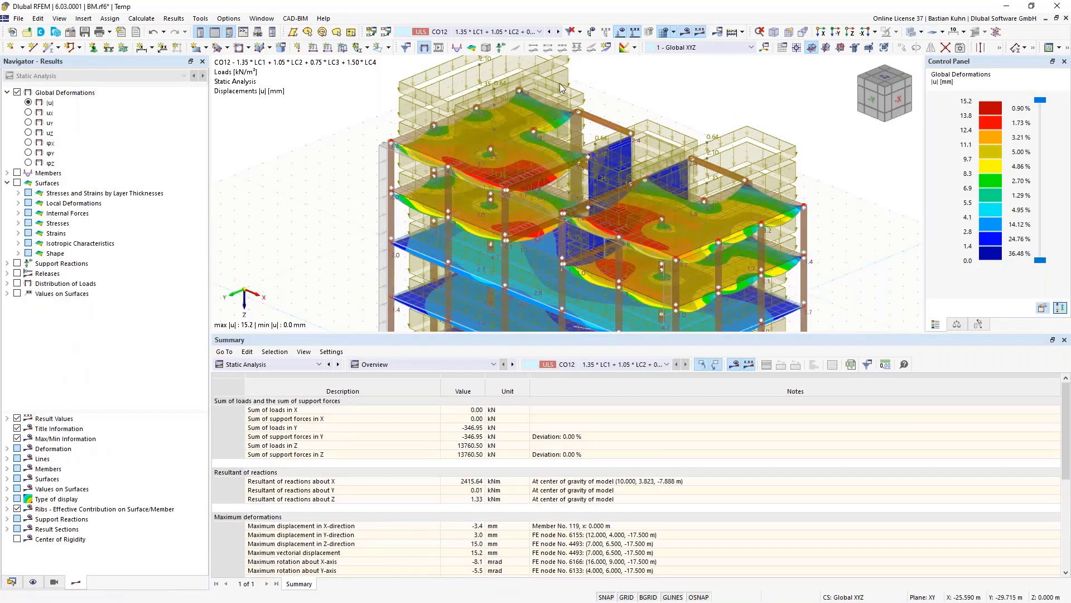
pyautogui.click(634, 31)
pyautogui.scroll(-4, 659, 130)
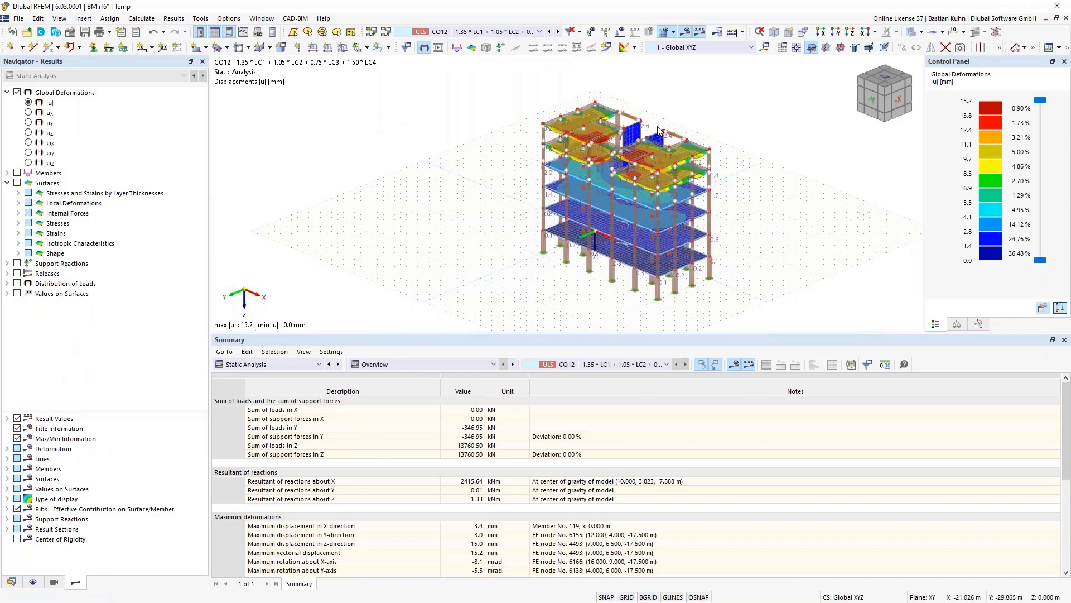
pyautogui.moveTo(718, 137); pyautogui.dragTo(611, 139, button='middle')
pyautogui.keyDown('ctrl'); pyautogui.moveTo(689, 141); pyautogui.dragTo(788, 138, button='middle'); pyautogui.keyUp('ctrl')
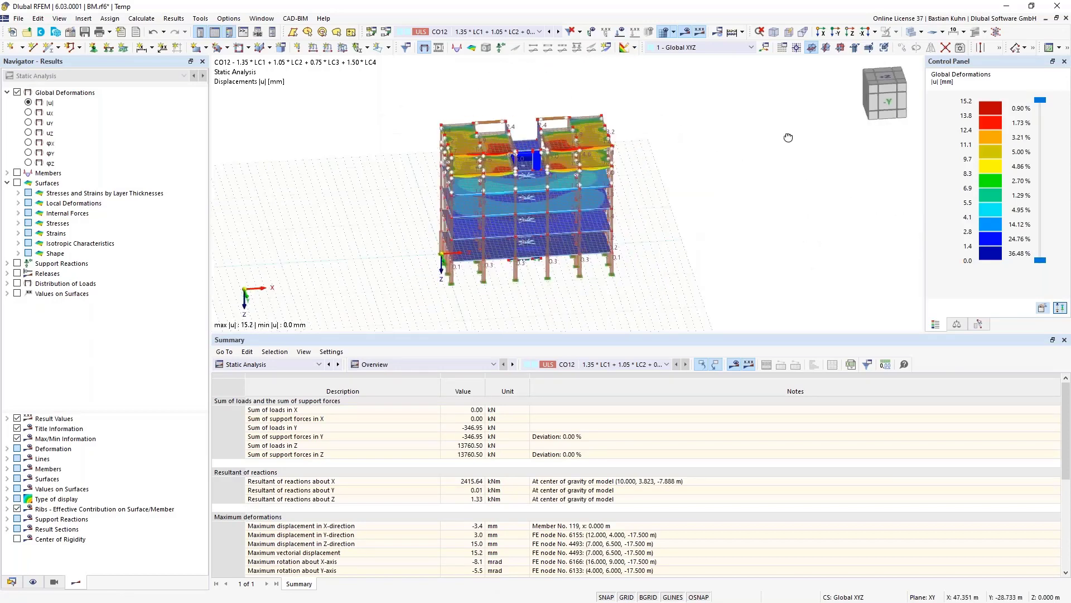
pyautogui.scroll(1, 788, 138)
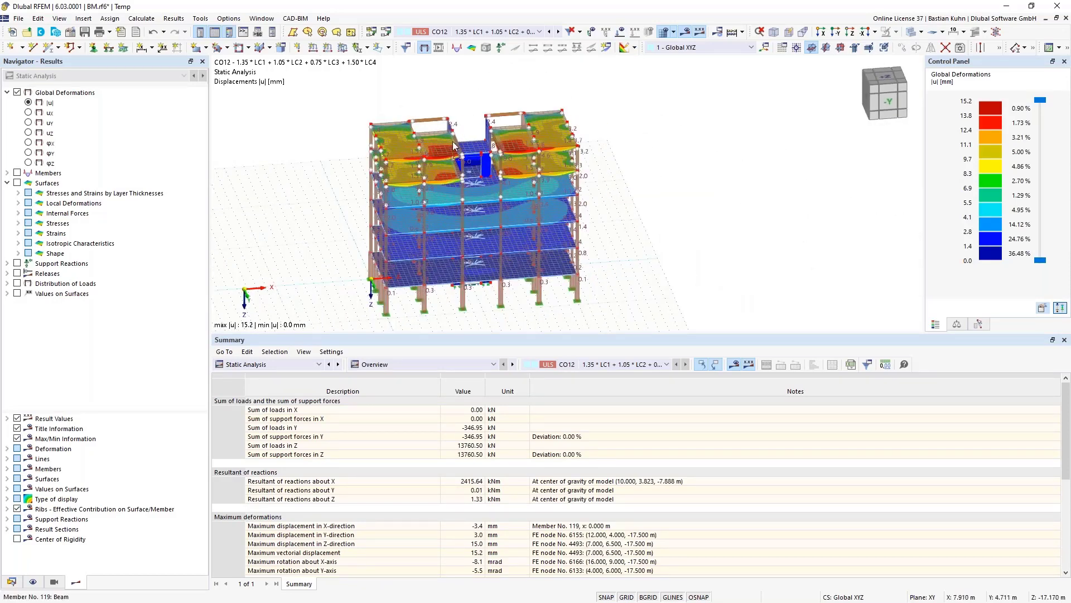
# - Display CO12 surface bending moments mx, ranging from 30.318 to -89.591 kNm/m
pyautogui.click(17, 183)
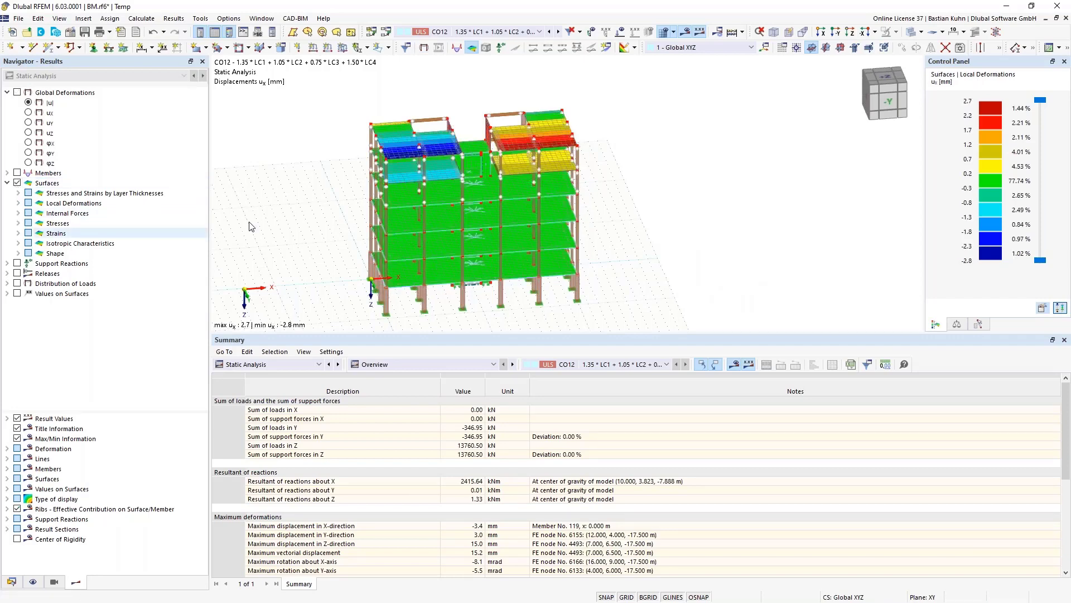
pyautogui.click(19, 213)
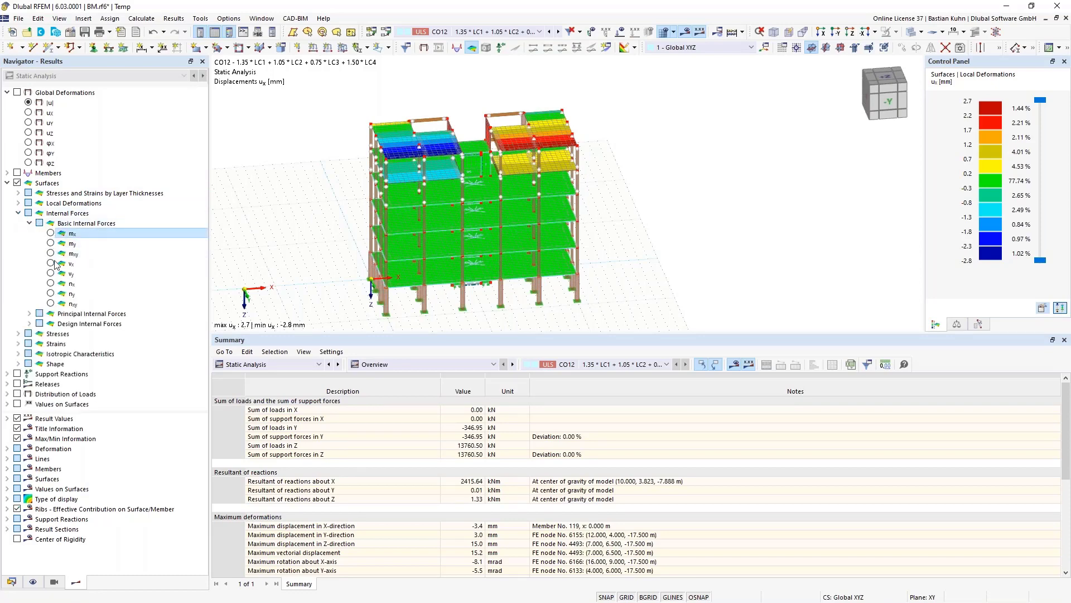
pyautogui.click(50, 234)
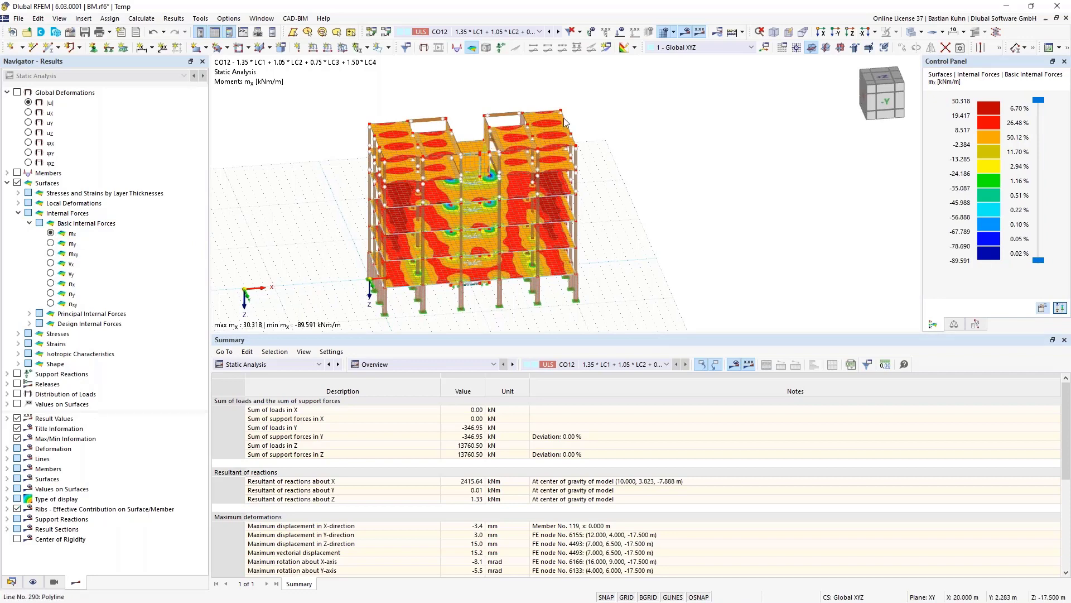
pyautogui.moveTo(582, 120); pyautogui.dragTo(563, 168, button='middle')
pyautogui.scroll(1, 562, 167)
pyautogui.scroll(3, 564, 171)
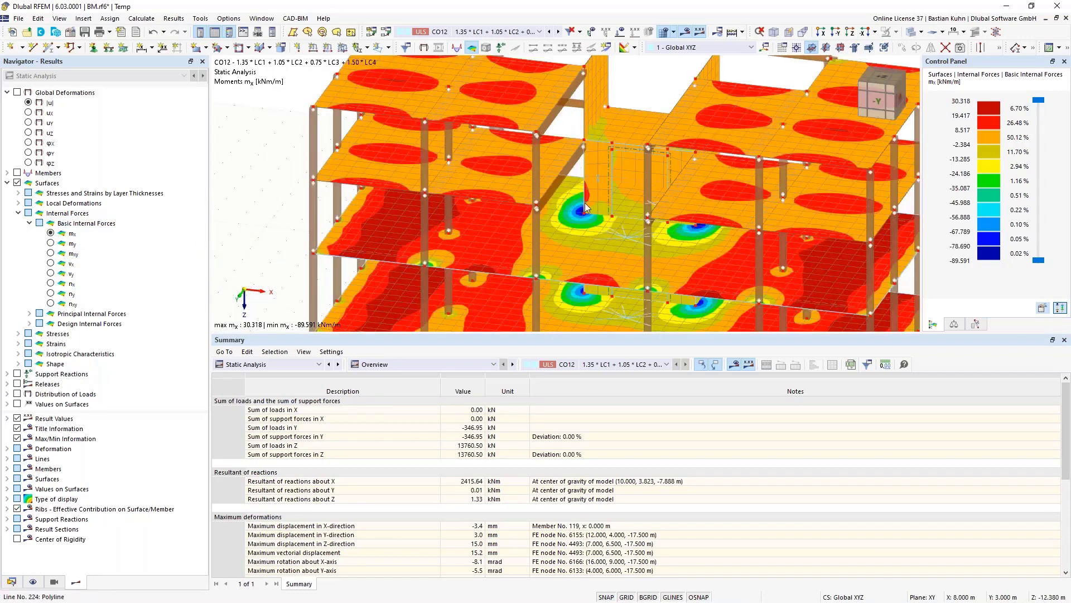
pyautogui.scroll(-3, 585, 210)
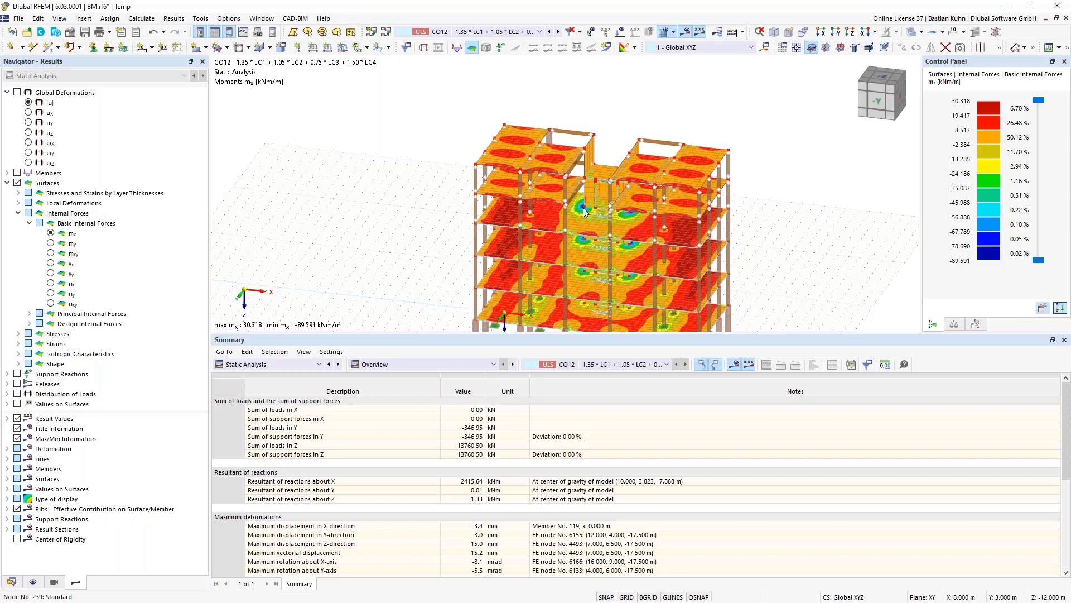
# - Create a new building story 0 with its top picked at -3 m
pyautogui.click(11, 581)
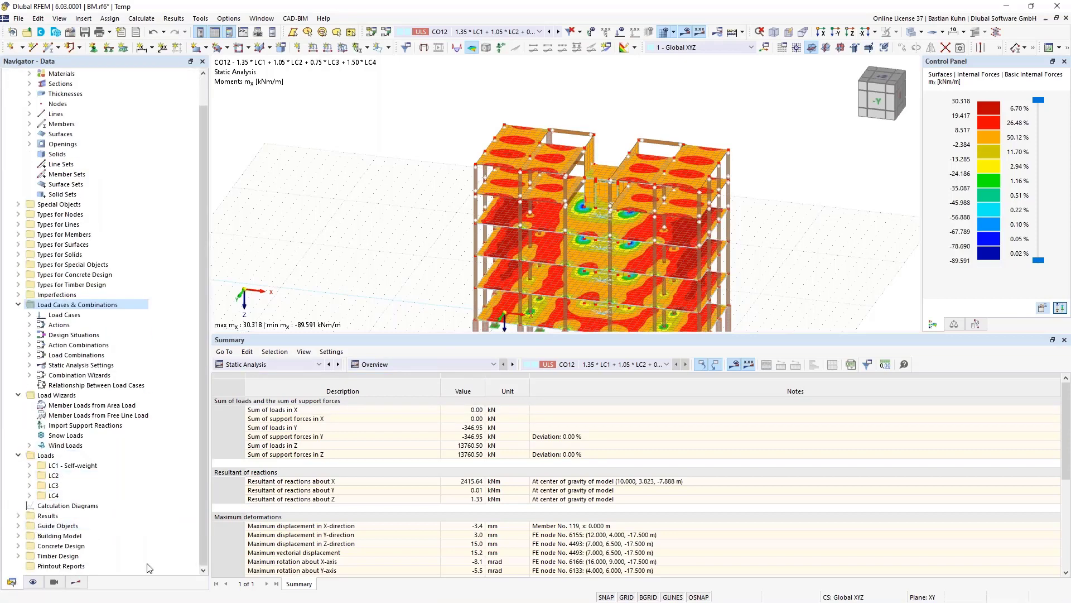
pyautogui.click(18, 536)
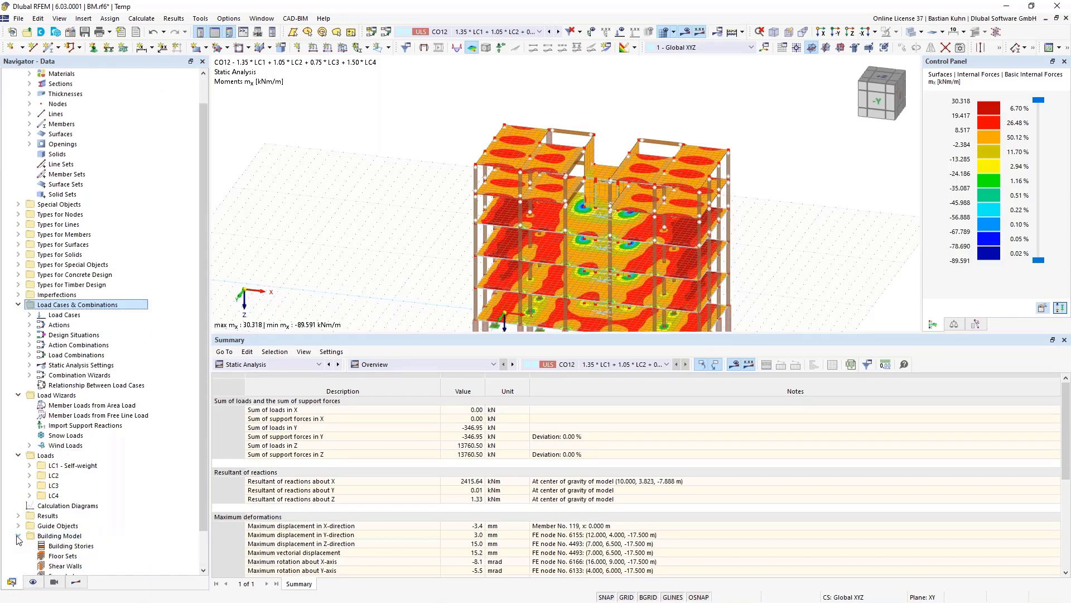
pyautogui.rightClick(58, 508)
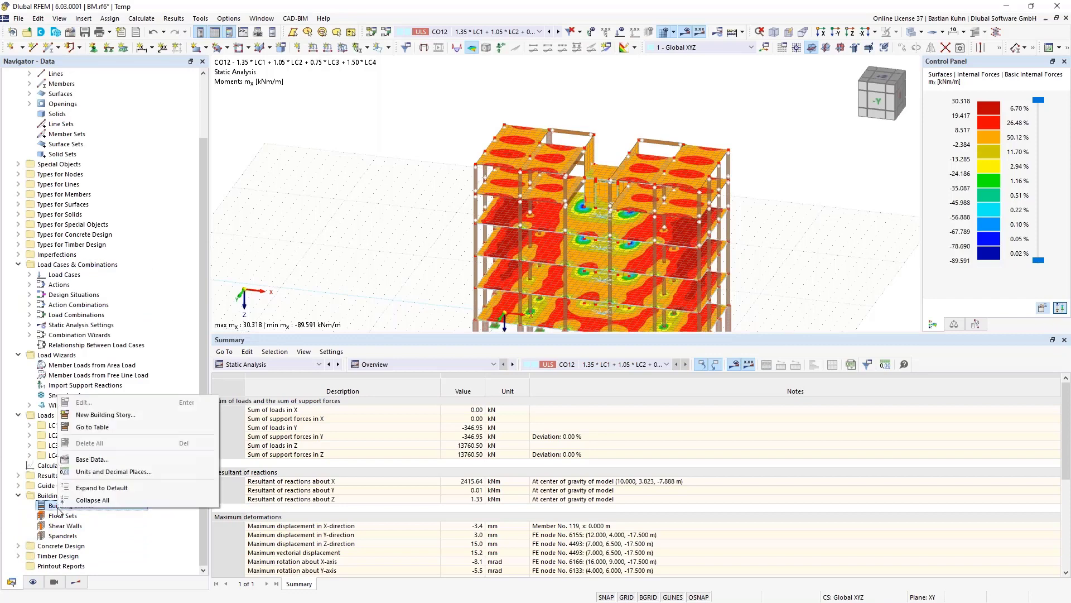
pyautogui.click(118, 417)
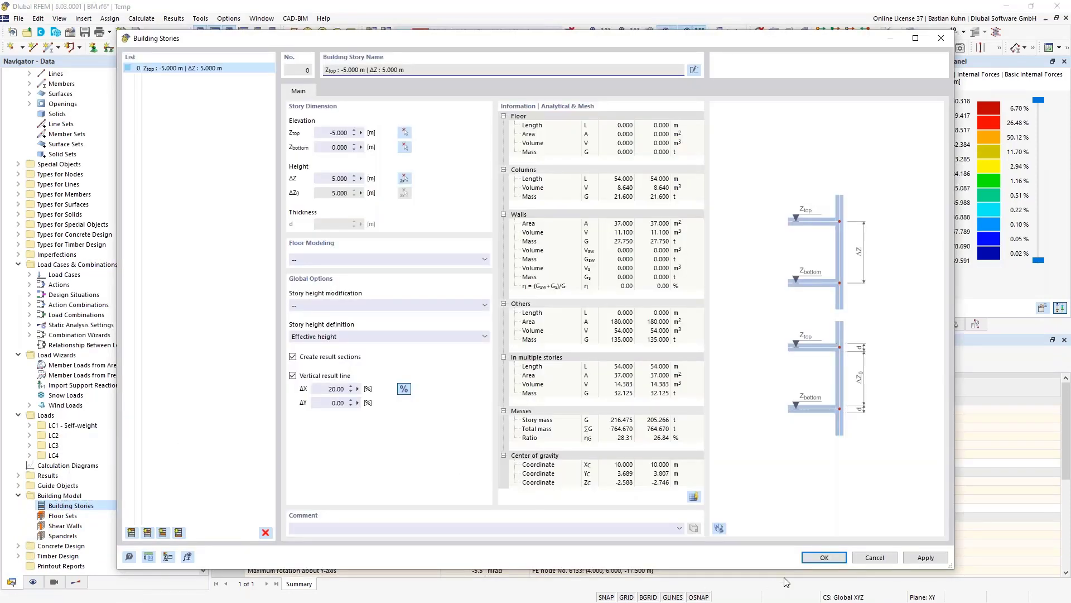
pyautogui.click(724, 528)
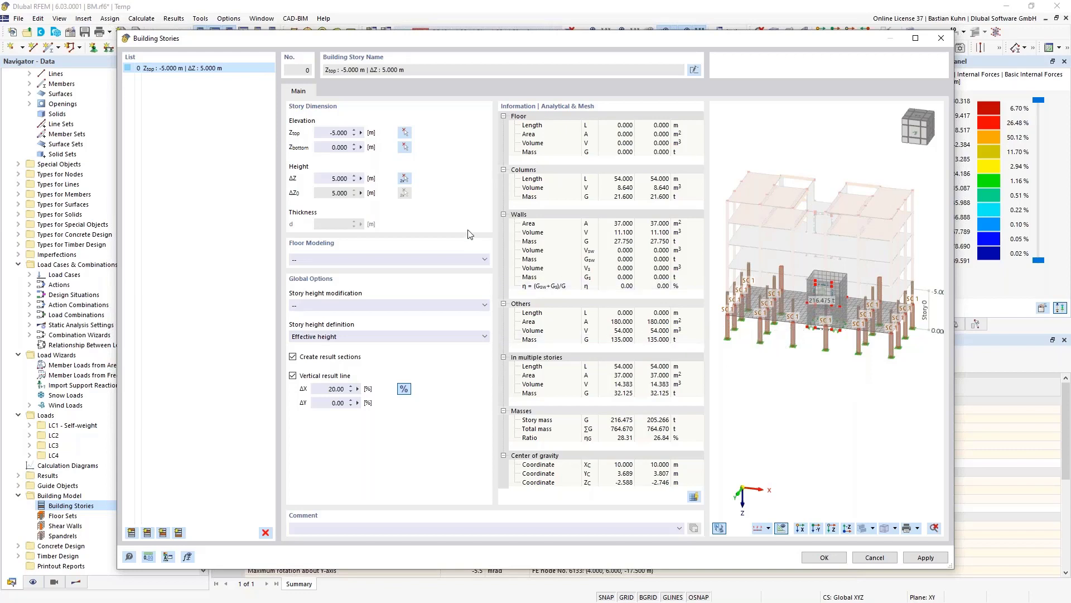
pyautogui.click(404, 133)
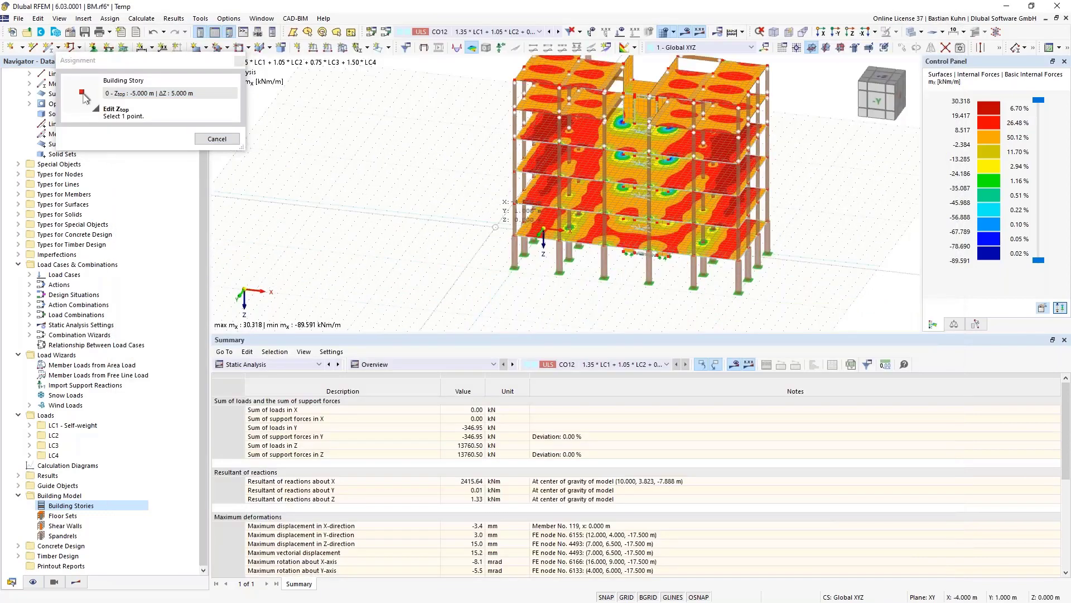
pyautogui.click(516, 230)
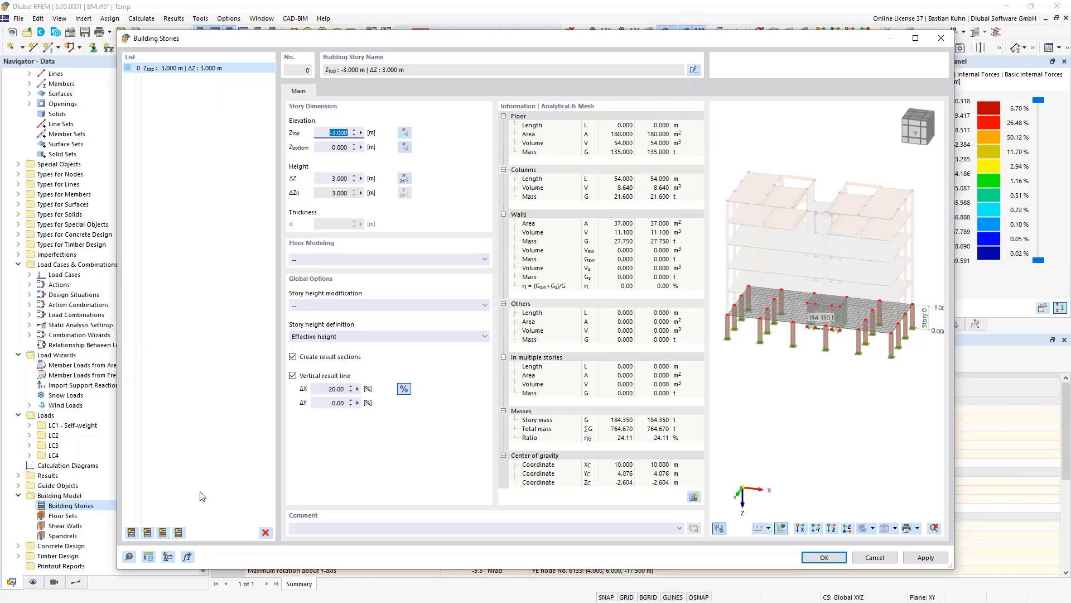
# - Add stories 1 to 4 above story 0, each 3 m high
pyautogui.click(148, 532)
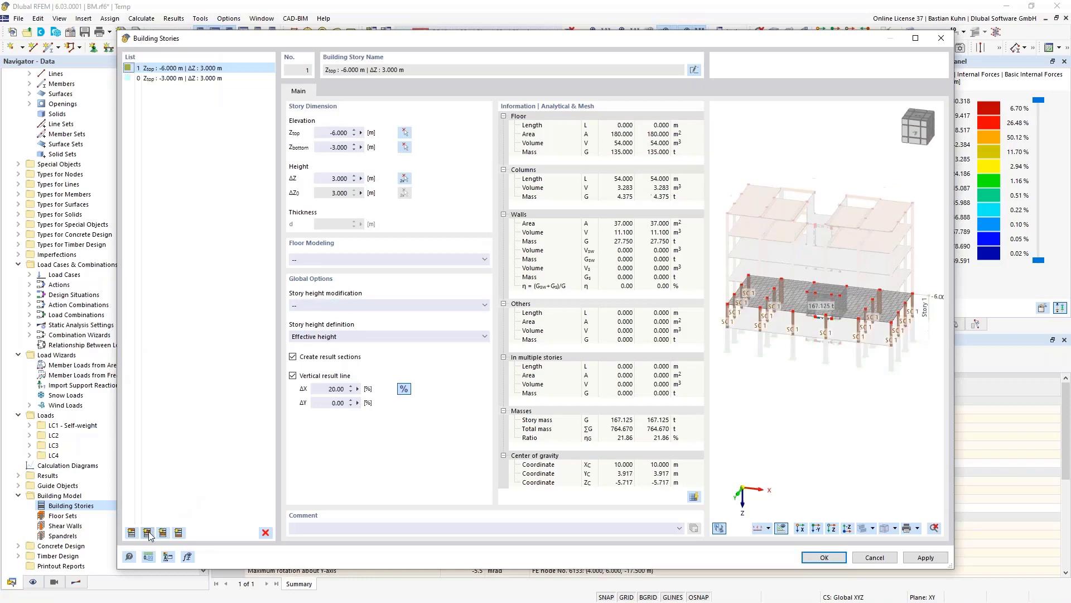
pyautogui.click(148, 532)
pyautogui.click(147, 532)
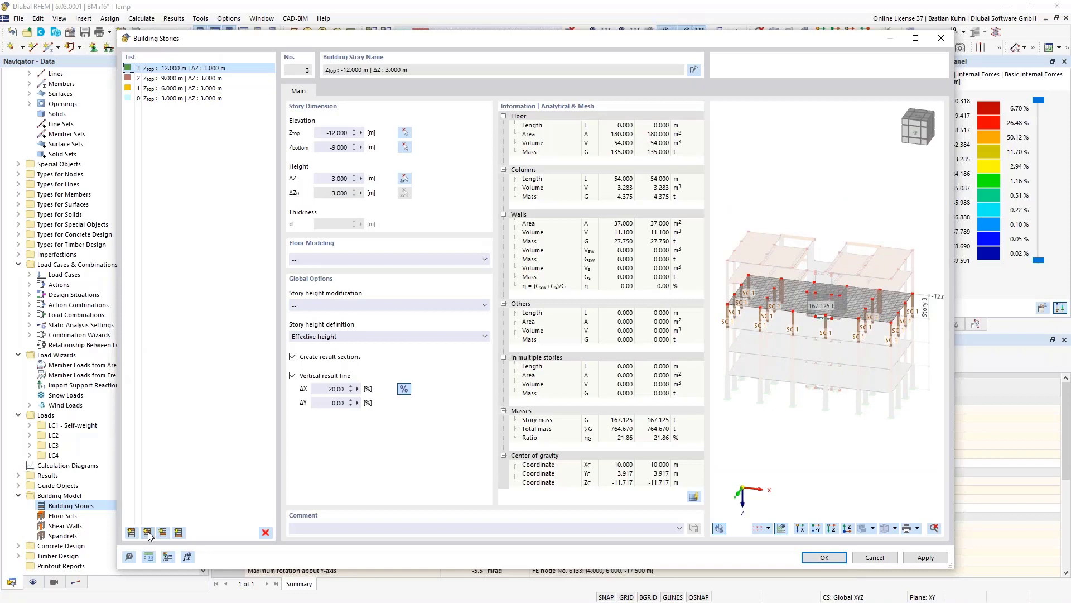
pyautogui.click(147, 533)
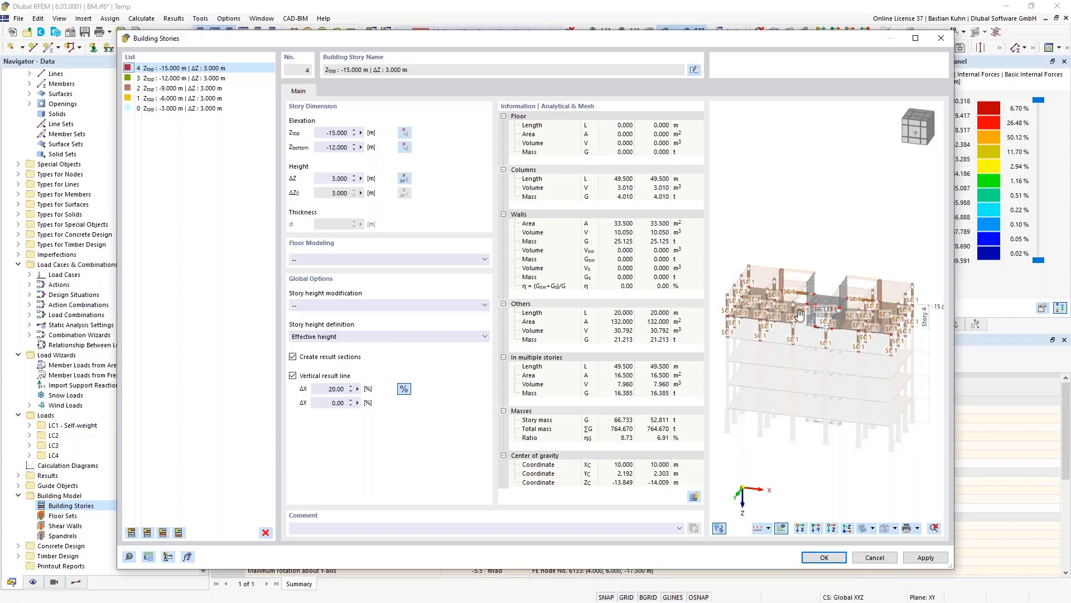
pyautogui.scroll(1, 800, 315)
pyautogui.moveTo(800, 315); pyautogui.dragTo(813, 262, button='middle')
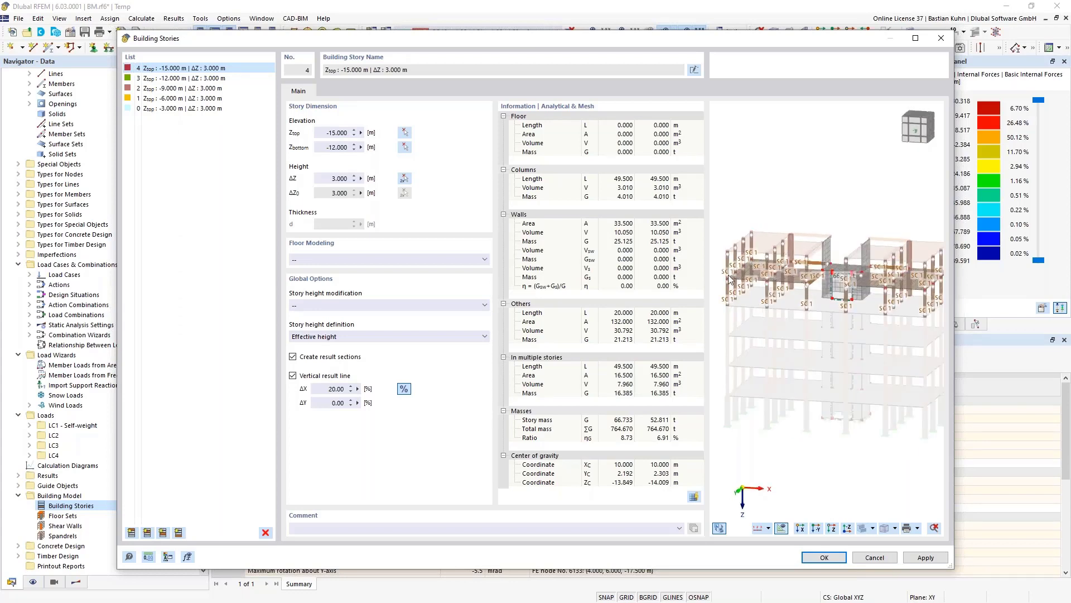
# - Set story 4's Ztop to -14.750 m, add story 5 at -17.500 m, and select stories 0–3
pyautogui.click(404, 134)
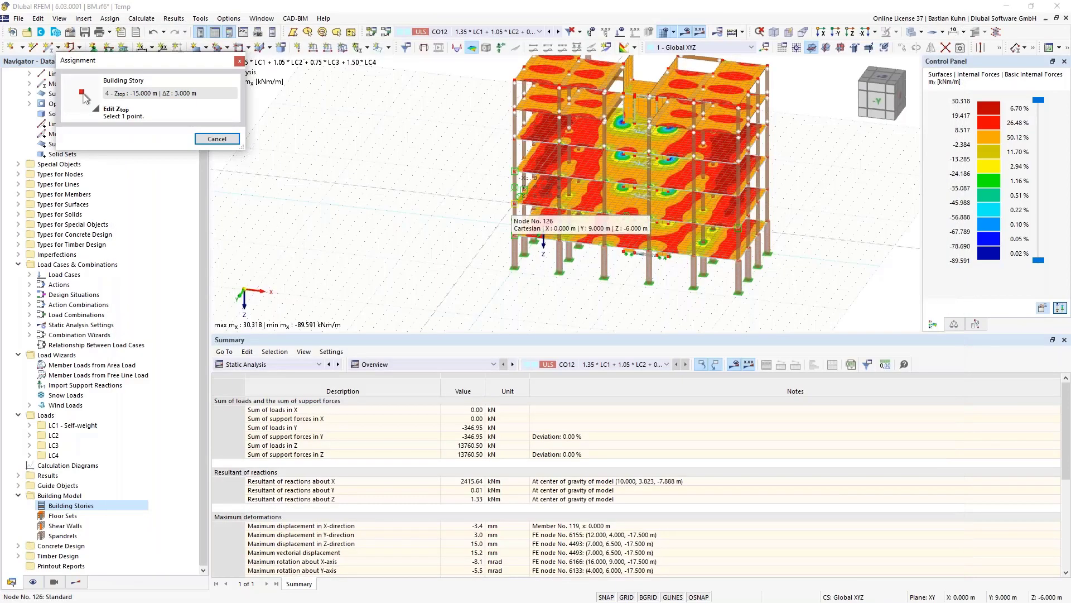
pyautogui.click(514, 105)
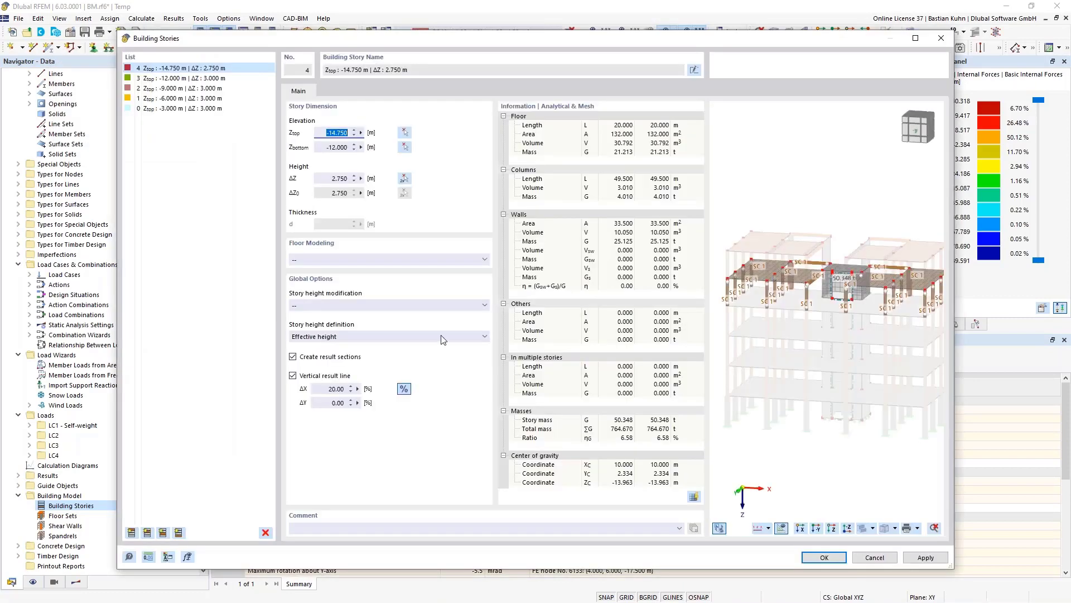
pyautogui.click(147, 532)
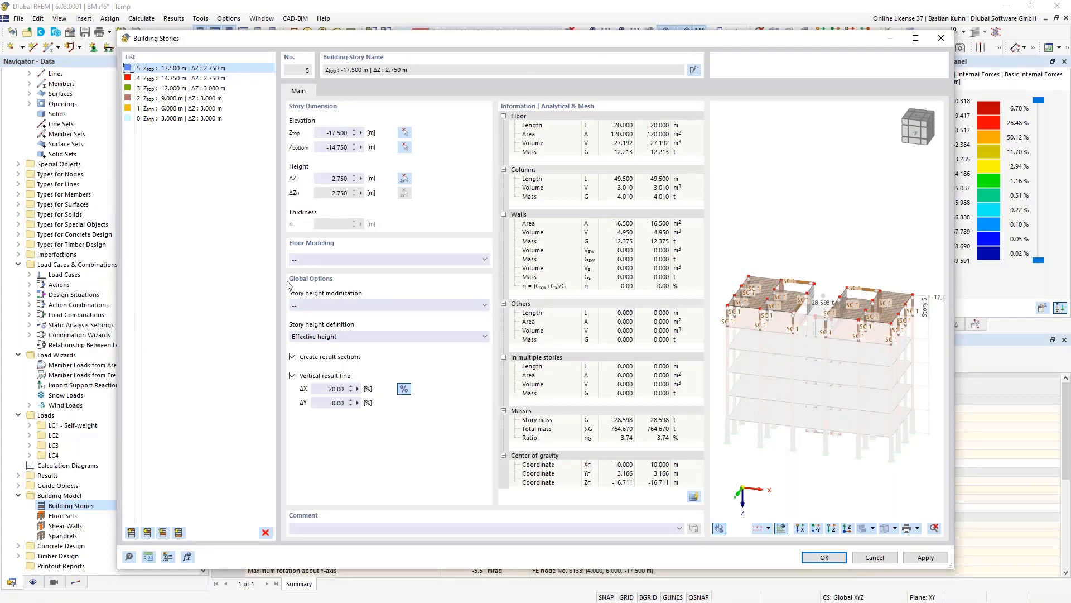
pyautogui.click(156, 90)
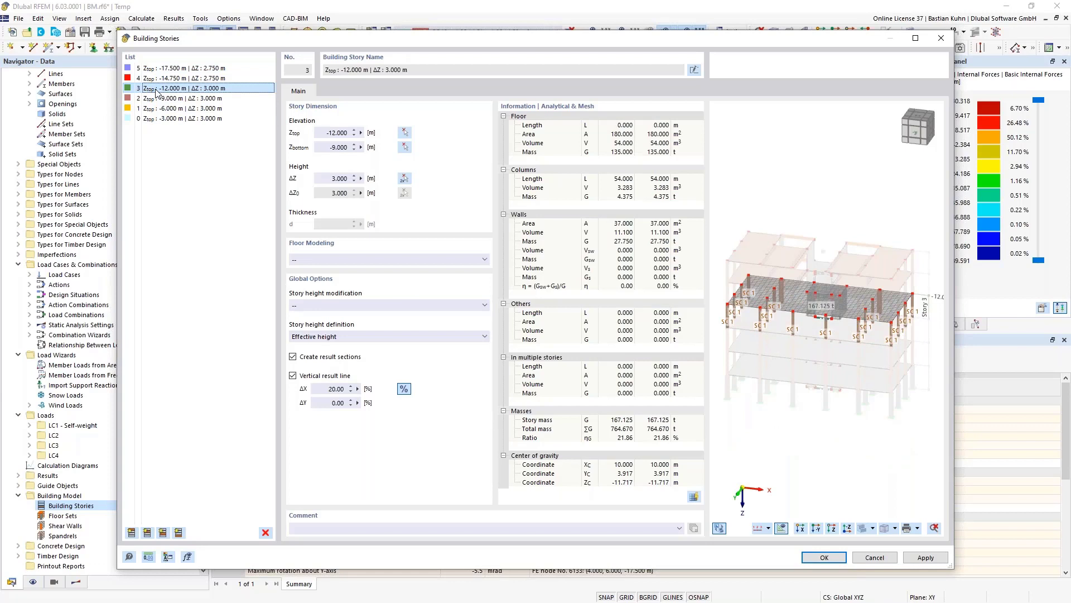
pyautogui.keyDown('shift'); pyautogui.click(154, 119); pyautogui.keyUp('shift')
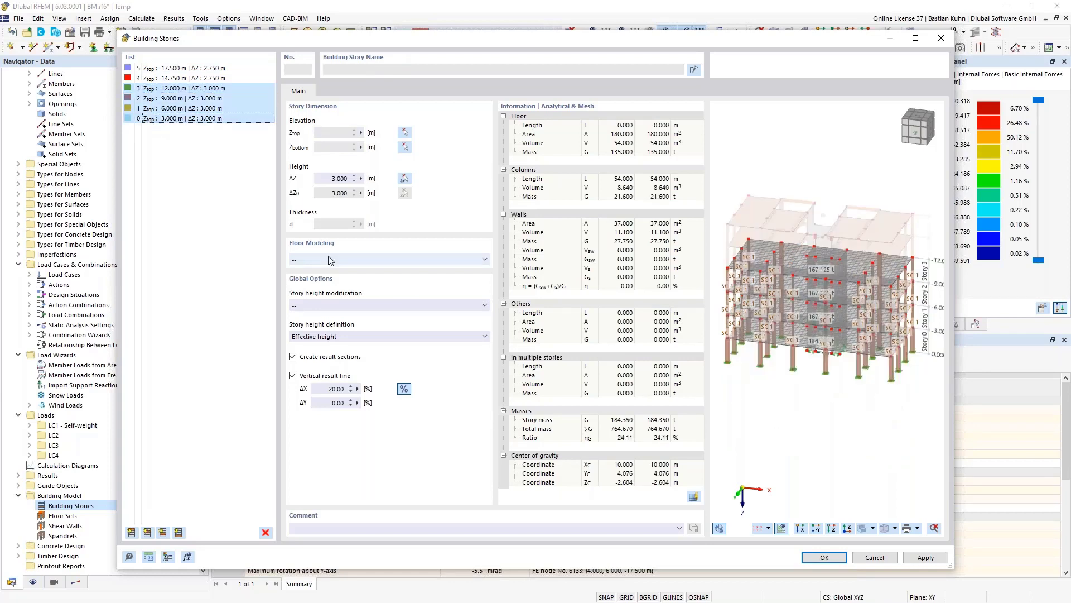
# - Set Floor Modeling for stories 0–3 to Rigid Diaphragm and confirm the story settings
pyautogui.click(330, 260)
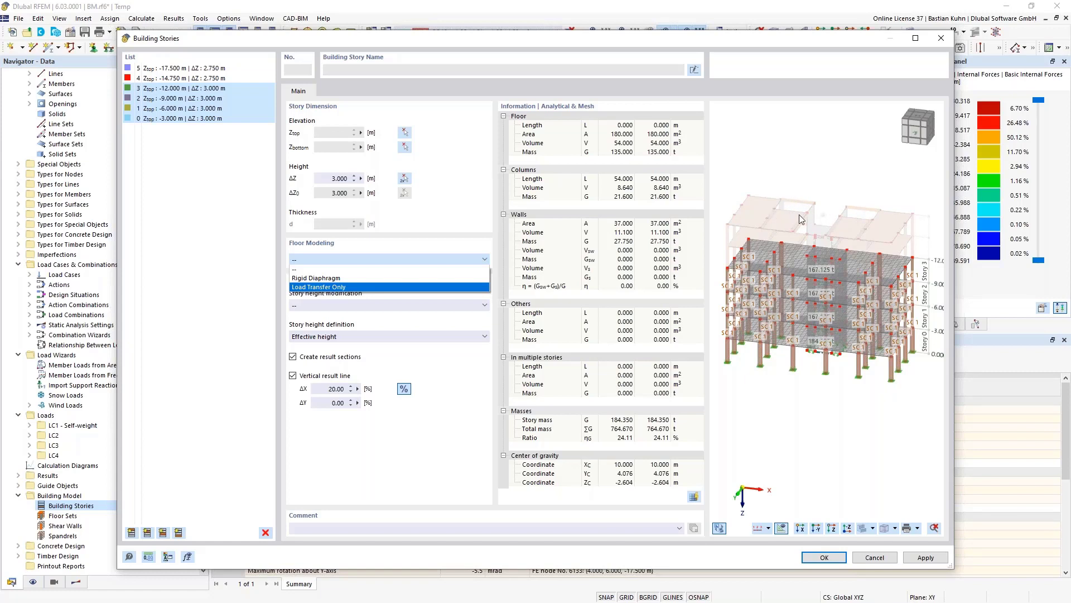
pyautogui.click(359, 278)
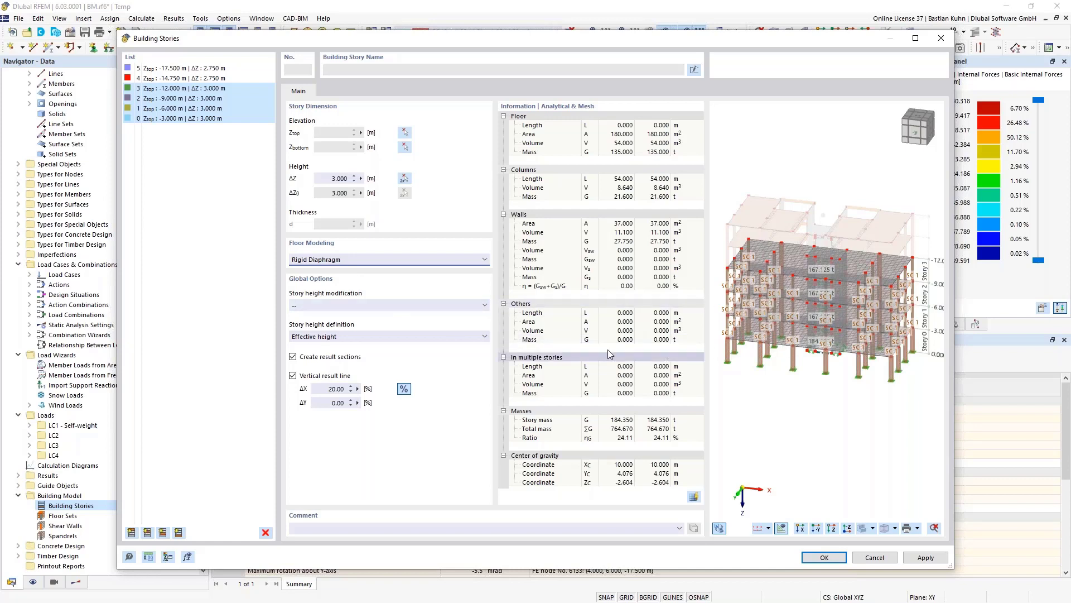
pyautogui.click(820, 557)
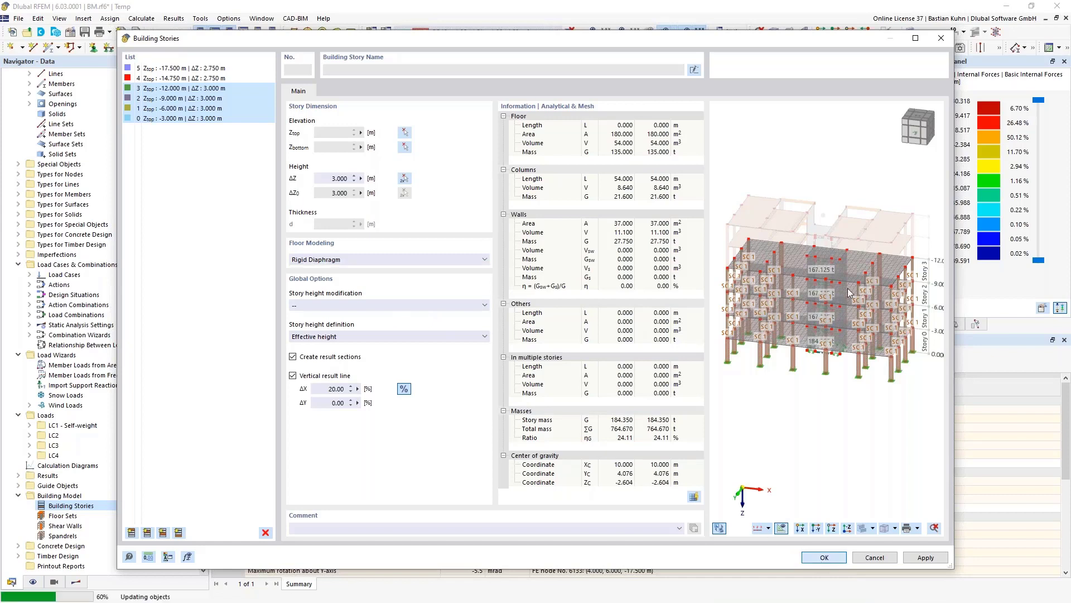
# - Delete the old results and inspect the story masses in a -Y front elevation
pyautogui.click(582, 351)
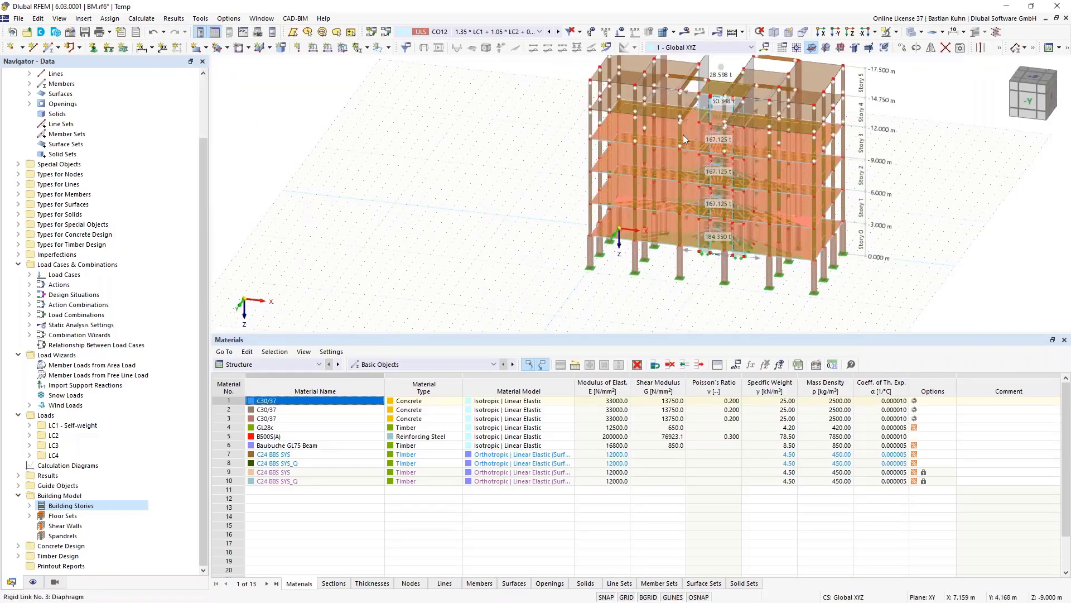
pyautogui.scroll(5, 684, 131)
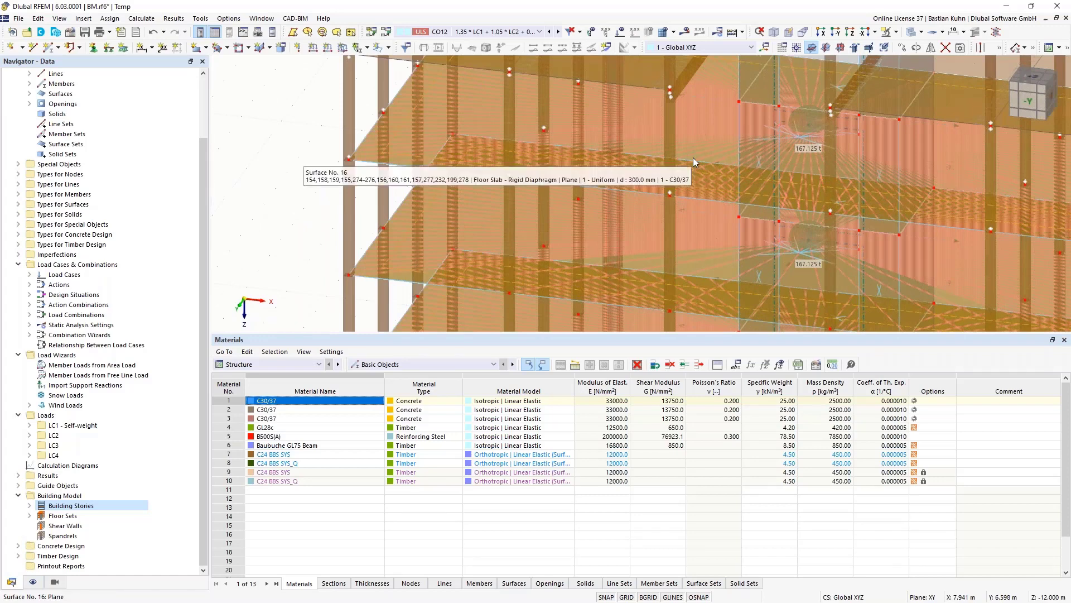
pyautogui.scroll(-5, 693, 157)
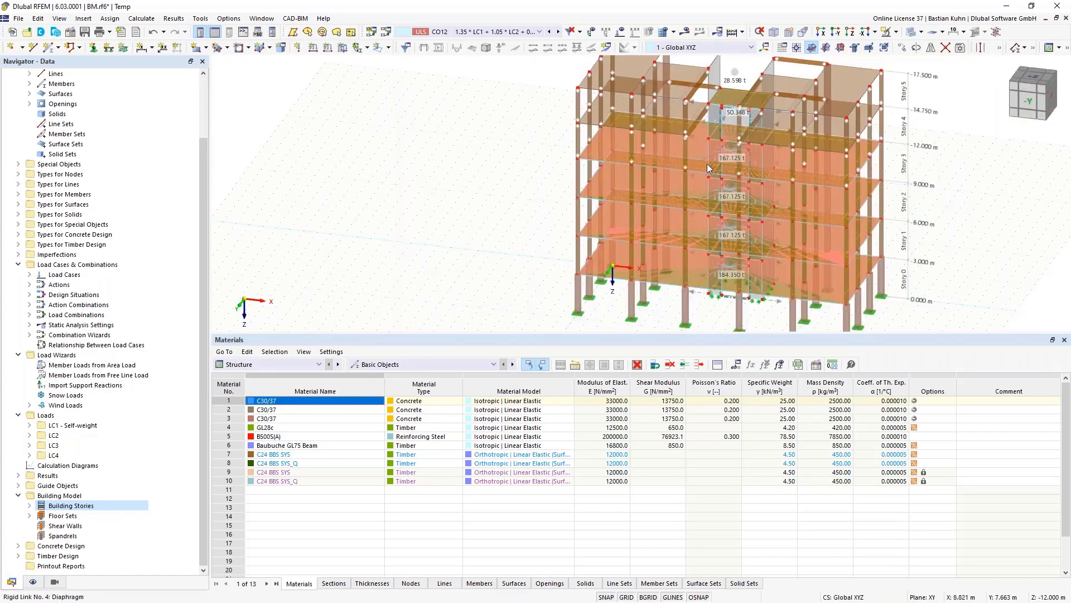
pyautogui.scroll(6, 731, 155)
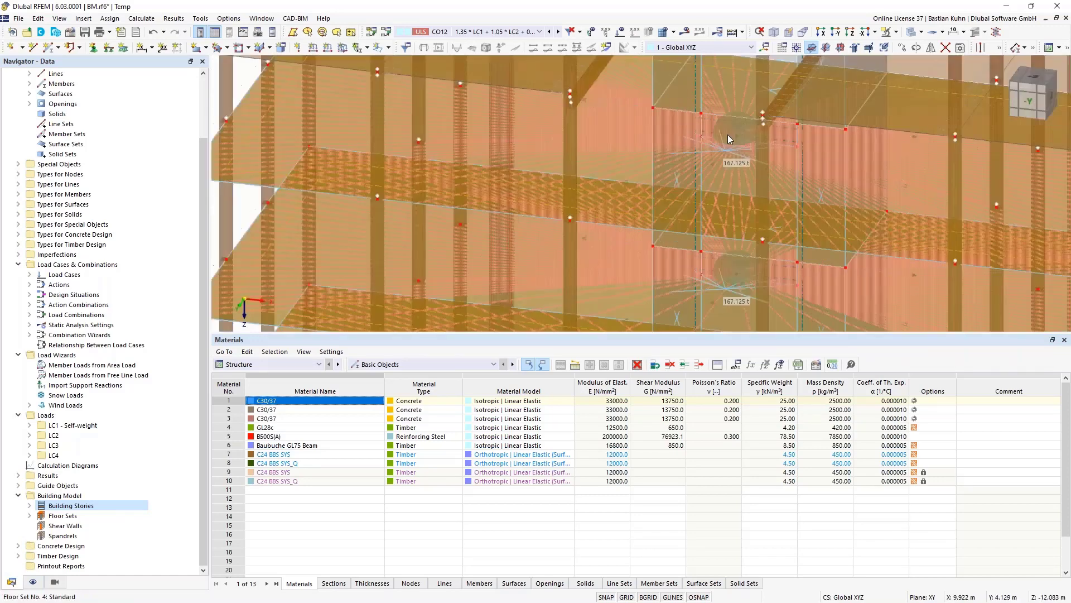
pyautogui.scroll(-8, 727, 135)
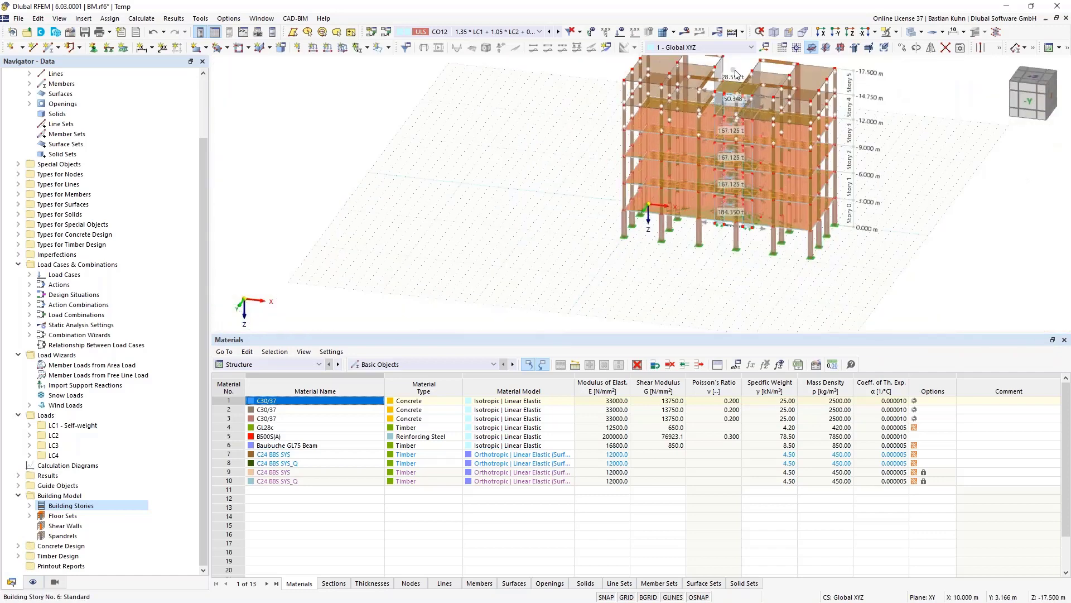
pyautogui.moveTo(725, 78); pyautogui.dragTo(654, 159, button='middle')
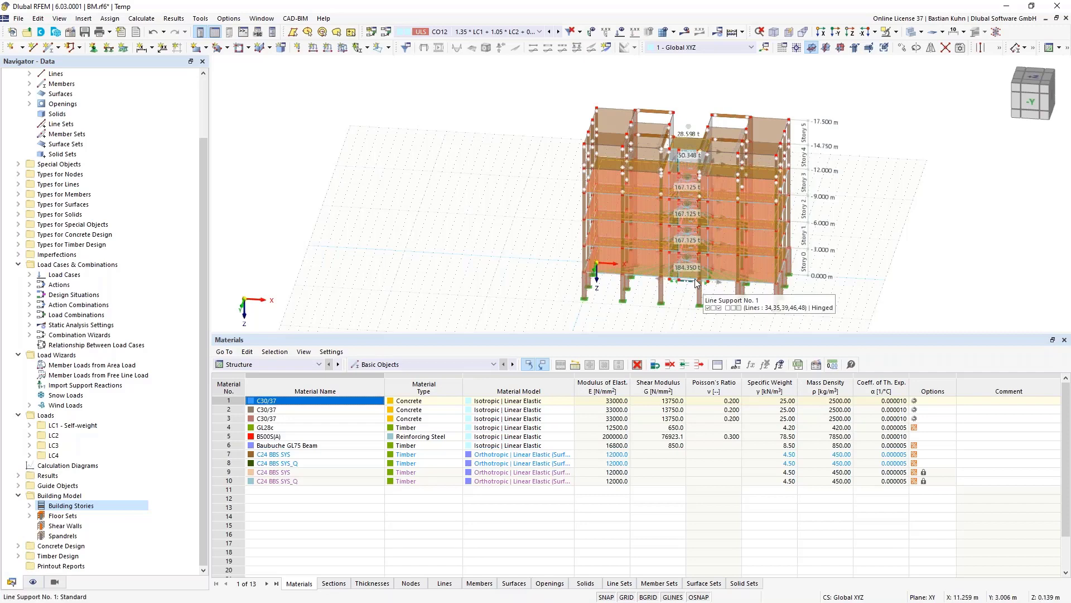
pyautogui.scroll(5, 685, 233)
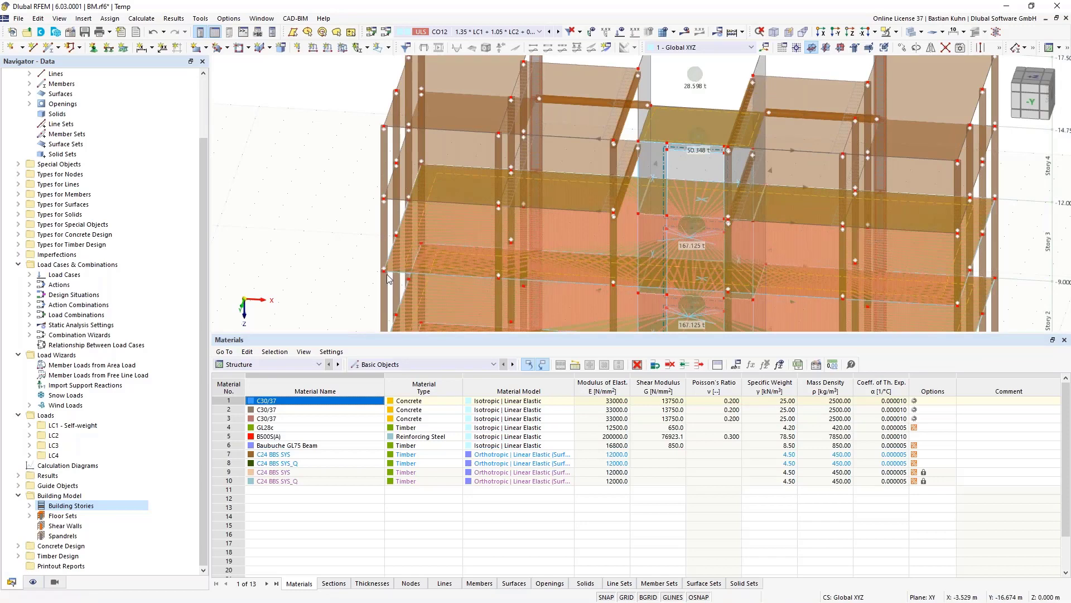
pyautogui.scroll(5, 385, 271)
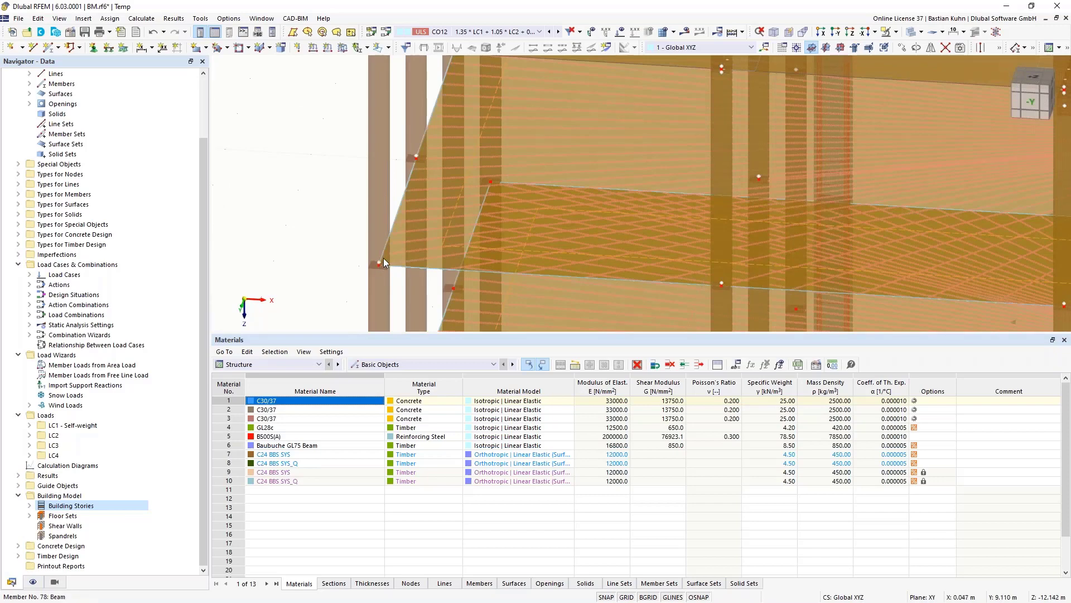
pyautogui.scroll(-5, 383, 258)
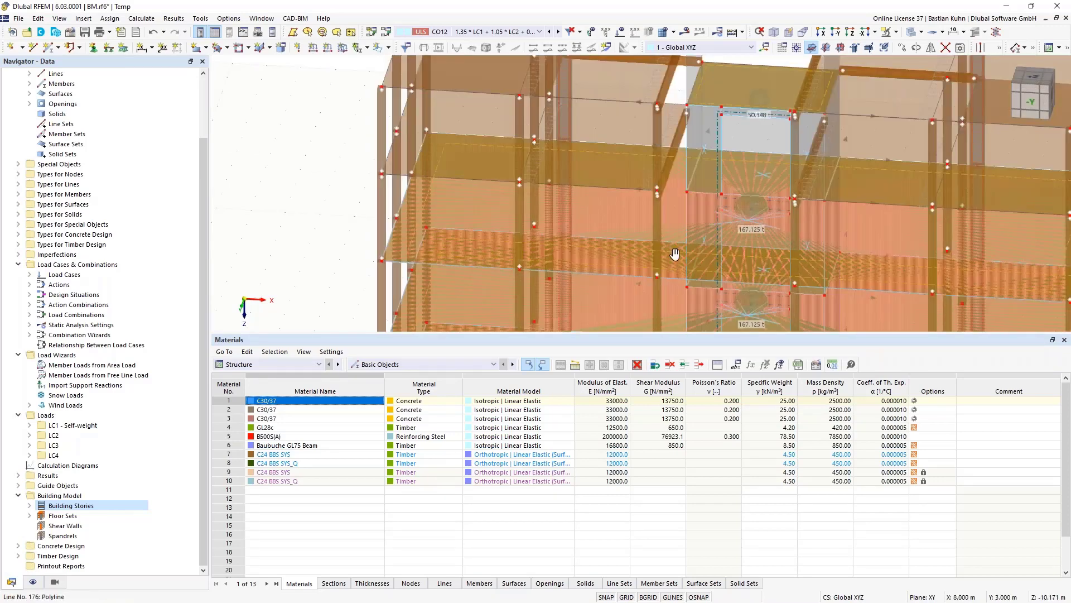
pyautogui.moveTo(675, 253); pyautogui.dragTo(679, 202, button='middle')
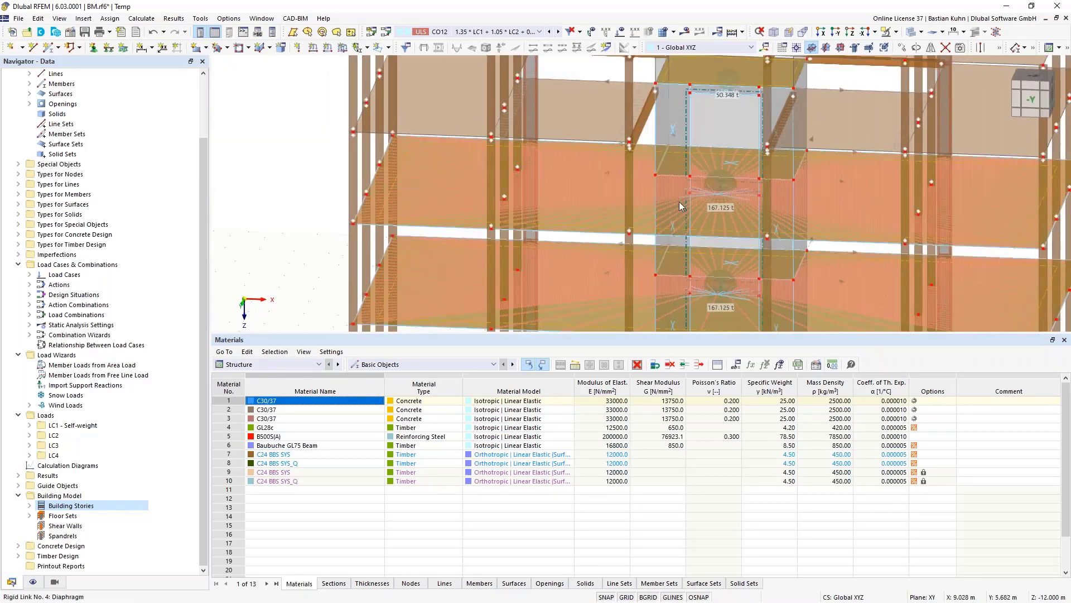
pyautogui.click(837, 32)
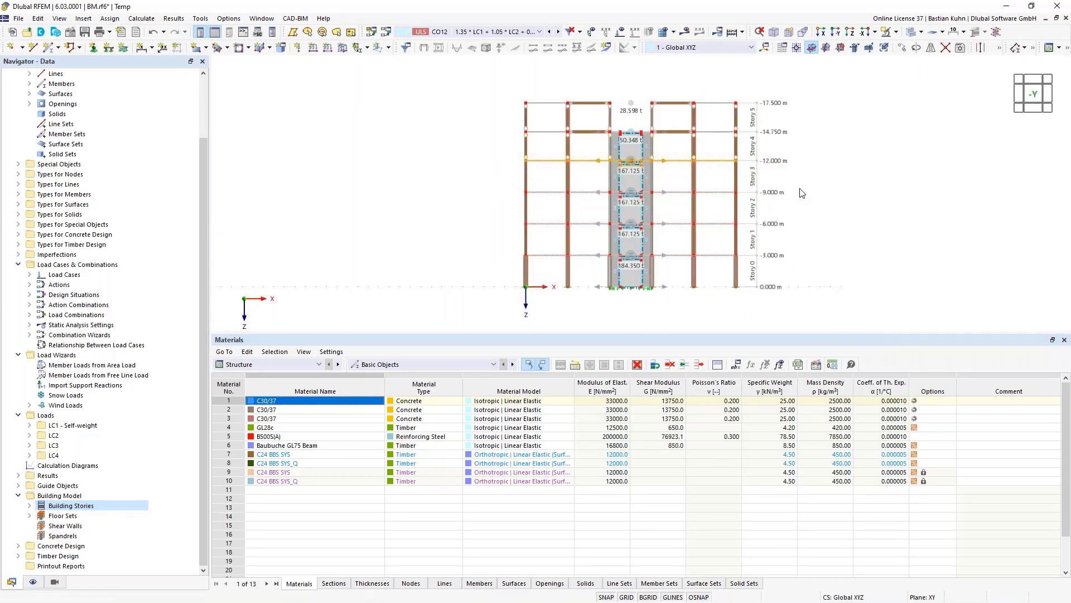
# - Show only stories 2 to 4 by selection, then return to a front view
pyautogui.moveTo(803, 191); pyautogui.dragTo(485, 152)
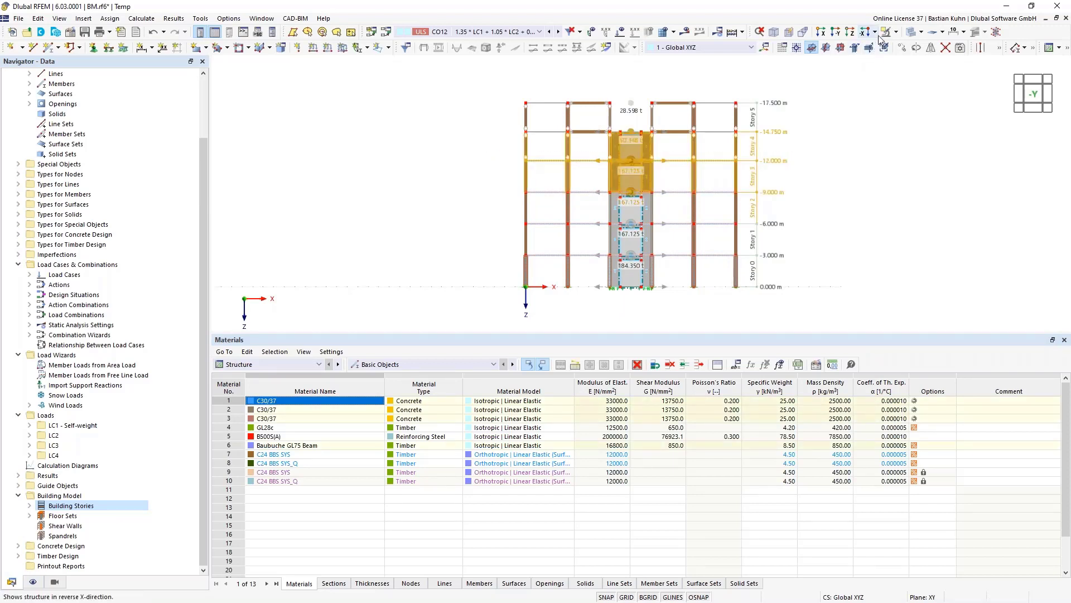
pyautogui.click(897, 35)
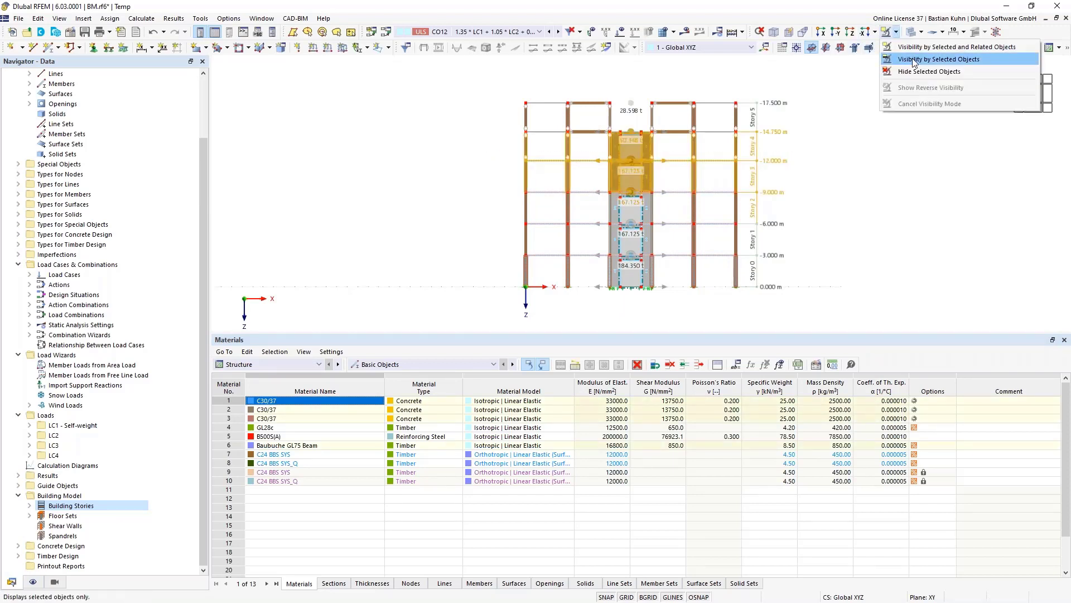
pyautogui.click(926, 60)
pyautogui.keyDown('ctrl'); pyautogui.moveTo(821, 230); pyautogui.dragTo(580, 143, button='middle'); pyautogui.keyUp('ctrl')
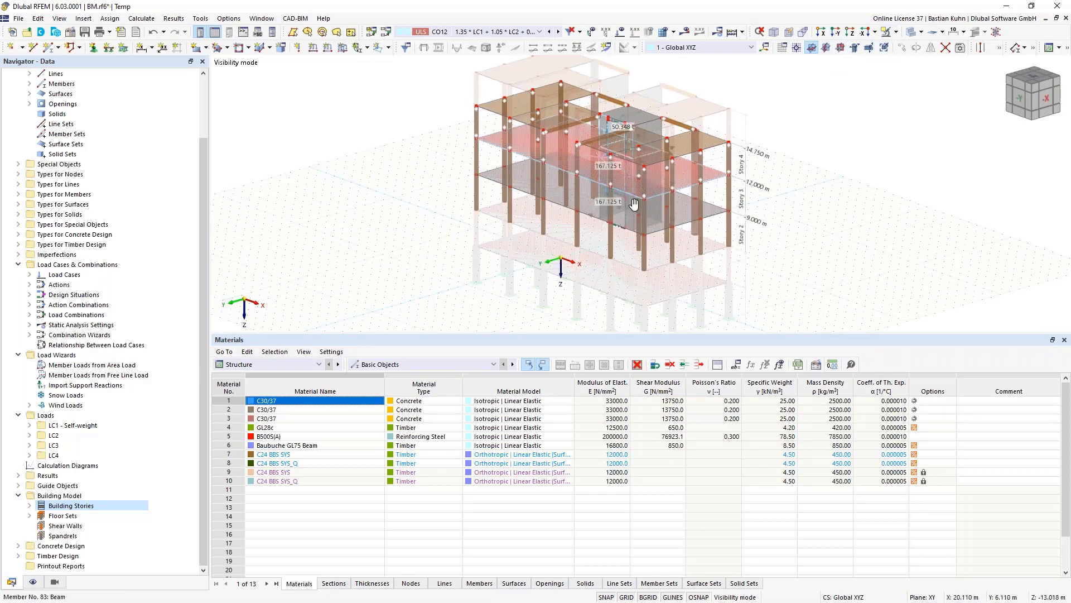
pyautogui.moveTo(634, 203); pyautogui.dragTo(725, 199, button='middle')
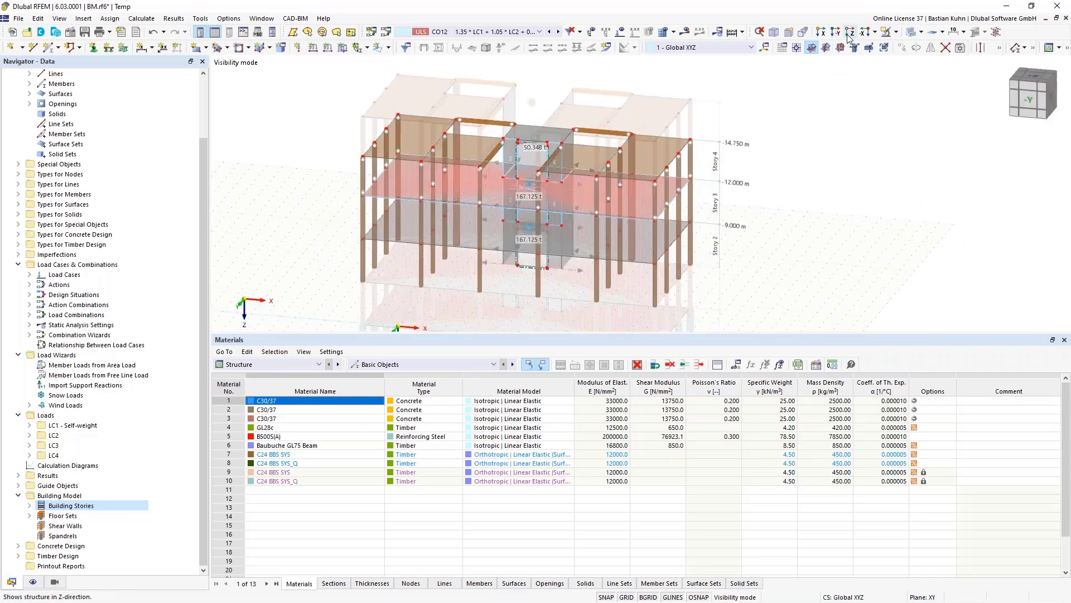
pyautogui.click(835, 32)
pyautogui.scroll(-1, 692, 170)
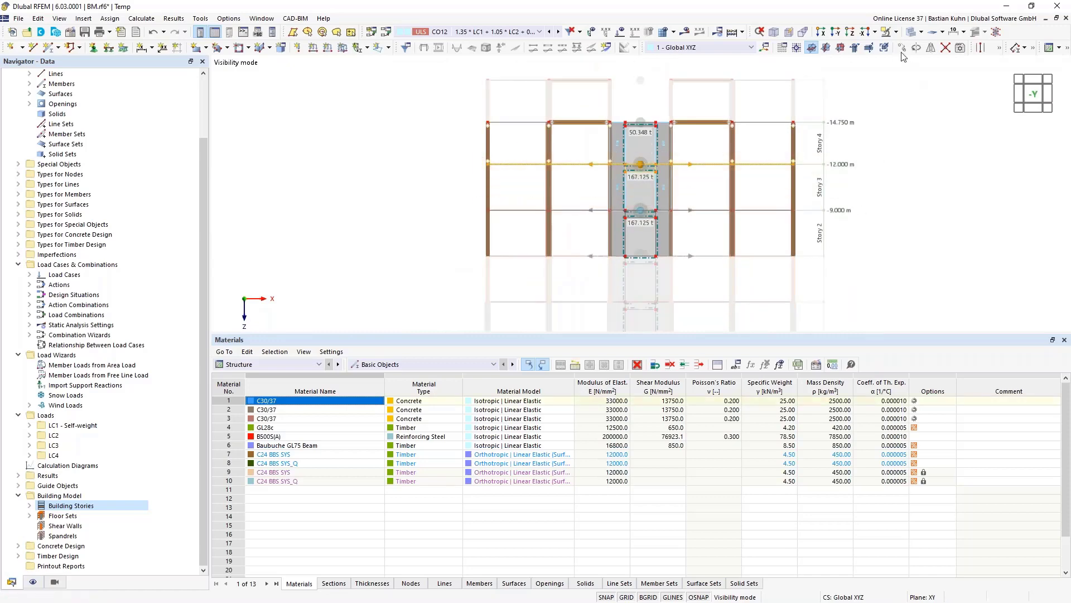
# - Isolate Story 3 with other stories faded and inspect its floor slab and columns
pyautogui.click(886, 31)
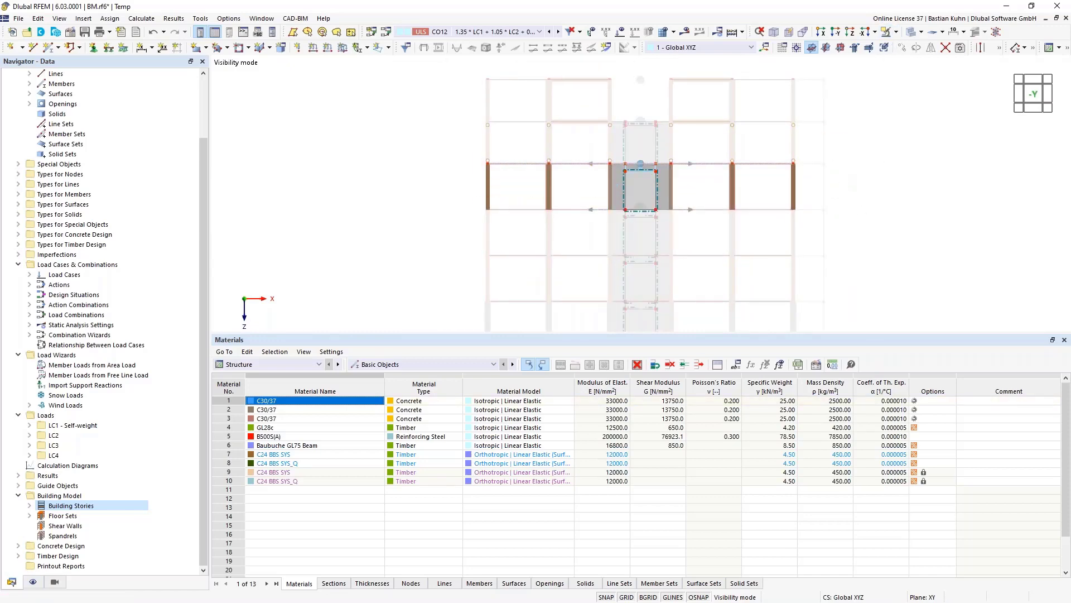
pyautogui.keyDown('ctrl'); pyautogui.moveTo(843, 189); pyautogui.dragTo(710, 214, button='middle'); pyautogui.keyUp('ctrl')
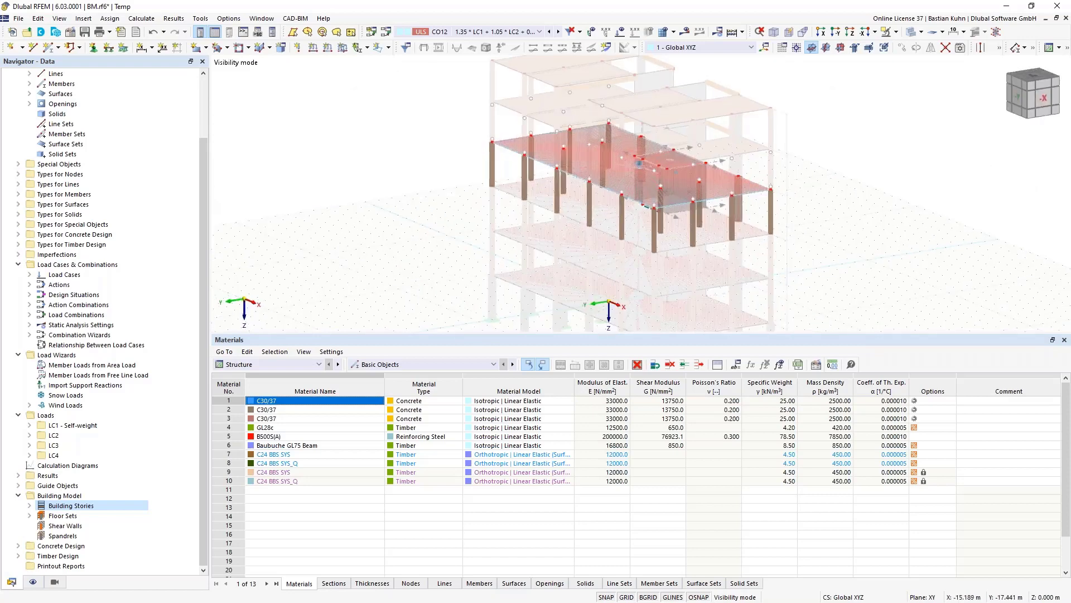
pyautogui.scroll(5, 620, 178)
pyautogui.scroll(4, 647, 153)
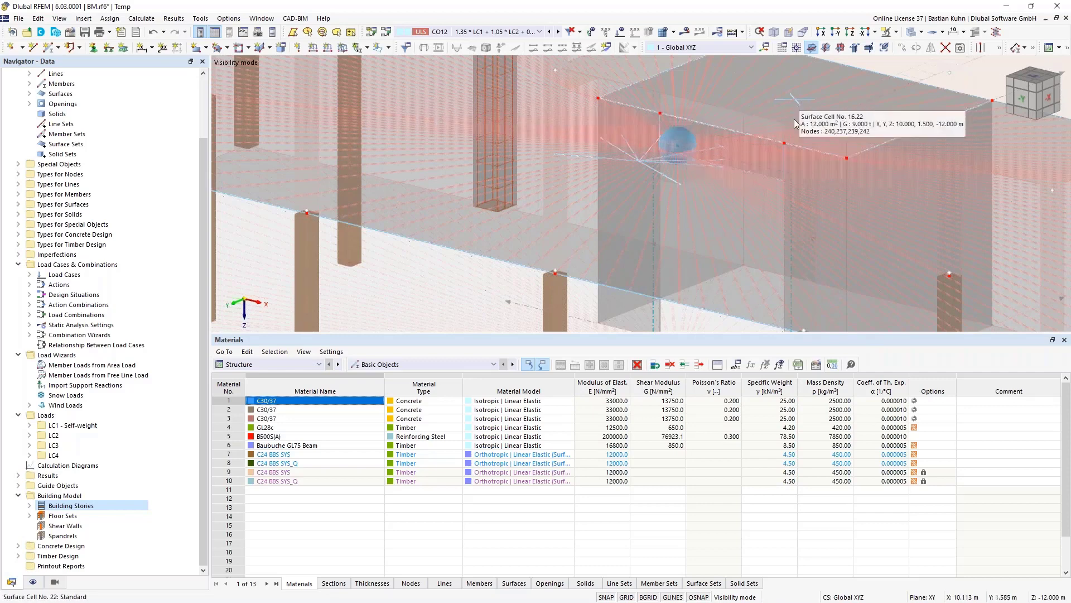
pyautogui.scroll(-5, 795, 123)
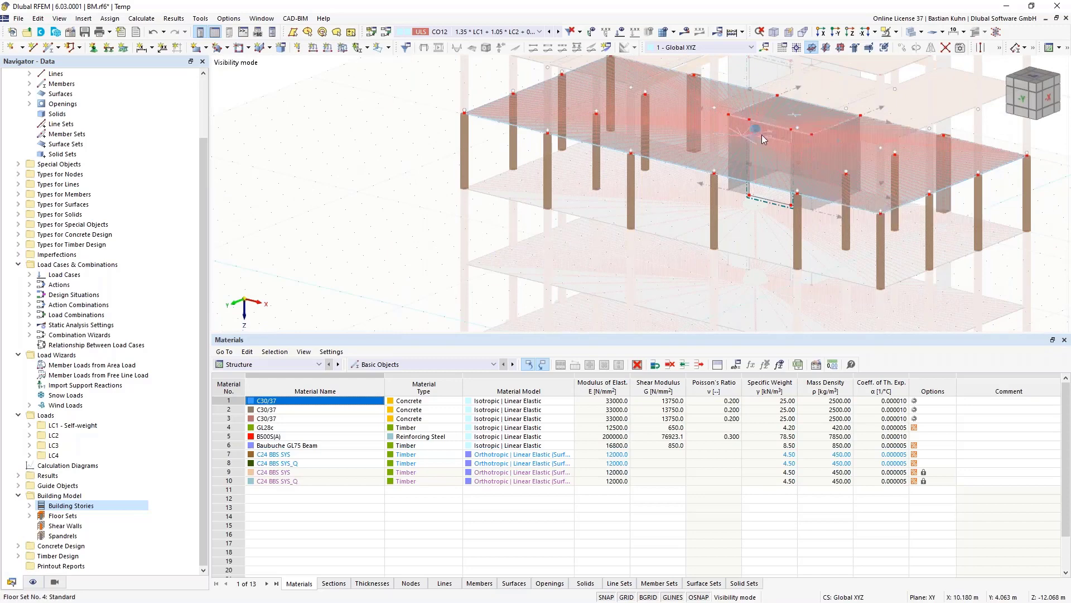
pyautogui.scroll(5, 762, 145)
pyautogui.scroll(-5, 762, 152)
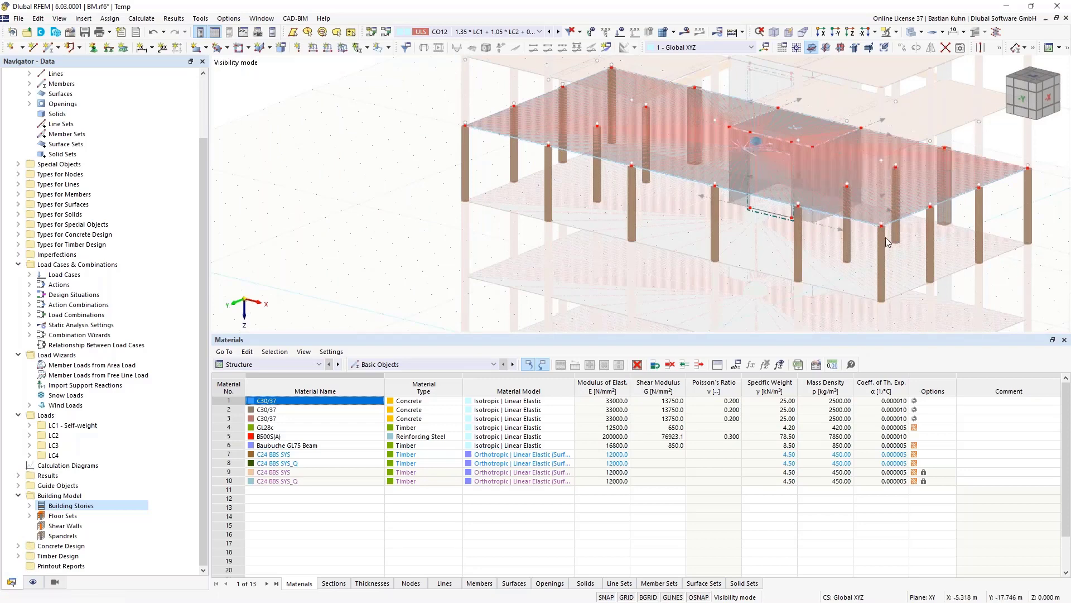
pyautogui.scroll(2, 909, 206)
pyautogui.scroll(3, 909, 206)
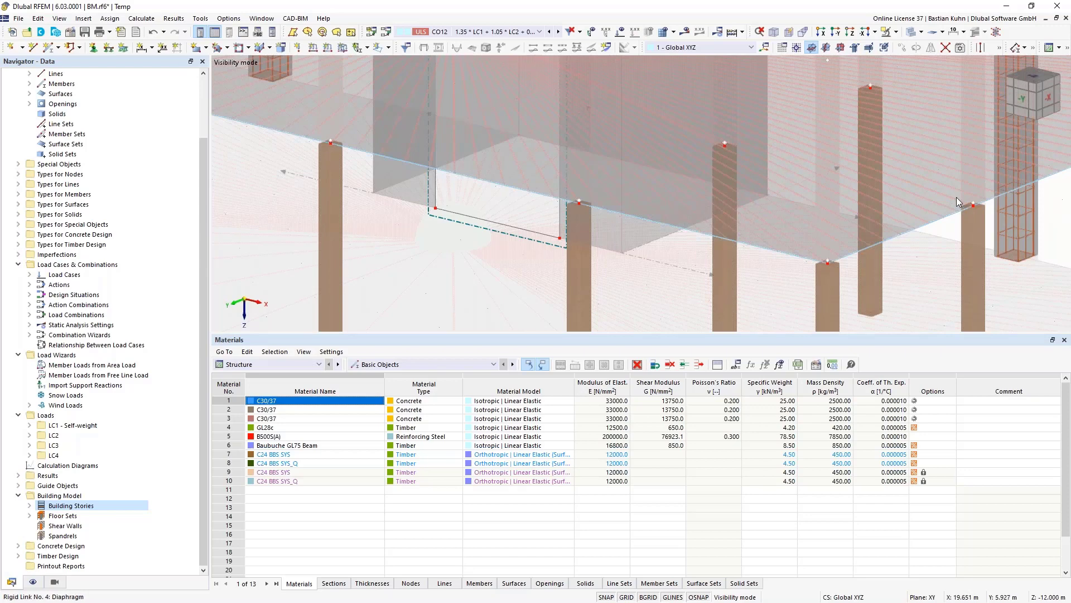
pyautogui.scroll(-5, 956, 197)
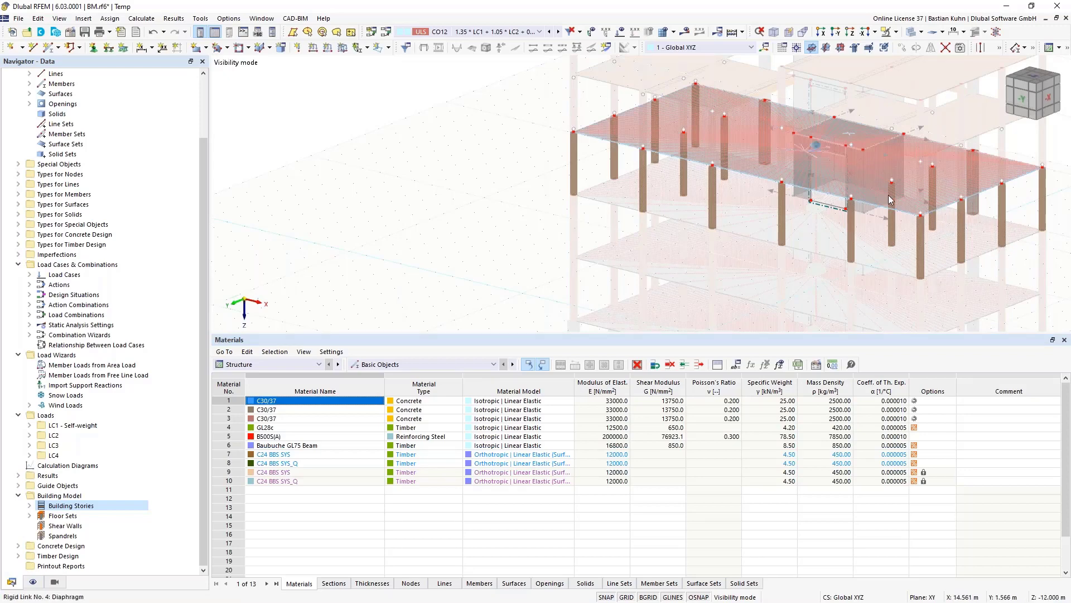
pyautogui.moveTo(966, 191)
pyautogui.scroll(-4, 744, 208)
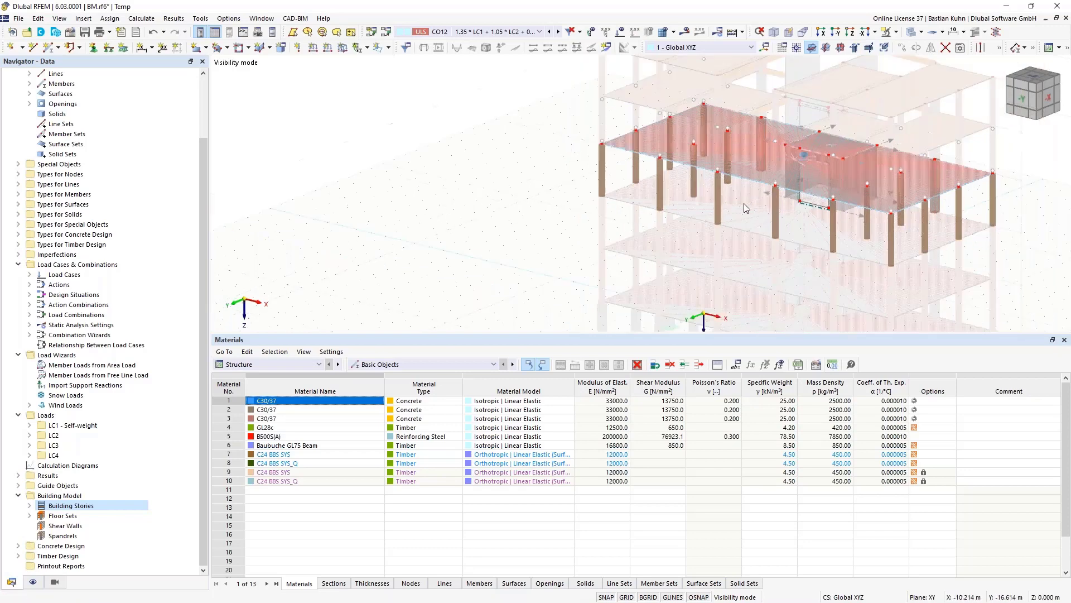
pyautogui.scroll(-2, 744, 205)
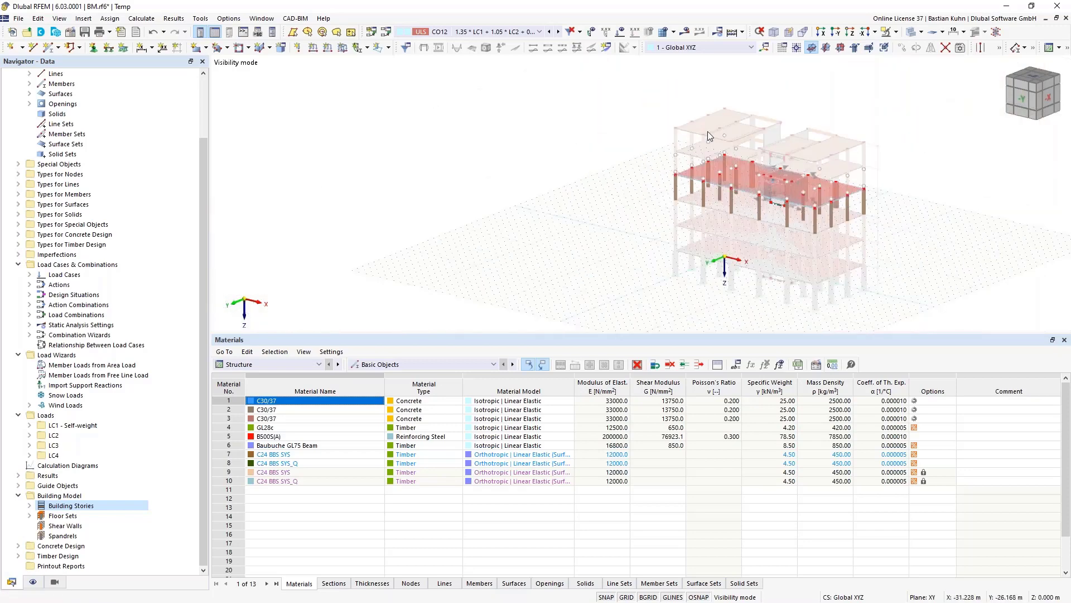
pyautogui.click(902, 33)
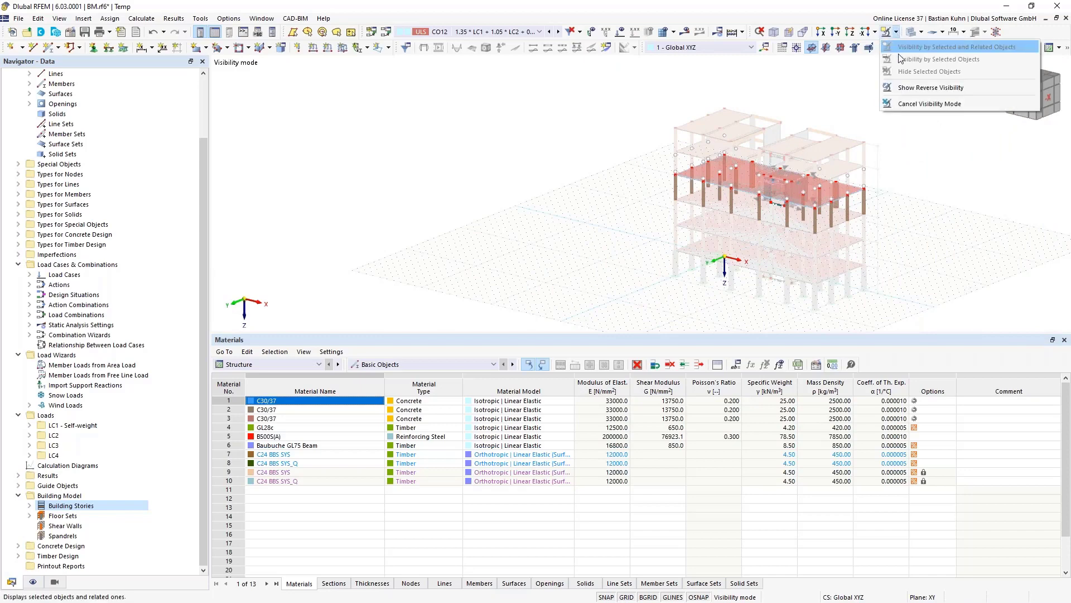
# - Cancel visibility mode to show the whole building and list the four Floor Sets
pyautogui.click(914, 107)
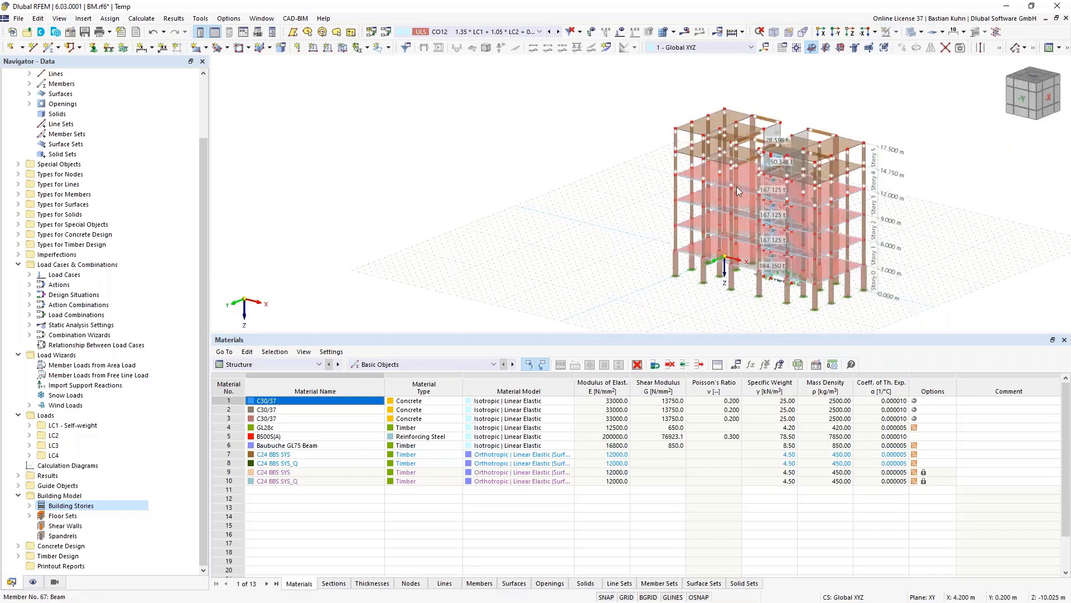
pyautogui.moveTo(783, 210); pyautogui.dragTo(600, 213, button='middle')
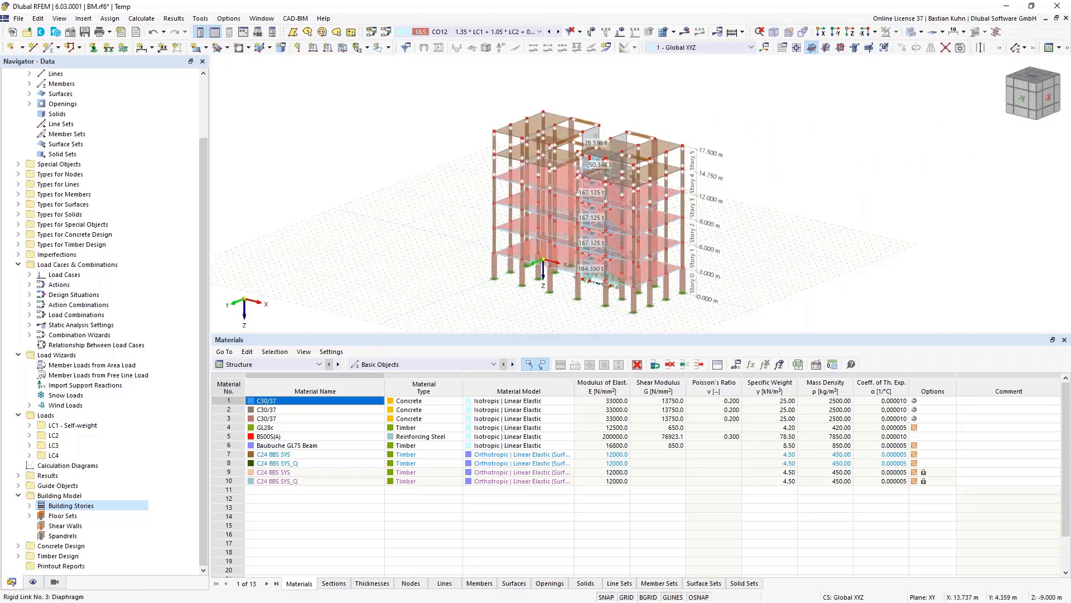
pyautogui.keyDown('ctrl'); pyautogui.moveTo(745, 203); pyautogui.dragTo(1045, 207, button='middle'); pyautogui.keyUp('ctrl')
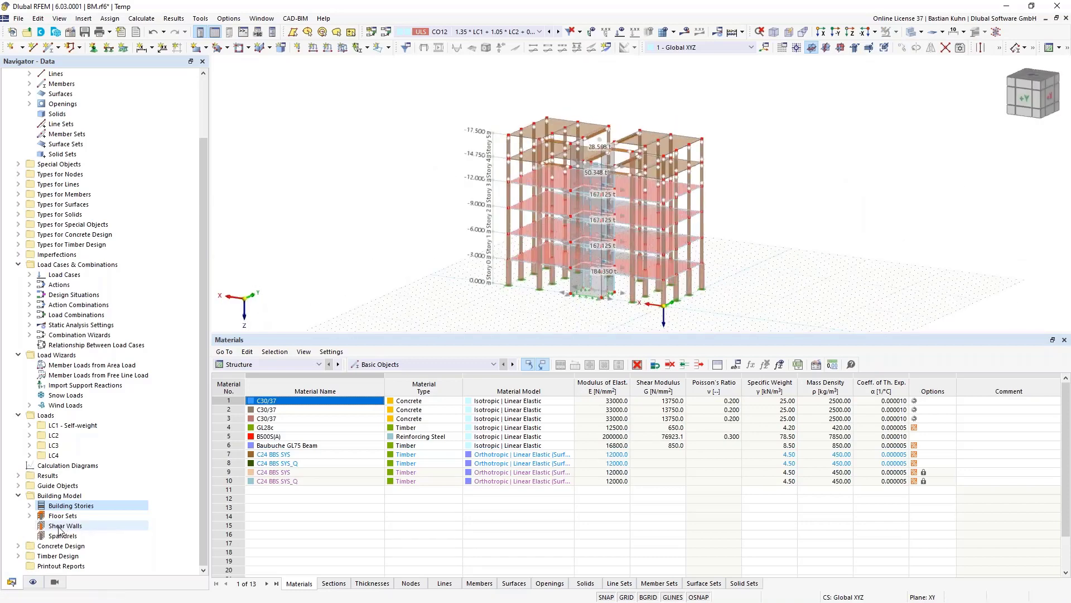
pyautogui.click(30, 516)
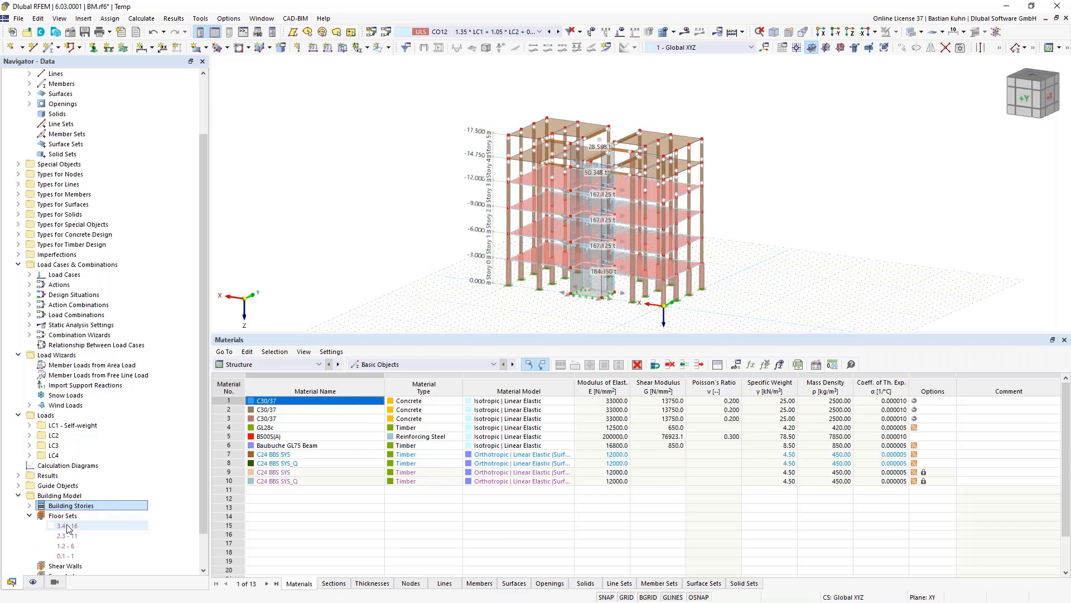
pyautogui.doubleClick(67, 526)
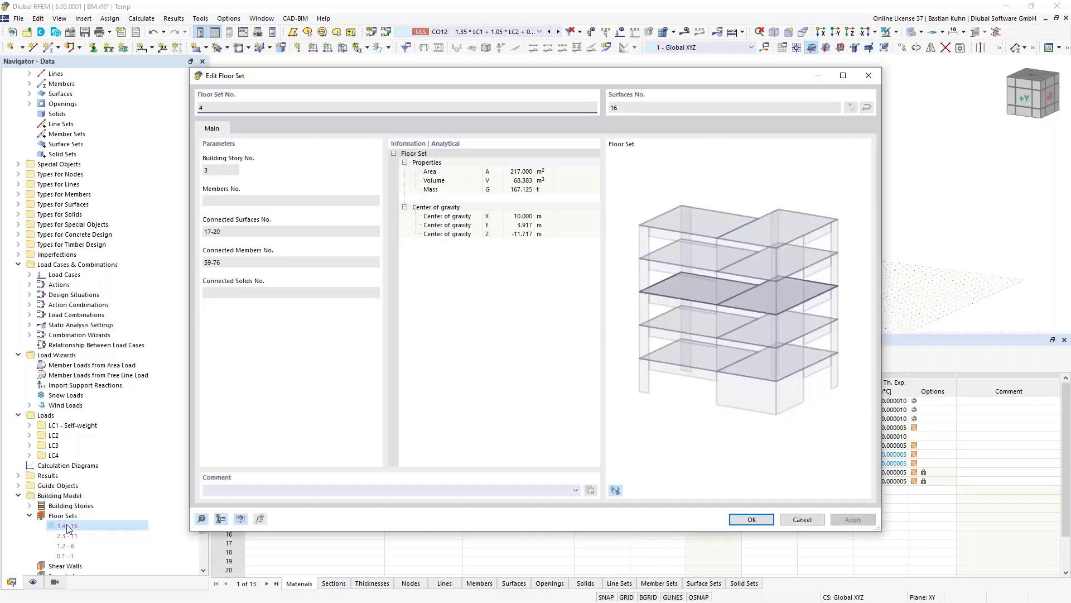
pyautogui.click(615, 490)
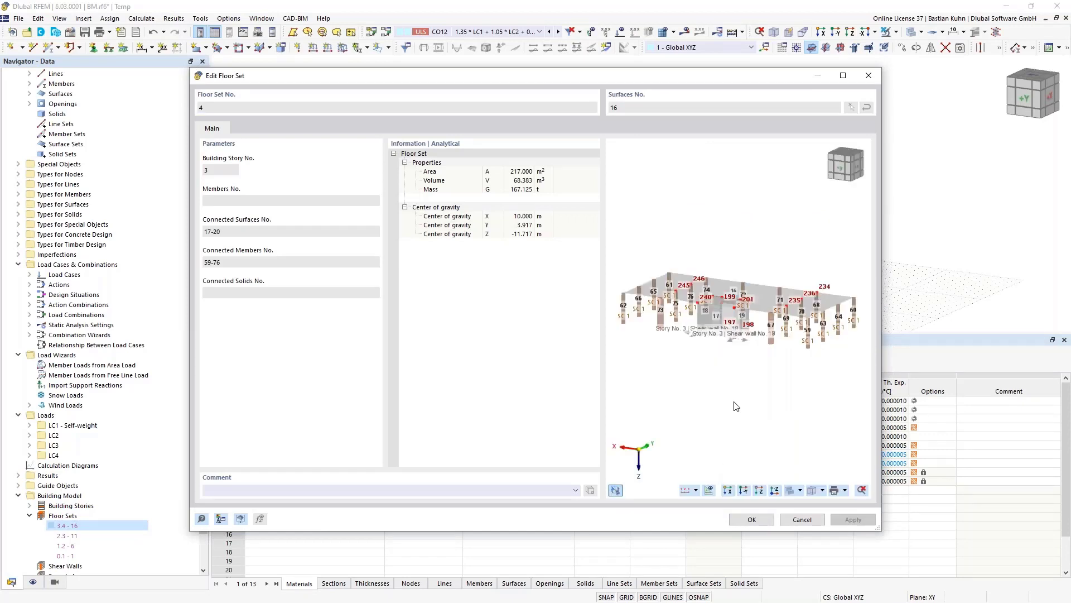
pyautogui.click(805, 521)
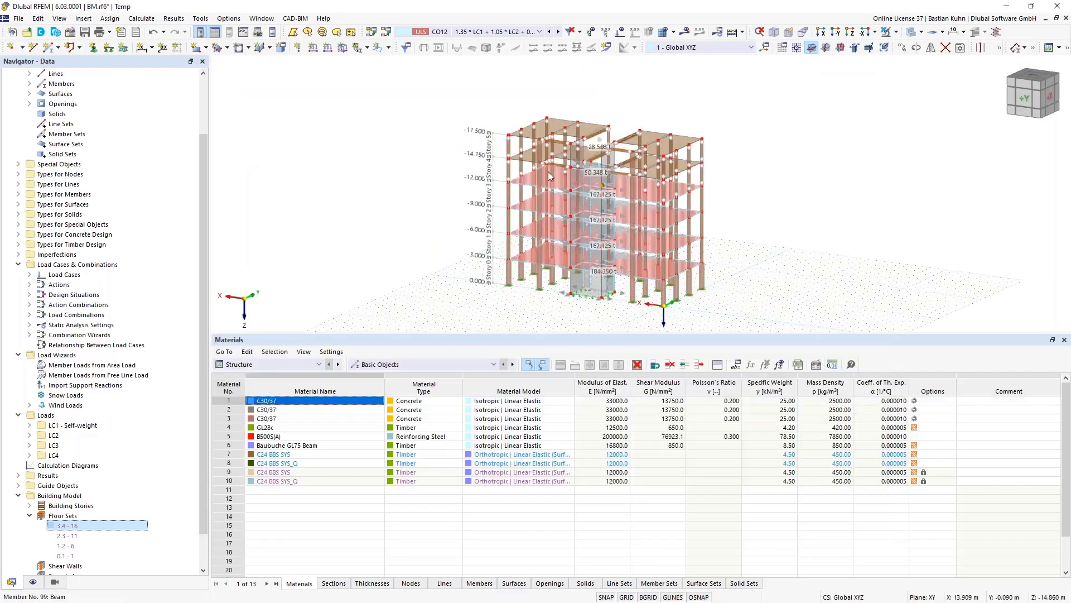
pyautogui.scroll(2, 516, 188)
pyautogui.scroll(2, 464, 183)
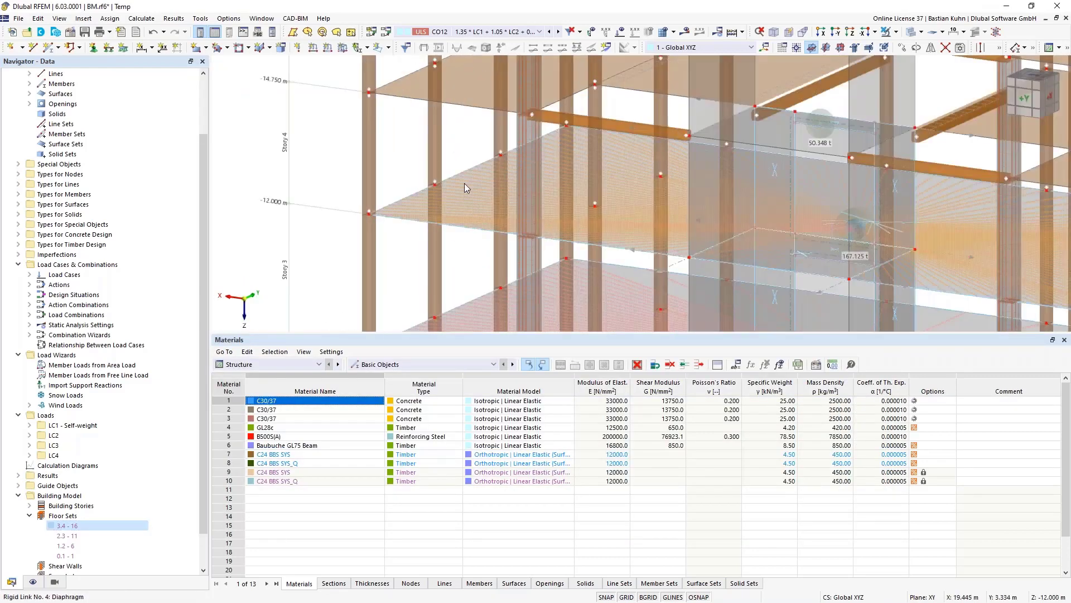
pyautogui.doubleClick(465, 183)
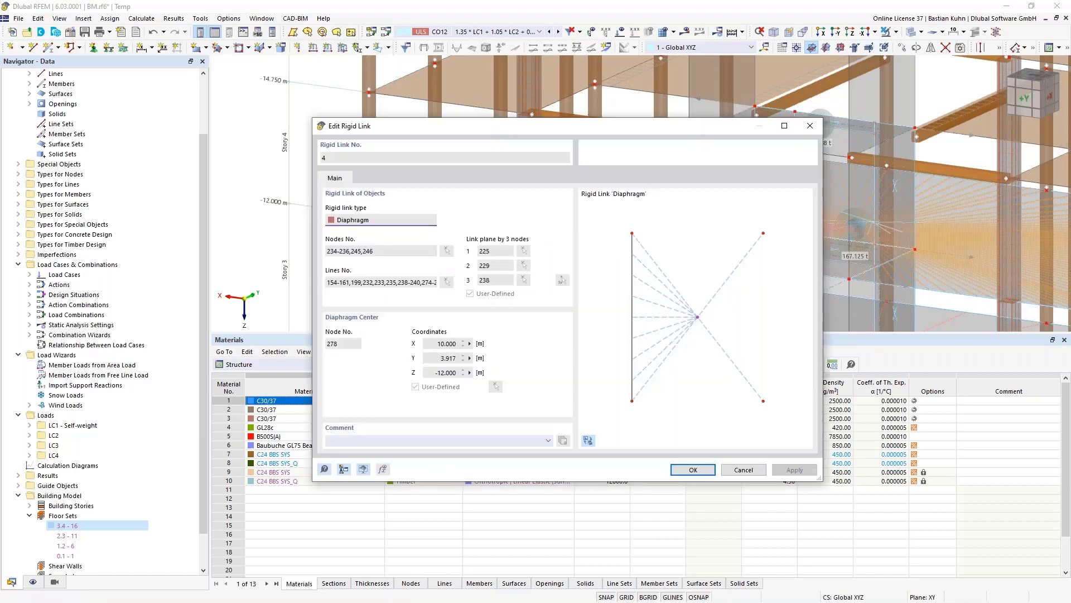
pyautogui.click(738, 470)
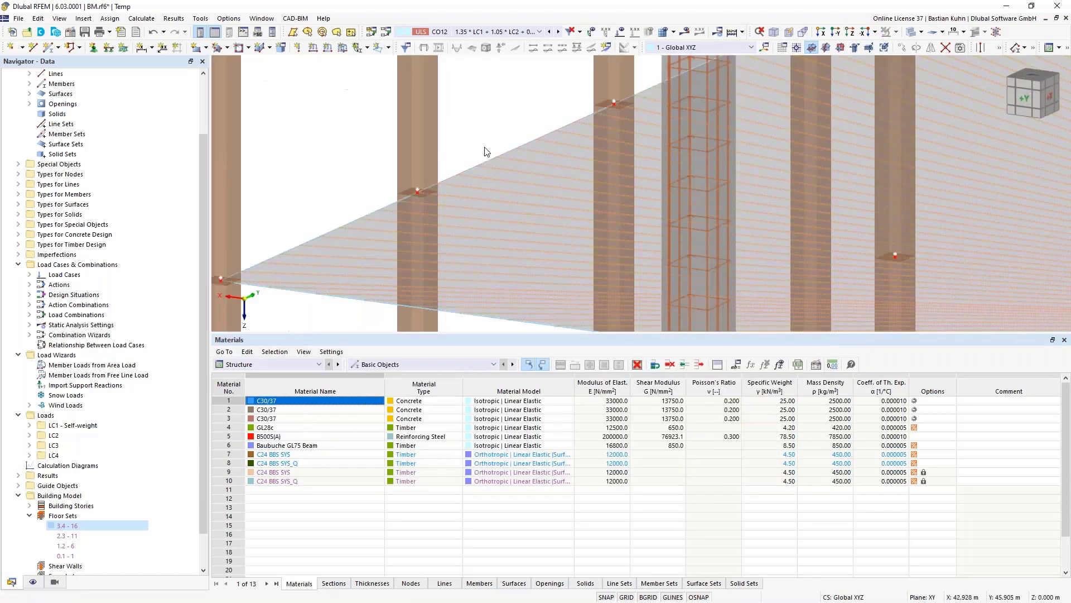
pyautogui.doubleClick(479, 198)
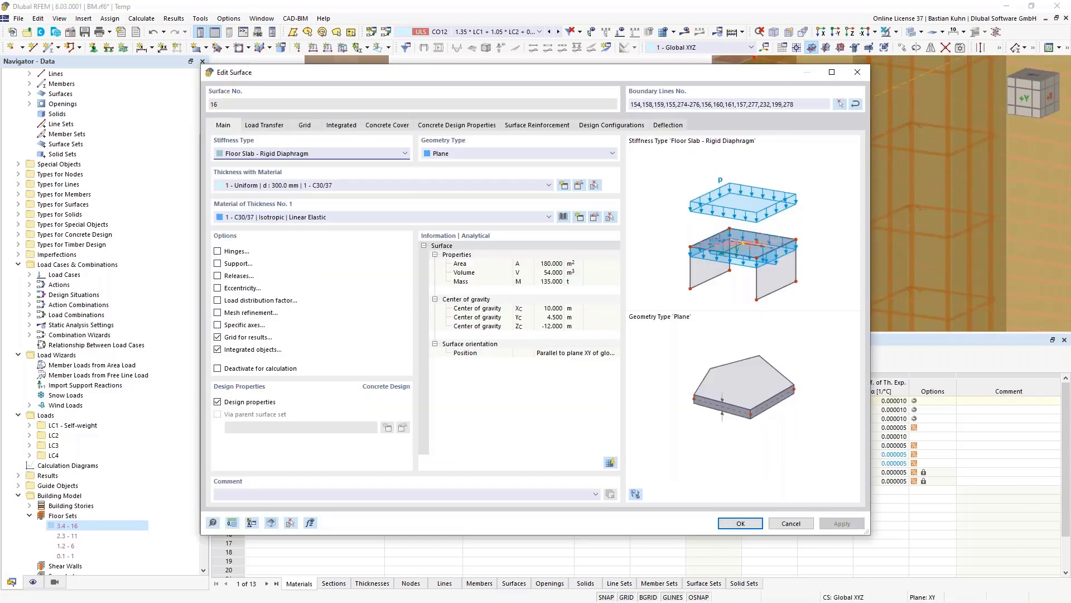
pyautogui.click(390, 130)
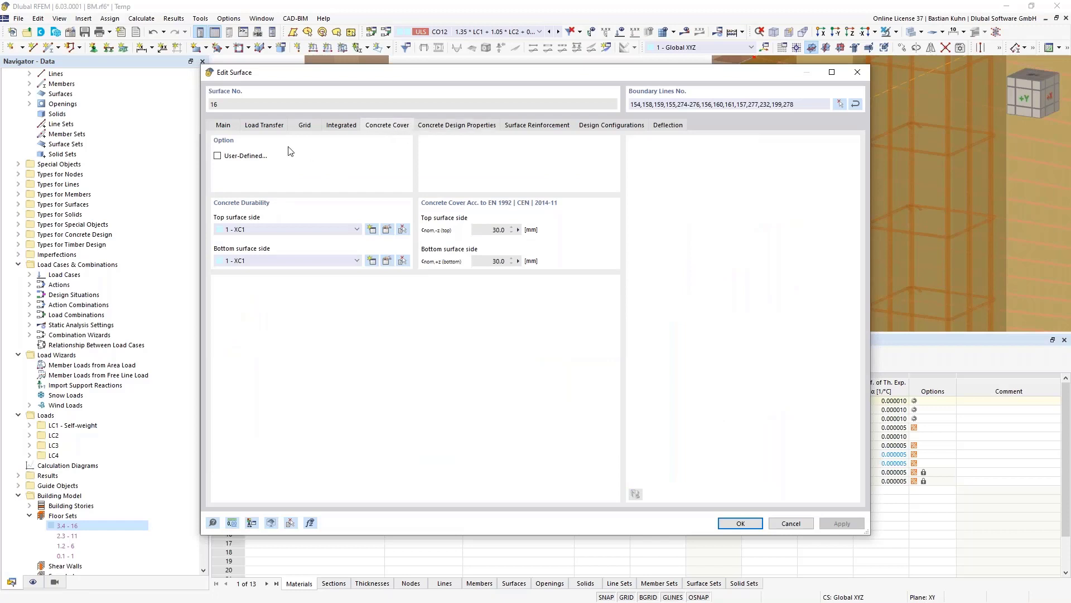
pyautogui.click(222, 126)
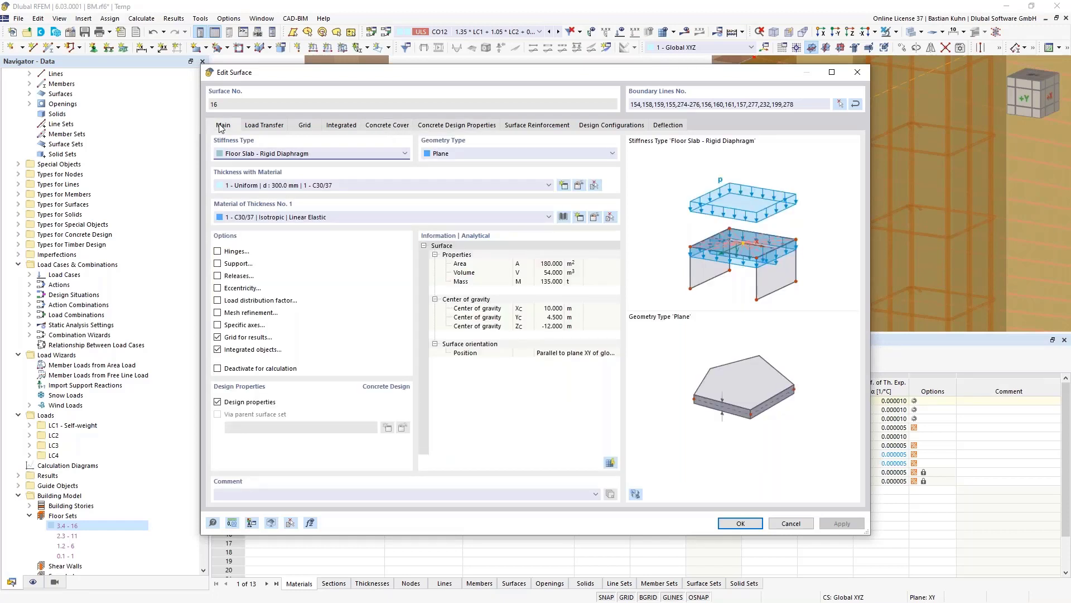
pyautogui.click(233, 156)
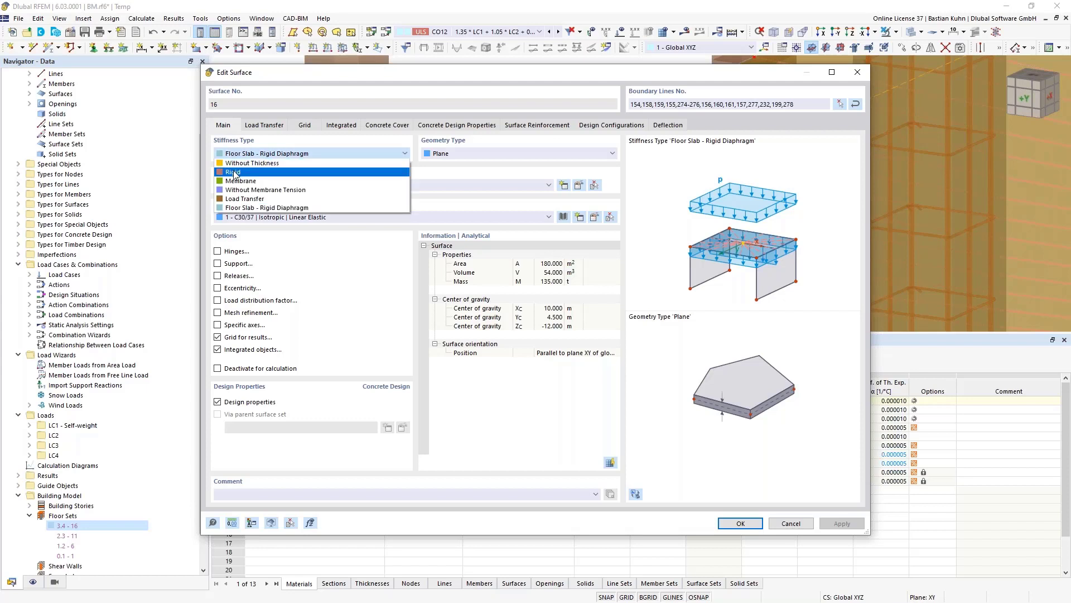
pyautogui.click(241, 116)
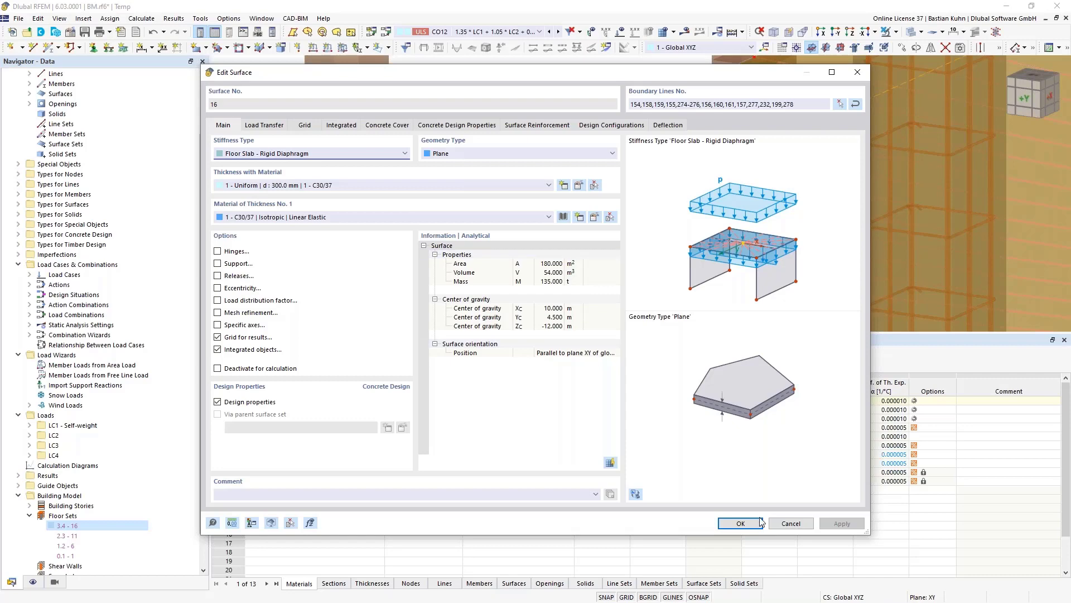
pyautogui.click(781, 524)
# - Start a new shear wall from Shear Walls in the Navigator
pyautogui.scroll(-5, 433, 139)
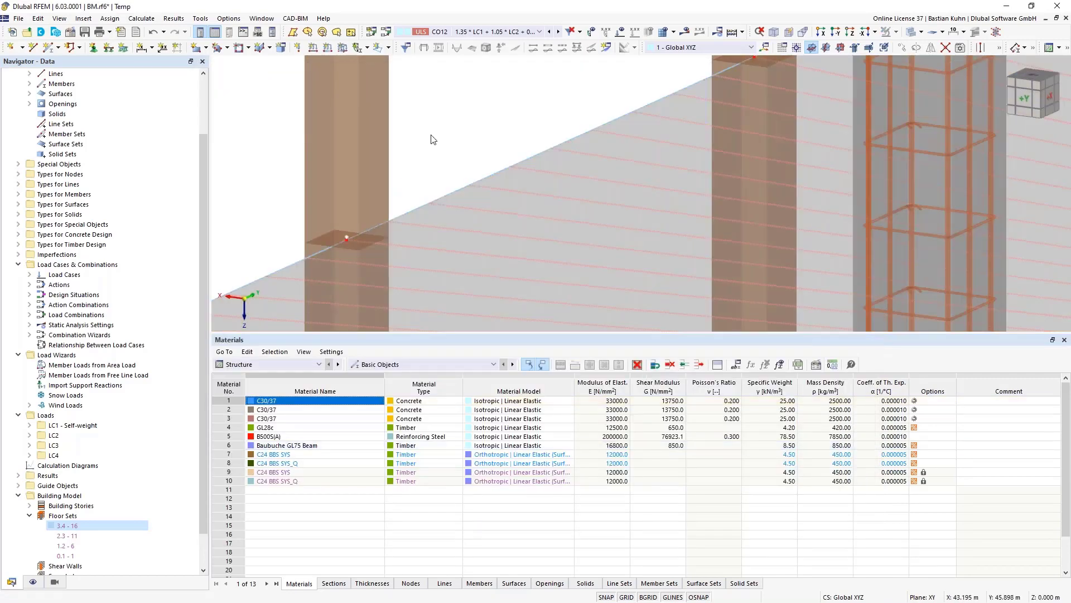
pyautogui.scroll(-2, 132, 466)
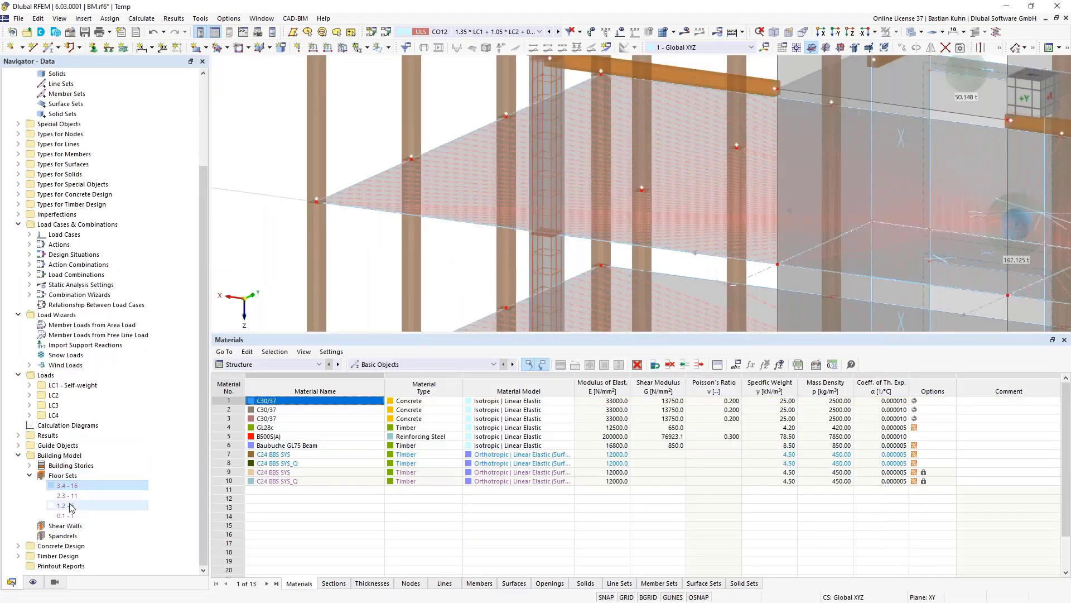
pyautogui.click(65, 526)
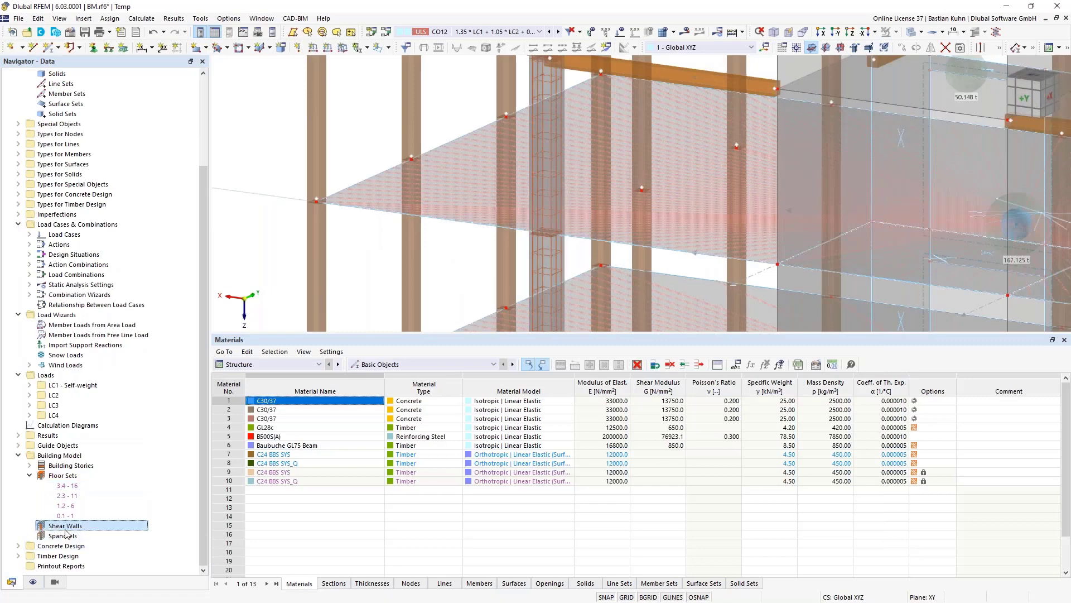
pyautogui.rightClick(66, 531)
pyautogui.click(122, 425)
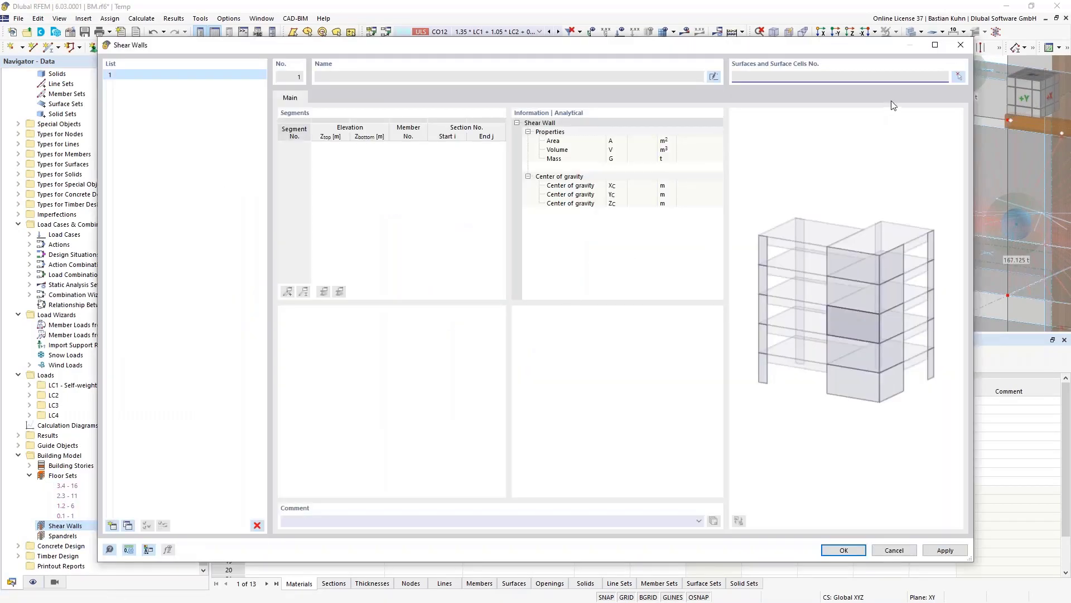
# - Pick core wall surfaces 2, 7, 12, 17 and 22 in the model for the shear wall
pyautogui.click(958, 76)
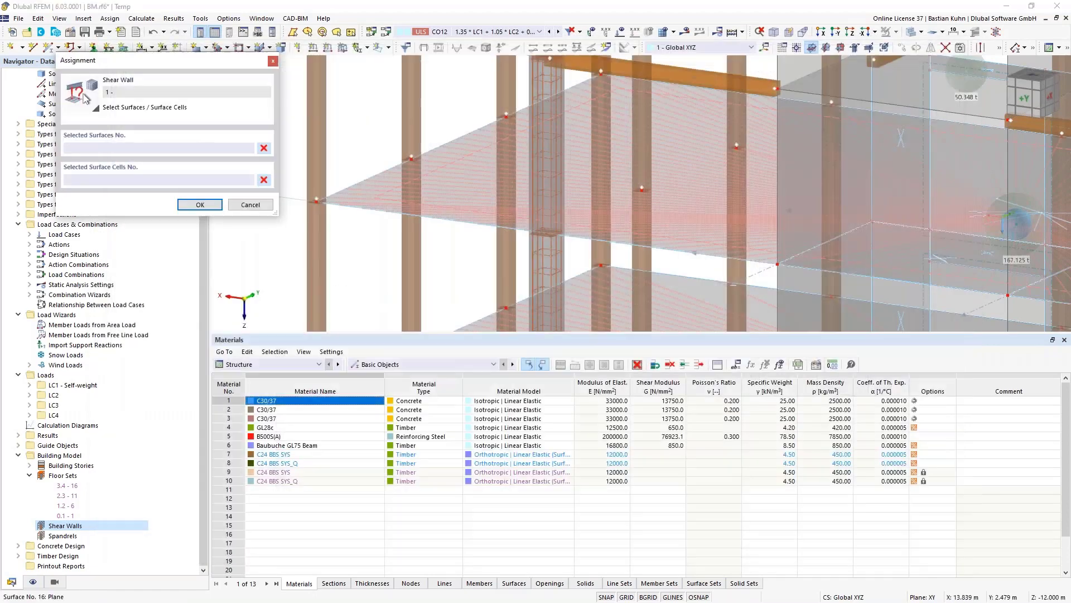
pyautogui.scroll(-5, 820, 214)
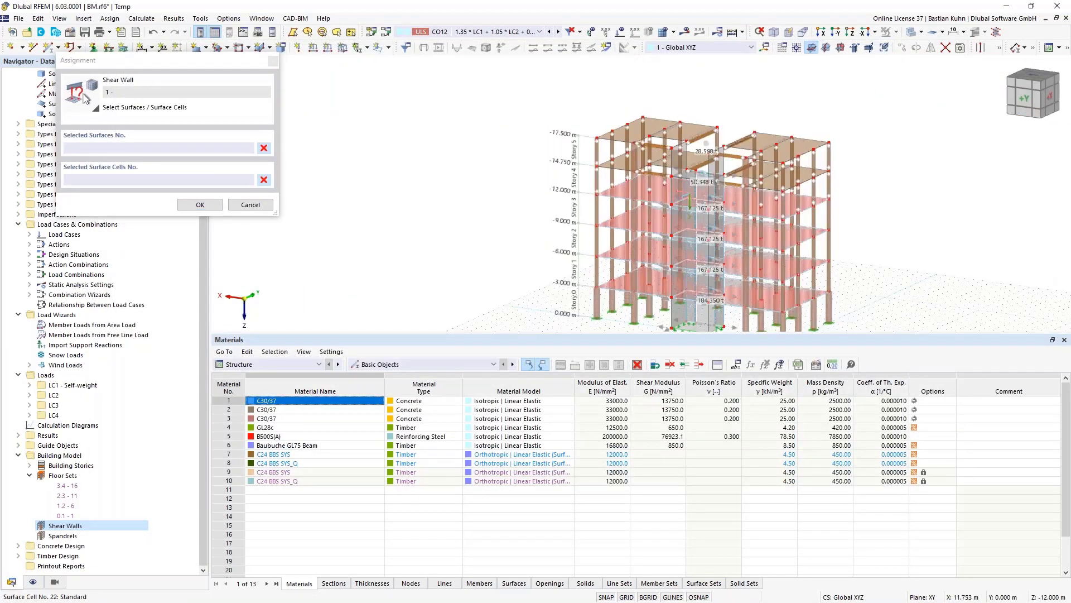
pyautogui.scroll(1, 540, 215)
pyautogui.keyDown('ctrl'); pyautogui.moveTo(540, 216); pyautogui.dragTo(519, 205, button='middle'); pyautogui.keyUp('ctrl')
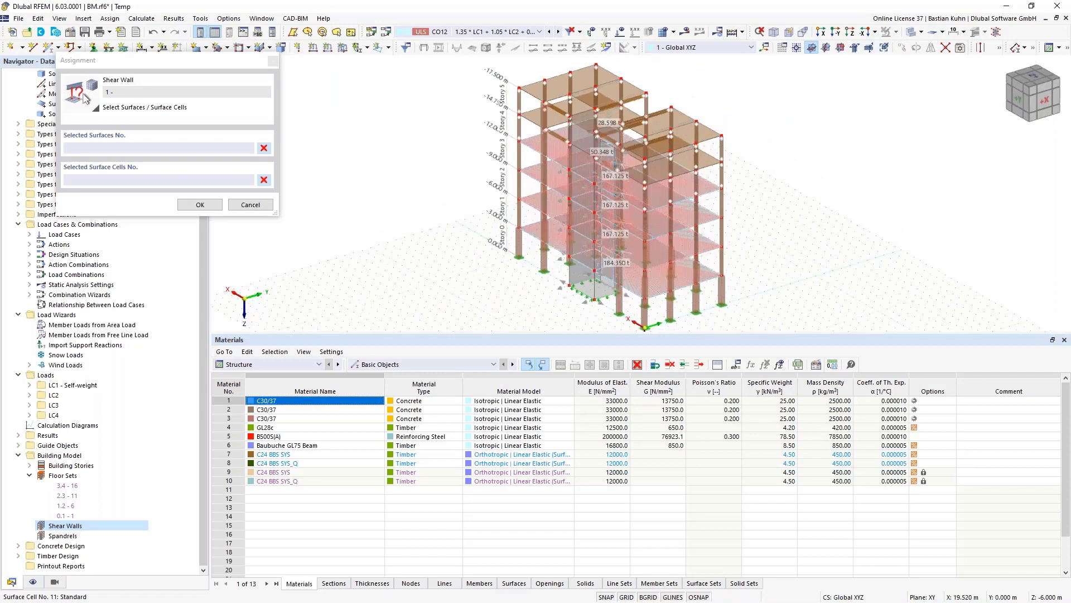
pyautogui.scroll(1, 590, 289)
pyautogui.click(591, 289)
pyautogui.click(591, 252)
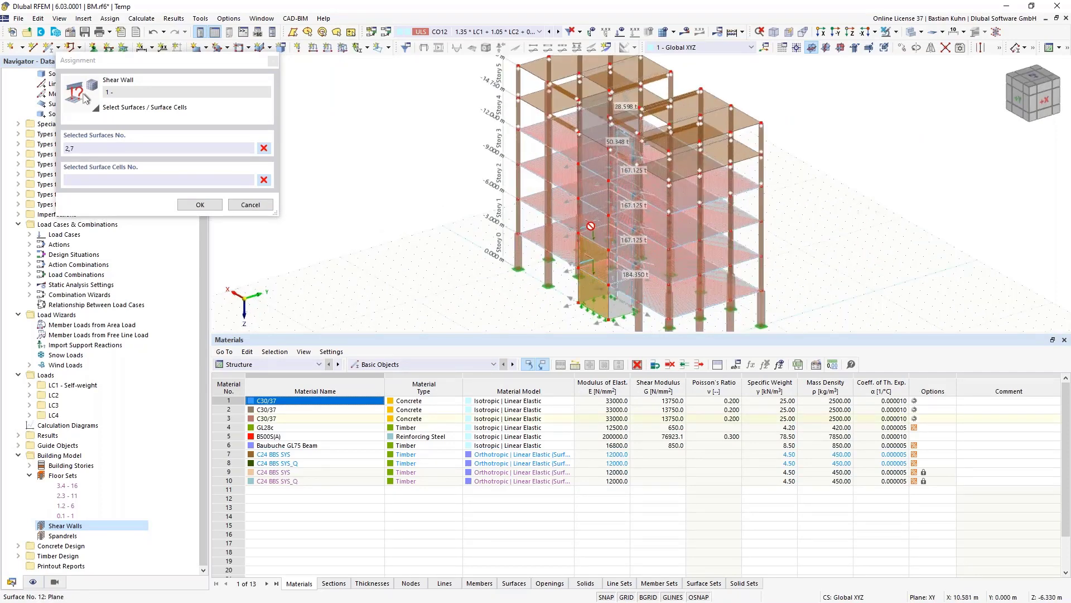
pyautogui.click(589, 228)
pyautogui.click(592, 190)
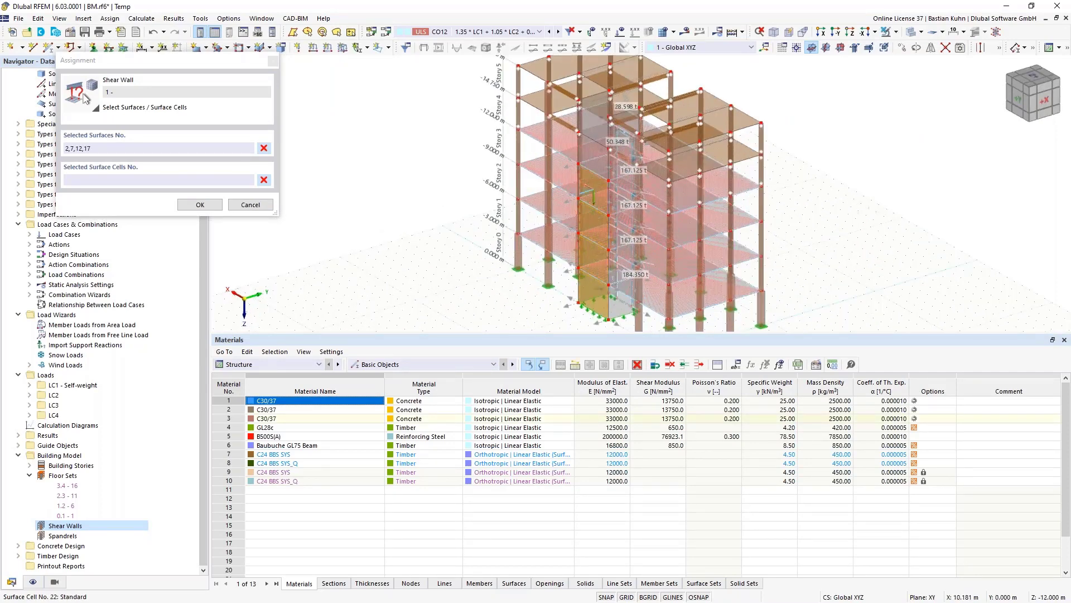
pyautogui.click(593, 155)
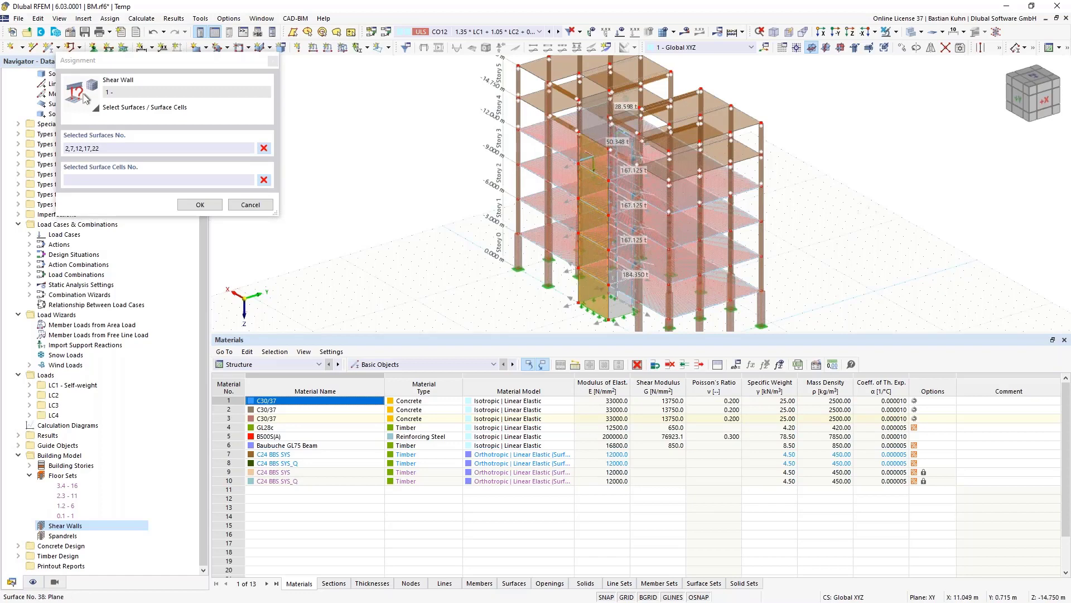
pyautogui.scroll(2, 606, 116)
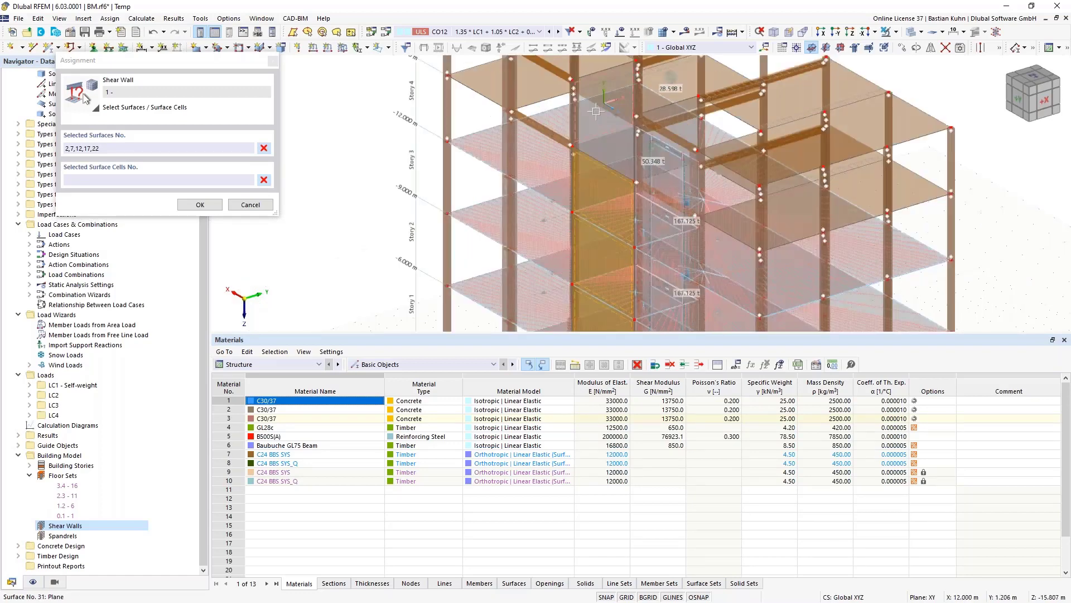
pyautogui.scroll(3, 612, 138)
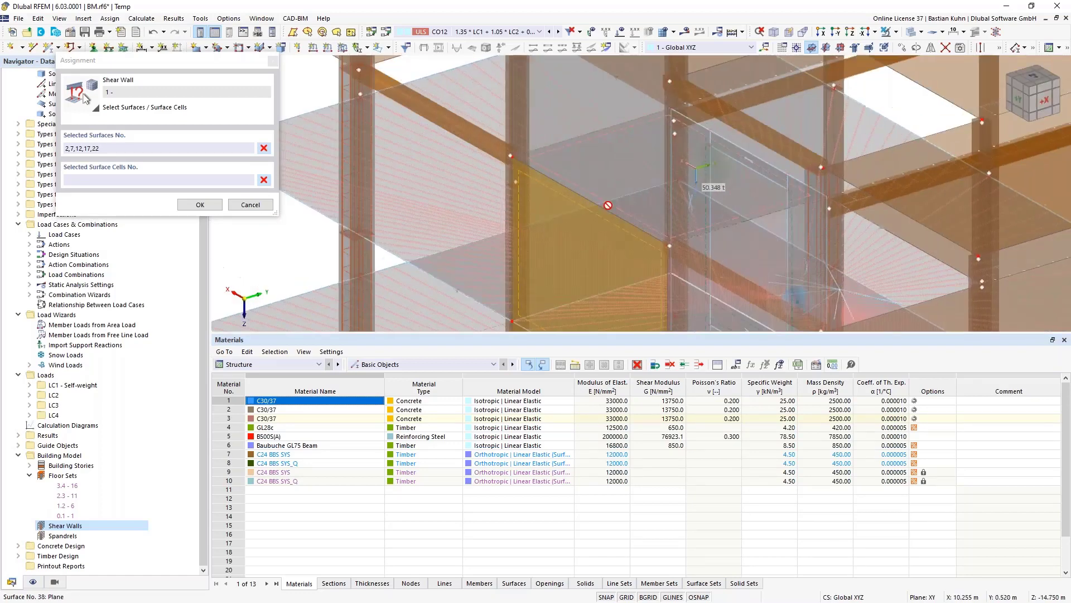
pyautogui.scroll(-5, 609, 206)
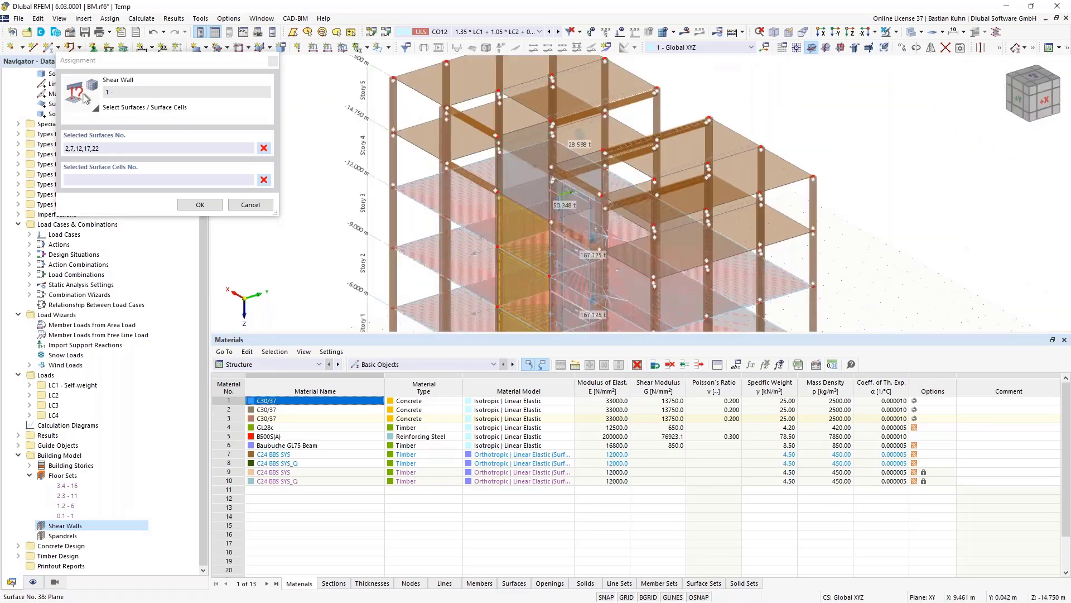
pyautogui.click(200, 205)
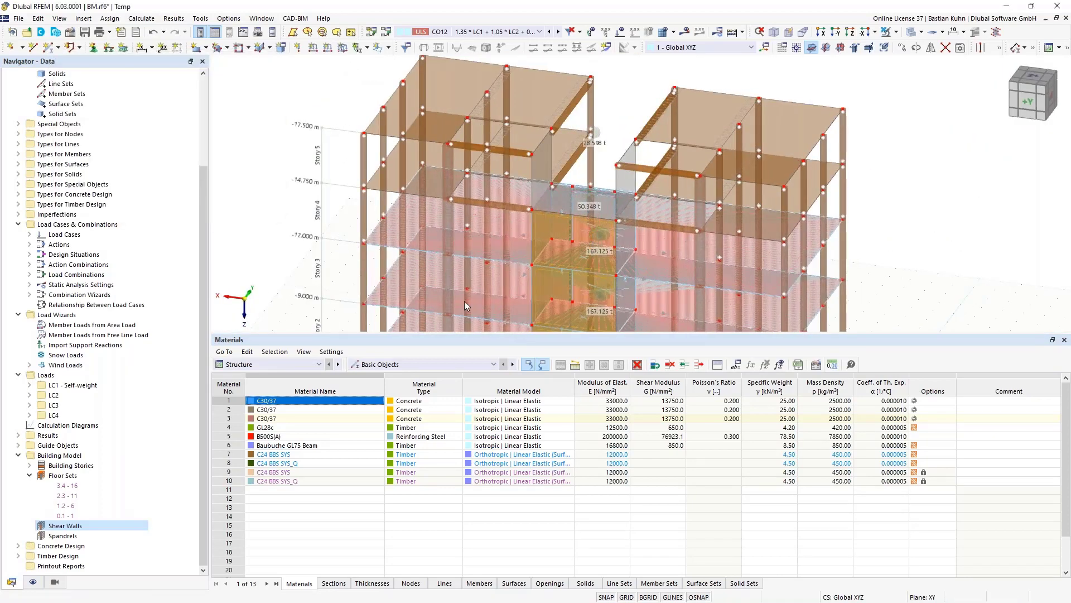
# - Review and apply shear wall 1, spanning members 122-126 with 44.250 t
pyautogui.doubleClick(450, 266)
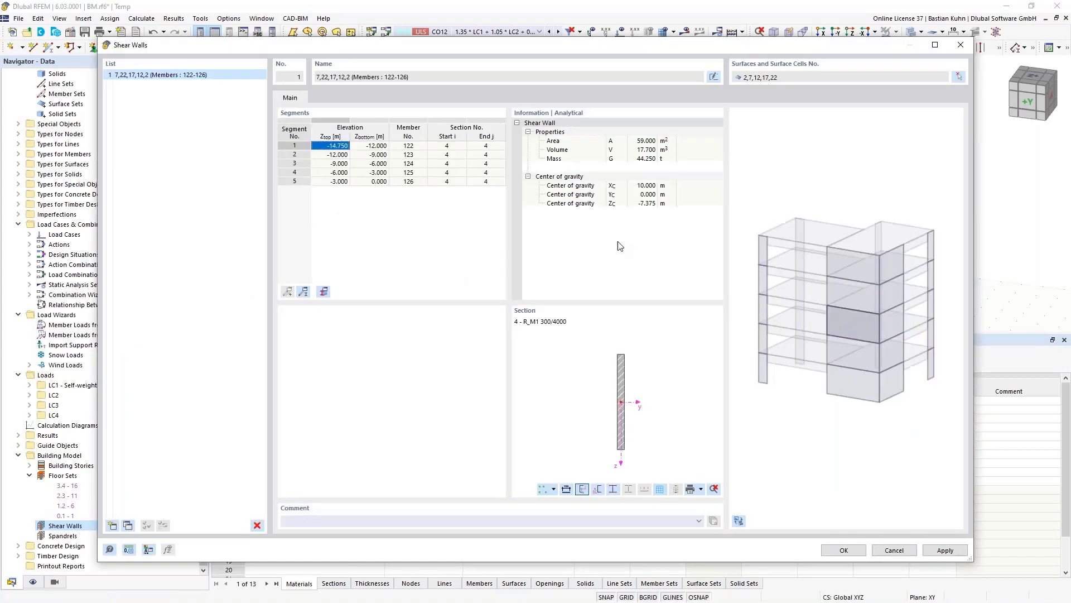
pyautogui.click(739, 520)
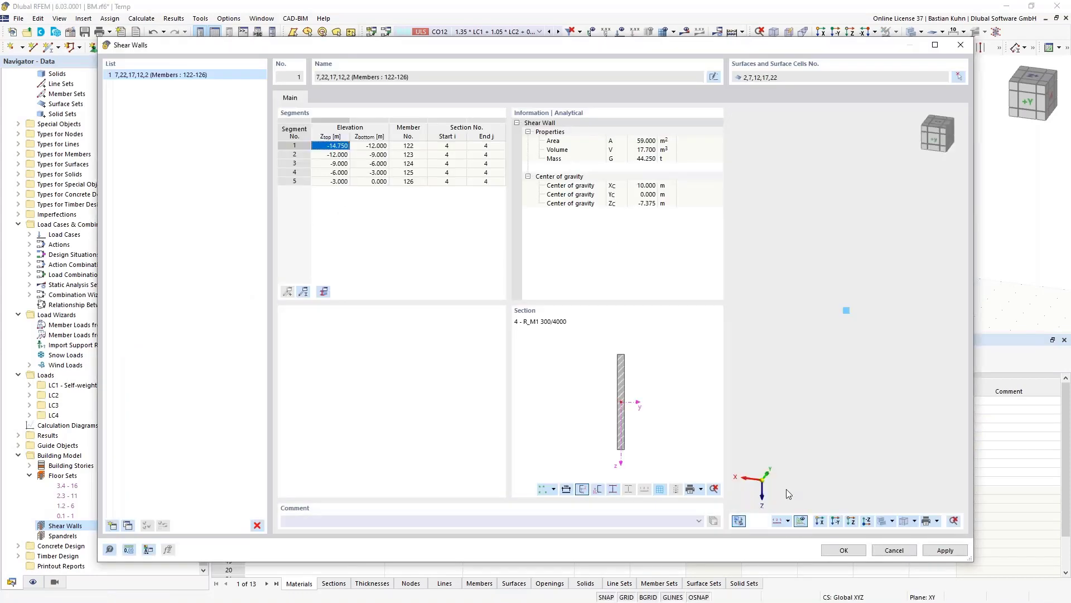
pyautogui.click(941, 554)
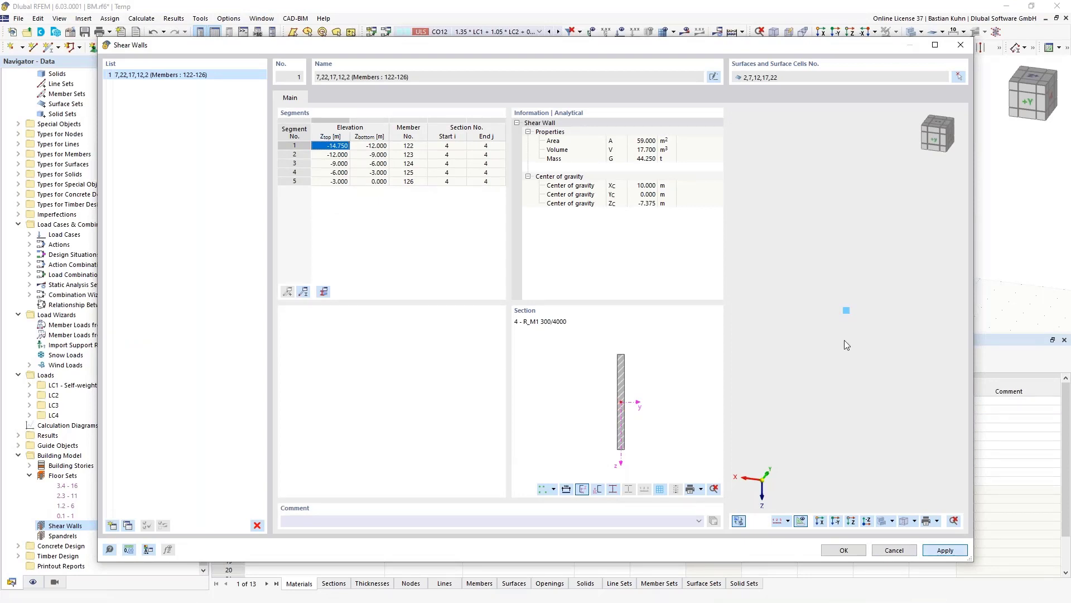
pyautogui.keyDown('ctrl'); pyautogui.moveTo(845, 344); pyautogui.dragTo(828, 385, button='middle'); pyautogui.keyUp('ctrl')
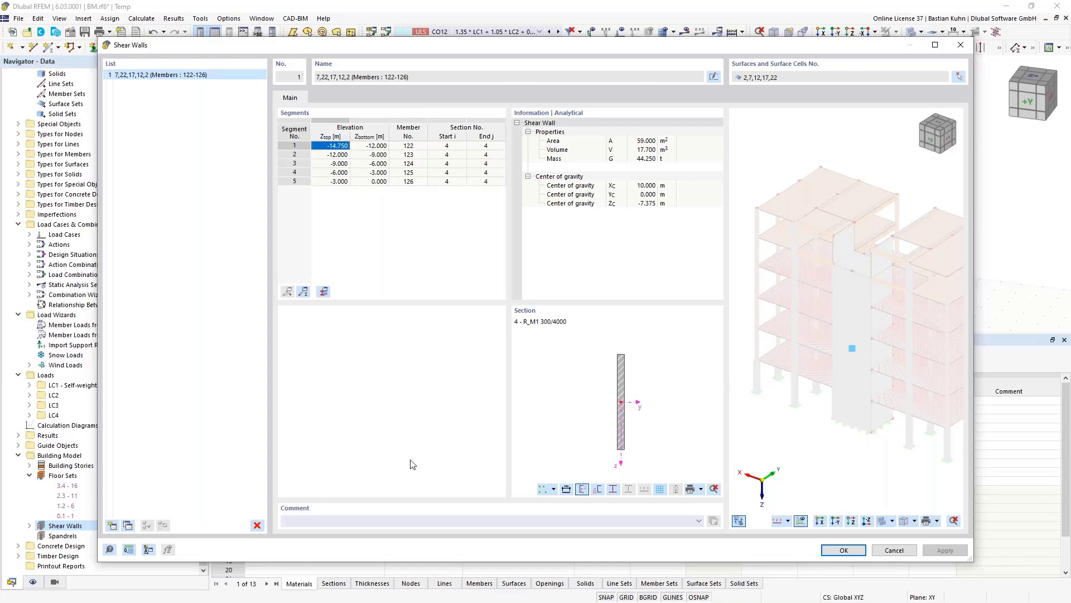
# - Create shear wall 2, picking core wall surfaces 4, 9 and 14
pyautogui.click(111, 527)
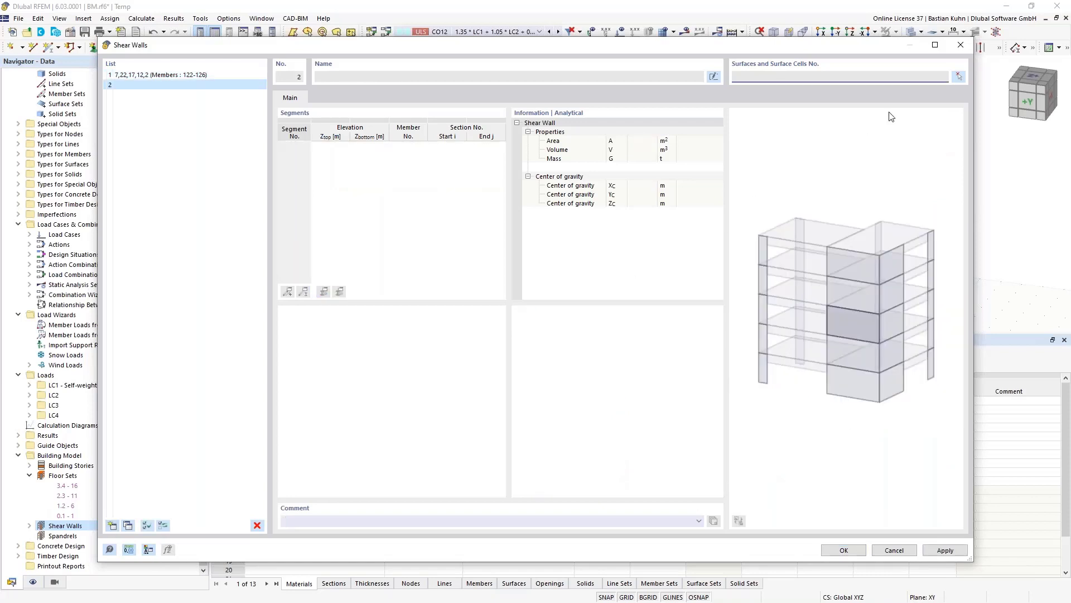
pyautogui.click(958, 77)
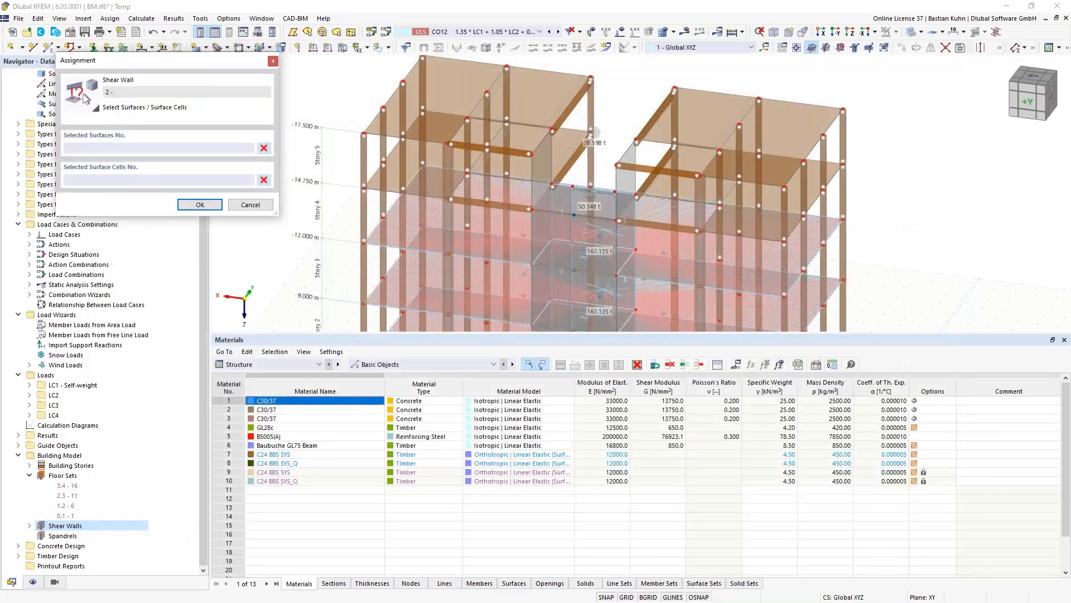
pyautogui.moveTo(625, 245); pyautogui.dragTo(696, 147, button='middle')
pyautogui.scroll(-4, 697, 147)
pyautogui.scroll(5, 693, 253)
pyautogui.click(697, 259)
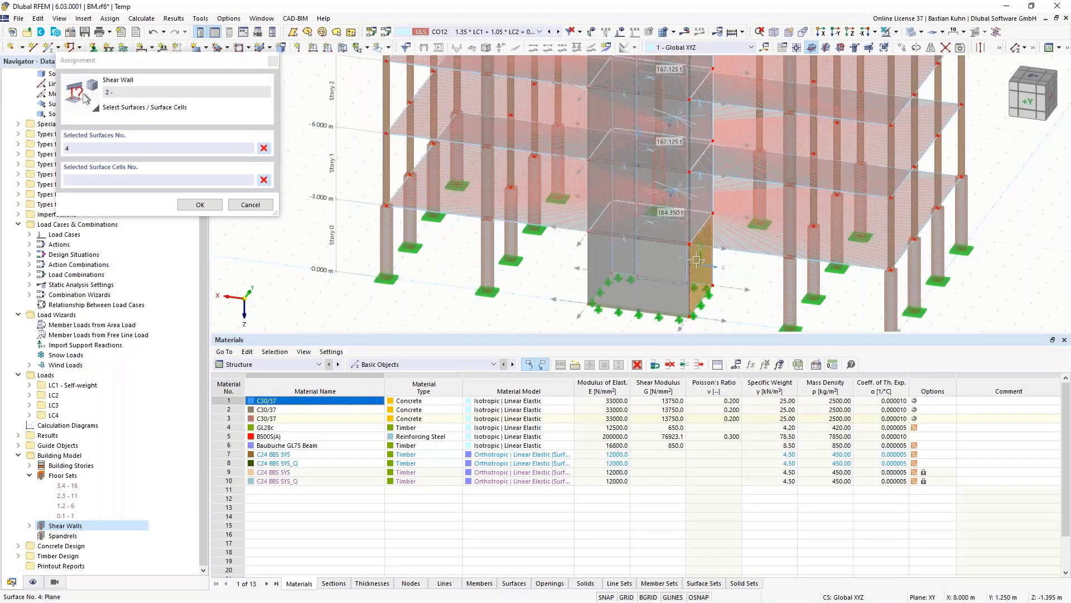
pyautogui.click(695, 179)
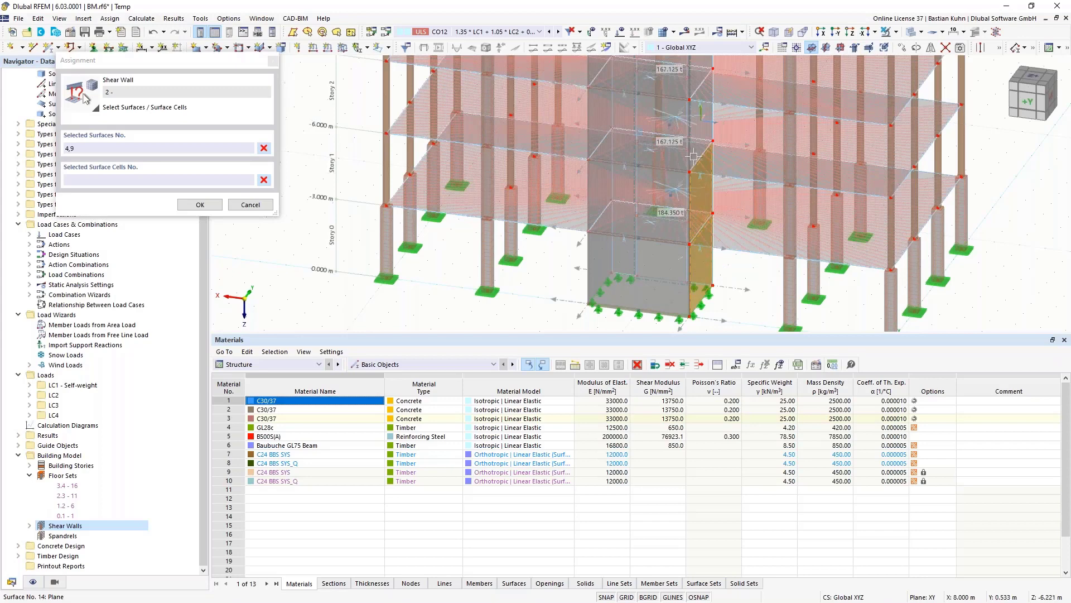
pyautogui.click(693, 117)
# - Add surfaces 19, 24 and 32 to shear wall 2 and confirm the selection
pyautogui.moveTo(709, 228); pyautogui.dragTo(714, 339, button='middle')
pyautogui.moveTo(721, 166); pyautogui.dragTo(703, 204, button='middle')
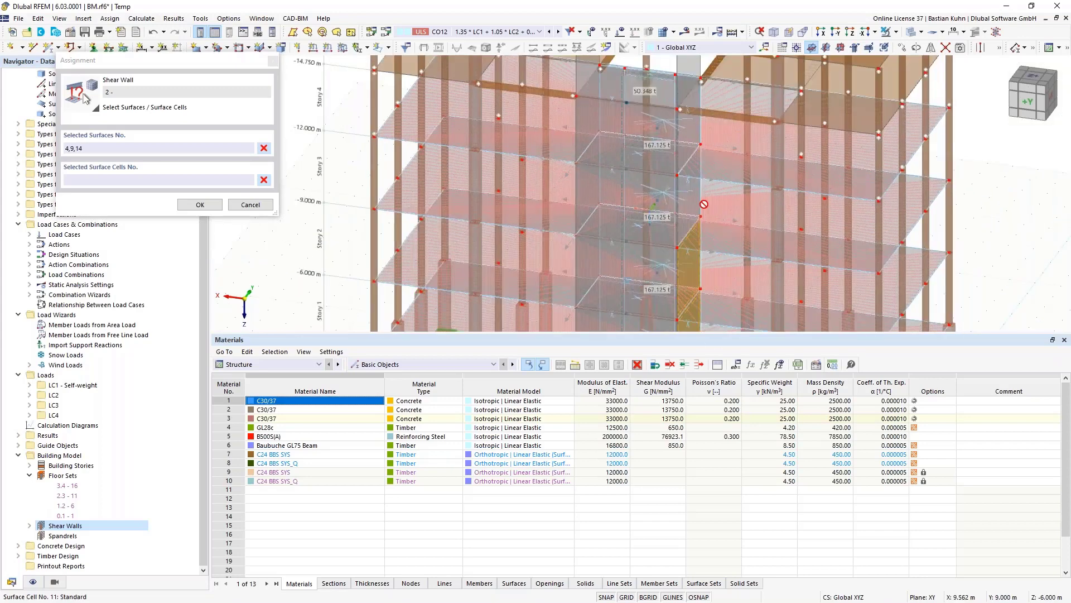
pyautogui.click(691, 190)
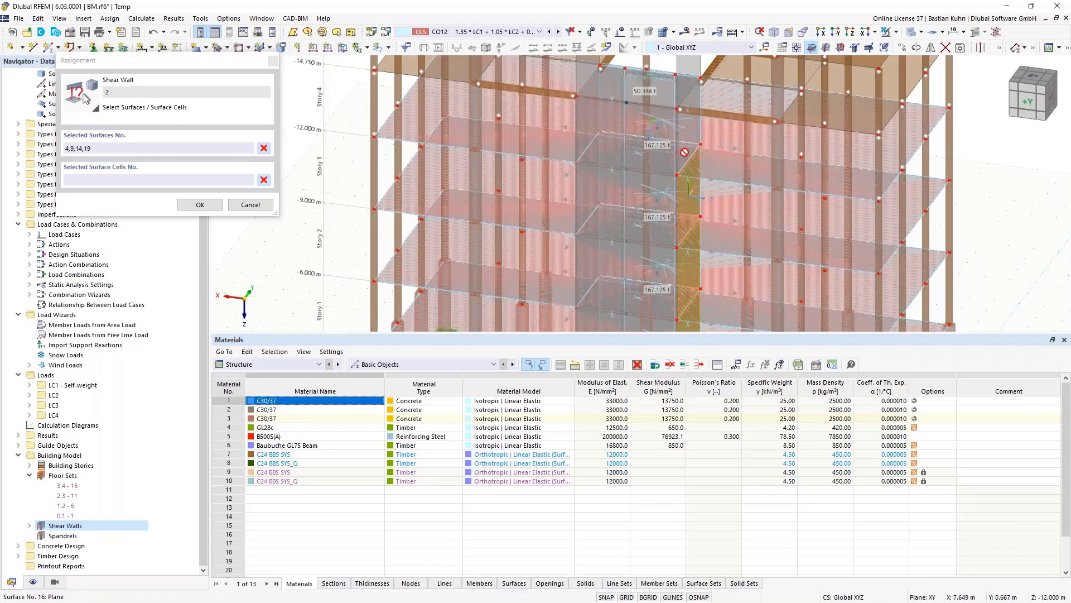
pyautogui.click(684, 148)
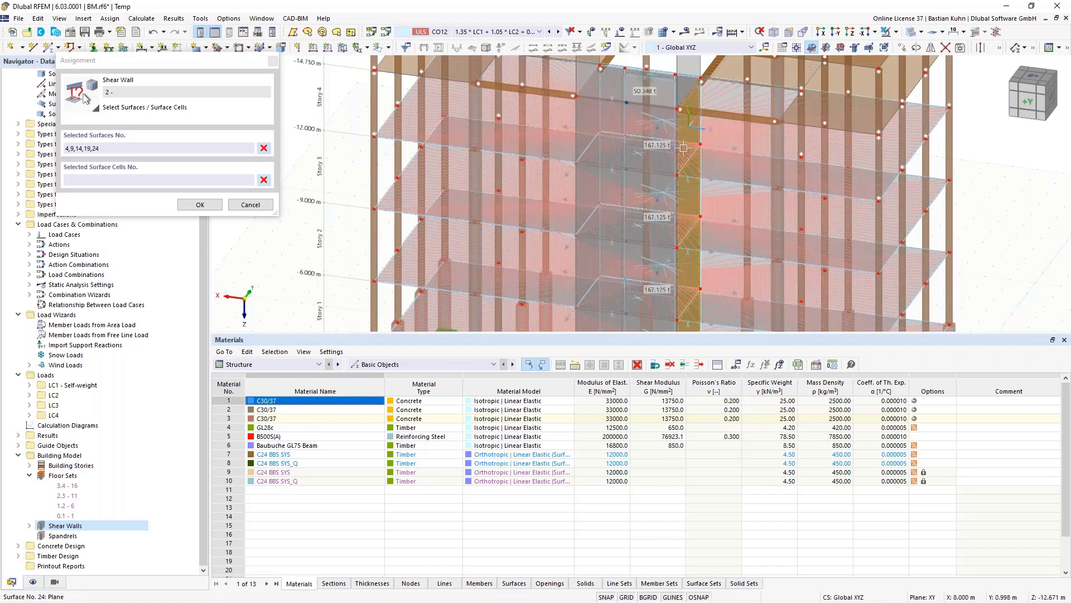
pyautogui.click(688, 92)
pyautogui.scroll(-3, 714, 329)
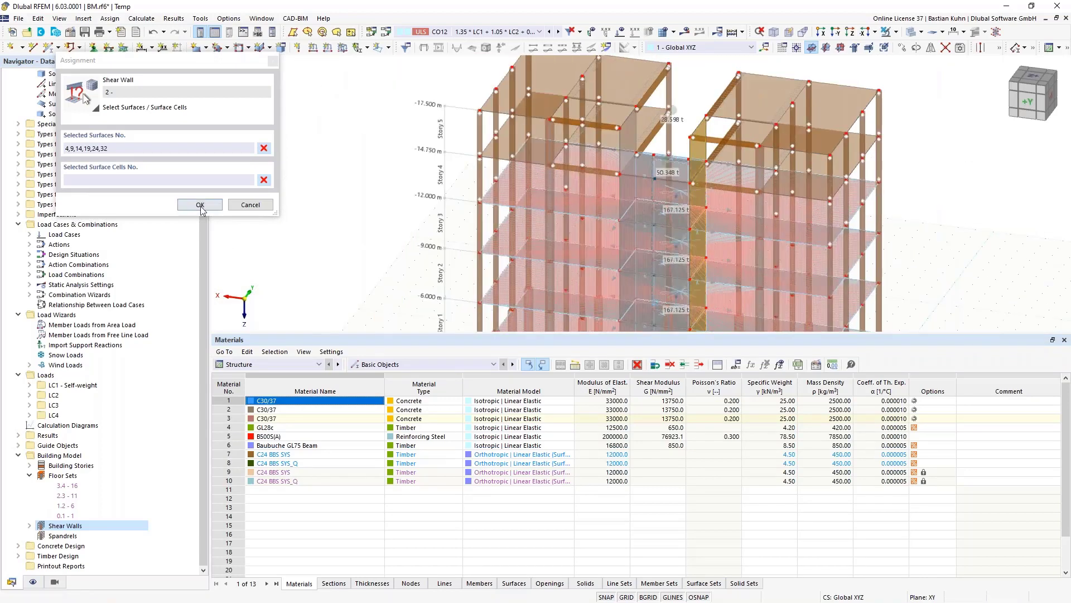
pyautogui.click(200, 204)
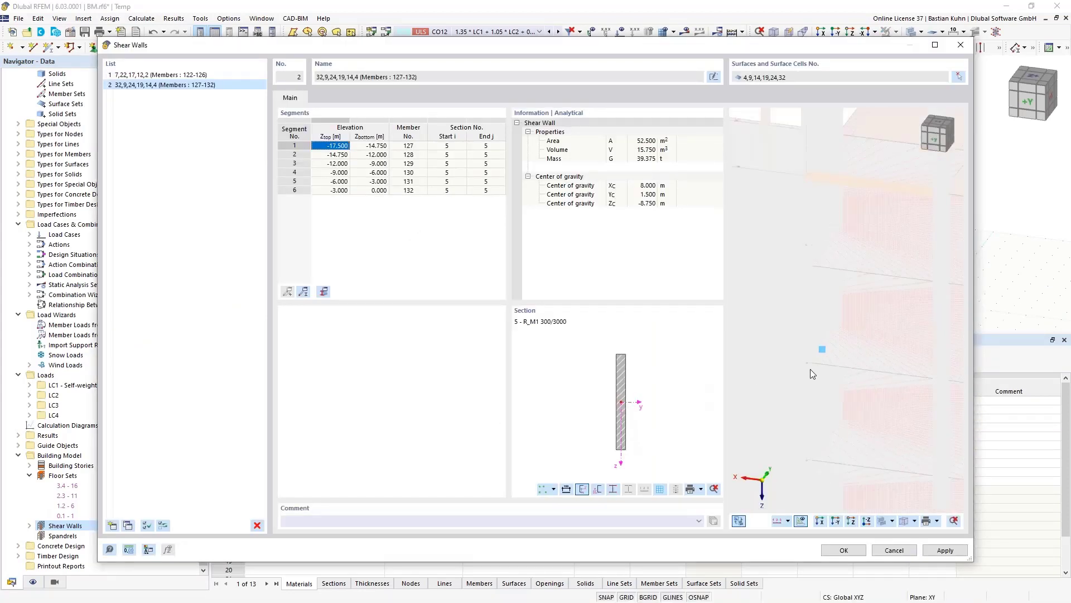
pyautogui.click(114, 526)
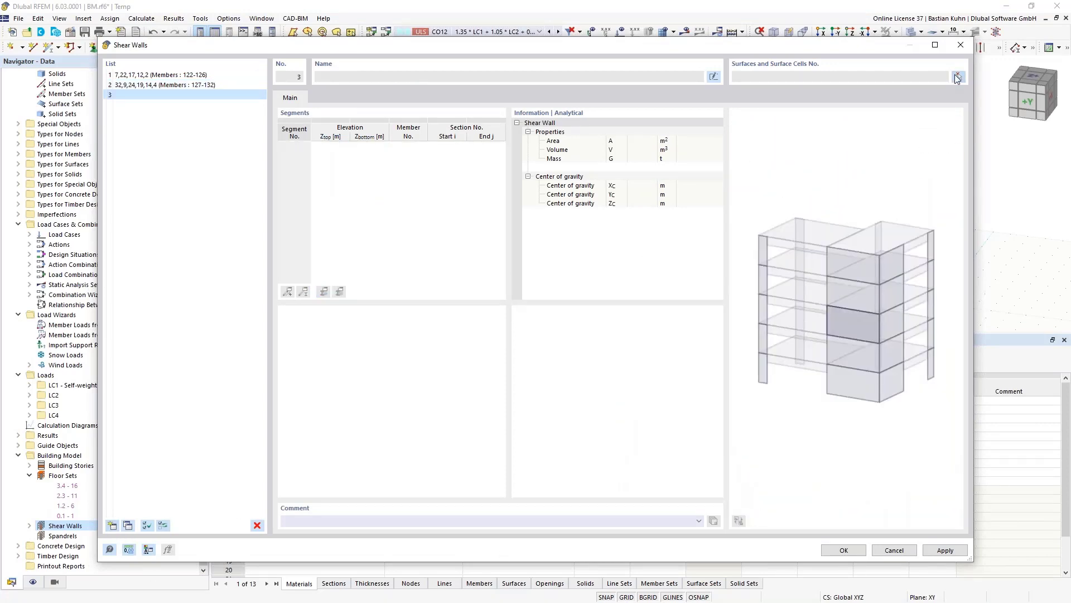
# - Assign core surfaces 3, 8, 13, 18 and 23 to shear wall 3 and confirm all shear walls
pyautogui.click(959, 77)
pyautogui.moveTo(644, 250); pyautogui.dragTo(782, 189, button='middle')
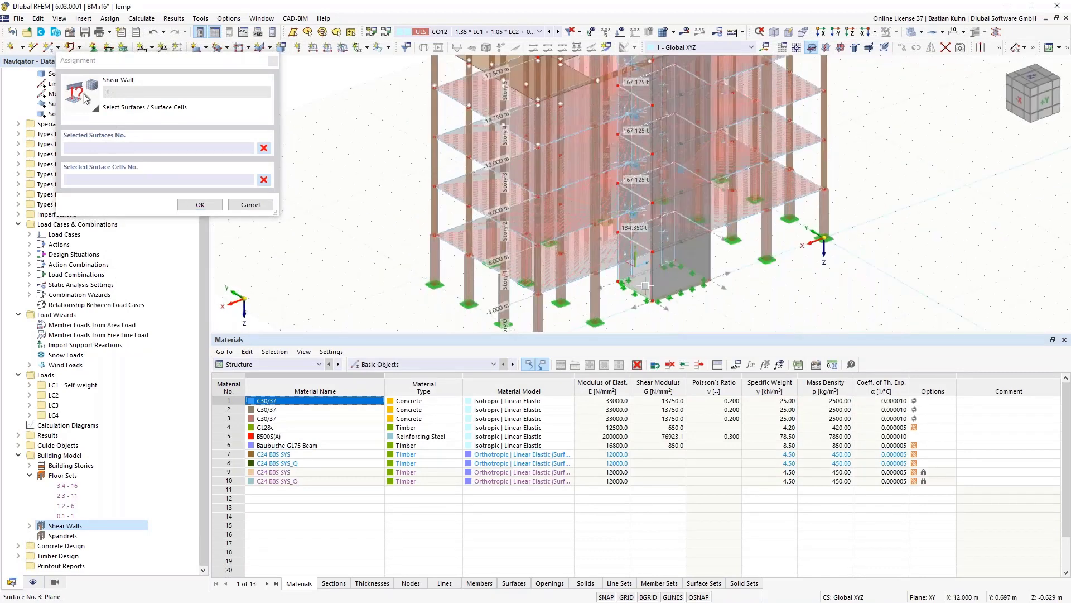
pyautogui.click(635, 274)
pyautogui.click(637, 218)
pyautogui.click(639, 167)
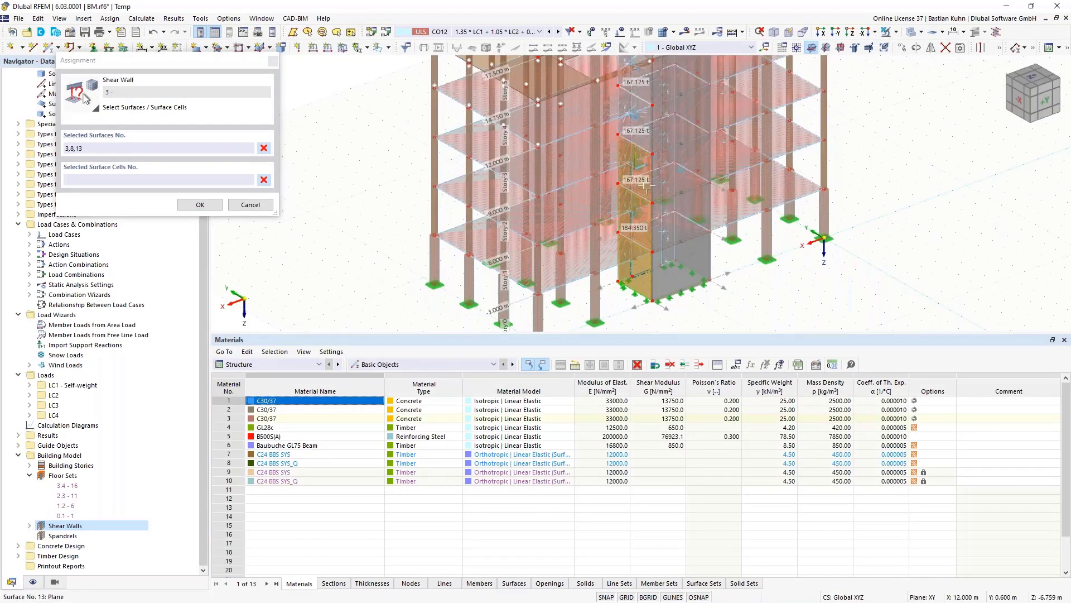
pyautogui.click(638, 130)
pyautogui.moveTo(649, 155); pyautogui.dragTo(665, 292, button='middle')
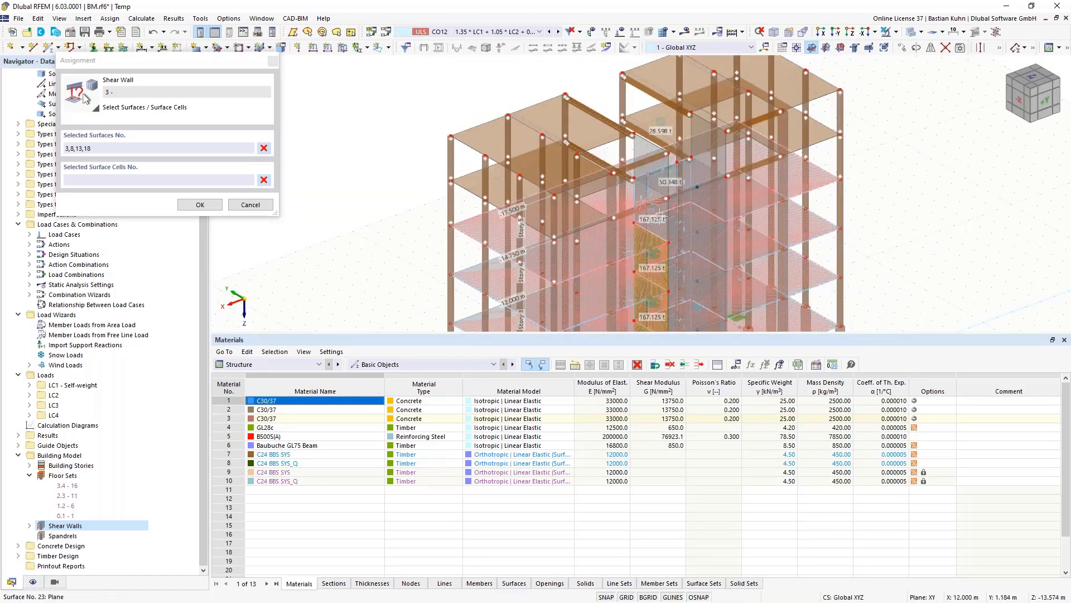
pyautogui.click(654, 201)
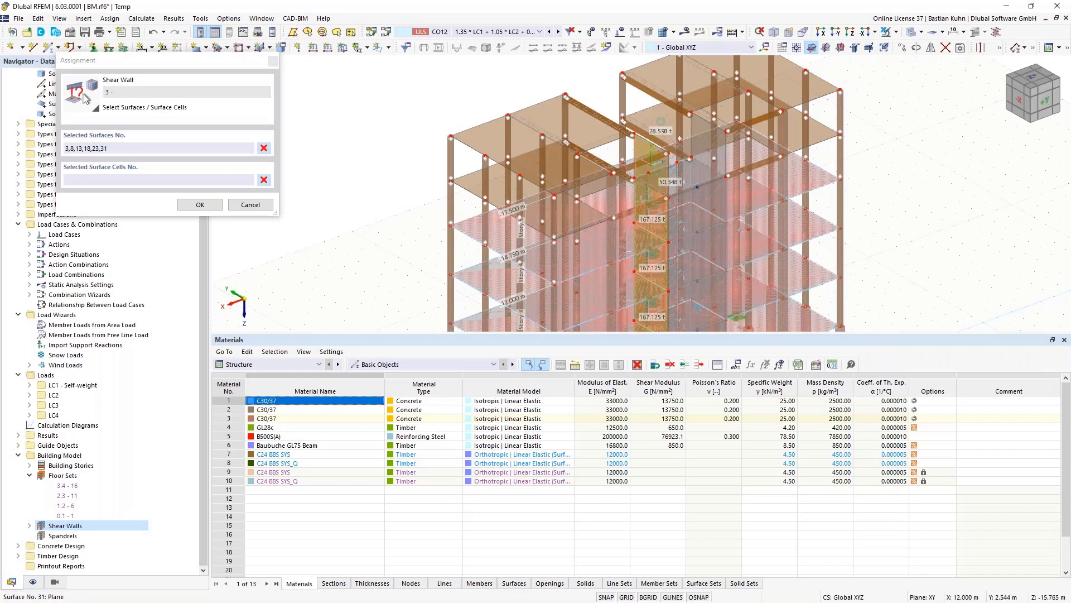
pyautogui.click(197, 205)
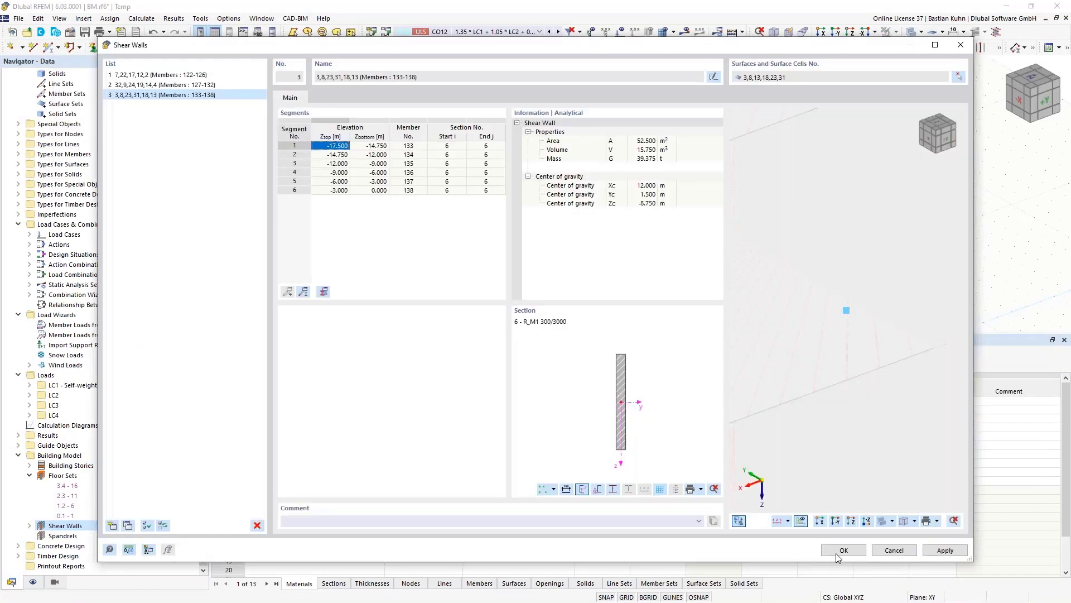
pyautogui.click(842, 551)
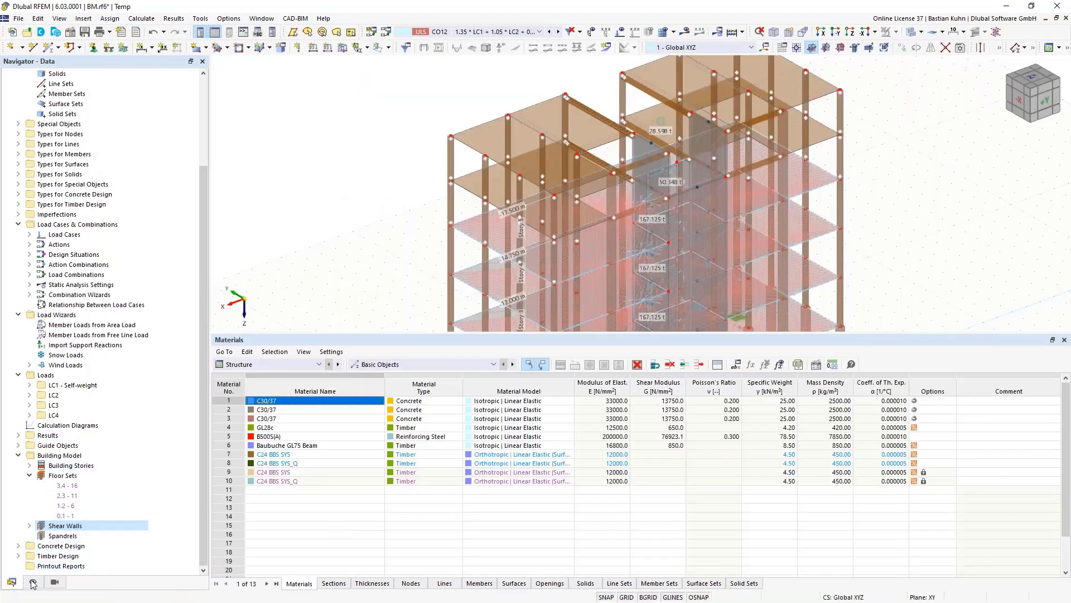
# - Hide rigid links under Display > Special Objects and view the whole building with its shear walls
pyautogui.click(33, 582)
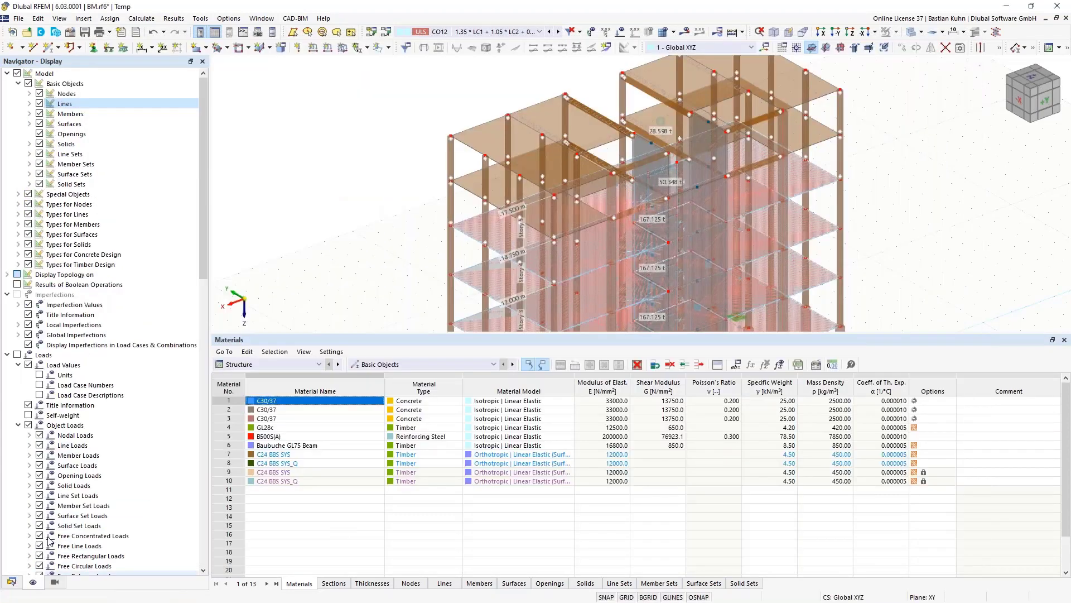
pyautogui.click(18, 194)
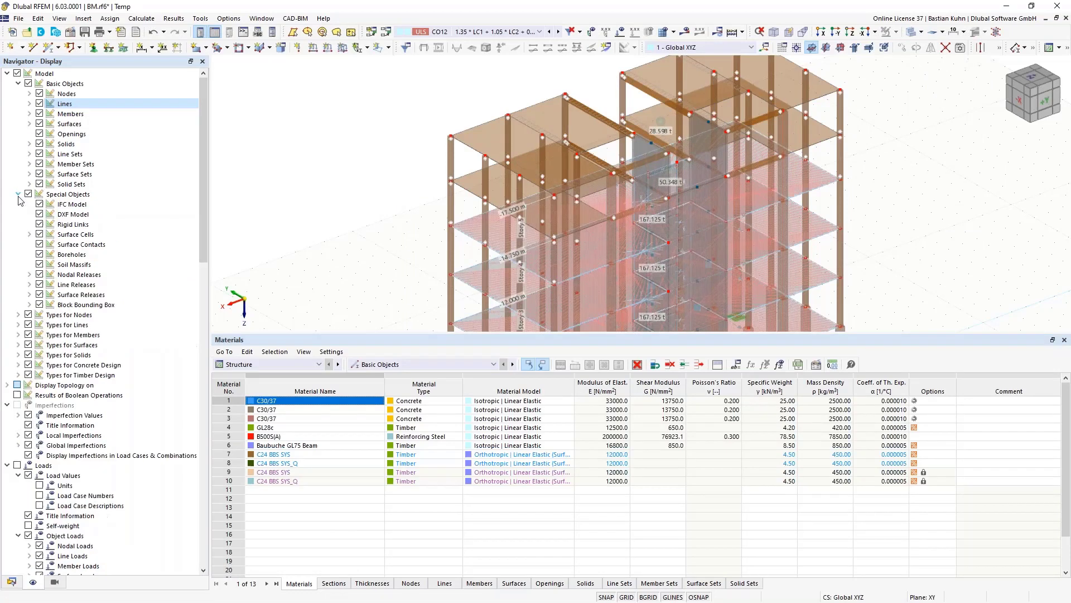
pyautogui.click(39, 224)
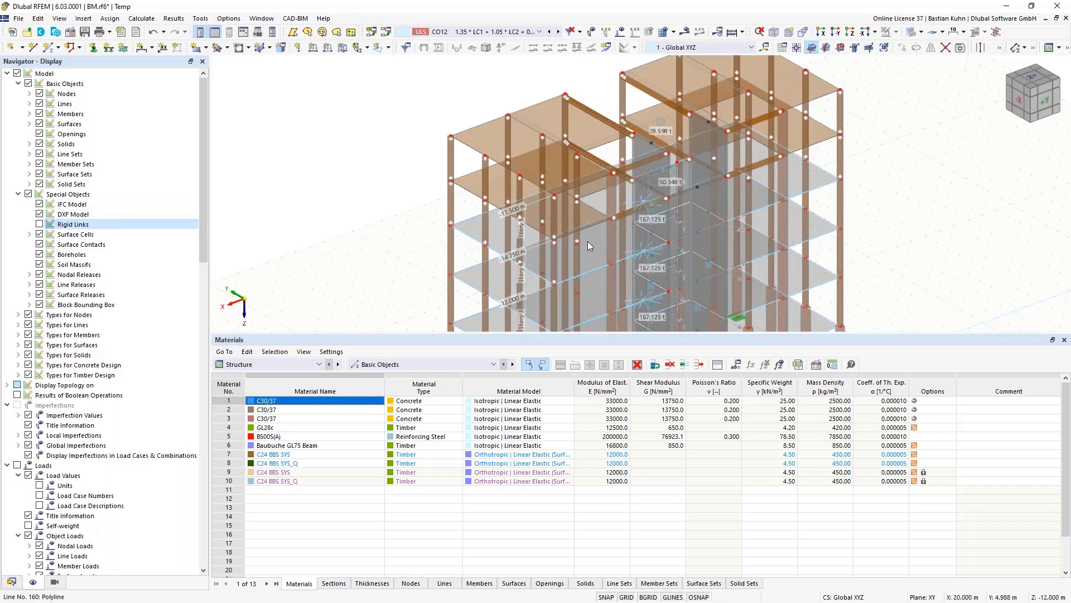
pyautogui.scroll(-5, 631, 242)
pyautogui.scroll(1, 631, 242)
pyautogui.moveTo(631, 242); pyautogui.dragTo(846, 183, button='middle')
pyautogui.scroll(3, 642, 155)
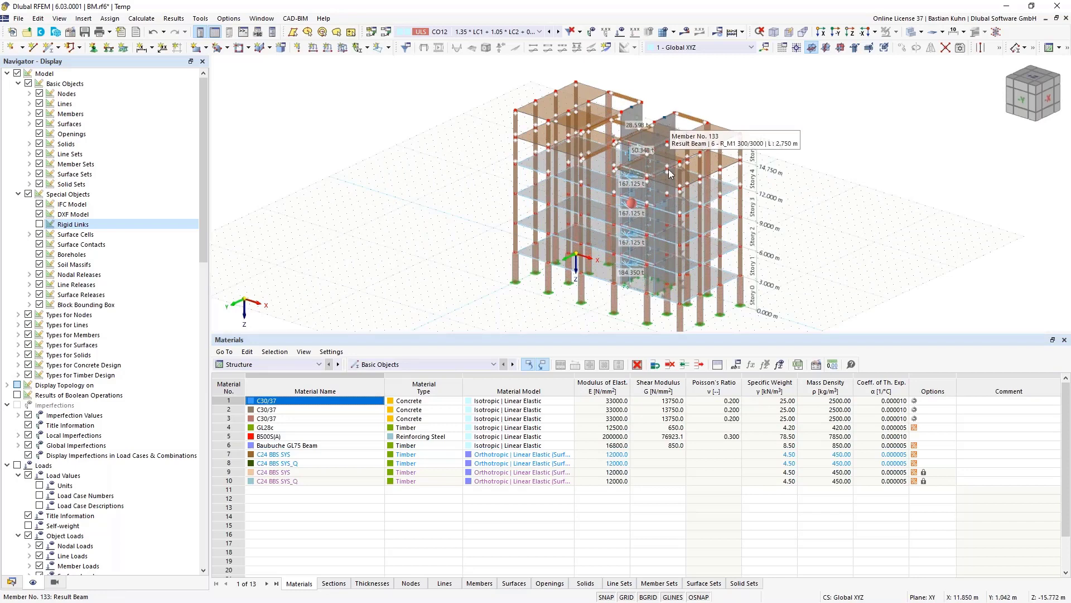
# - Switch to design situation DS1 and run its missing calculation, giving 18.4 mm maximum displacement
pyautogui.click(539, 32)
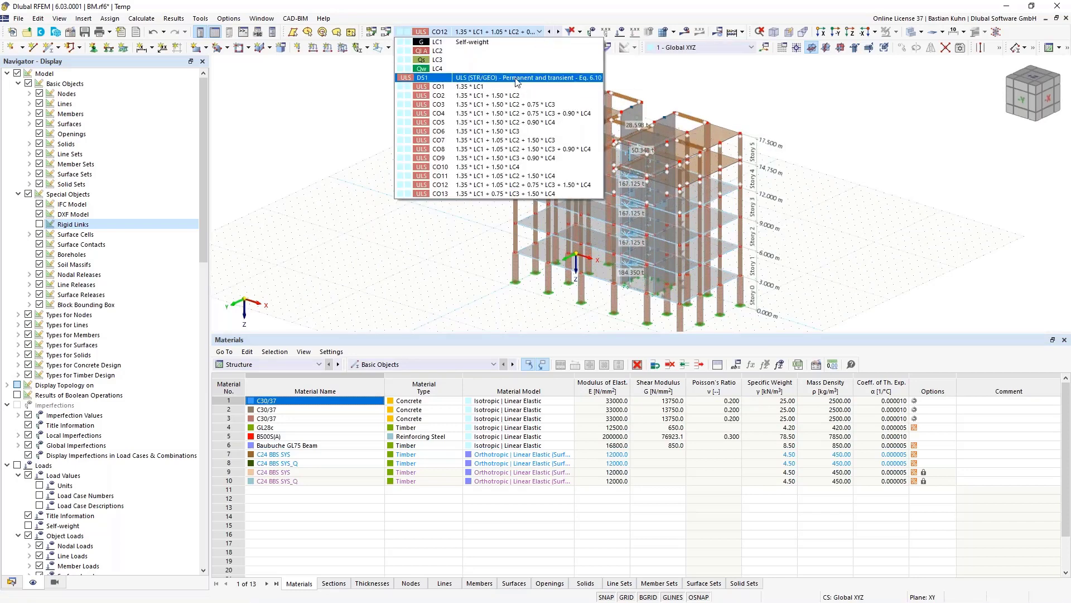
pyautogui.click(517, 78)
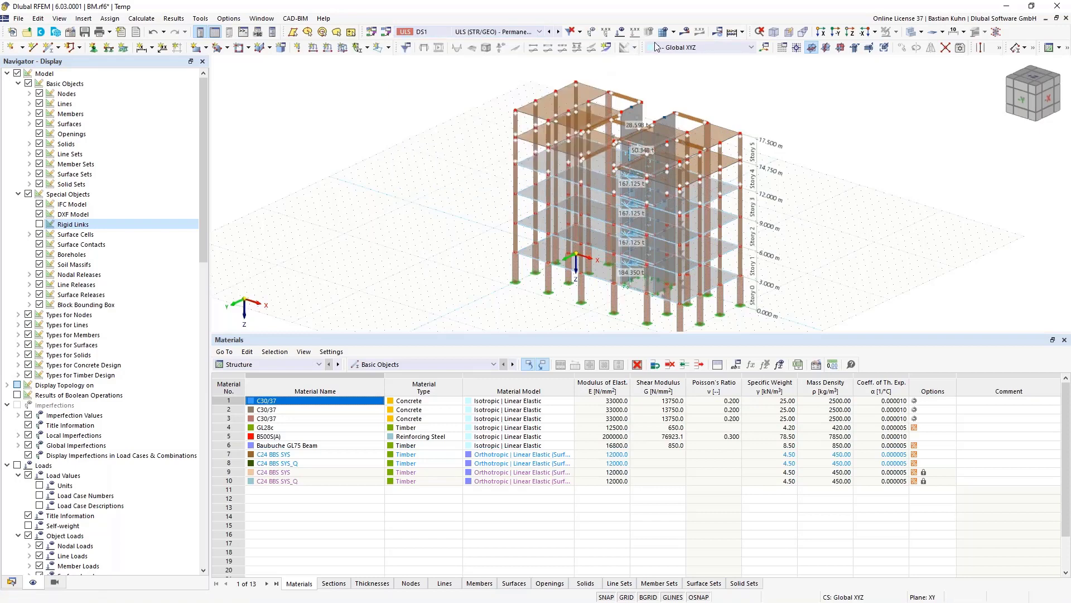
pyautogui.click(593, 356)
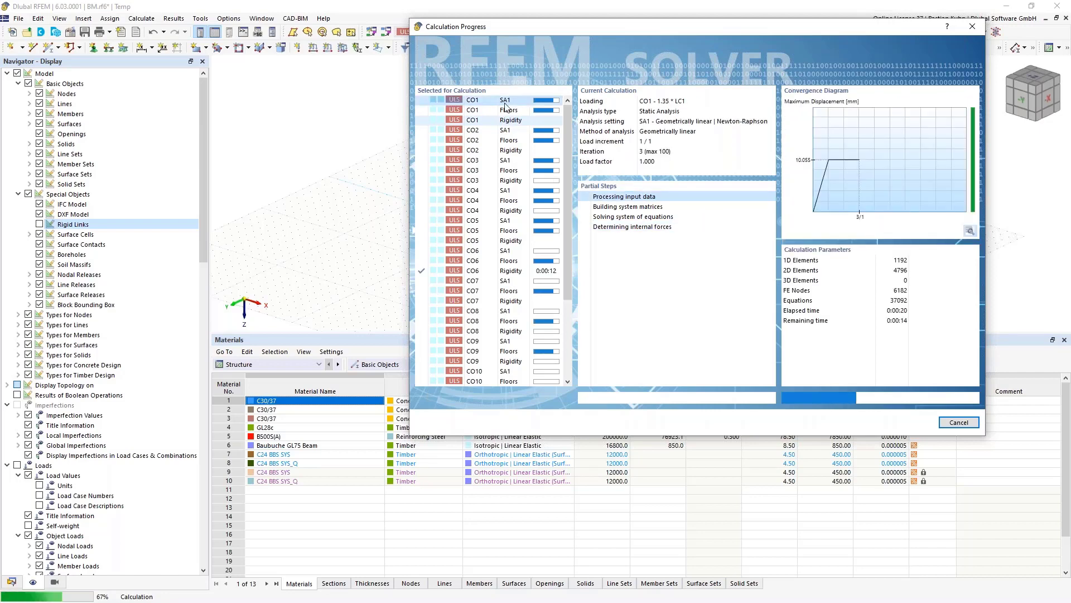
pyautogui.scroll(-4, 472, 370)
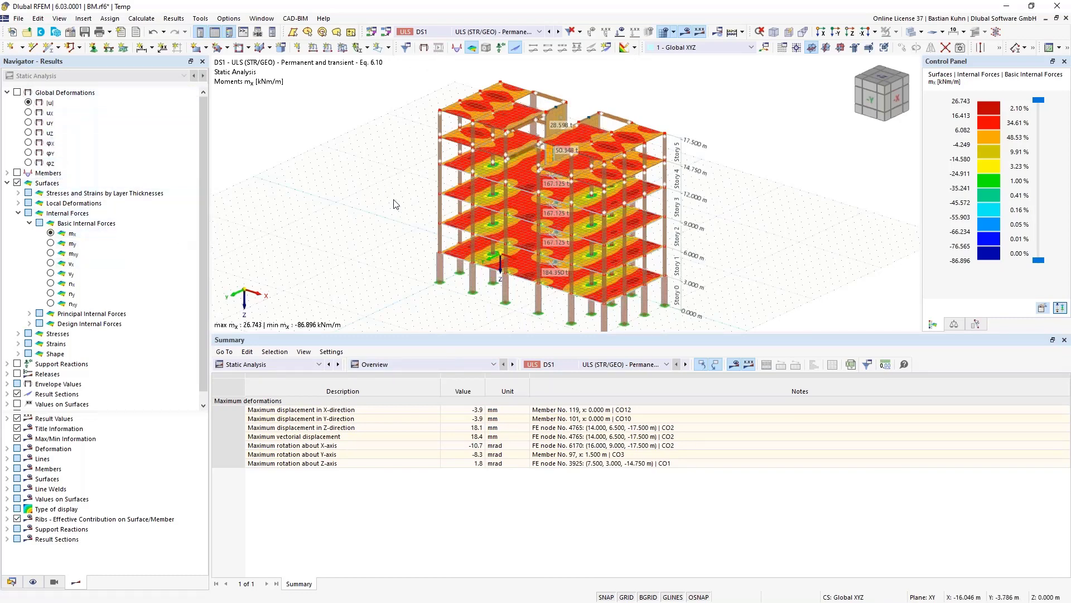
# - Orbit the DS1 mx results to a new oblique view and list the load combinations
pyautogui.keyDown('ctrl'); pyautogui.moveTo(394, 190); pyautogui.dragTo(441, 196, button='middle'); pyautogui.keyUp('ctrl')
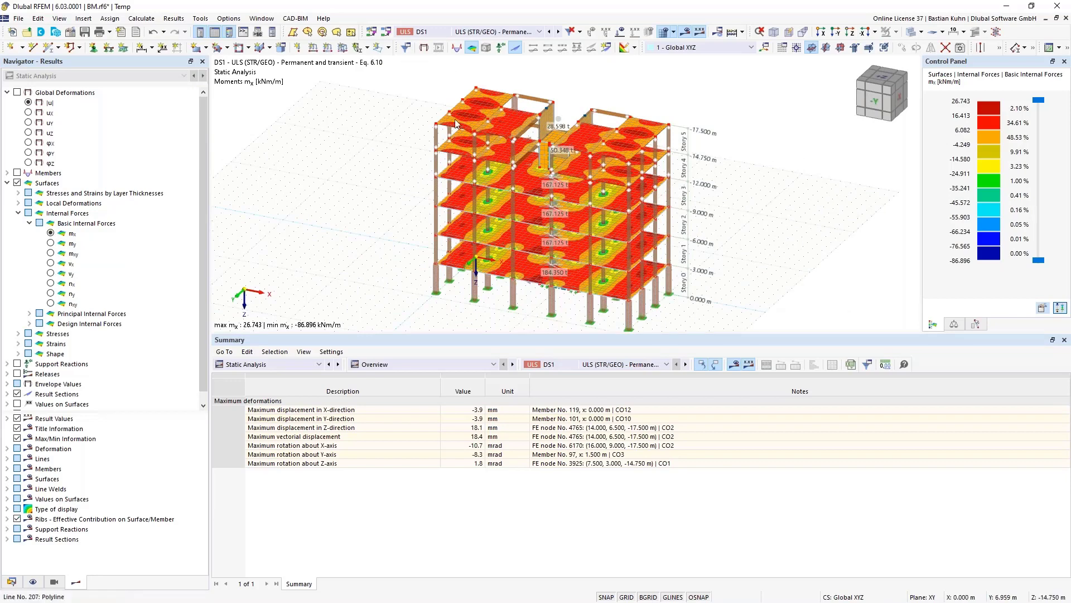
pyautogui.click(505, 32)
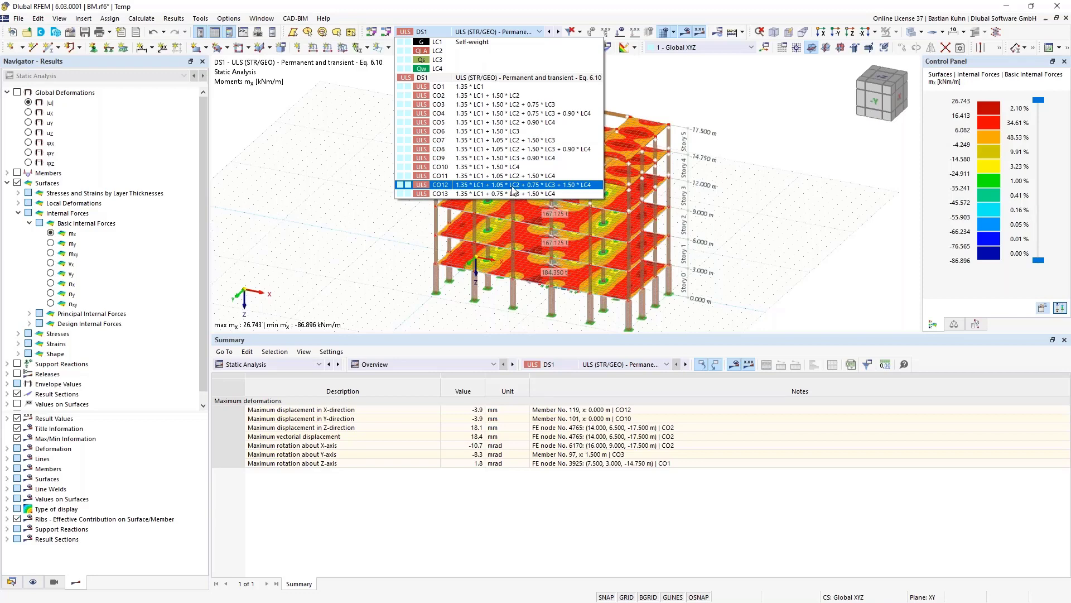
# - Show CO12 mx results, expand Analysis of building stories, and zoom in on the building front
pyautogui.click(498, 85)
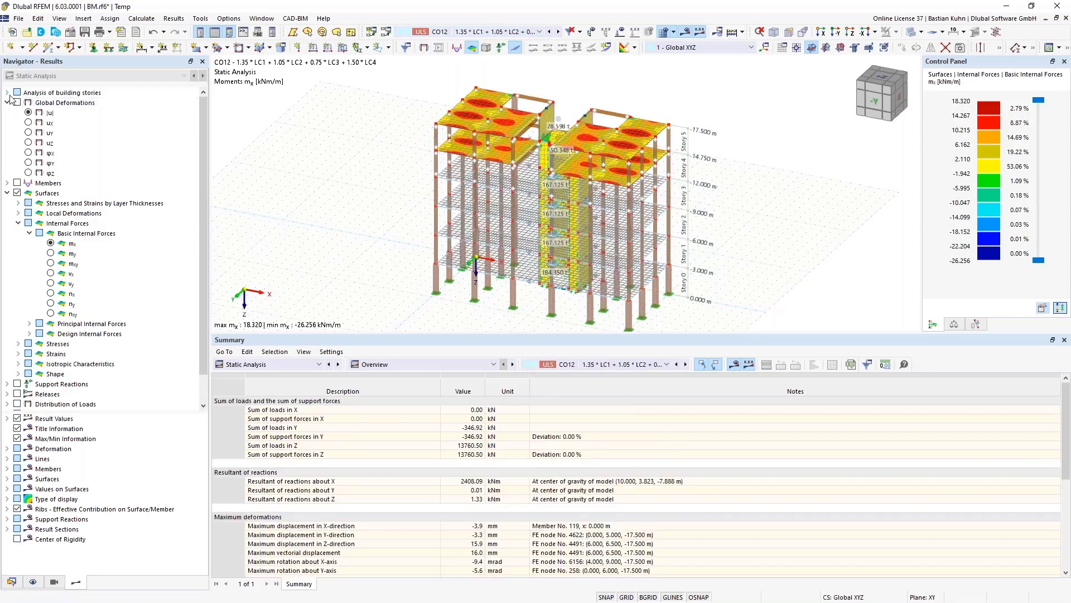
pyautogui.click(7, 93)
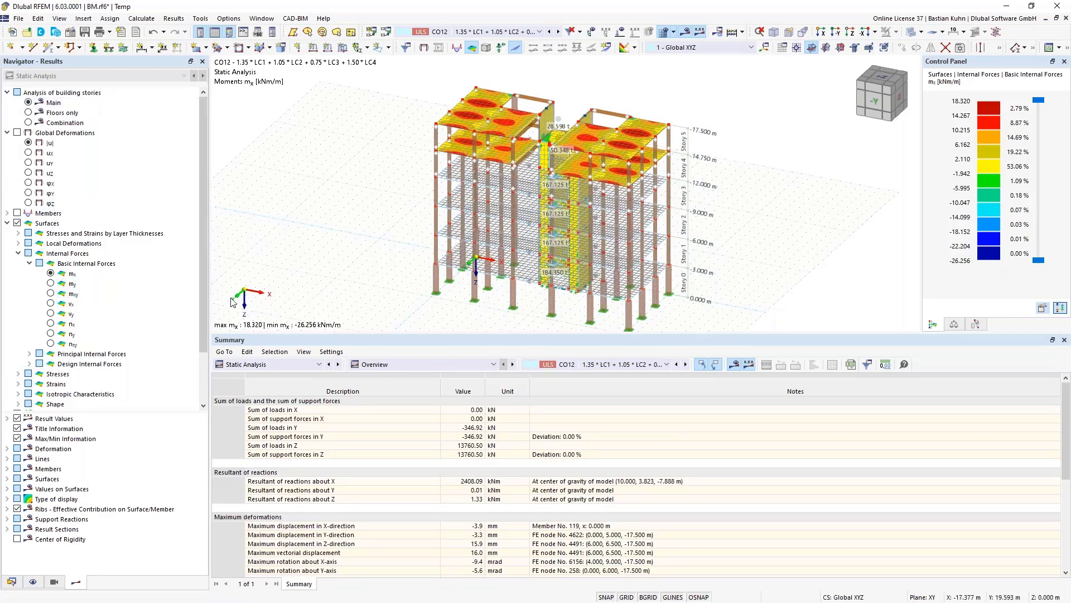
pyautogui.moveTo(365, 203)
pyautogui.mouseDown(button='middle')
pyautogui.moveTo(343, 206)
pyautogui.moveTo(500, 183)
pyautogui.moveTo(371, 193)
pyautogui.mouseUp(button='middle')
pyautogui.scroll(2, 518, 250)
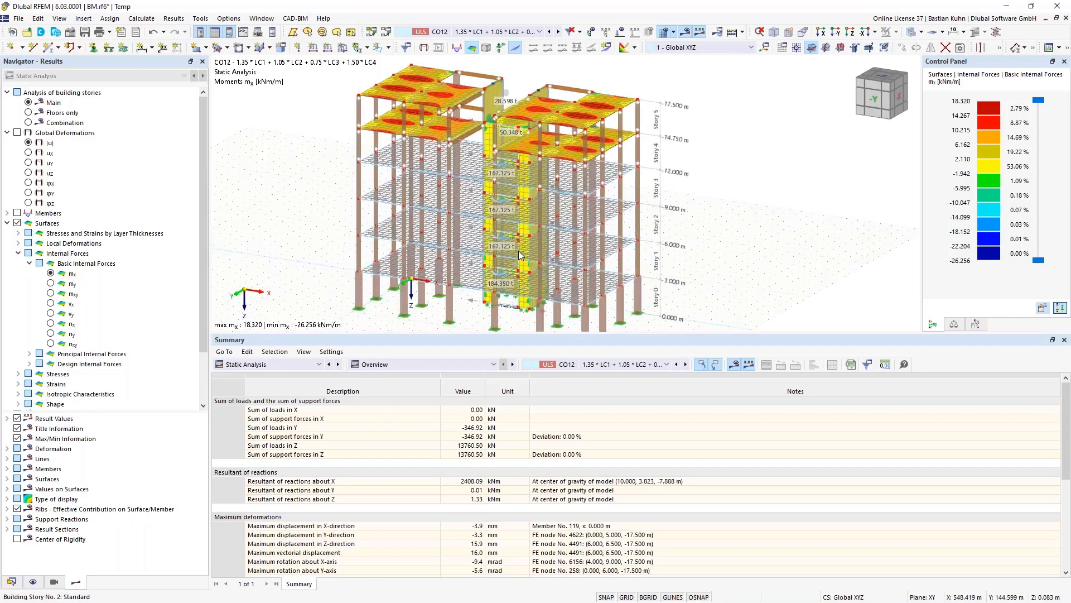
pyautogui.scroll(1, 517, 250)
pyautogui.scroll(1, 518, 250)
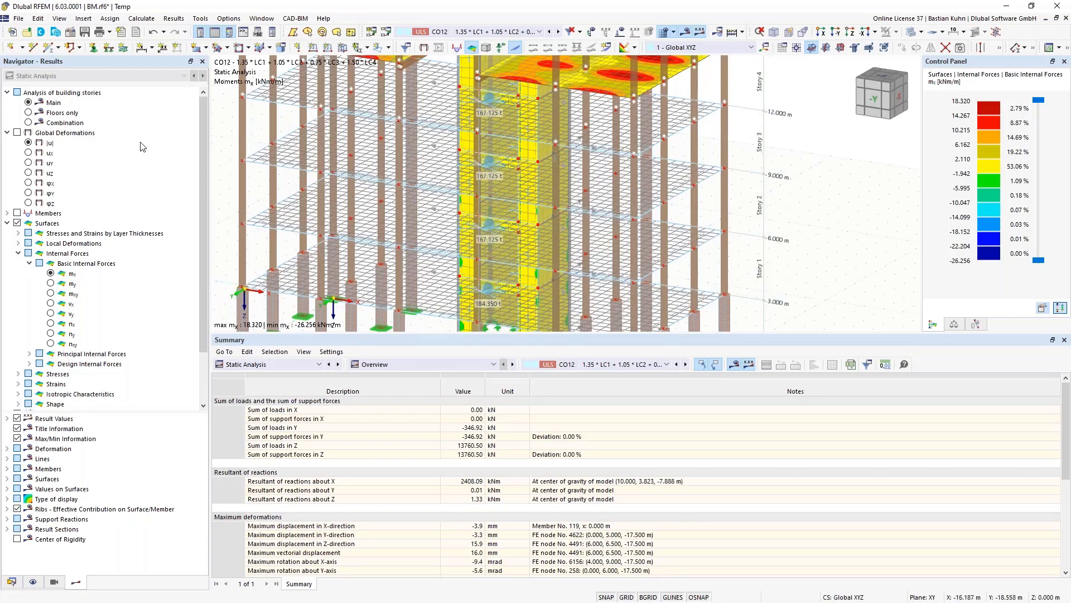
# - Limit CO12 mx results to Floors only, zoom to the upper slabs, and inspect slab 16
pyautogui.click(27, 113)
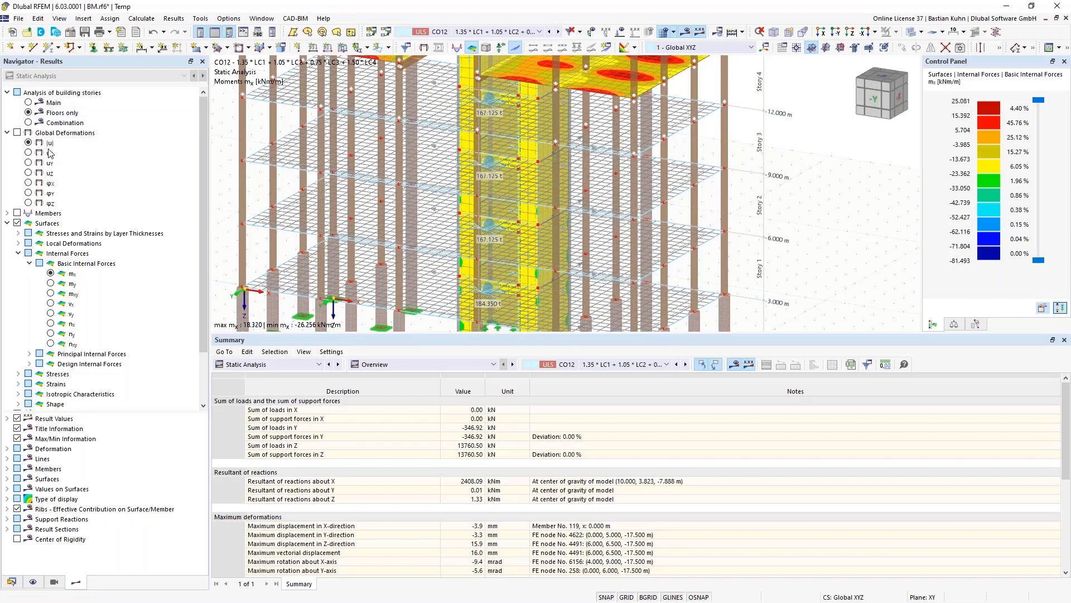
pyautogui.scroll(-4, 440, 201)
pyautogui.keyDown('ctrl'); pyautogui.moveTo(439, 201); pyautogui.dragTo(533, 212, button='middle'); pyautogui.keyUp('ctrl')
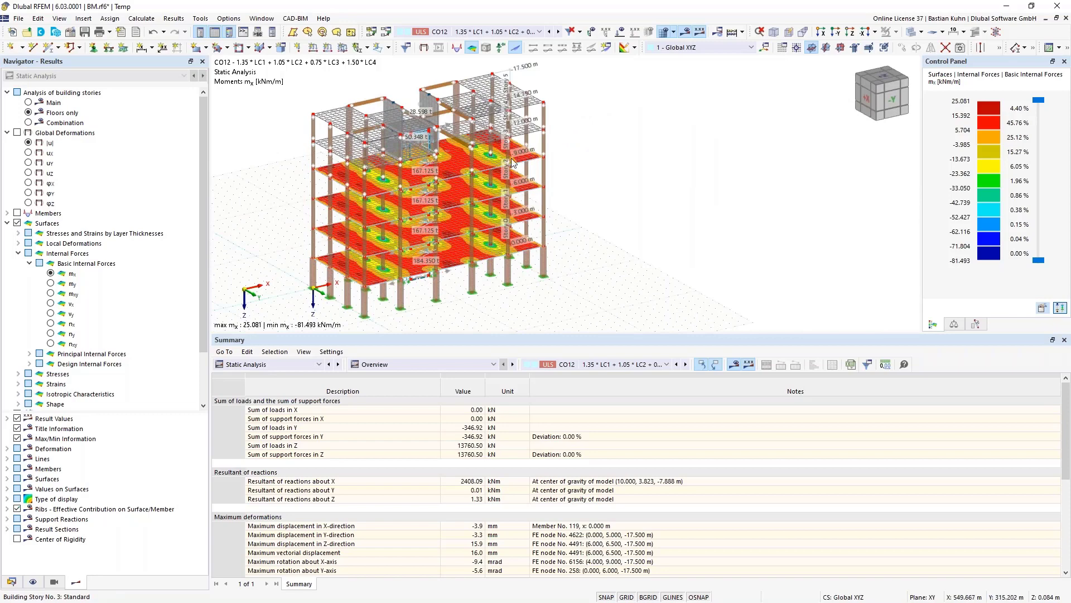
pyautogui.scroll(5, 499, 159)
pyautogui.scroll(3, 601, 131)
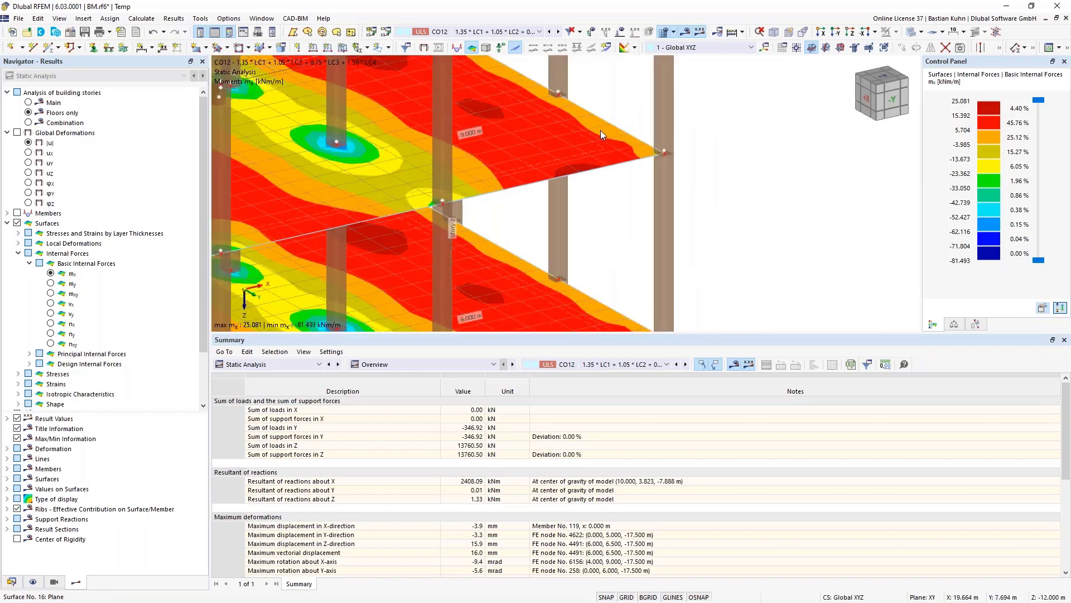
pyautogui.doubleClick(592, 141)
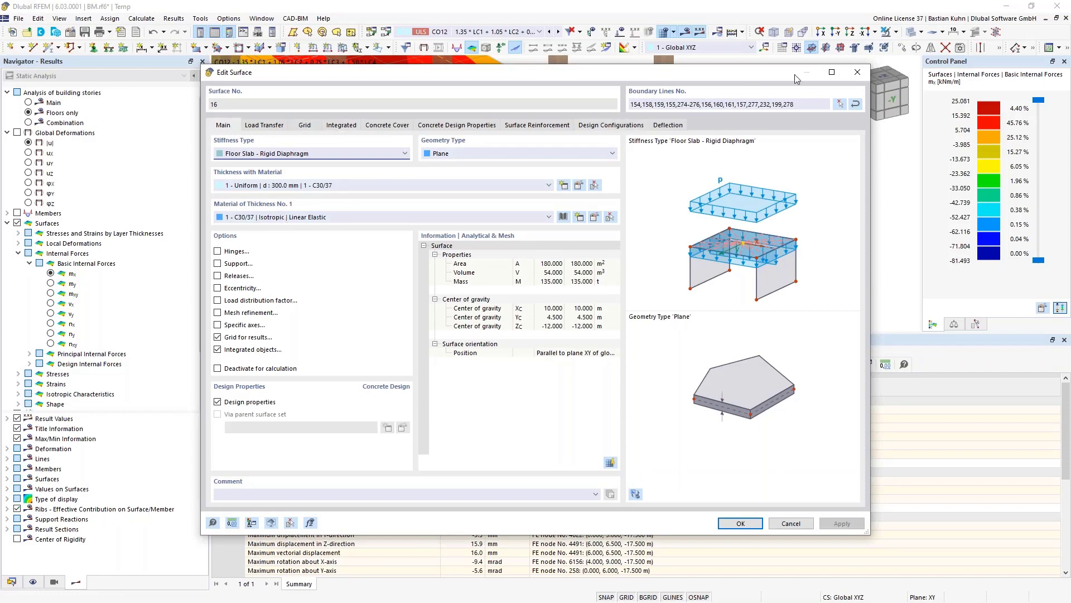
pyautogui.click(858, 72)
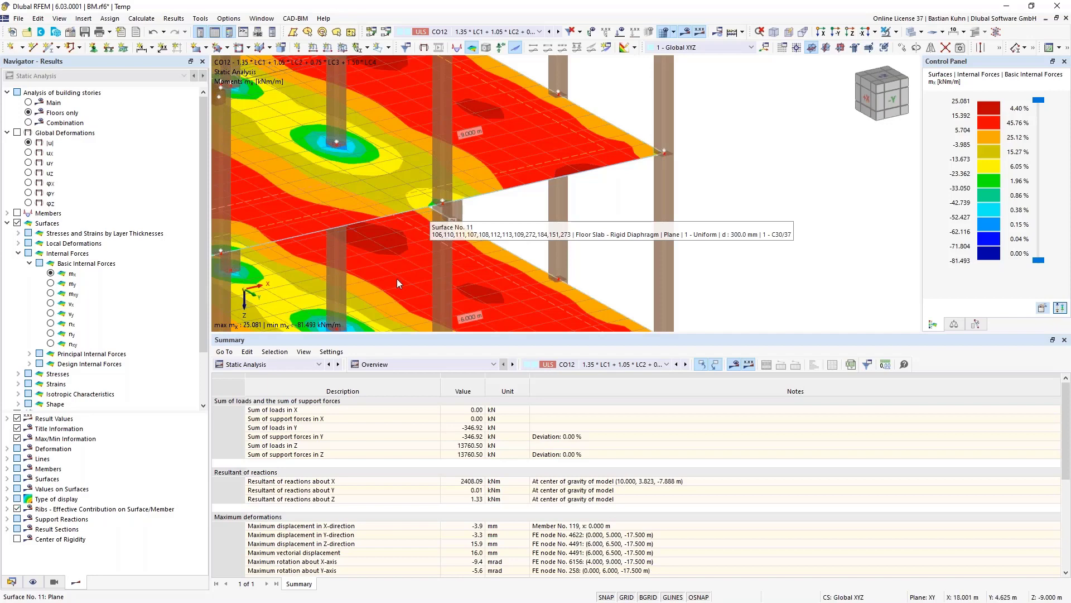
# - Select the Combination building-story variant and turn the whole building to face its front
pyautogui.scroll(-5, 397, 279)
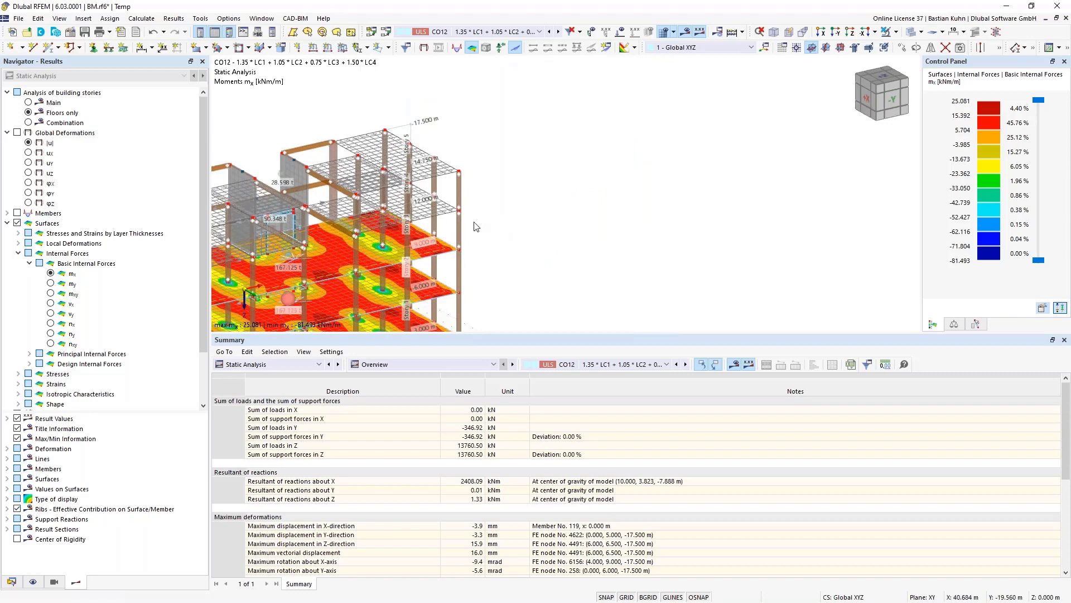
pyautogui.moveTo(400, 245)
pyautogui.click(28, 123)
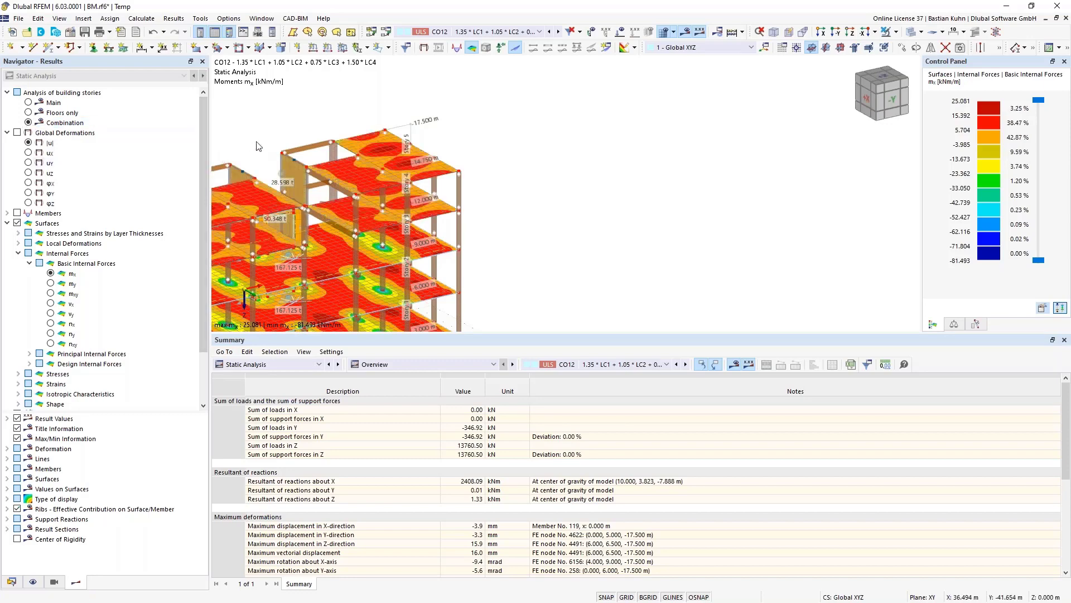
pyautogui.moveTo(582, 115); pyautogui.dragTo(598, 116, button='middle')
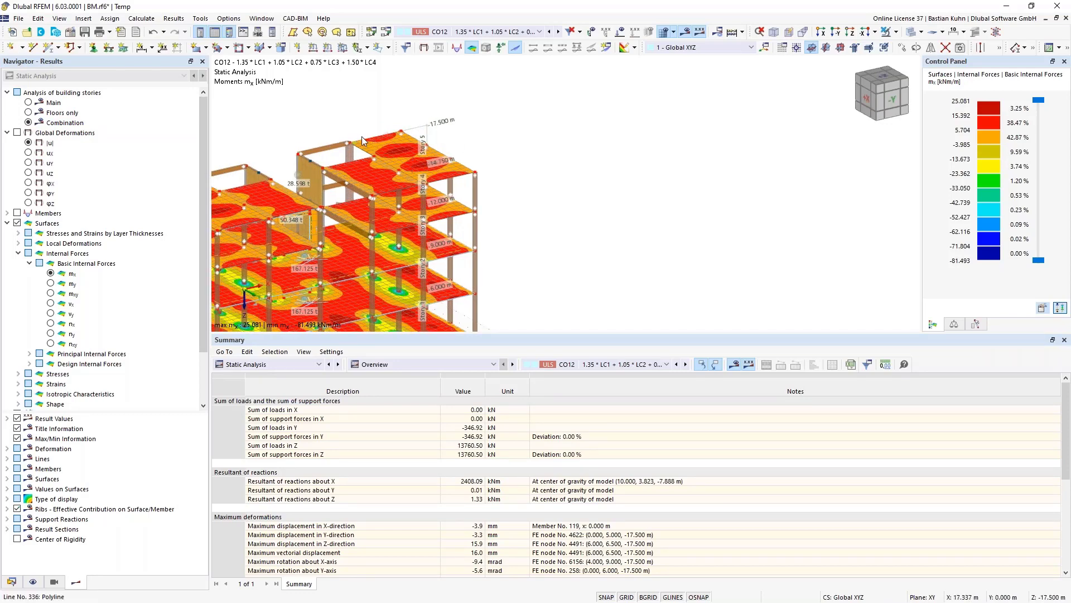
pyautogui.scroll(-3, 362, 136)
pyautogui.moveTo(447, 143); pyautogui.dragTo(370, 148, button='middle')
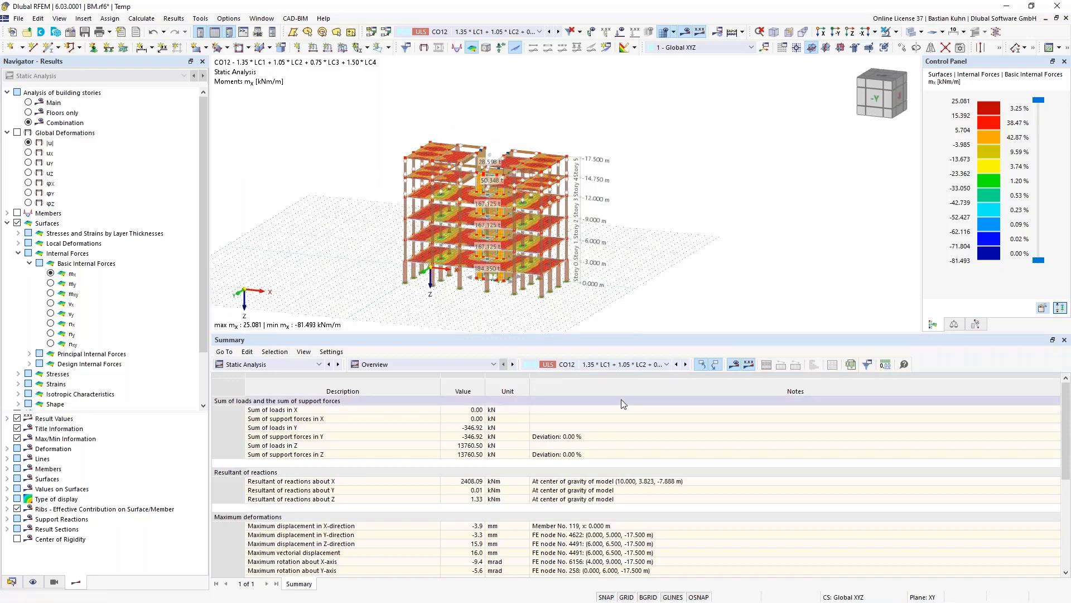
# - Show results by stories, selecting Fy story forces and the interstory drift uy column
pyautogui.click(477, 364)
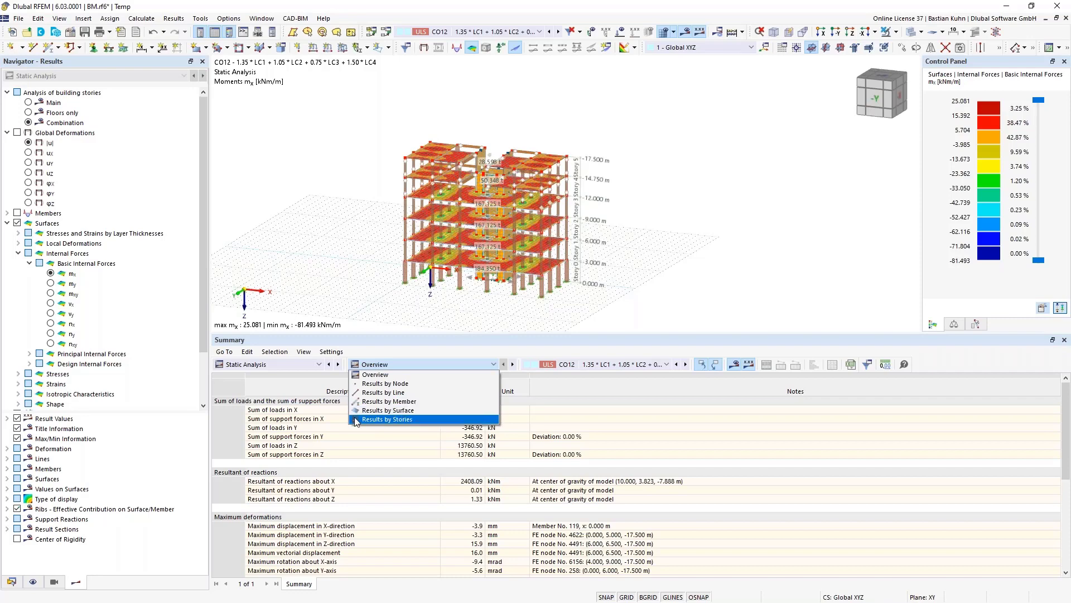
pyautogui.click(381, 421)
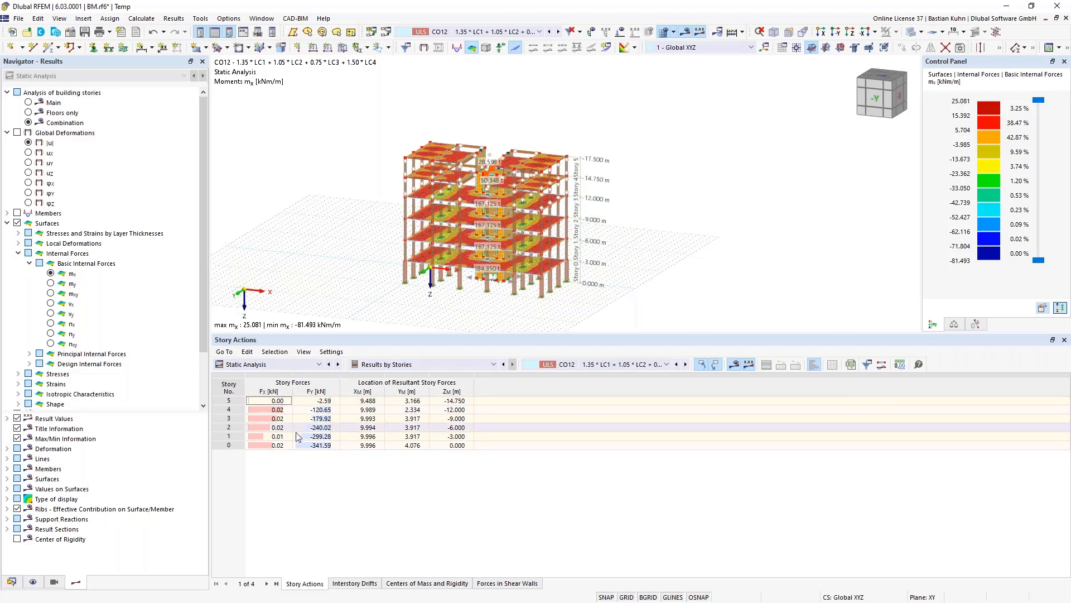
pyautogui.moveTo(311, 401); pyautogui.dragTo(312, 444)
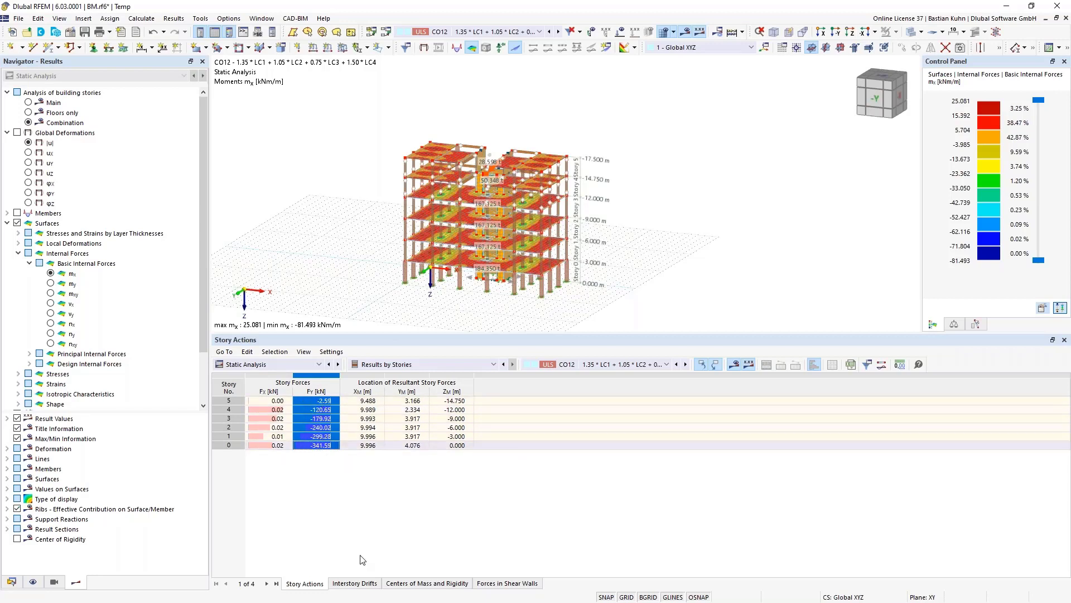
pyautogui.click(355, 583)
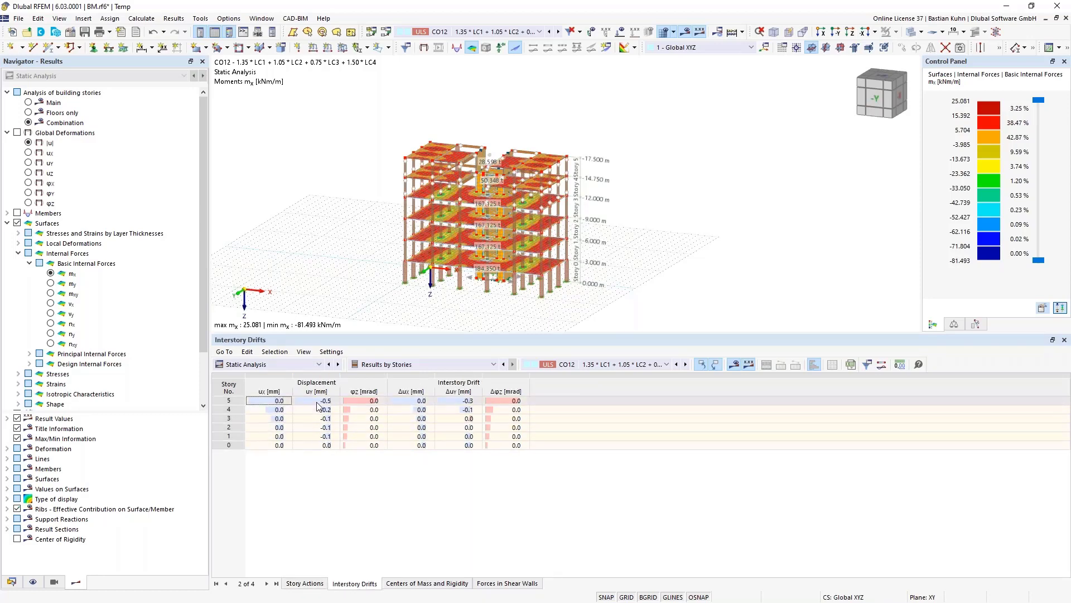
pyautogui.click(331, 387)
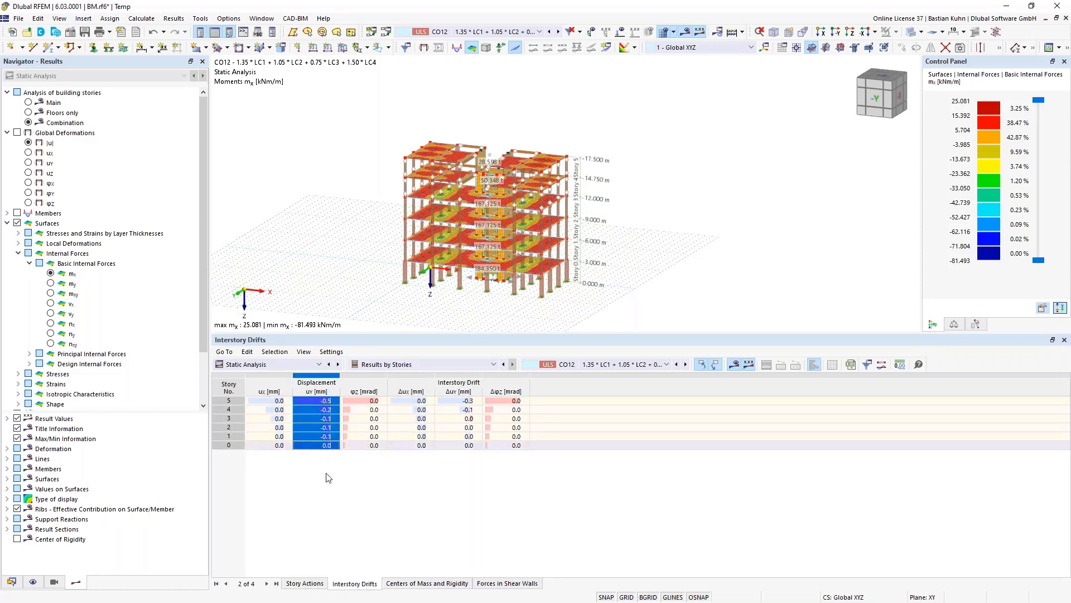
# - Open the Centers of Mass and Rigidity table and select Xcm/Ycm for all stories
pyautogui.click(433, 584)
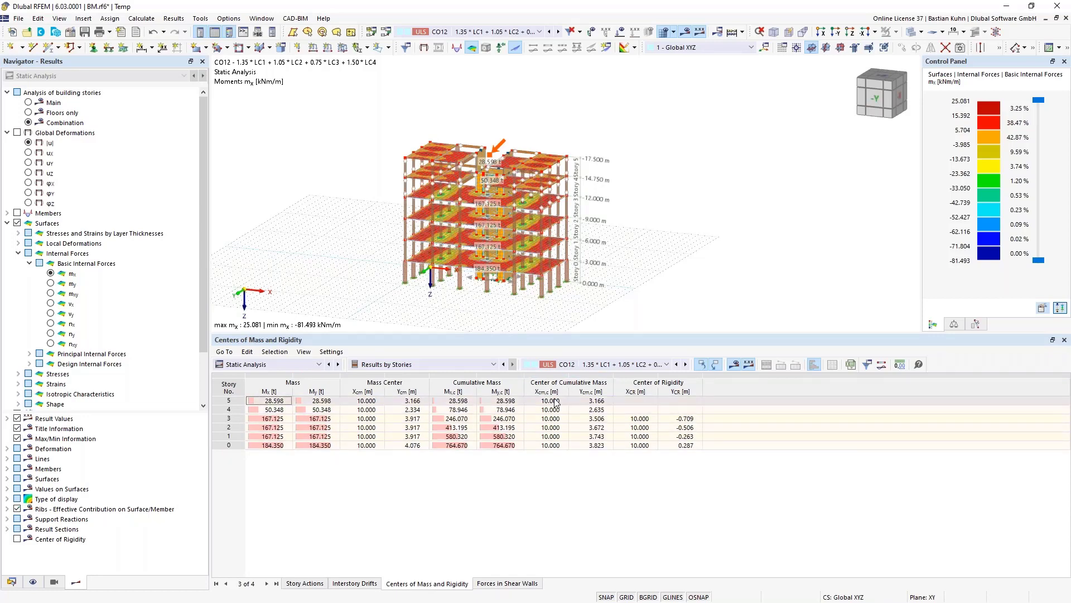
pyautogui.moveTo(366, 401); pyautogui.dragTo(411, 450)
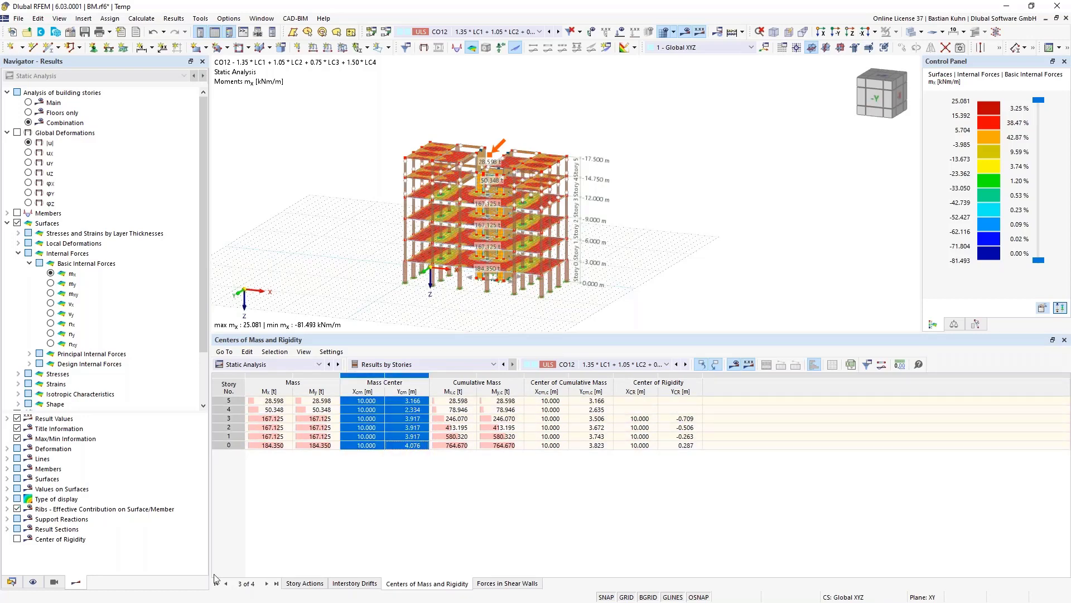
pyautogui.click(33, 581)
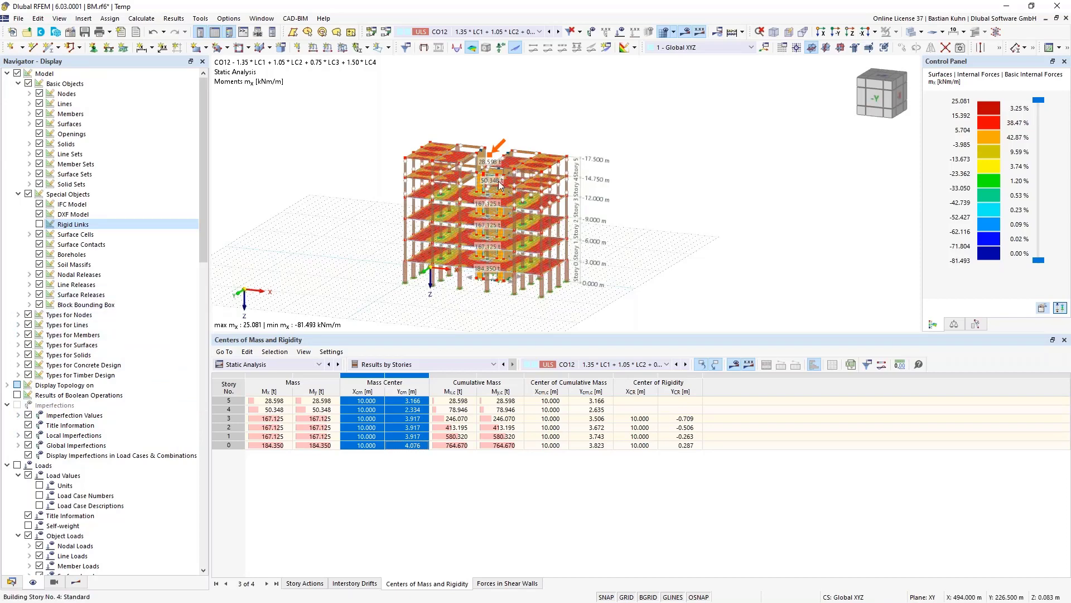
# - Return to the results navigator, orbit higher, and select story 2's rigidity centre X value
pyautogui.scroll(8, 500, 180)
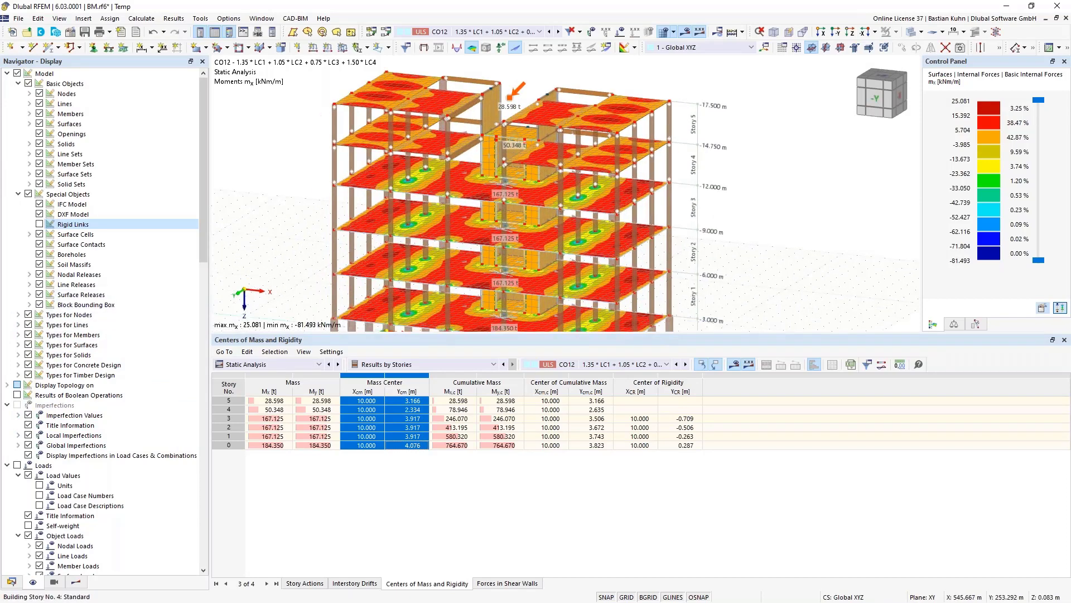
pyautogui.click(75, 581)
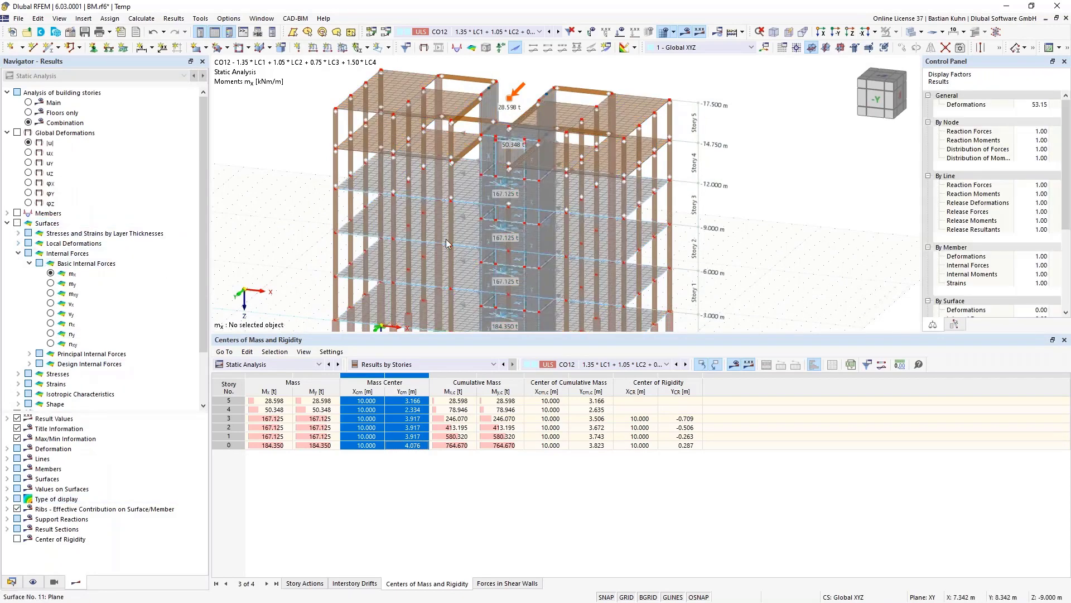
pyautogui.keyDown('ctrl'); pyautogui.moveTo(446, 244); pyautogui.dragTo(524, 226, button='middle'); pyautogui.keyUp('ctrl')
pyautogui.click(636, 428)
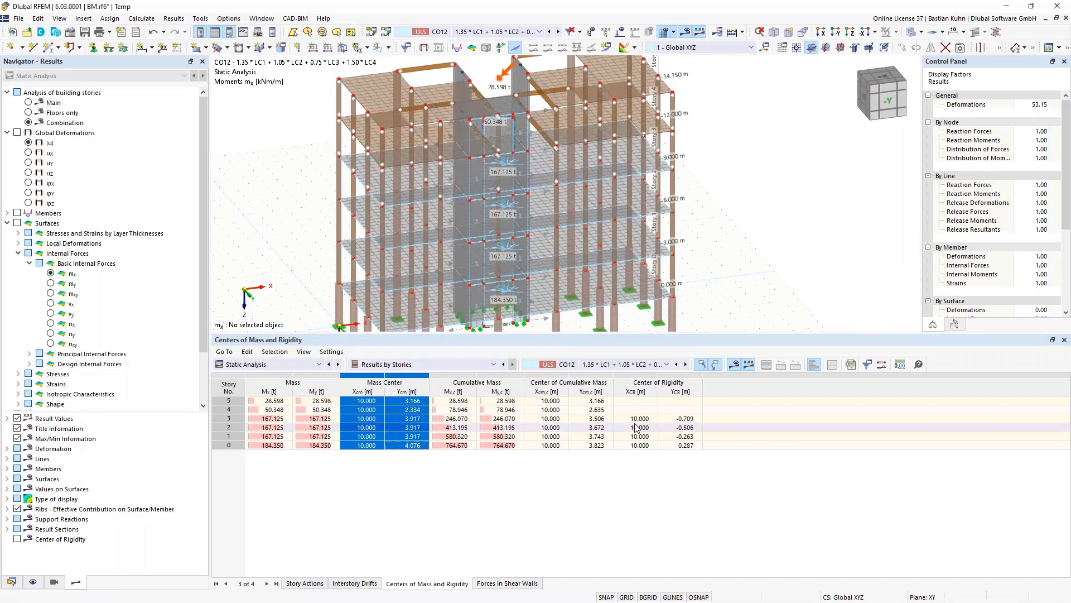
# - Uncheck Mass under Building Model > Building Stories > Center of Gravity display options
pyautogui.click(33, 582)
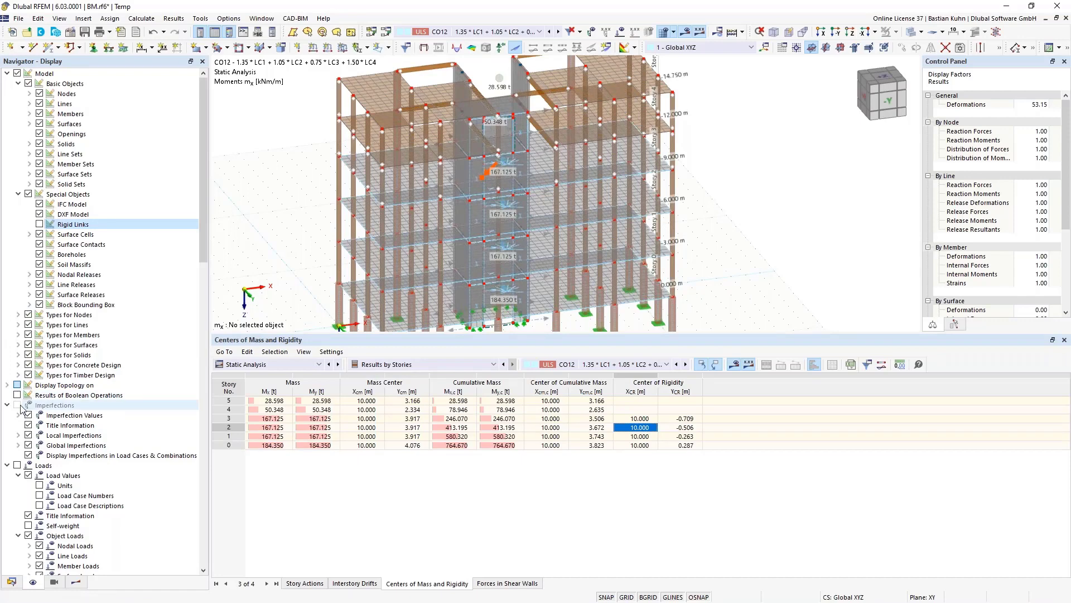
pyautogui.scroll(-20, 12, 391)
pyautogui.scroll(3, 13, 392)
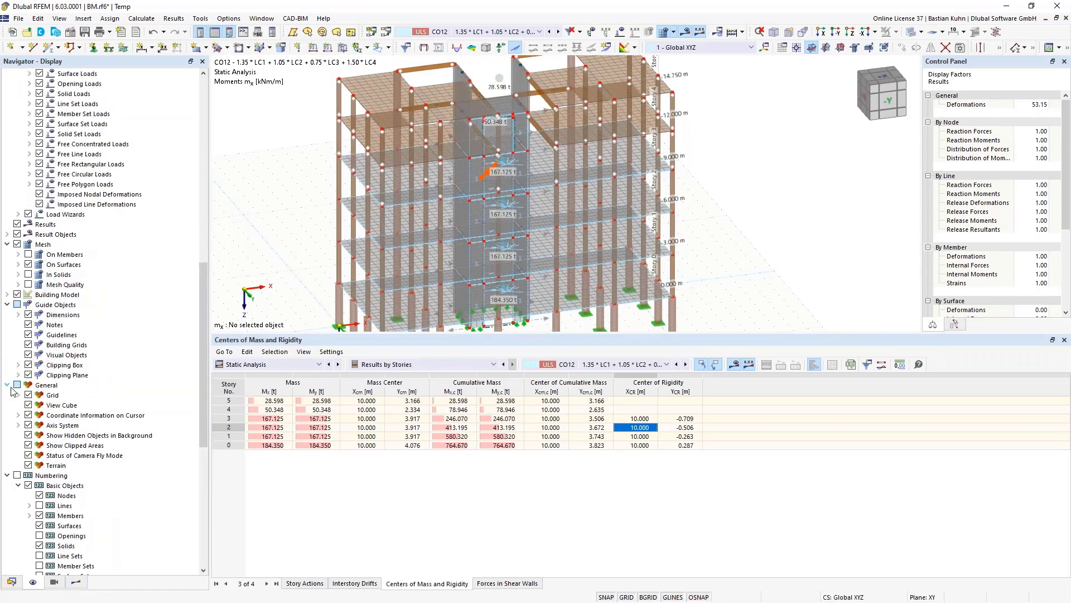
pyautogui.click(8, 294)
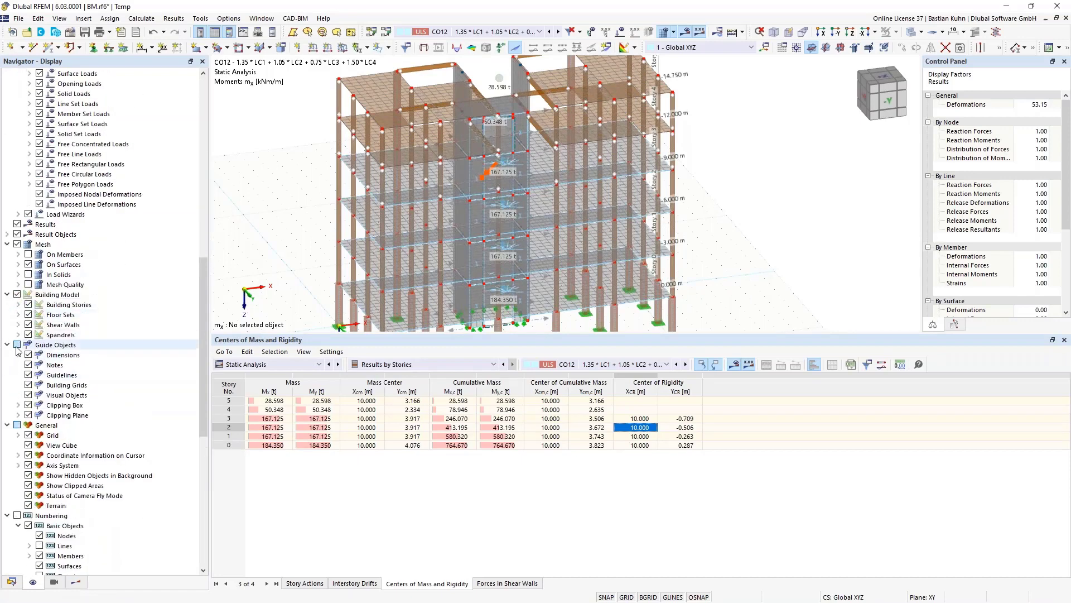
pyautogui.click(19, 305)
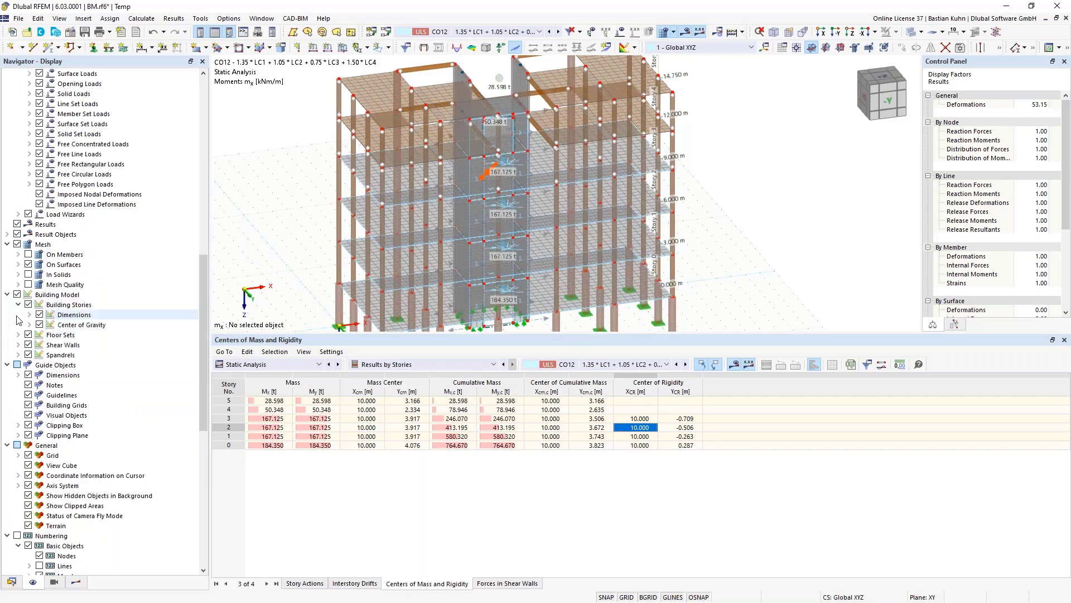
pyautogui.click(29, 325)
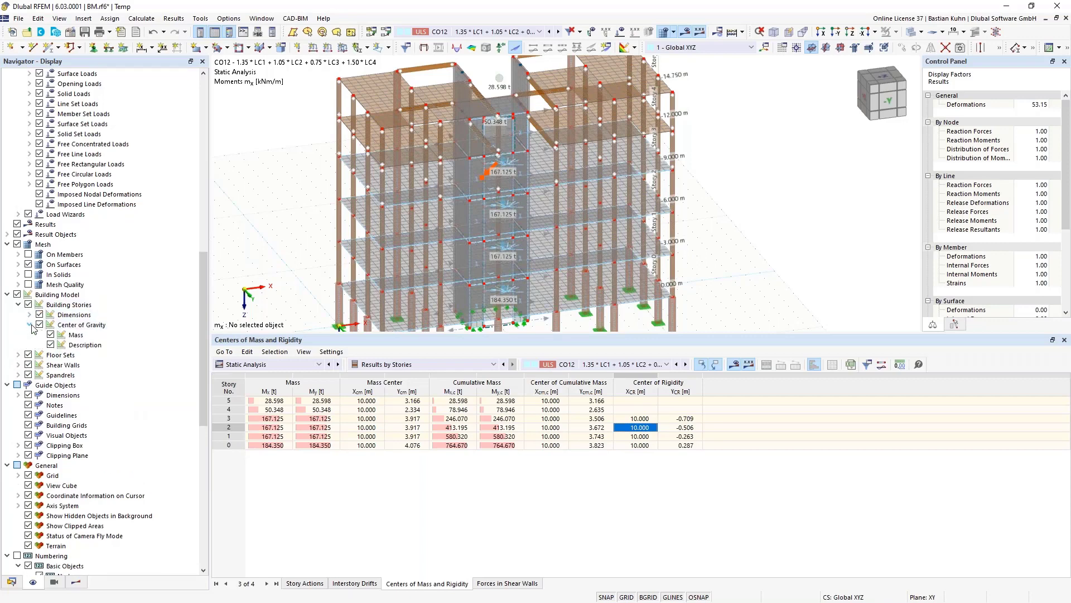
pyautogui.click(51, 334)
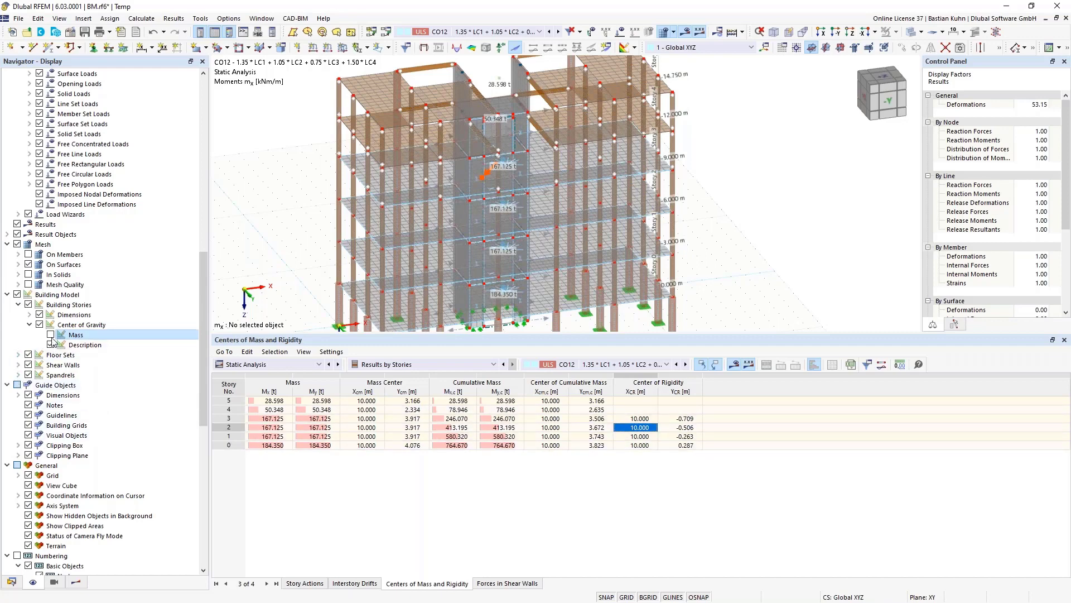
# - Expand the story Dimensions and Floor Sets display options to review them
pyautogui.click(30, 315)
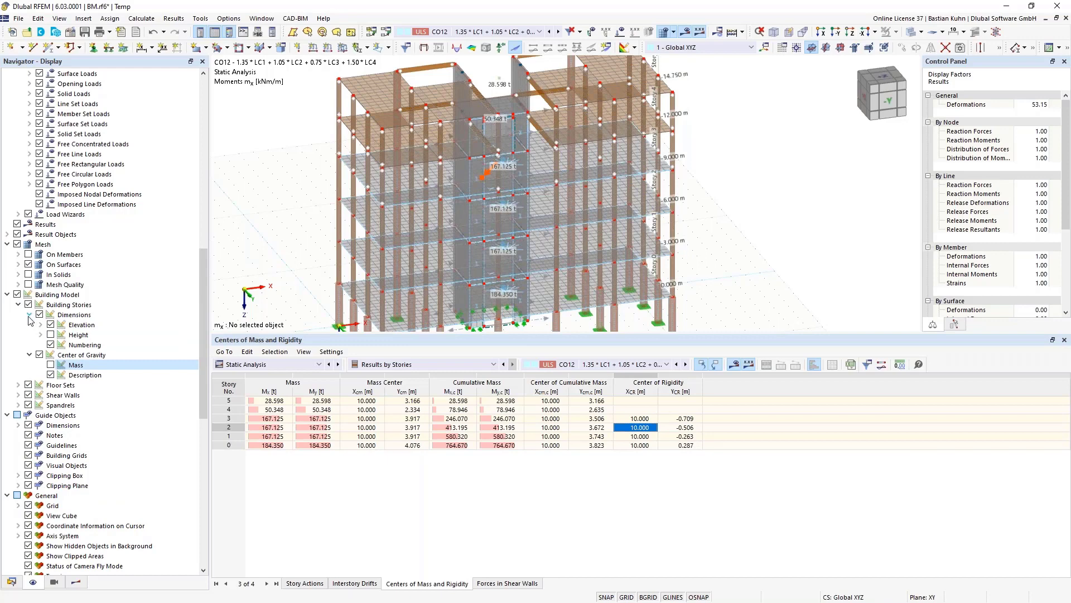
pyautogui.click(18, 385)
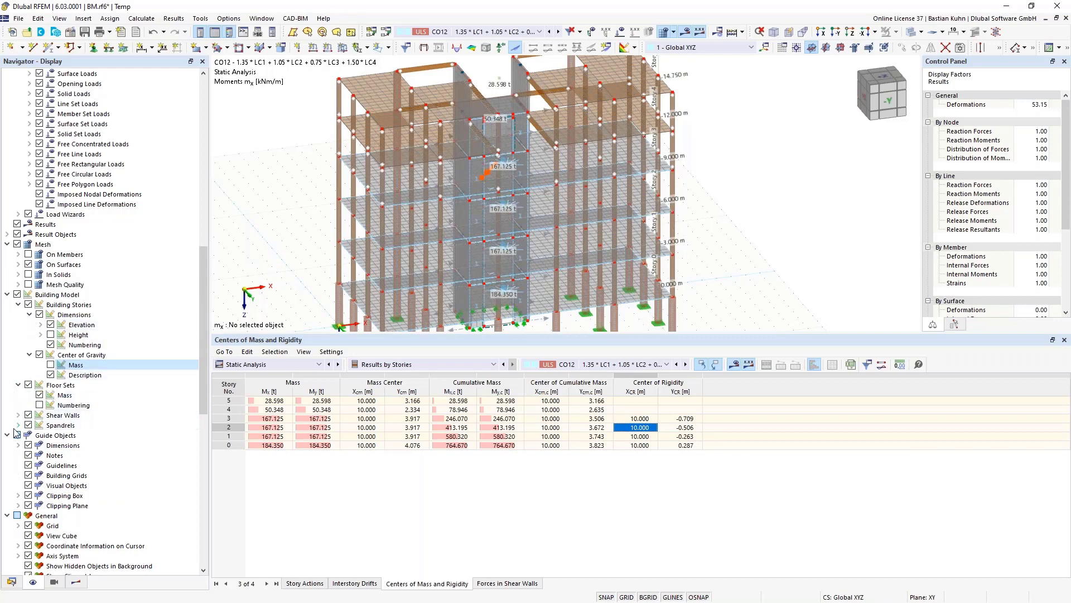
pyautogui.scroll(15, 28, 391)
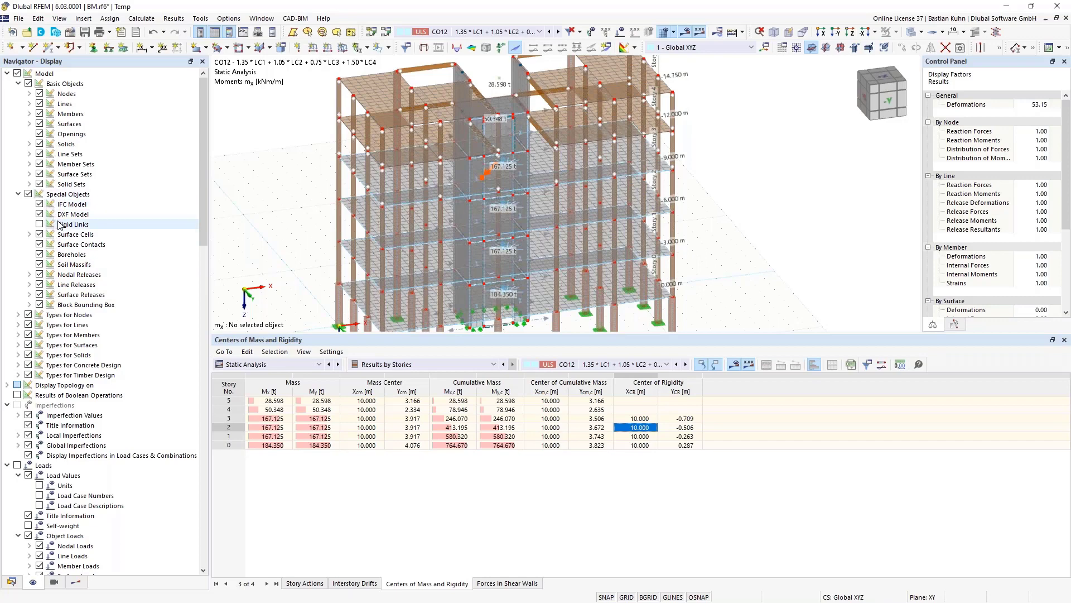
pyautogui.scroll(-7, 59, 223)
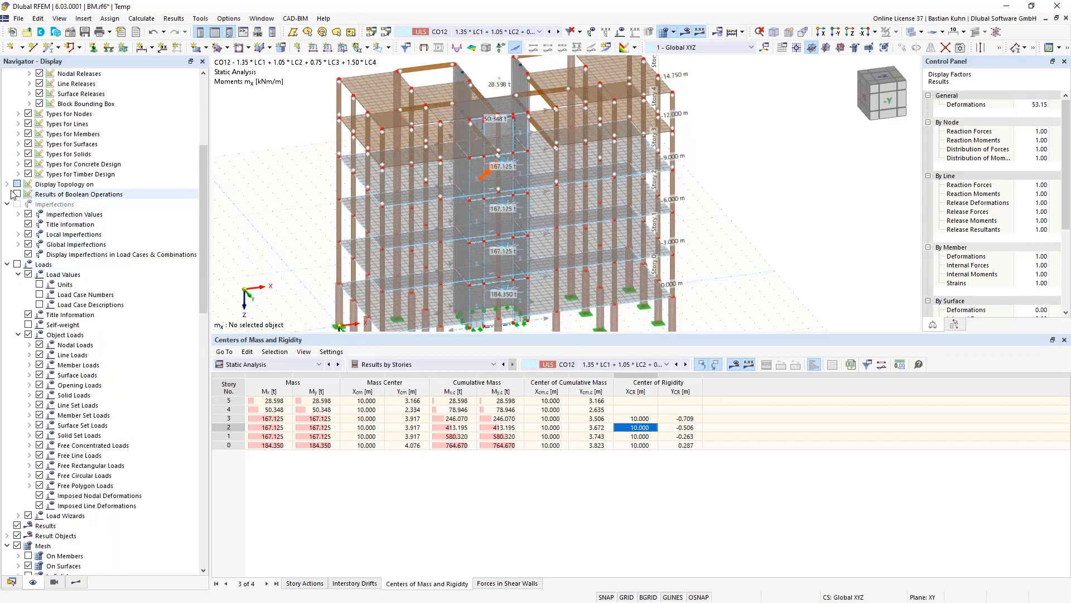
pyautogui.scroll(-7, 80, 323)
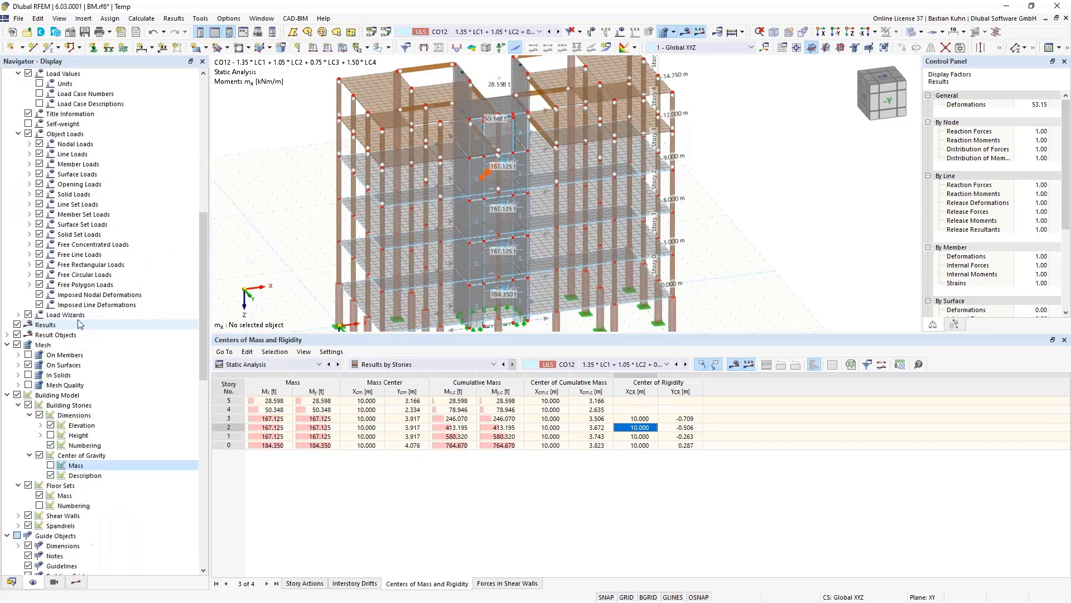
pyautogui.scroll(-7, 80, 323)
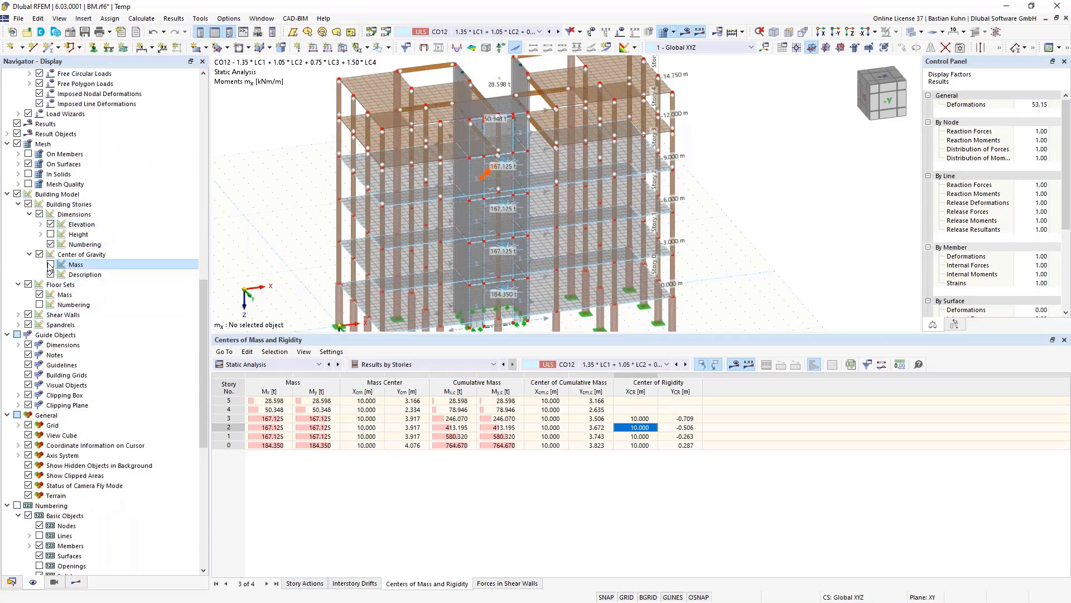
# - Expand Shear Walls and Spandrels options and show the Forces in Shear Walls table for CO12
pyautogui.click(18, 315)
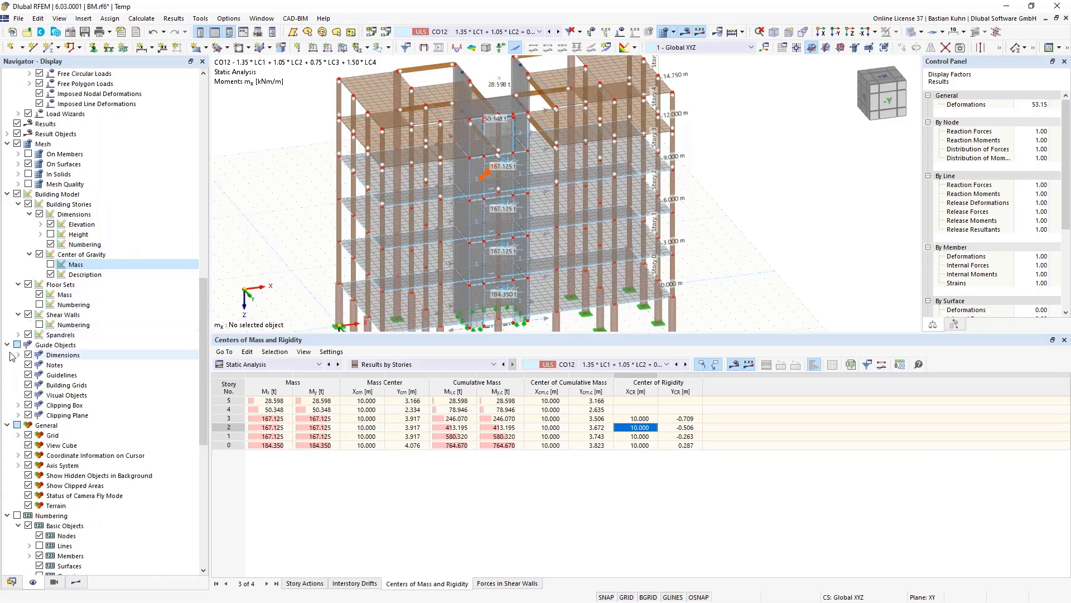
pyautogui.click(18, 335)
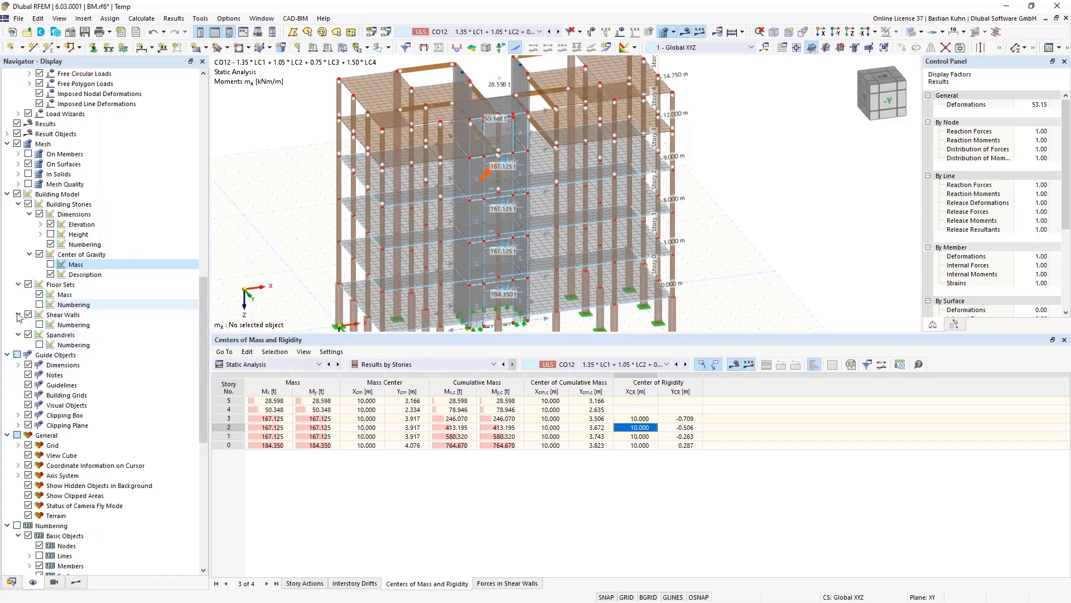
pyautogui.scroll(-12, 75, 365)
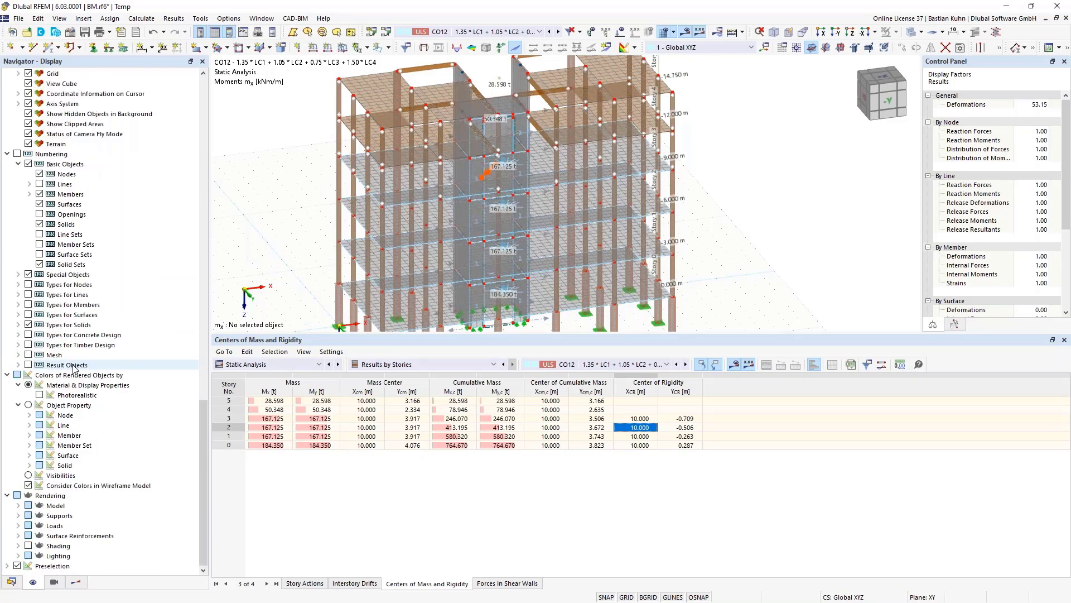
pyautogui.click(507, 584)
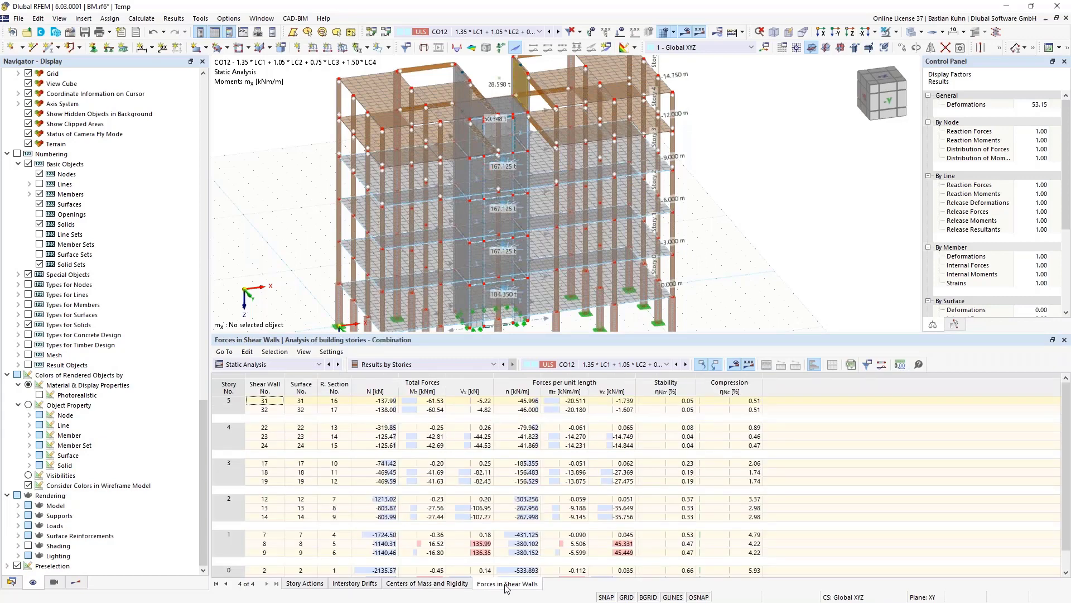
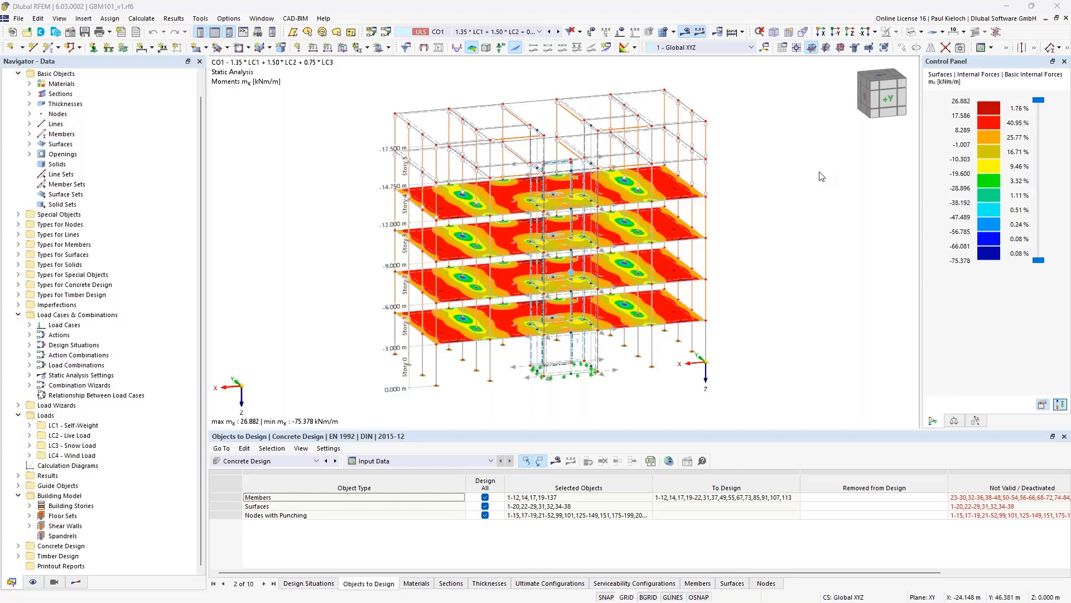
# - Browse the load combinations while keeping CO1 active, and check node 245's properties
pyautogui.click(539, 32)
pyautogui.click(540, 33)
pyautogui.click(540, 32)
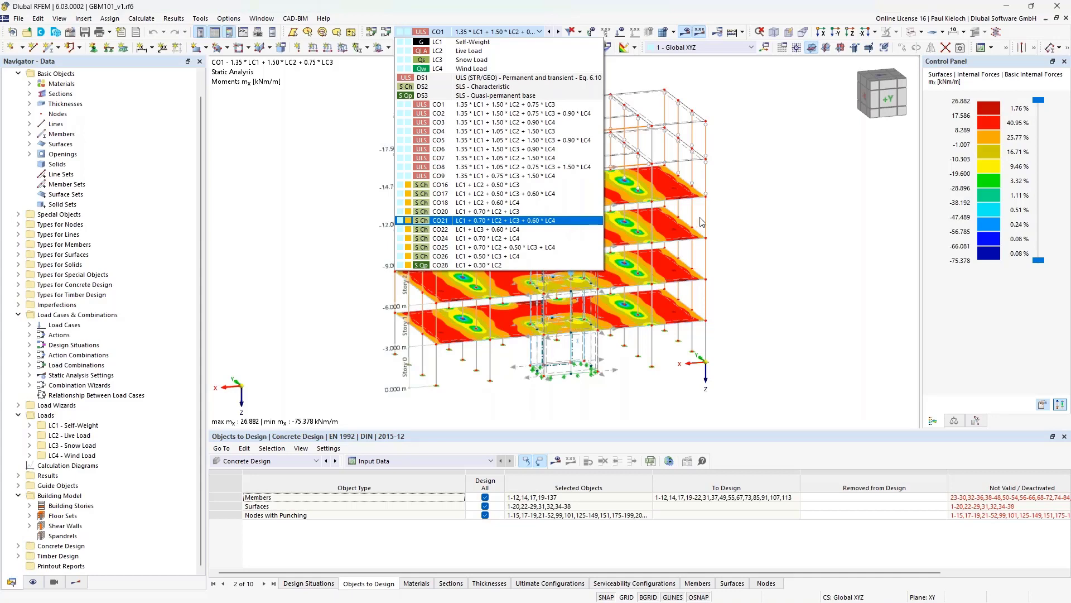
pyautogui.click(743, 215)
pyautogui.scroll(1, 489, 218)
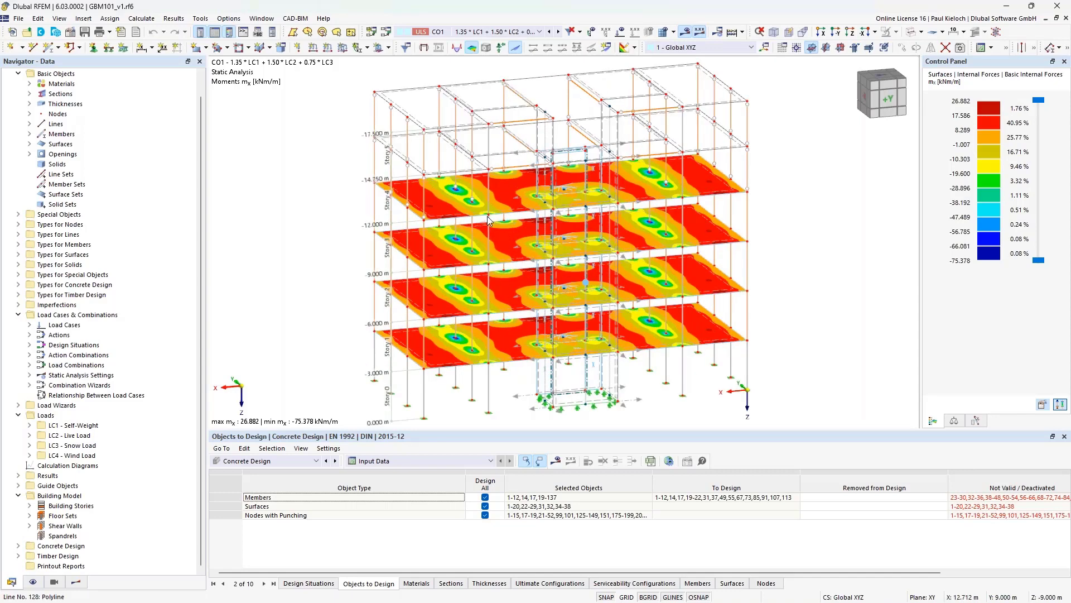
pyautogui.scroll(5, 489, 218)
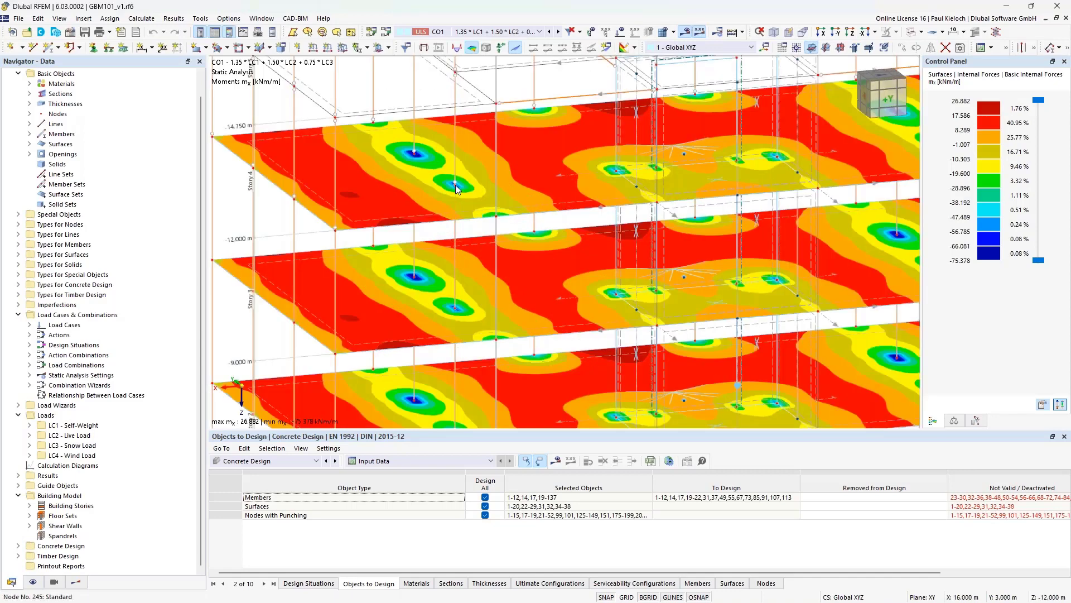
pyautogui.doubleClick(456, 189)
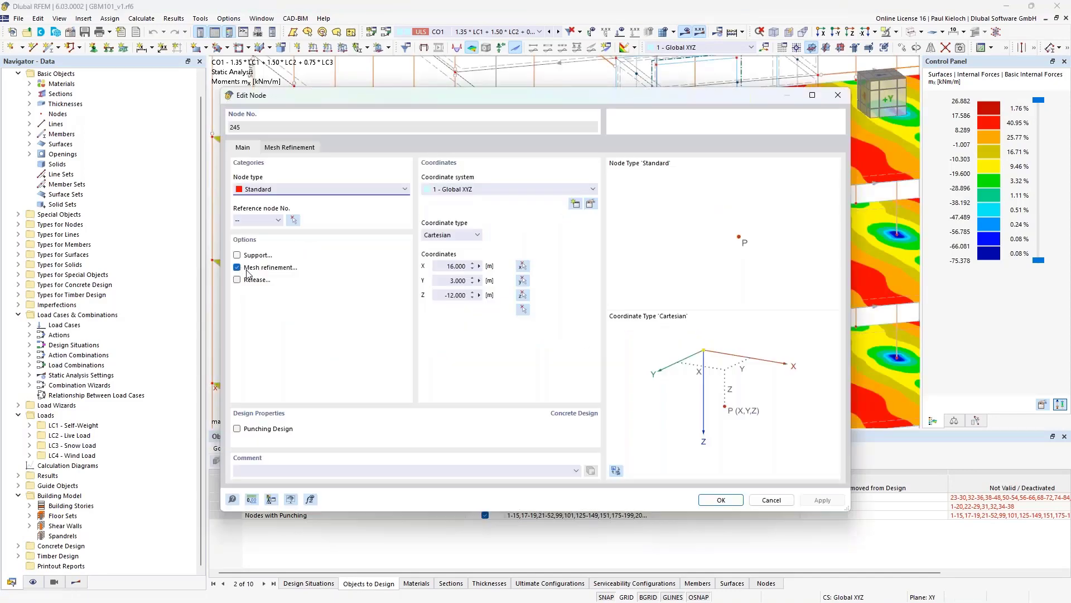
pyautogui.click(772, 501)
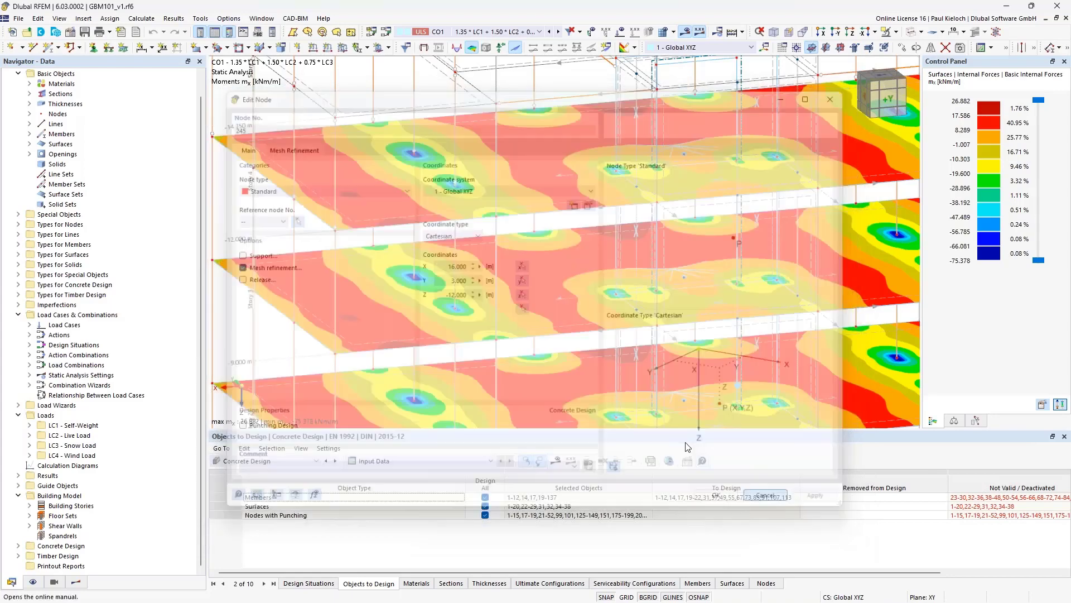
# - Reorient the view to the ground-floor core and inspect result beam 125's properties
pyautogui.scroll(-3, 272, 221)
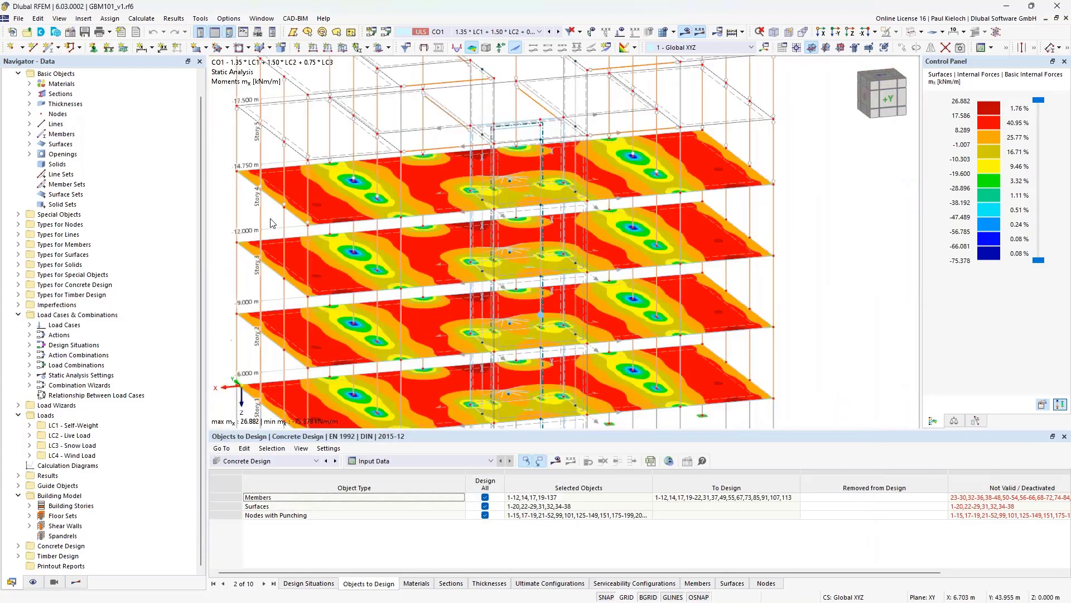
pyautogui.moveTo(783, 244); pyautogui.dragTo(825, 187, button='middle')
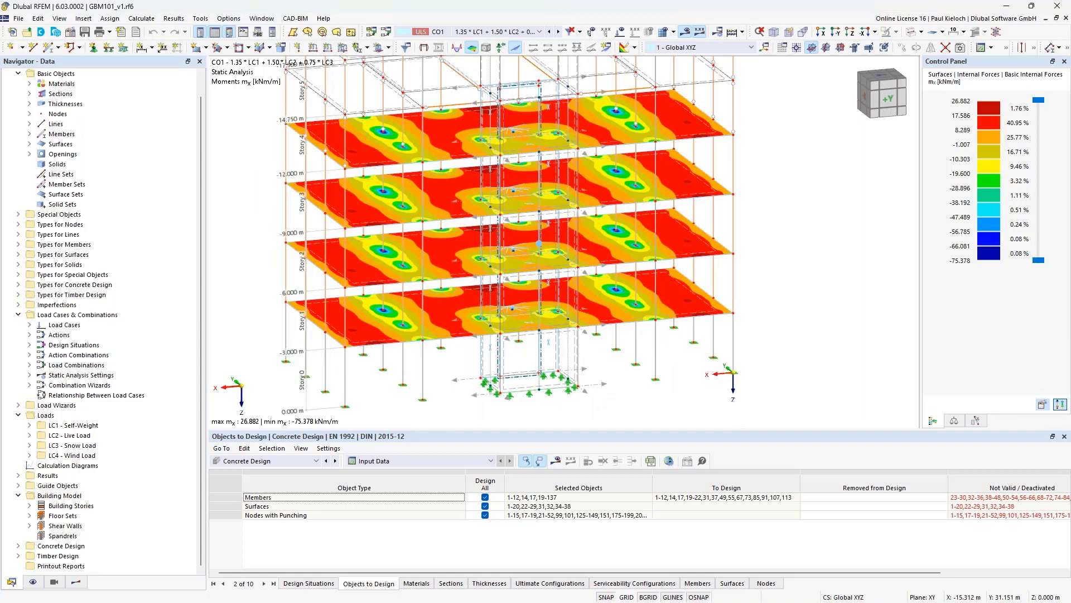
pyautogui.keyDown('ctrl'); pyautogui.moveTo(815, 232); pyautogui.dragTo(829, 229, button='middle'); pyautogui.keyUp('ctrl')
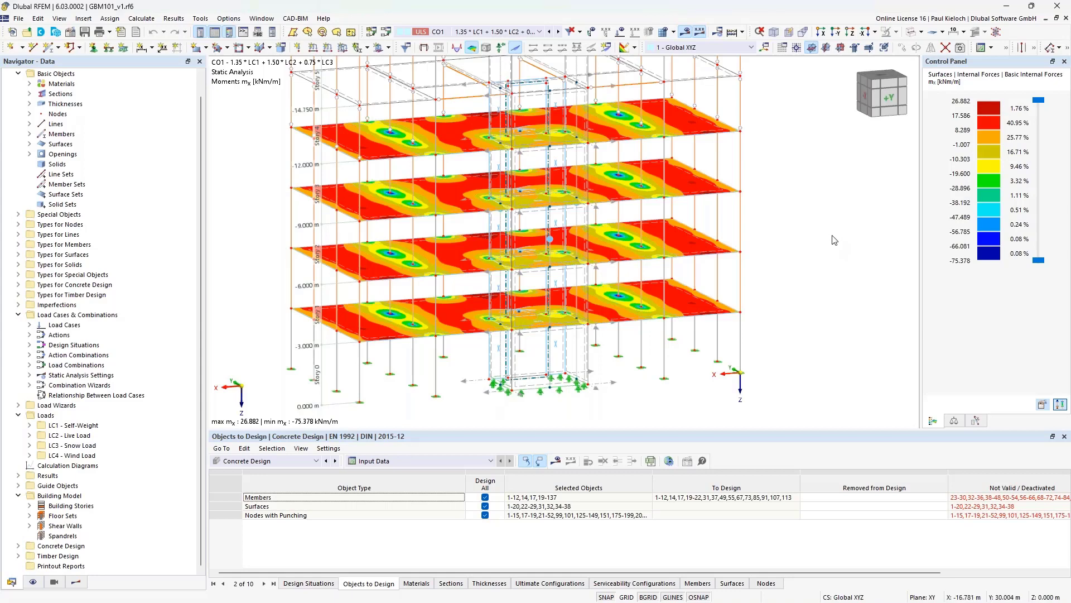
pyautogui.moveTo(820, 240); pyautogui.dragTo(834, 233, button='middle')
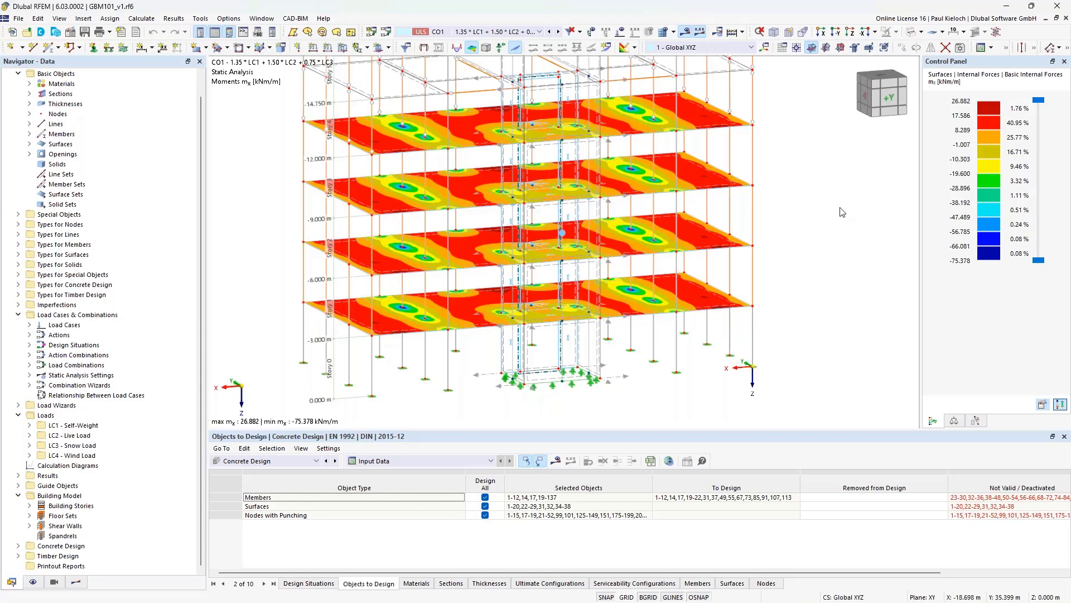
pyautogui.keyDown('ctrl'); pyautogui.moveTo(840, 208); pyautogui.dragTo(815, 238, button='middle'); pyautogui.keyUp('ctrl')
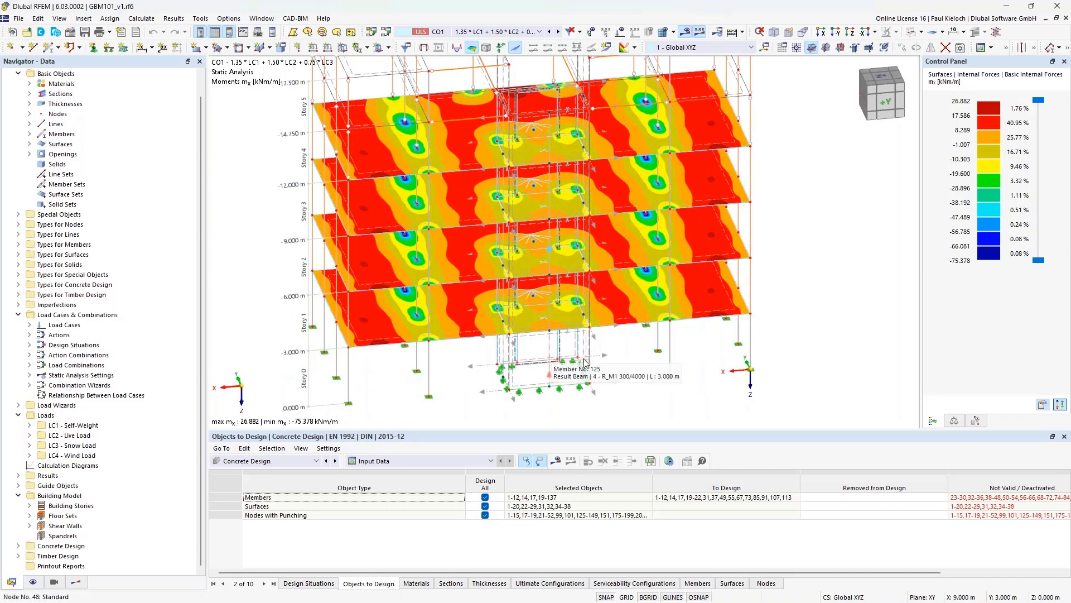
pyautogui.keyDown('ctrl'); pyautogui.moveTo(586, 362); pyautogui.dragTo(469, 354, button='middle'); pyautogui.keyUp('ctrl')
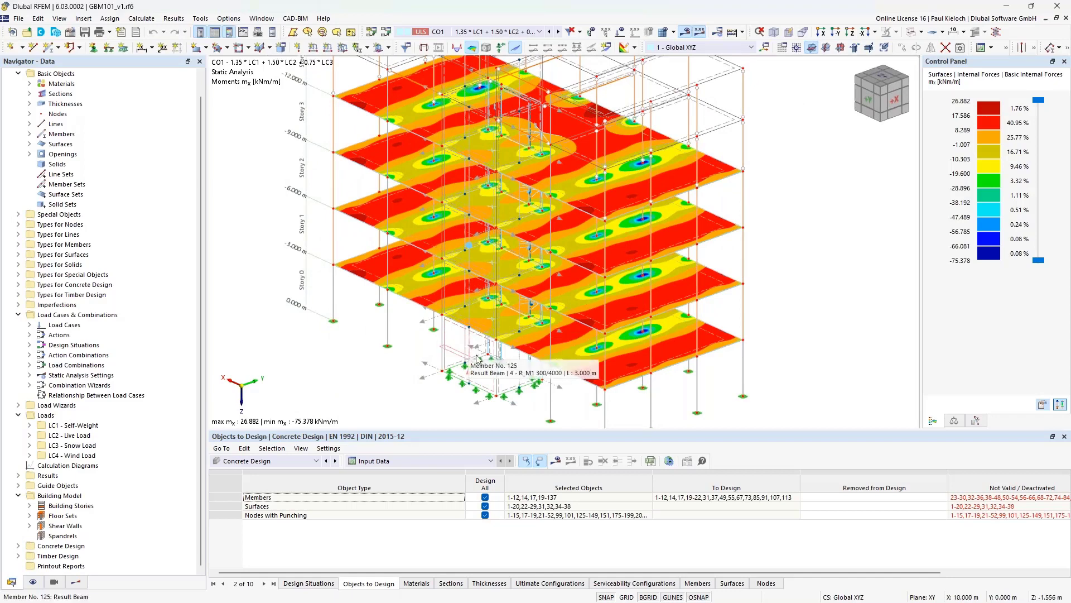
pyautogui.keyDown('ctrl'); pyautogui.moveTo(468, 355); pyautogui.dragTo(494, 344, button='middle'); pyautogui.keyUp('ctrl')
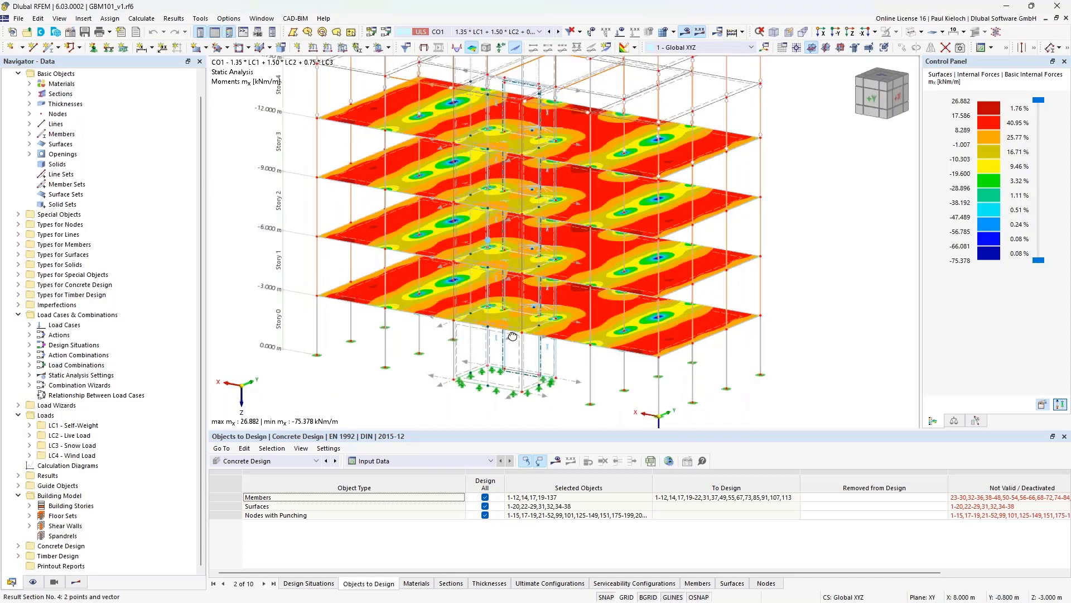
pyautogui.scroll(5, 496, 401)
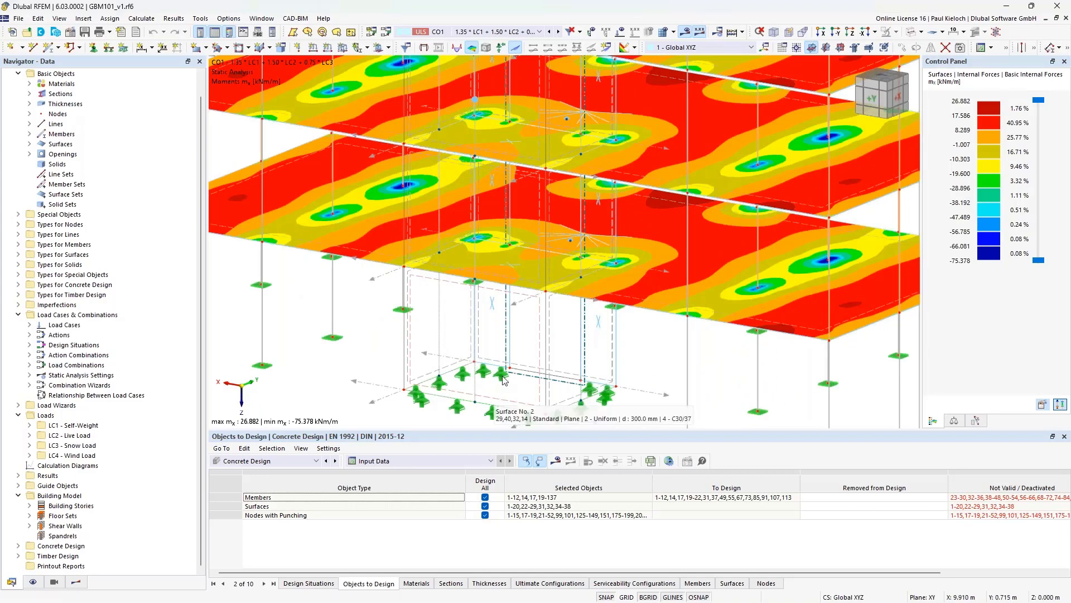
pyautogui.moveTo(508, 354); pyautogui.dragTo(529, 270, button='middle')
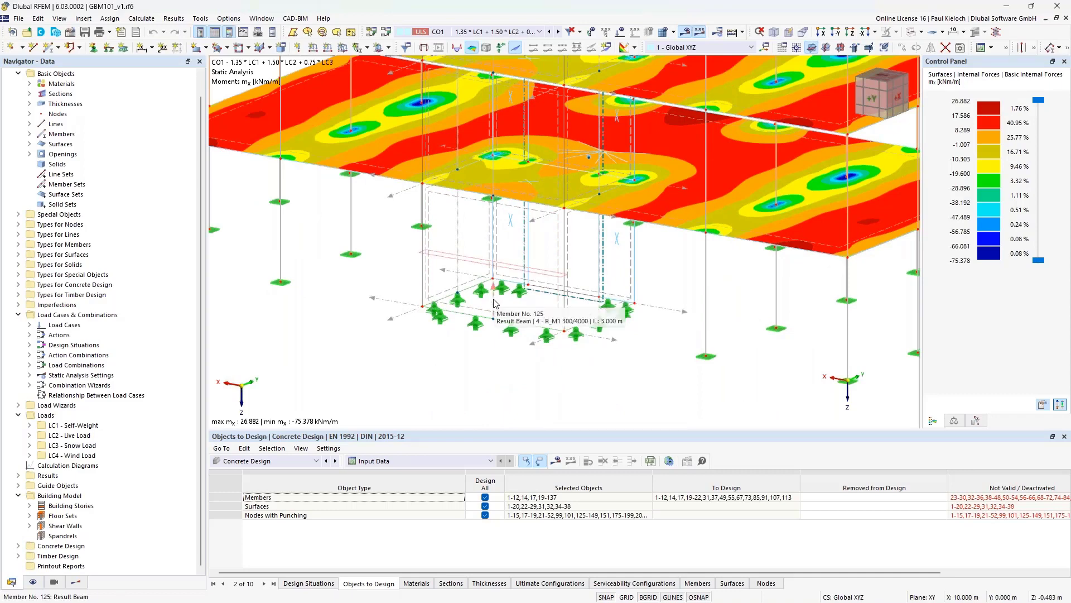
pyautogui.doubleClick(494, 303)
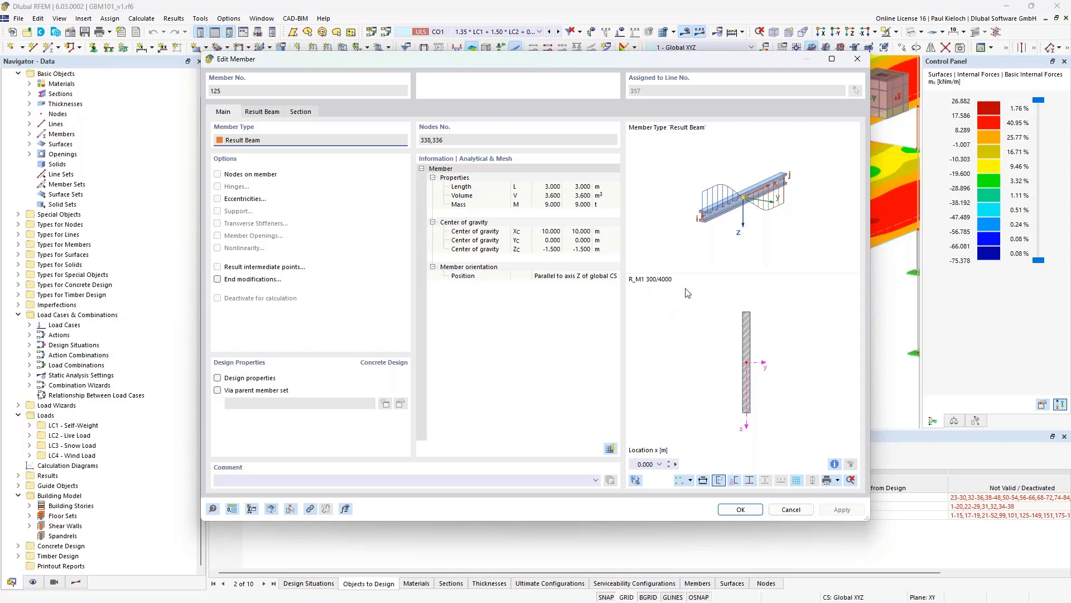
pyautogui.click(804, 515)
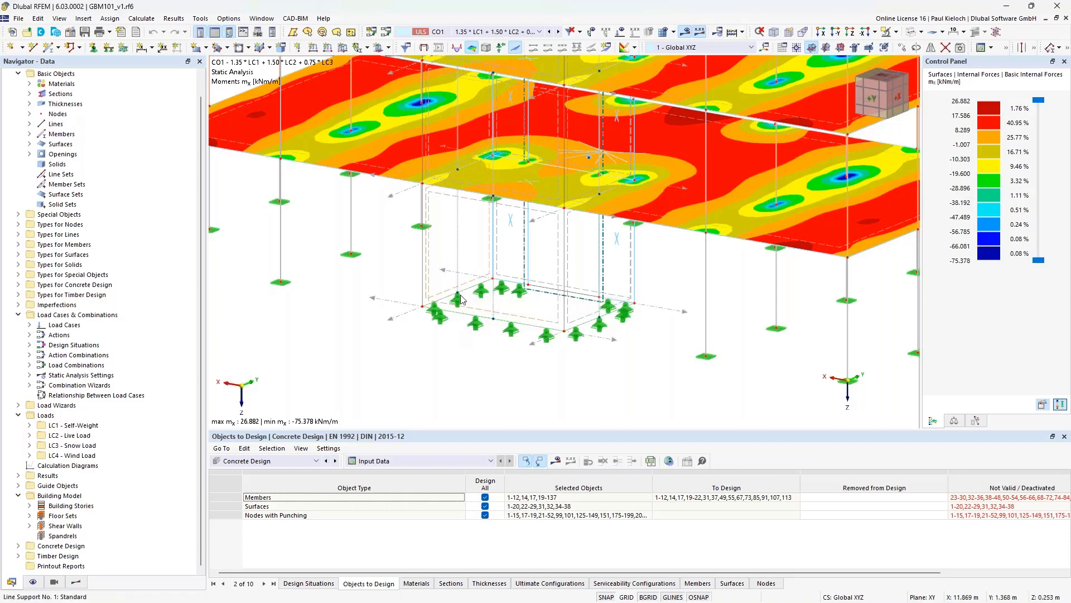
# - Check wall surface 2's properties and review result beam 125 again
pyautogui.moveTo(457, 363); pyautogui.dragTo(466, 361, button='middle')
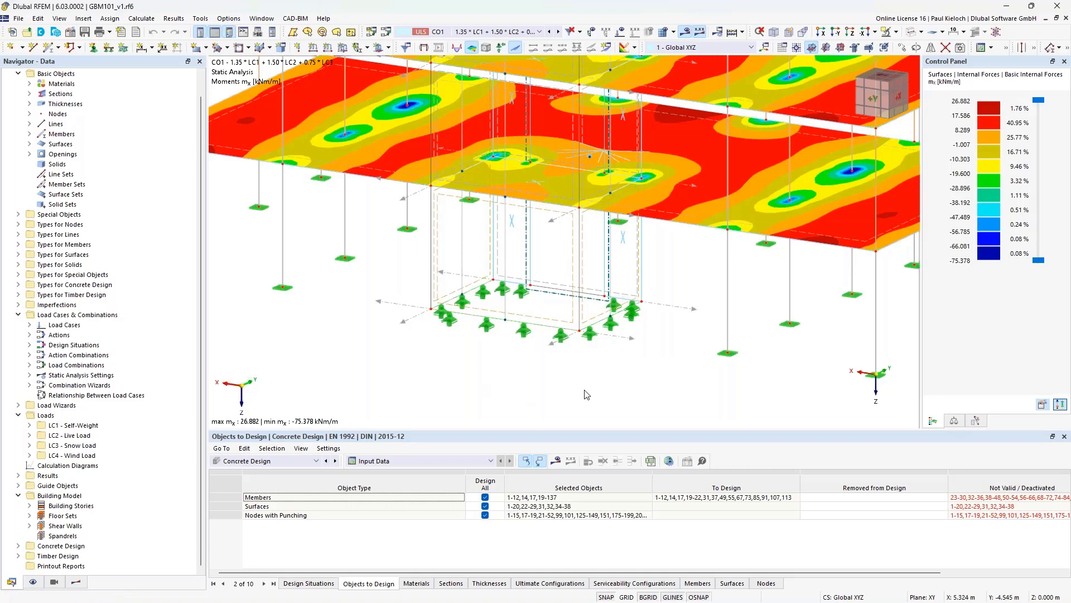
pyautogui.doubleClick(554, 326)
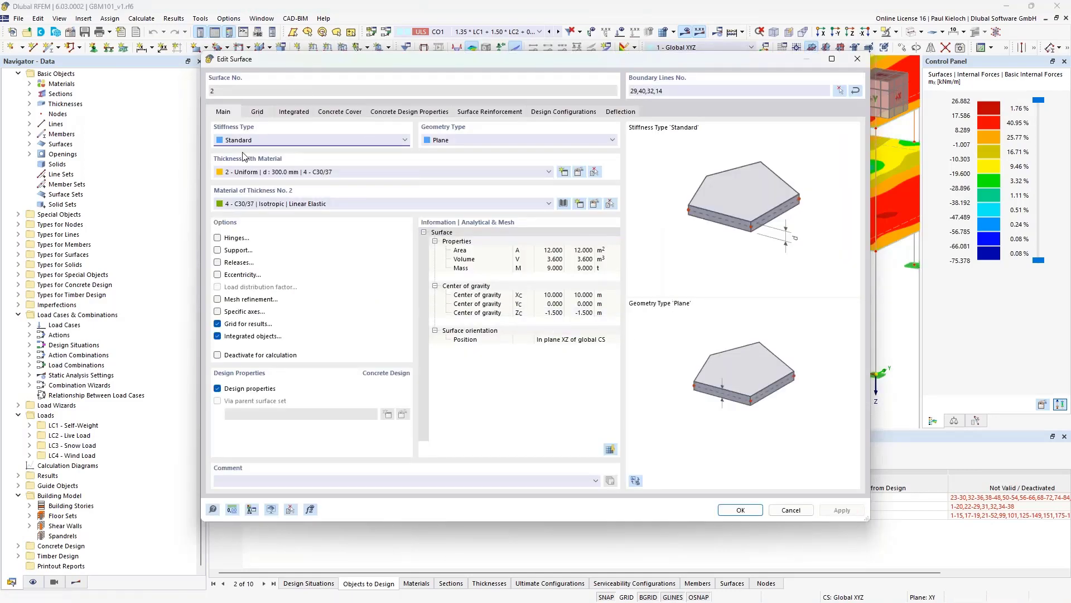
pyautogui.click(788, 510)
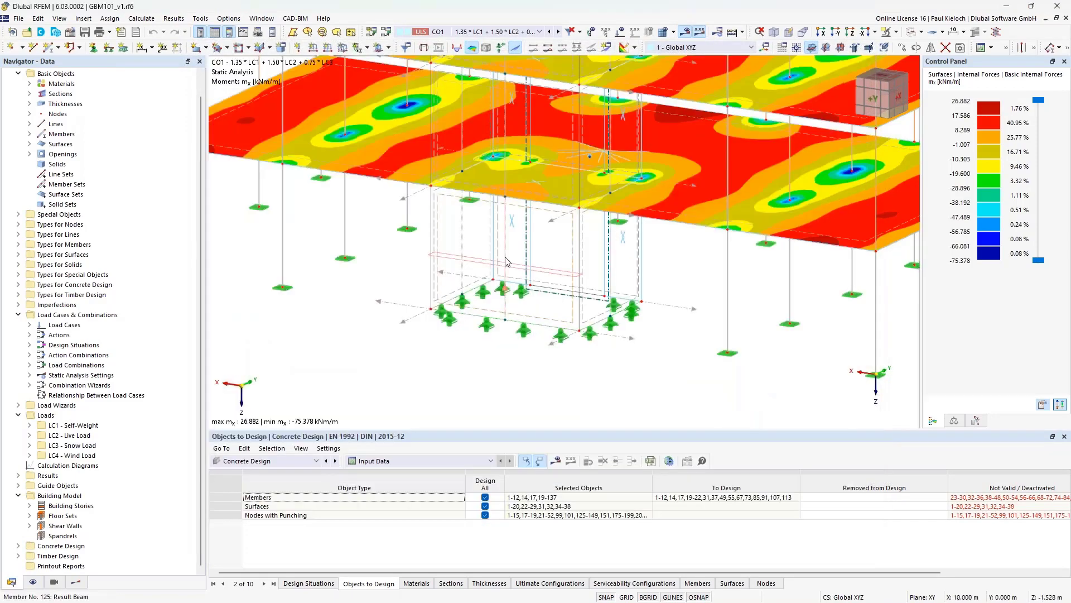
pyautogui.doubleClick(506, 262)
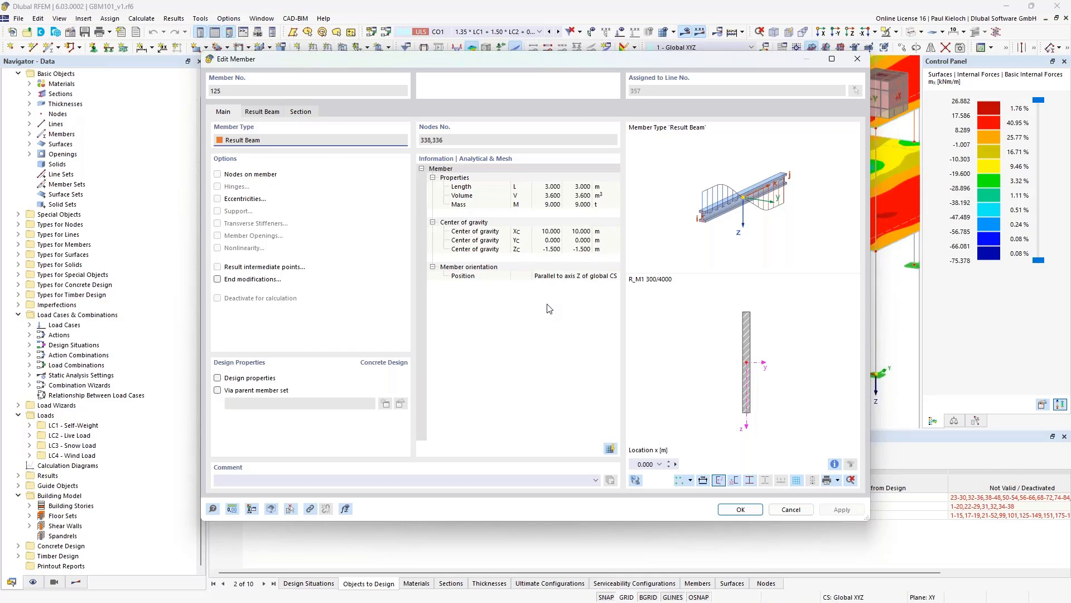
pyautogui.click(791, 509)
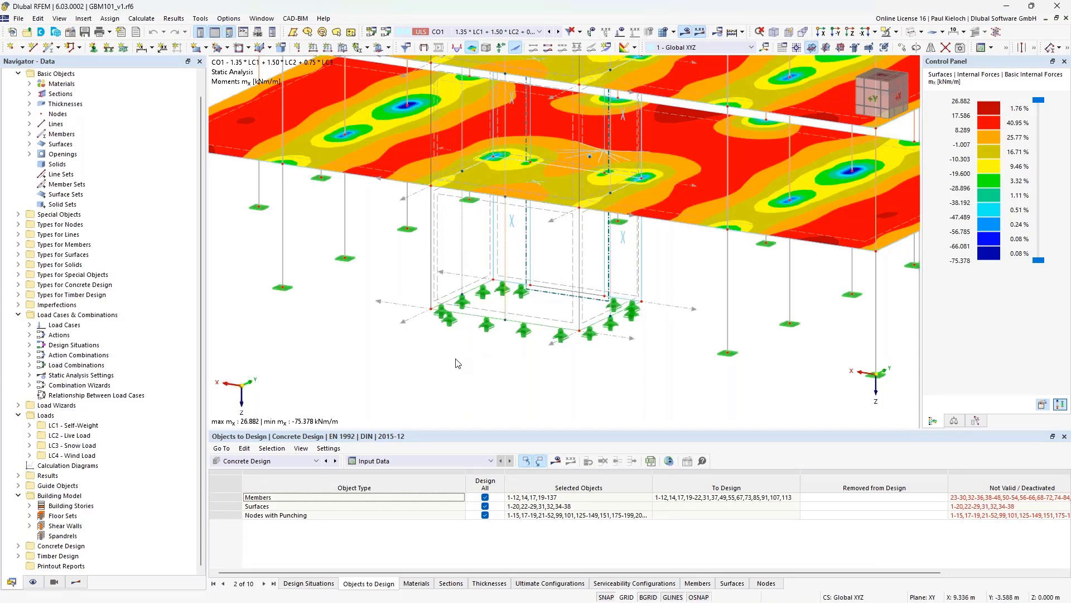
# - Turn to a front elevation, edit result beams 121-125 and enable their concrete design properties
pyautogui.keyDown('ctrl'); pyautogui.moveTo(409, 353); pyautogui.dragTo(591, 342, button='middle'); pyautogui.keyUp('ctrl')
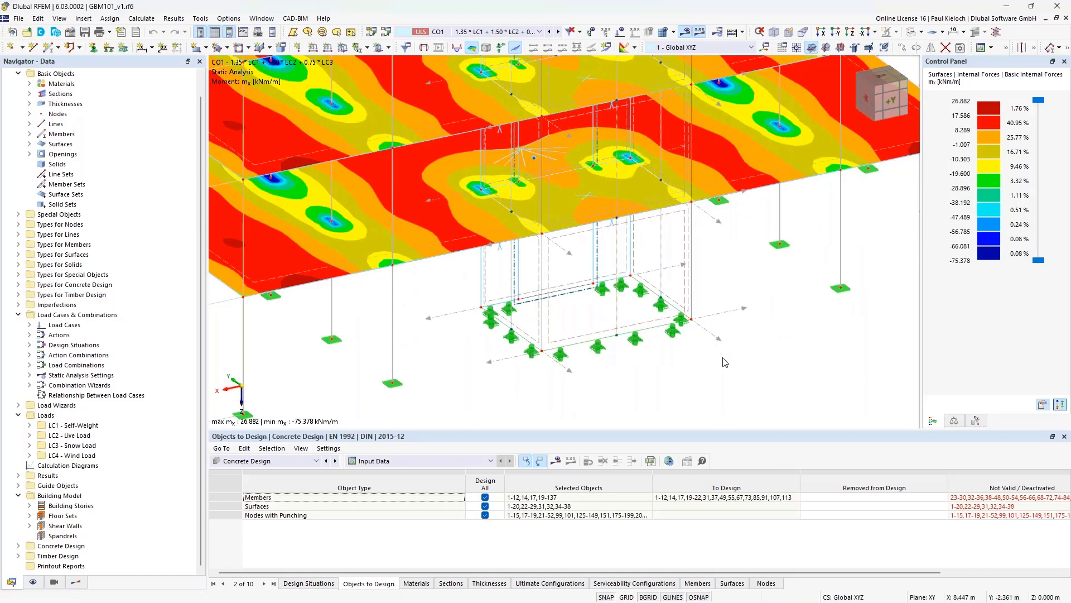
pyautogui.keyDown('ctrl'); pyautogui.moveTo(753, 352); pyautogui.dragTo(694, 350, button='middle'); pyautogui.keyUp('ctrl')
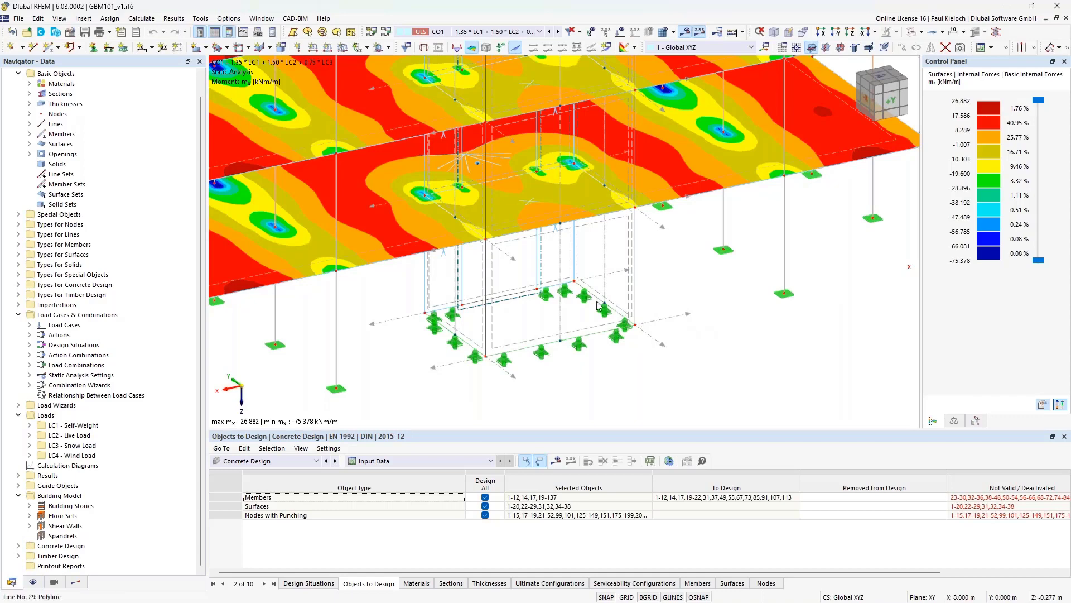
pyautogui.scroll(-1, 718, 286)
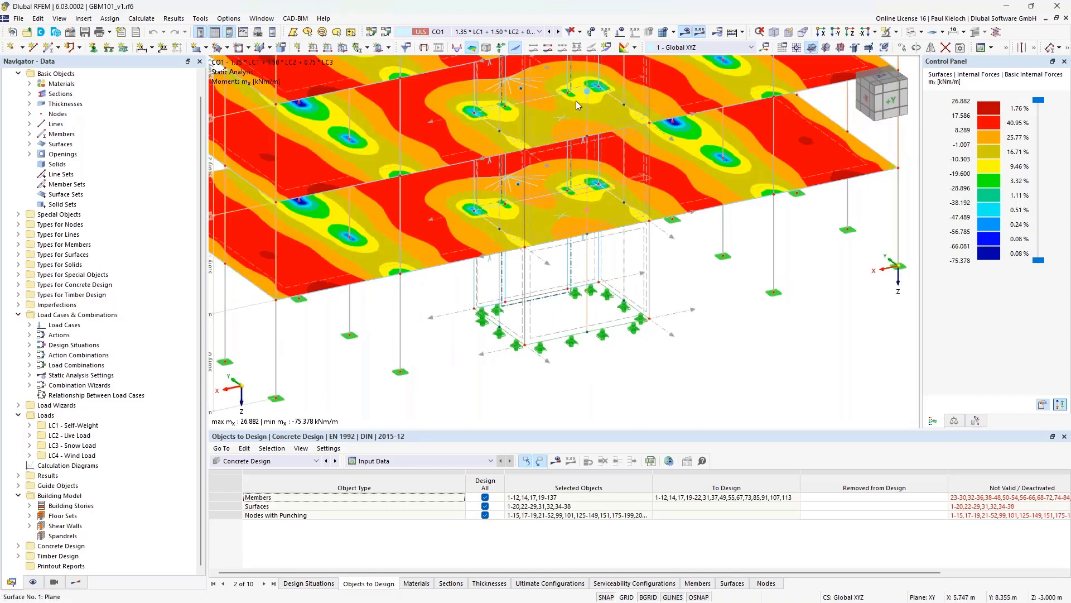
pyautogui.scroll(2, 709, 286)
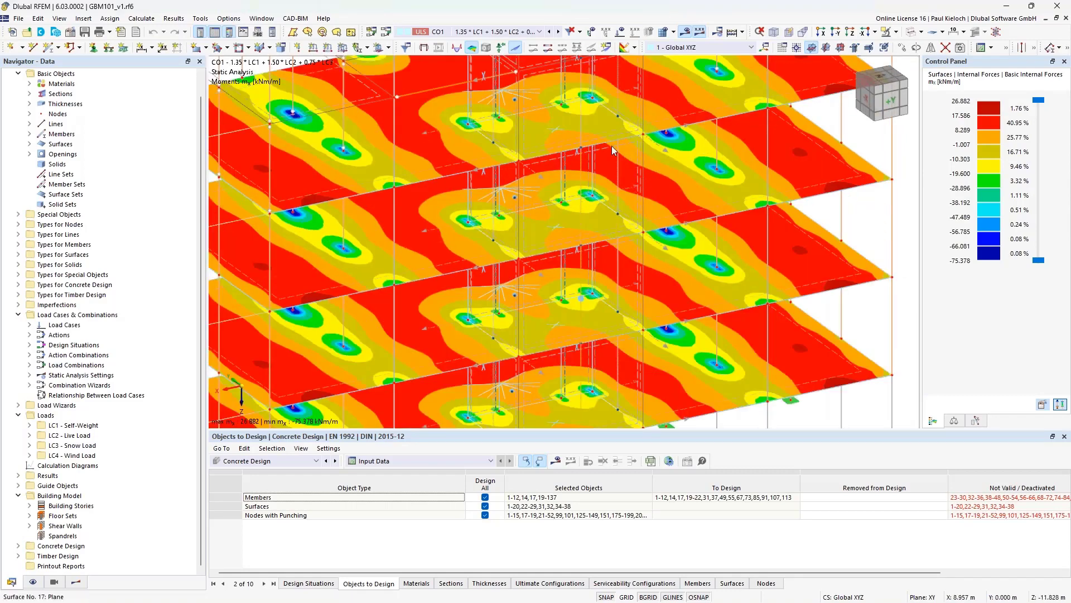
pyautogui.scroll(-3, 626, 128)
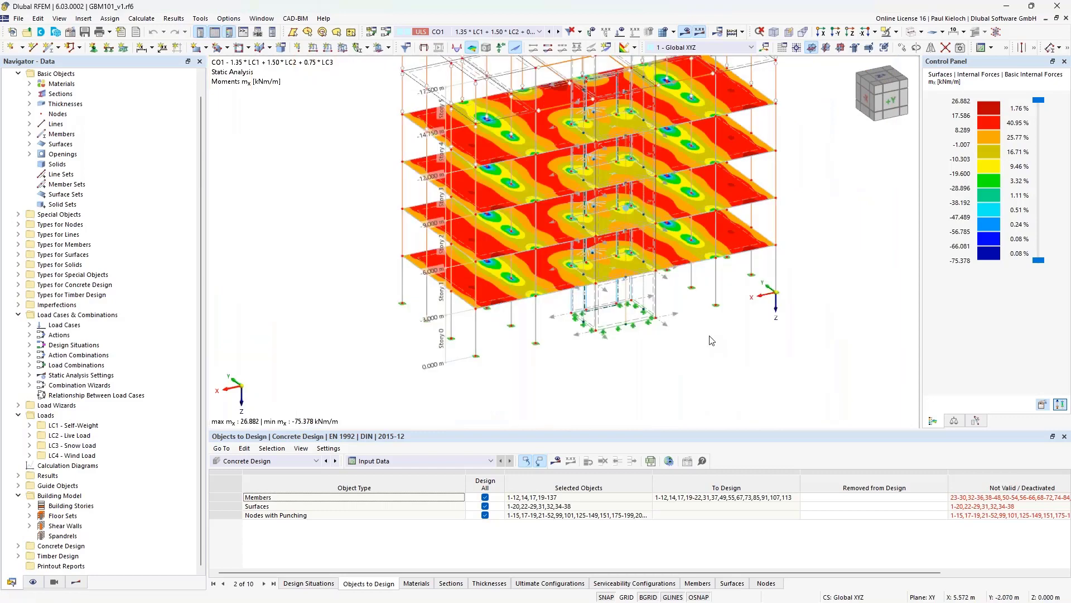
pyautogui.keyDown('ctrl'); pyautogui.moveTo(710, 340); pyautogui.dragTo(675, 327, button='middle'); pyautogui.keyUp('ctrl')
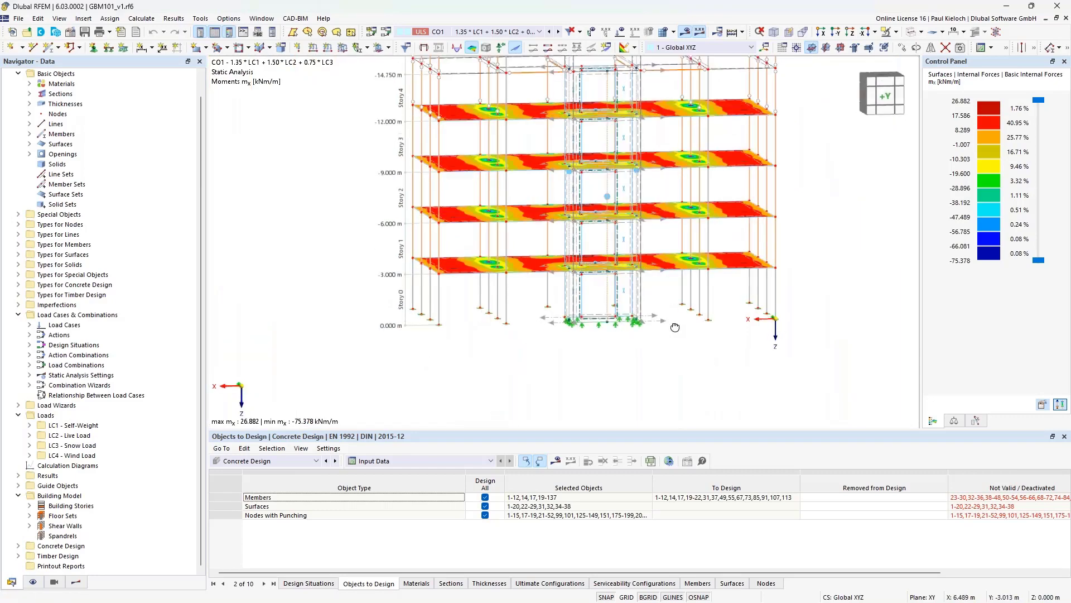
pyautogui.doubleClick(609, 295)
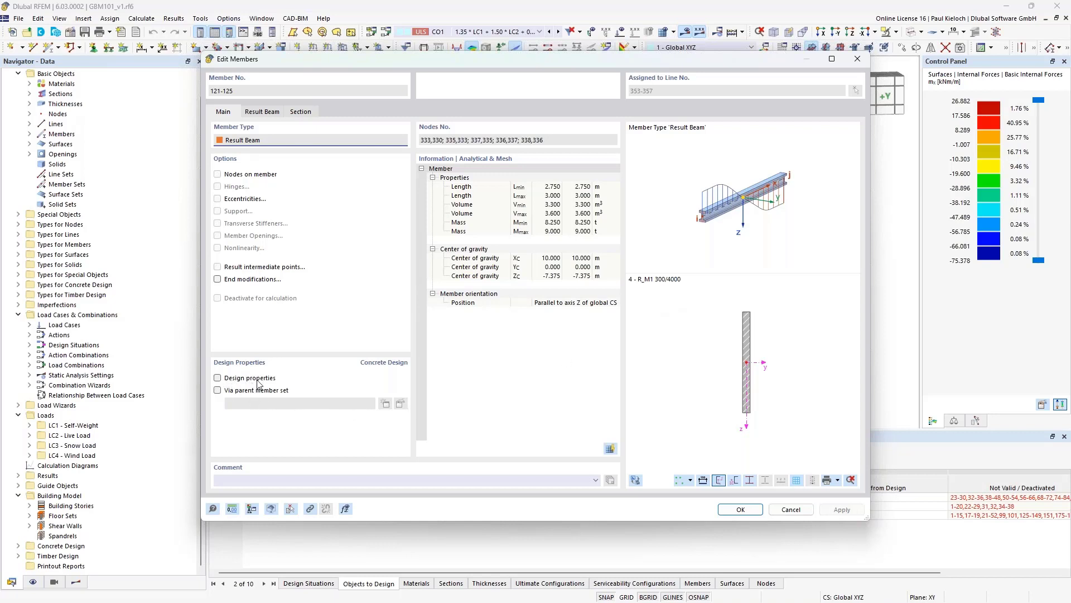
pyautogui.click(408, 382)
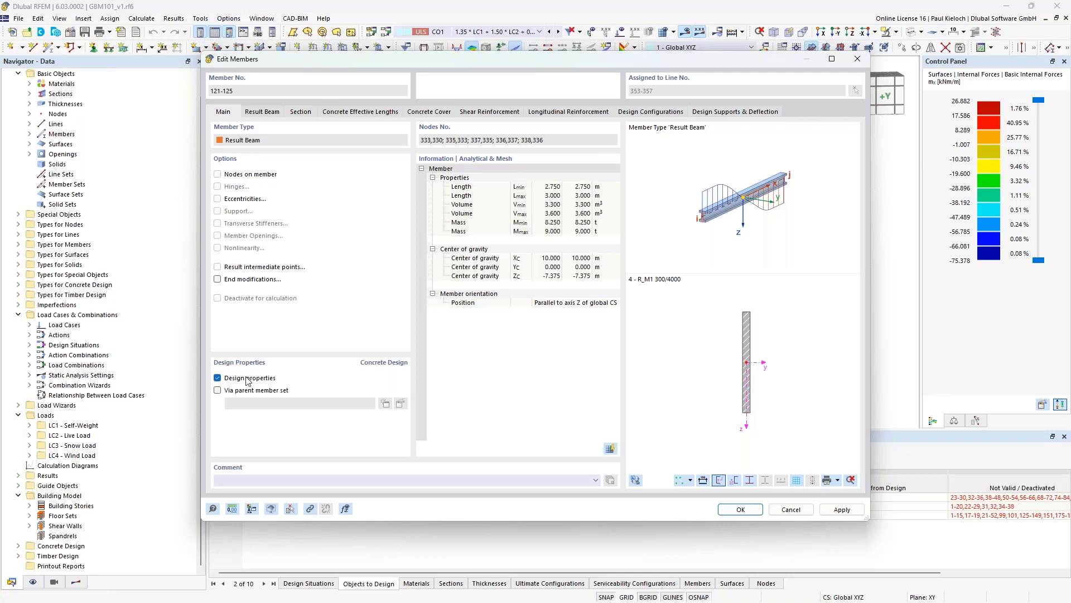
# - Review the concrete design tabs and change the stirrup spacing from 0.300 to 0.150 m
pyautogui.click(389, 114)
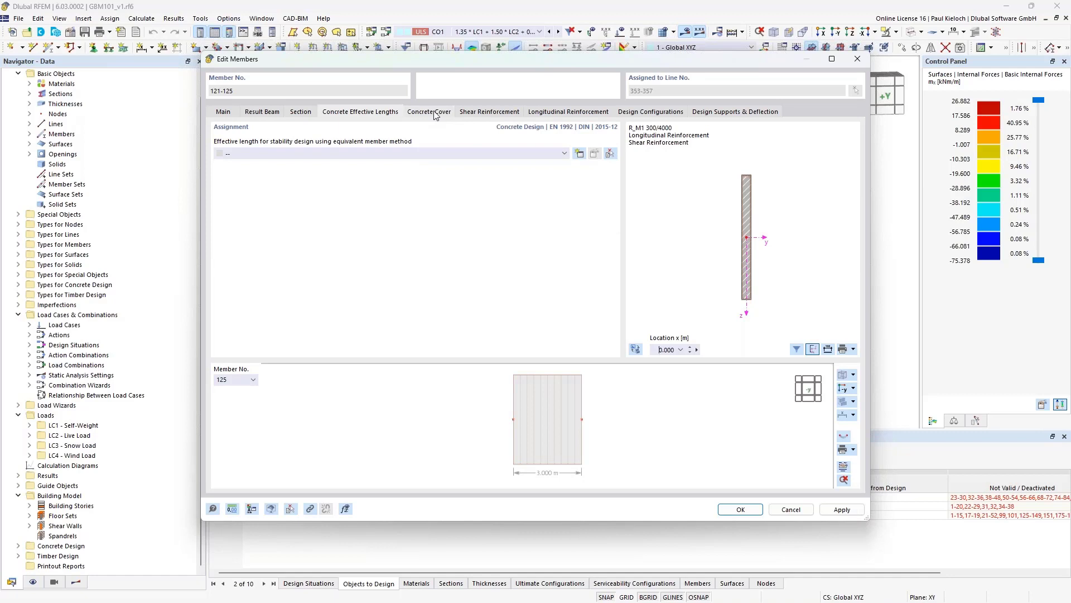
pyautogui.click(439, 115)
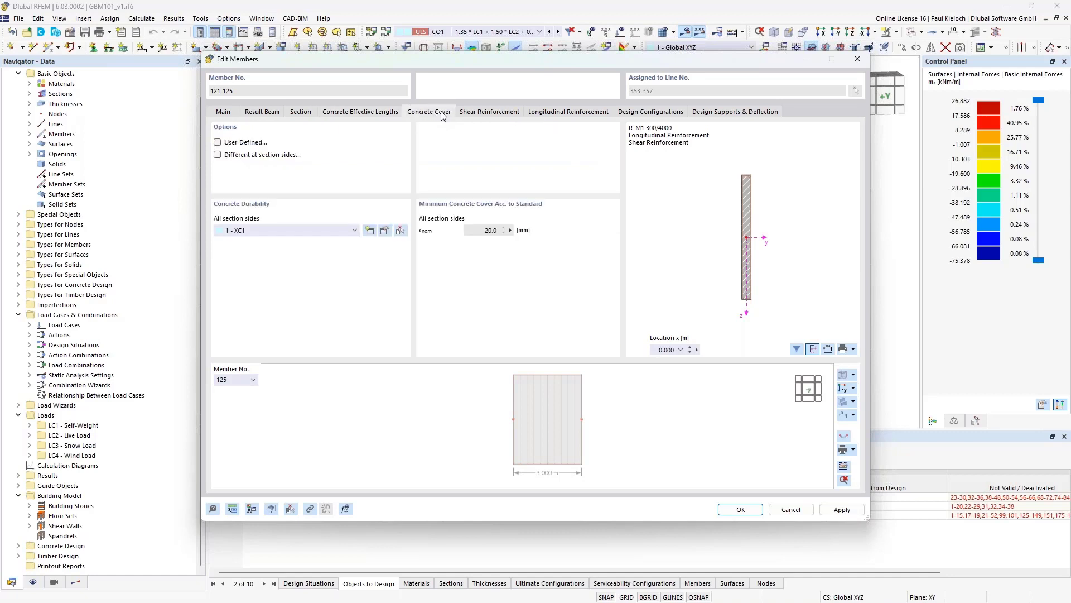
pyautogui.click(506, 114)
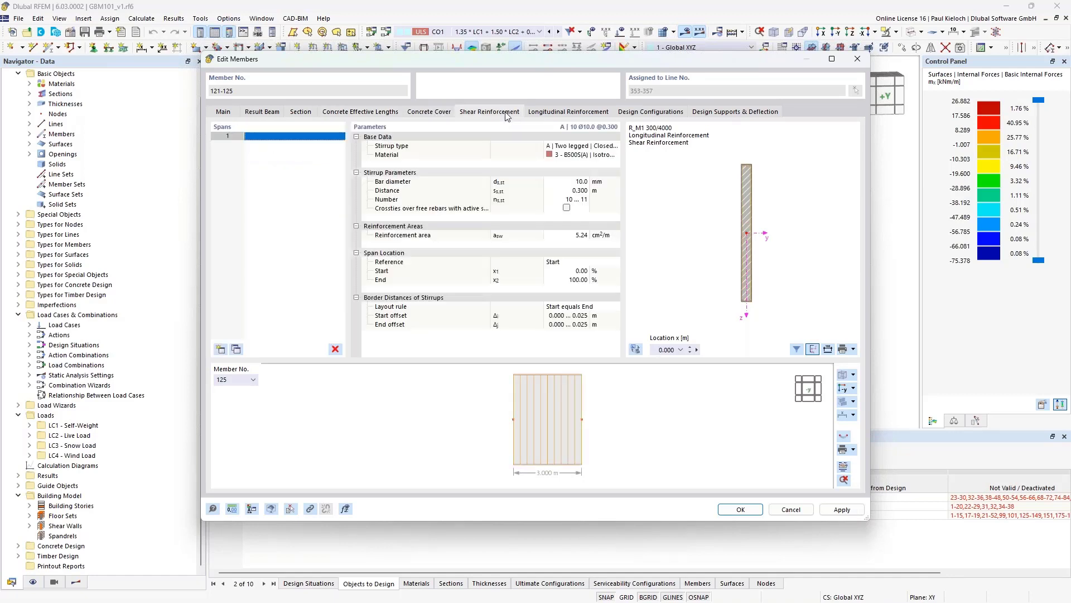
pyautogui.click(558, 114)
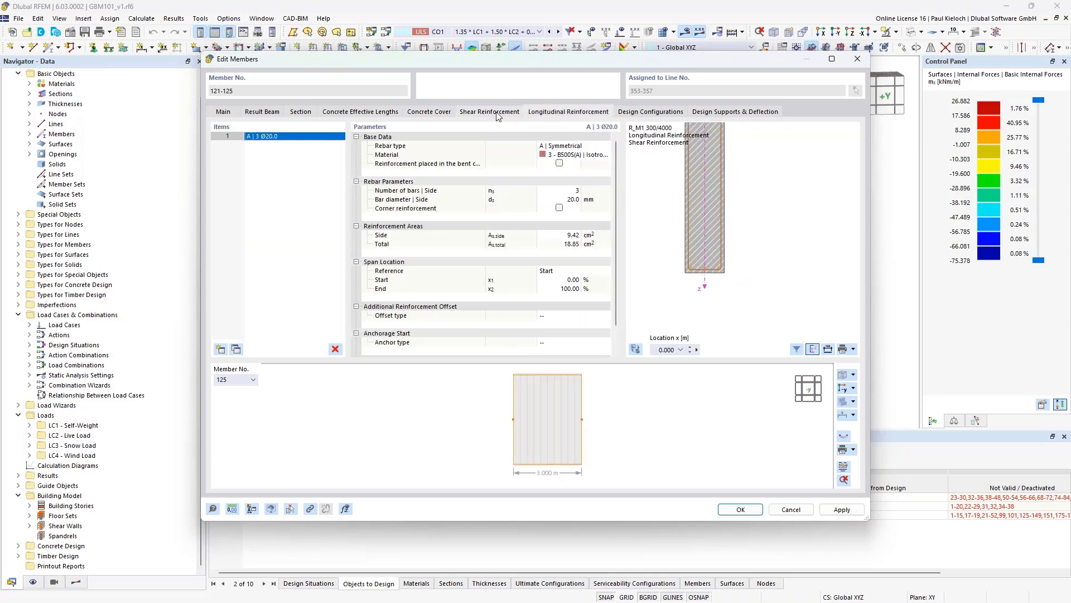
pyautogui.click(498, 114)
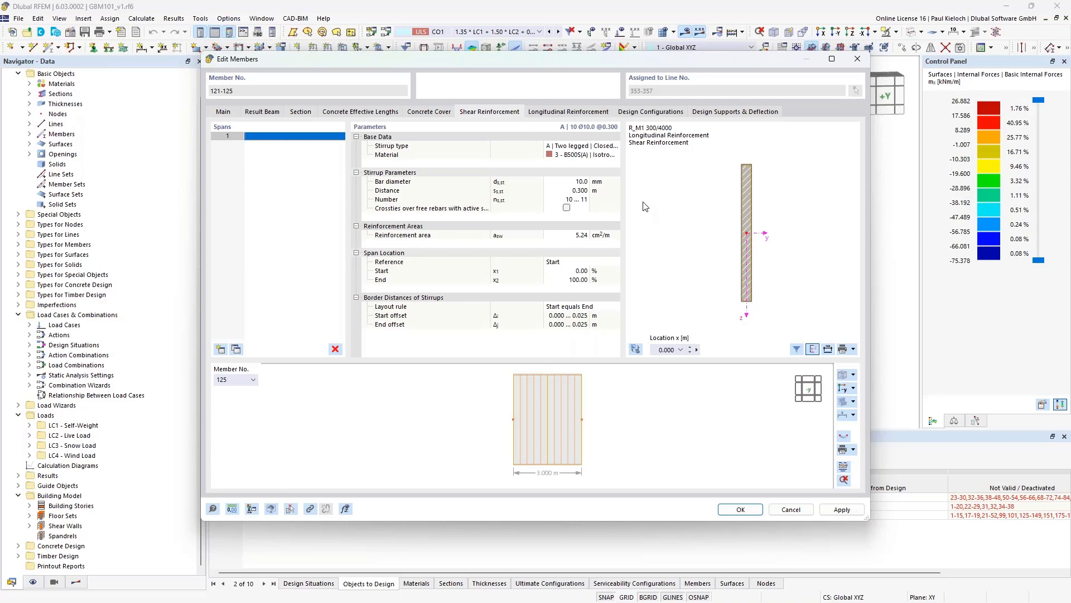
pyautogui.click(567, 191)
pyautogui.click(567, 192)
pyautogui.press('BackSpace')
pyautogui.write(',15')
pyautogui.press('Tab')
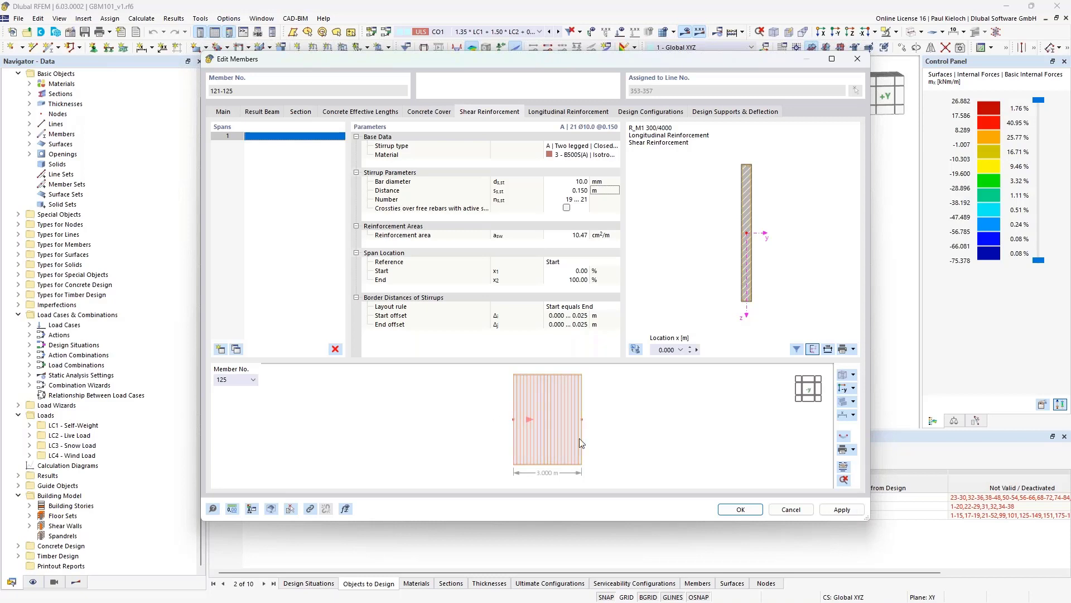
# - Apply the stirrup change, accept deleting results, and pick a line-type longitudinal rebar arrangement
pyautogui.click(842, 509)
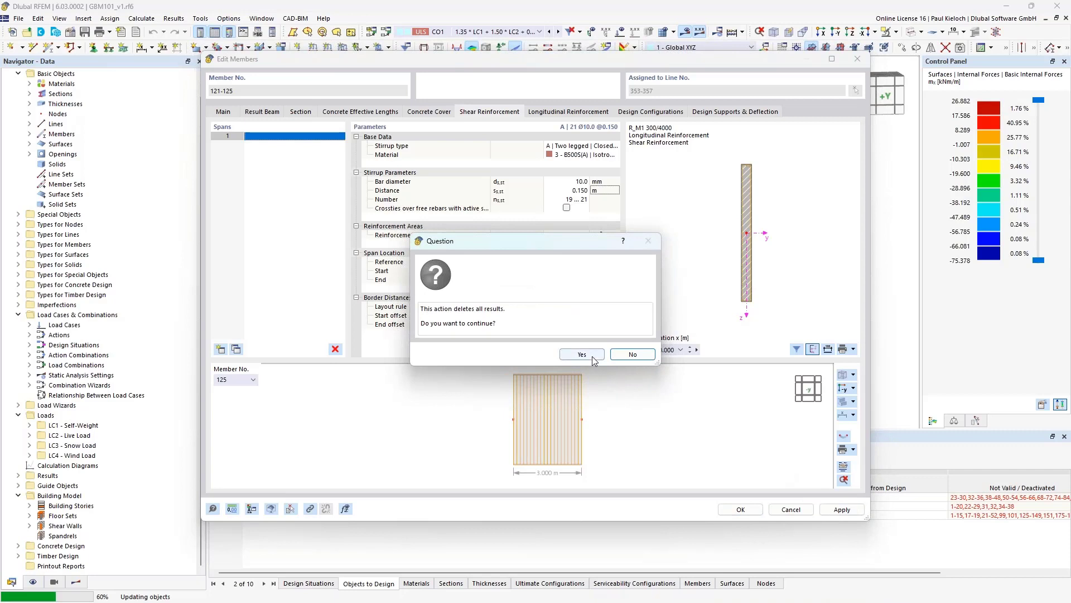
pyautogui.click(583, 355)
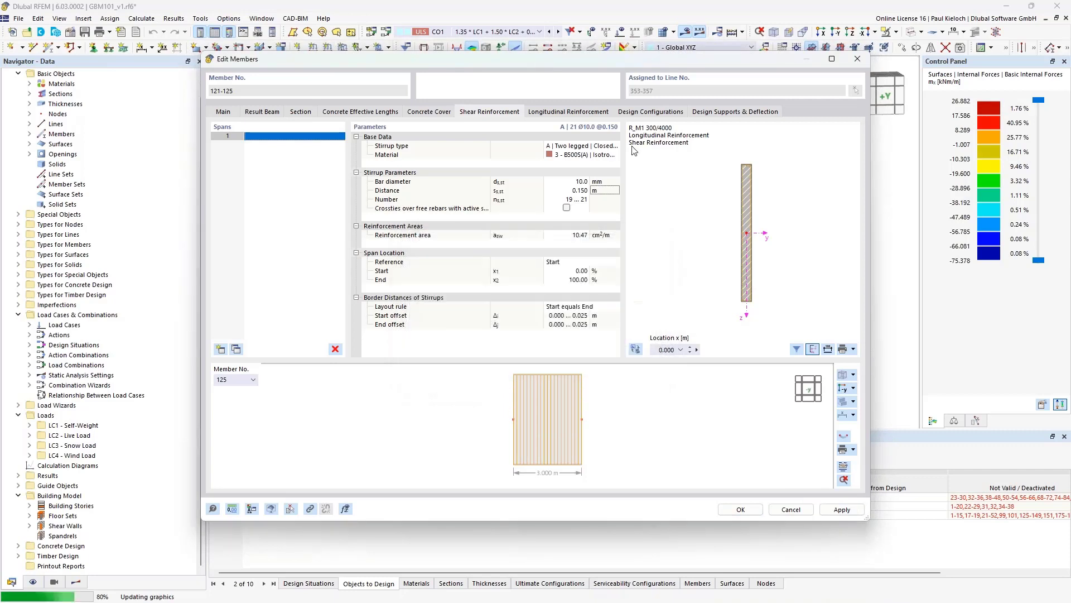
pyautogui.click(579, 114)
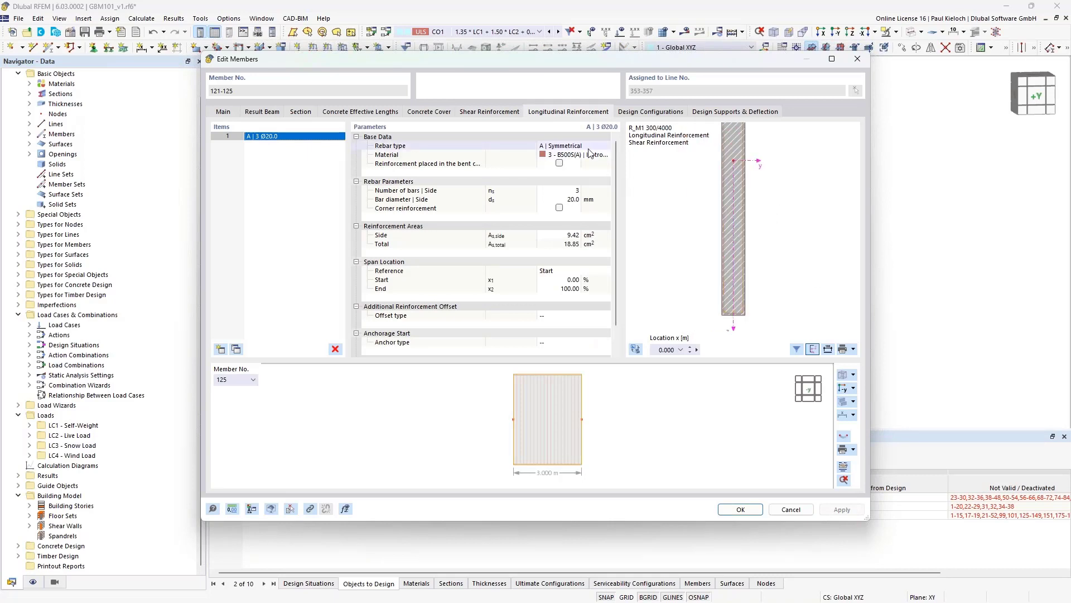
pyautogui.click(570, 146)
pyautogui.click(573, 146)
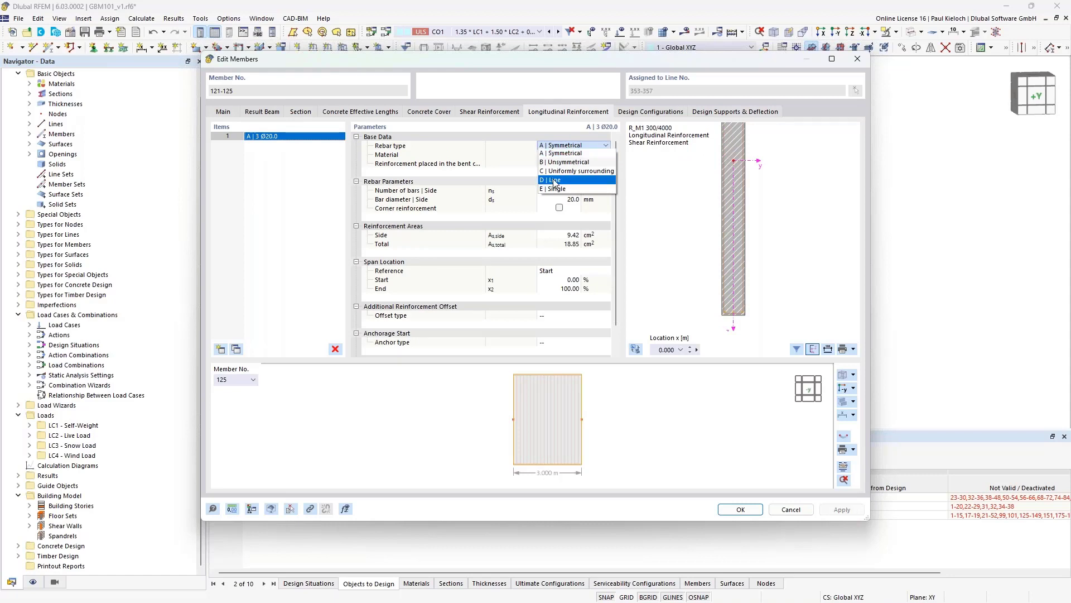
pyautogui.press('Escape')
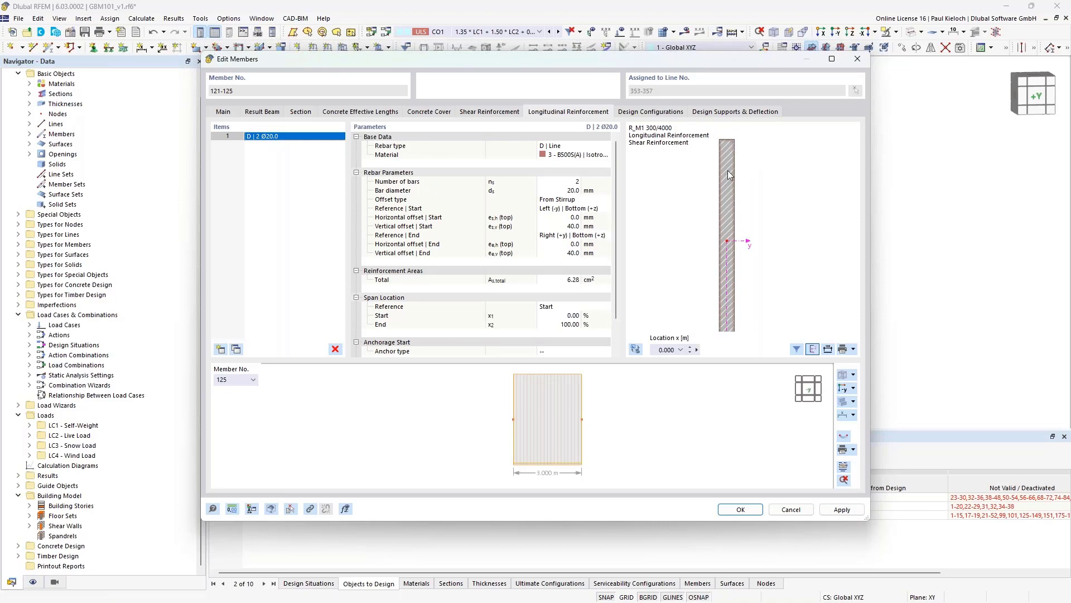
# - Set the bar line to 26 bars of Ø12
pyautogui.moveTo(774, 246); pyautogui.dragTo(778, 242, button='middle')
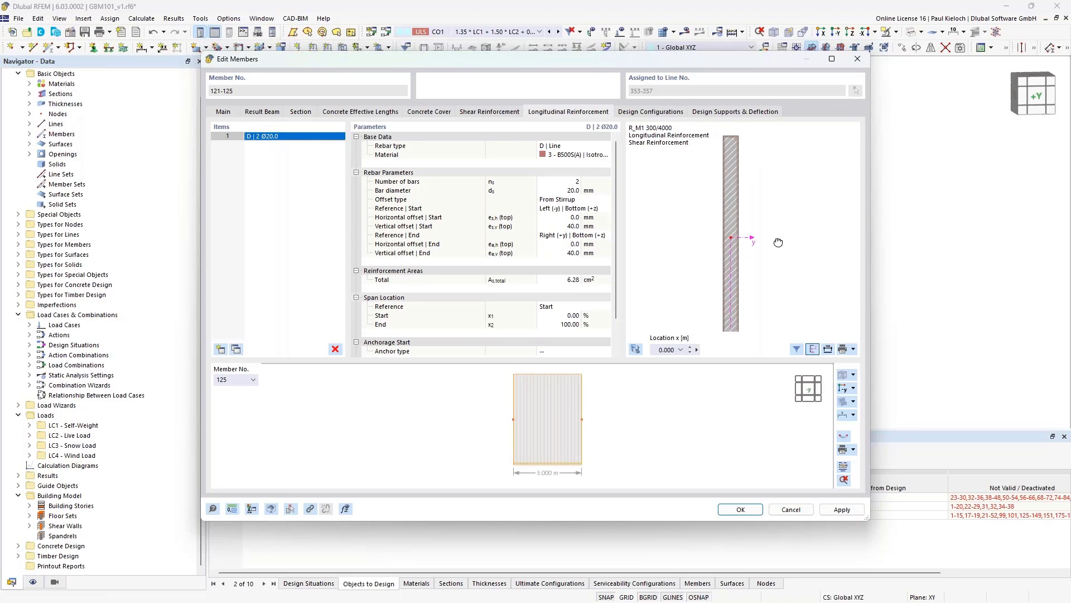
pyautogui.click(562, 185)
pyautogui.write('26')
pyautogui.click(560, 191)
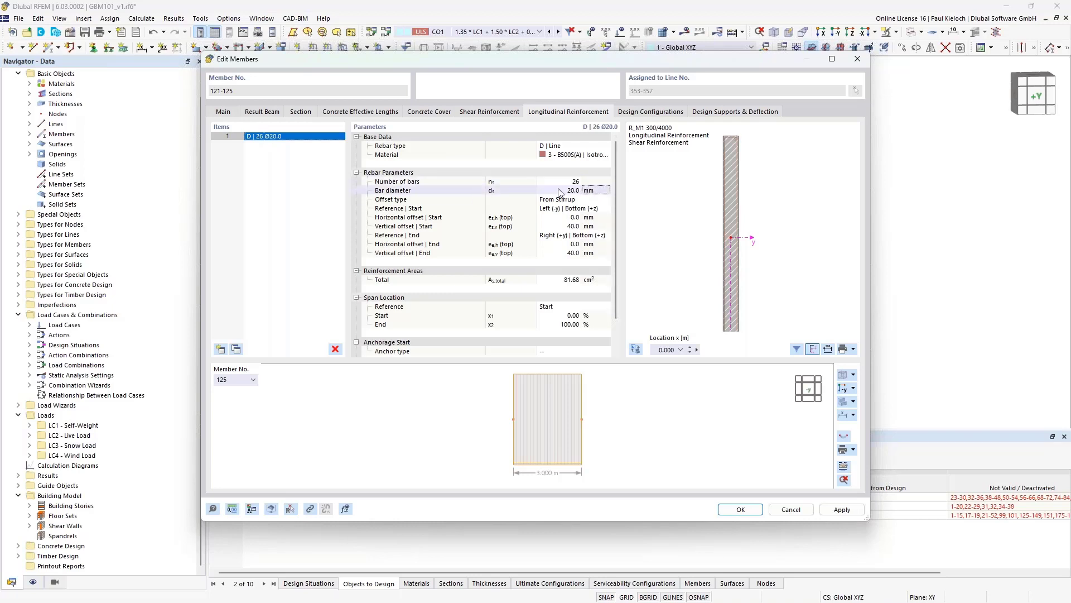
pyautogui.click(559, 191)
pyautogui.write('12')
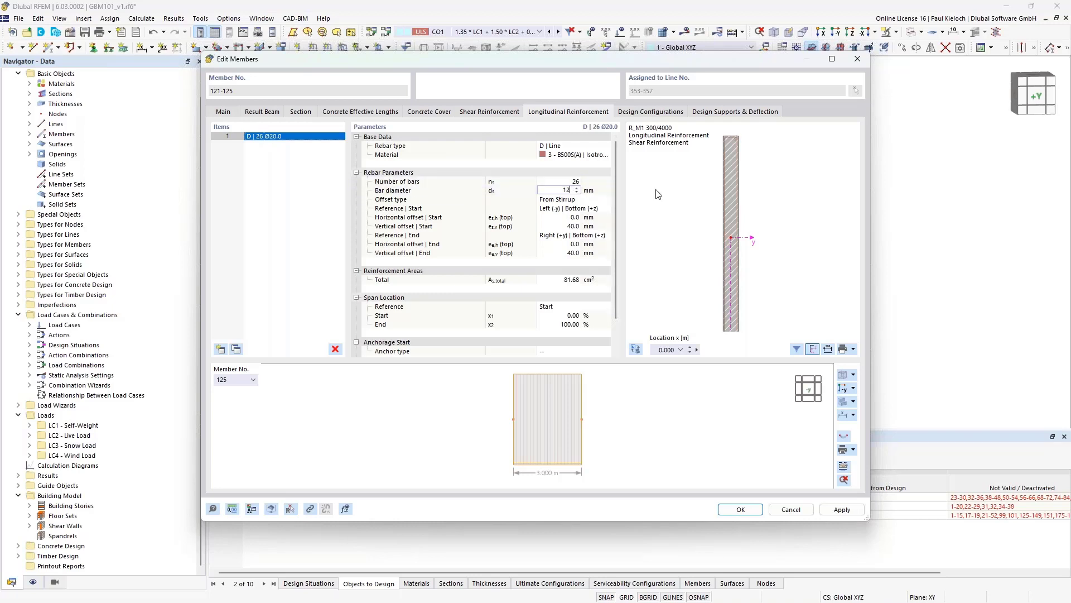
pyautogui.click(597, 193)
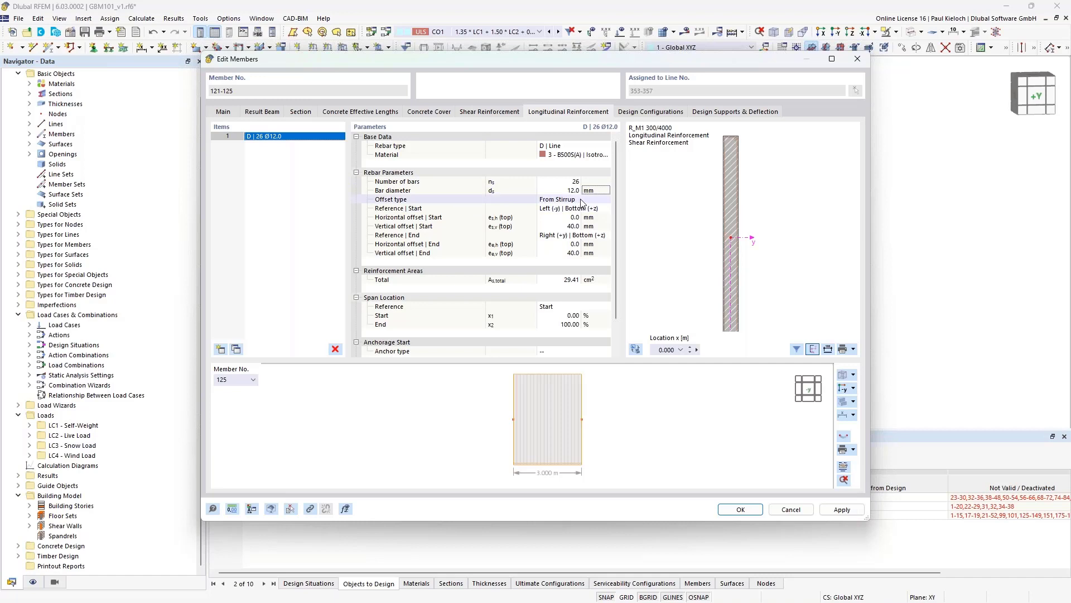
# - Run the bar line from the Left Top to the Left Bottom reference position
pyautogui.click(575, 208)
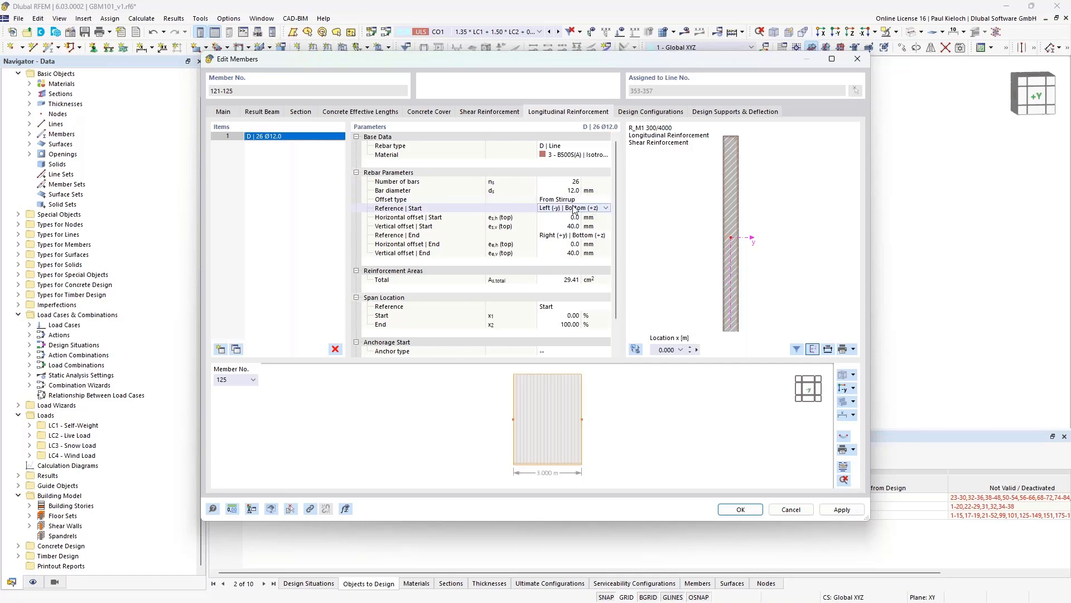
pyautogui.click(575, 208)
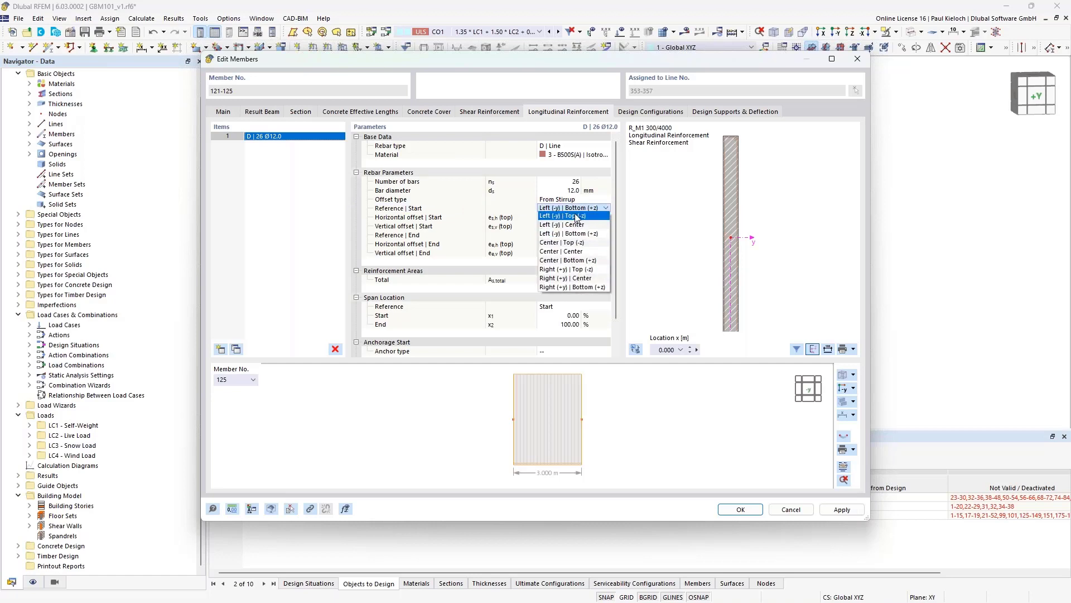
pyautogui.click(568, 216)
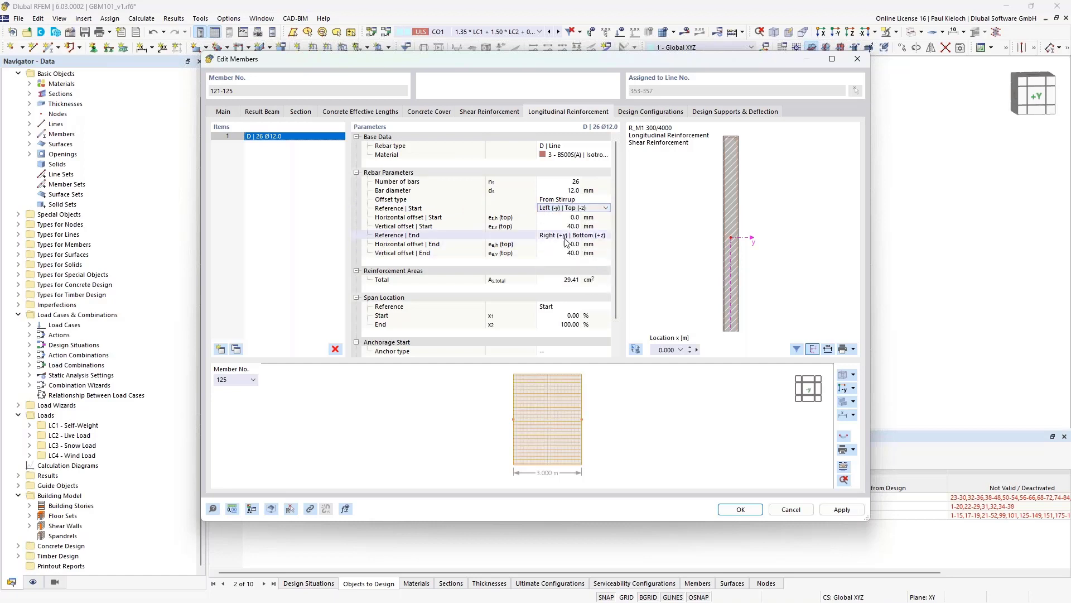
pyautogui.click(564, 236)
pyautogui.click(582, 239)
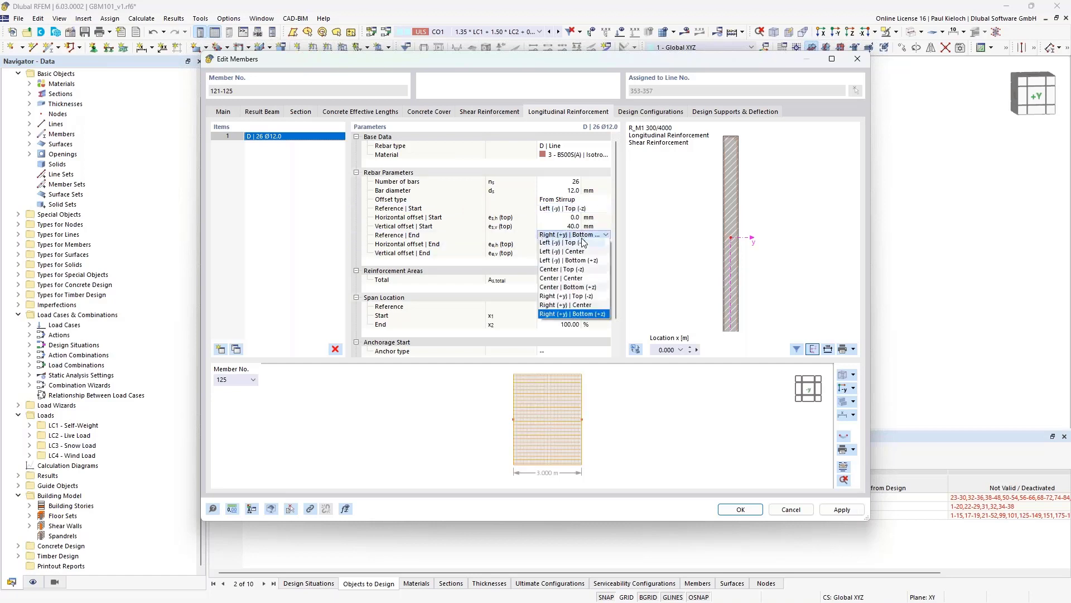
pyautogui.click(578, 260)
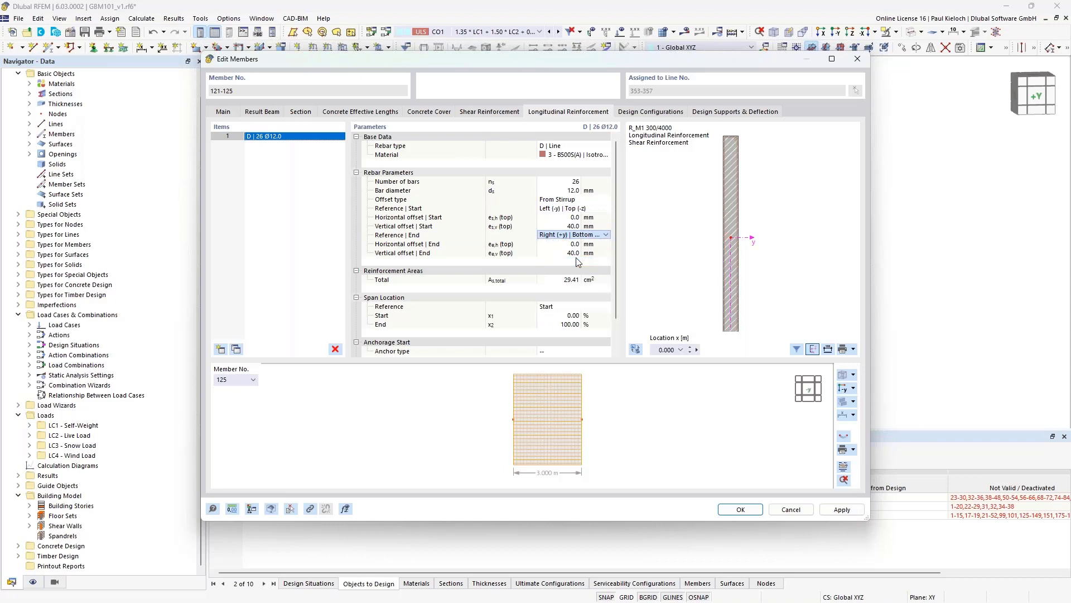
pyautogui.click(605, 226)
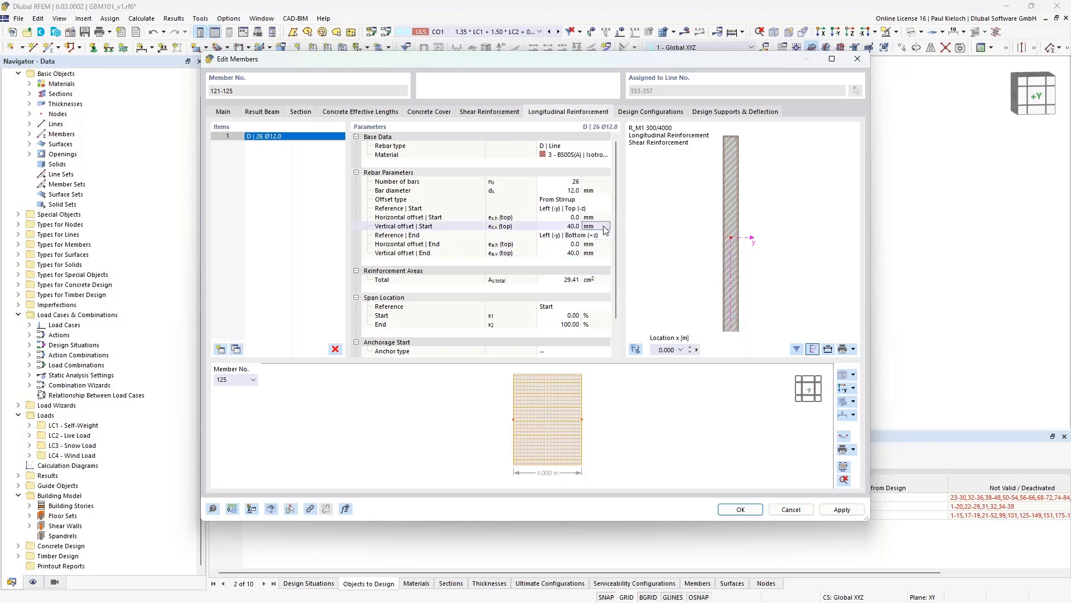
pyautogui.scroll(5, 725, 149)
pyautogui.scroll(2, 734, 229)
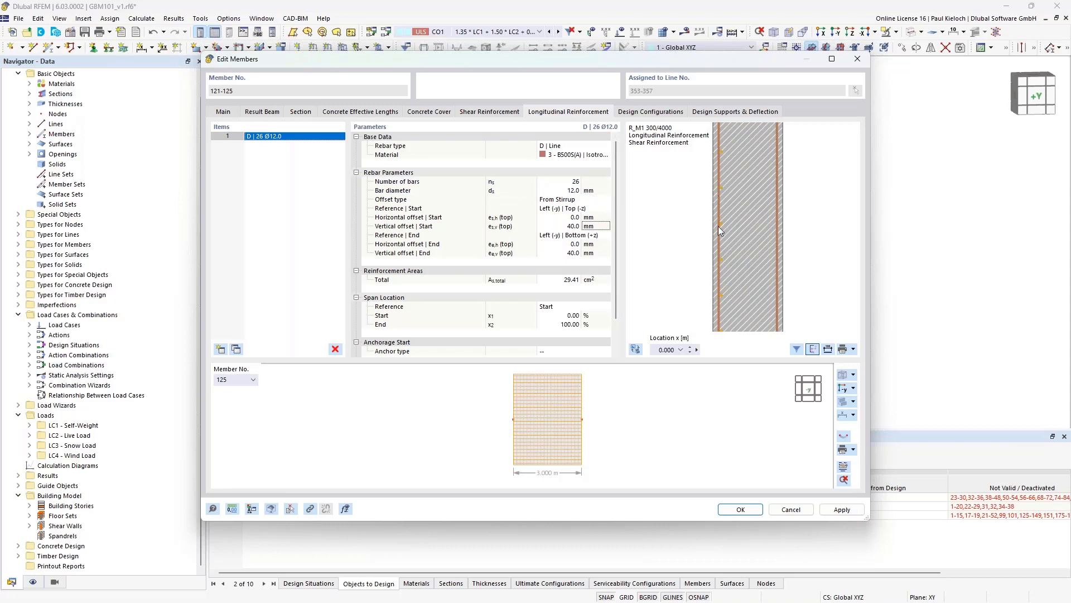
pyautogui.scroll(-2, 738, 226)
pyautogui.moveTo(743, 126); pyautogui.dragTo(752, 294, button='middle')
pyautogui.scroll(2, 739, 235)
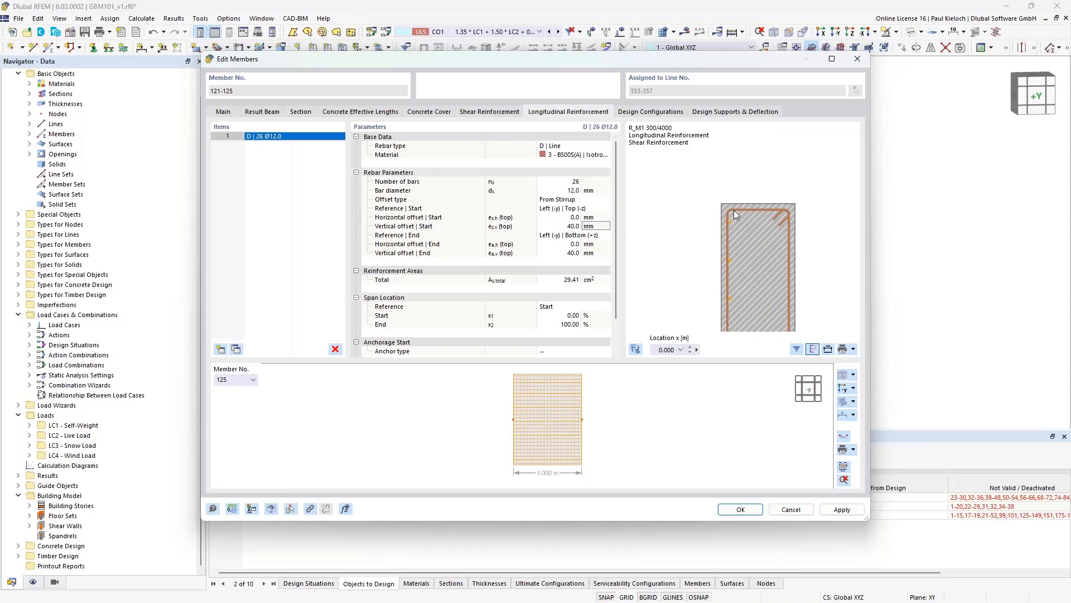
# - Offset both bar line ends 20 mm vertically and apply the reinforcement
pyautogui.click(562, 226)
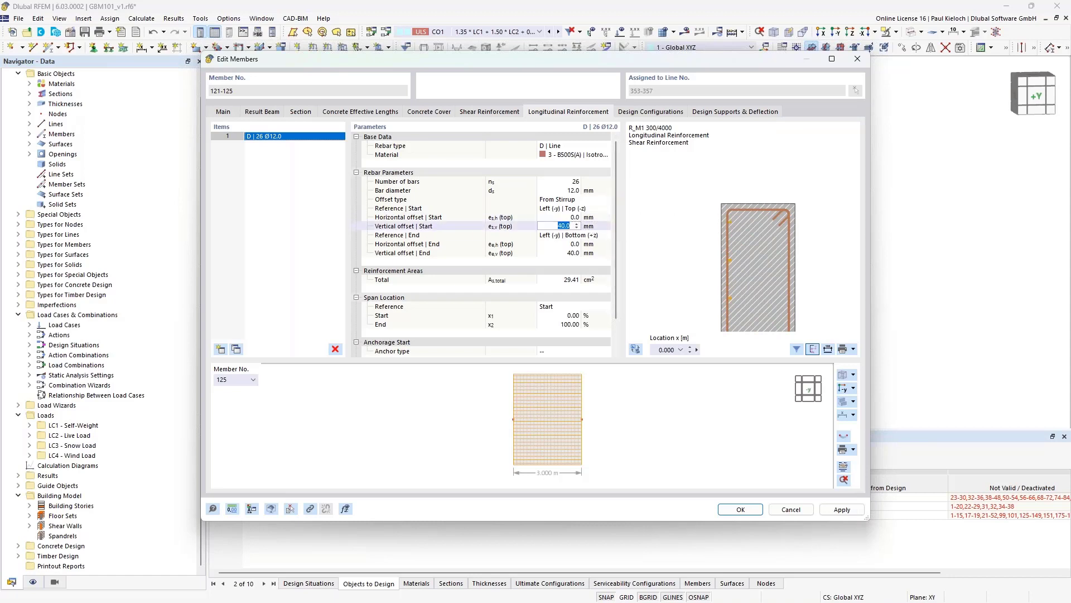
pyautogui.write('20')
pyautogui.click(595, 253)
pyautogui.write('20')
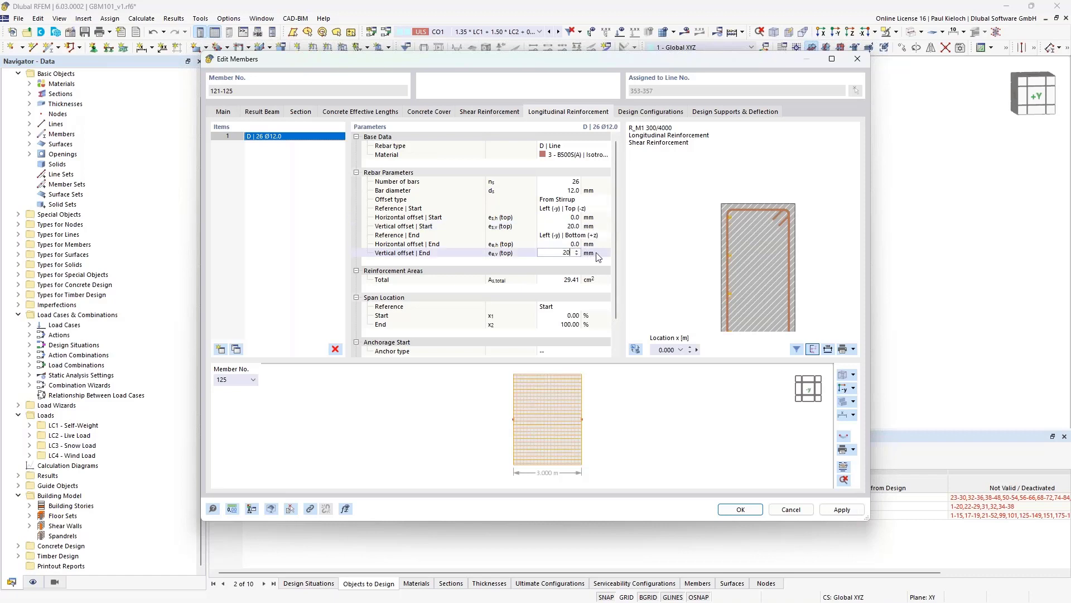
pyautogui.click(596, 254)
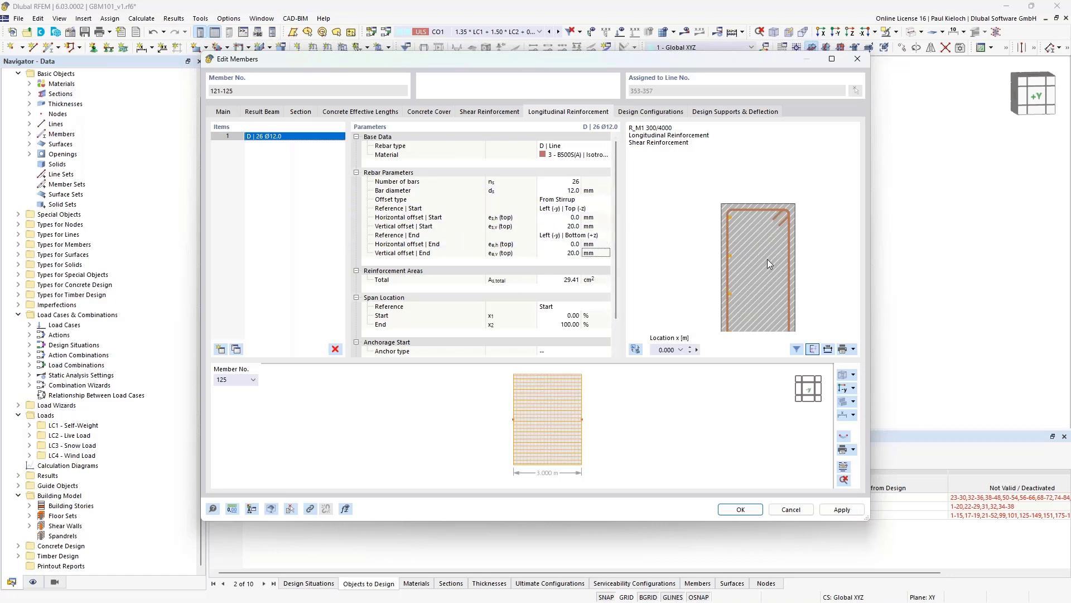
pyautogui.click(842, 509)
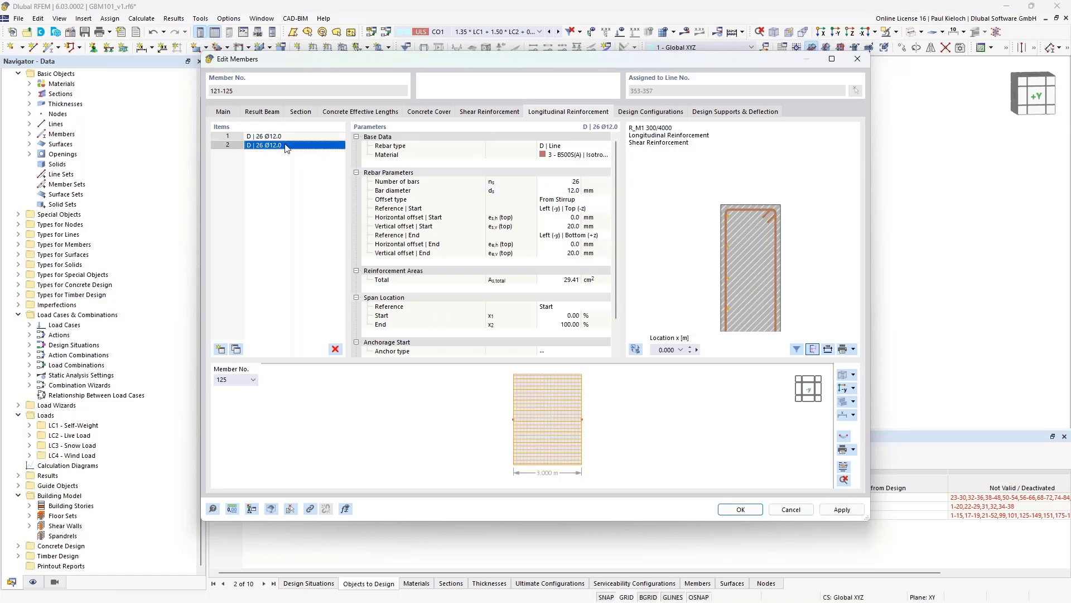
pyautogui.click(598, 211)
pyautogui.click(607, 209)
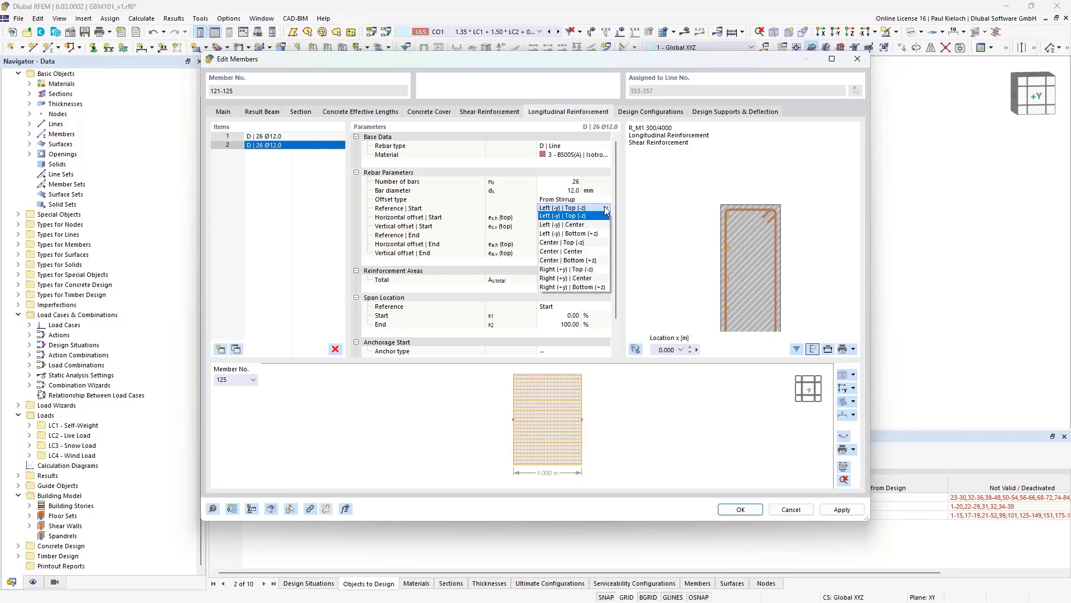
pyautogui.click(582, 272)
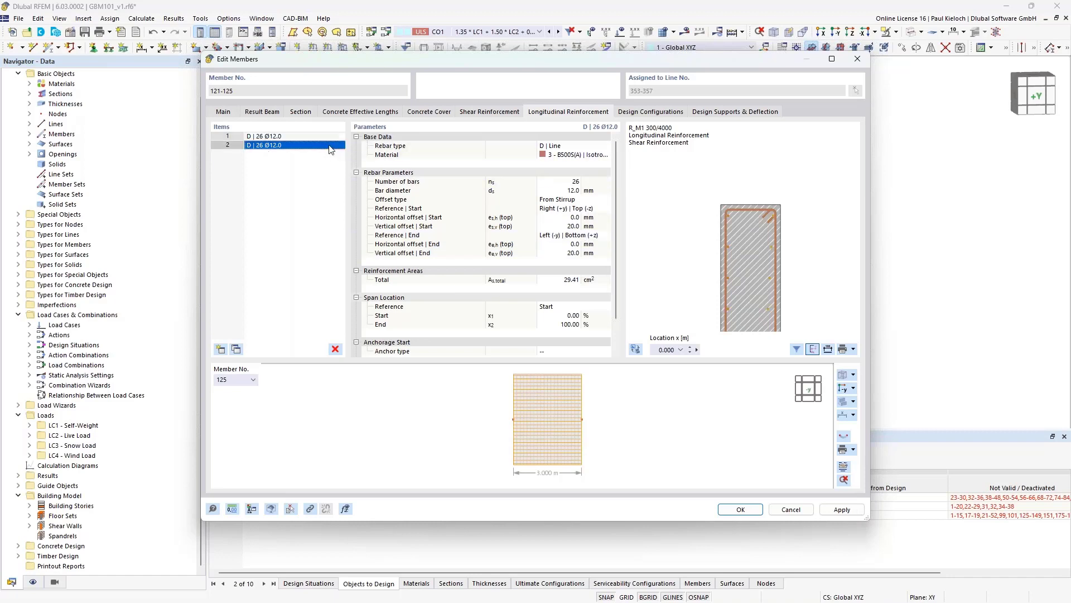
pyautogui.click(580, 234)
pyautogui.click(607, 235)
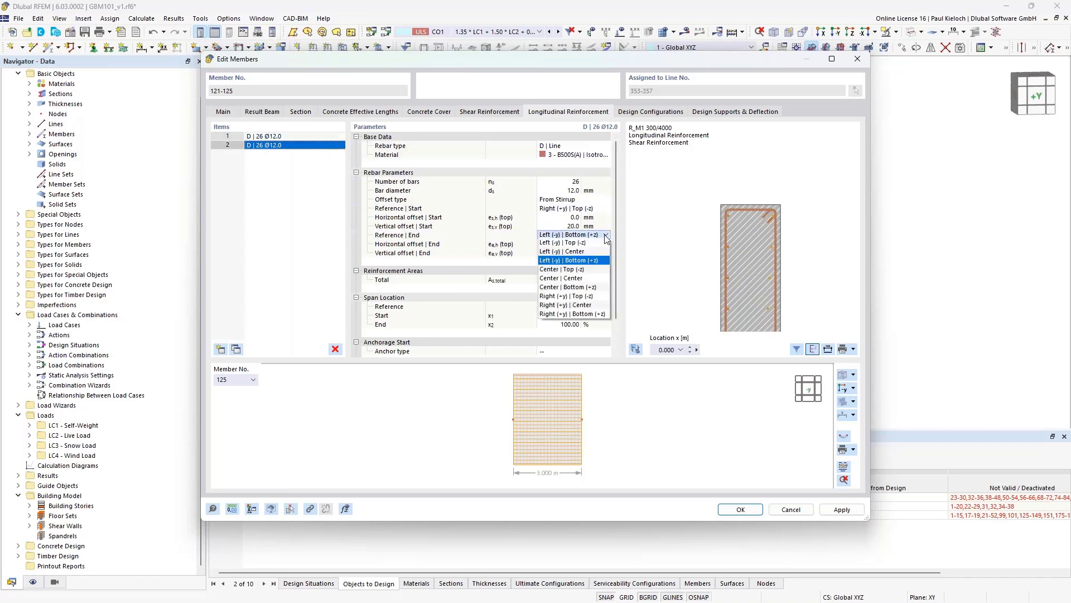
pyautogui.click(582, 314)
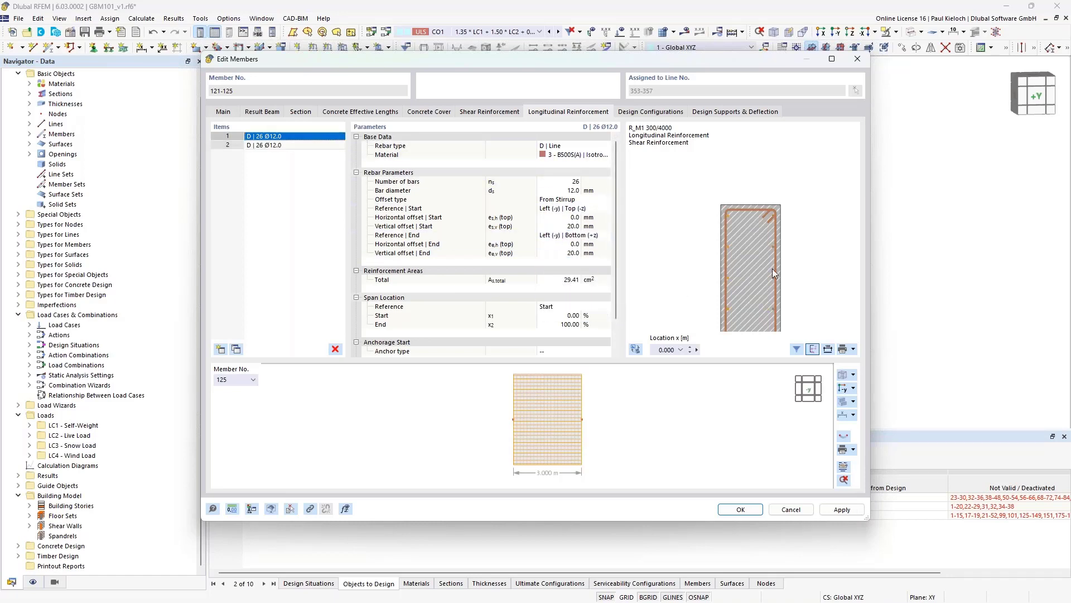
pyautogui.click(840, 509)
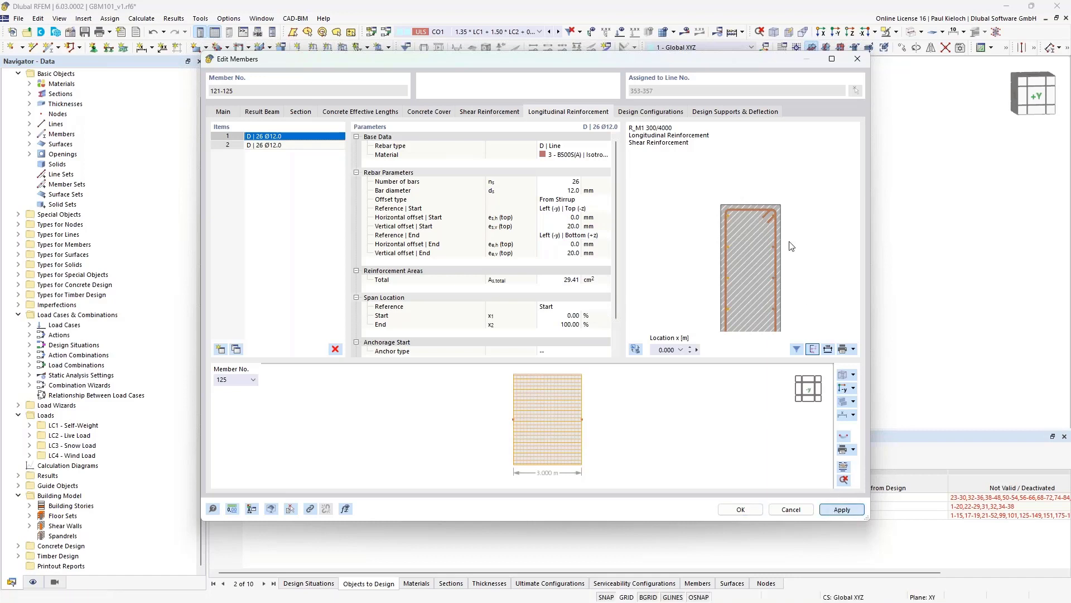
pyautogui.scroll(-2, 779, 235)
pyautogui.moveTo(785, 254); pyautogui.dragTo(753, 151, button='middle')
pyautogui.moveTo(751, 271); pyautogui.dragTo(755, 174, button='middle')
pyautogui.moveTo(753, 249); pyautogui.dragTo(765, 182, button='middle')
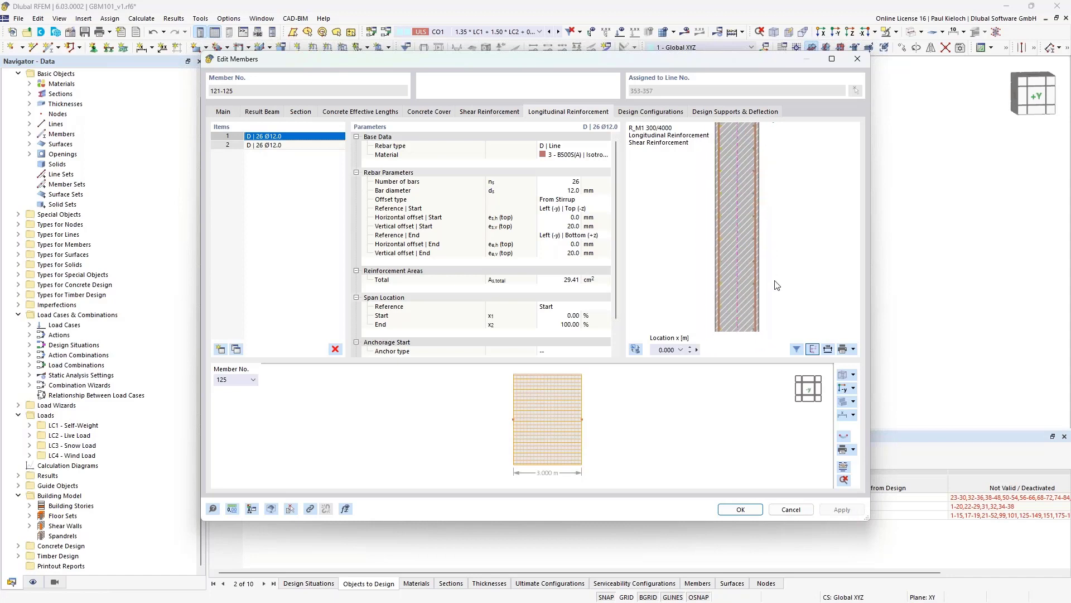
pyautogui.moveTo(777, 286); pyautogui.dragTo(760, 177, button='middle')
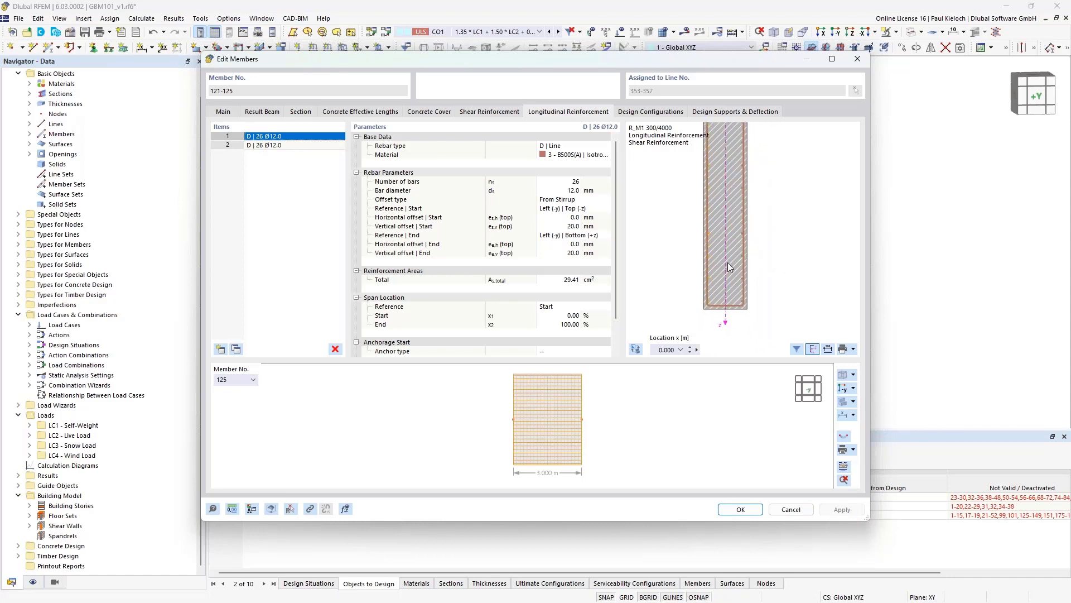
pyautogui.scroll(-2, 750, 248)
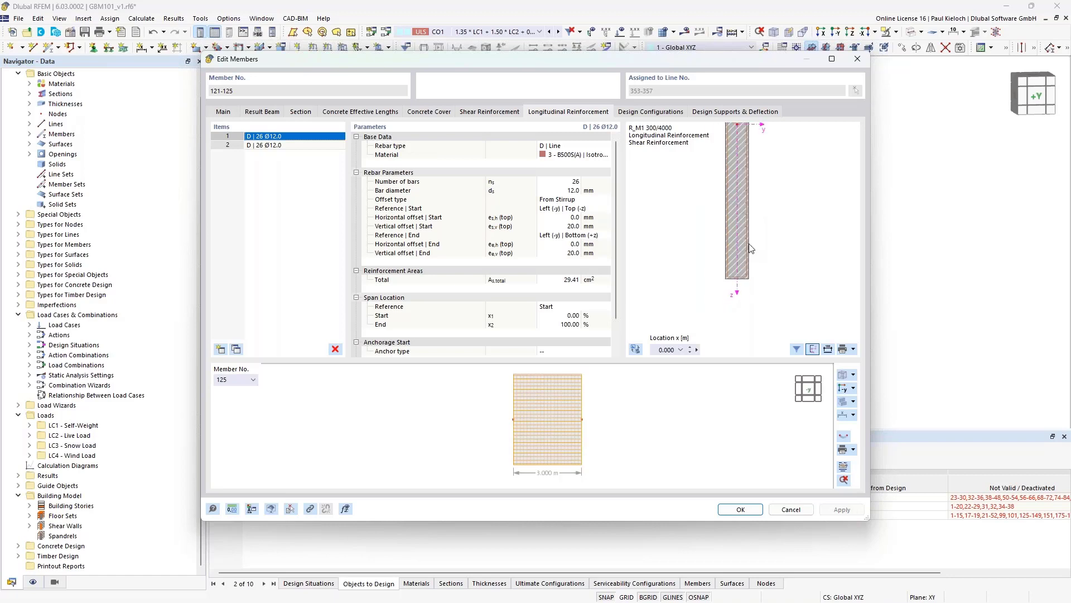
pyautogui.scroll(4, 735, 219)
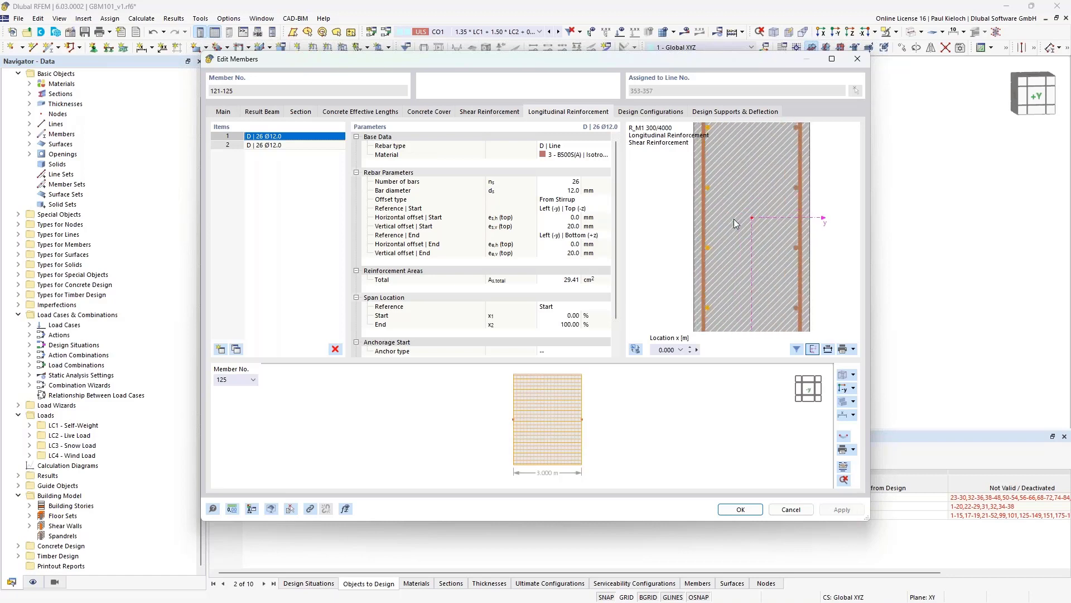
pyautogui.scroll(-2, 734, 219)
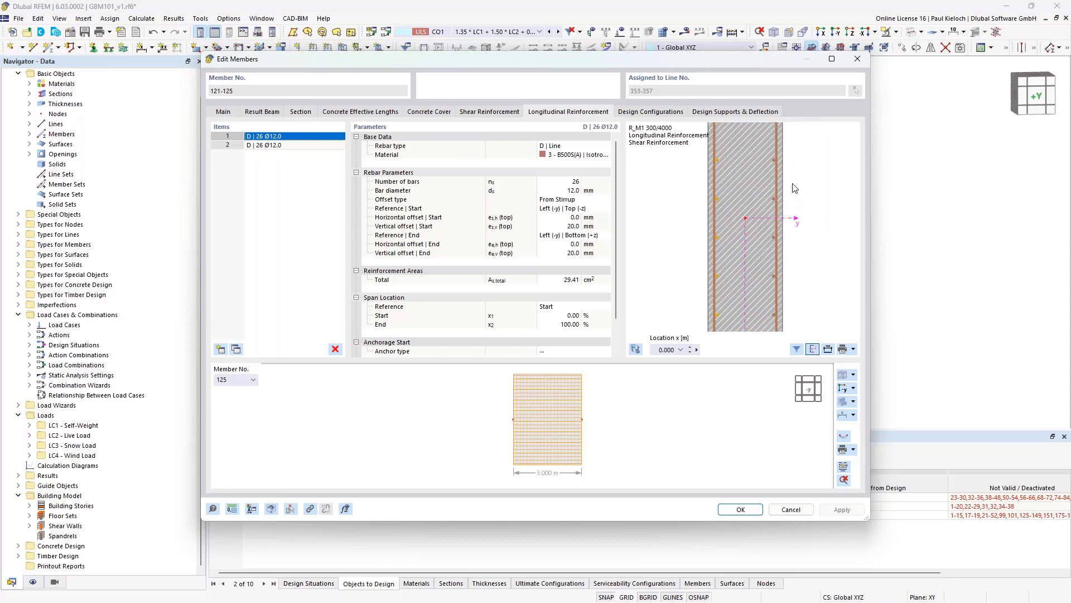
pyautogui.moveTo(795, 186)
pyautogui.mouseDown(button='middle')
pyautogui.moveTo(793, 194)
pyautogui.moveTo(805, 192)
pyautogui.mouseUp(button='middle')
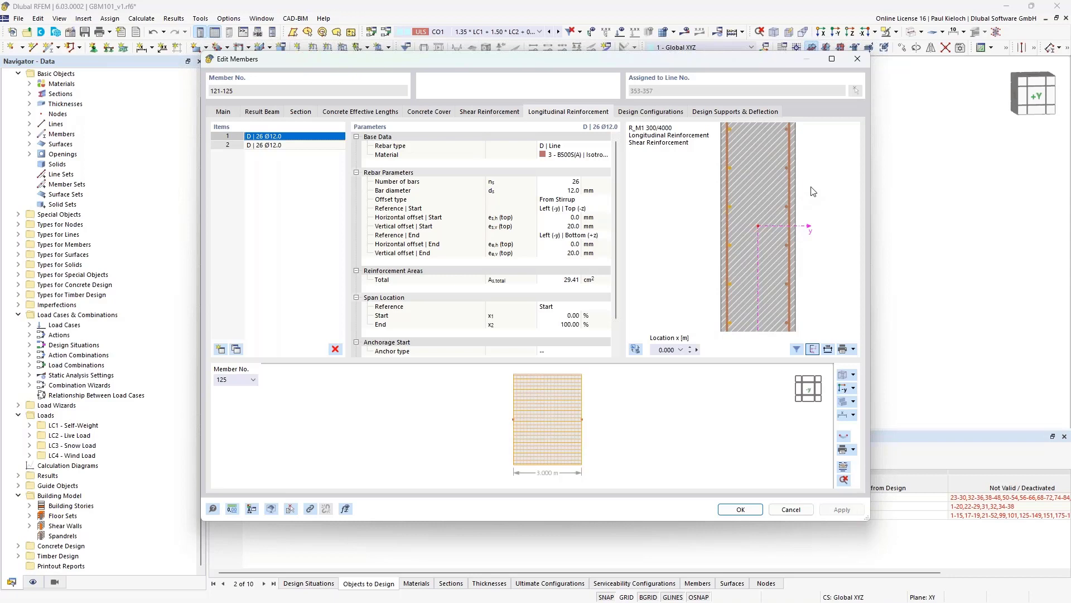
# - Display the Shear Reinforcement settings and zoom in on the Ø10 @0.150 stirrup section
pyautogui.click(510, 113)
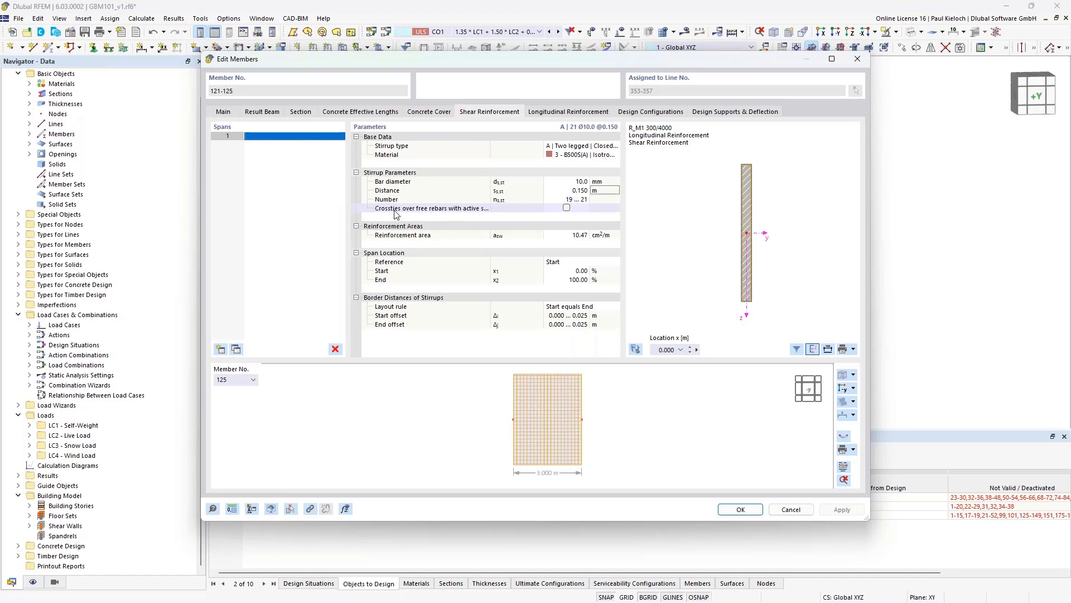
pyautogui.scroll(8, 745, 168)
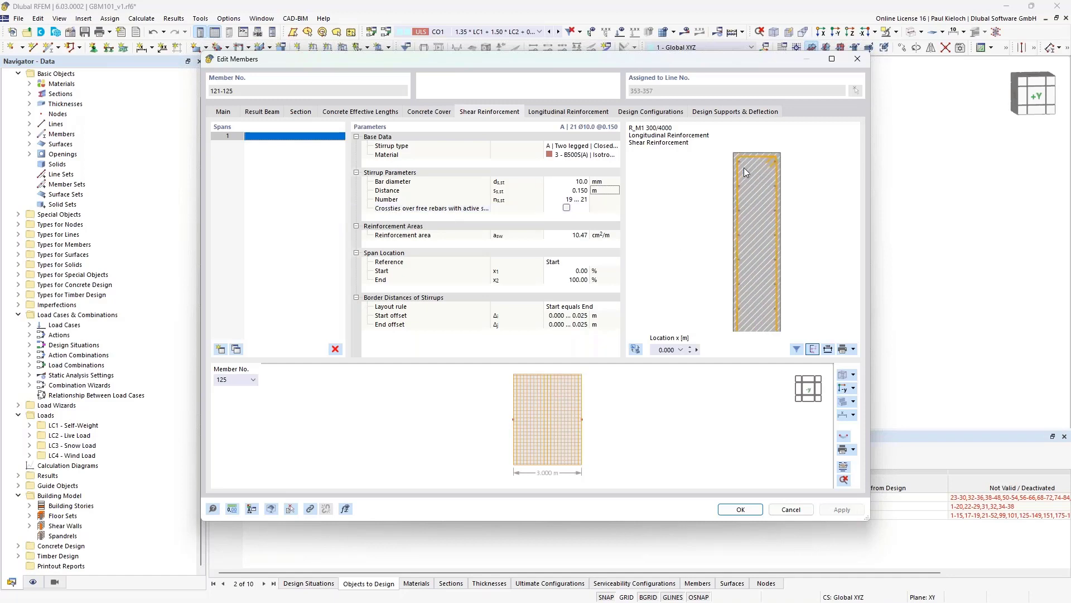
pyautogui.scroll(4, 745, 167)
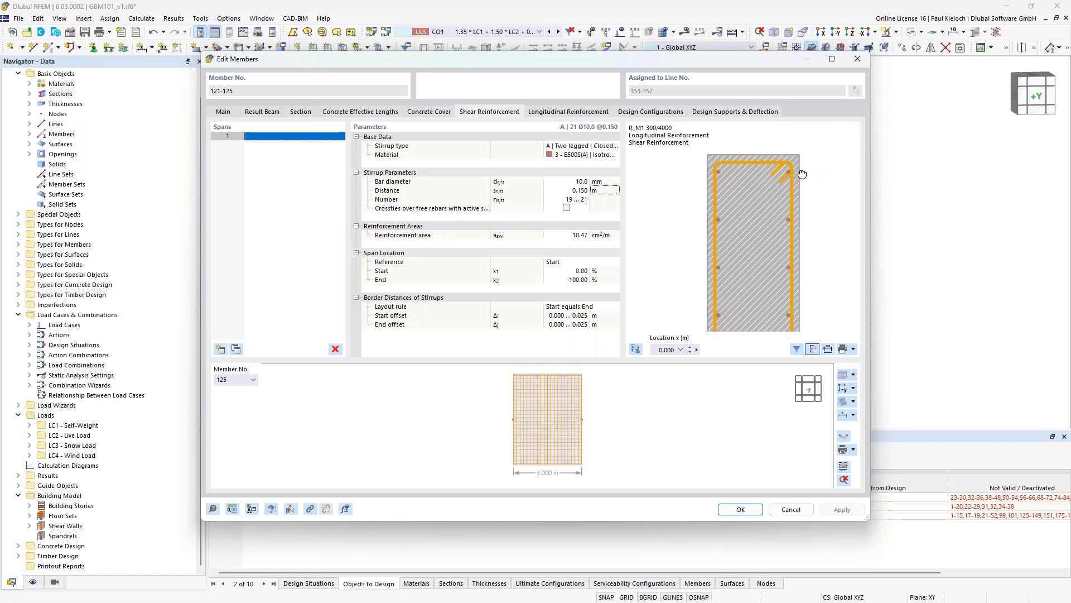
pyautogui.moveTo(802, 175); pyautogui.dragTo(793, 175, button='middle')
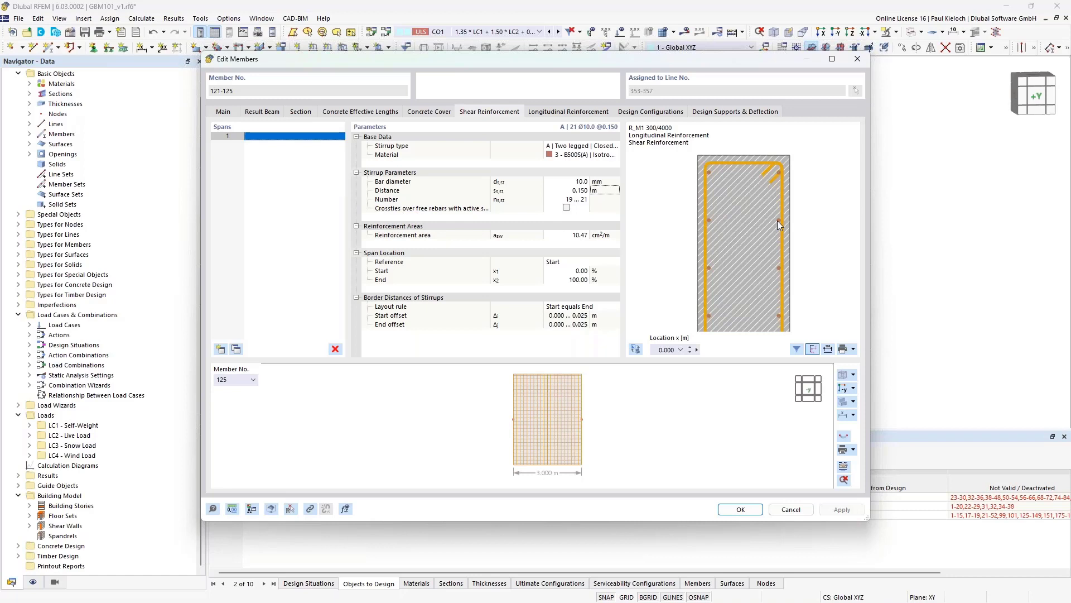
# - Enable crossties over free rebars and remove those at the second and third rebar rows
pyautogui.click(567, 210)
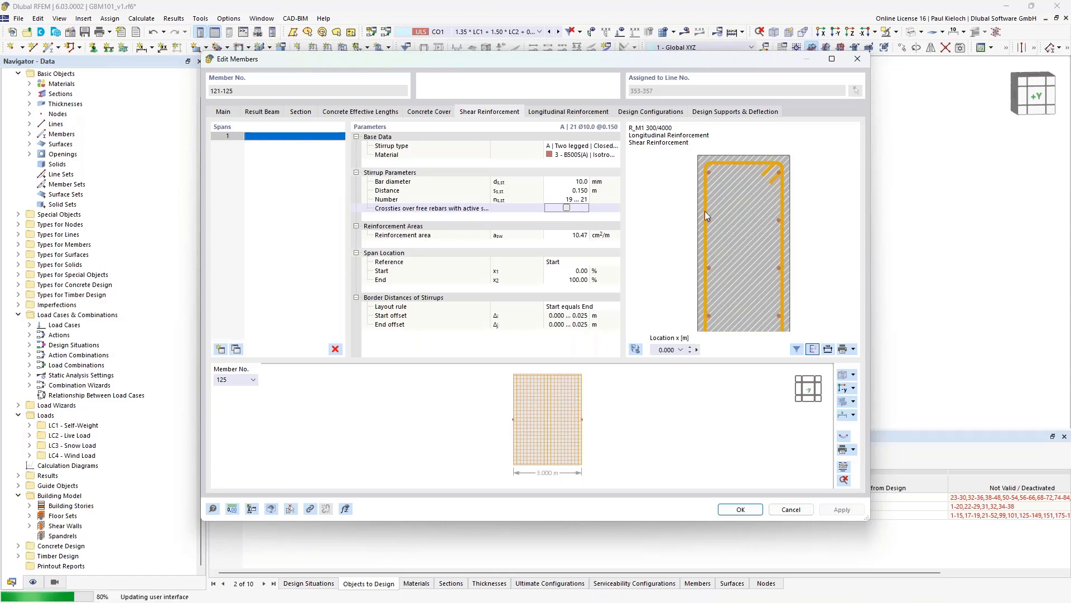
pyautogui.click(567, 208)
pyautogui.moveTo(760, 259); pyautogui.dragTo(766, 219, button='middle')
pyautogui.scroll(-5, 766, 218)
pyautogui.scroll(3, 758, 218)
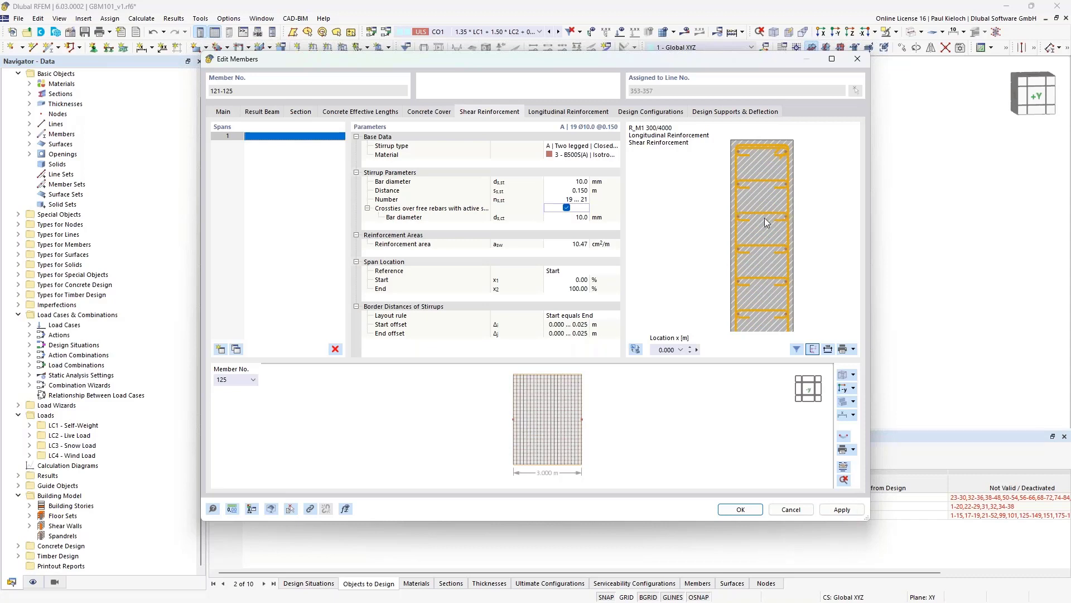
pyautogui.scroll(1, 778, 165)
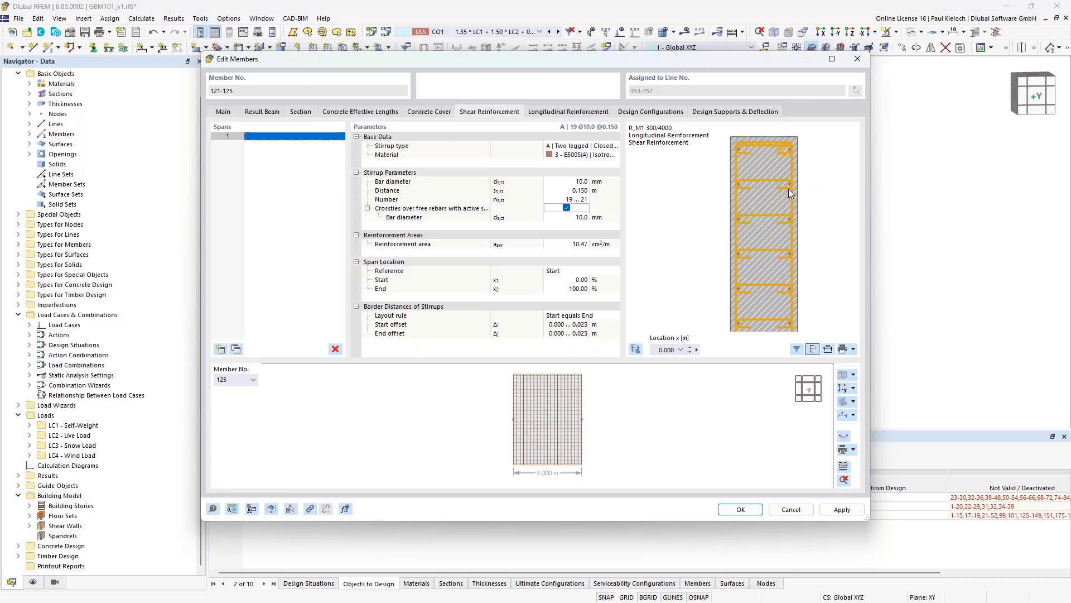
pyautogui.moveTo(839, 189)
pyautogui.mouseDown(button='middle')
pyautogui.moveTo(808, 196)
pyautogui.moveTo(823, 198)
pyautogui.mouseUp(button='middle')
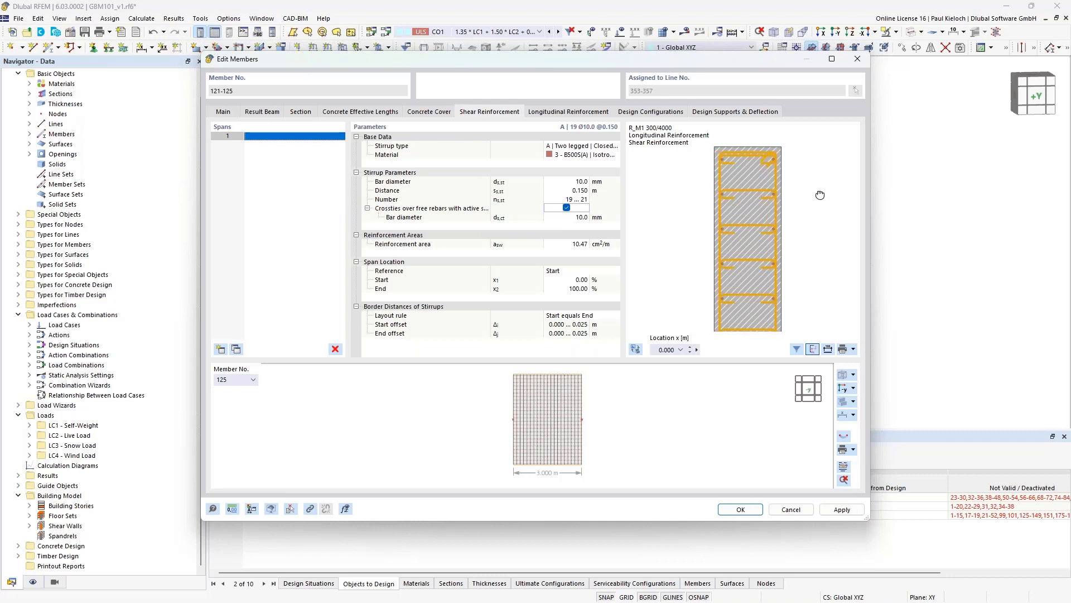
pyautogui.click(722, 195)
pyautogui.click(723, 230)
# - Remove one lower-row crosstie and restore another at a lower rebar row
pyautogui.scroll(-4, 748, 171)
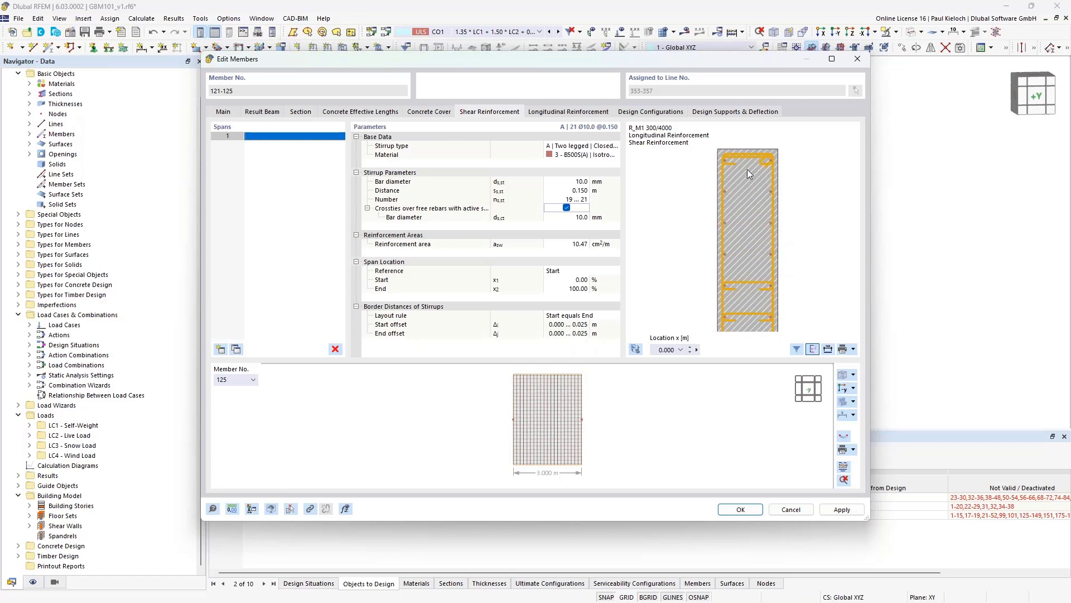
pyautogui.moveTo(749, 281); pyautogui.dragTo(735, 199, button='middle')
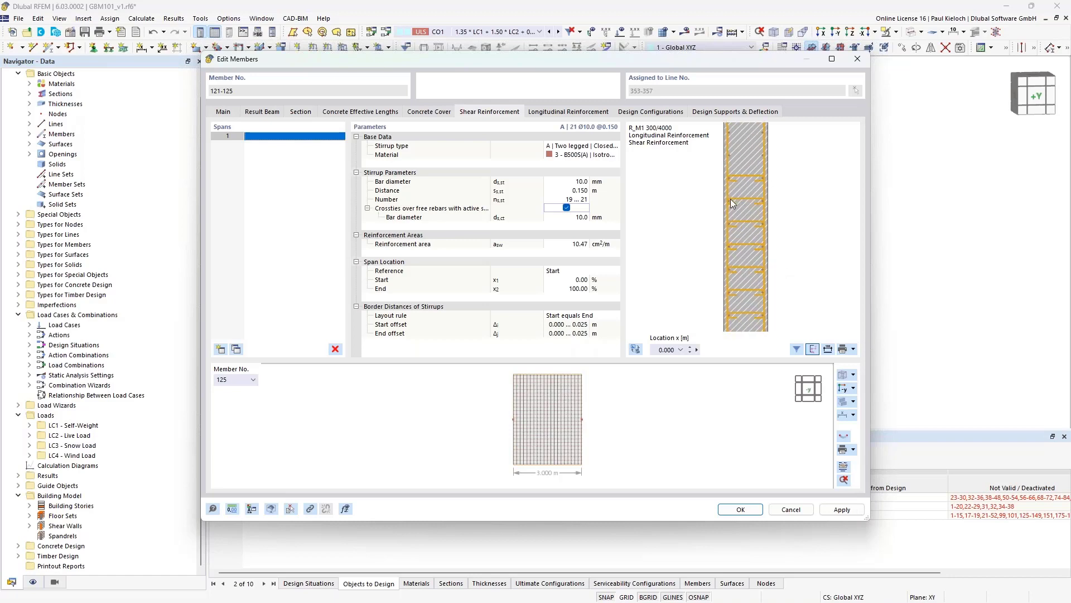
pyautogui.click(729, 200)
pyautogui.click(730, 246)
pyautogui.scroll(-2, 783, 261)
pyautogui.moveTo(781, 252); pyautogui.dragTo(775, 162, button='middle')
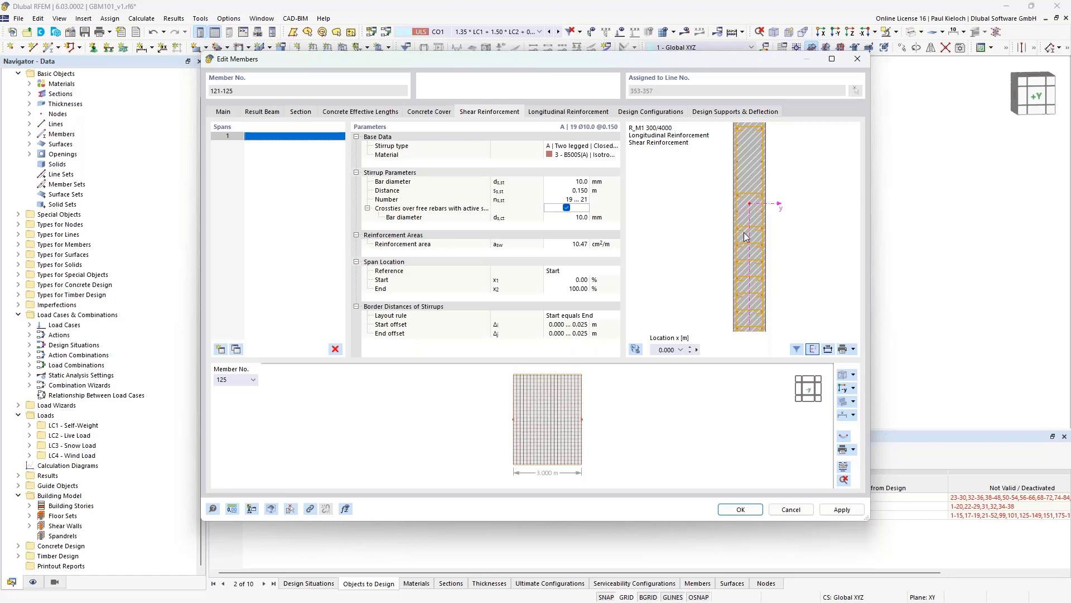
# - Remove three more crossties from the upper and lower rebar rows
pyautogui.scroll(3, 739, 230)
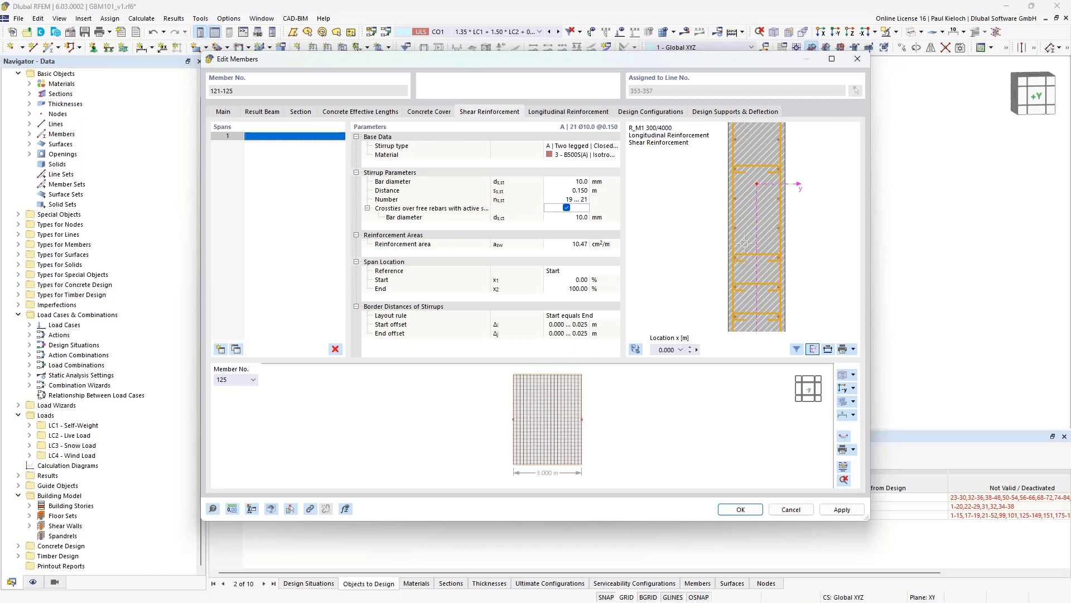
pyautogui.scroll(-3, 779, 219)
pyautogui.scroll(3, 744, 187)
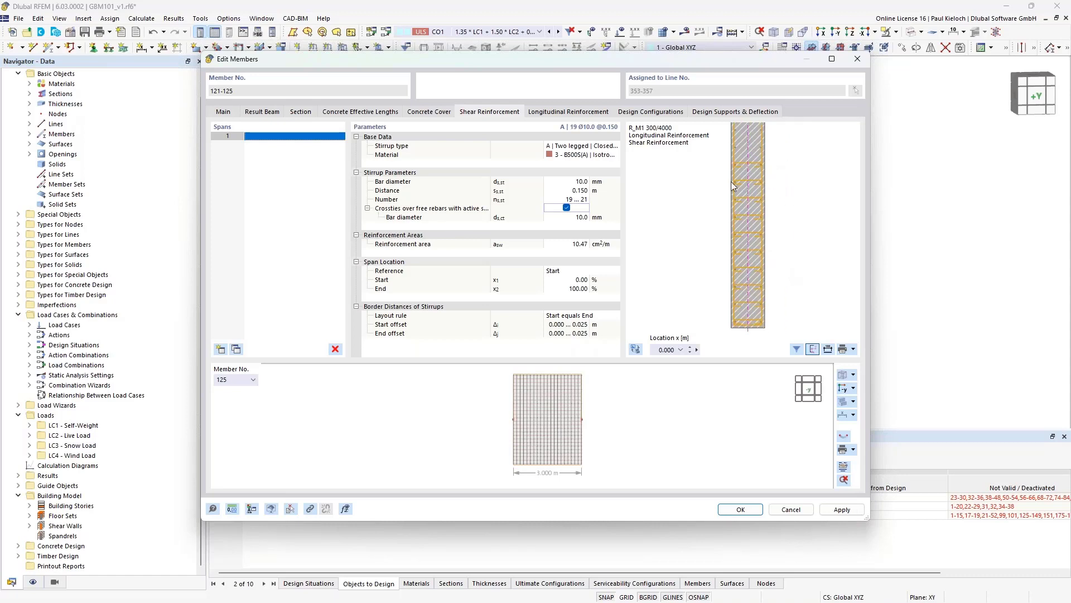
pyautogui.click(738, 184)
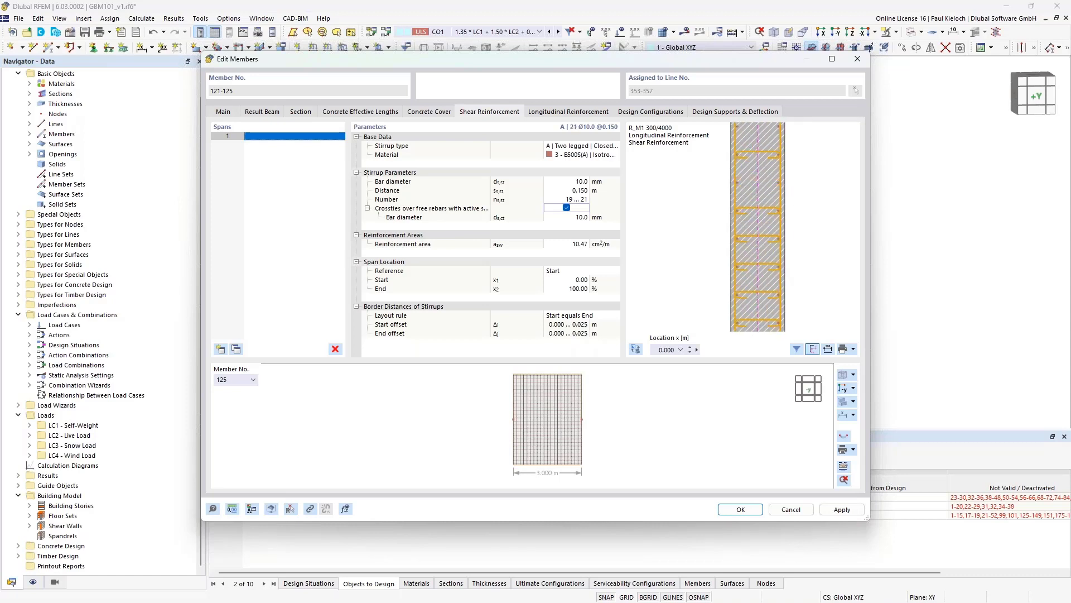
pyautogui.click(737, 239)
pyautogui.scroll(-2, 758, 232)
pyautogui.moveTo(790, 268); pyautogui.dragTo(777, 191, button='middle')
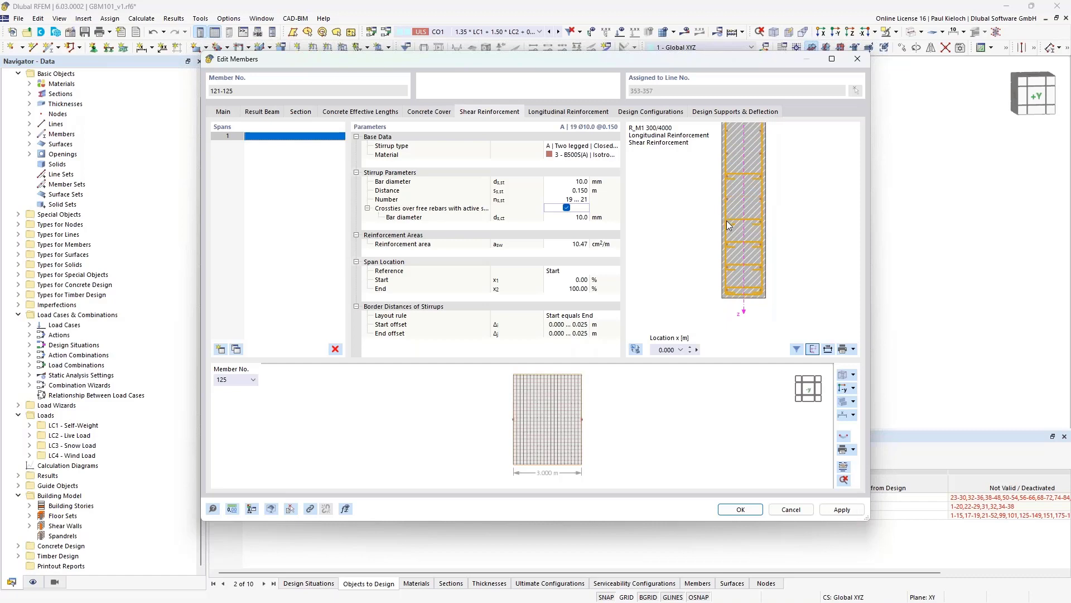
pyautogui.click(729, 246)
# - Apply the crosstie changes and close the member editor with OK
pyautogui.click(845, 511)
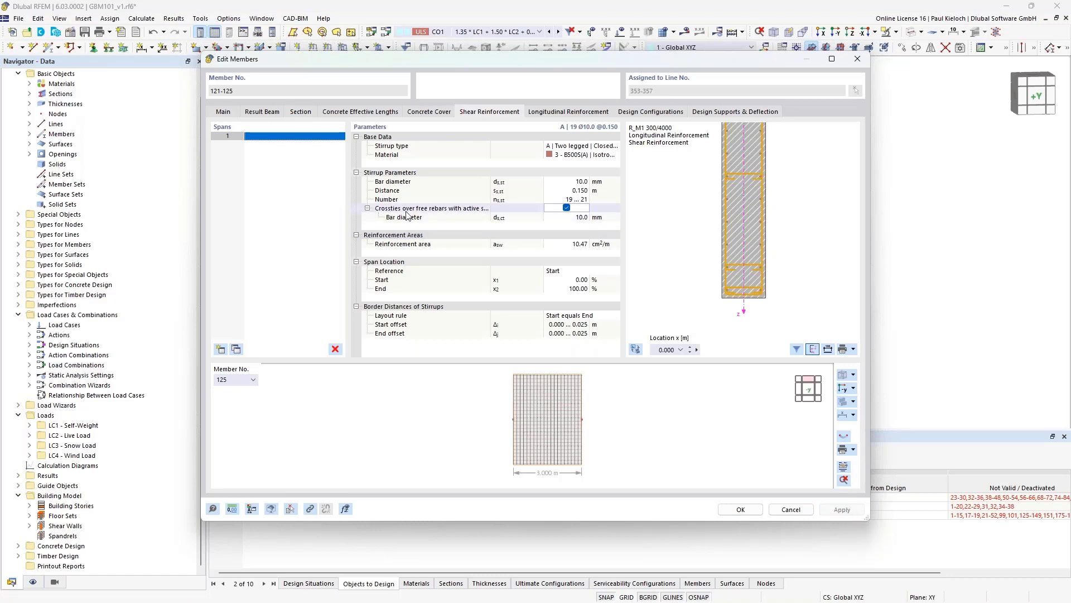
pyautogui.click(751, 511)
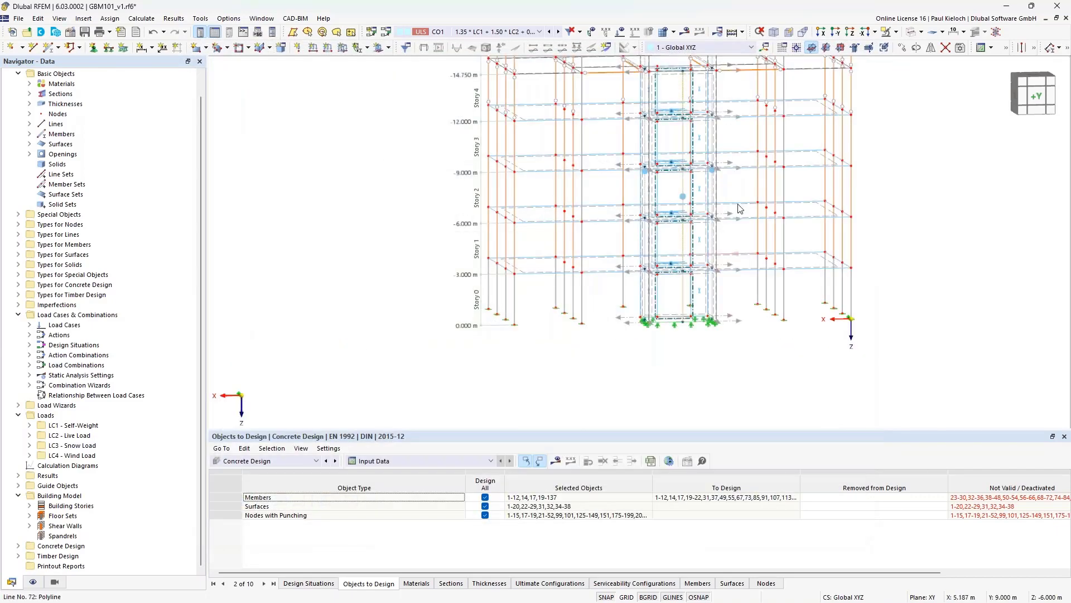
pyautogui.moveTo(738, 209); pyautogui.dragTo(650, 246, button='middle')
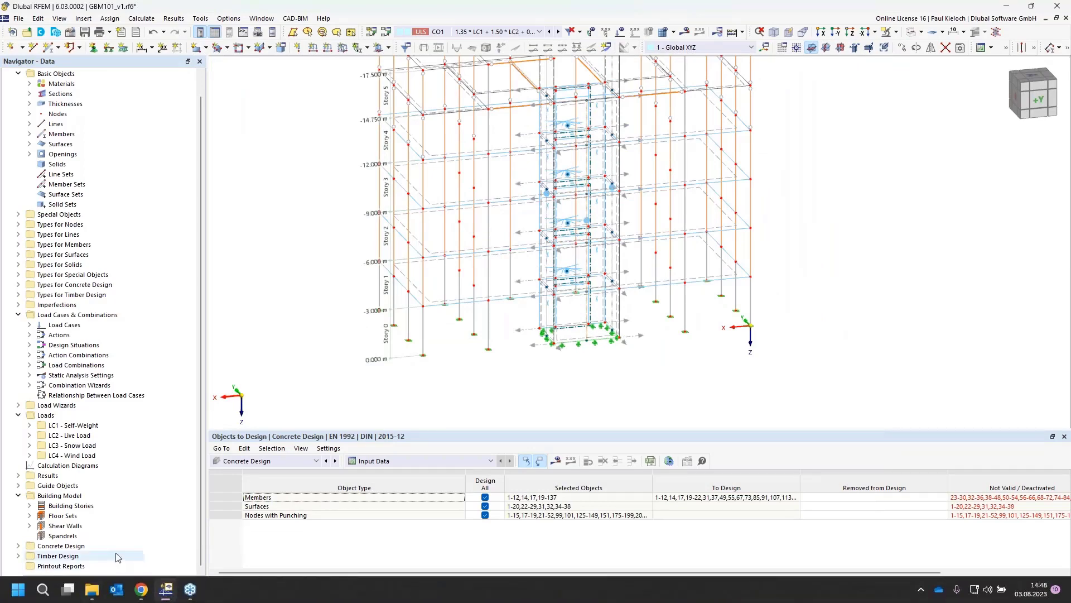
# - Toggle the concrete design reinforcement display on the model on and back off
pyautogui.click(33, 582)
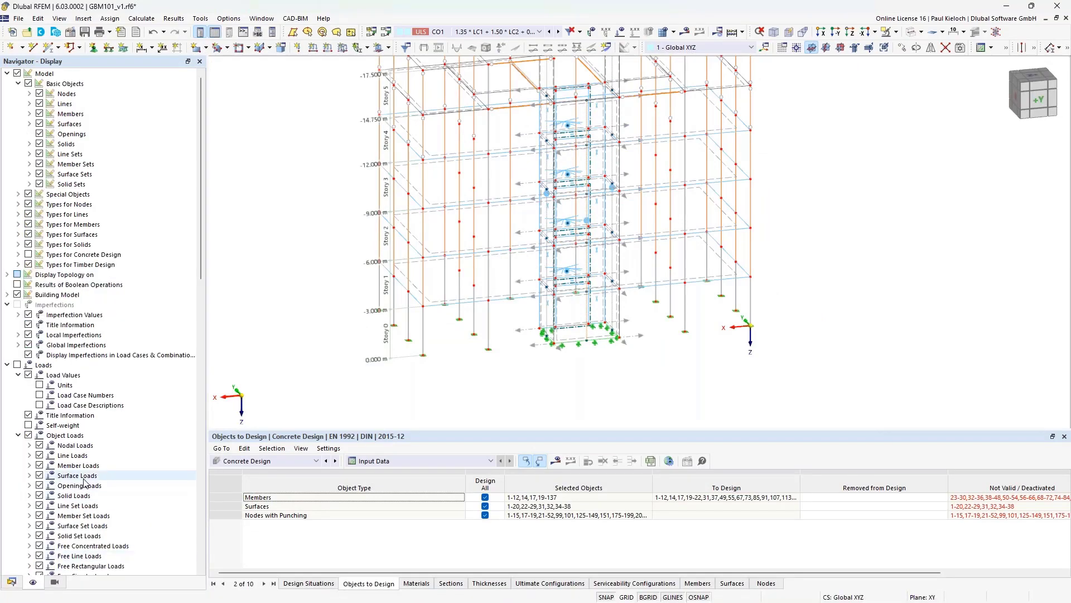
pyautogui.click(29, 255)
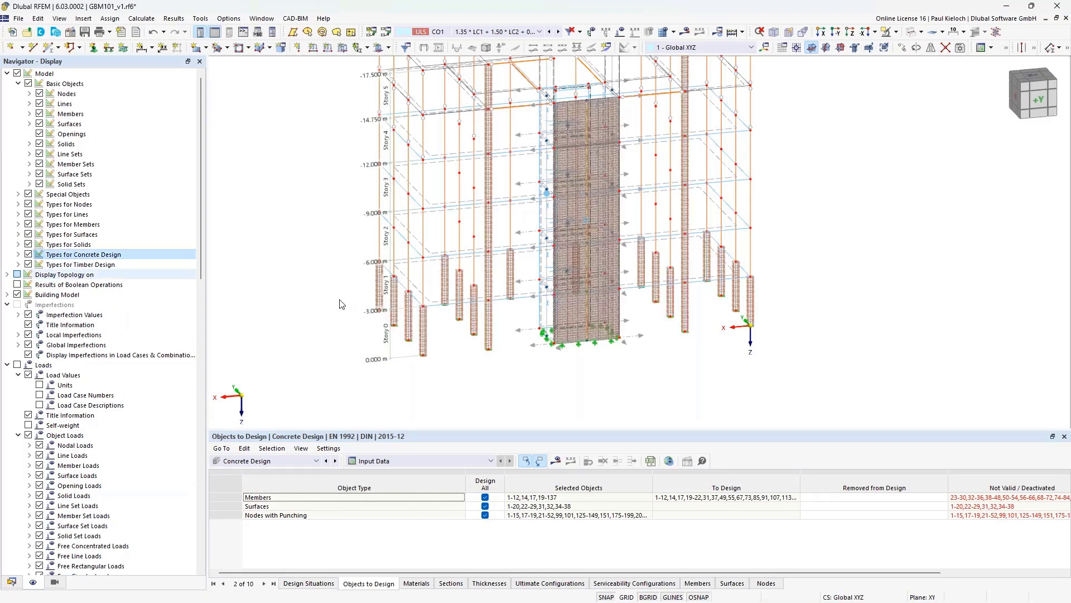
pyautogui.scroll(1, 467, 276)
pyautogui.scroll(6, 467, 275)
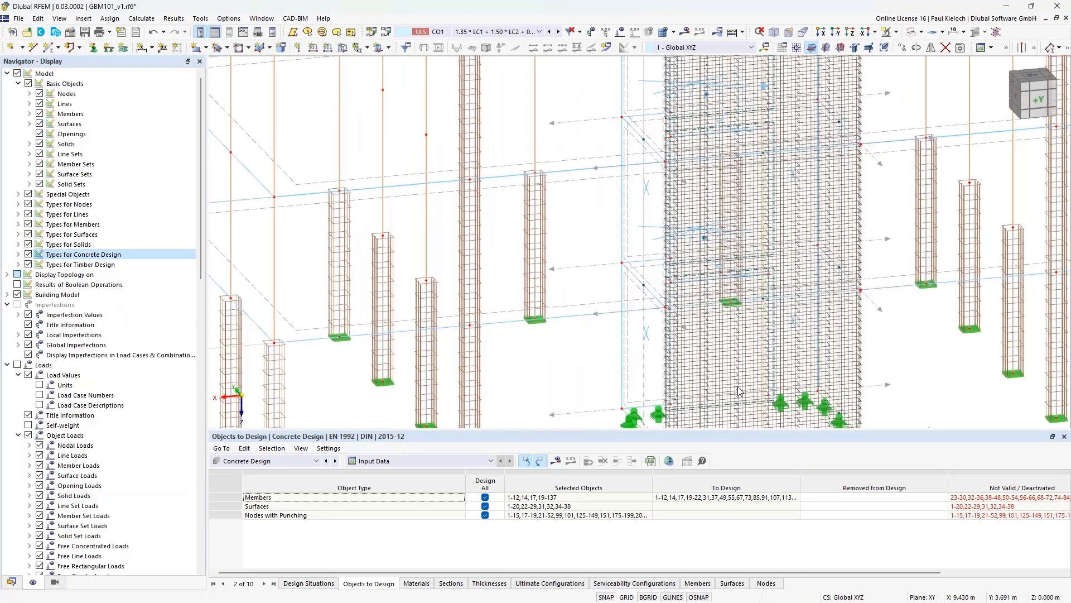
pyautogui.scroll(-5, 585, 183)
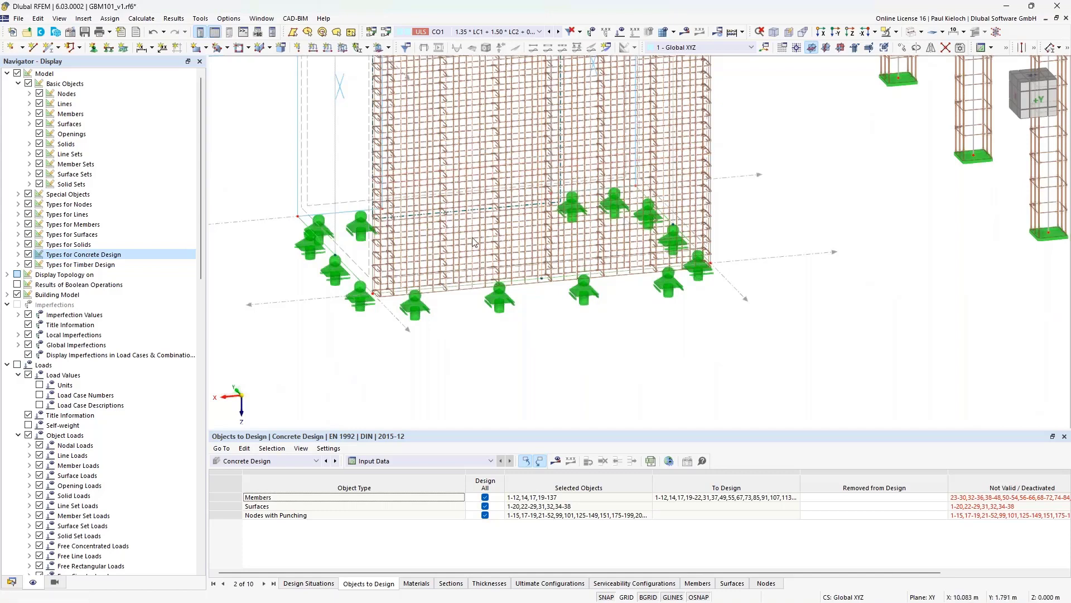
pyautogui.click(29, 254)
pyautogui.scroll(-3, 552, 226)
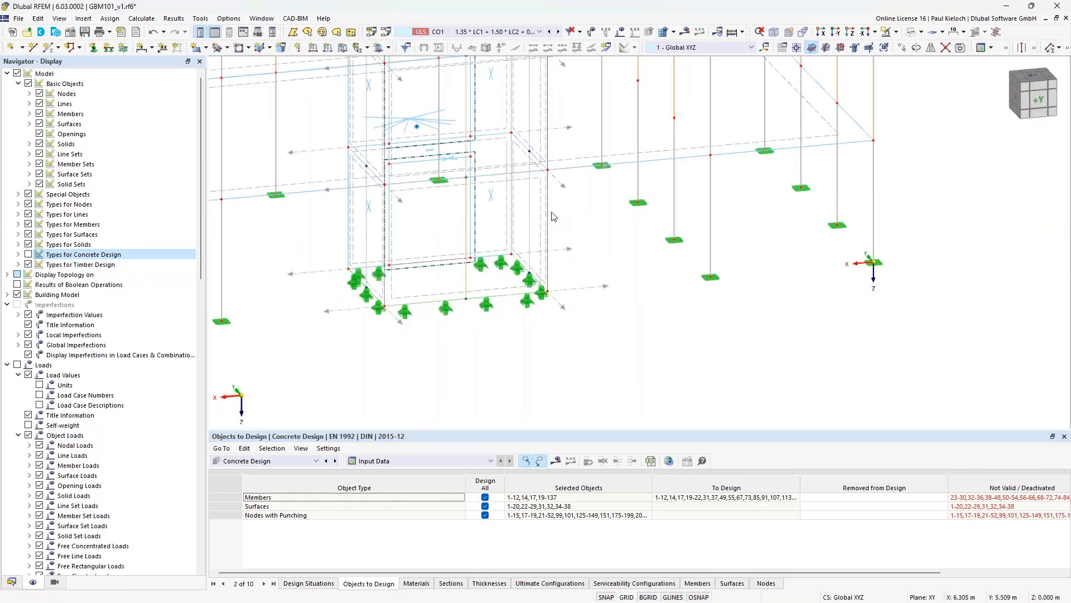
pyautogui.scroll(3, 555, 238)
pyautogui.moveTo(555, 237); pyautogui.dragTo(586, 280, button='middle')
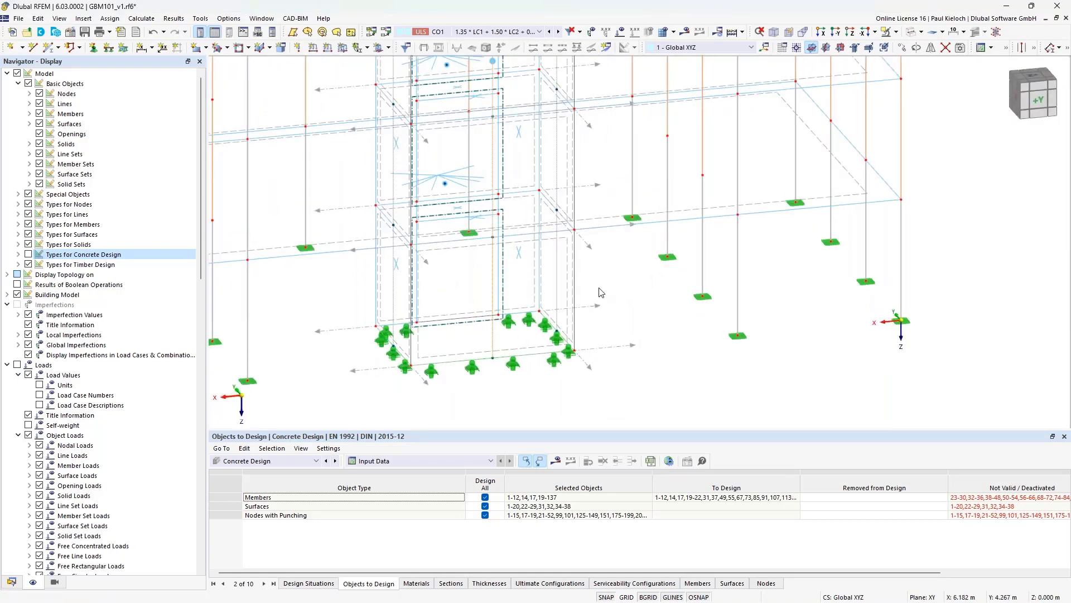
pyautogui.scroll(-1, 599, 288)
pyautogui.scroll(-1, 601, 290)
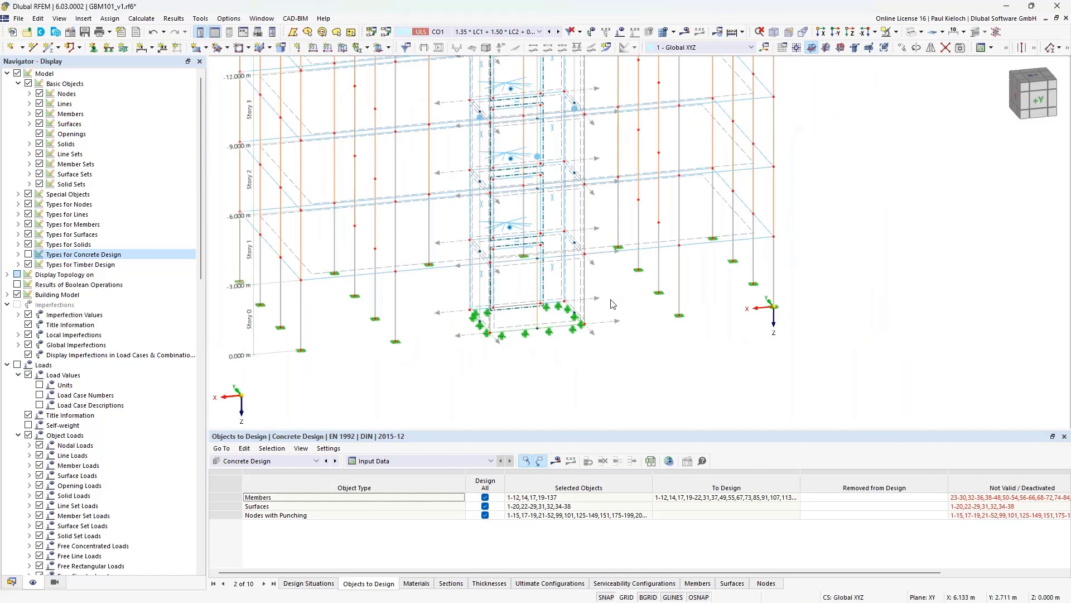
# - Clear Design All for members, surfaces and punching nodes in Objects to Design
pyautogui.click(485, 497)
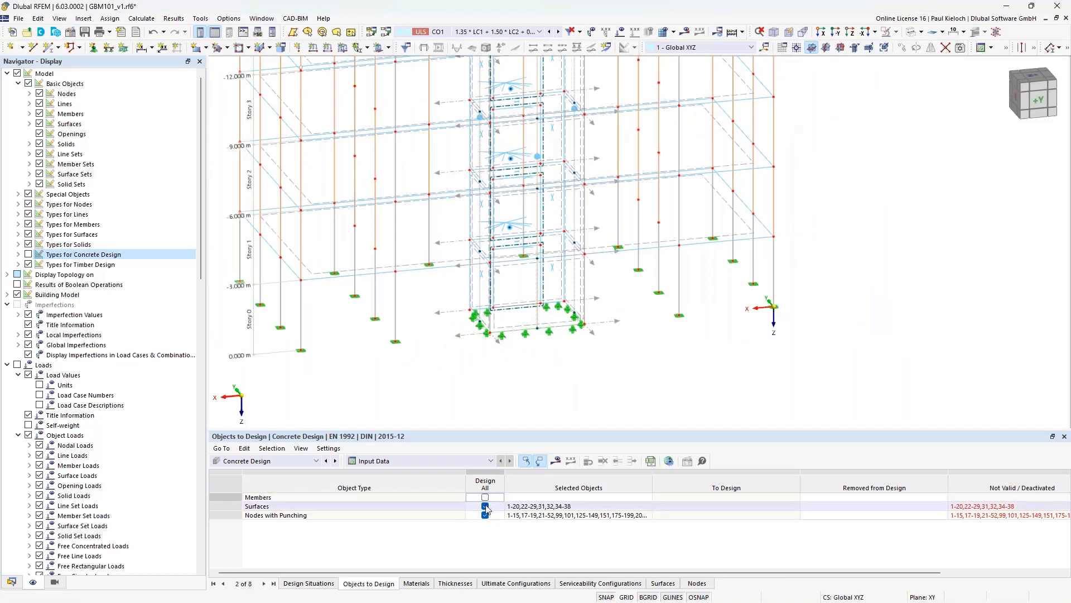
pyautogui.click(485, 506)
pyautogui.click(485, 514)
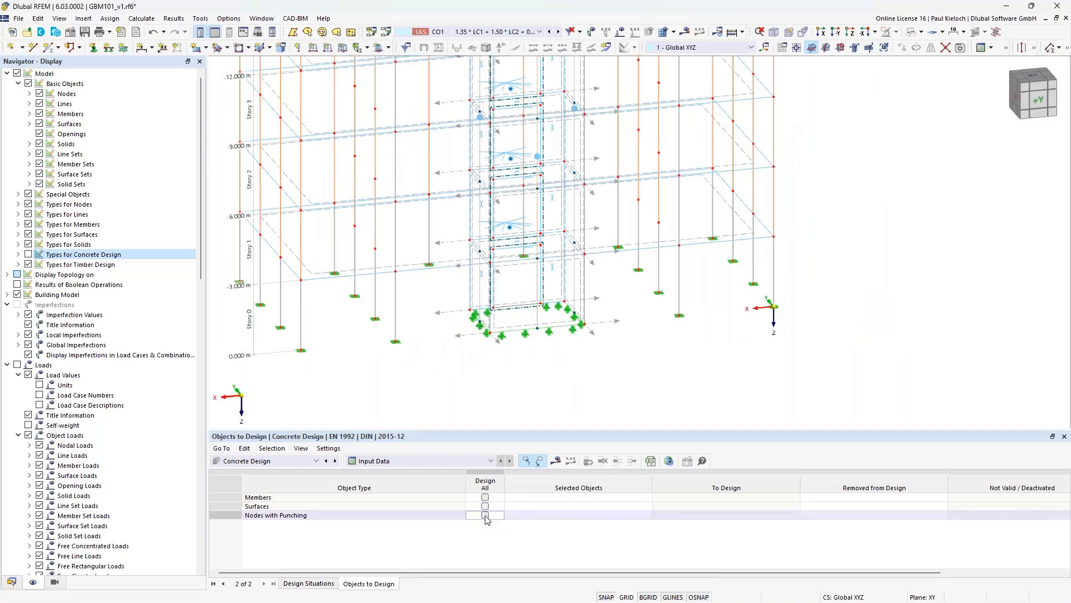
pyautogui.click(544, 497)
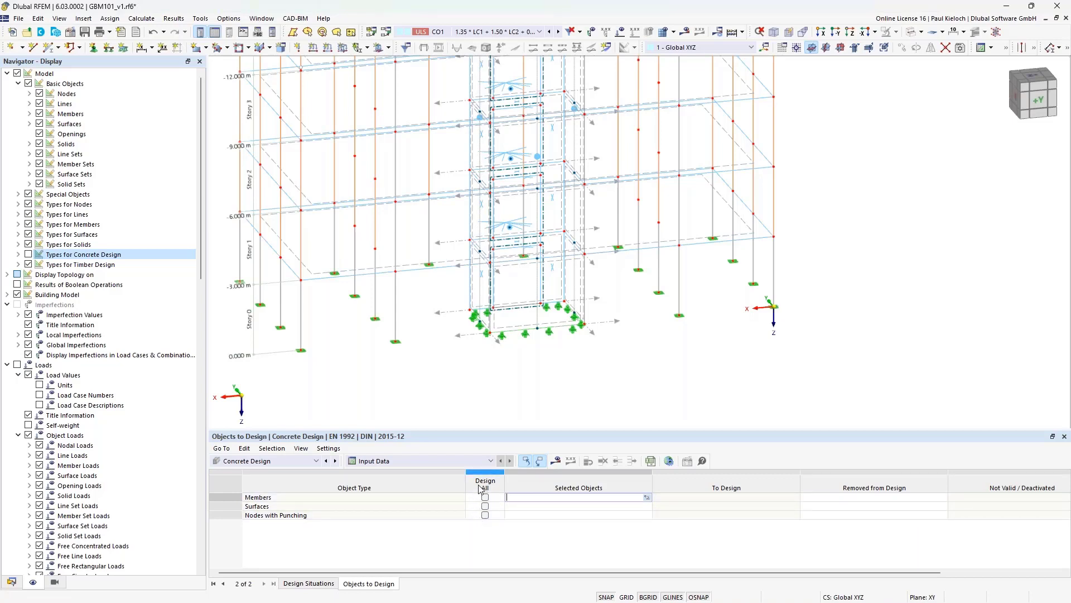
# - Pick result beams 121-125 in the model as the selected members to design
pyautogui.click(647, 498)
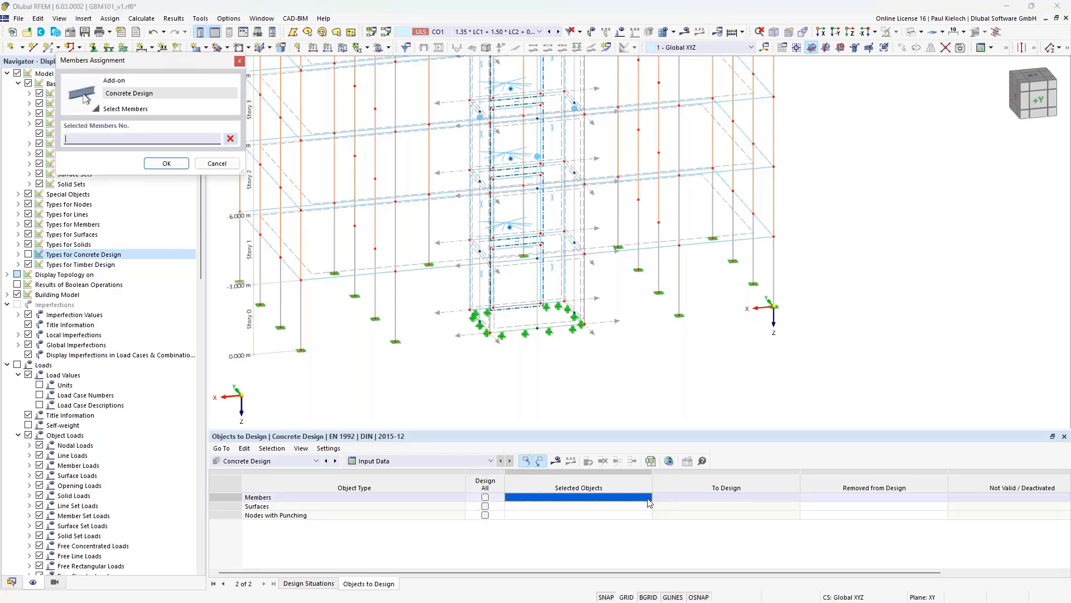
pyautogui.click(537, 291)
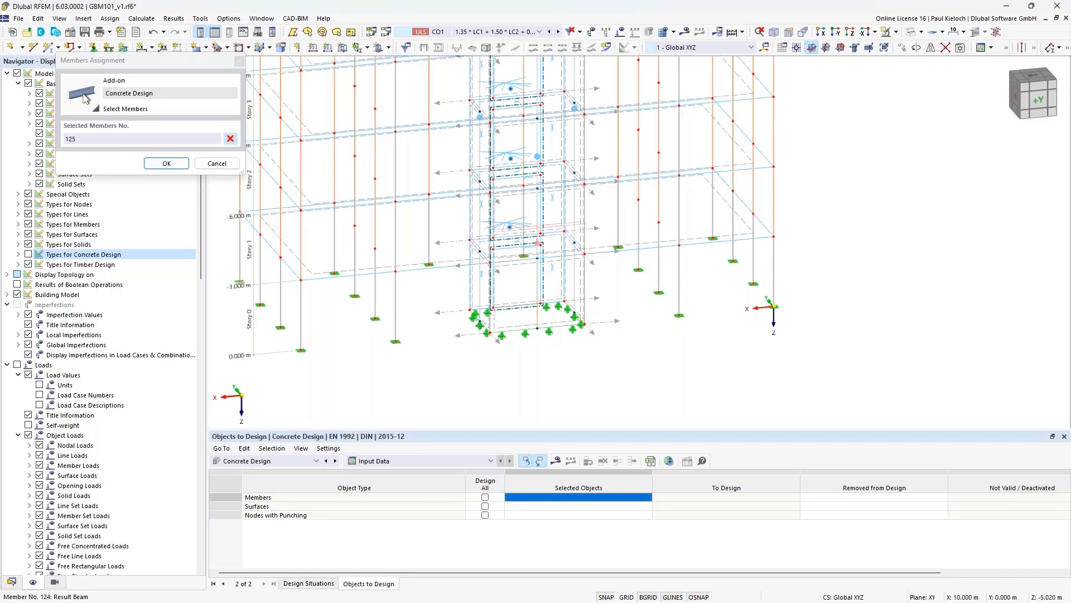
pyautogui.click(537, 203)
pyautogui.click(537, 137)
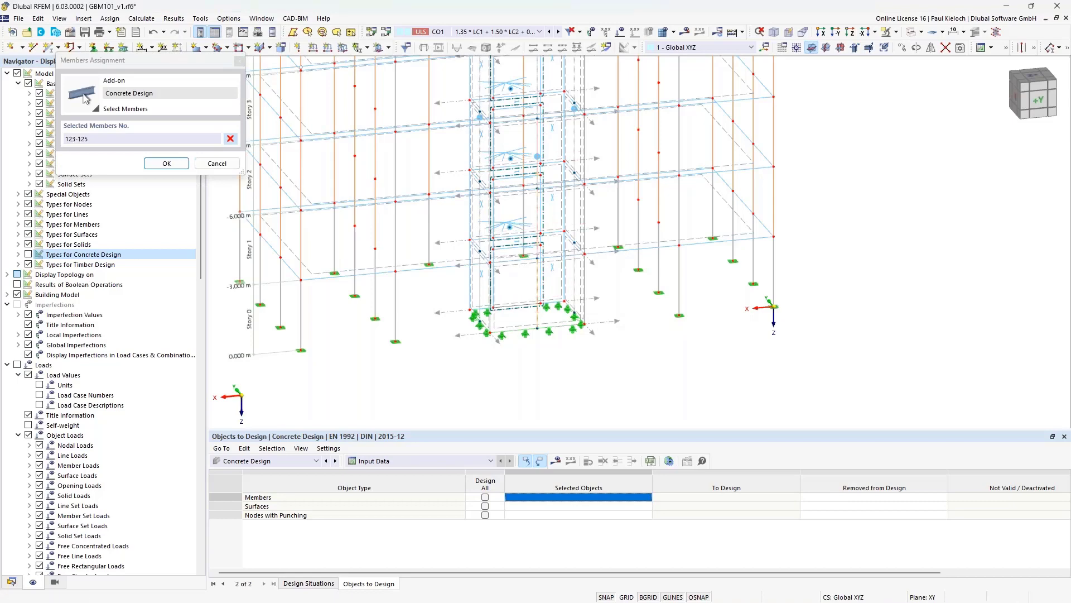
pyautogui.moveTo(532, 62); pyautogui.dragTo(532, 131, button='middle')
pyautogui.click(536, 134)
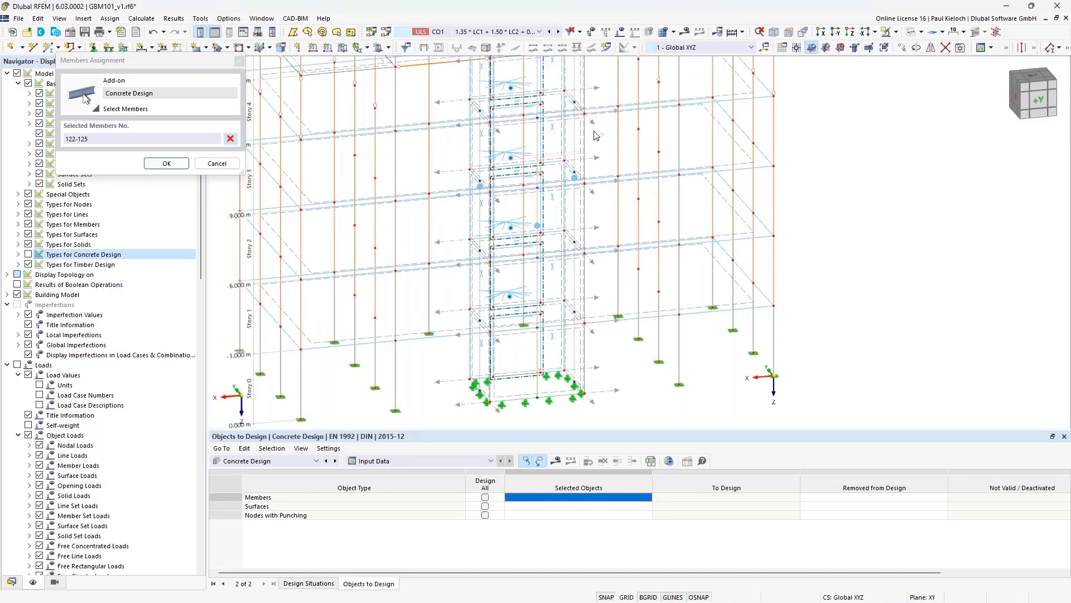
pyautogui.moveTo(600, 139); pyautogui.dragTo(621, 297, button='middle')
pyautogui.click(551, 174)
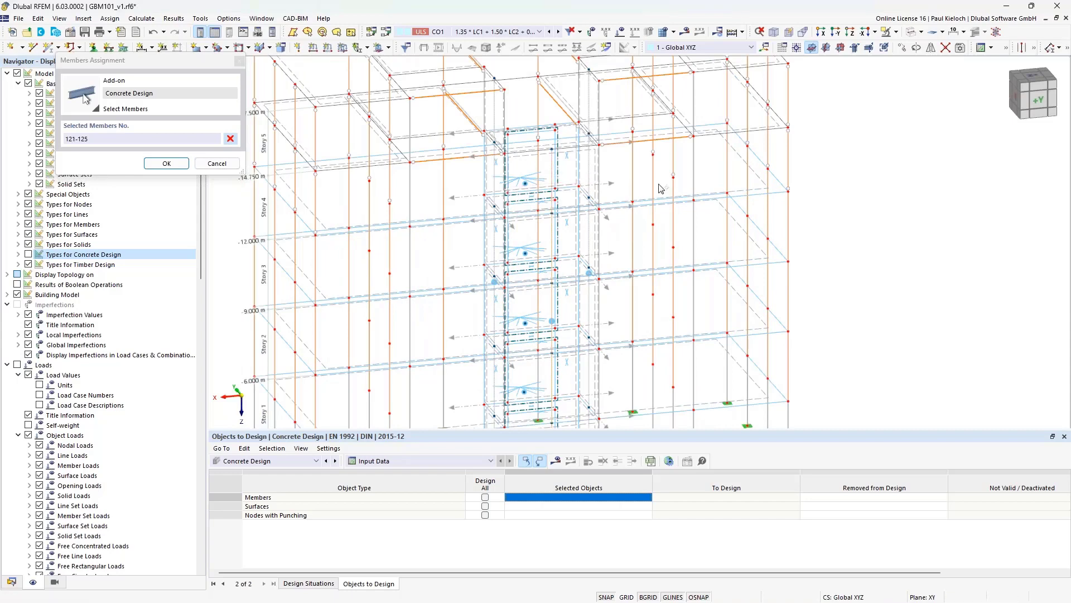
pyautogui.click(162, 164)
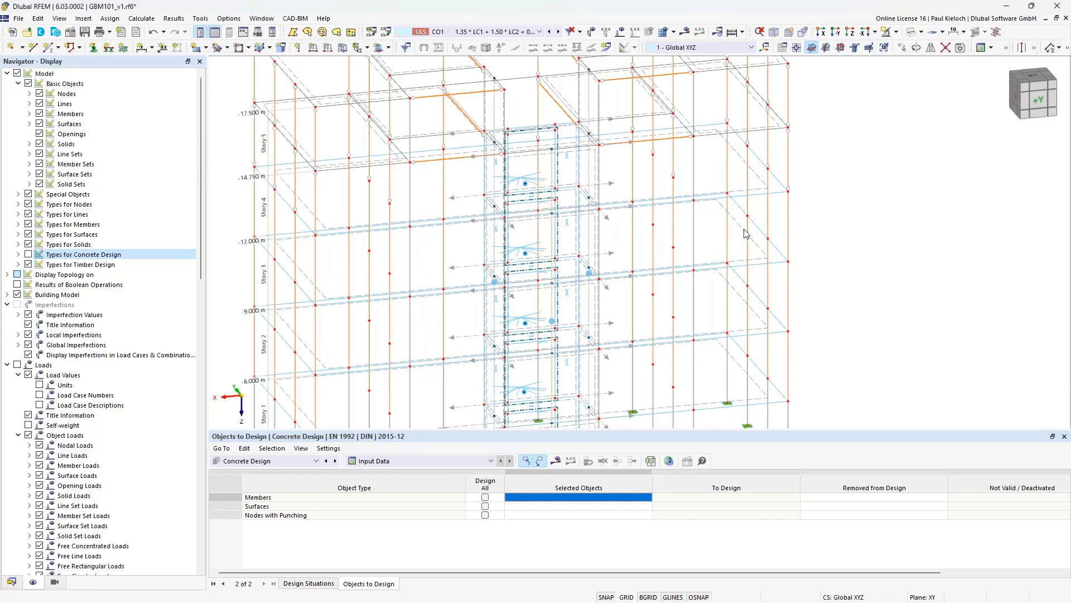
pyautogui.scroll(-5, 756, 211)
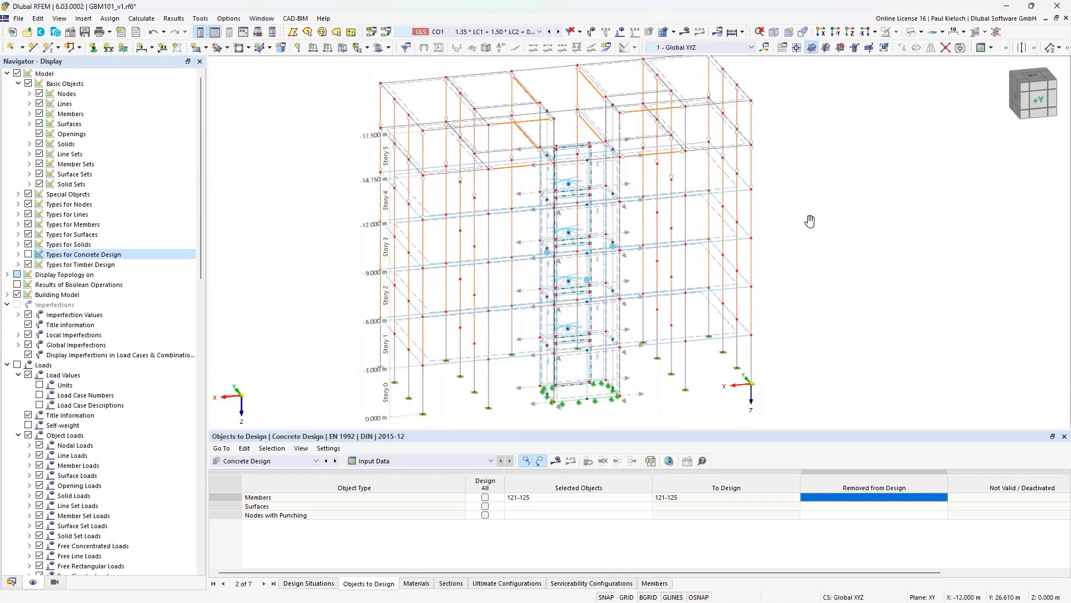
# - Orbit the model and switch the navigator to the Data tree
pyautogui.keyDown('ctrl'); pyautogui.moveTo(757, 211); pyautogui.dragTo(807, 218, button='middle'); pyautogui.keyUp('ctrl')
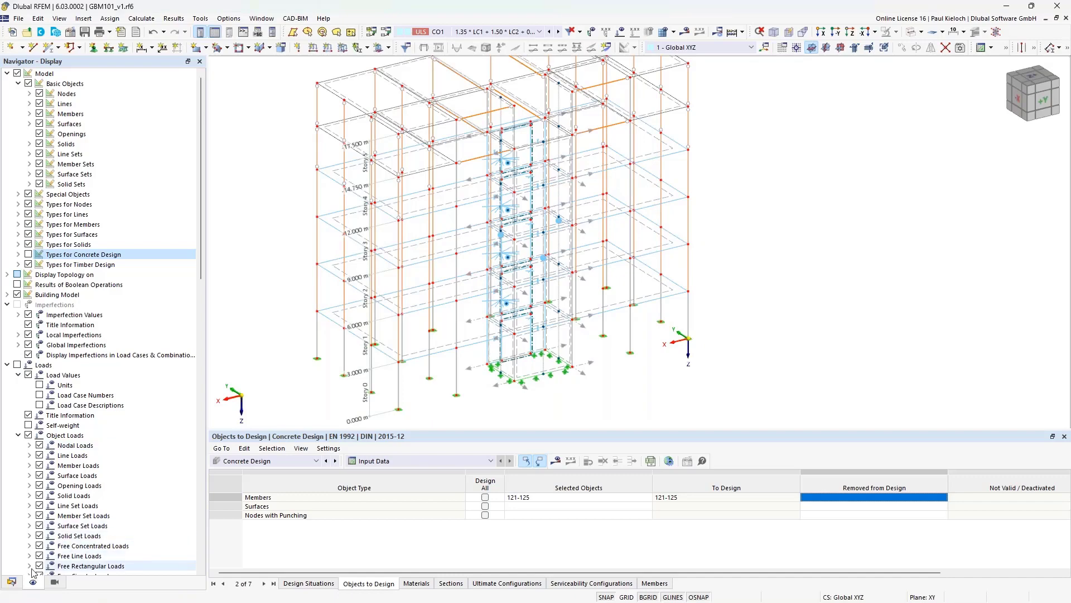
pyautogui.click(12, 581)
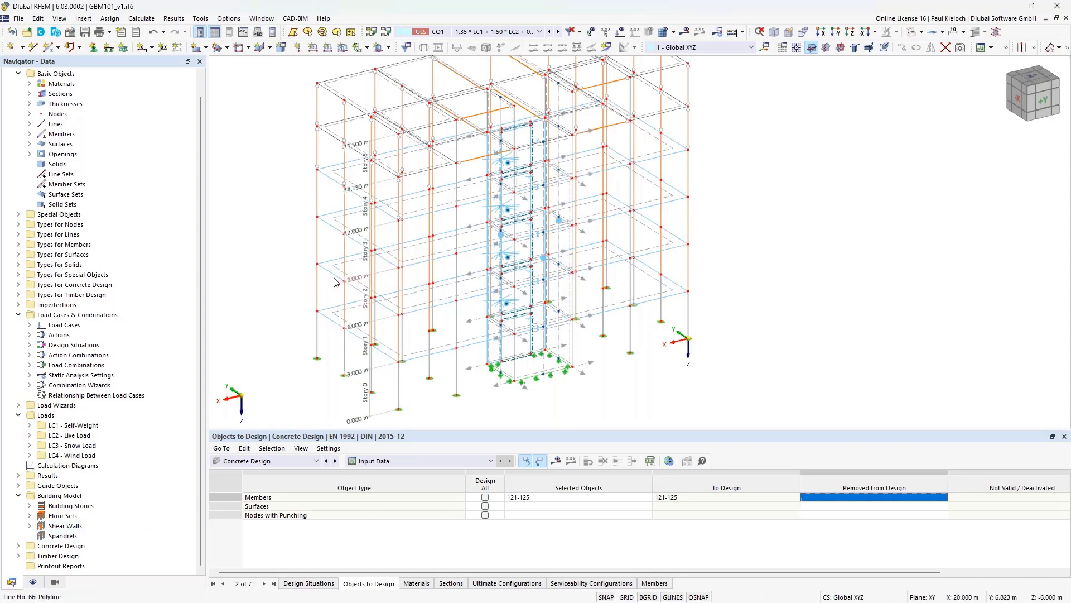
# - Frame the wall opening in a front view and bring up the Spandrels context menu
pyautogui.keyDown('ctrl'); pyautogui.moveTo(334, 282); pyautogui.dragTo(631, 265, button='middle'); pyautogui.keyUp('ctrl')
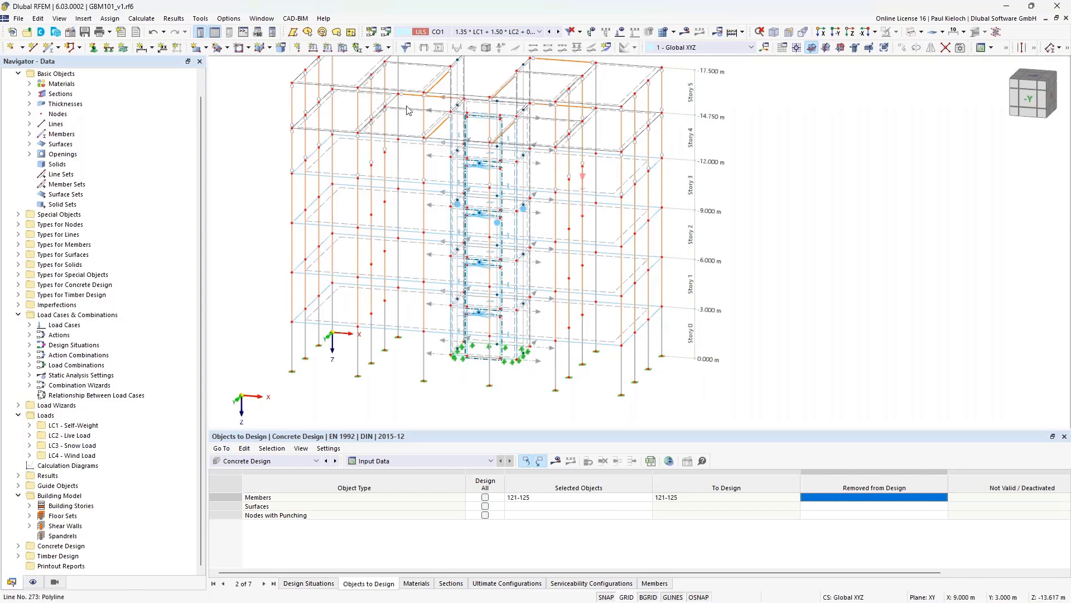
pyautogui.scroll(5, 480, 161)
pyautogui.scroll(1, 480, 160)
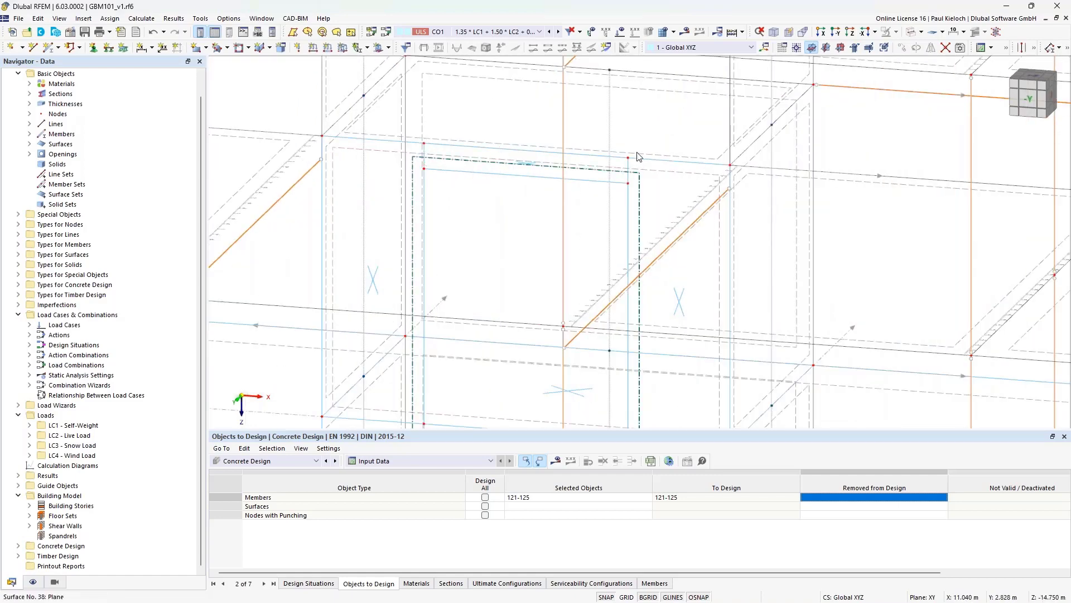
pyautogui.moveTo(533, 185); pyautogui.dragTo(561, 189, button='middle')
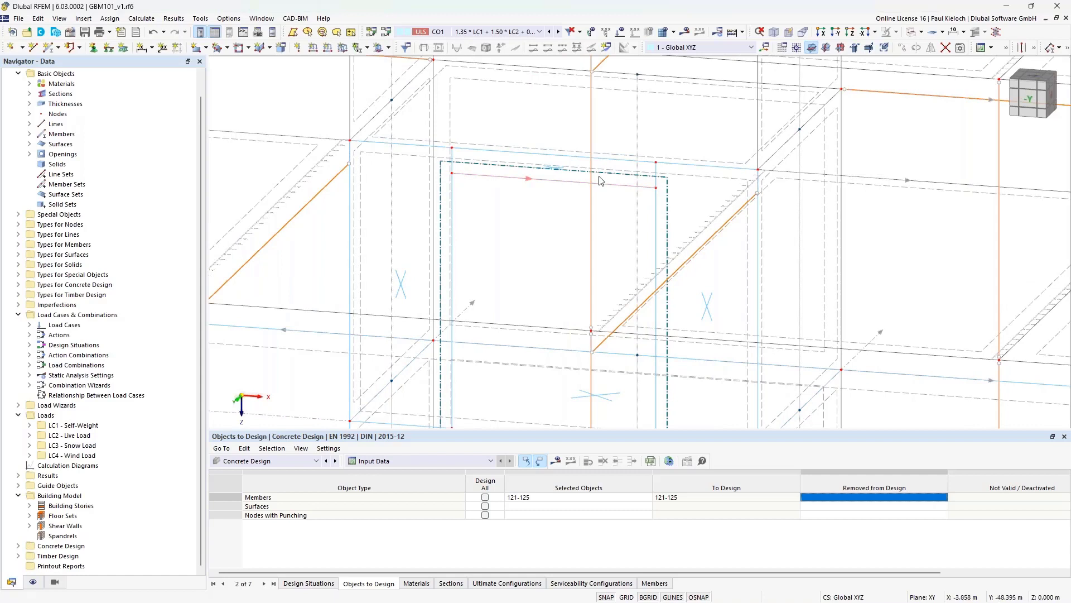
pyautogui.rightClick(63, 540)
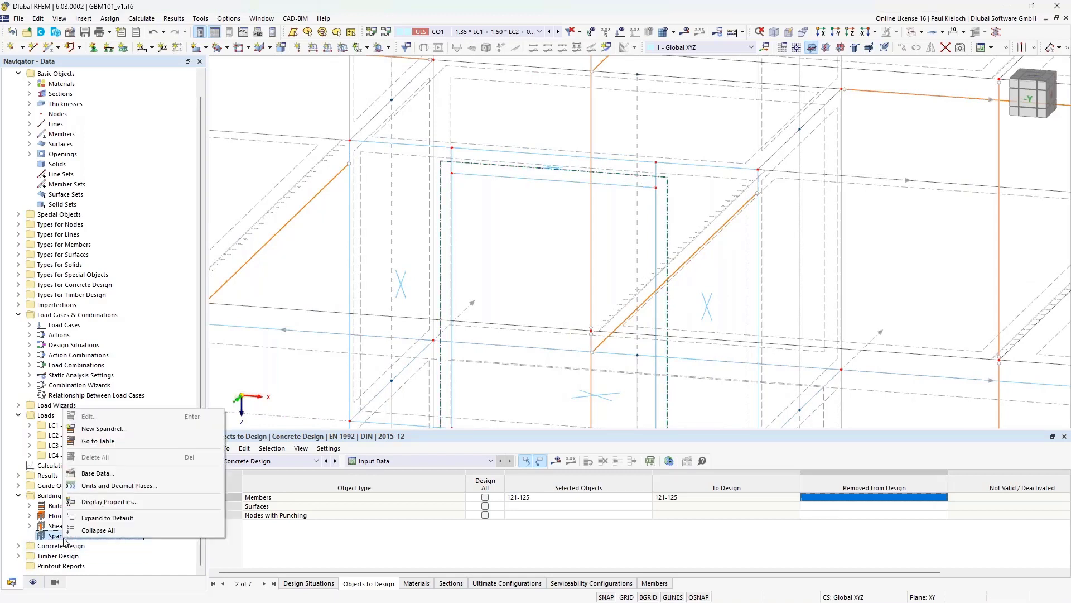
# - Create a new spandrel on surface cell 32, generating member 138 with section R_M1 300/250
pyautogui.click(125, 433)
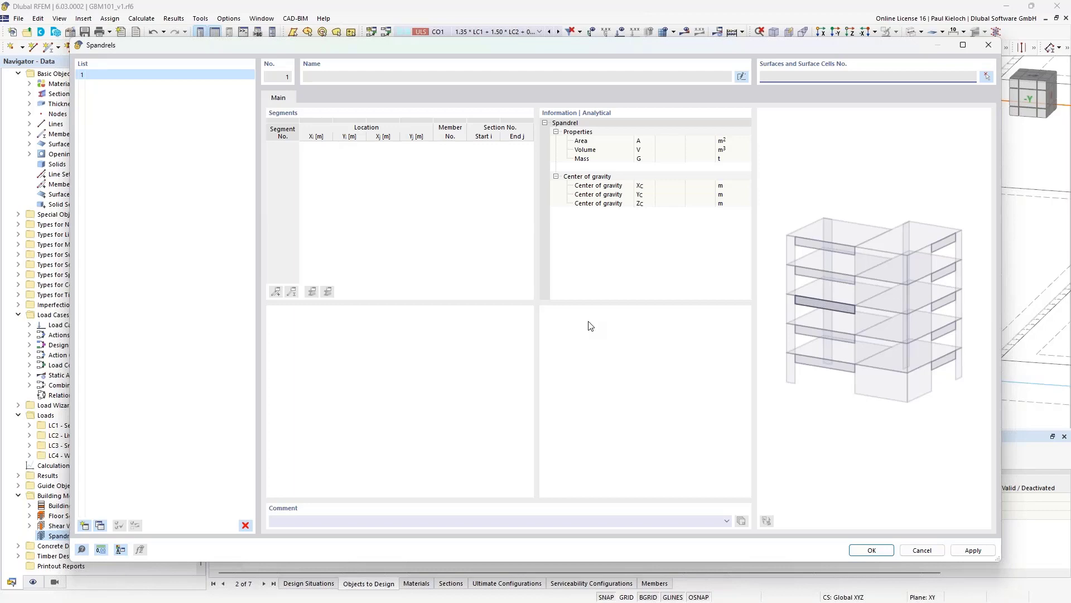
pyautogui.click(987, 78)
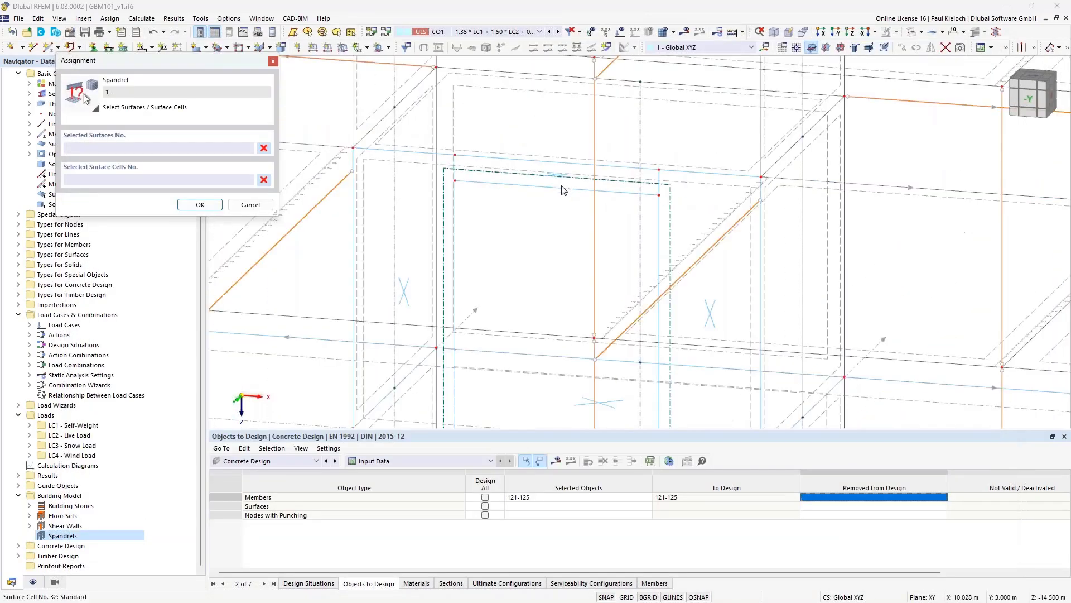
pyautogui.scroll(5, 560, 199)
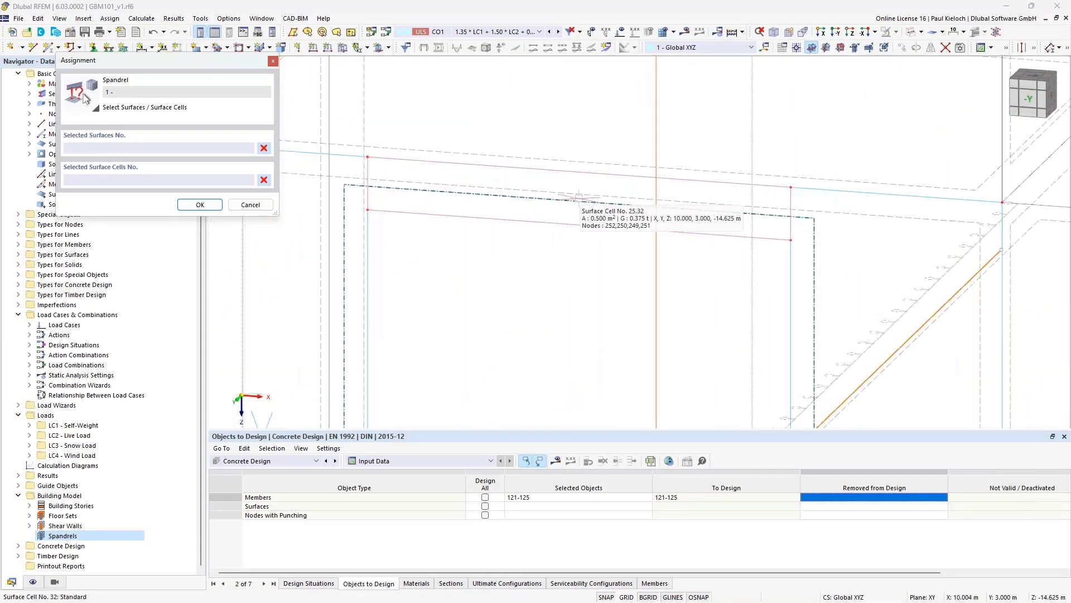
pyautogui.click(200, 204)
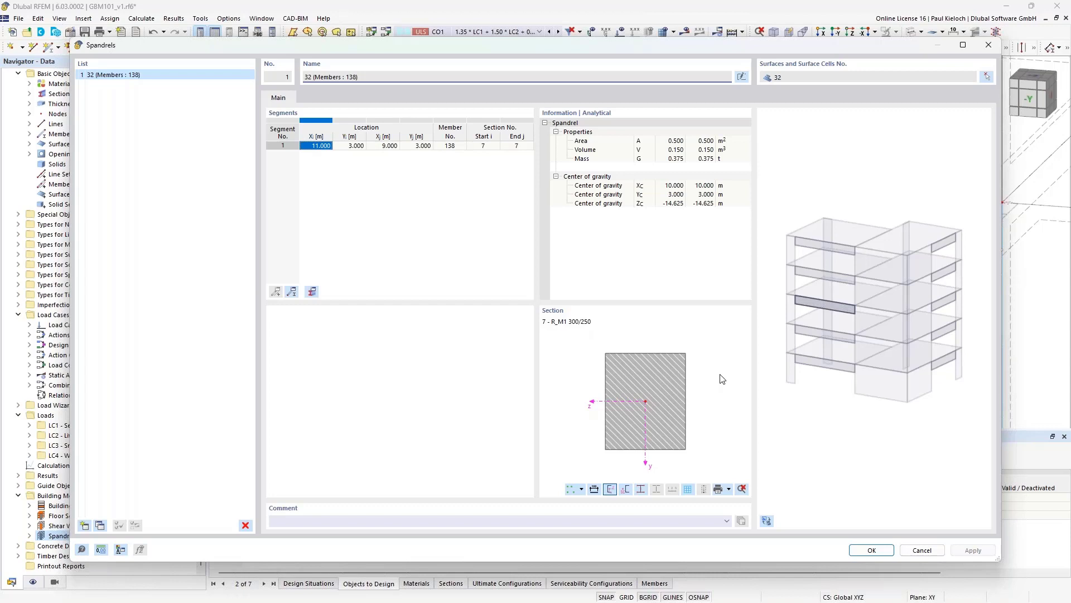
# - Add spandrel 2 on surface cell 24 at the lower opening
pyautogui.click(85, 527)
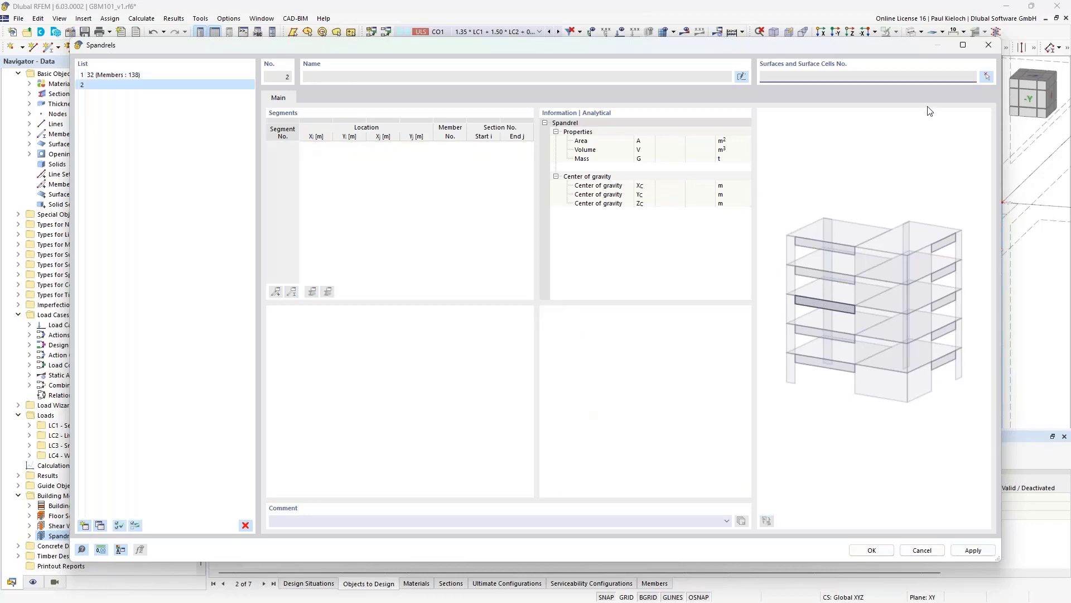
pyautogui.click(987, 77)
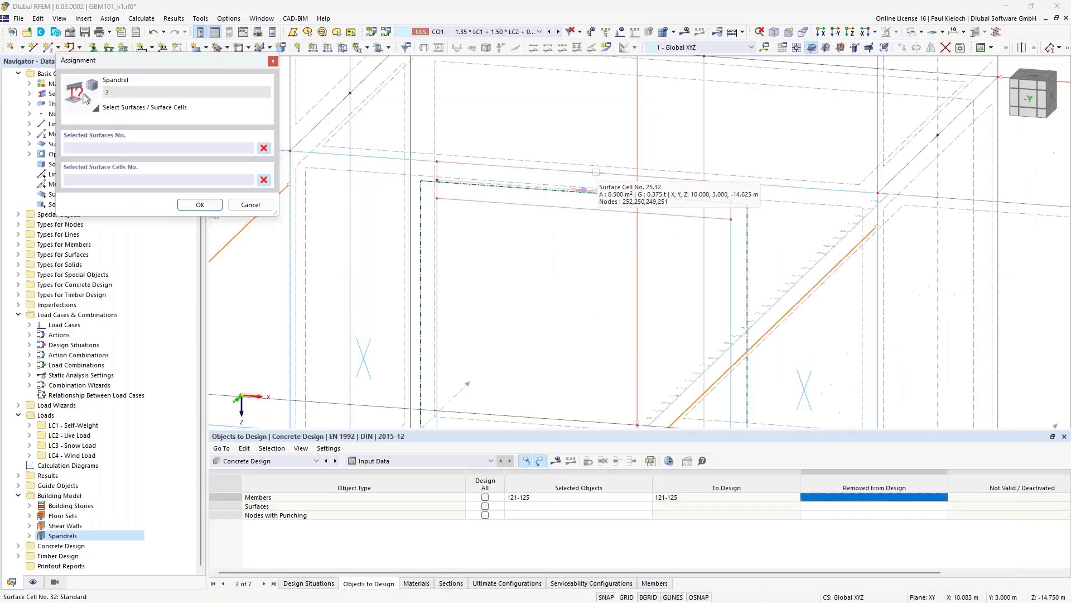
pyautogui.scroll(-3, 596, 172)
pyautogui.moveTo(629, 271); pyautogui.dragTo(625, 176, button='middle')
pyautogui.scroll(-1, 569, 324)
pyautogui.moveTo(565, 361); pyautogui.dragTo(555, 249, button='middle')
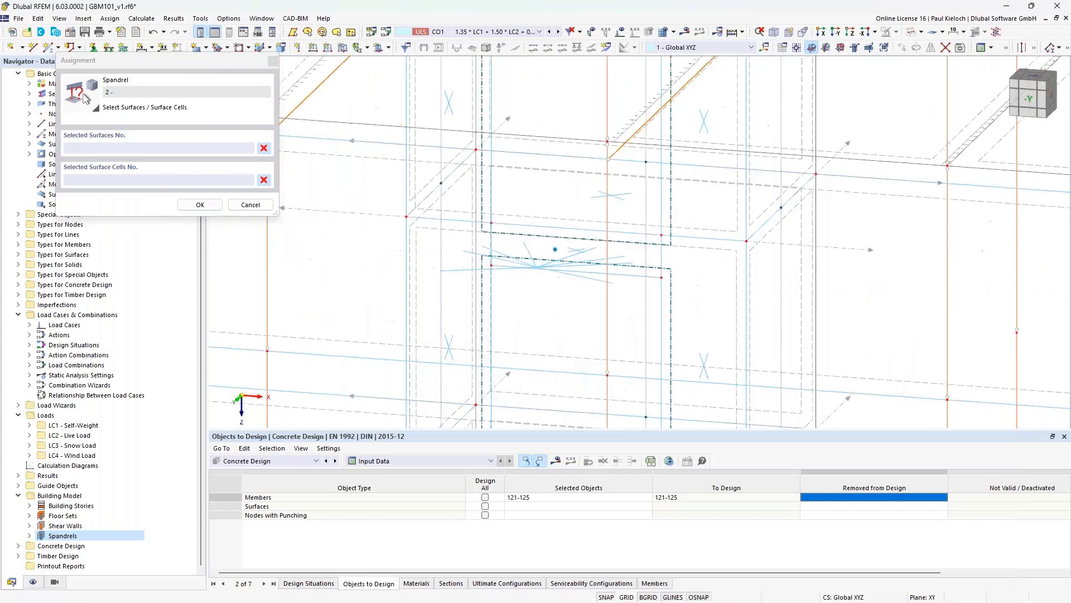
pyautogui.scroll(3, 564, 250)
pyautogui.click(583, 245)
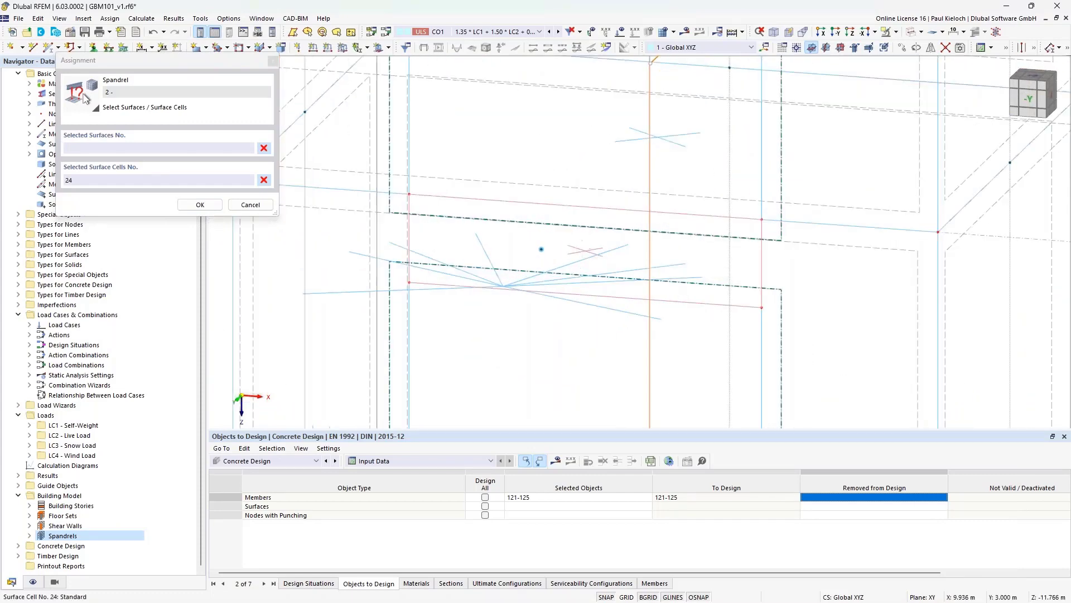
pyautogui.click(212, 205)
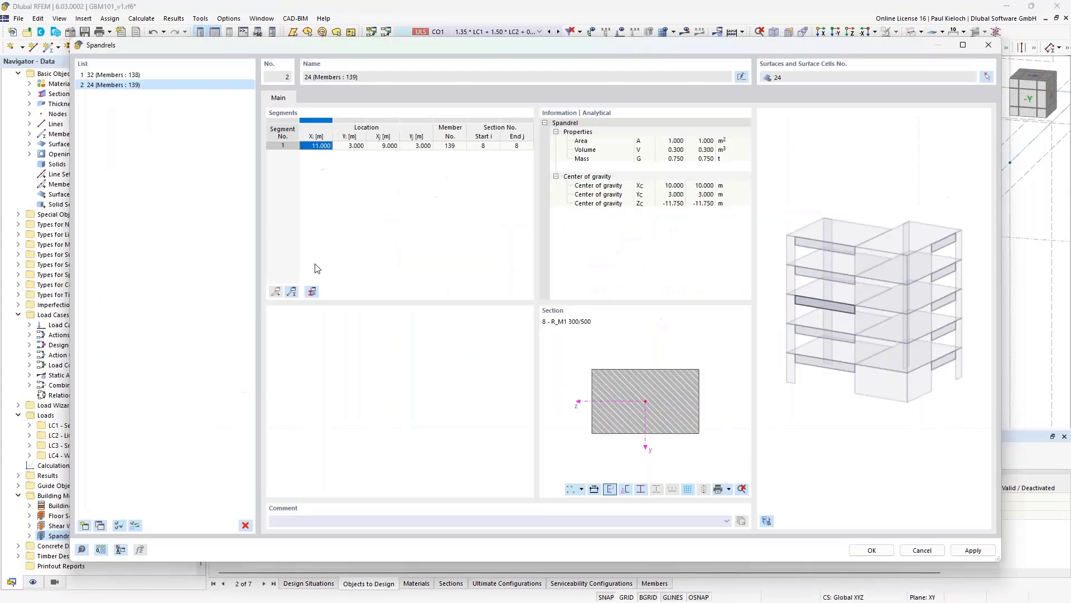
# - Add spandrel 3 on surface cell 19 and spandrel 4 on surface cell 14
pyautogui.click(84, 525)
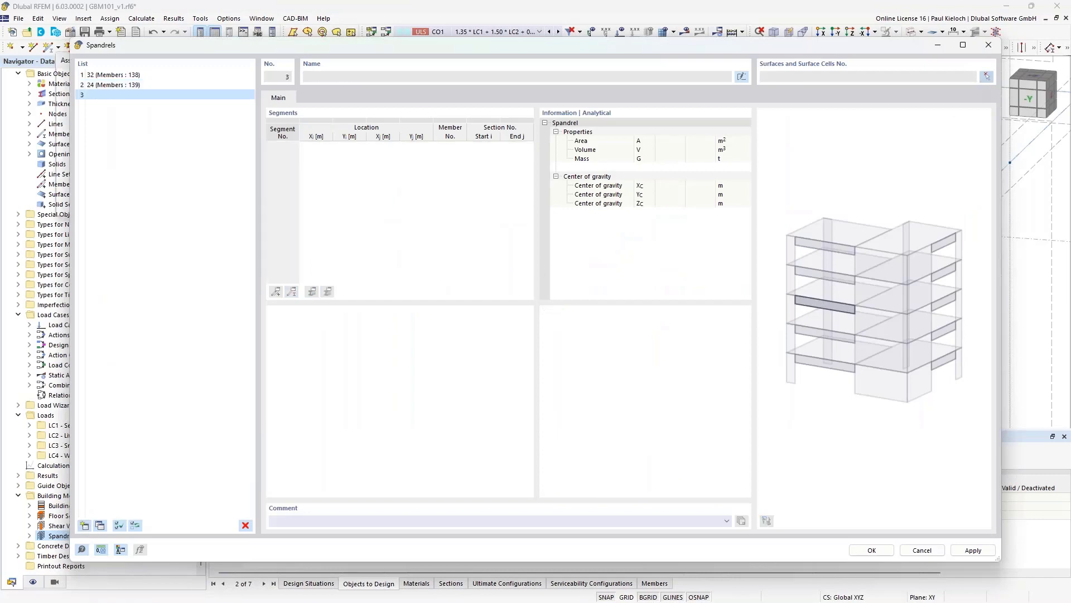
pyautogui.click(986, 77)
pyautogui.moveTo(618, 298); pyautogui.dragTo(601, 57, button='middle')
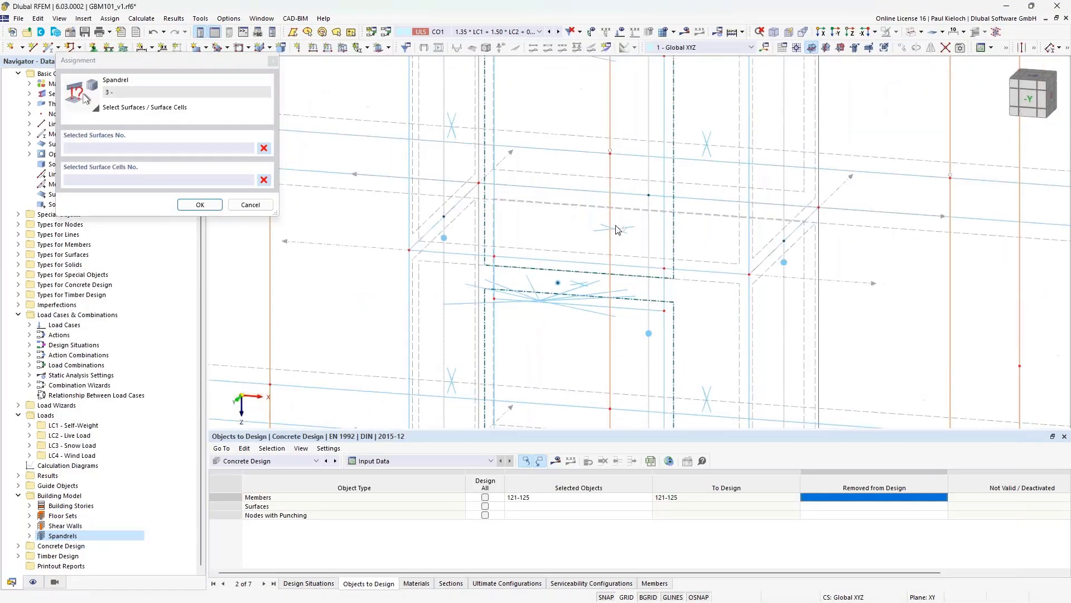
pyautogui.scroll(5, 580, 283)
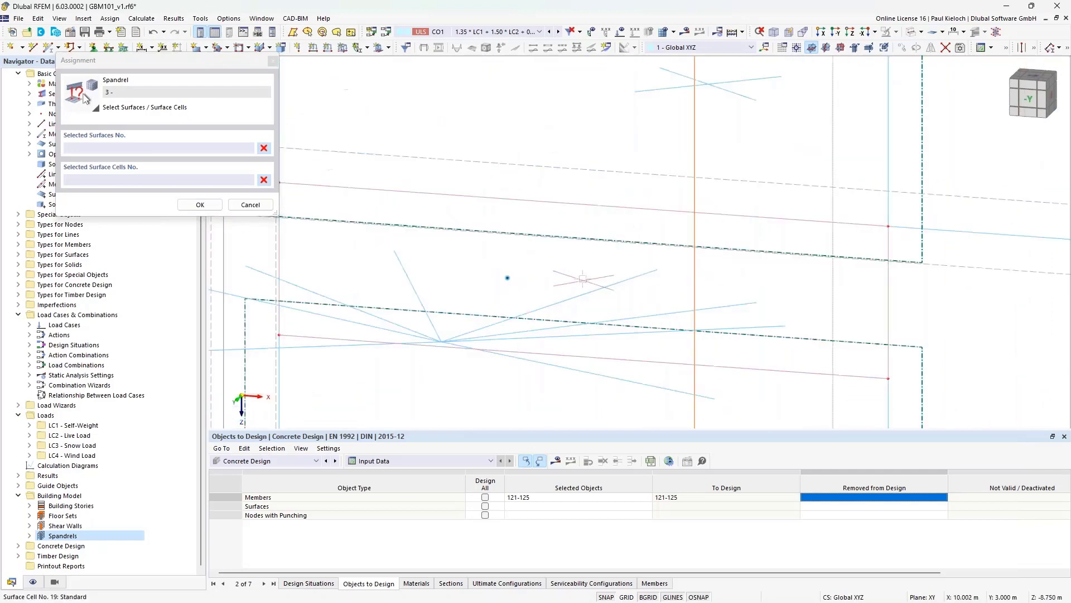
pyautogui.scroll(-3, 583, 278)
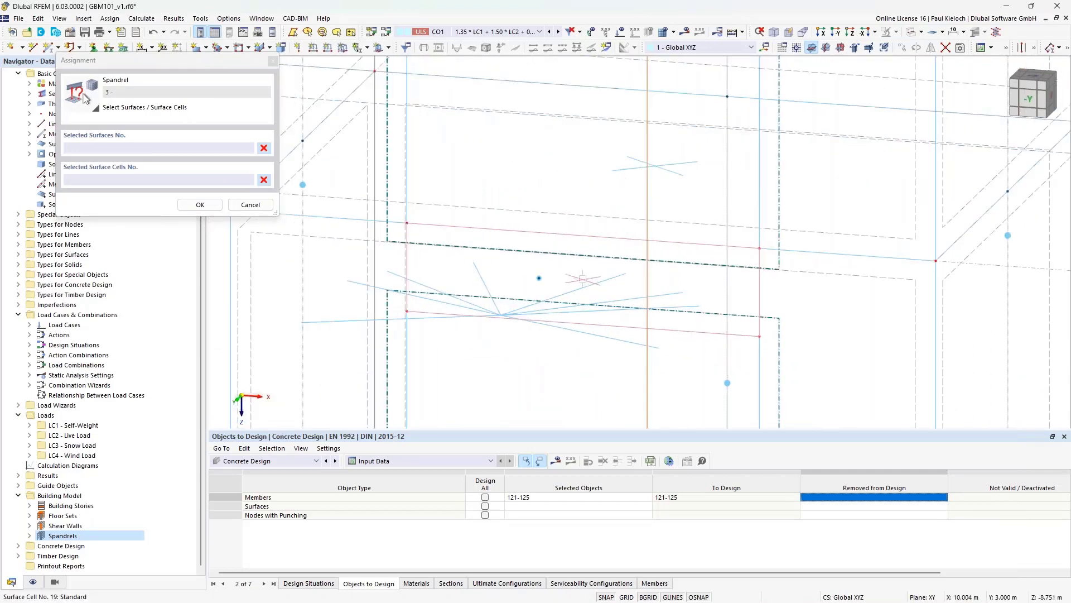
pyautogui.click(583, 278)
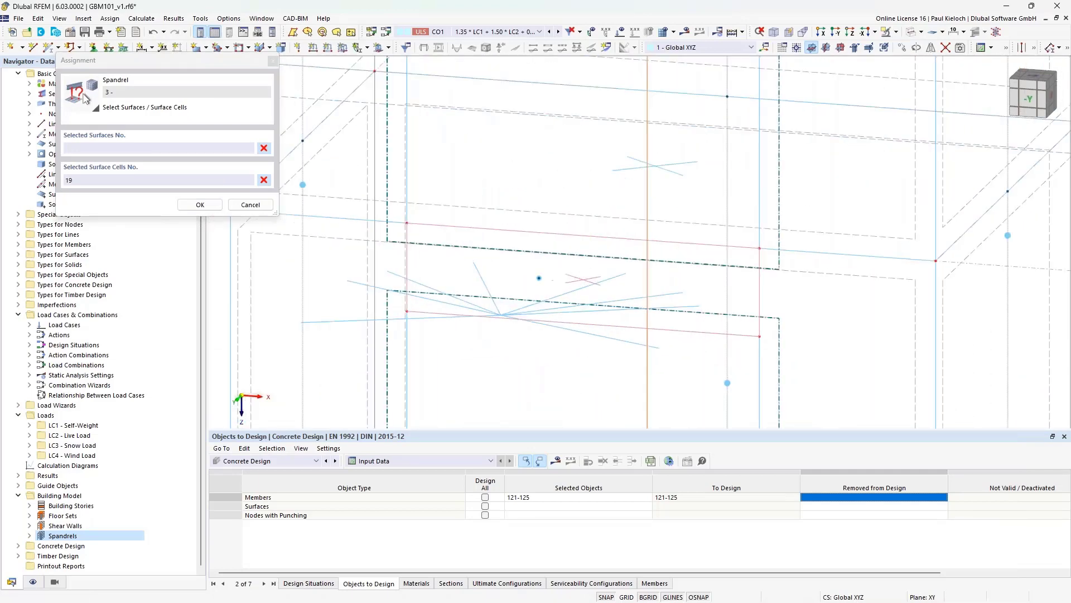
pyautogui.click(199, 205)
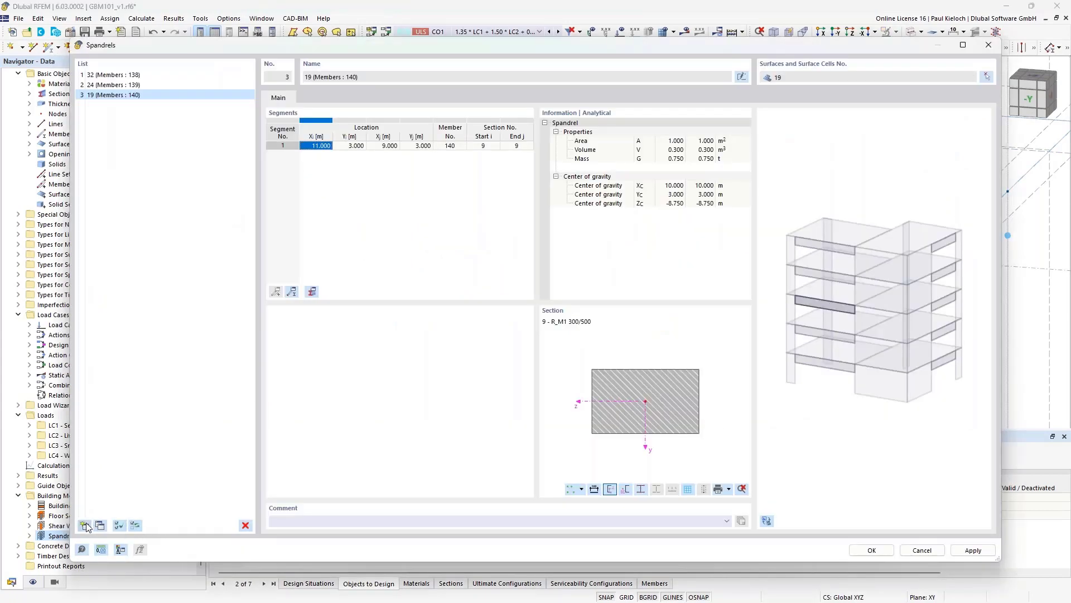
pyautogui.click(85, 525)
pyautogui.click(986, 76)
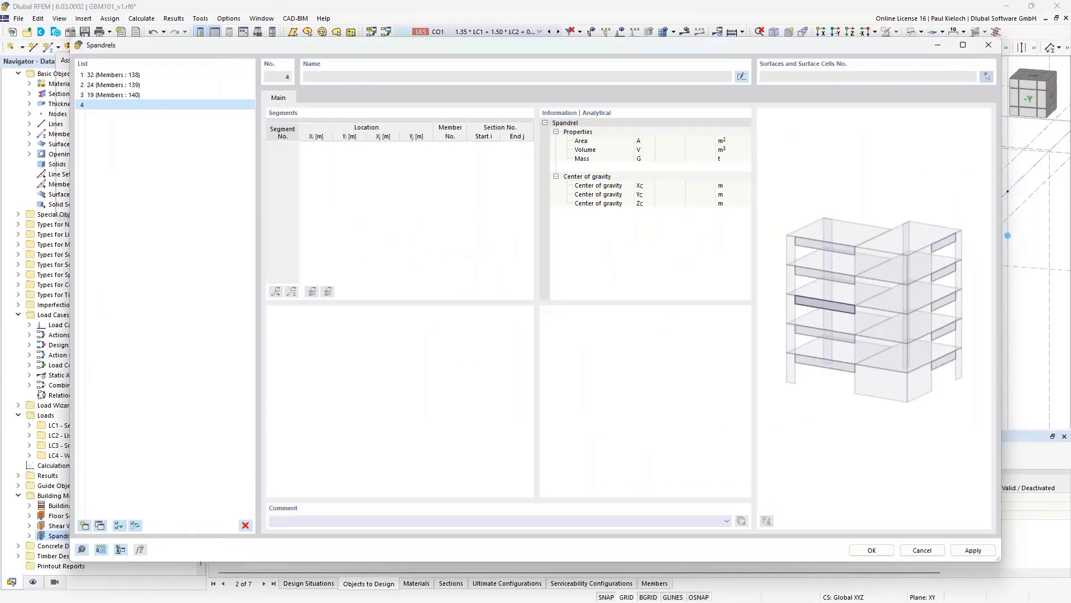
pyautogui.scroll(5, 580, 227)
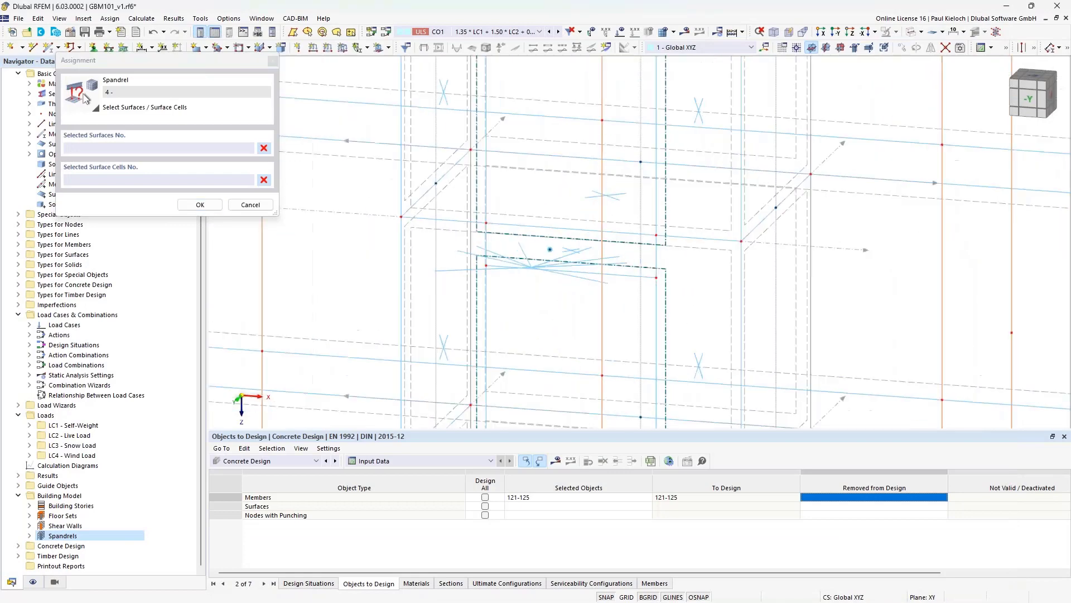
pyautogui.click(579, 213)
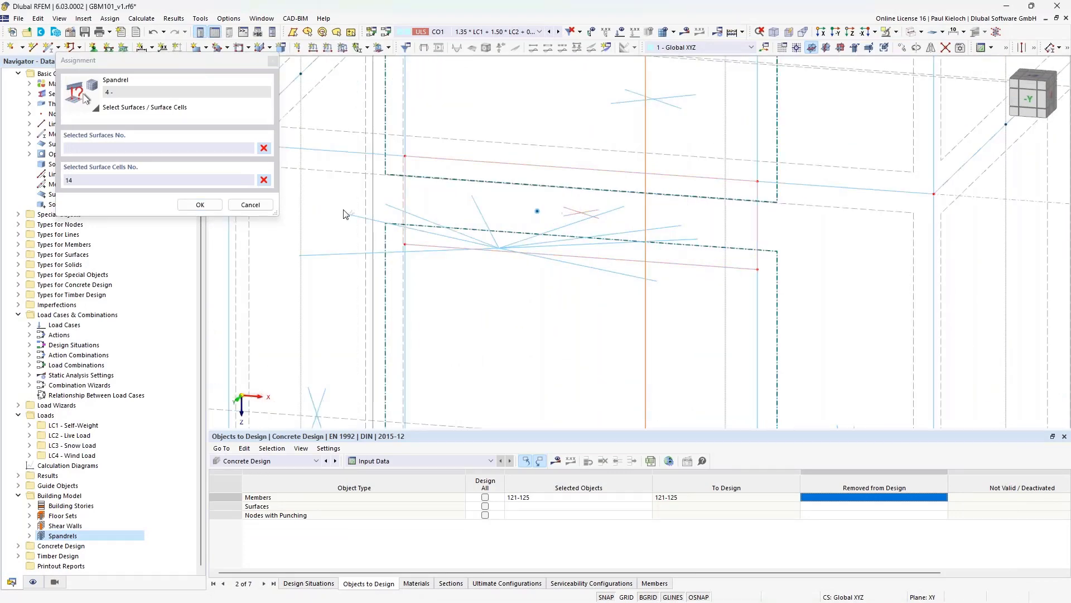
pyautogui.click(199, 205)
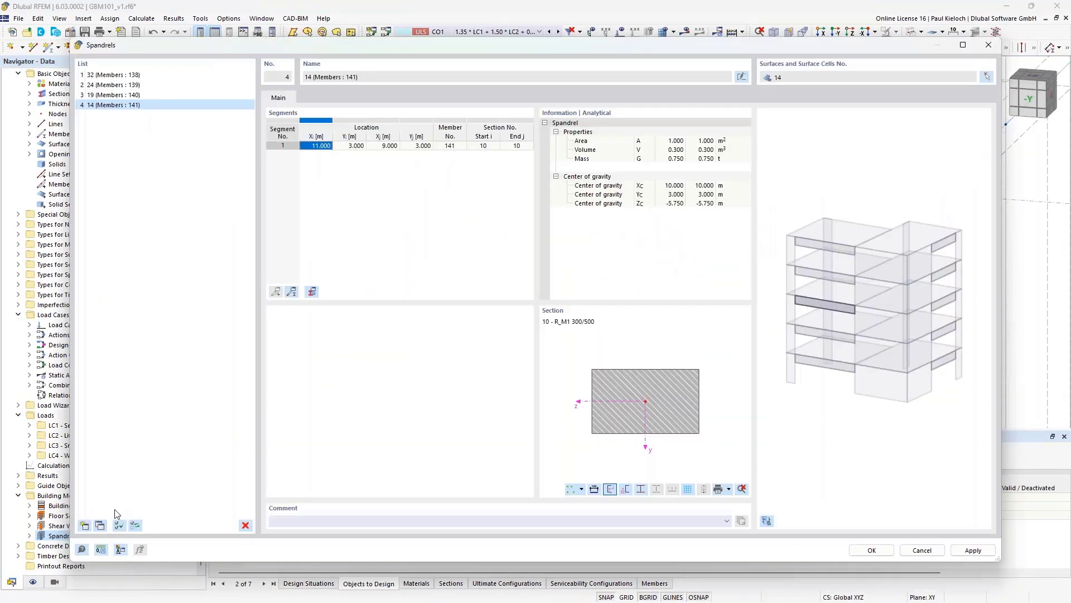
# - Add spandrel 5 on surface cell 9 and save the spandrel list
pyautogui.click(85, 526)
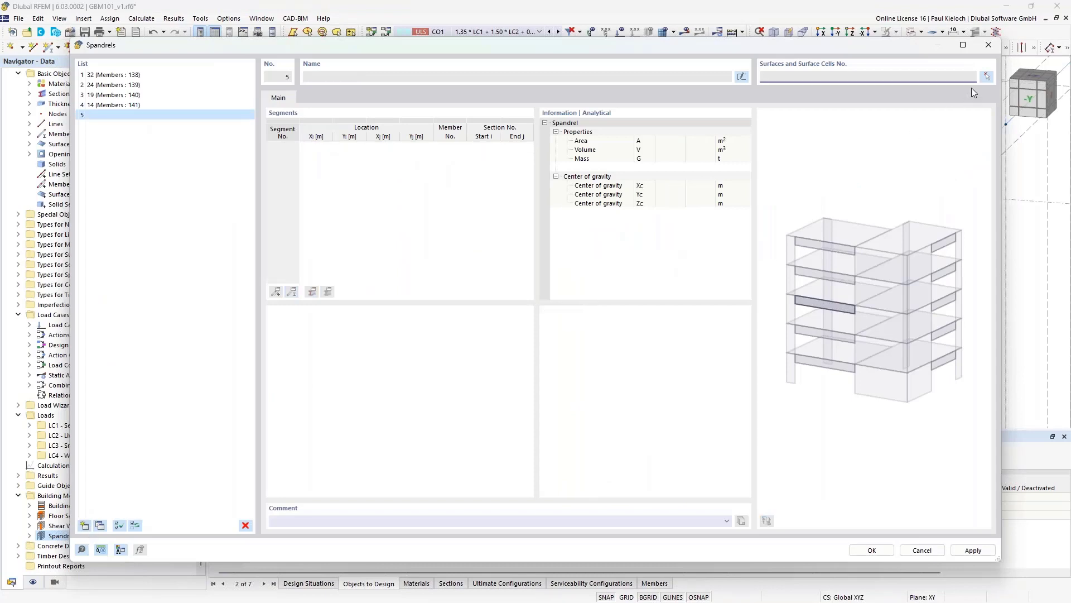
pyautogui.click(987, 77)
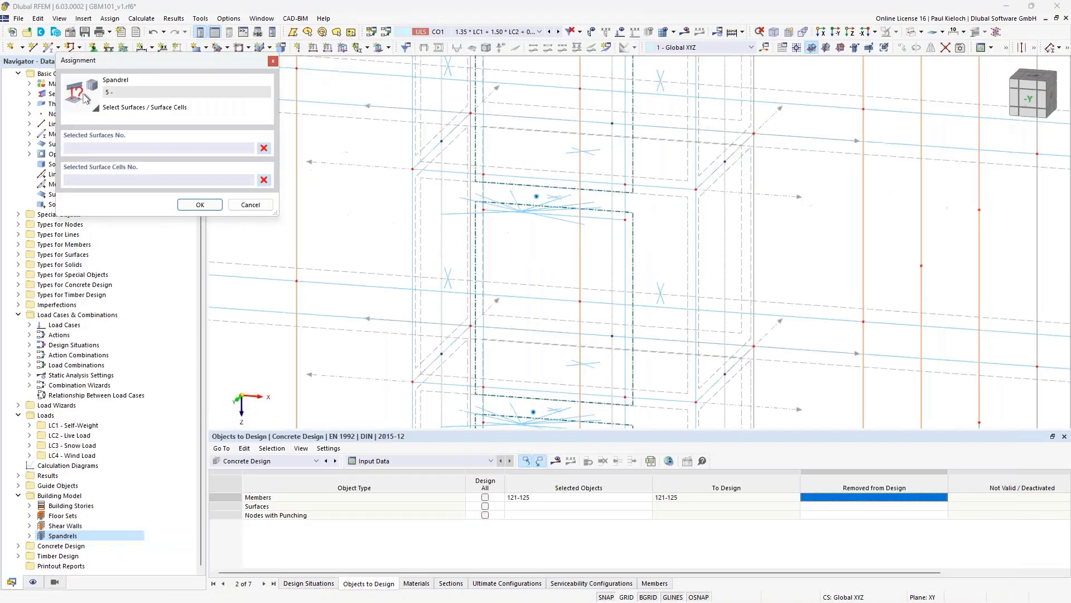
pyautogui.scroll(5, 556, 171)
pyautogui.click(484, 188)
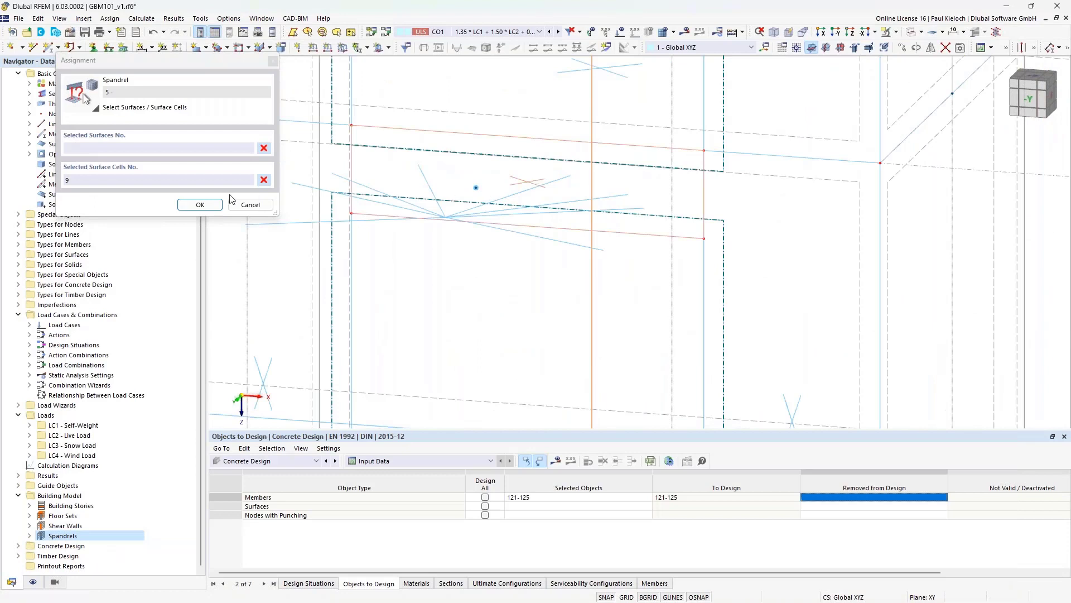
pyautogui.click(207, 206)
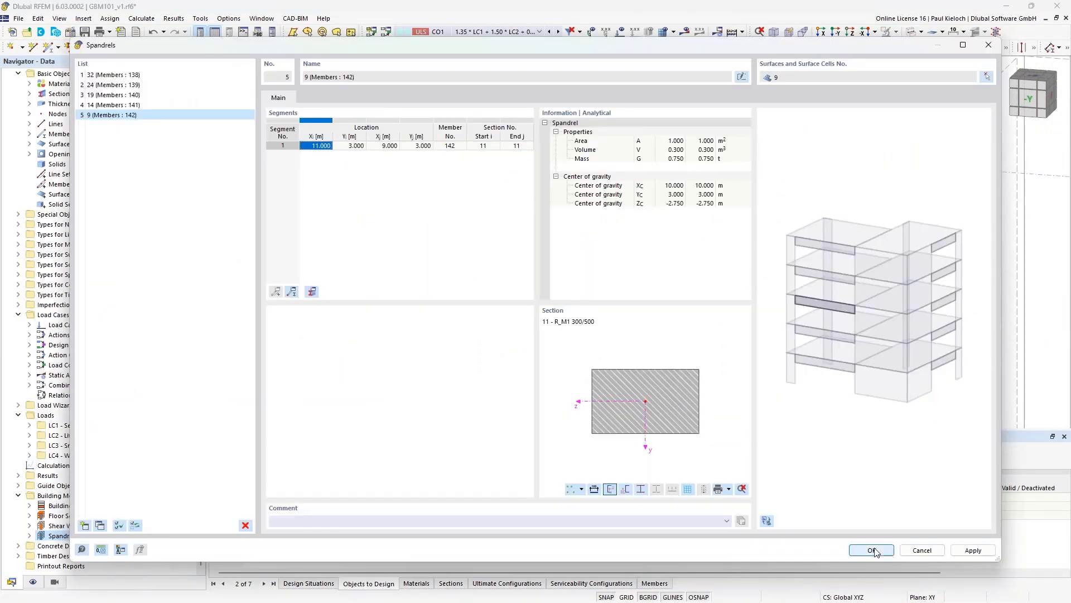
pyautogui.press('Return')
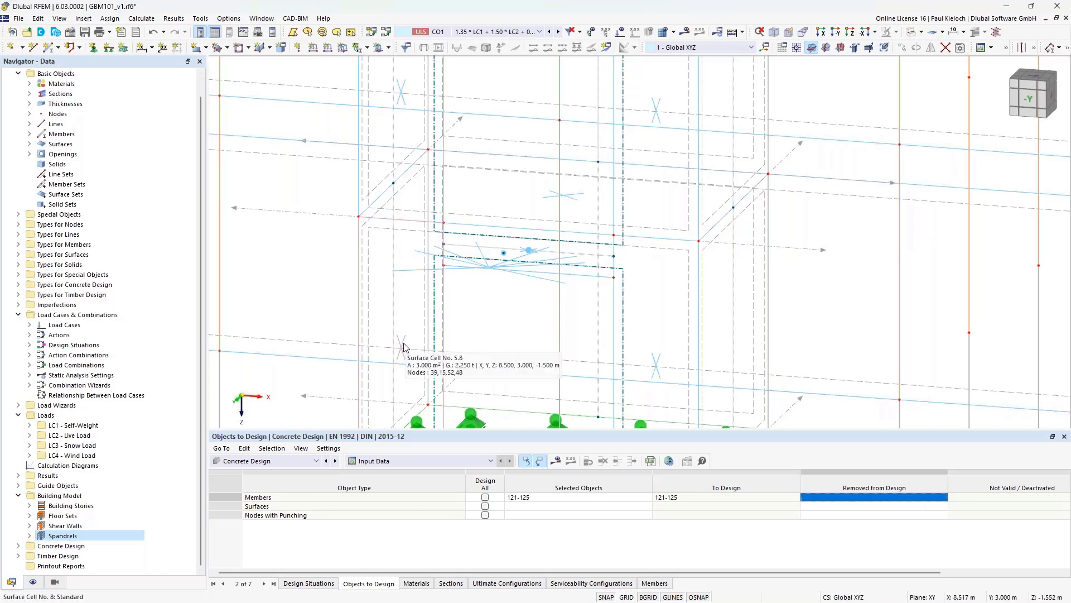
pyautogui.scroll(-3, 405, 347)
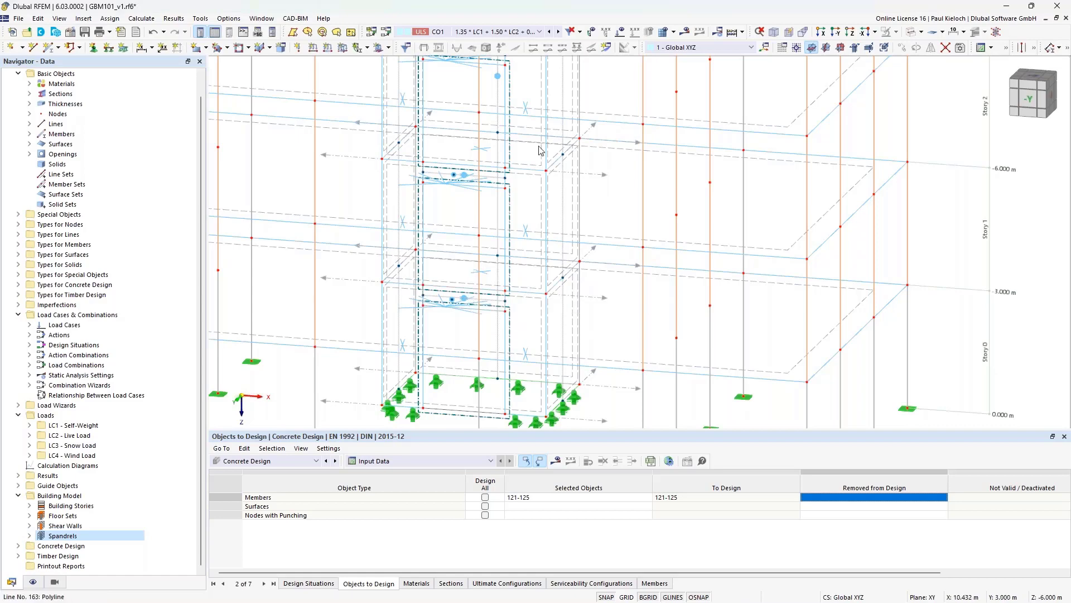
pyautogui.moveTo(619, 178); pyautogui.dragTo(642, 243, button='middle')
pyautogui.moveTo(633, 171); pyautogui.dragTo(638, 247, button='middle')
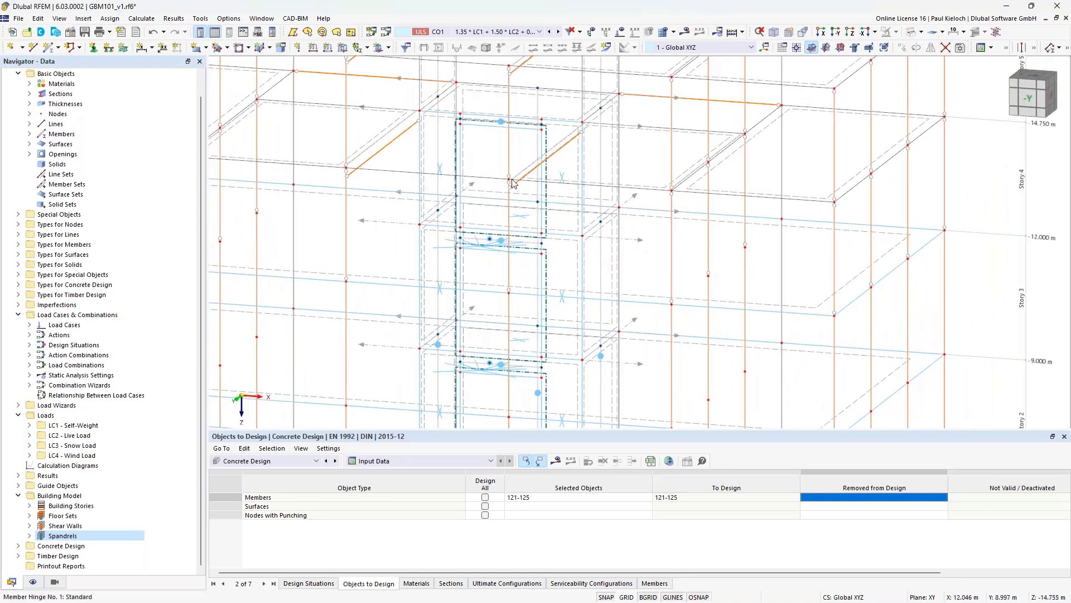
pyautogui.scroll(5, 469, 160)
pyautogui.scroll(3, 456, 123)
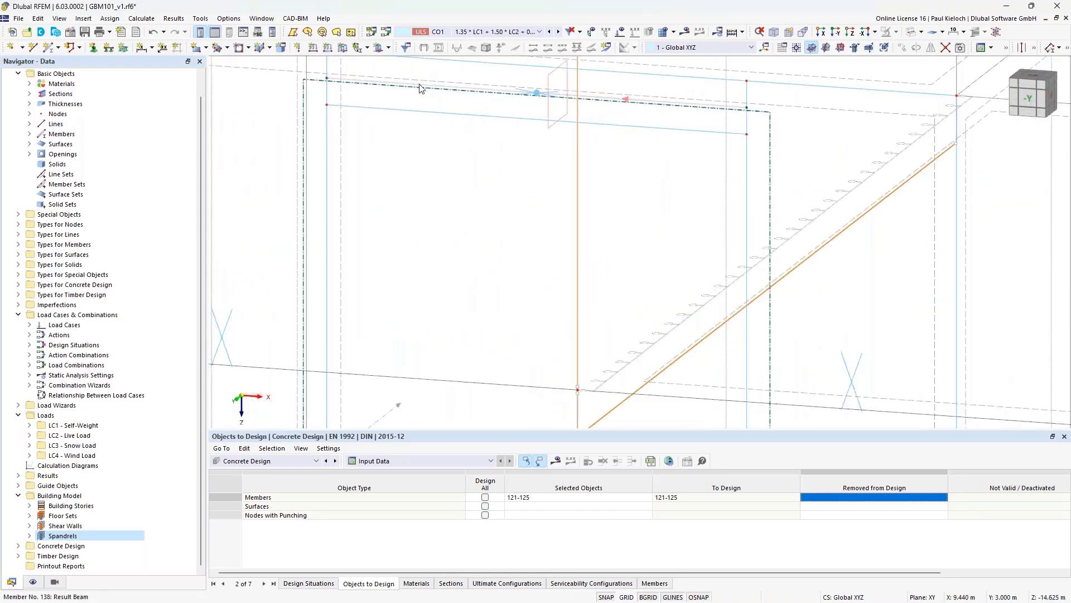
# - Enable design properties on beam 138 and change stirrup spacing from 0.300 to 0.150 m
pyautogui.doubleClick(421, 88)
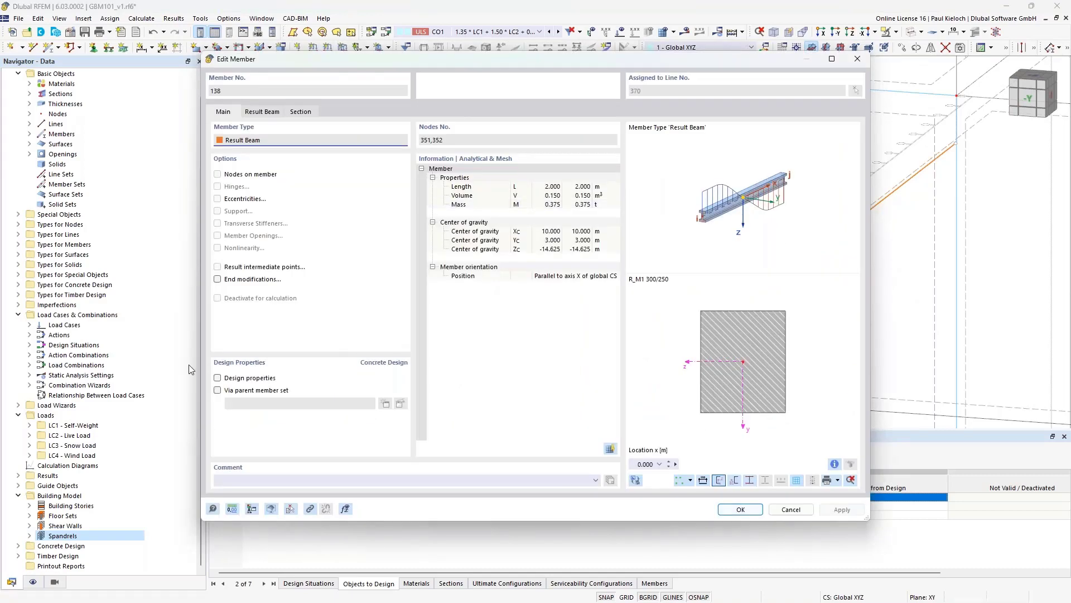
pyautogui.click(218, 379)
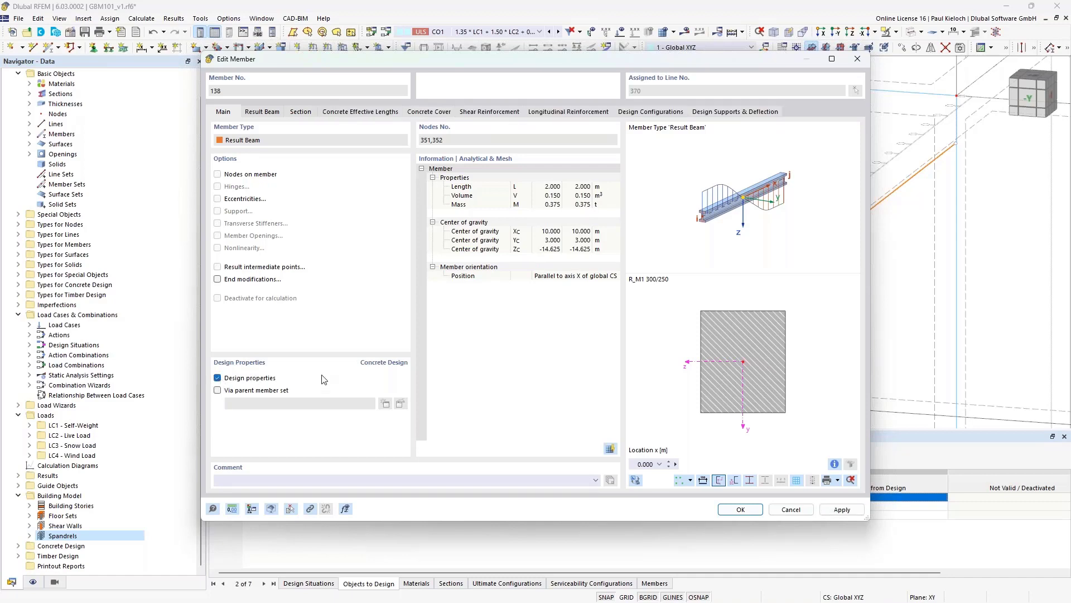
pyautogui.click(483, 112)
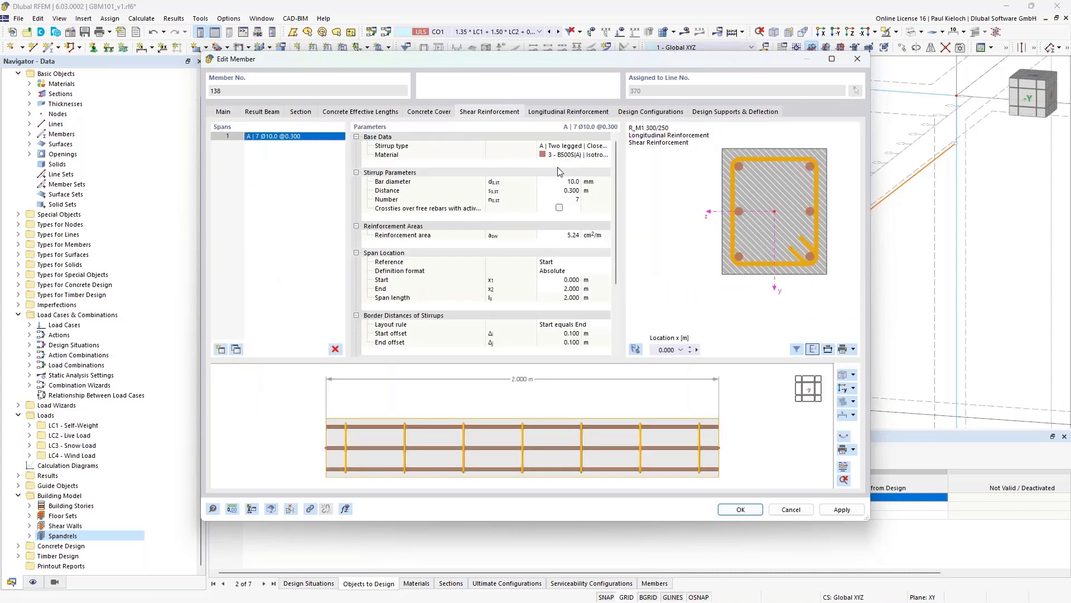
pyautogui.click(561, 191)
pyautogui.press('BackSpace')
pyautogui.click(603, 192)
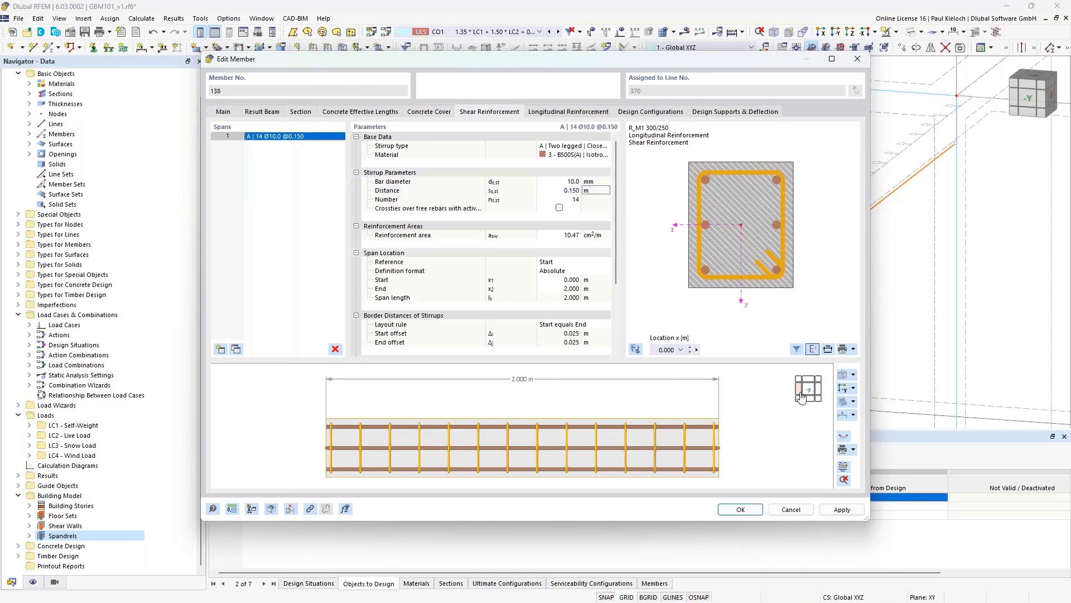
pyautogui.click(844, 390)
pyautogui.scroll(-2, 665, 435)
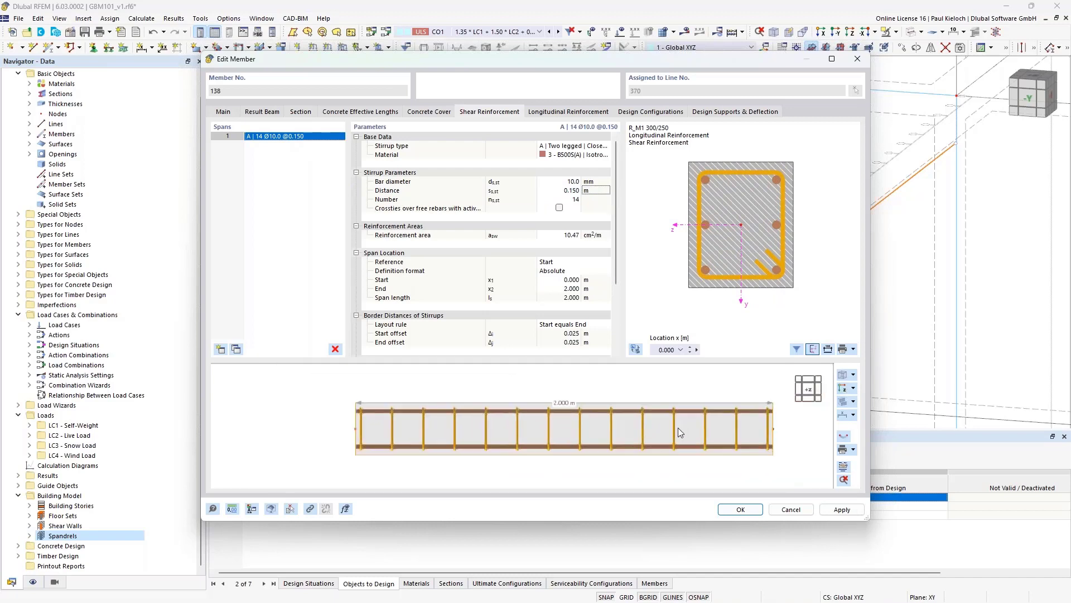
pyautogui.click(842, 389)
pyautogui.scroll(-2, 690, 424)
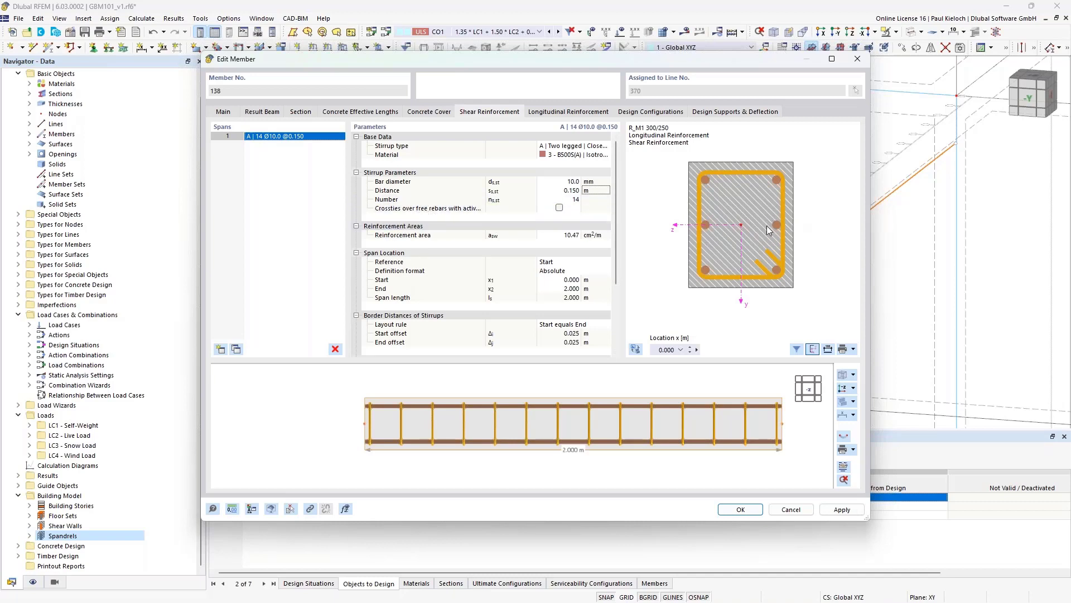
# - Set beam 138's longitudinal bars to C | Uniformly surrounding, 8 bars of 12 mm, and apply
pyautogui.click(603, 112)
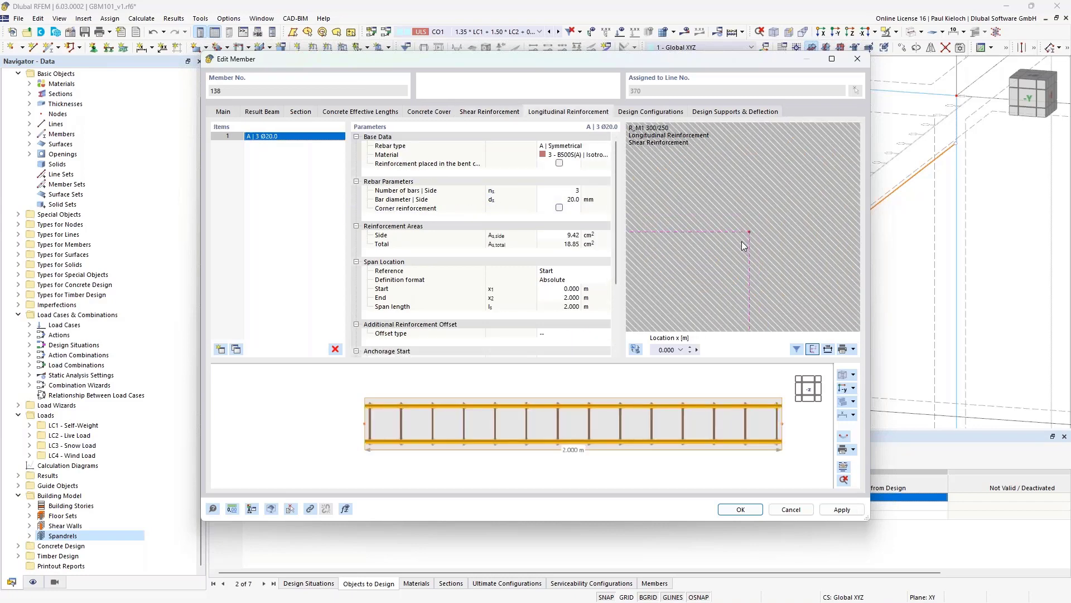
pyautogui.click(575, 146)
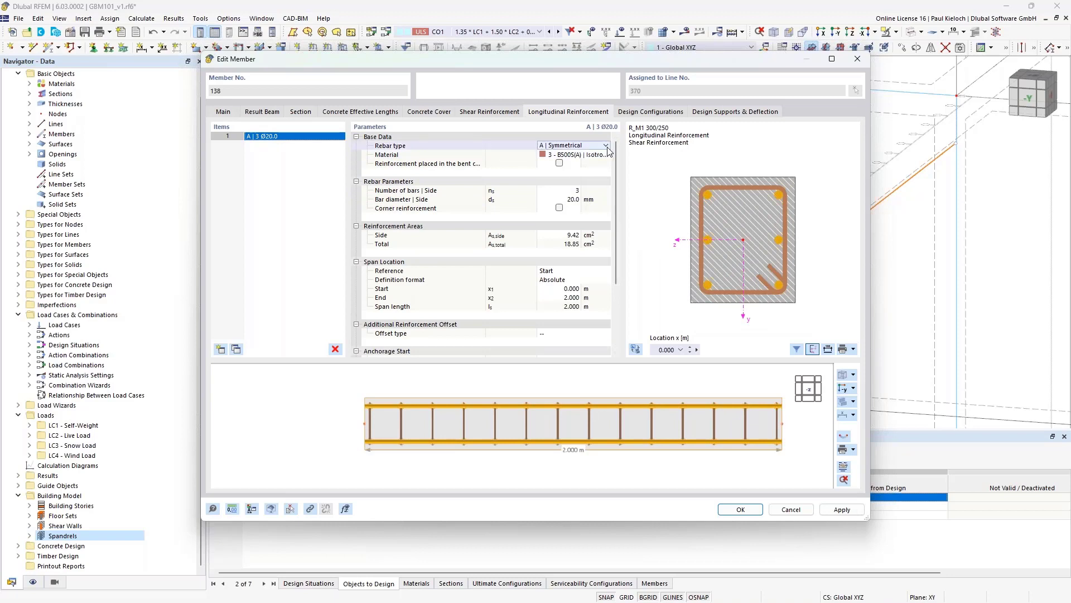
pyautogui.click(581, 146)
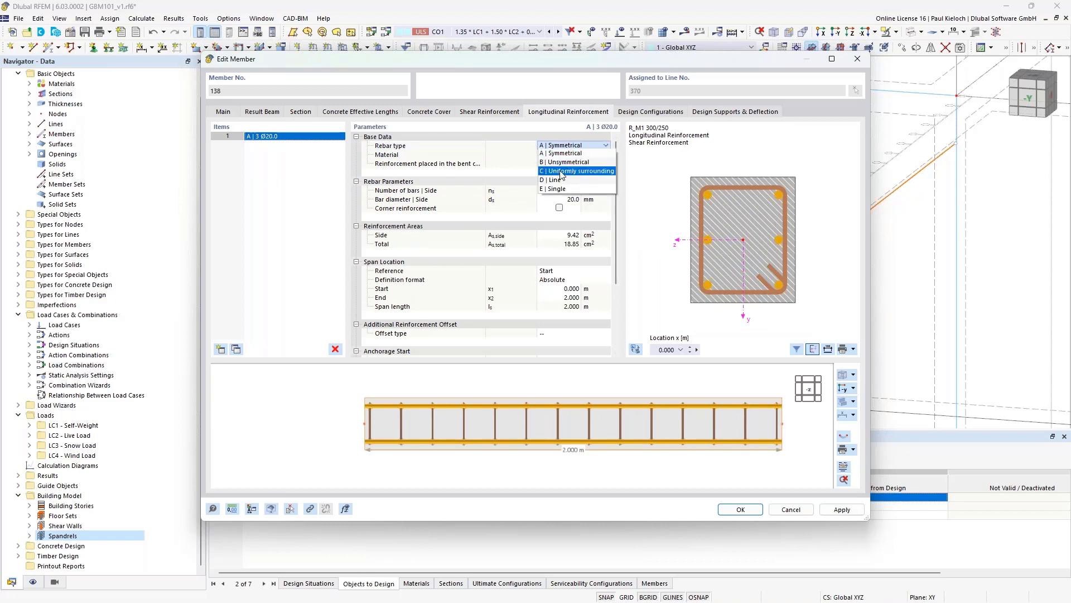
pyautogui.click(577, 170)
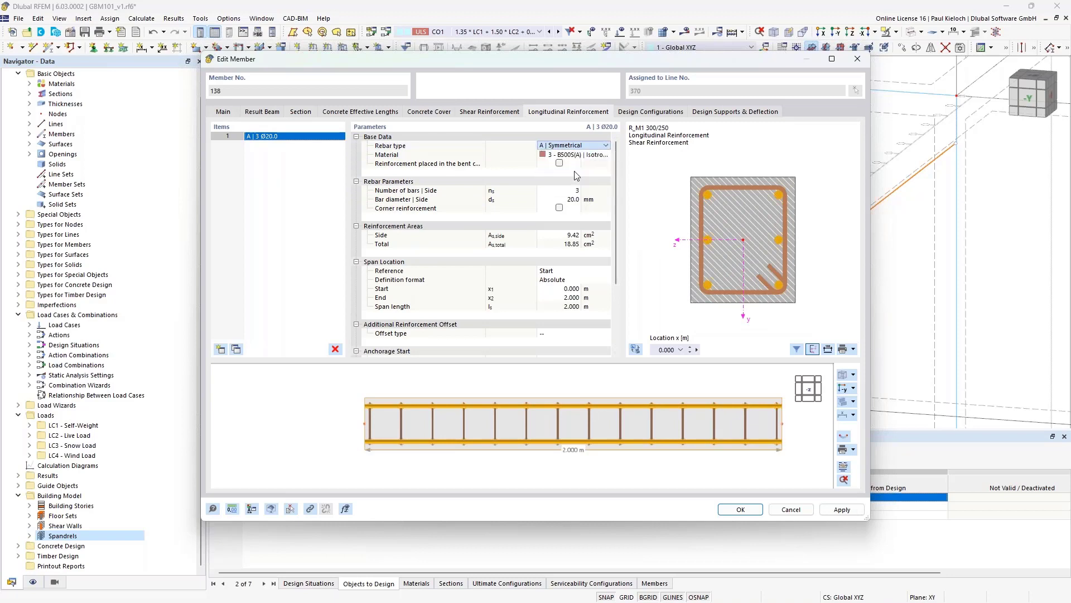
pyautogui.click(561, 192)
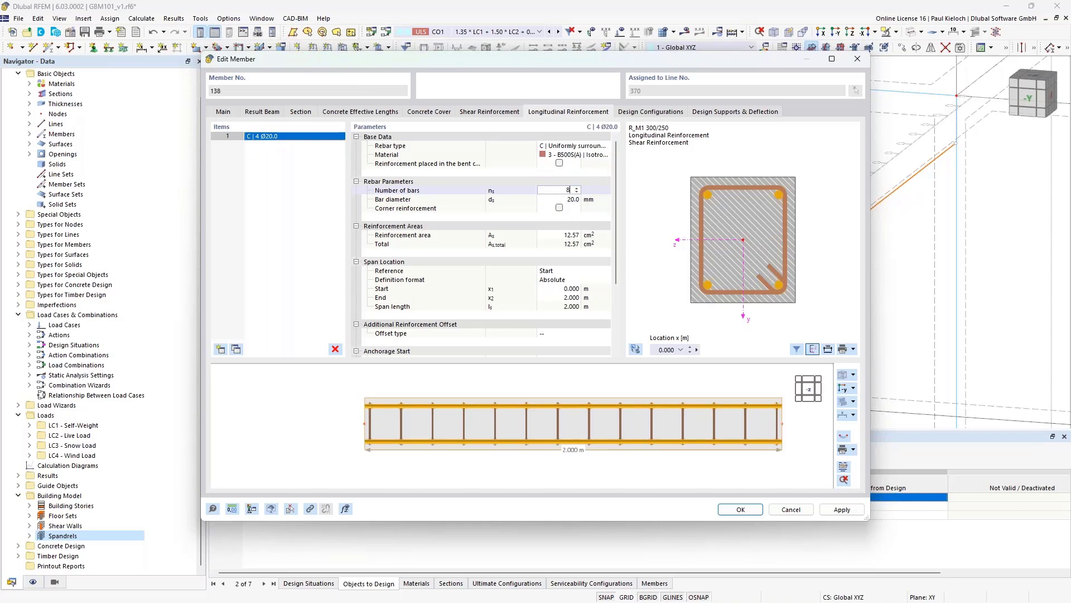
pyautogui.click(563, 199)
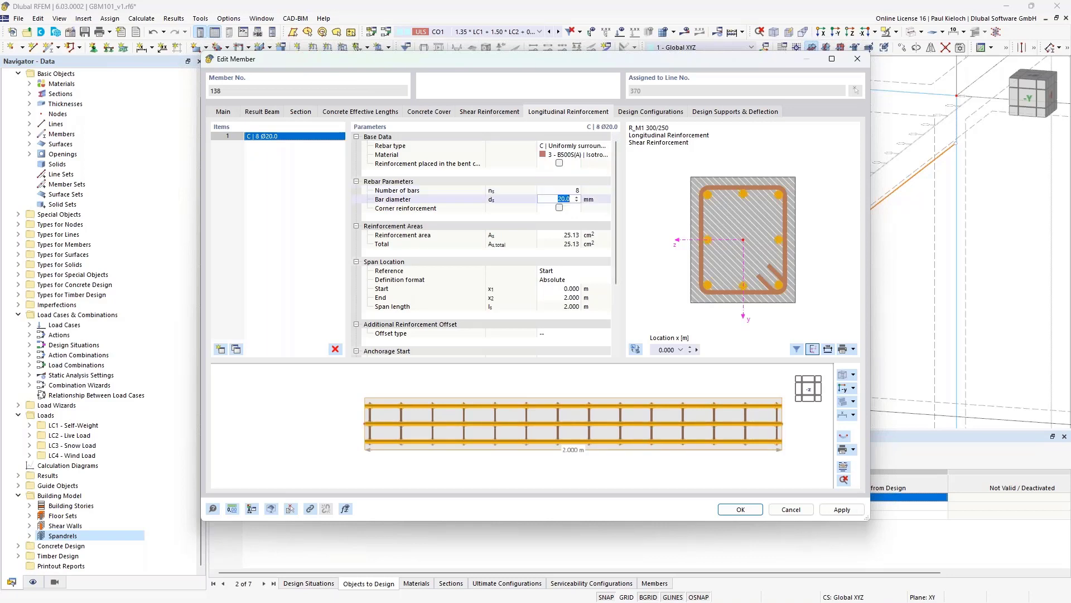
pyautogui.write('12')
pyautogui.click(605, 201)
pyautogui.click(838, 509)
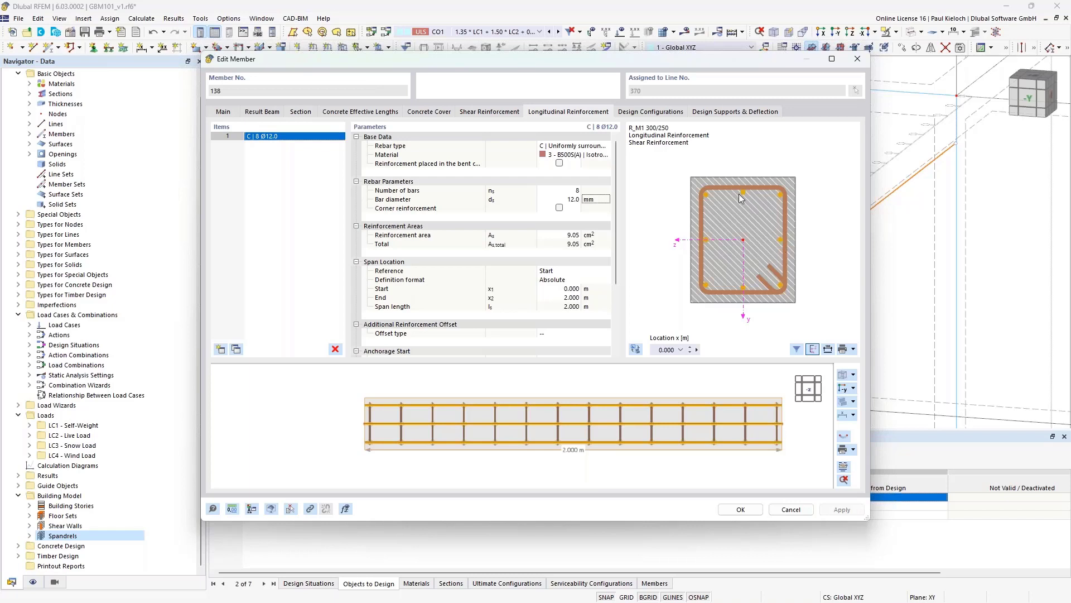
pyautogui.click(508, 115)
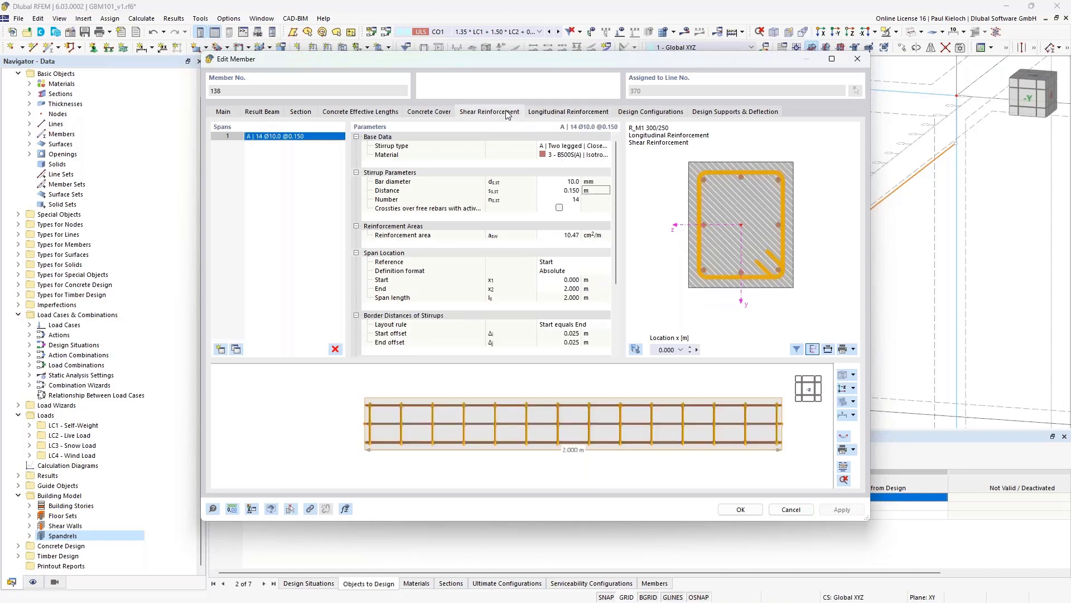
# - Try crossties on beam 138's stirrups, turn them off again, and confirm the member
pyautogui.click(559, 208)
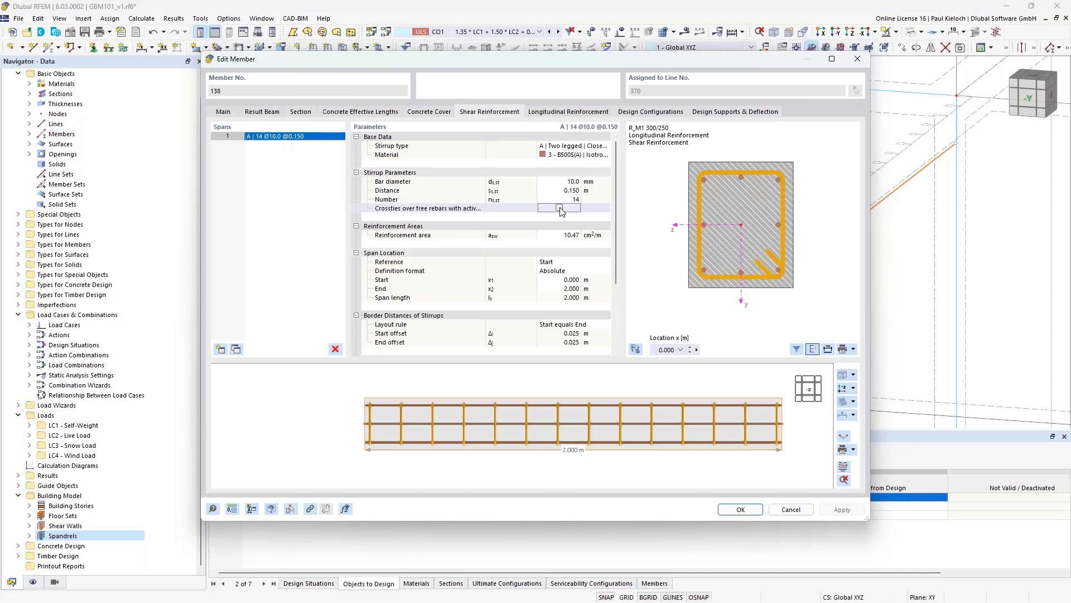
pyautogui.click(559, 208)
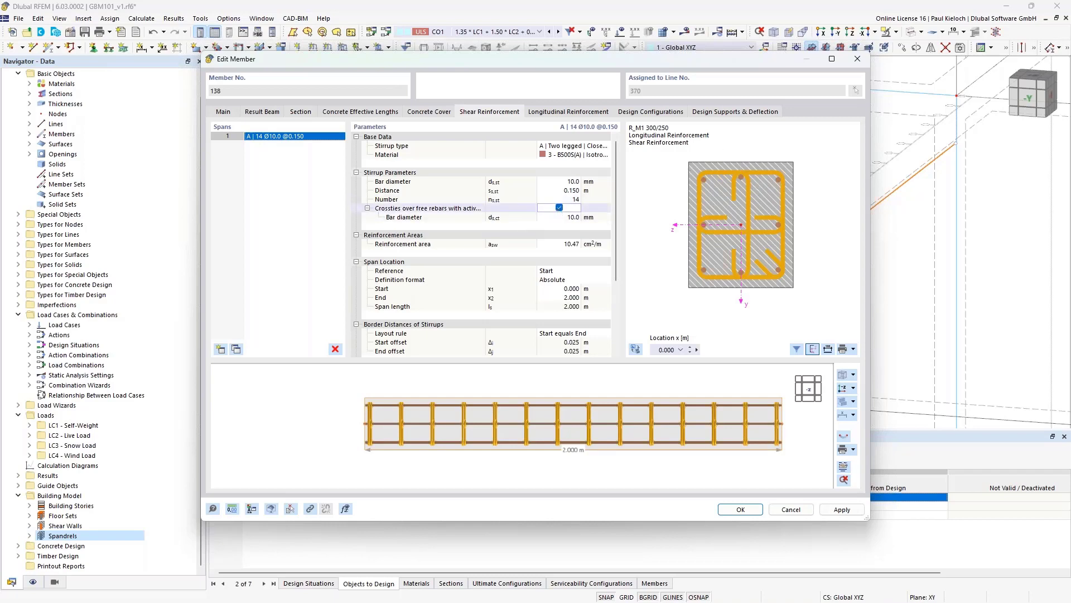
pyautogui.click(741, 178)
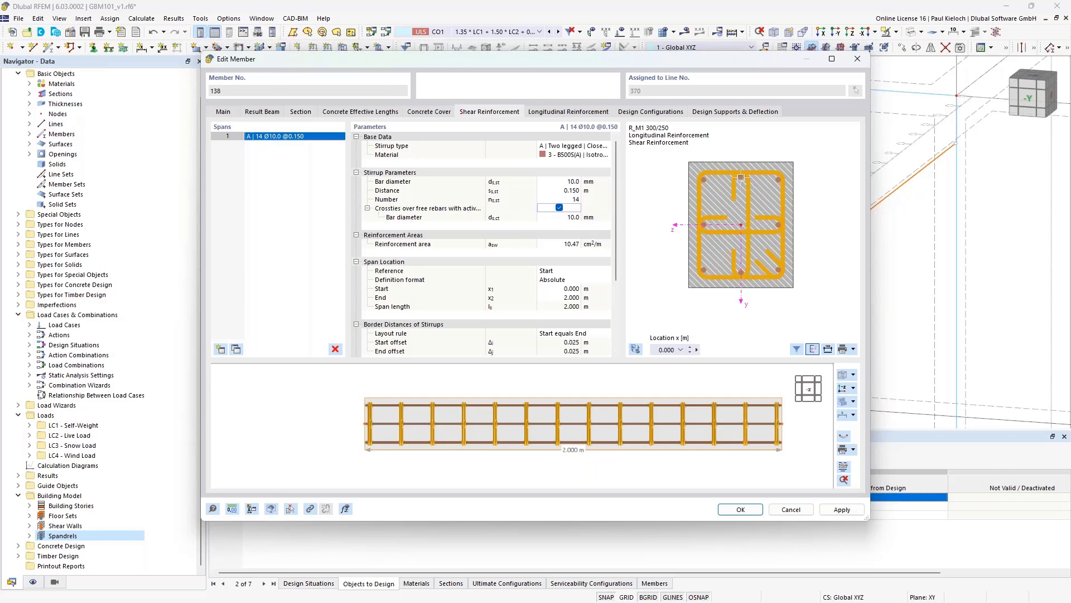
pyautogui.click(736, 181)
pyautogui.click(725, 228)
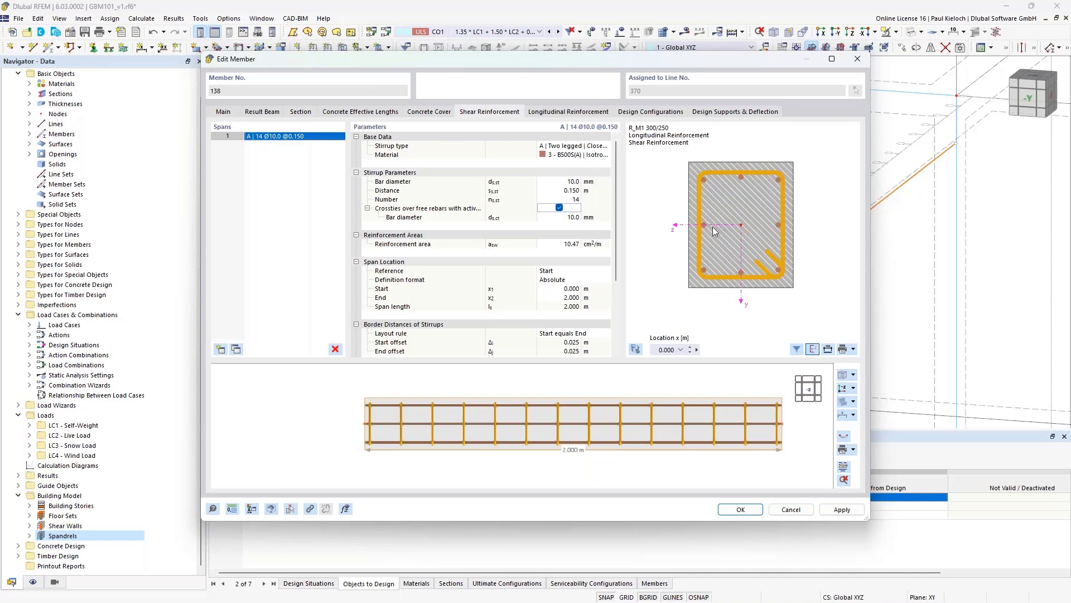
pyautogui.click(741, 177)
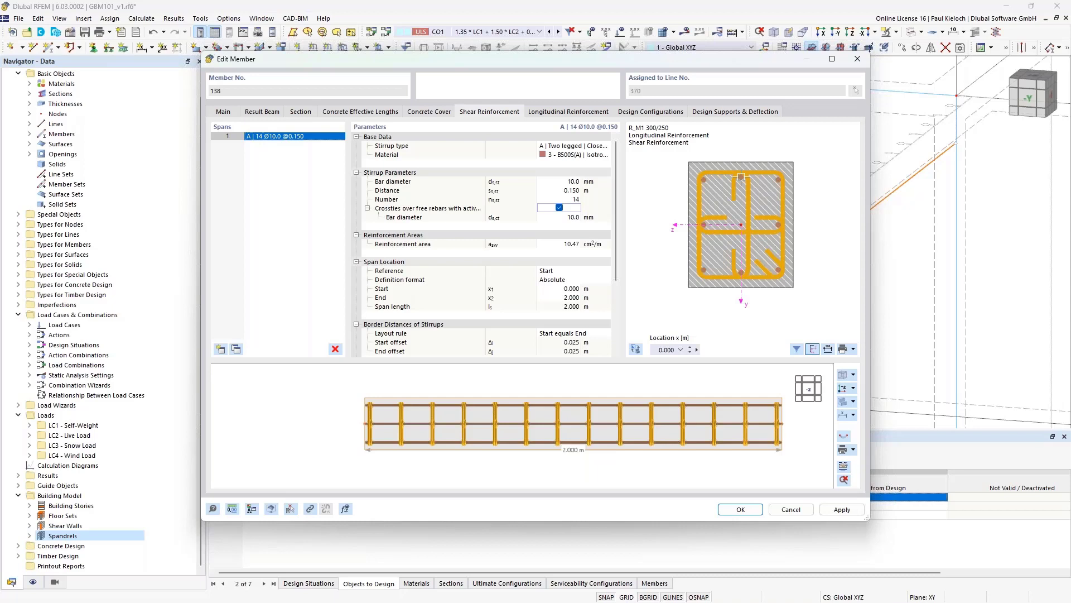
pyautogui.click(559, 207)
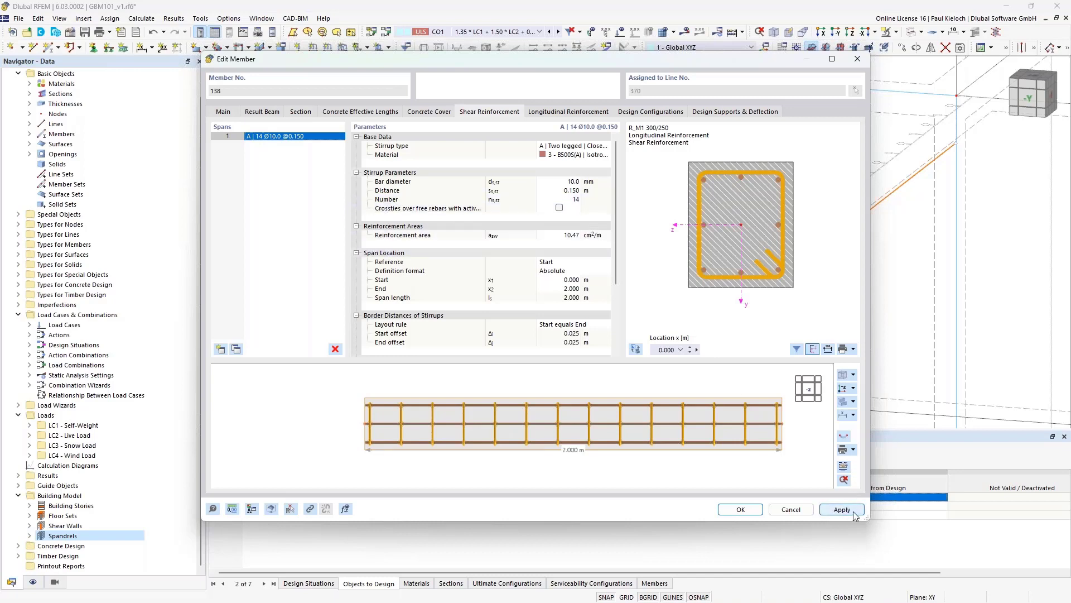
pyautogui.click(741, 509)
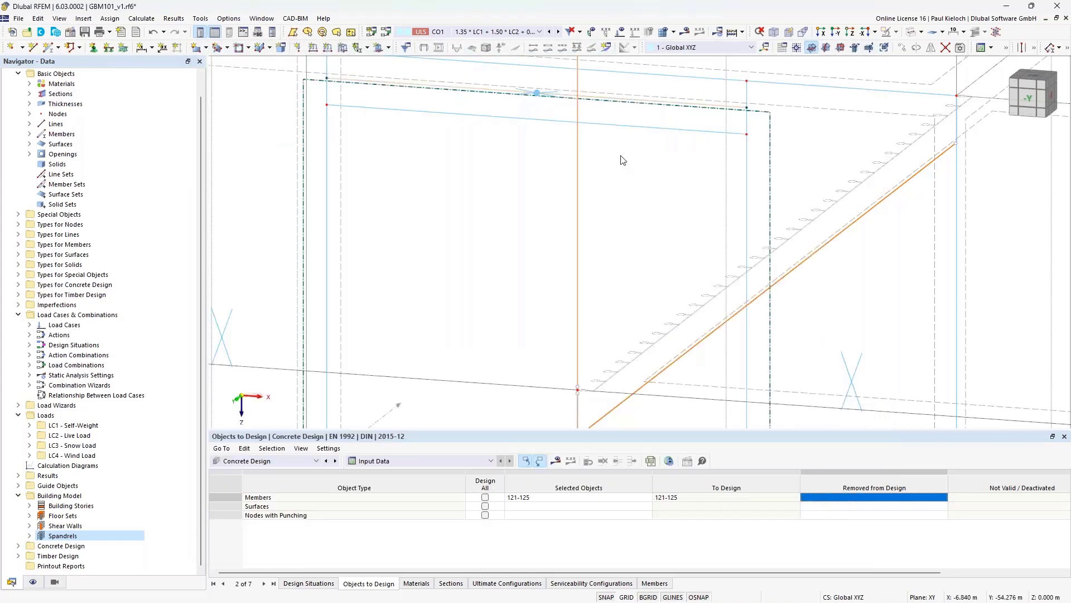
# - Enable design properties on result beams 139–142 and copy them from member 138
pyautogui.scroll(-5, 620, 160)
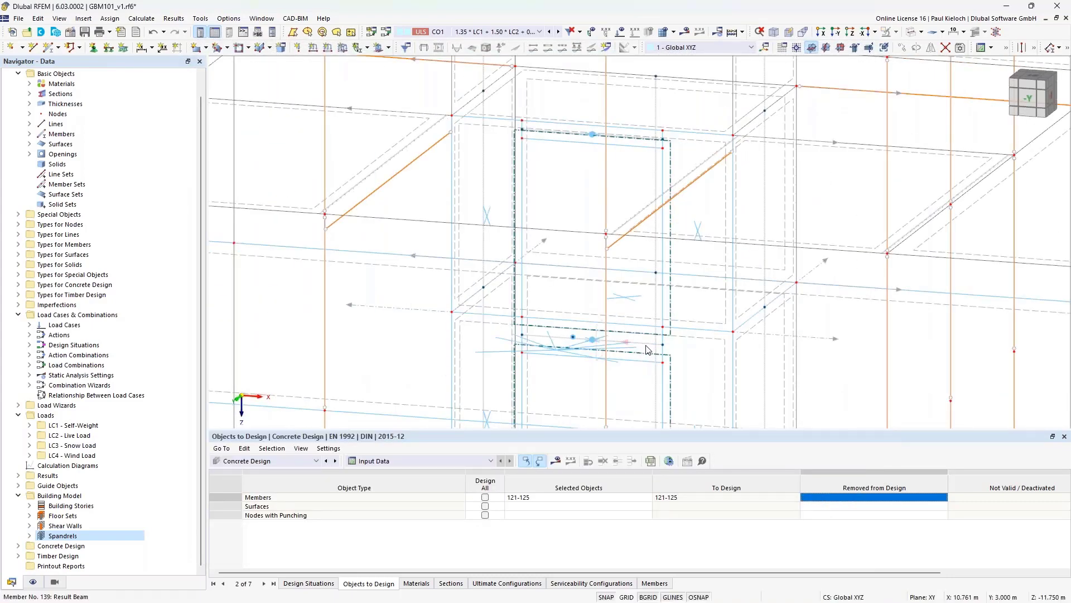
pyautogui.scroll(-5, 648, 352)
pyautogui.scroll(3, 615, 254)
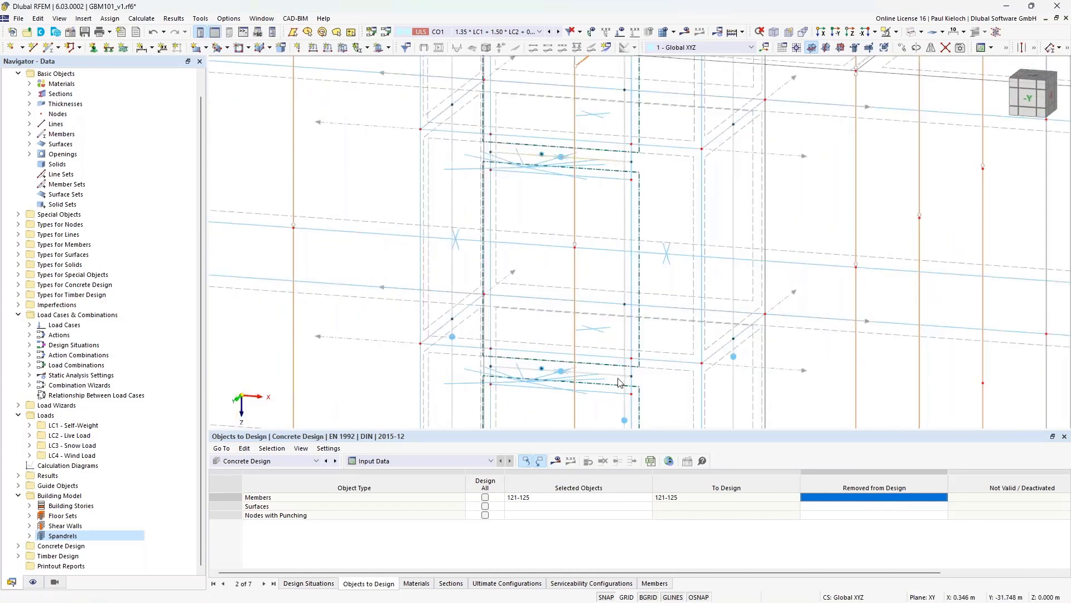
pyautogui.scroll(1, 614, 258)
pyautogui.scroll(-3, 614, 257)
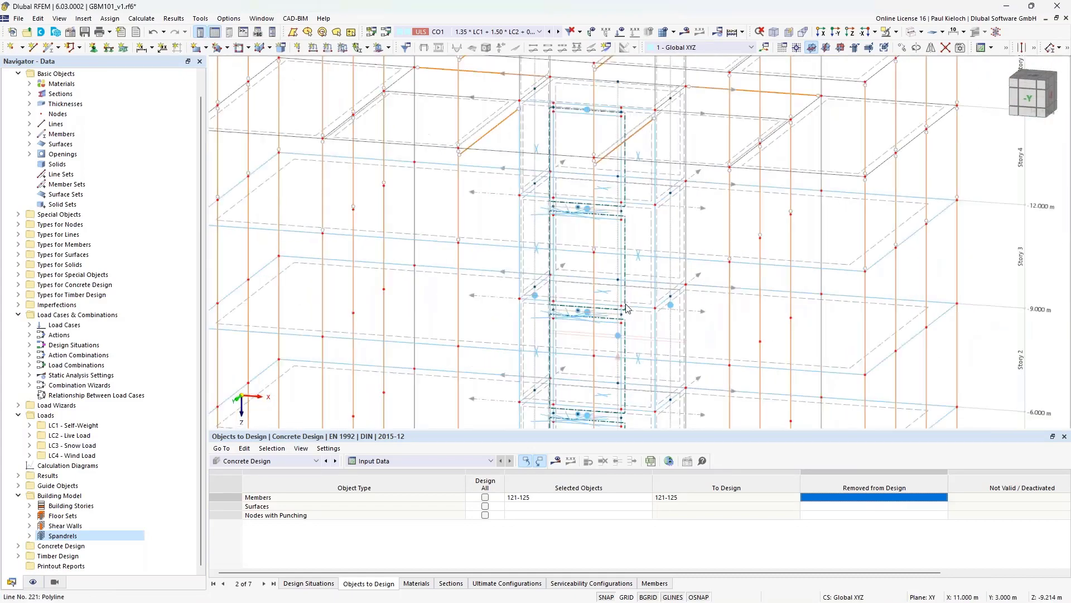
pyautogui.scroll(6, 658, 290)
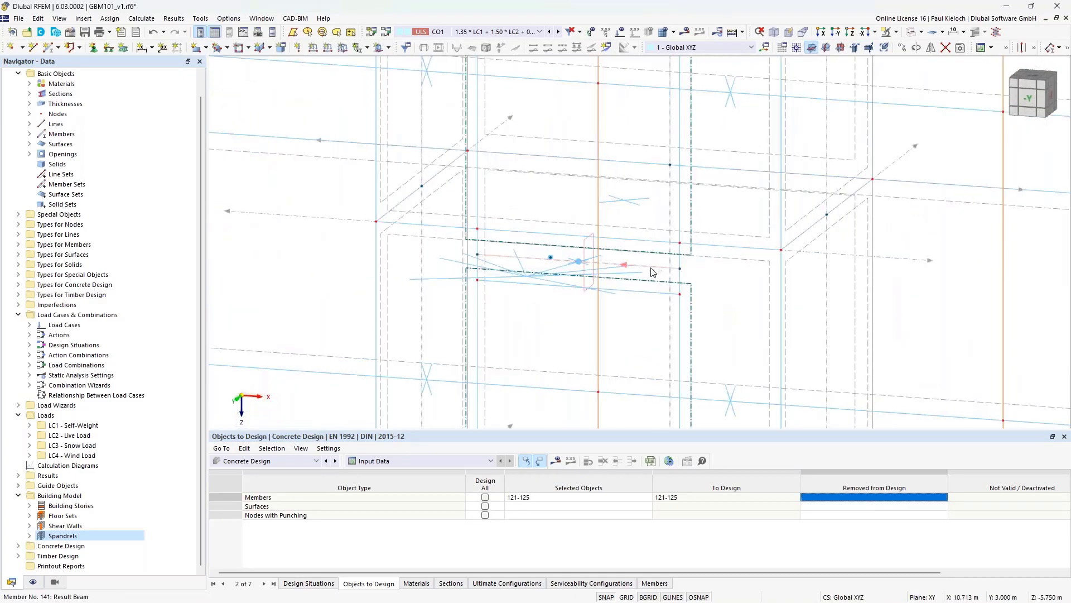
pyautogui.scroll(-3, 644, 234)
pyautogui.scroll(-2, 629, 230)
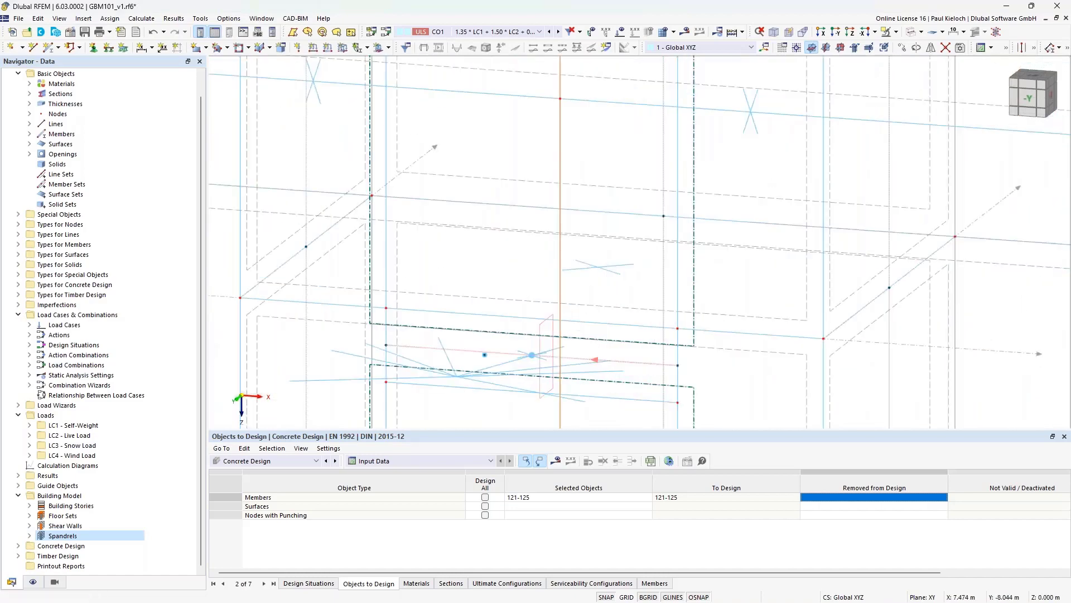
pyautogui.scroll(-3, 633, 262)
pyautogui.scroll(4, 640, 298)
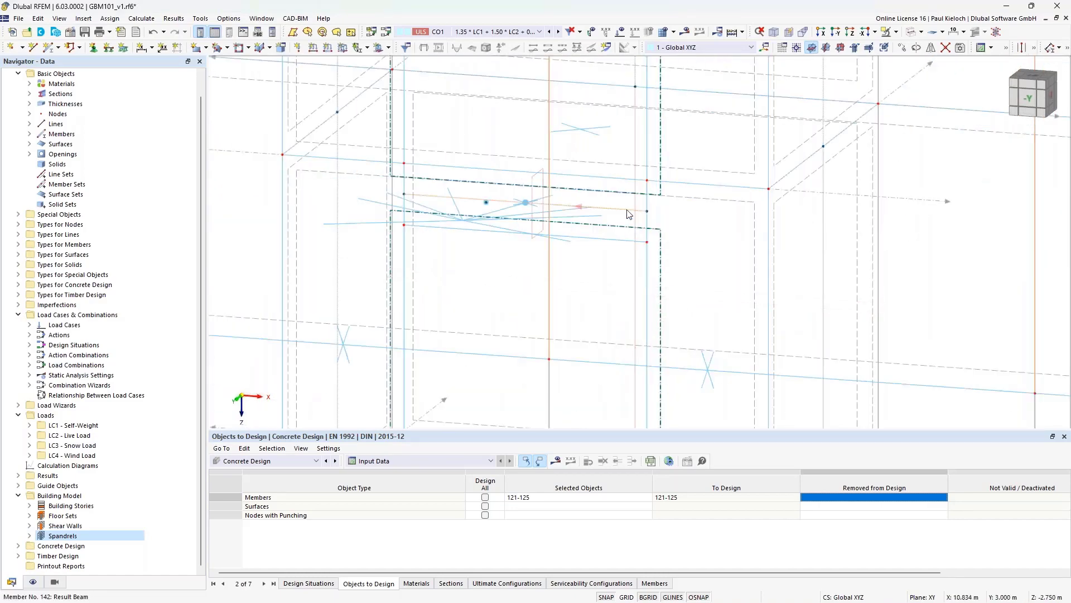
pyautogui.doubleClick(628, 214)
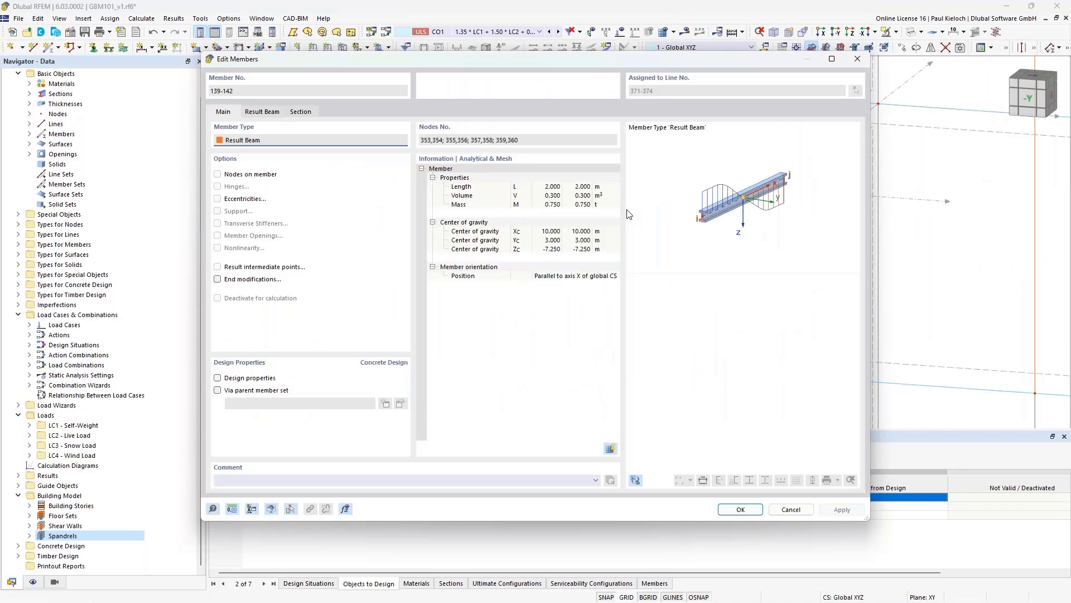
pyautogui.click(249, 379)
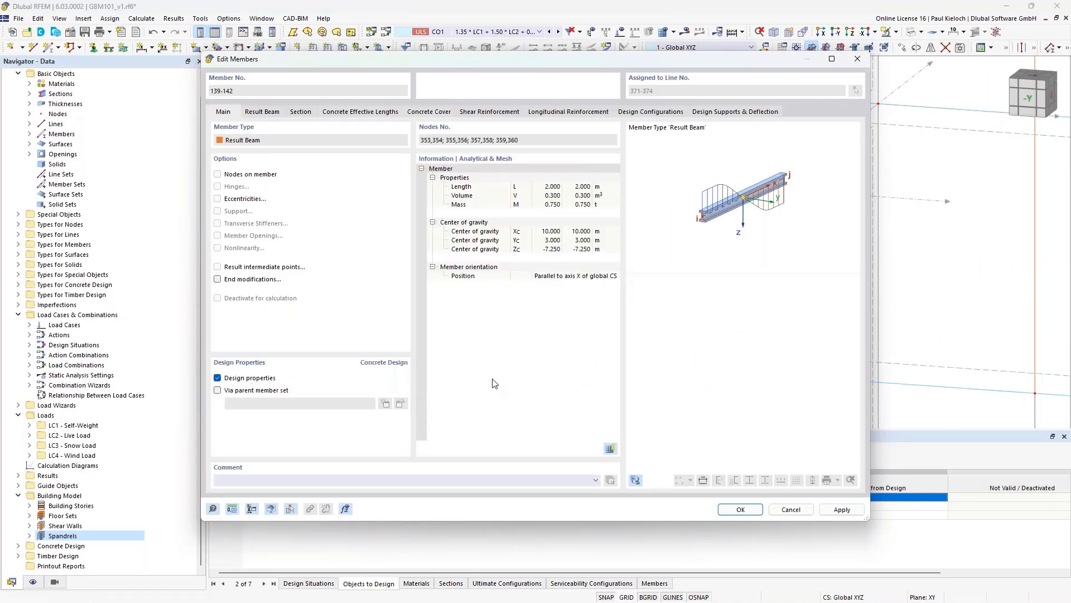
pyautogui.click(291, 509)
pyautogui.scroll(-5, 551, 334)
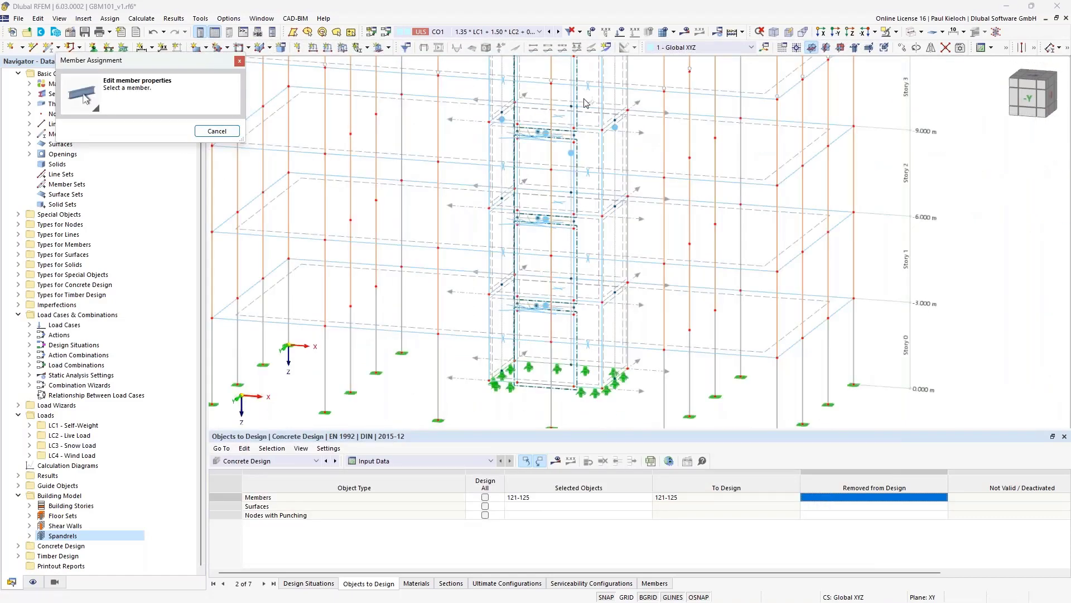
pyautogui.moveTo(586, 101); pyautogui.dragTo(588, 287, button='middle')
pyautogui.scroll(7, 578, 241)
pyautogui.scroll(-1, 588, 280)
pyautogui.scroll(-3, 591, 286)
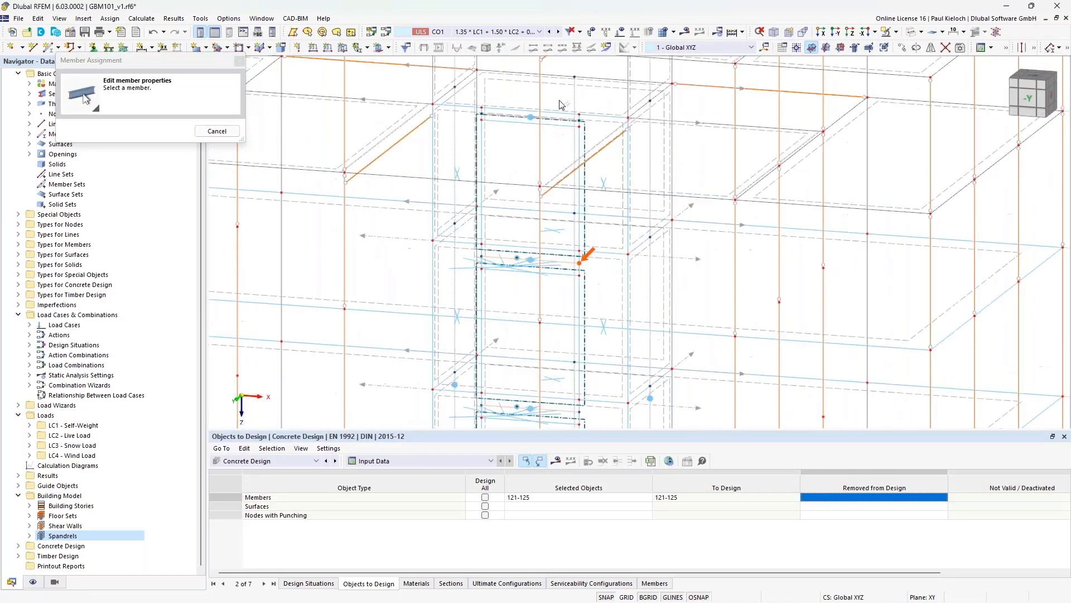
pyautogui.scroll(6, 562, 103)
pyautogui.click(582, 160)
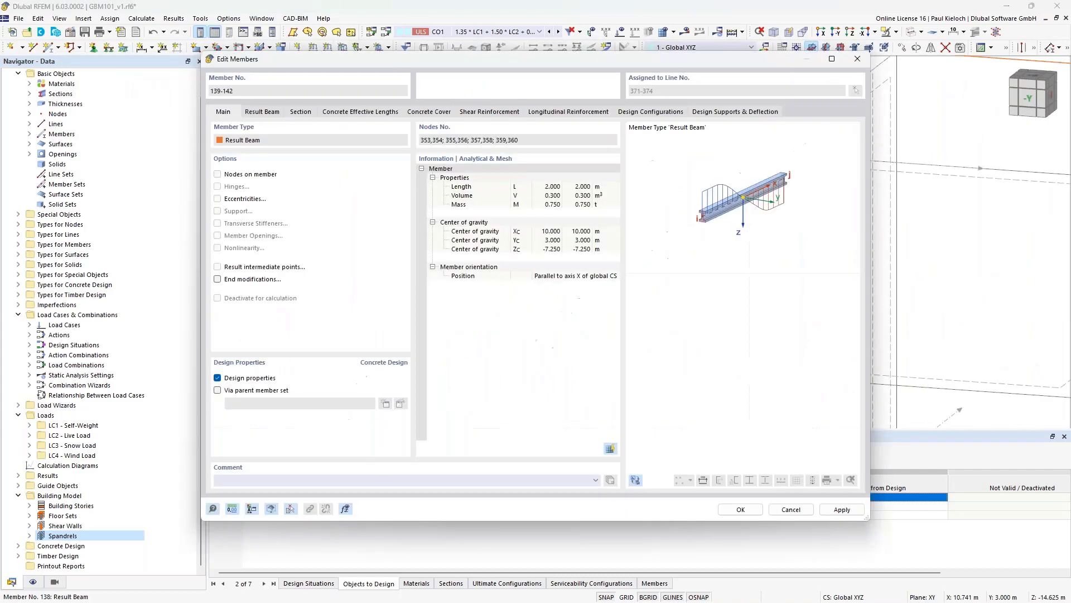
pyautogui.click(857, 511)
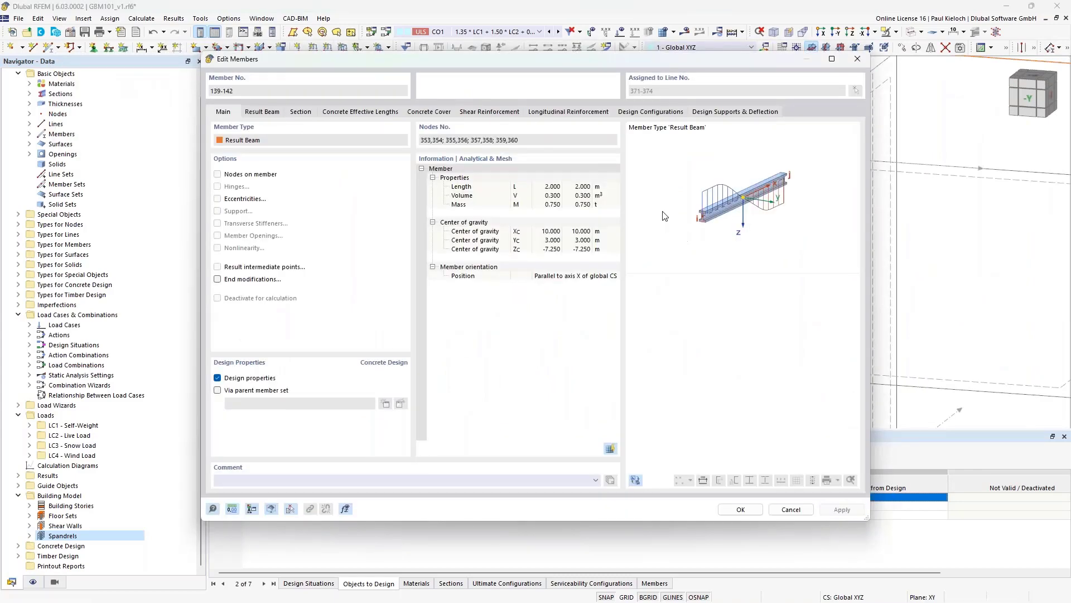
# - Change the longitudinal bar count to 10 and confirm the beams
pyautogui.click(490, 112)
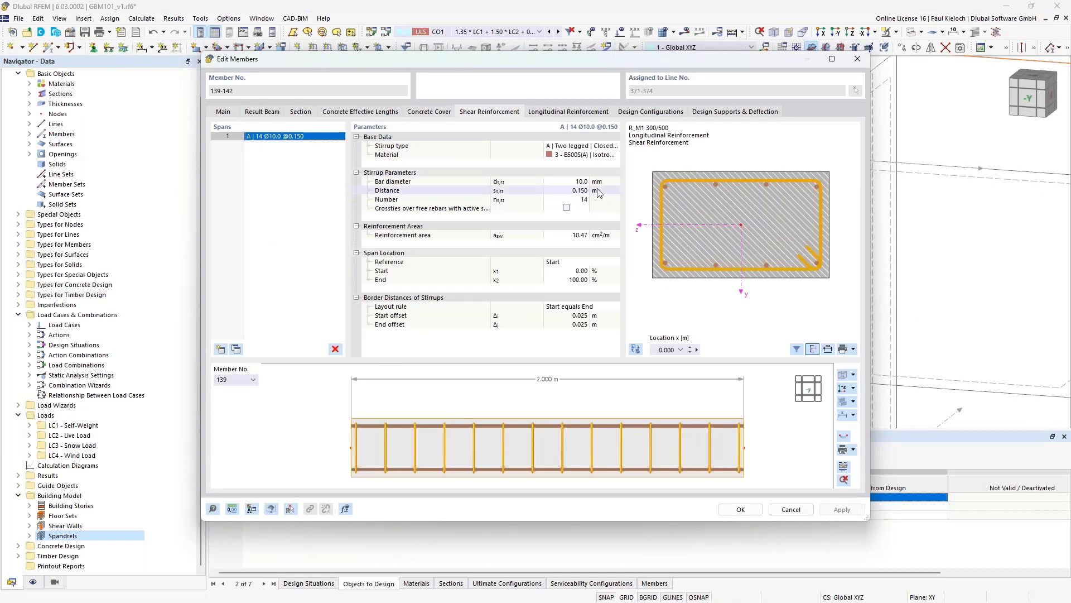
pyautogui.click(602, 113)
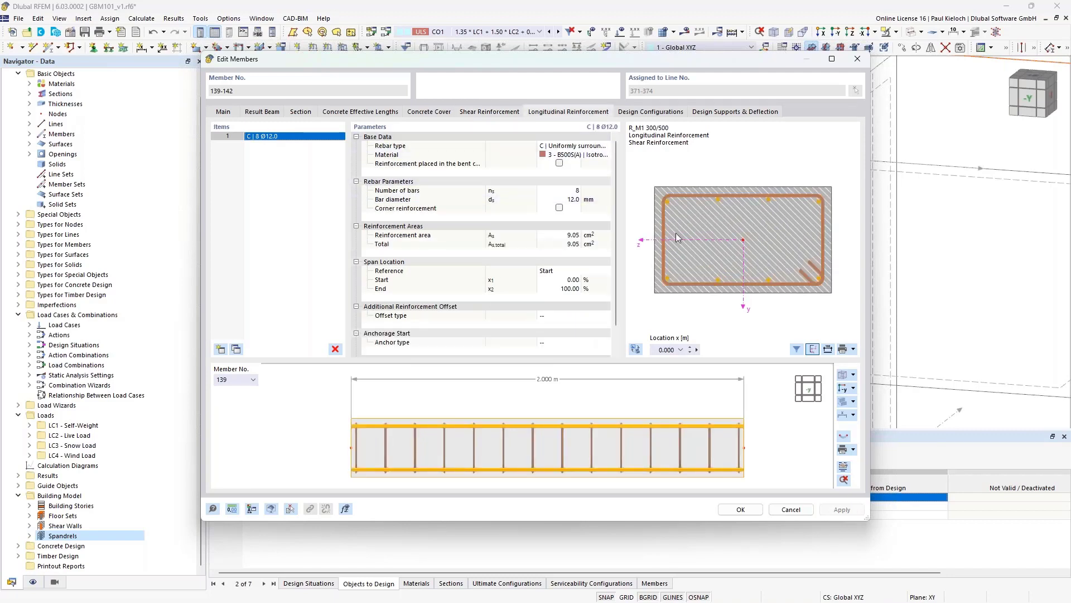
pyautogui.click(564, 190)
pyautogui.write('10')
pyautogui.click(609, 199)
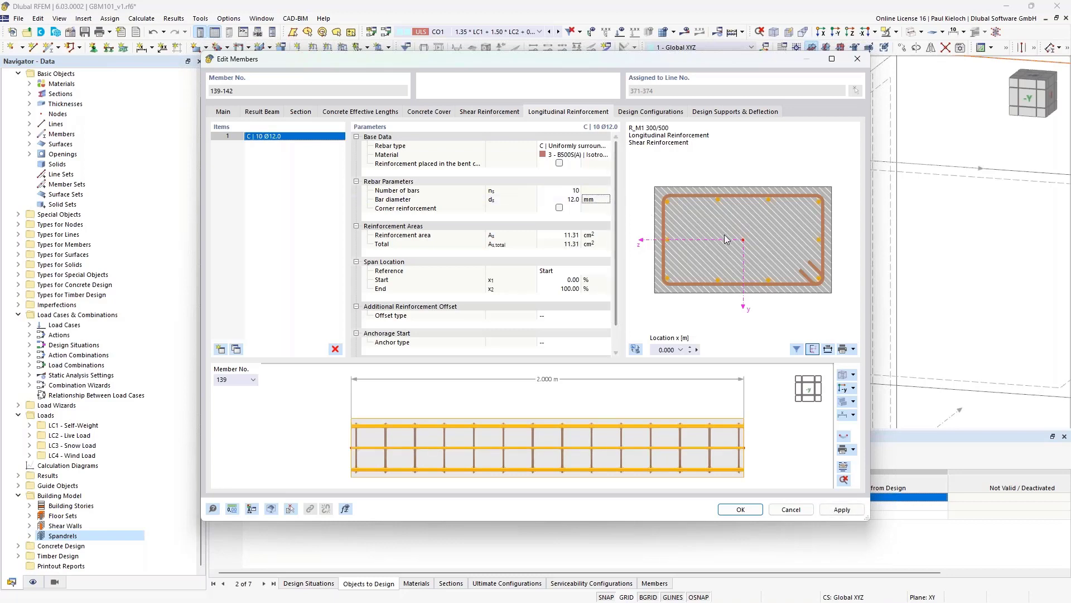
pyautogui.click(741, 510)
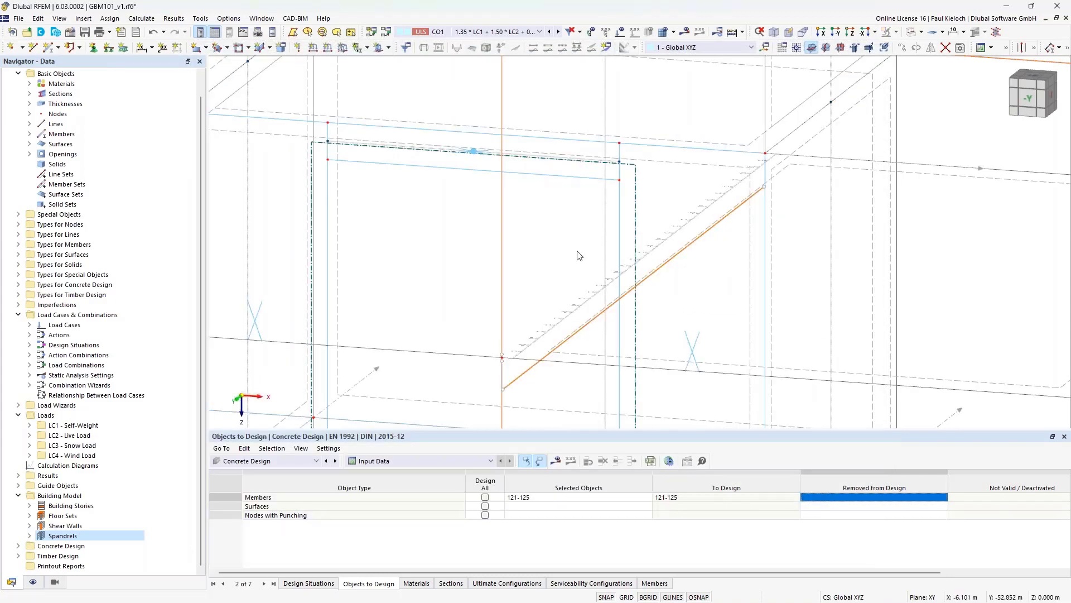
pyautogui.scroll(-4, 628, 187)
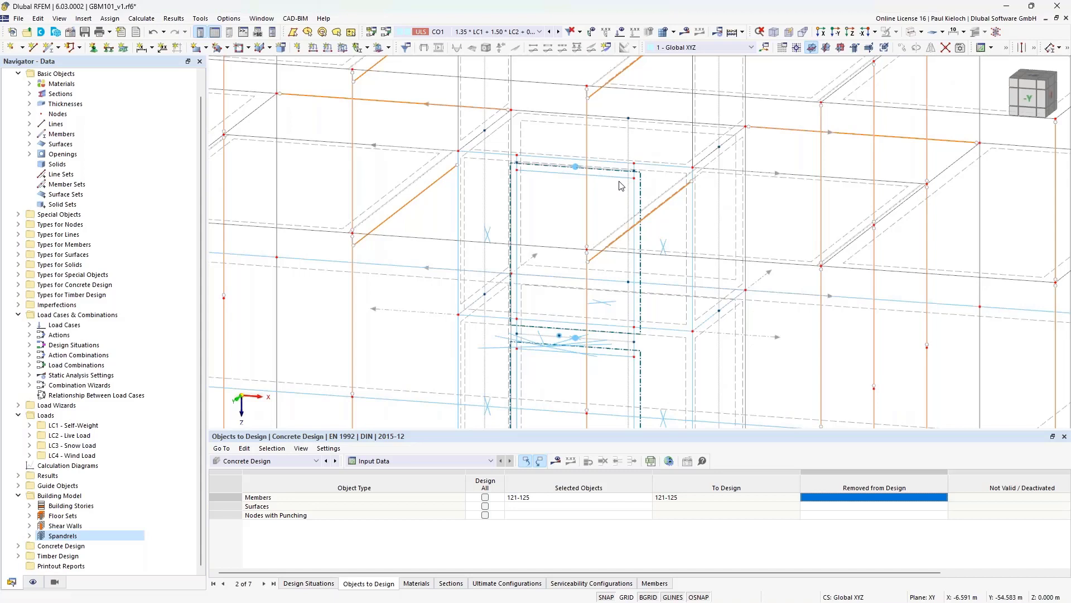
pyautogui.click(87, 527)
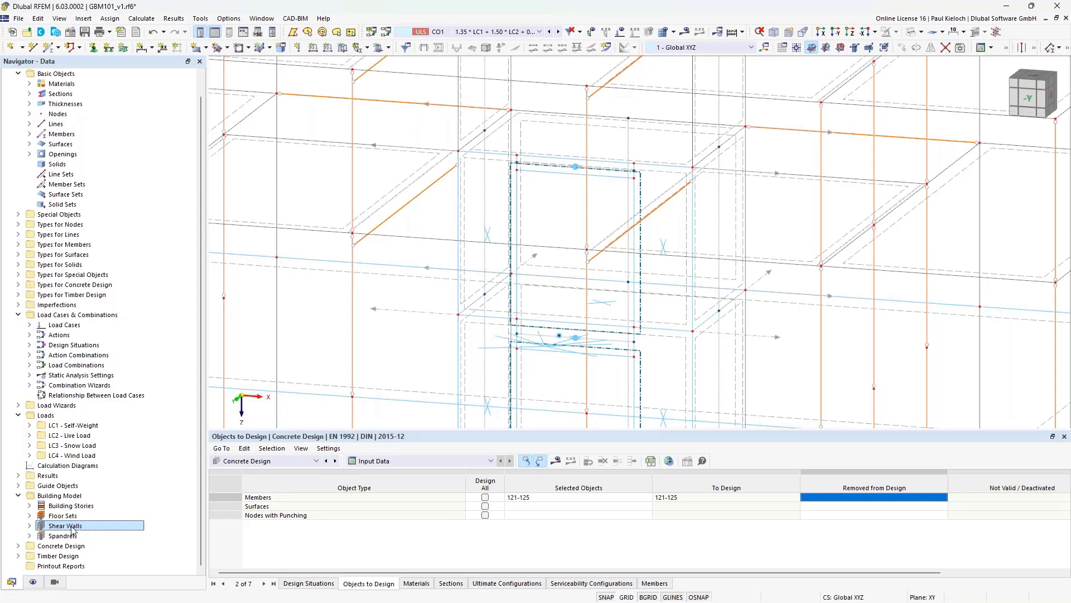
pyautogui.click(66, 536)
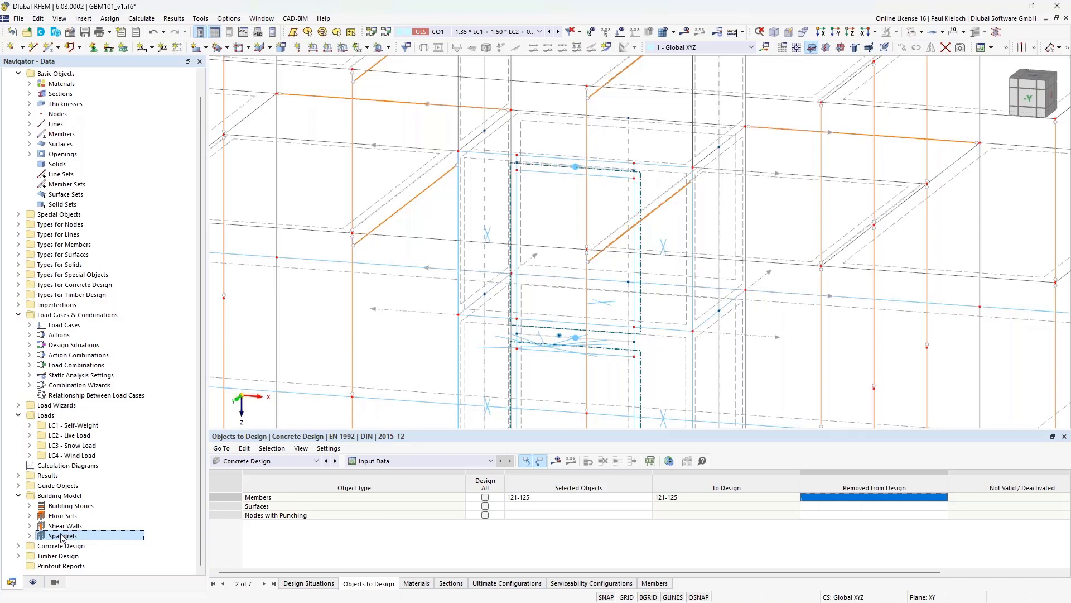
# - Pick spandrel members 138, 139, 140, 141 and 142 as members to design
pyautogui.click(65, 526)
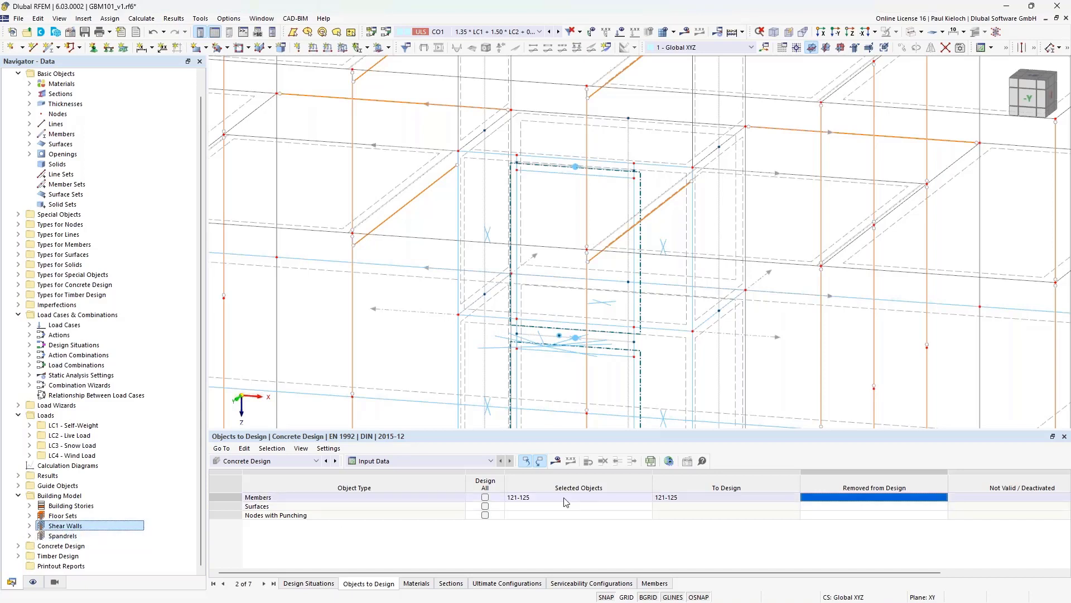
pyautogui.click(642, 497)
pyautogui.click(652, 501)
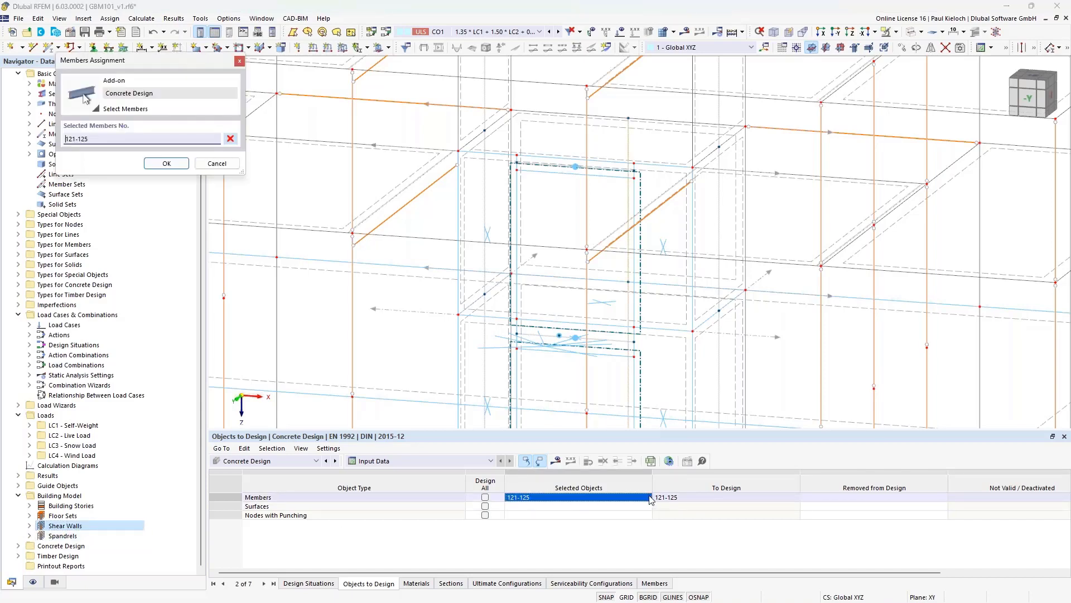
pyautogui.click(613, 169)
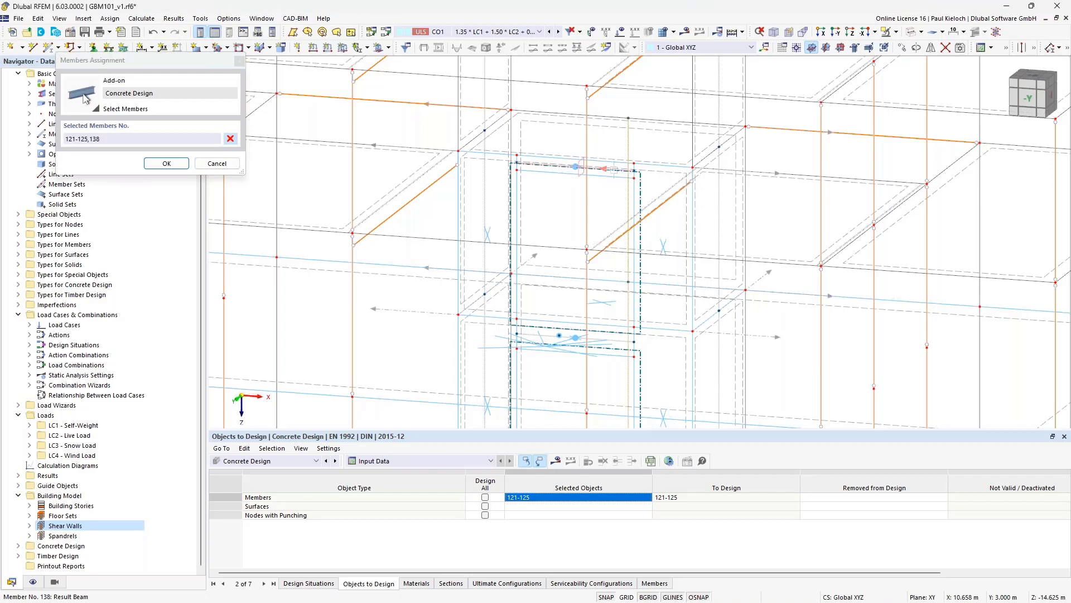
pyautogui.click(618, 339)
pyautogui.moveTo(618, 340); pyautogui.dragTo(594, 177, button='middle')
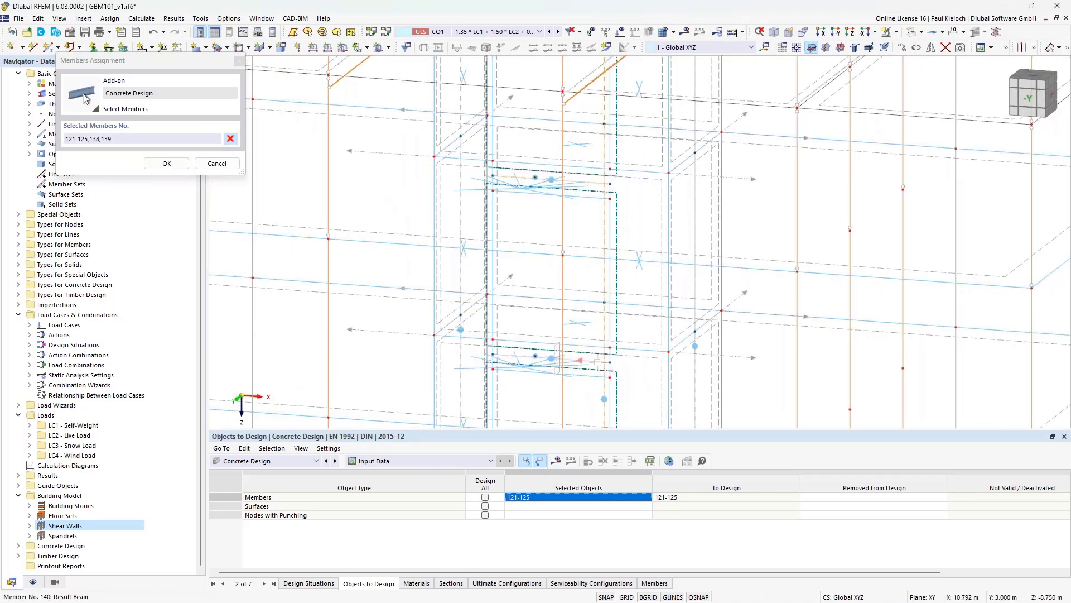
pyautogui.click(602, 391)
pyautogui.moveTo(603, 384); pyautogui.dragTo(577, 185, button='middle')
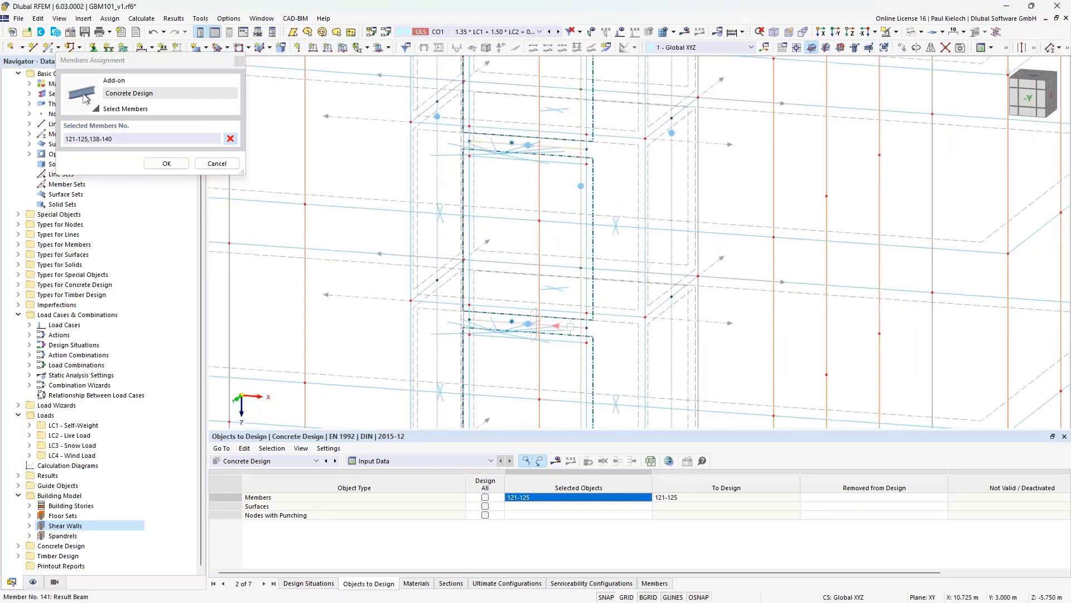
pyautogui.click(589, 358)
pyautogui.moveTo(561, 370); pyautogui.dragTo(547, 140, button='middle')
pyautogui.click(538, 280)
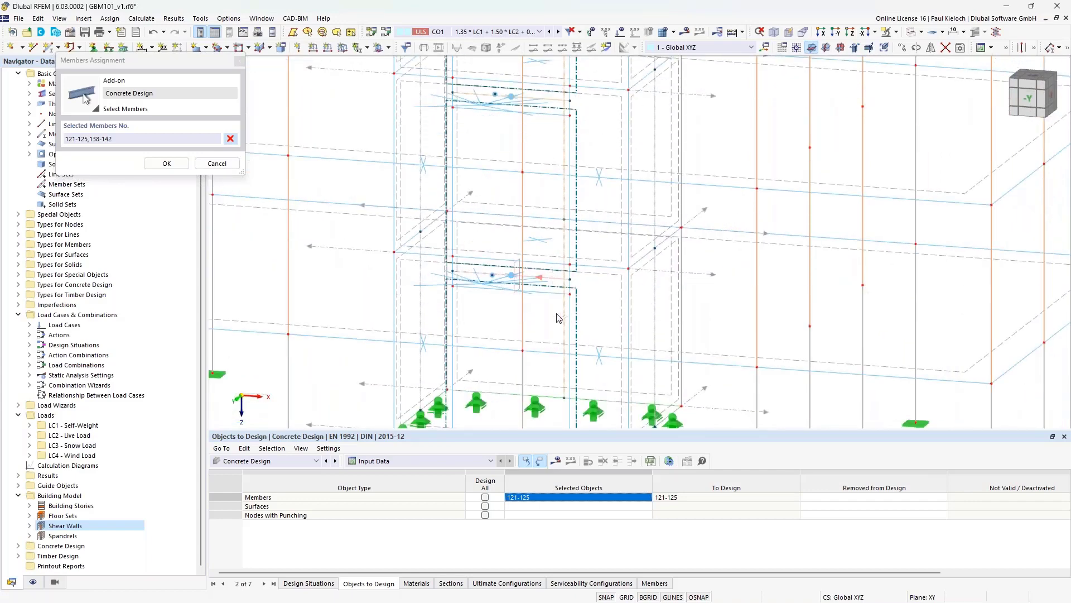
pyautogui.moveTo(559, 337); pyautogui.dragTo(552, 195, button='middle')
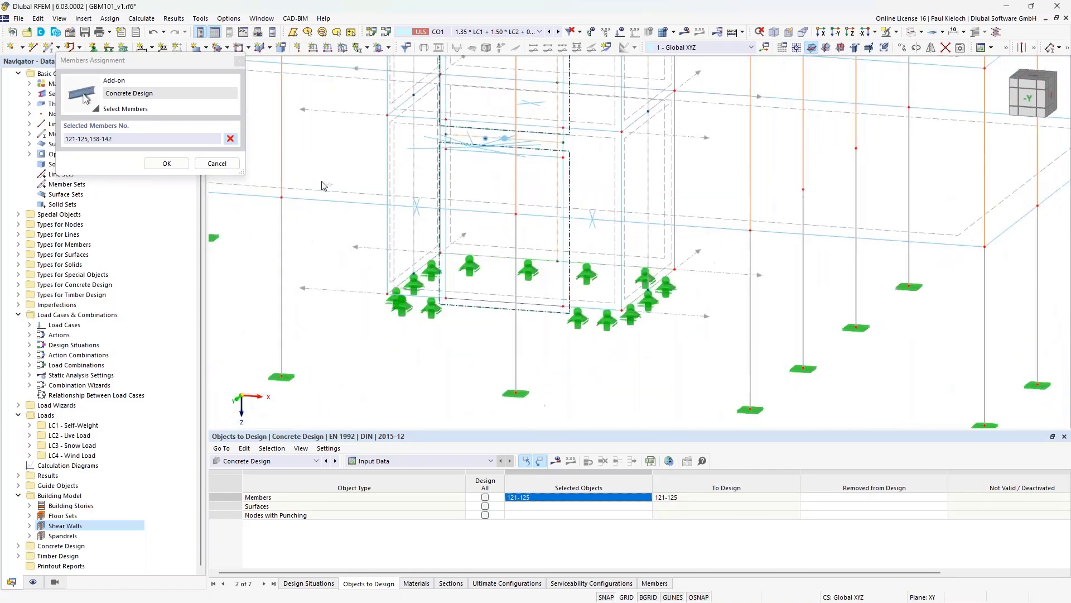
pyautogui.click(167, 163)
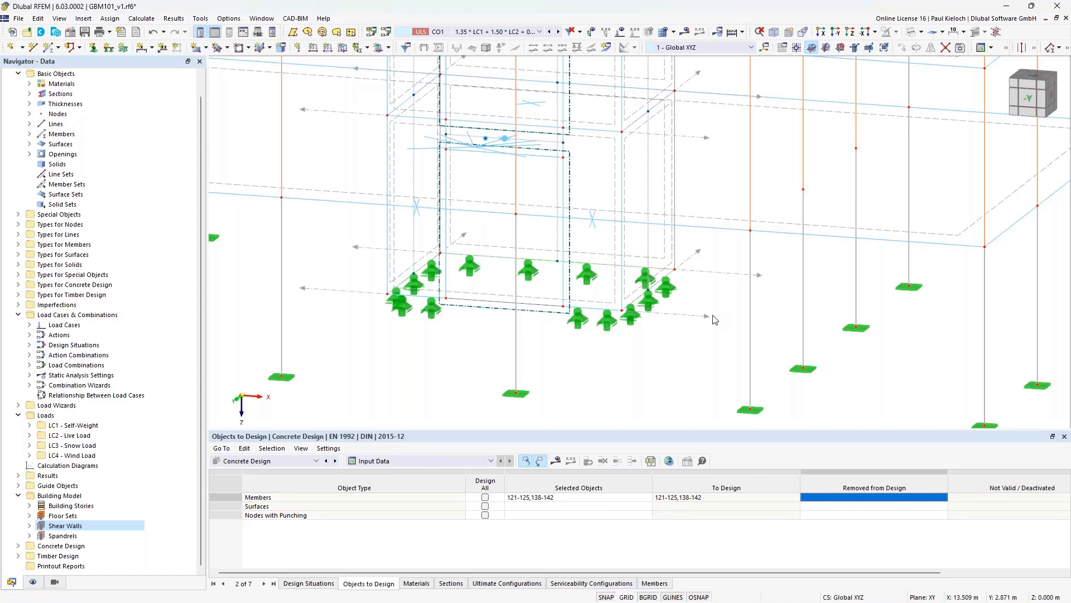
pyautogui.hotkey('ctrl', 's')
pyautogui.scroll(-2, 720, 360)
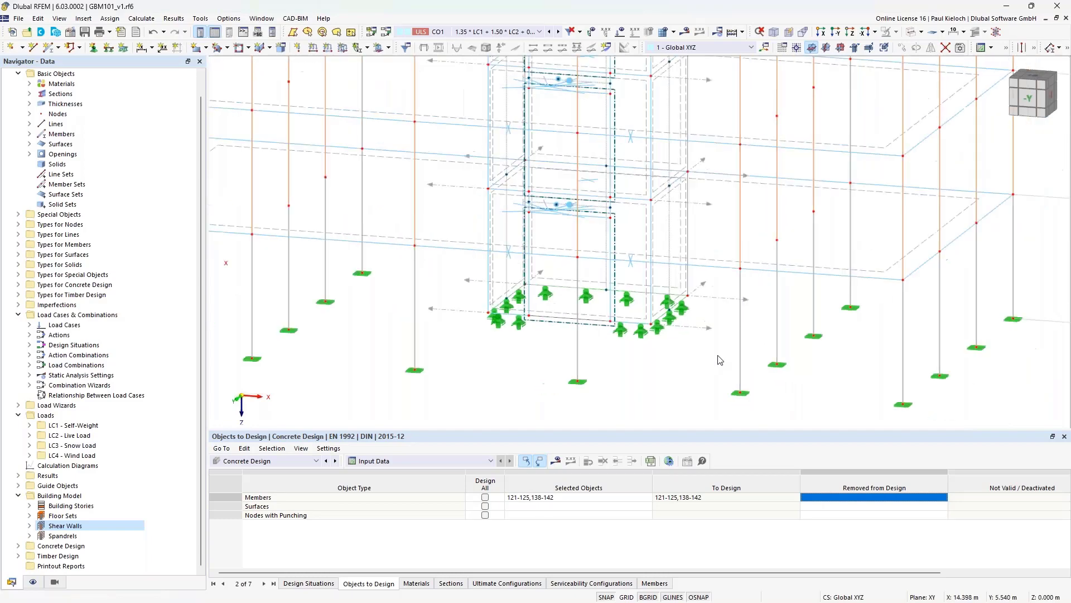
pyautogui.scroll(-5, 720, 360)
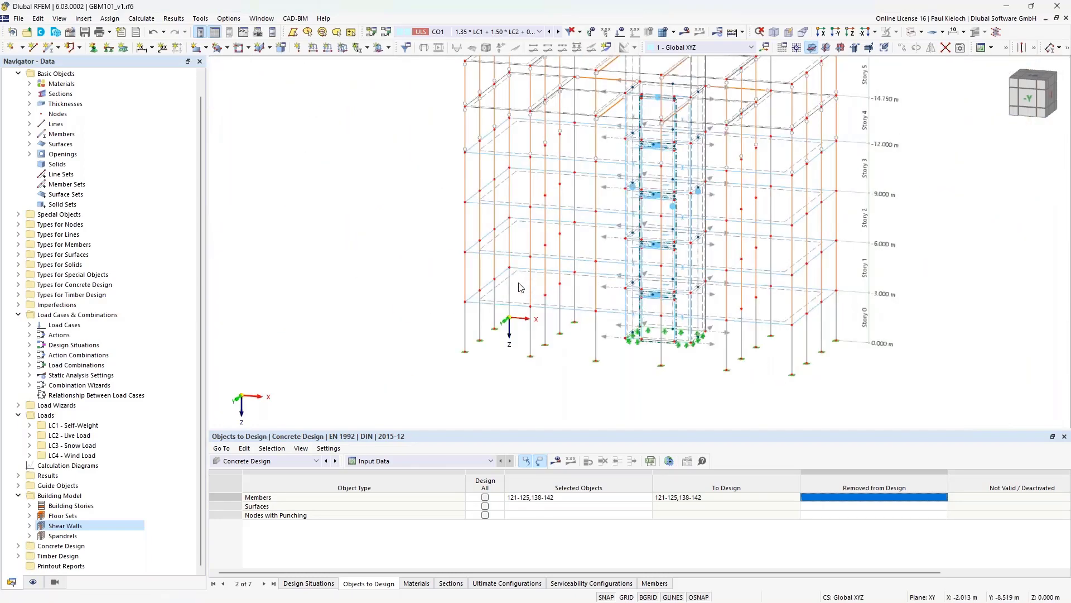
pyautogui.moveTo(518, 281); pyautogui.dragTo(500, 286, button='middle')
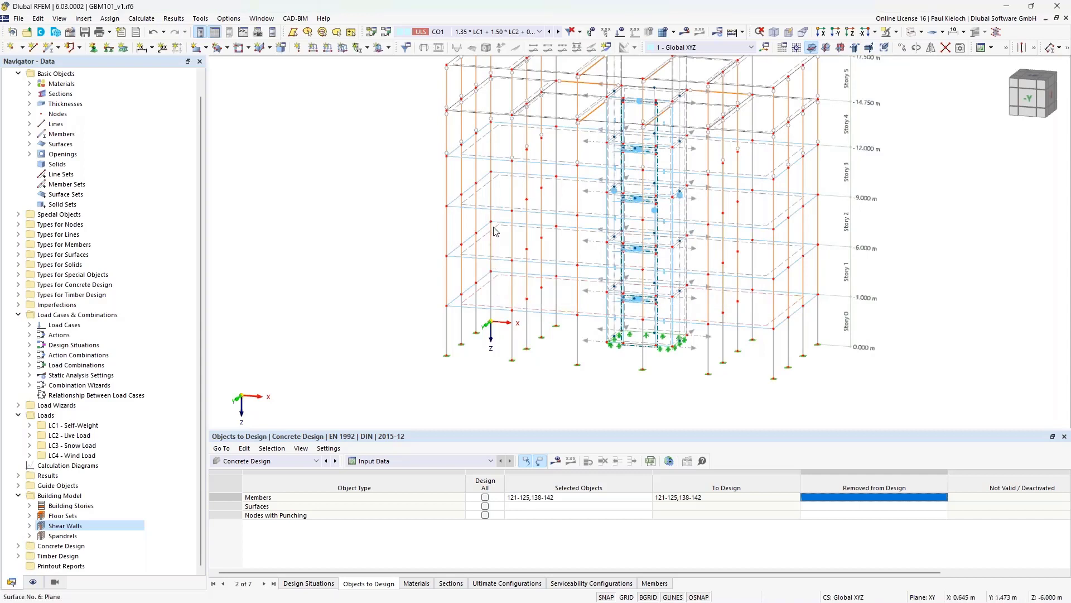
# - Open slabs 1, 6, 11, 16 and review cover, reinforcement directions and surface reinforcement
pyautogui.doubleClick(497, 132)
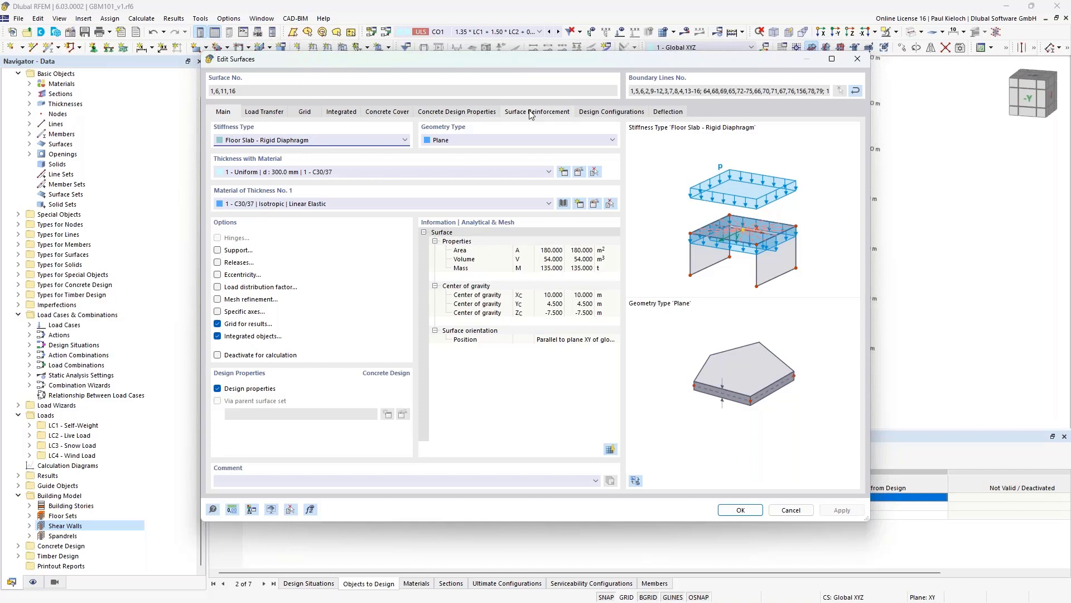
pyautogui.click(393, 113)
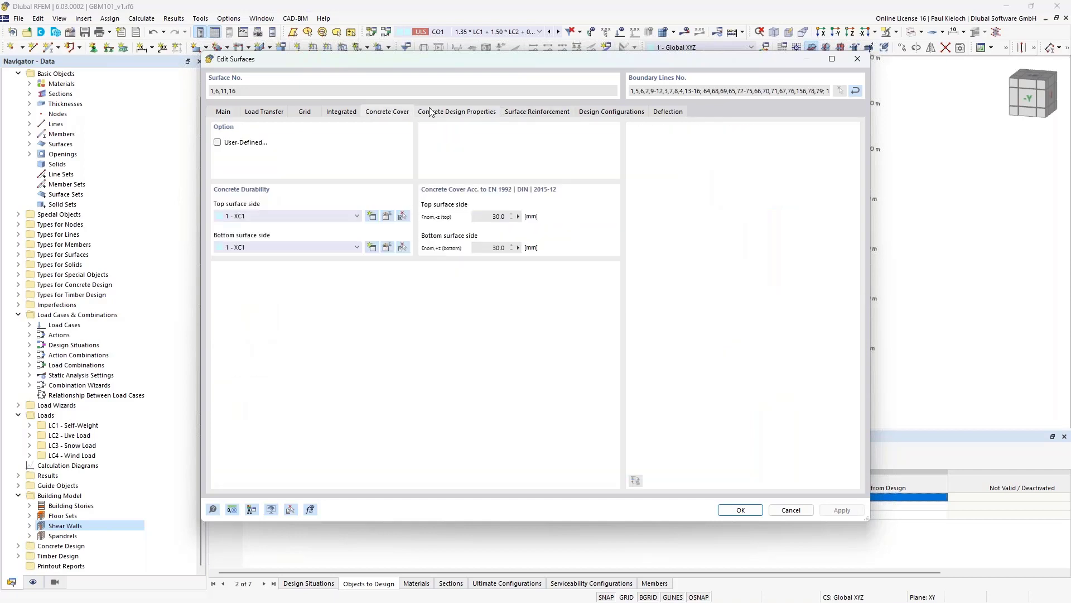
pyautogui.click(489, 114)
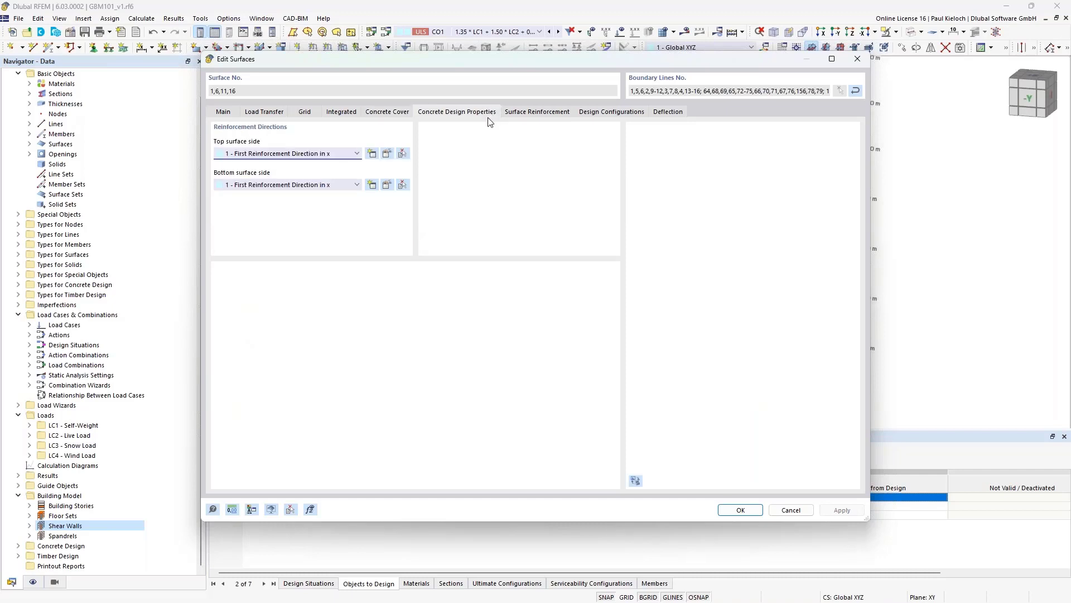
pyautogui.click(536, 113)
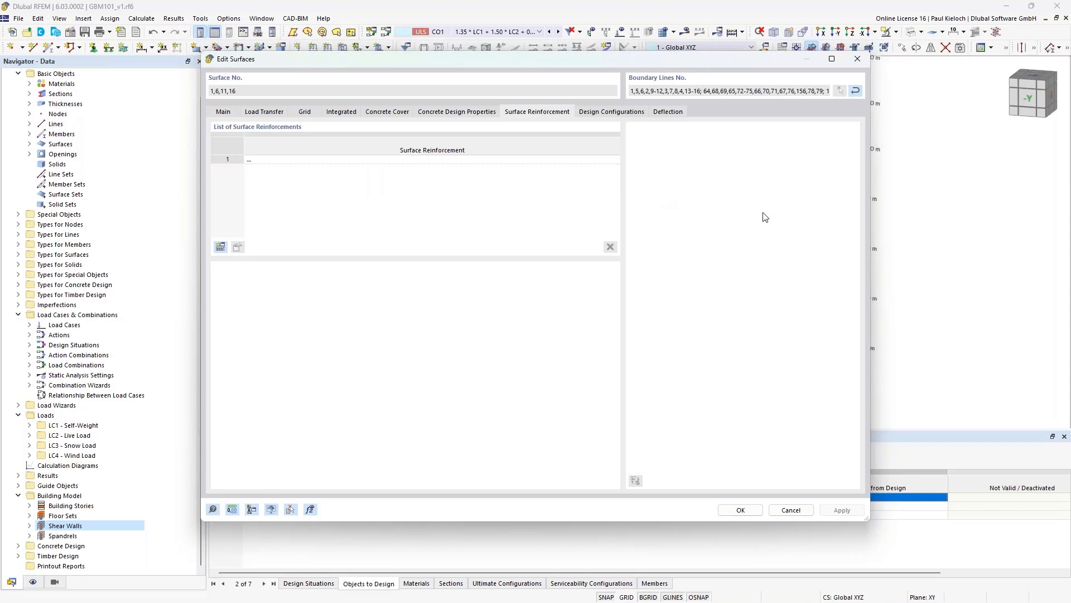
# - Add Q424A mesh reinforcement, top and bottom, to slabs 1, 6, 11 and 16
pyautogui.click(220, 247)
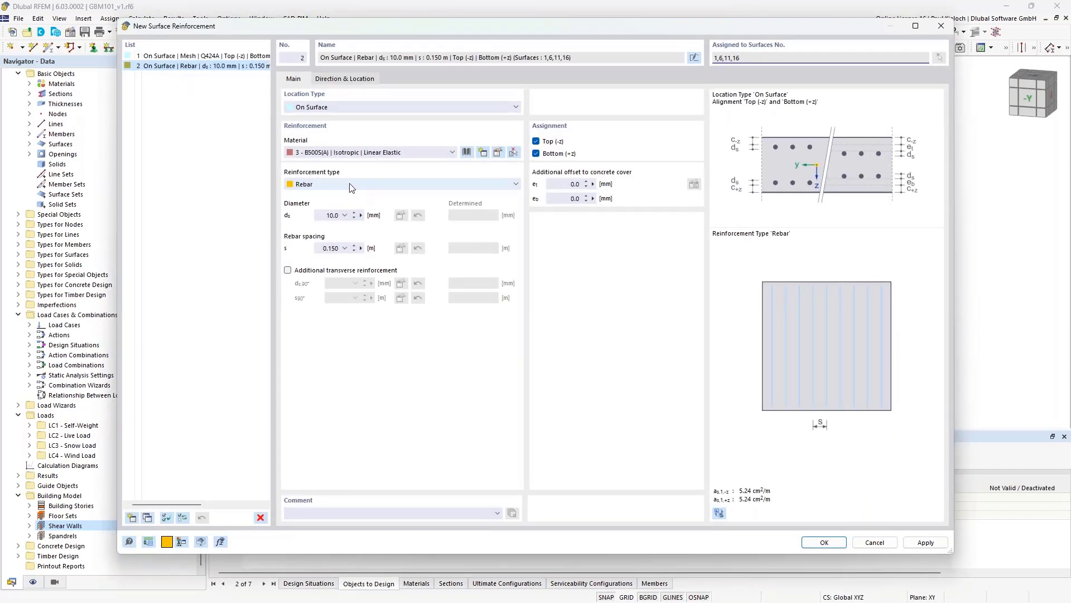
pyautogui.click(352, 187)
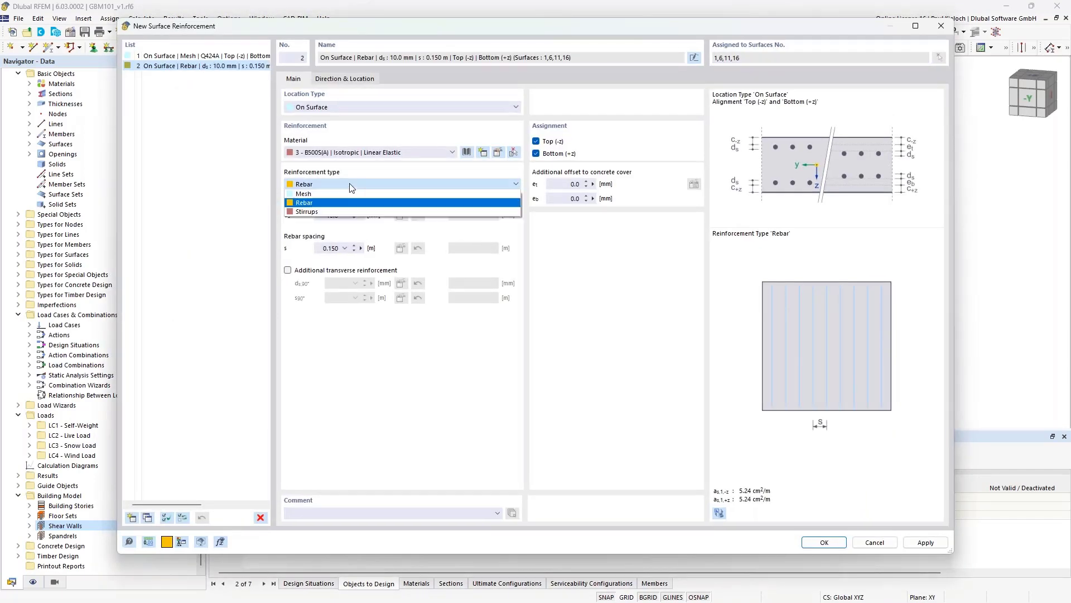
pyautogui.click(304, 194)
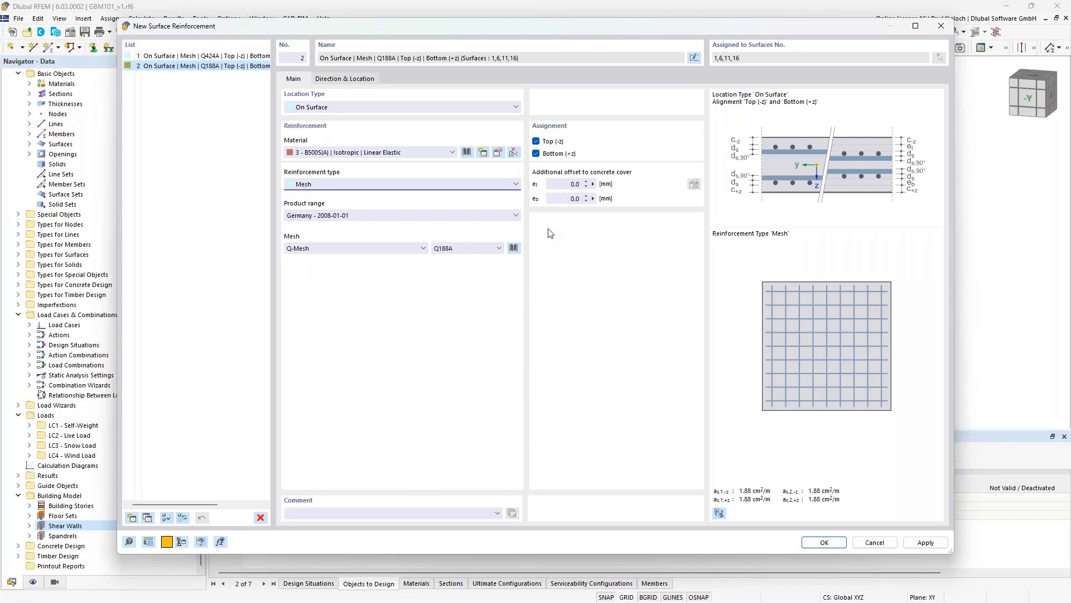
pyautogui.click(492, 247)
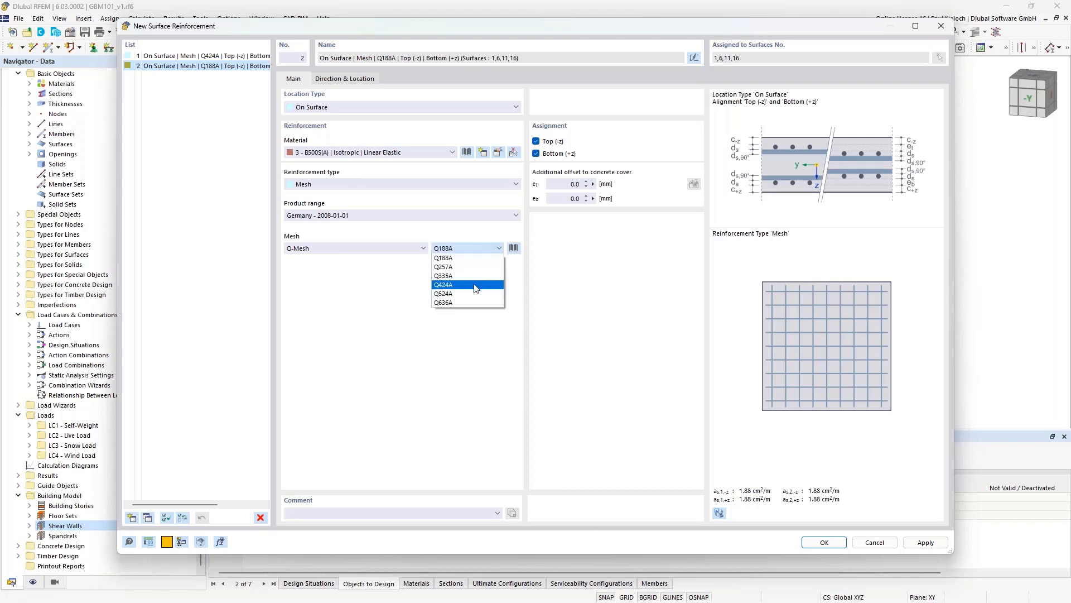
pyautogui.click(442, 285)
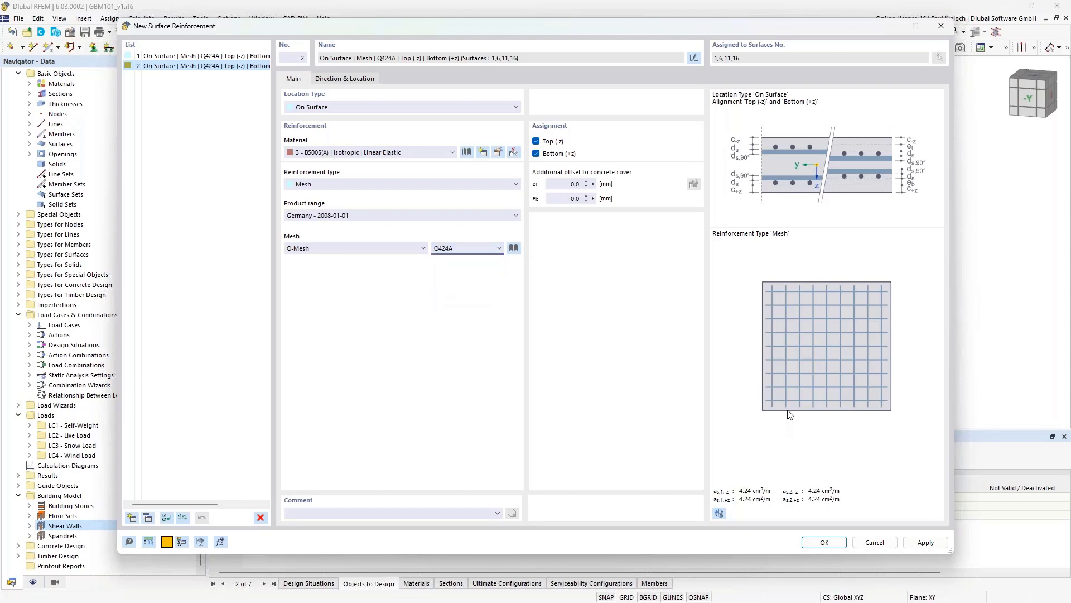
pyautogui.click(824, 542)
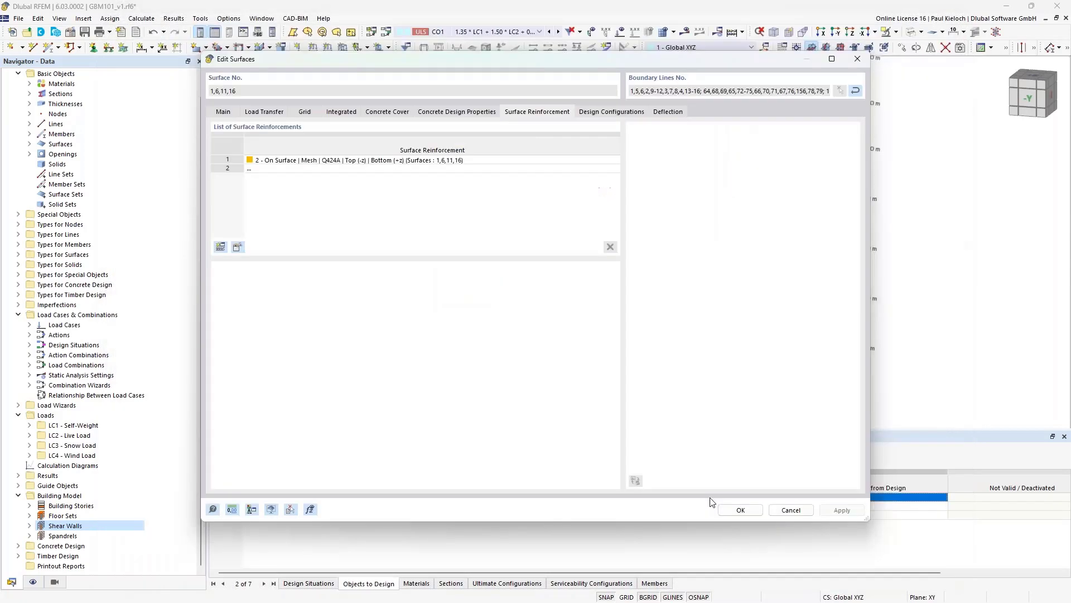
pyautogui.click(741, 510)
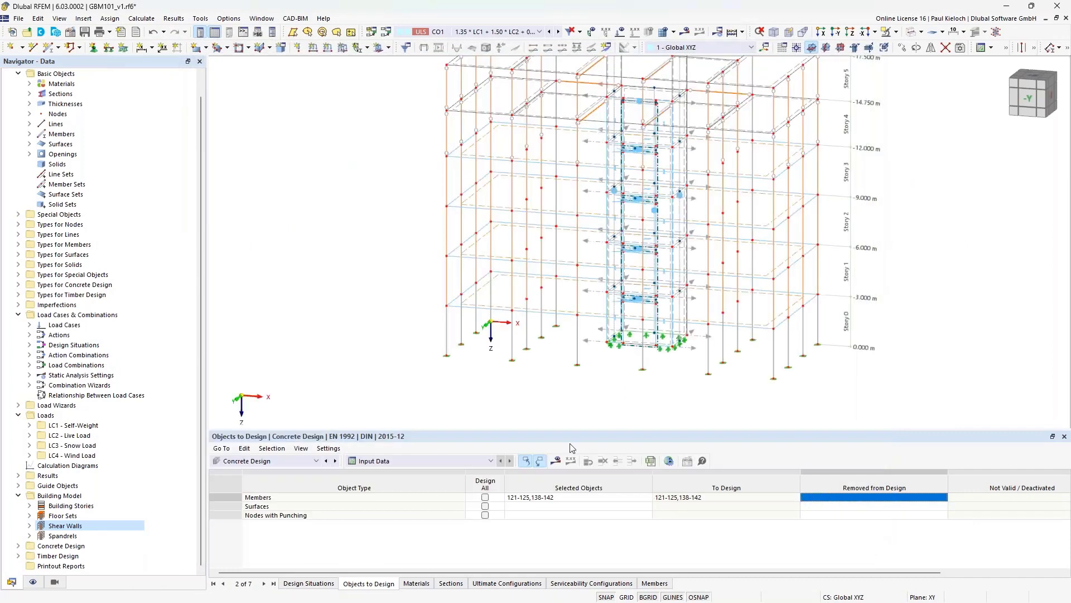
# - Check surface 1's reinforcement, then pick slabs 1, 6, 11 and 16 as surfaces to design
pyautogui.doubleClick(574, 316)
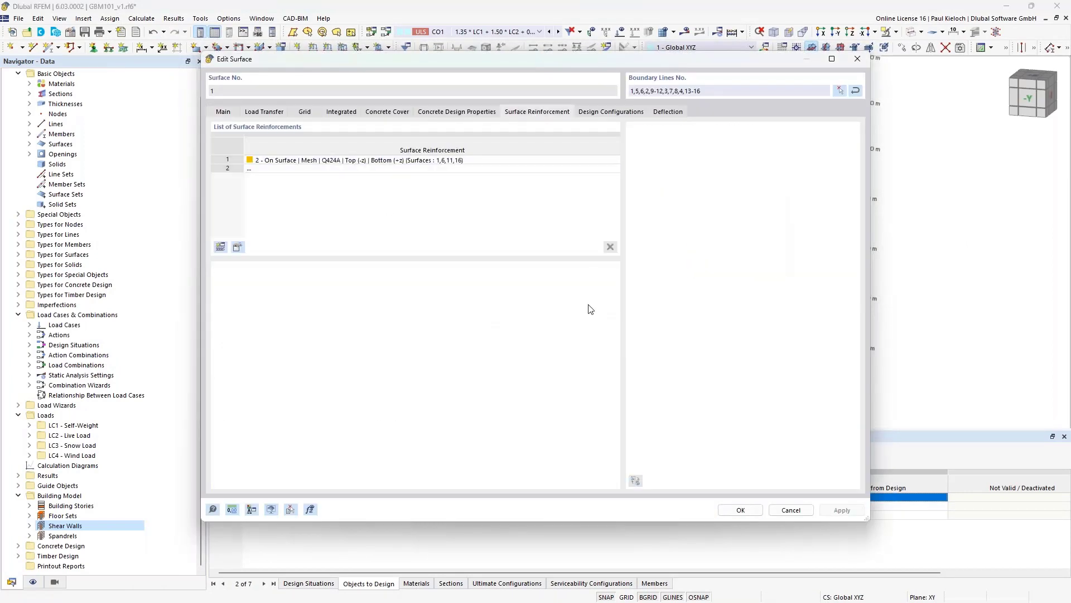
pyautogui.click(791, 510)
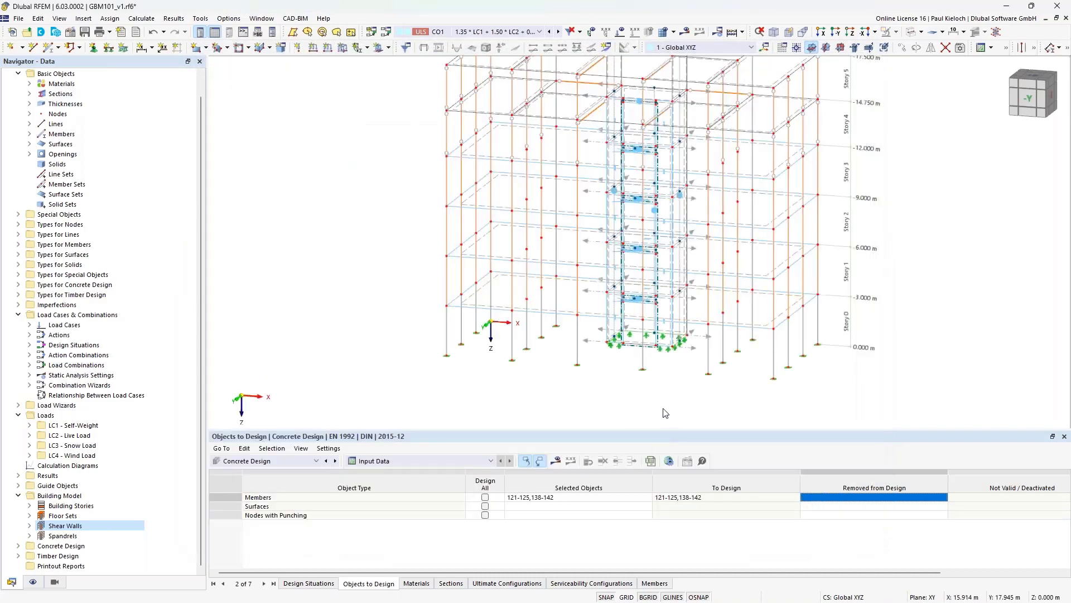
pyautogui.click(562, 506)
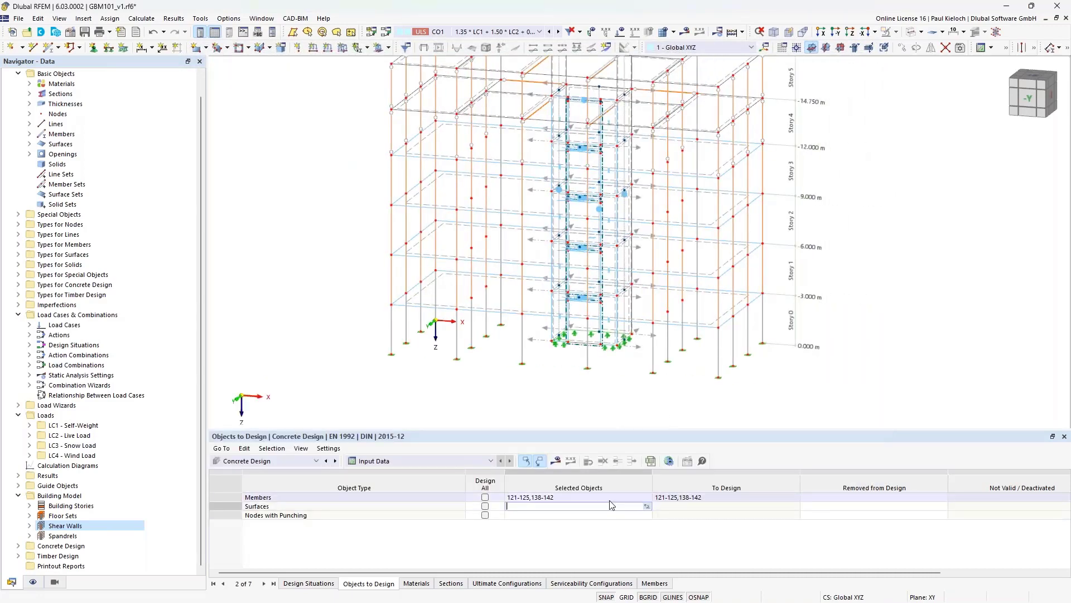
pyautogui.click(639, 505)
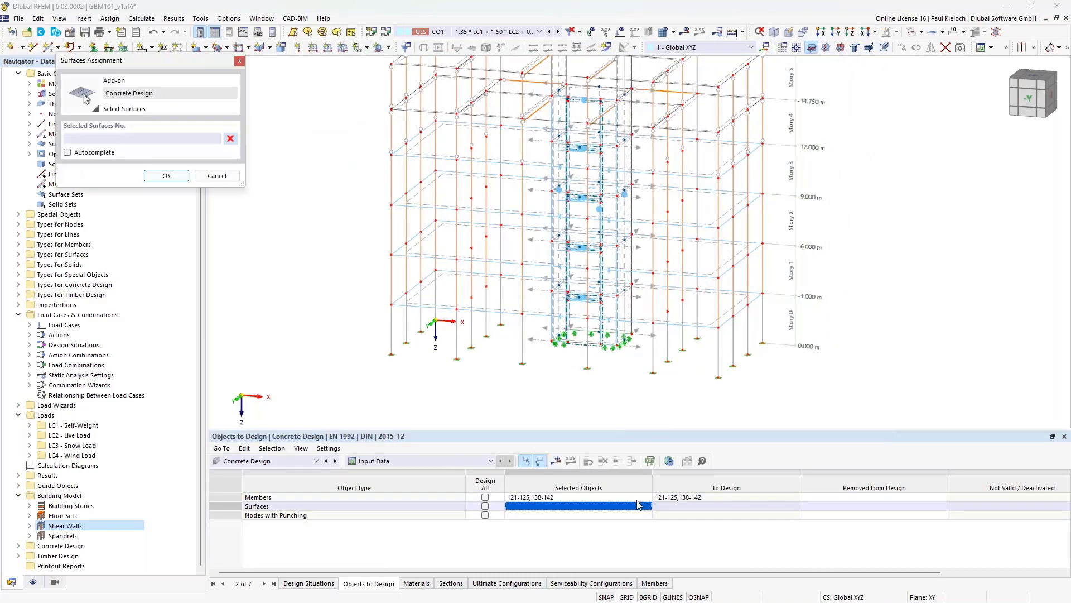
pyautogui.click(447, 305)
pyautogui.click(447, 254)
pyautogui.click(450, 206)
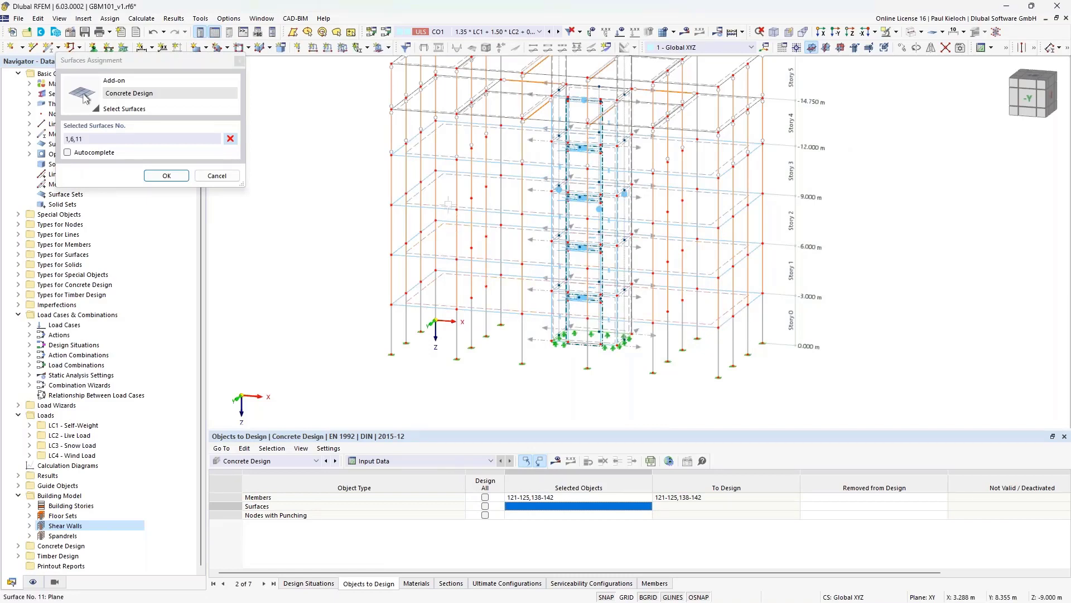
pyautogui.click(448, 159)
pyautogui.click(166, 175)
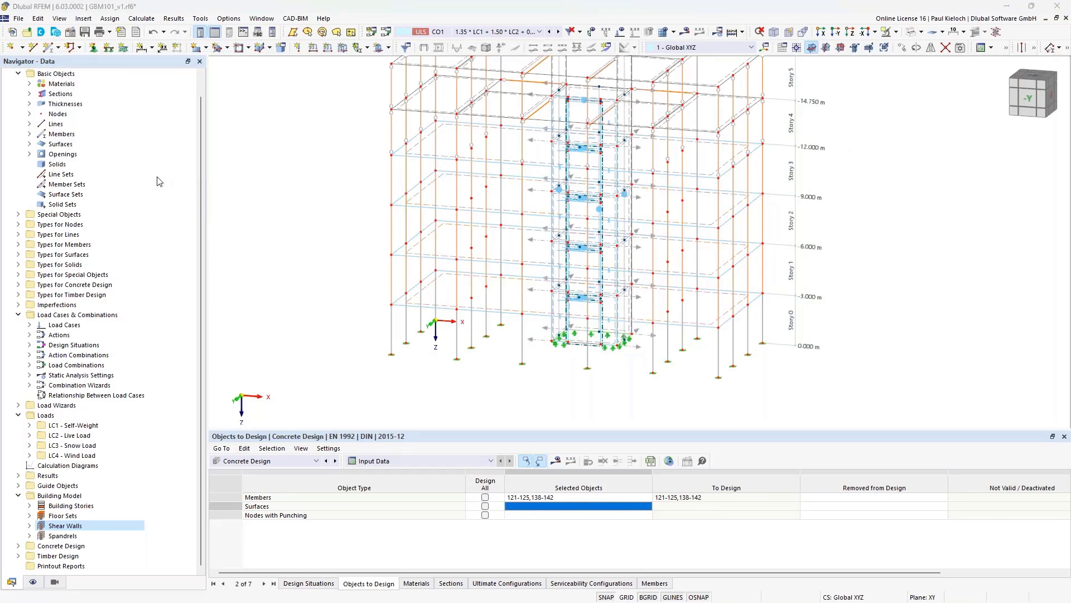
pyautogui.keyDown('ctrl'); pyautogui.moveTo(911, 275); pyautogui.dragTo(871, 298, button='middle'); pyautogui.keyUp('ctrl')
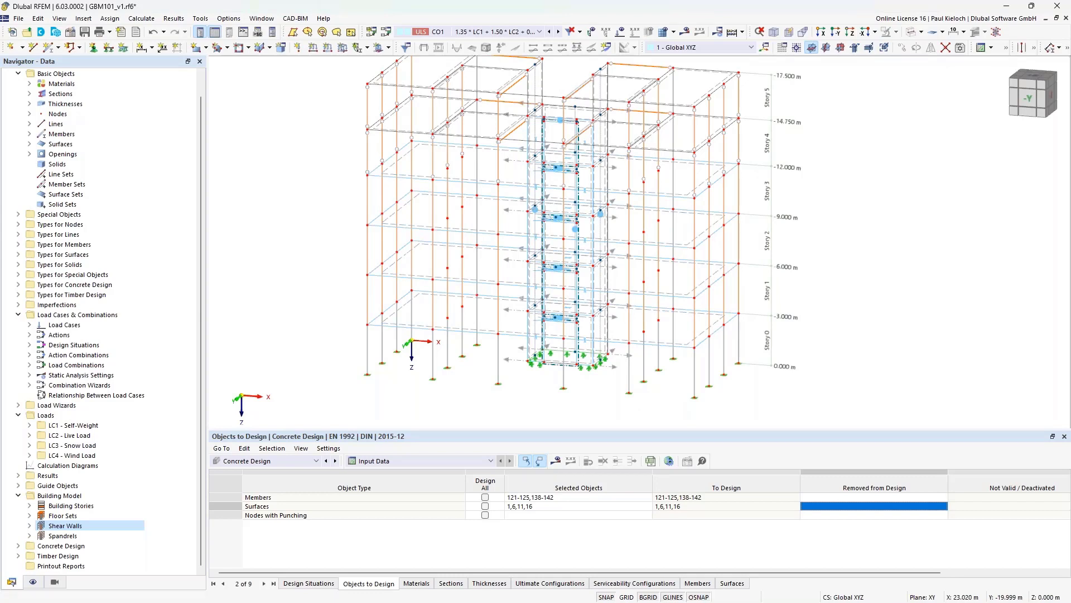
# - Add Ø10 rebar at 0.150 m with transverse bars to walls 31 and 32
pyautogui.moveTo(891, 186); pyautogui.dragTo(867, 248, button='middle')
pyautogui.scroll(5, 548, 120)
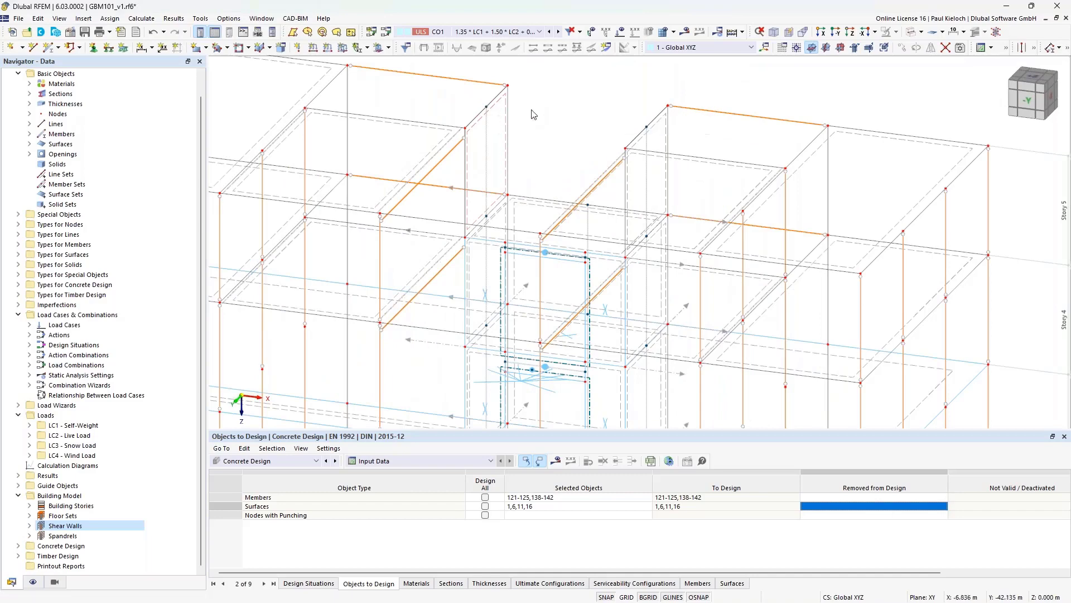
pyautogui.scroll(2, 508, 106)
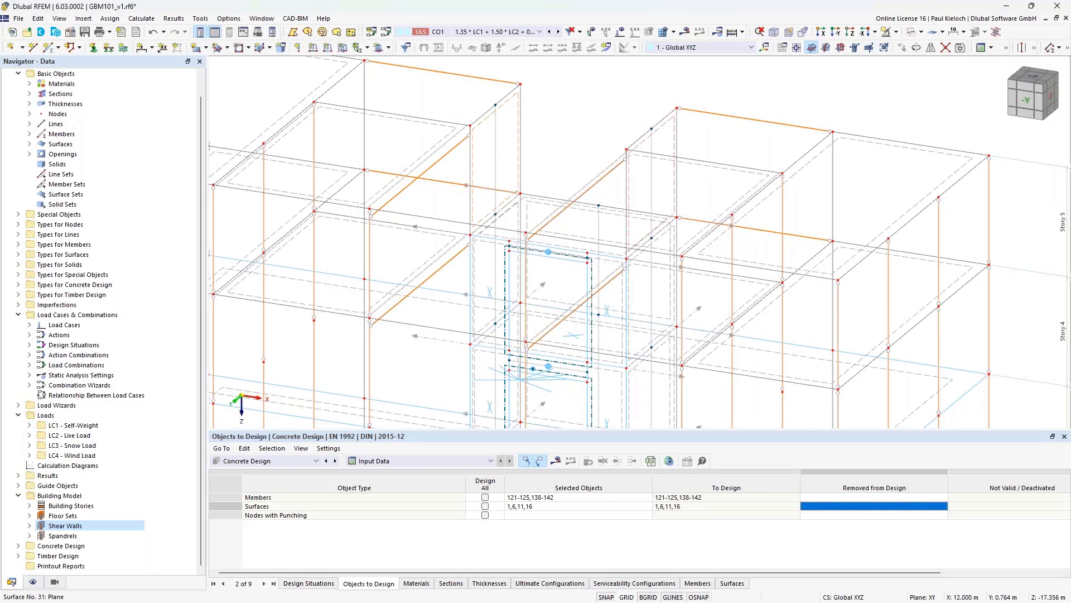
pyautogui.doubleClick(558, 302)
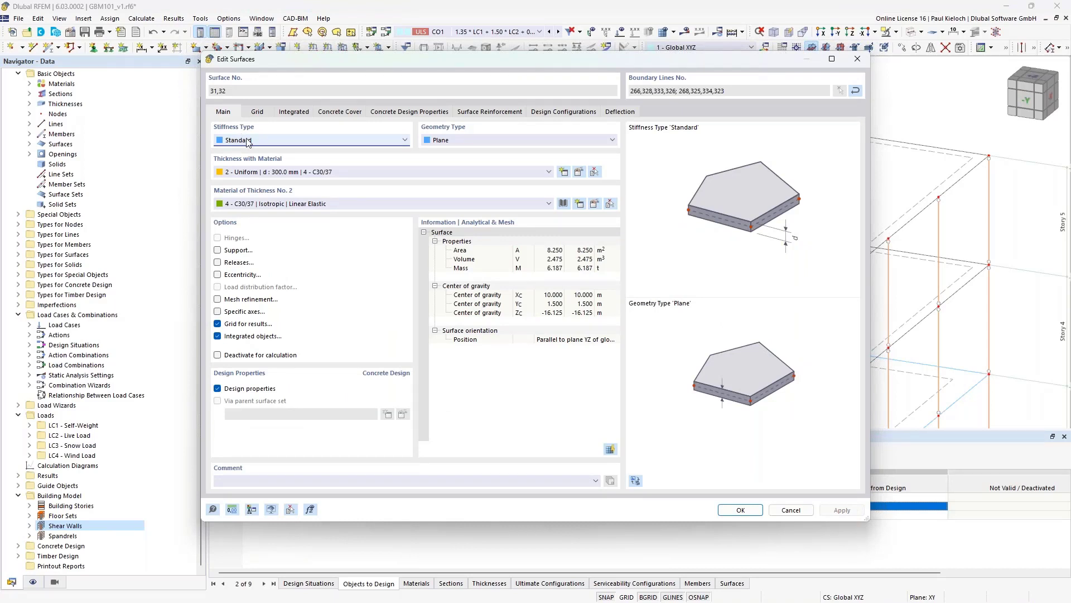
pyautogui.click(478, 116)
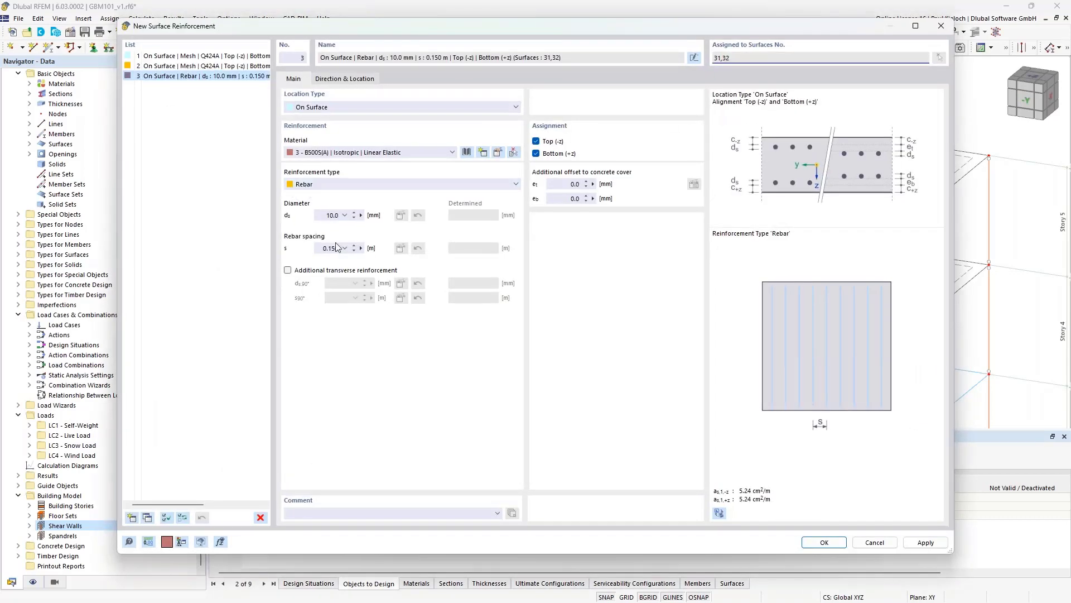
pyautogui.click(333, 271)
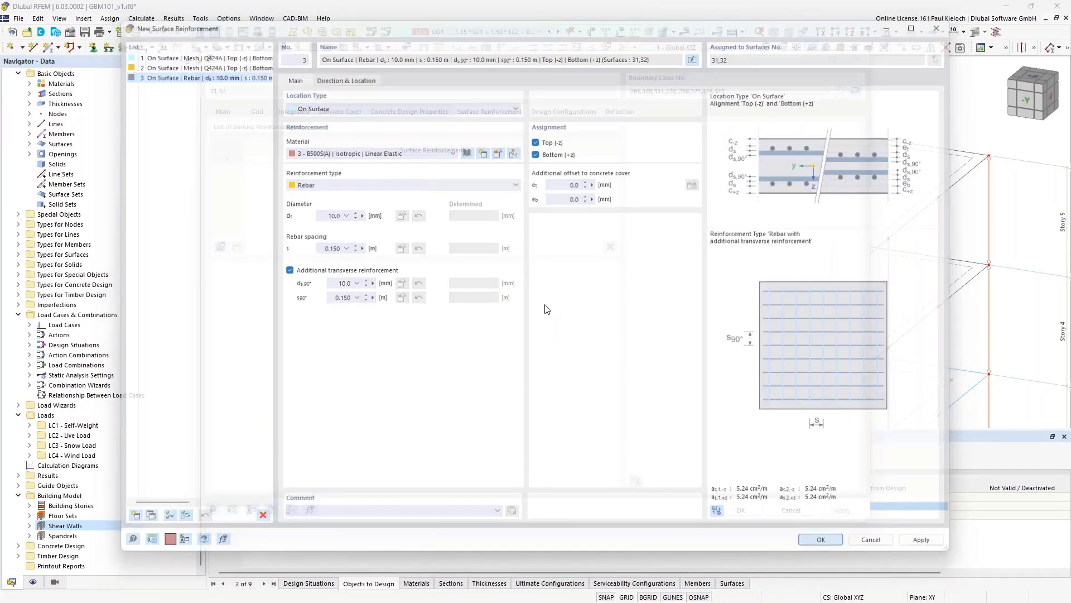
pyautogui.click(825, 542)
pyautogui.click(734, 511)
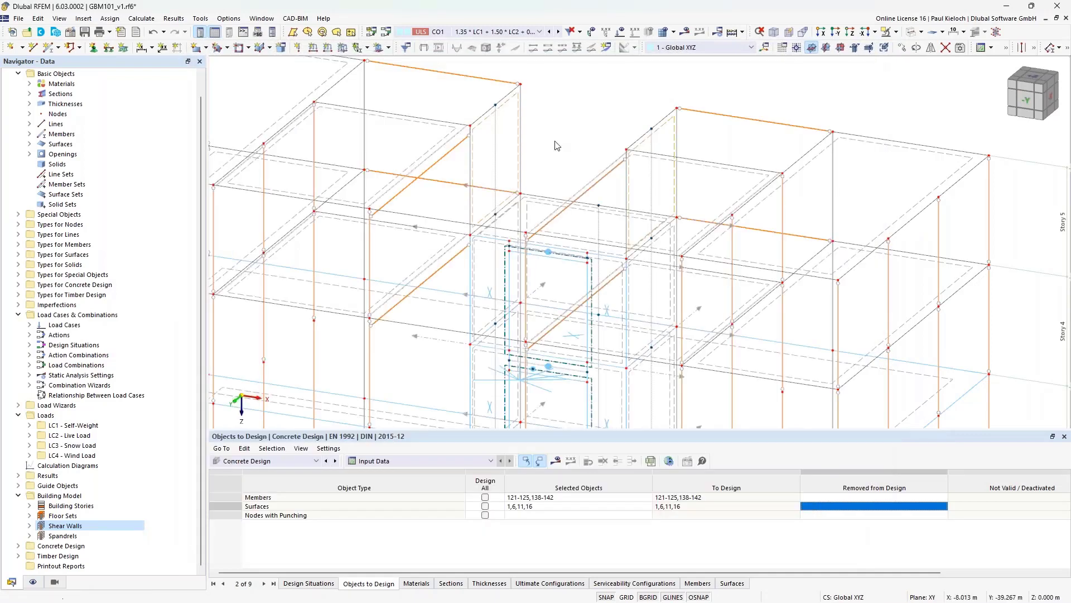
# - Add wall surfaces 31 and 32 to the concrete design's surfaces to design
pyautogui.click(564, 506)
pyautogui.click(648, 506)
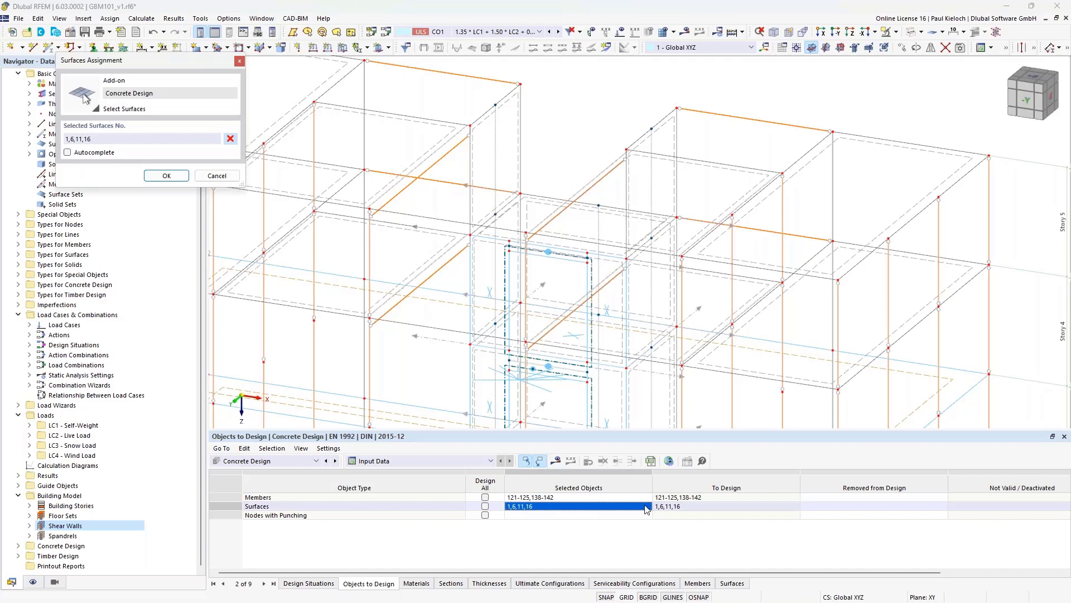
pyautogui.click(502, 106)
pyautogui.click(639, 153)
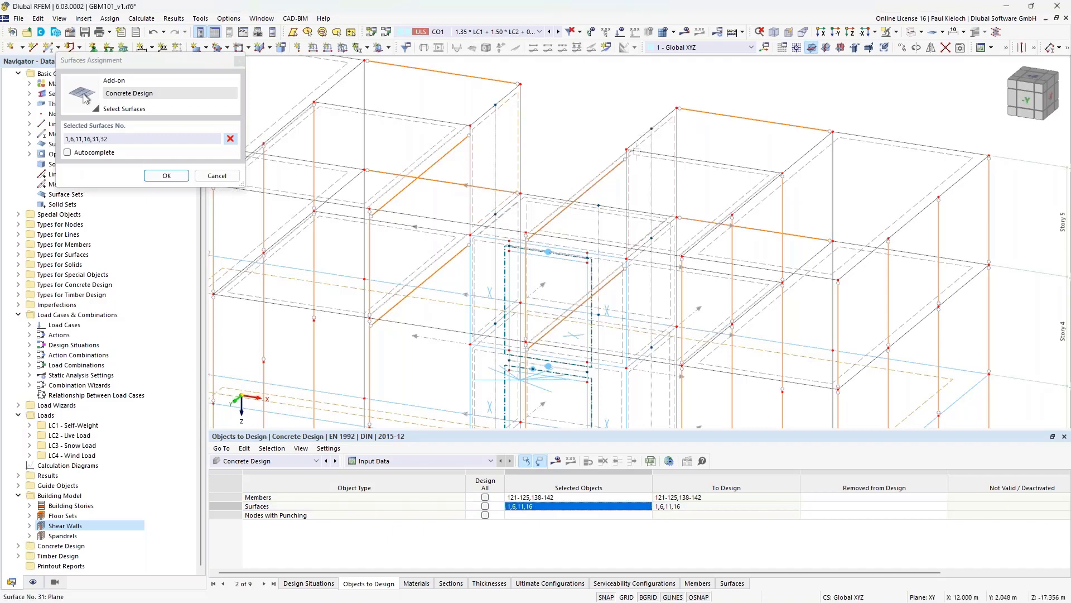
pyautogui.click(175, 176)
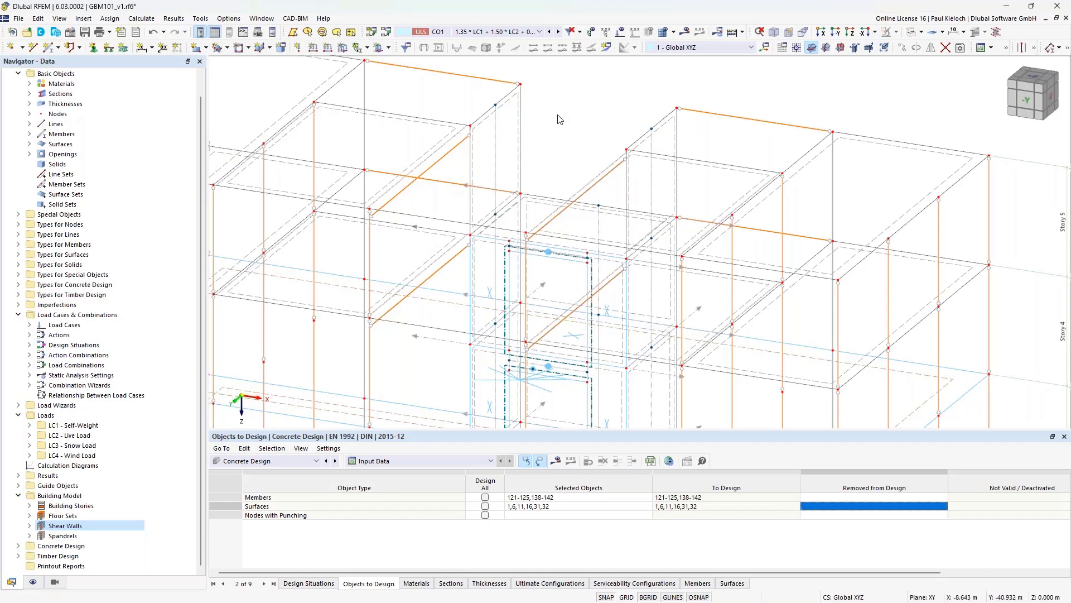
# - Save the model and confirm starting the calculation for the concrete design results
pyautogui.hotkey('ctrl', 's')
pyautogui.click(557, 464)
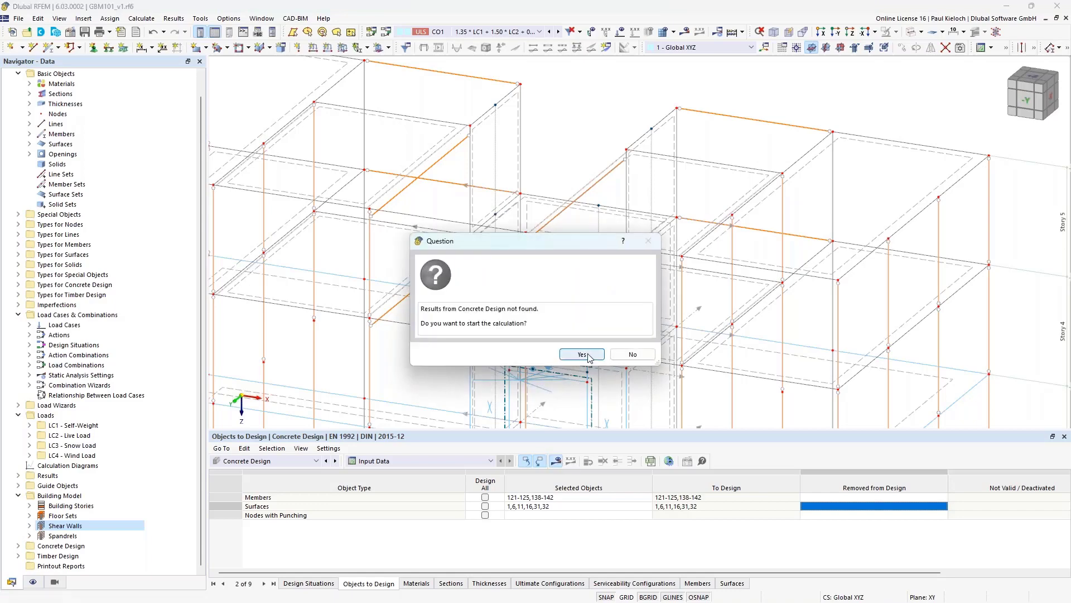
pyautogui.click(583, 356)
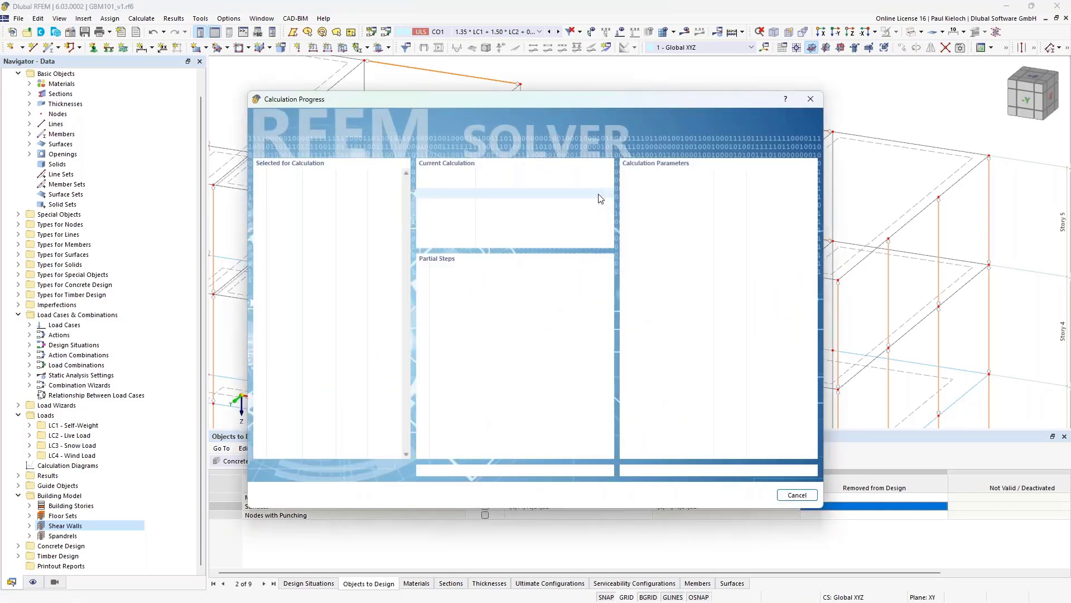
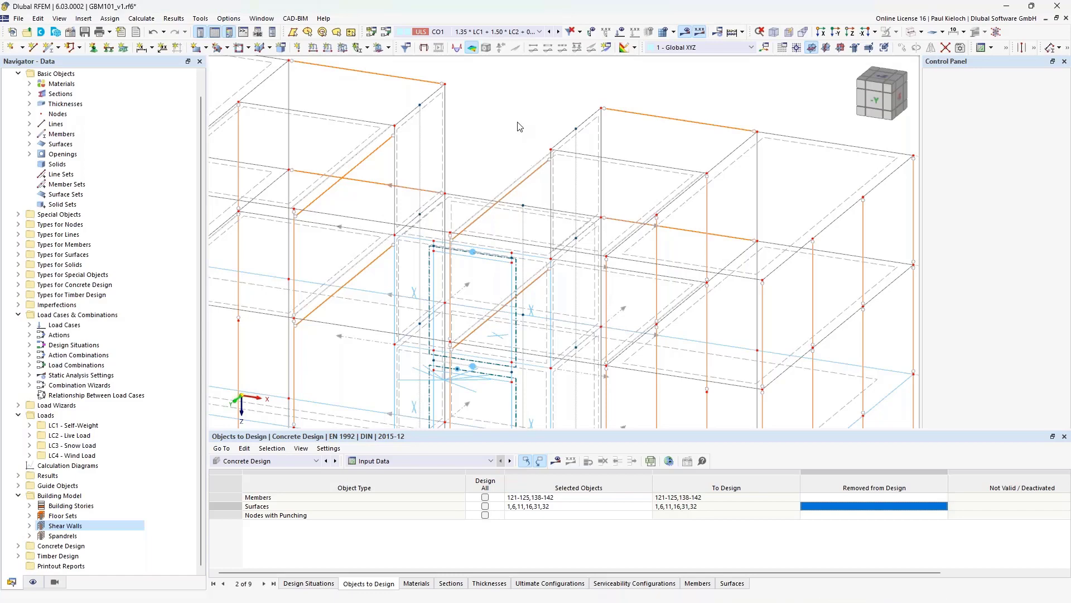
# - Rotate the building to another side and enlarge the Errors & Warnings list
pyautogui.scroll(-5, 523, 122)
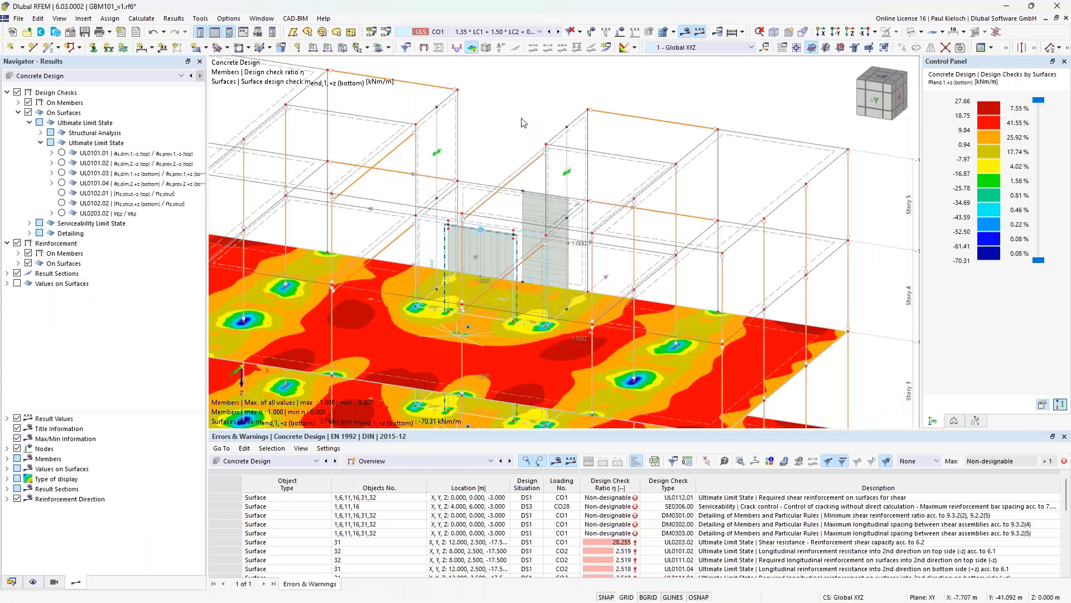
pyautogui.keyDown('ctrl'); pyautogui.moveTo(682, 195); pyautogui.dragTo(401, 114, button='middle'); pyautogui.keyUp('ctrl')
pyautogui.moveTo(649, 368); pyautogui.dragTo(656, 313, button='middle')
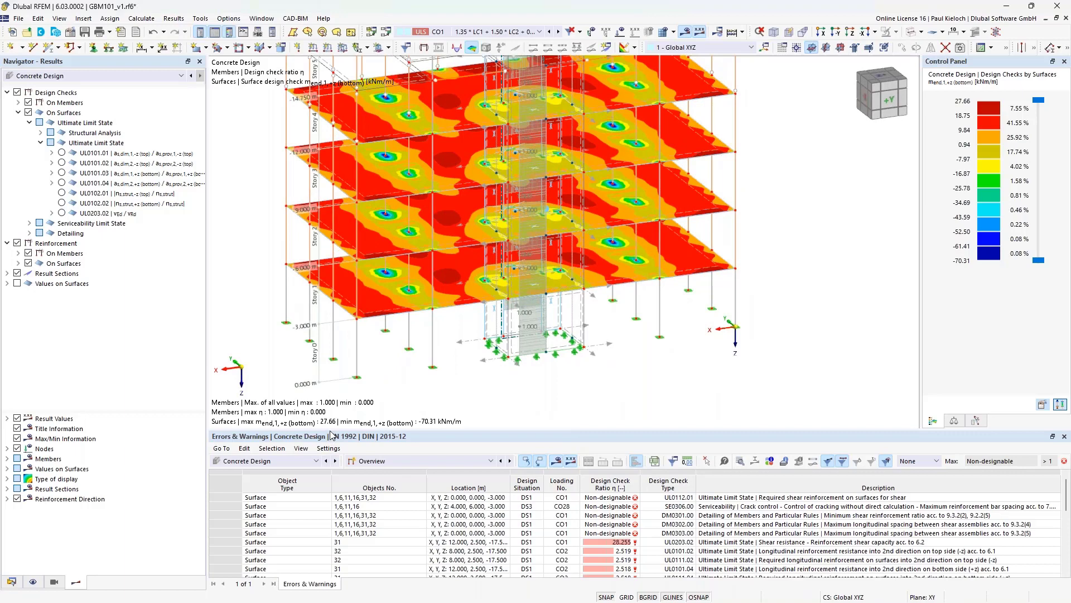
pyautogui.moveTo(332, 431); pyautogui.dragTo(491, 375)
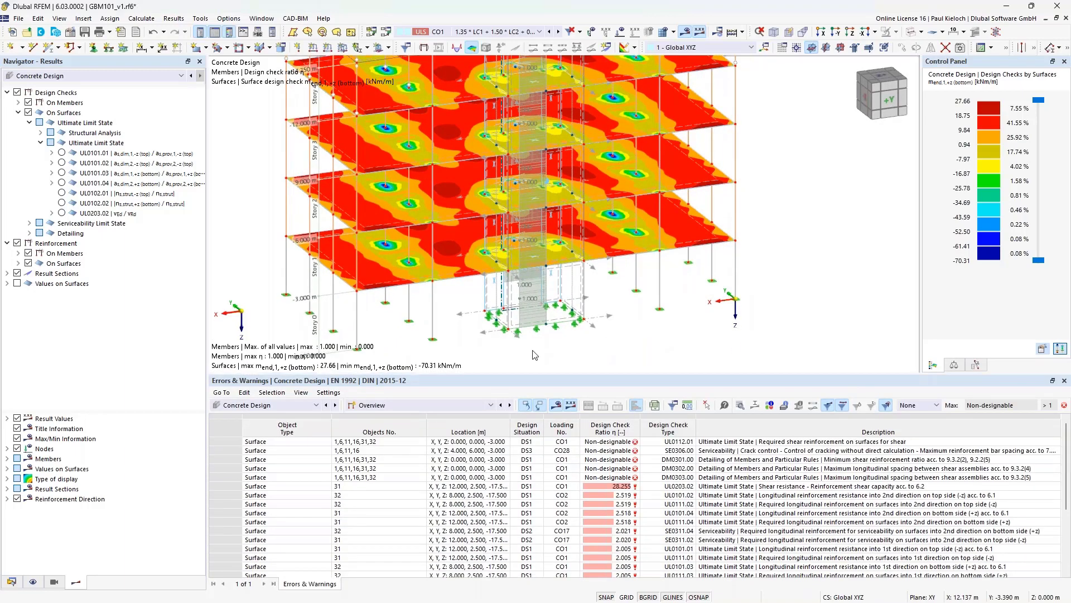
# - Select Building Model in the Data navigator to show checks for the whole building
pyautogui.click(12, 582)
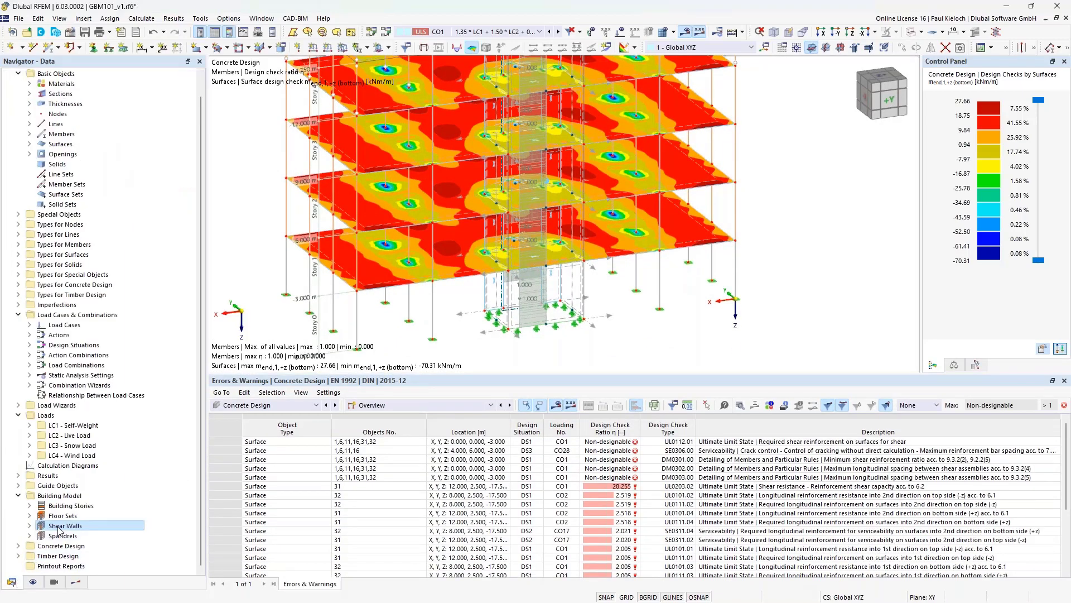
pyautogui.click(62, 495)
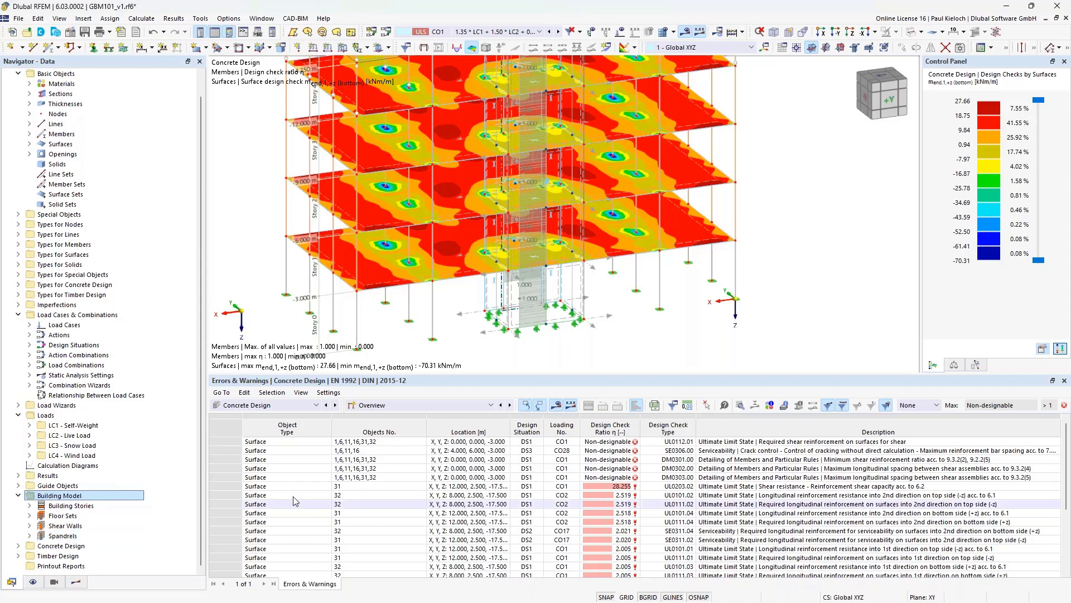
pyautogui.click(424, 406)
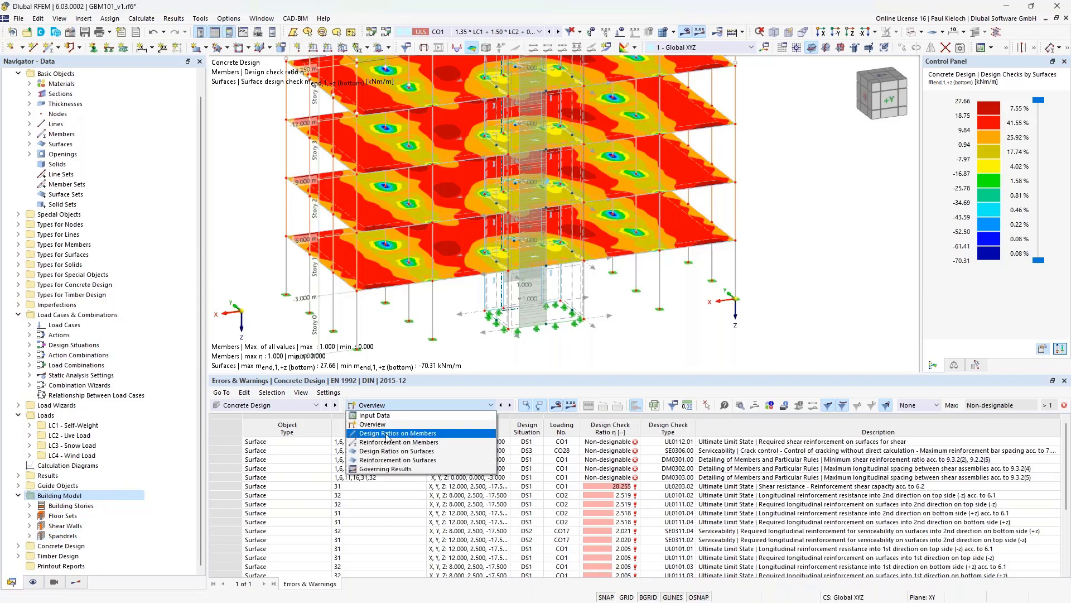
# - Show Design Ratios on Members in a taller table and select member 125's checks
pyautogui.click(407, 434)
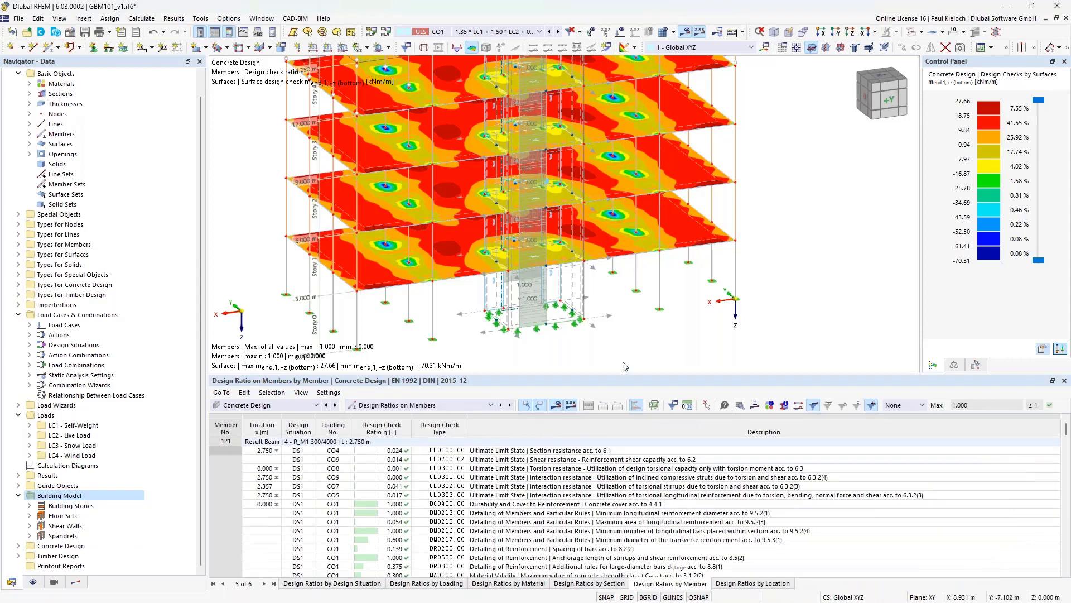
pyautogui.moveTo(609, 371); pyautogui.dragTo(609, 340)
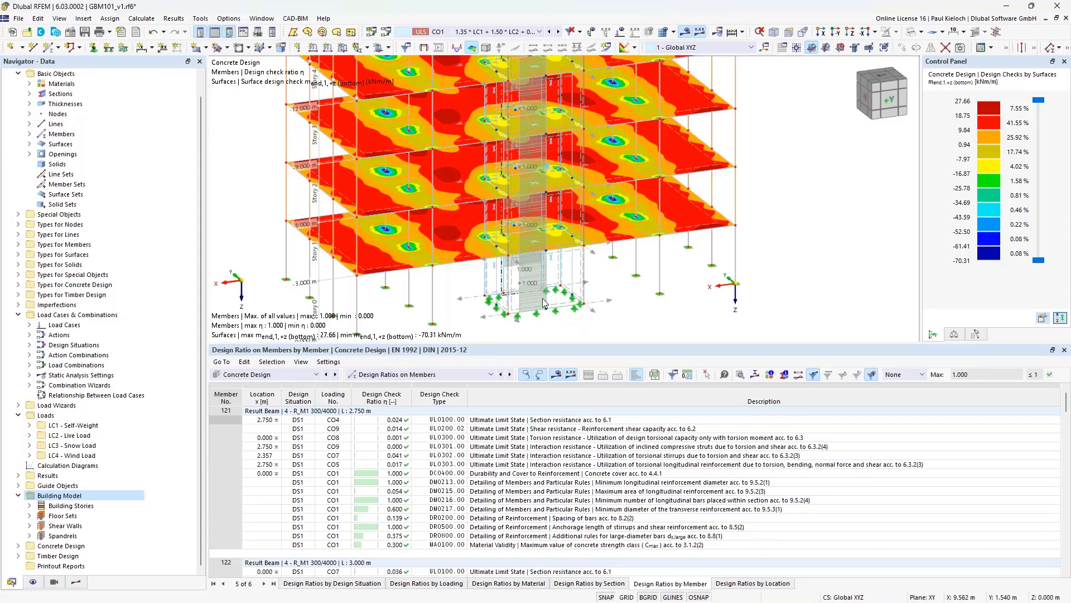
pyautogui.scroll(5, 545, 303)
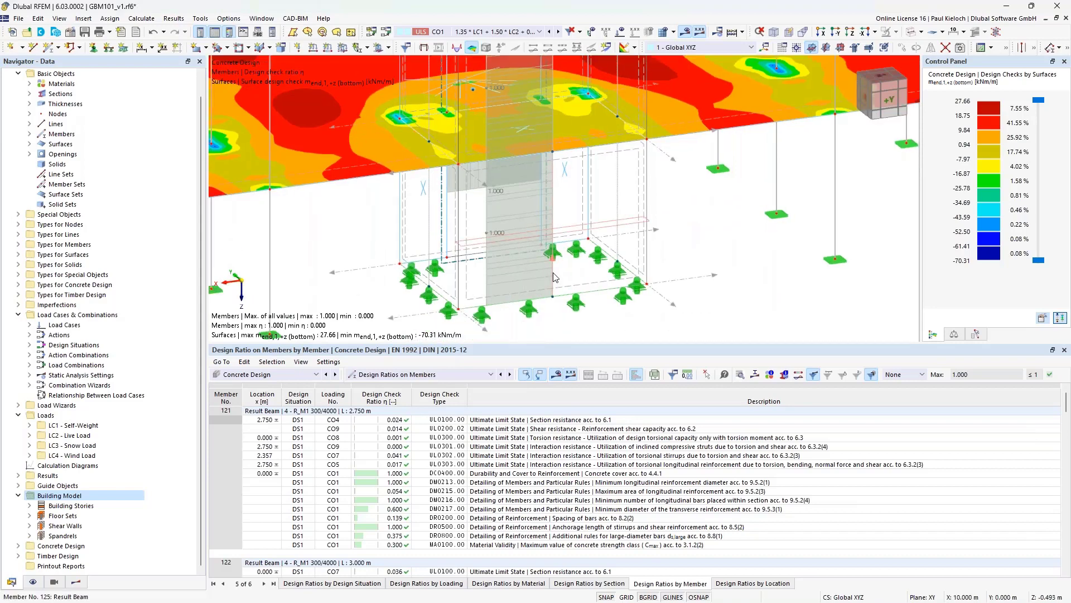
pyautogui.click(554, 278)
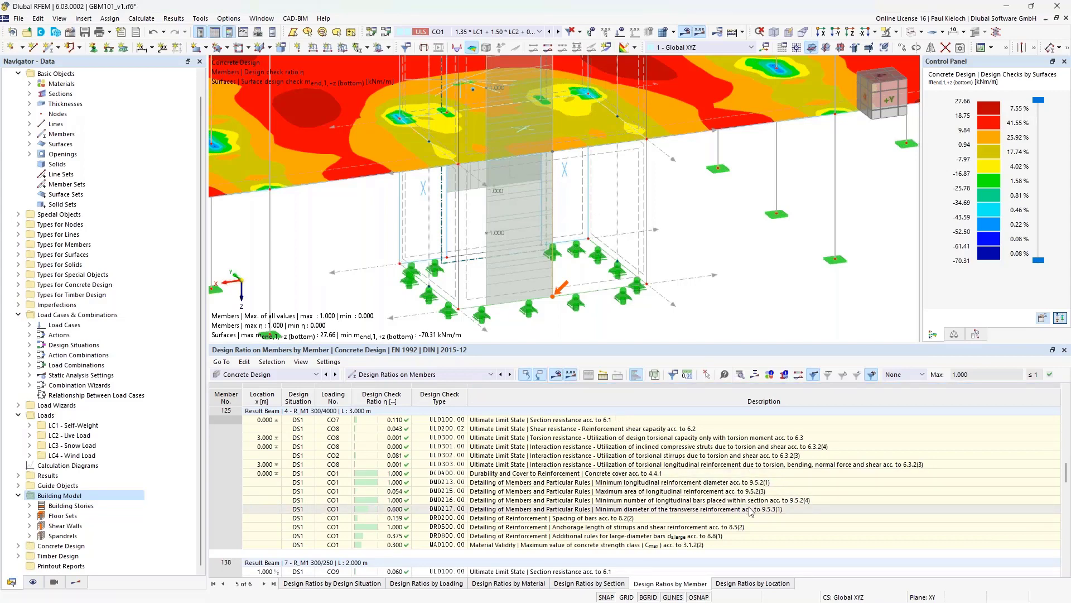
# - Locate member 138's DM0201.00 check in the model, framing several storeys
pyautogui.scroll(-5, 697, 280)
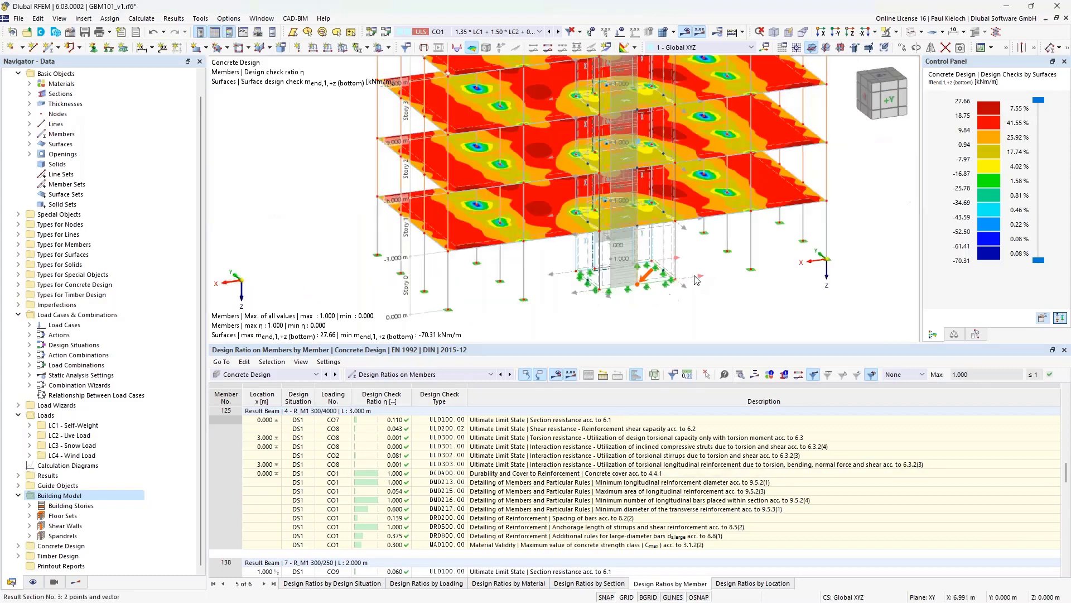
pyautogui.moveTo(694, 78); pyautogui.dragTo(677, 213, button='middle')
pyautogui.scroll(8, 675, 195)
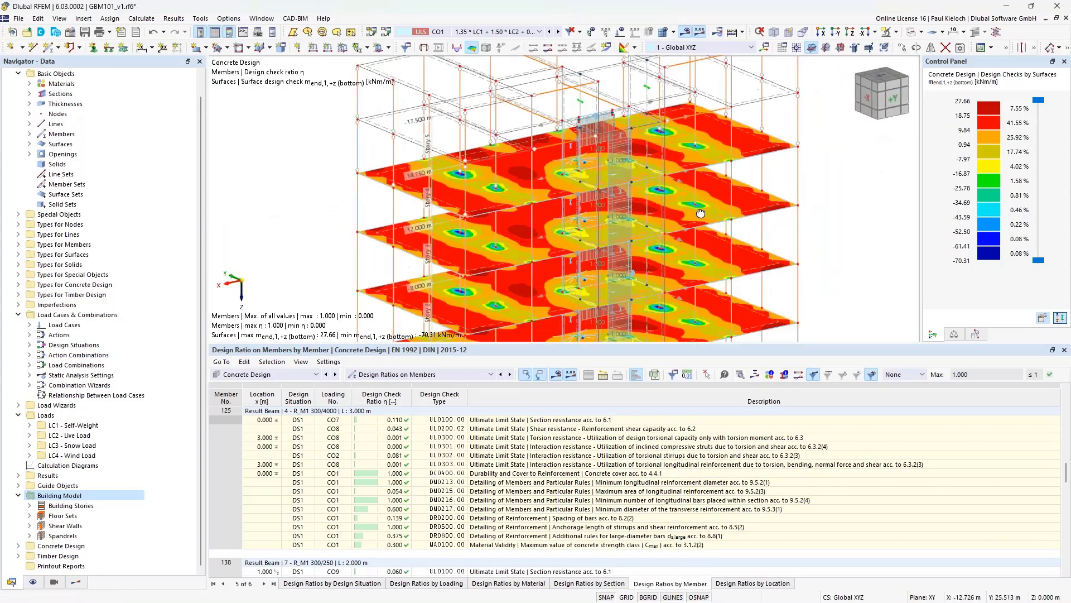
pyautogui.scroll(2, 642, 154)
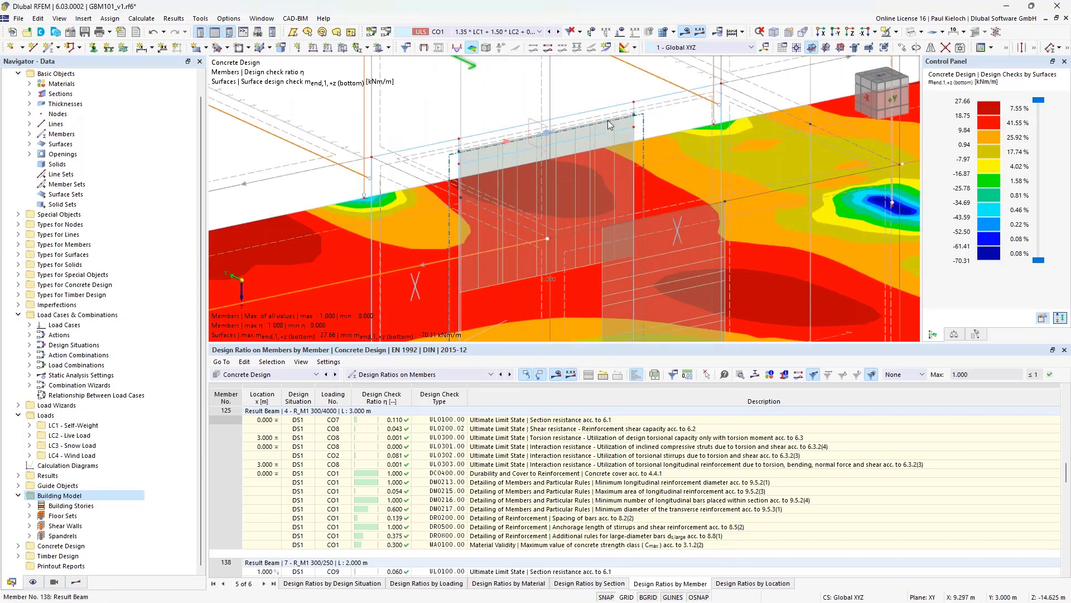
pyautogui.scroll(-6, 789, 483)
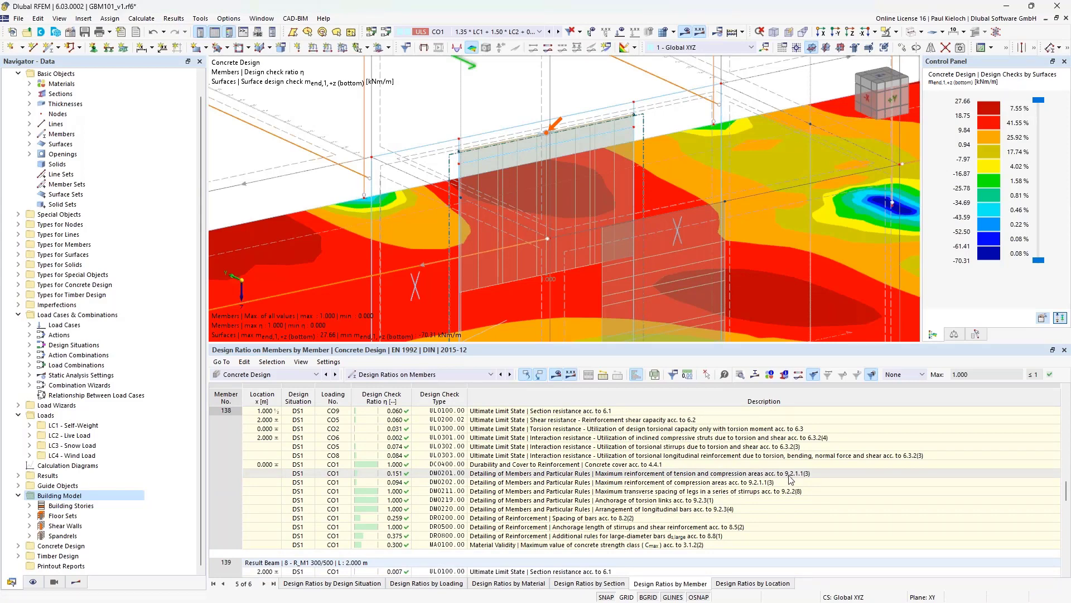
pyautogui.click(789, 474)
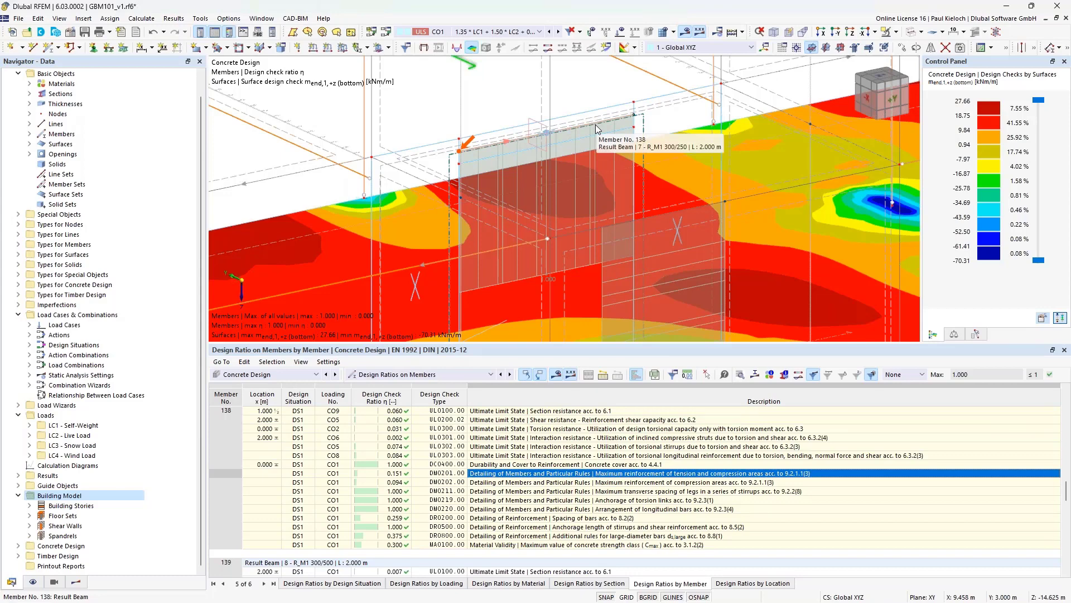
pyautogui.scroll(-5, 595, 125)
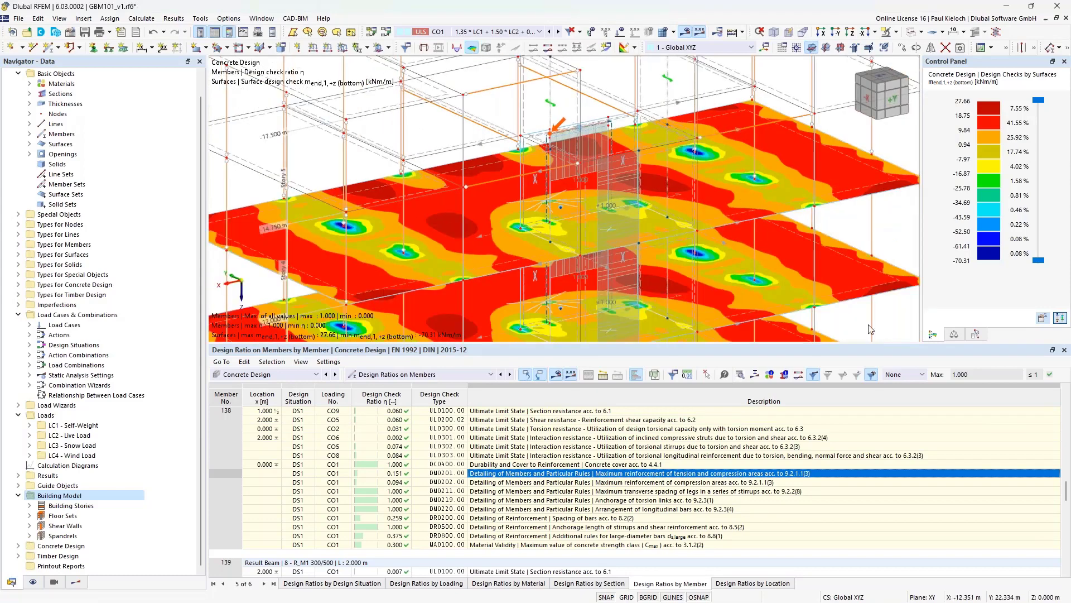
pyautogui.moveTo(889, 253); pyautogui.dragTo(794, 240, button='middle')
pyautogui.keyDown('ctrl'); pyautogui.moveTo(794, 240); pyautogui.dragTo(794, 228, button='middle'); pyautogui.keyUp('ctrl')
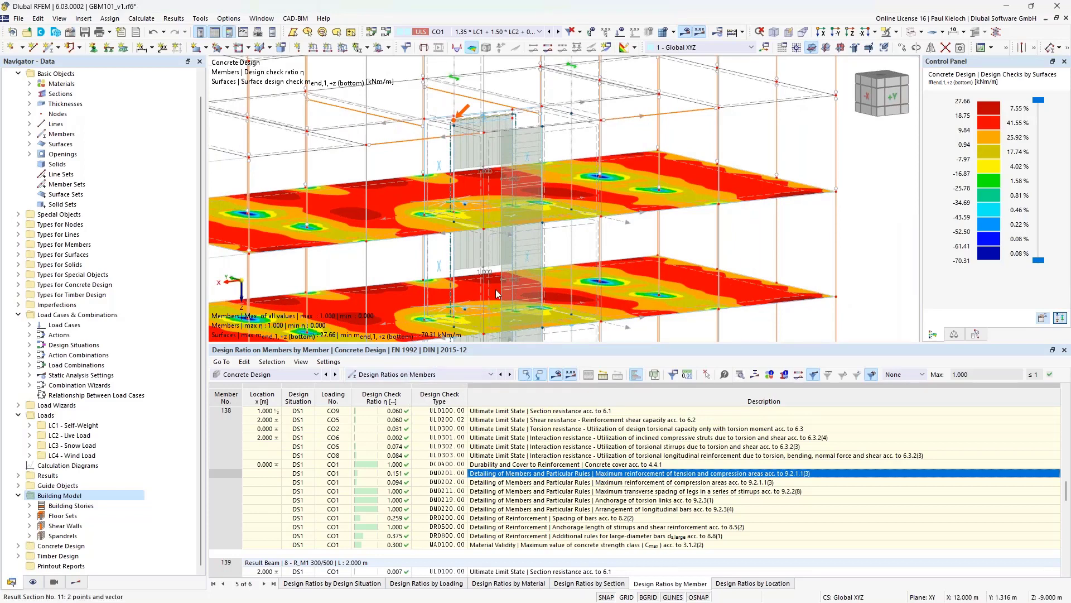
pyautogui.moveTo(809, 256); pyautogui.dragTo(881, 234, button='middle')
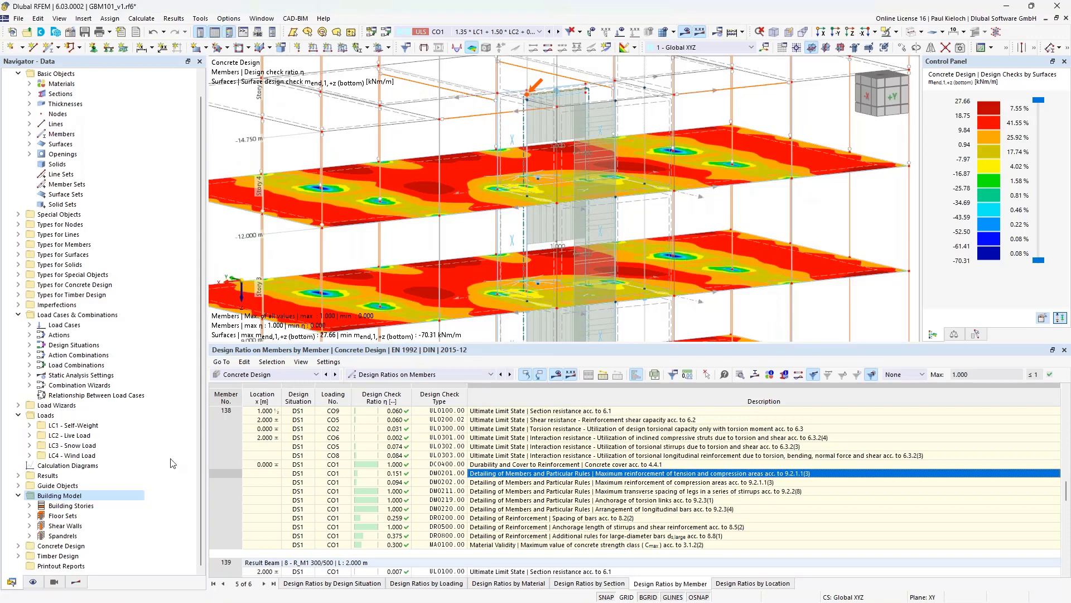
pyautogui.click(394, 376)
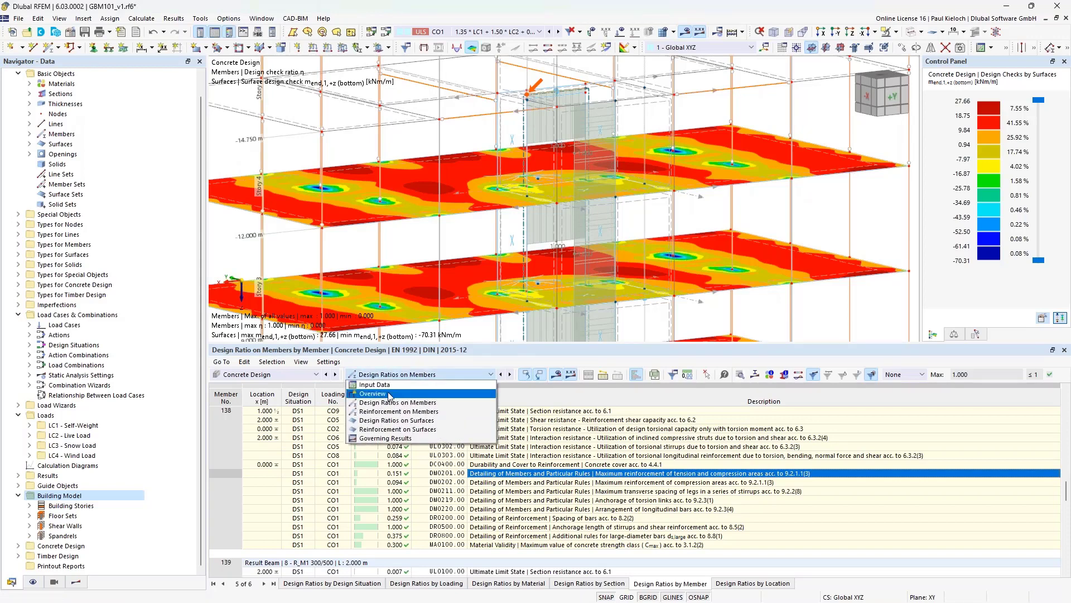
# - Show the Objects to Design input data with the Members row selected and a taller model view
pyautogui.click(394, 386)
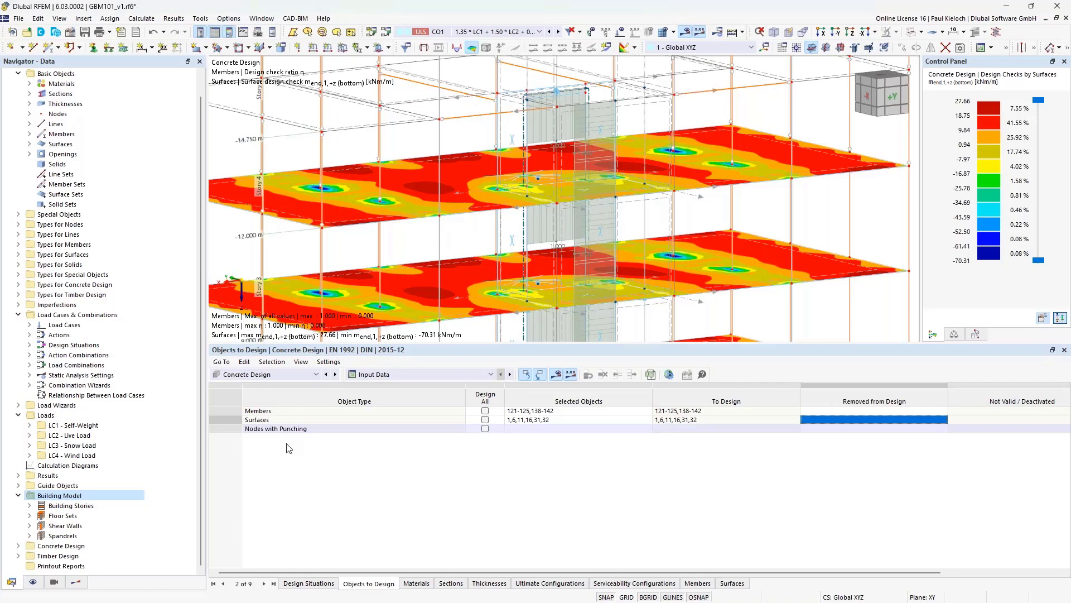
pyautogui.click(252, 413)
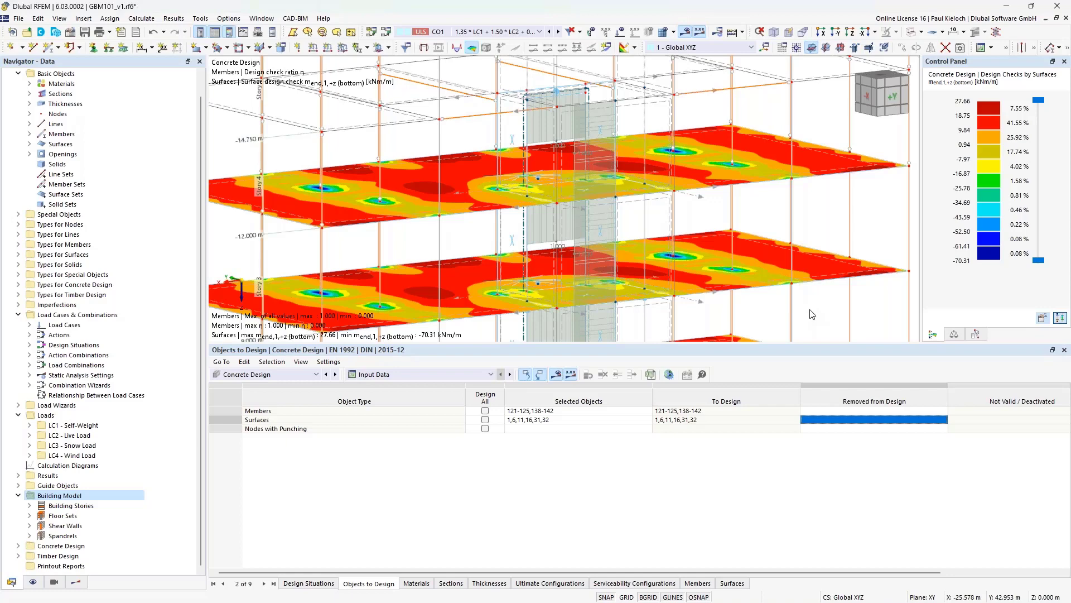
pyautogui.moveTo(827, 304); pyautogui.dragTo(838, 265, button='middle')
pyautogui.scroll(-1, 848, 258)
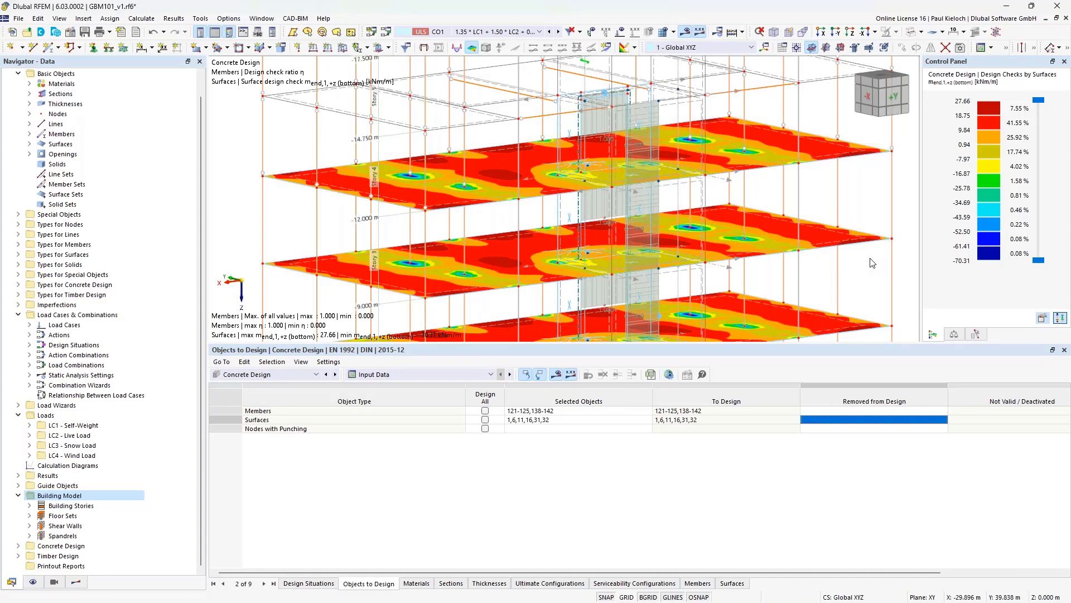
pyautogui.moveTo(850, 267); pyautogui.dragTo(842, 270, button='middle')
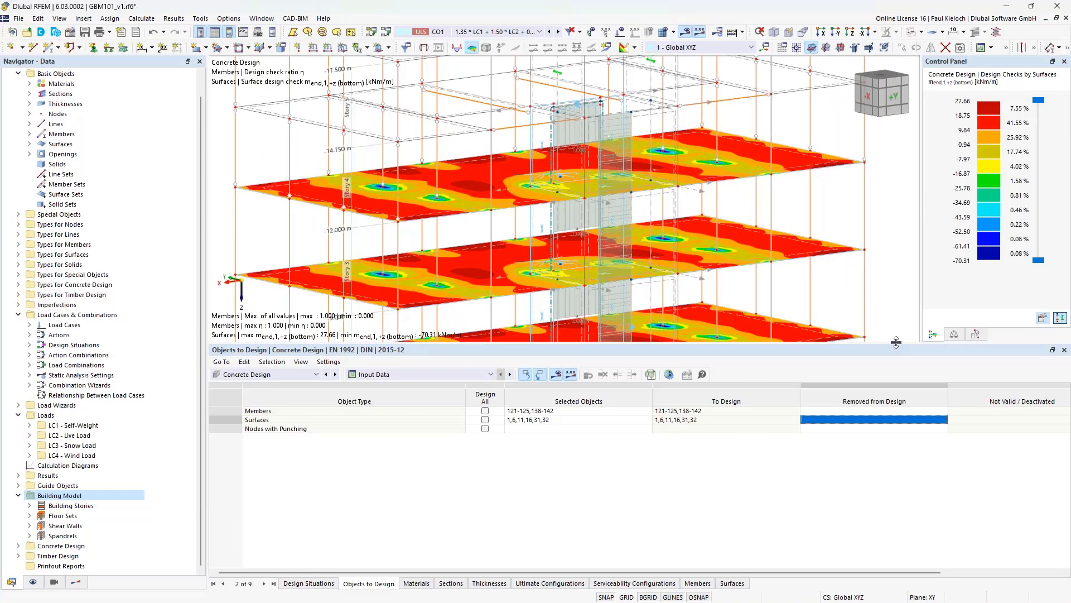
pyautogui.moveTo(896, 342); pyautogui.dragTo(896, 445)
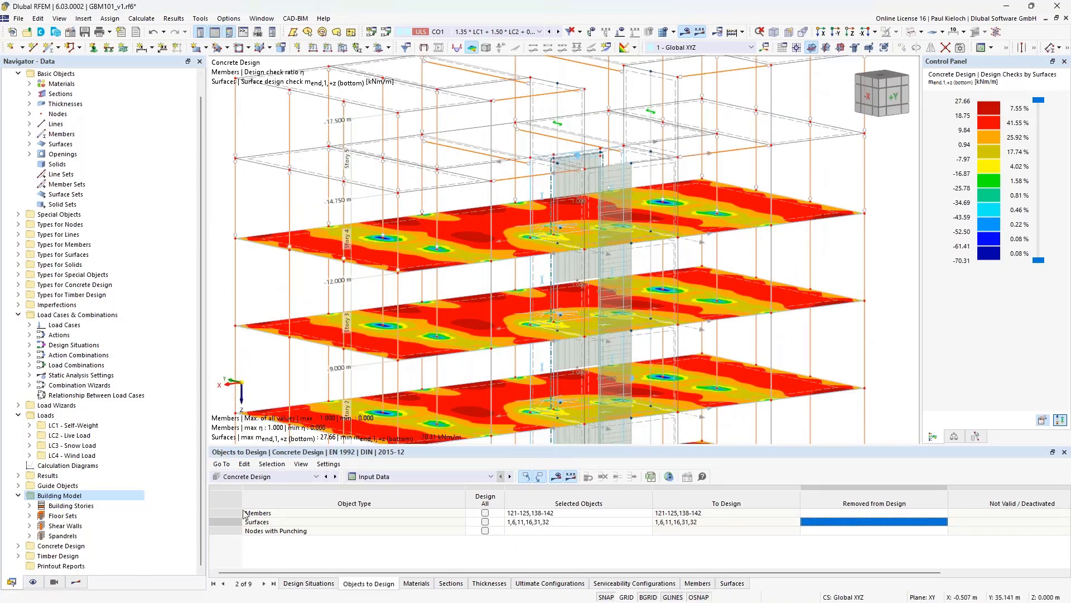
pyautogui.click(76, 581)
# - Rotate to a front view and hide member checks, keeping only surface design checks
pyautogui.scroll(-1, 414, 240)
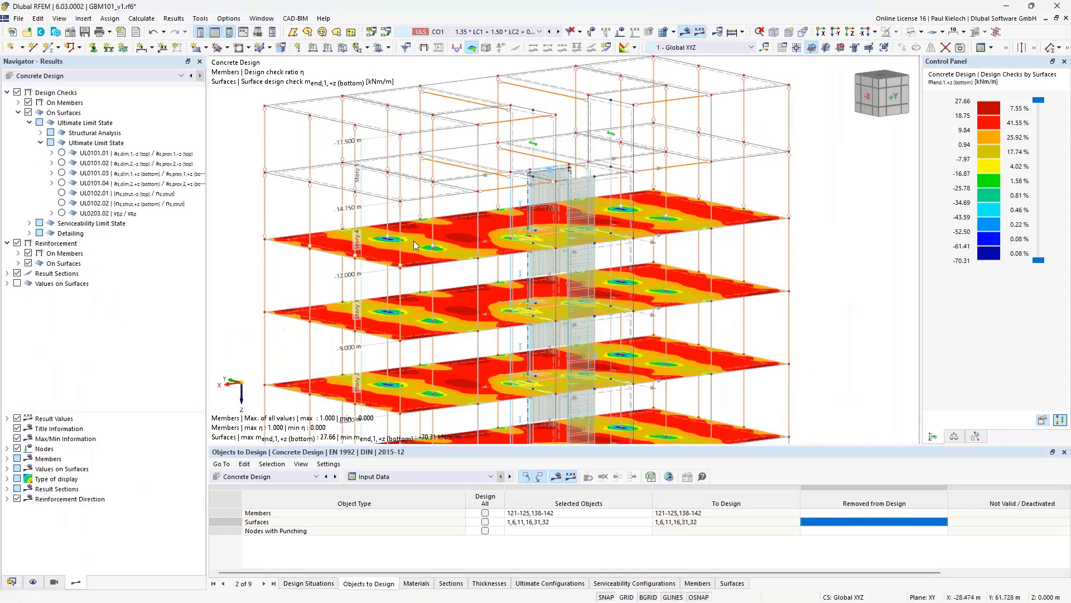
pyautogui.keyDown('ctrl'); pyautogui.moveTo(414, 240); pyautogui.dragTo(648, 221, button='middle'); pyautogui.keyUp('ctrl')
pyautogui.click(29, 102)
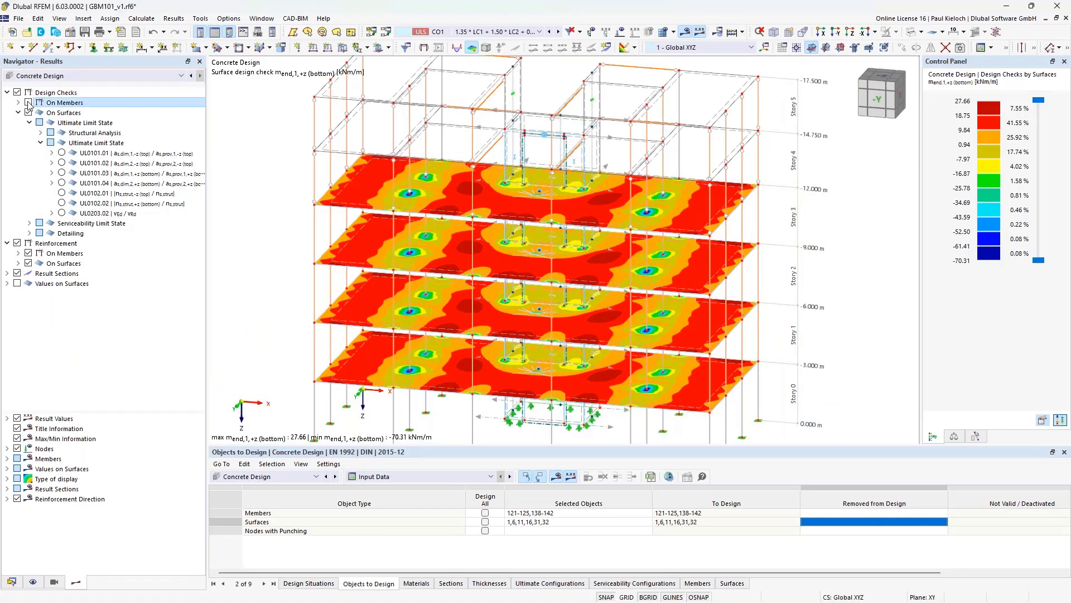
pyautogui.click(82, 114)
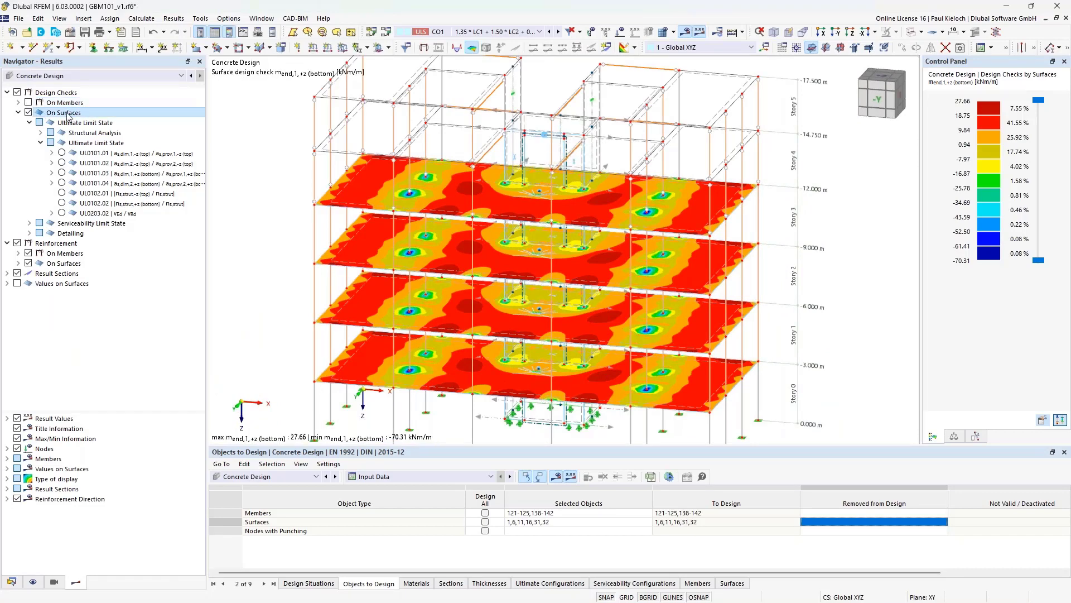
pyautogui.keyDown('ctrl'); pyautogui.moveTo(782, 243); pyautogui.dragTo(804, 214, button='middle'); pyautogui.keyUp('ctrl')
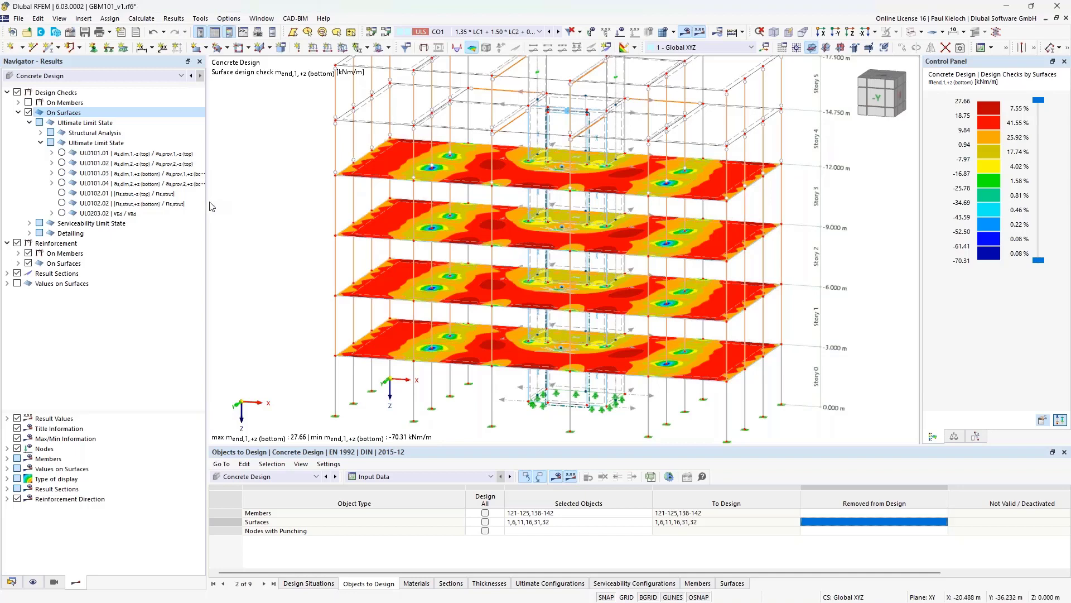
# - Show Ultimate Limit State check UL0101.03, the bottom reinforcement ratio, on the slabs
pyautogui.moveTo(207, 199); pyautogui.dragTo(234, 199)
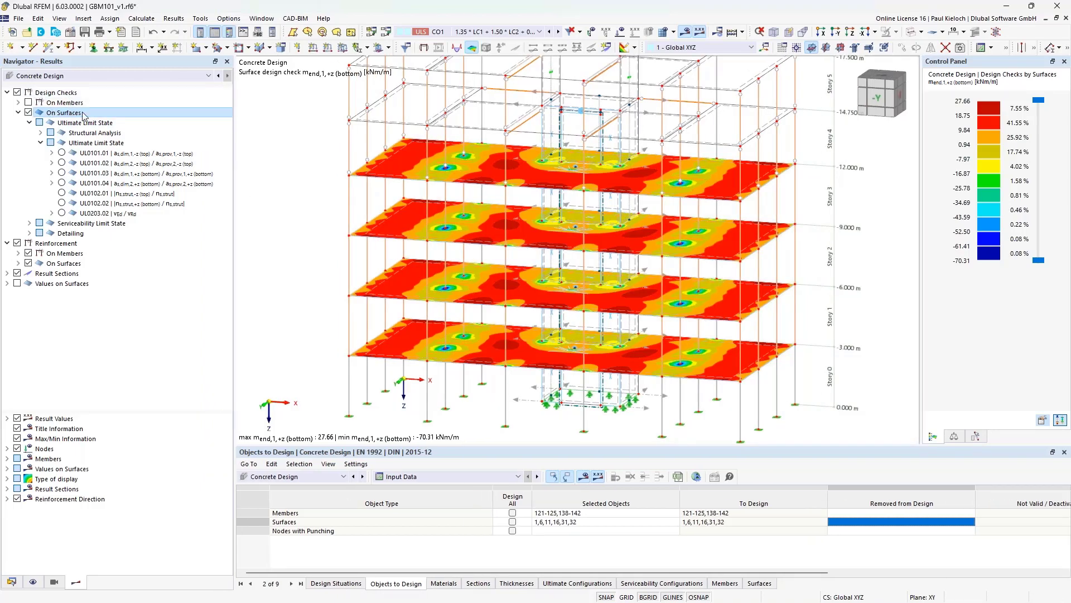
pyautogui.click(95, 143)
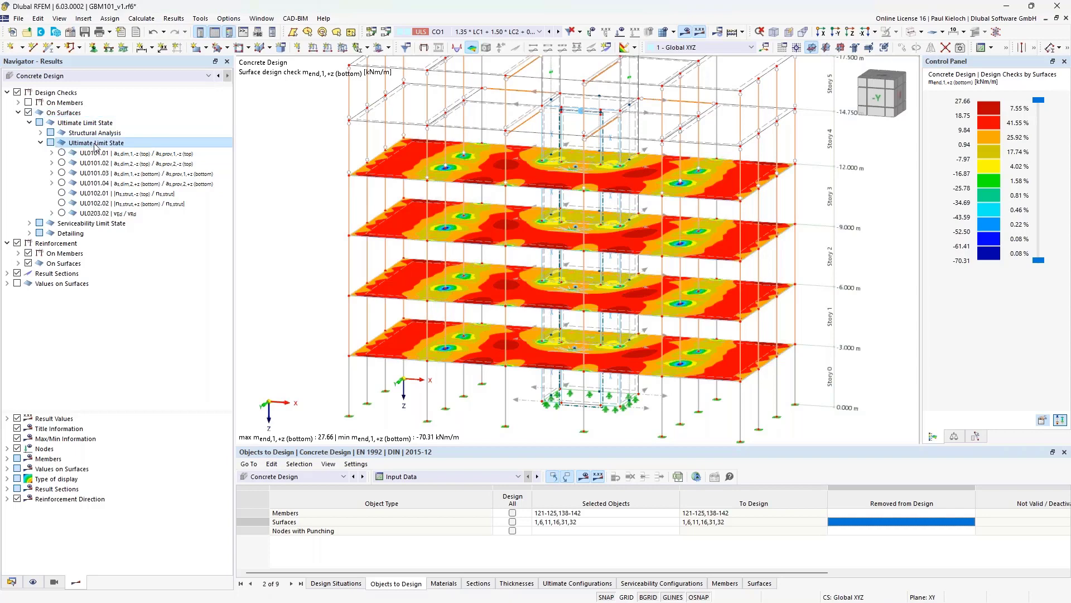
pyautogui.click(62, 173)
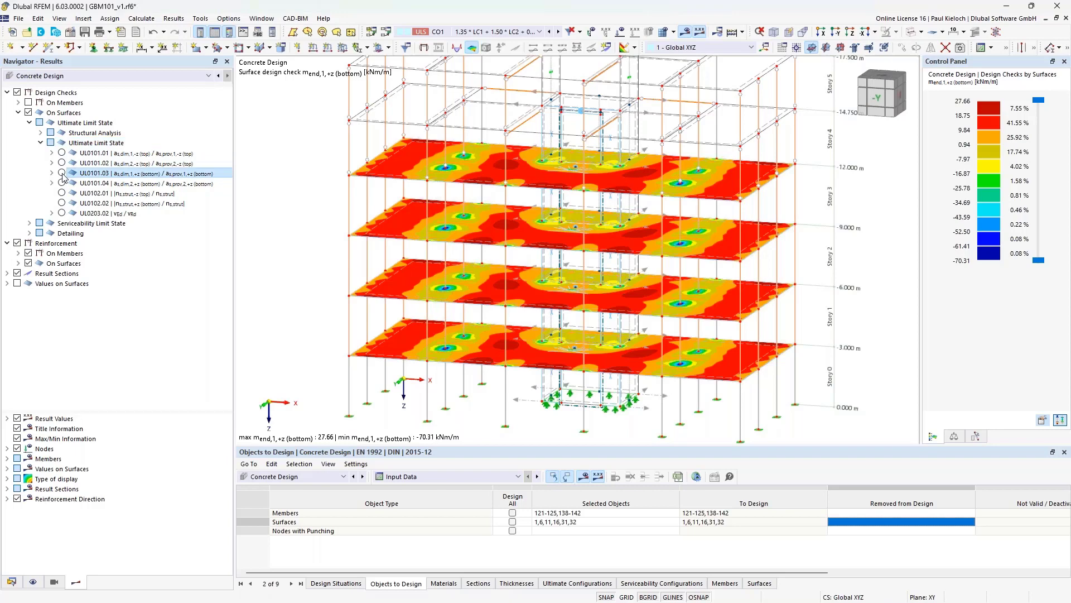
pyautogui.keyDown('ctrl'); pyautogui.moveTo(737, 225); pyautogui.dragTo(749, 203, button='middle'); pyautogui.keyUp('ctrl')
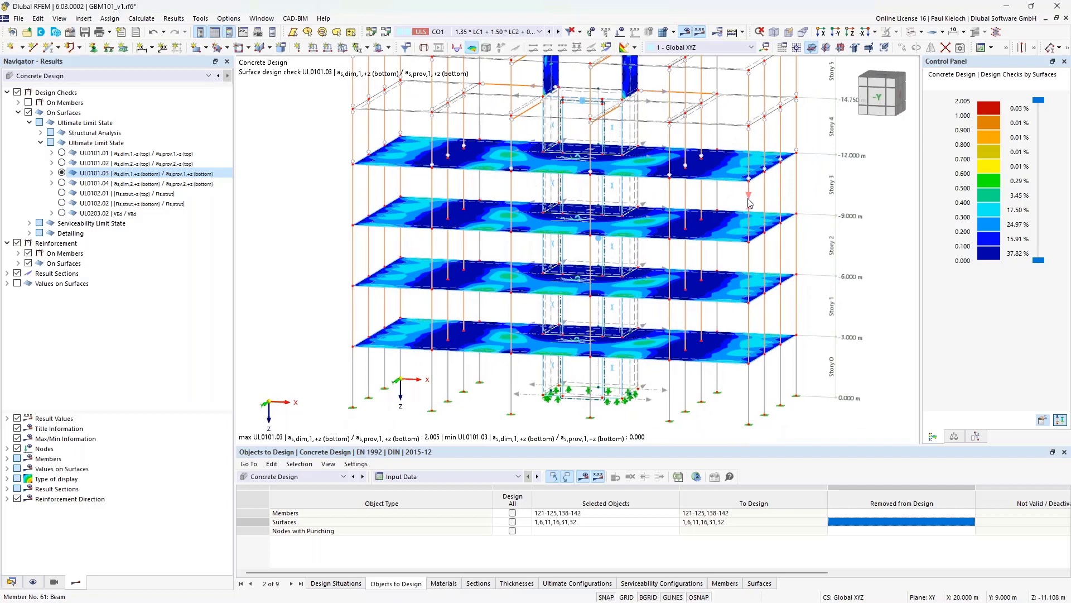
# - Expand UL0101.03 and compare its as,dim,1,+z, ns,end,1,+z and m_end,1,+z bottom results
pyautogui.click(52, 173)
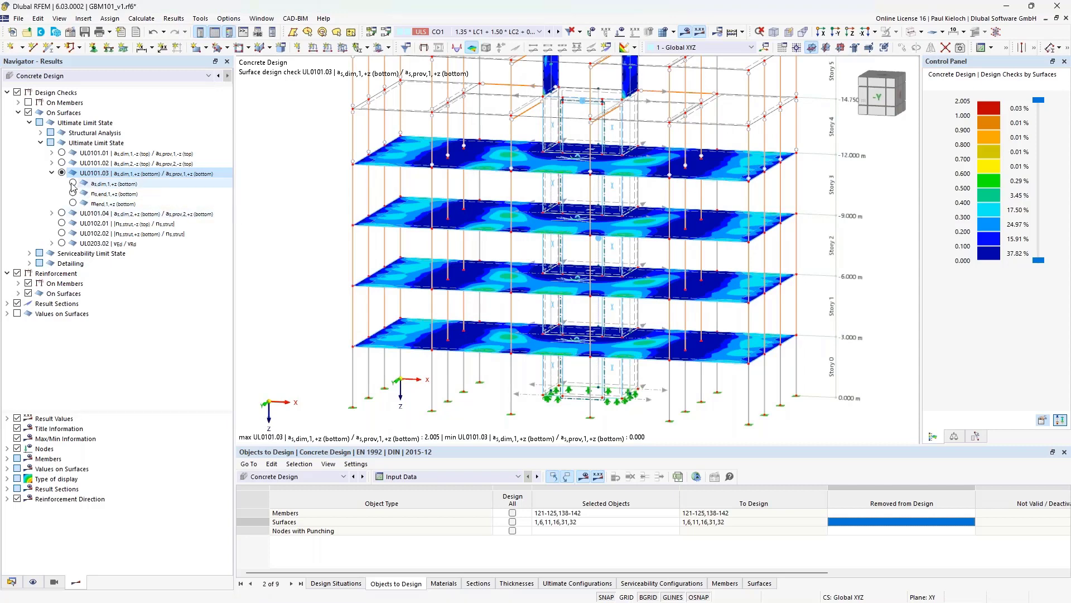
pyautogui.click(72, 184)
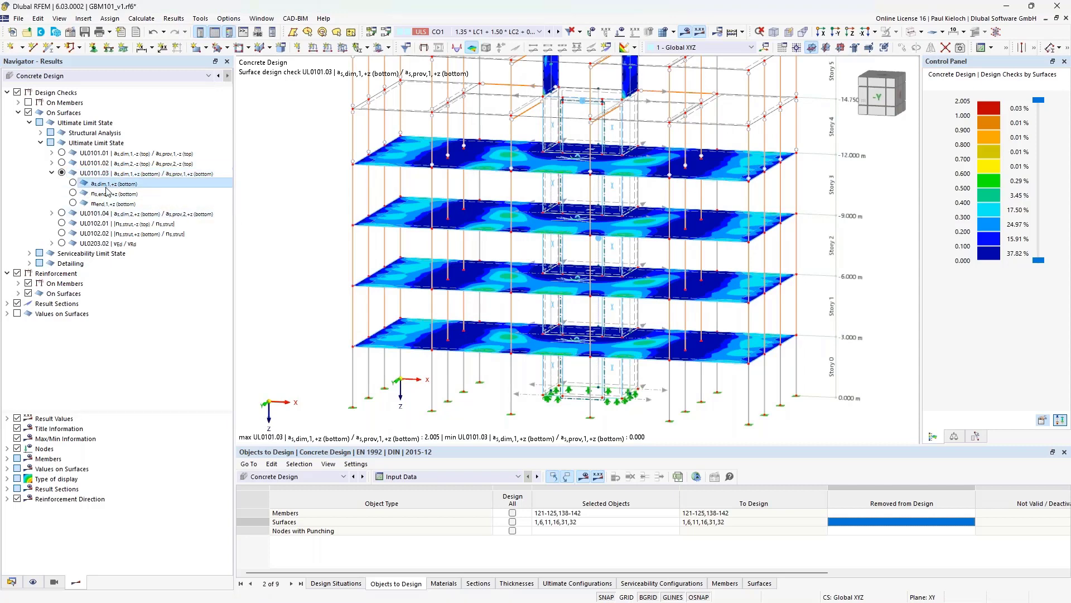
pyautogui.click(74, 183)
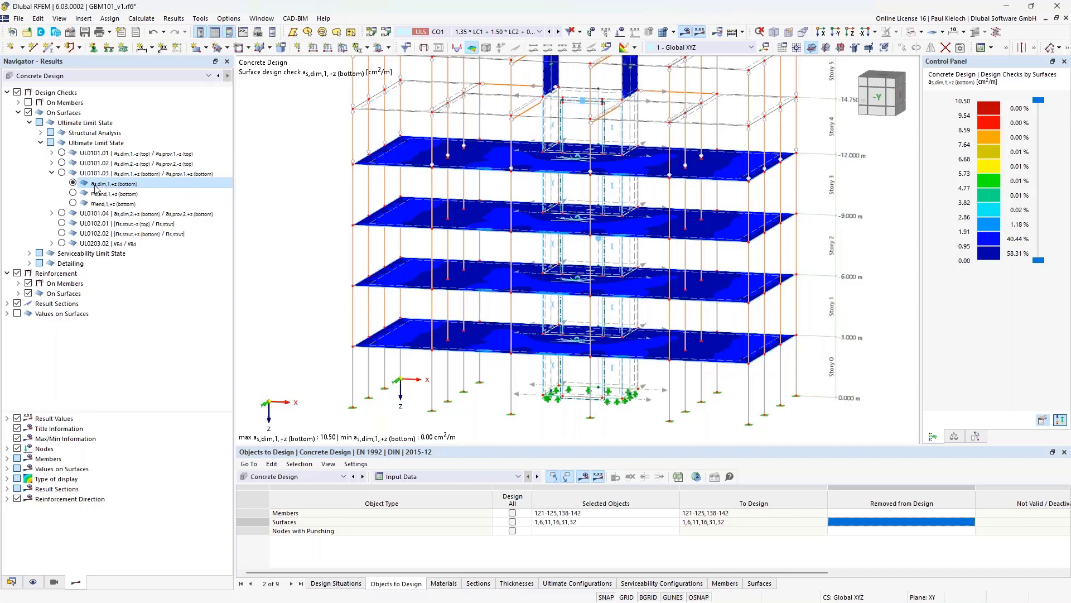
pyautogui.click(112, 195)
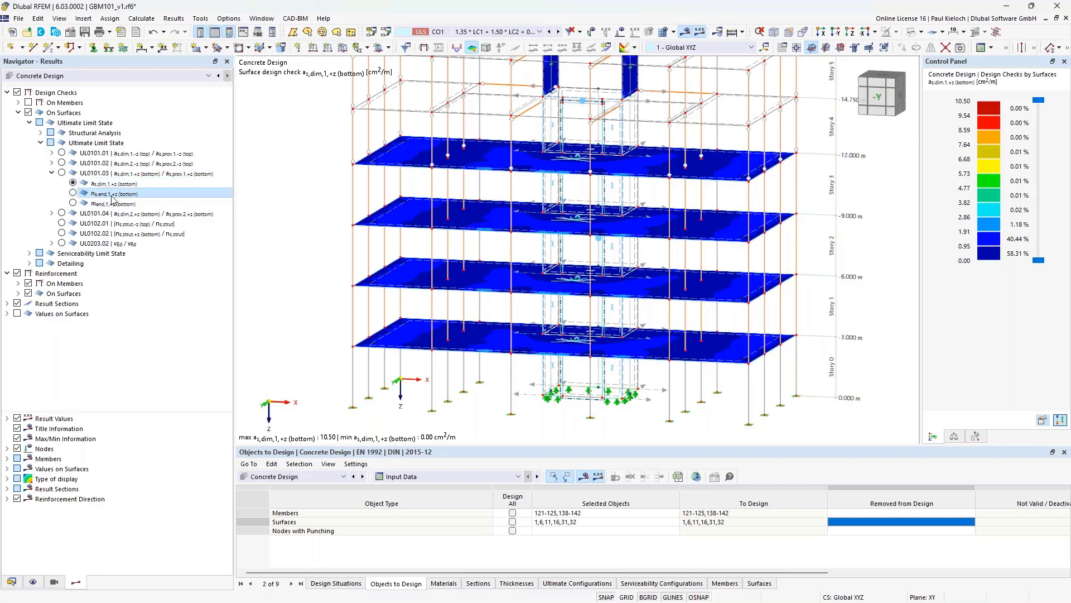
pyautogui.click(116, 204)
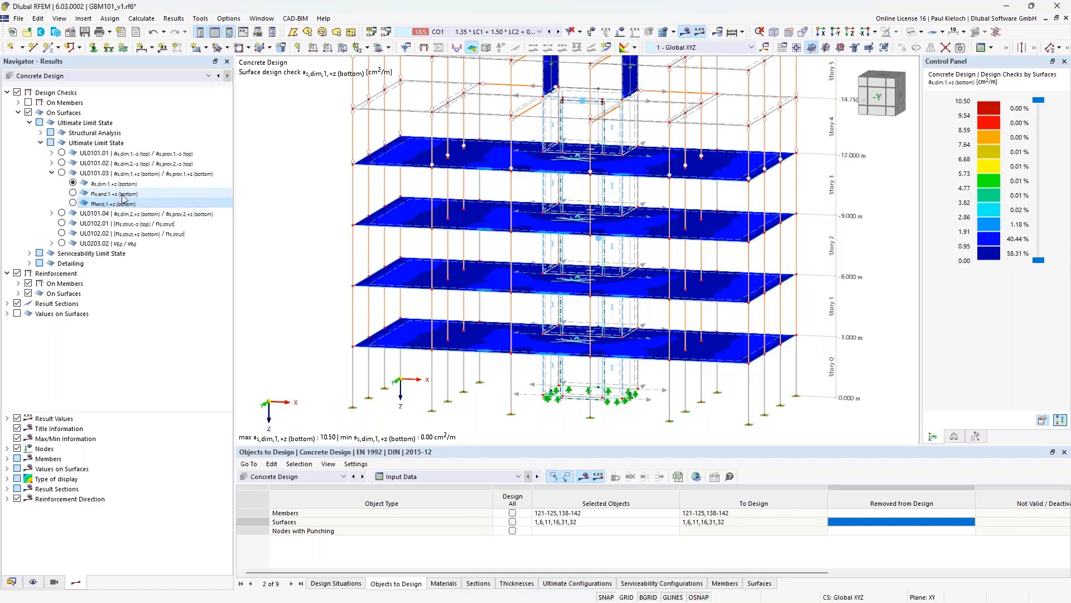
pyautogui.click(125, 195)
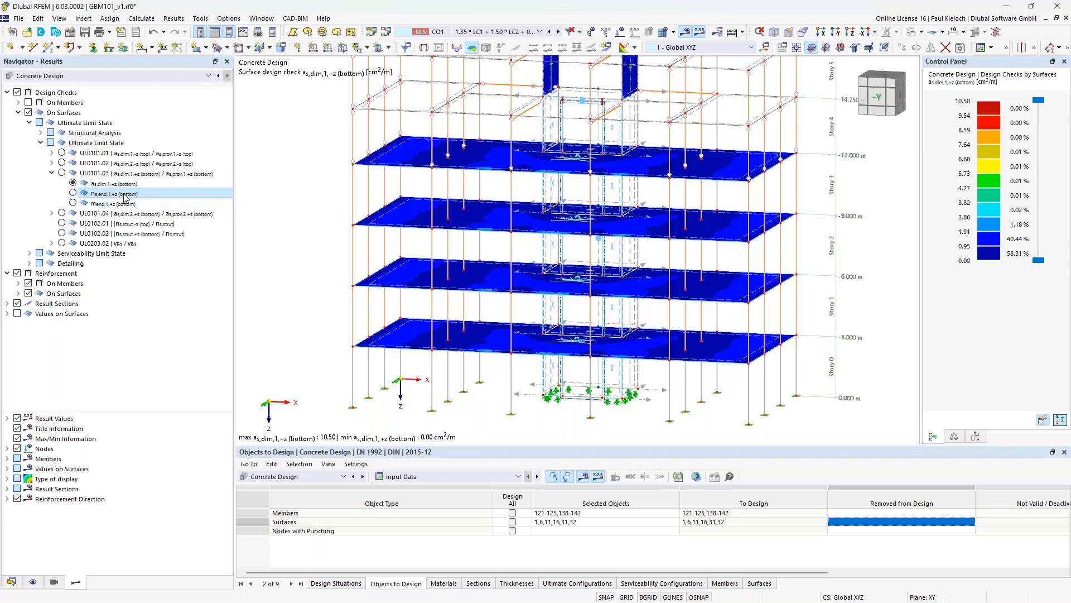
pyautogui.click(124, 204)
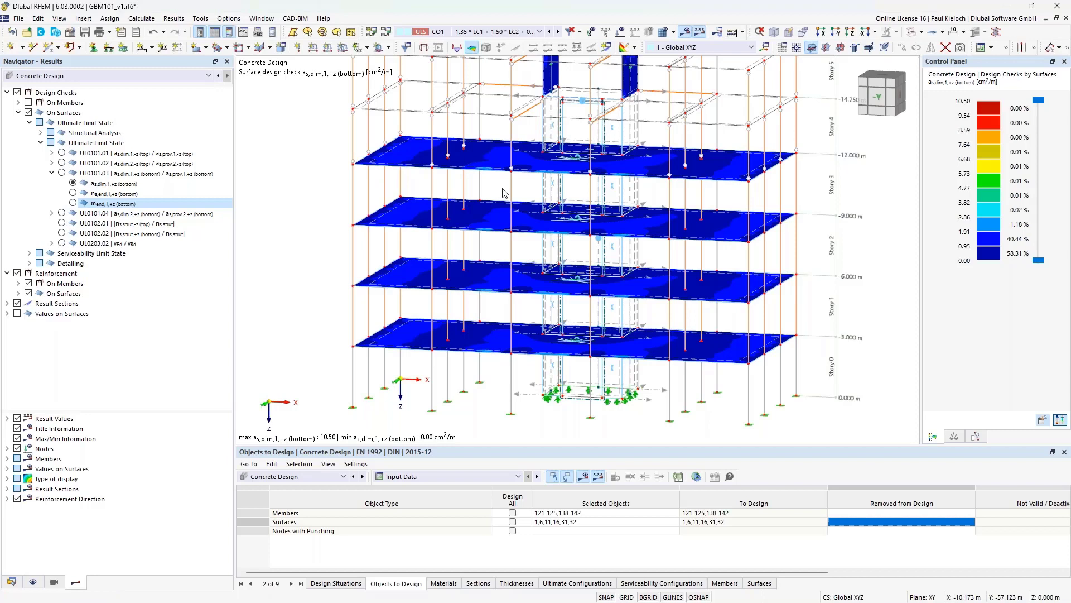
pyautogui.click(146, 194)
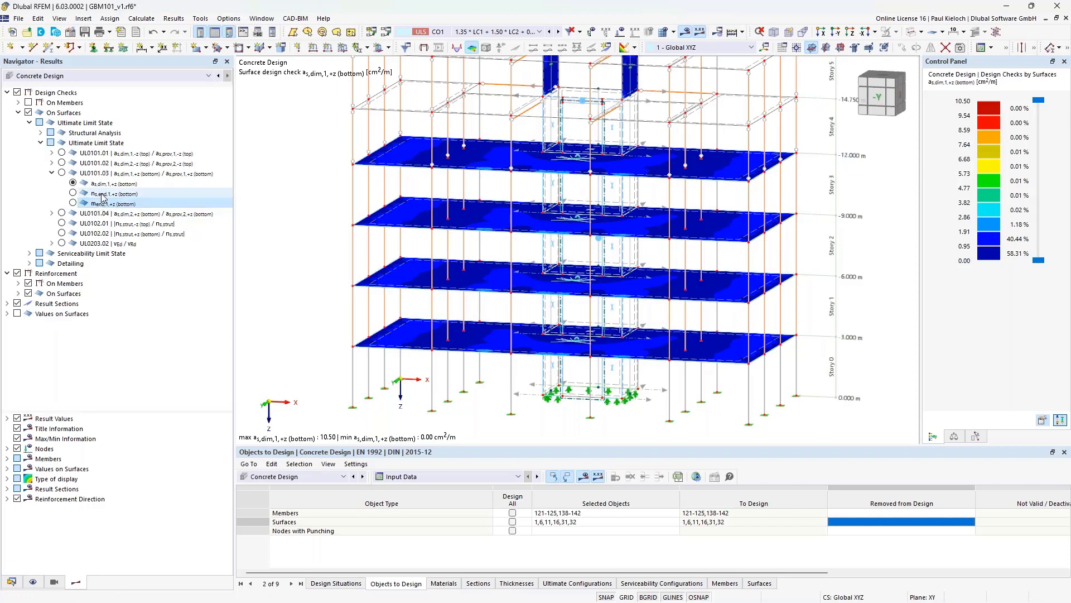
# - Display the bottom design moment m_end,1,+z on the slabs and open top slab surface 16
pyautogui.scroll(-2, 577, 185)
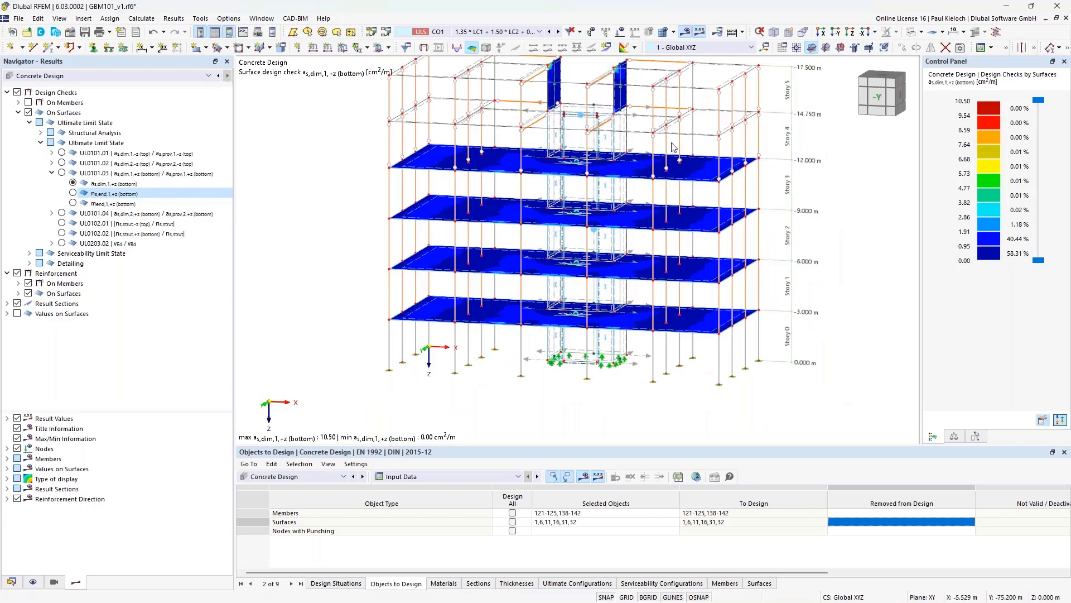
pyautogui.moveTo(650, 187); pyautogui.dragTo(623, 218, button='middle')
pyautogui.scroll(3, 621, 149)
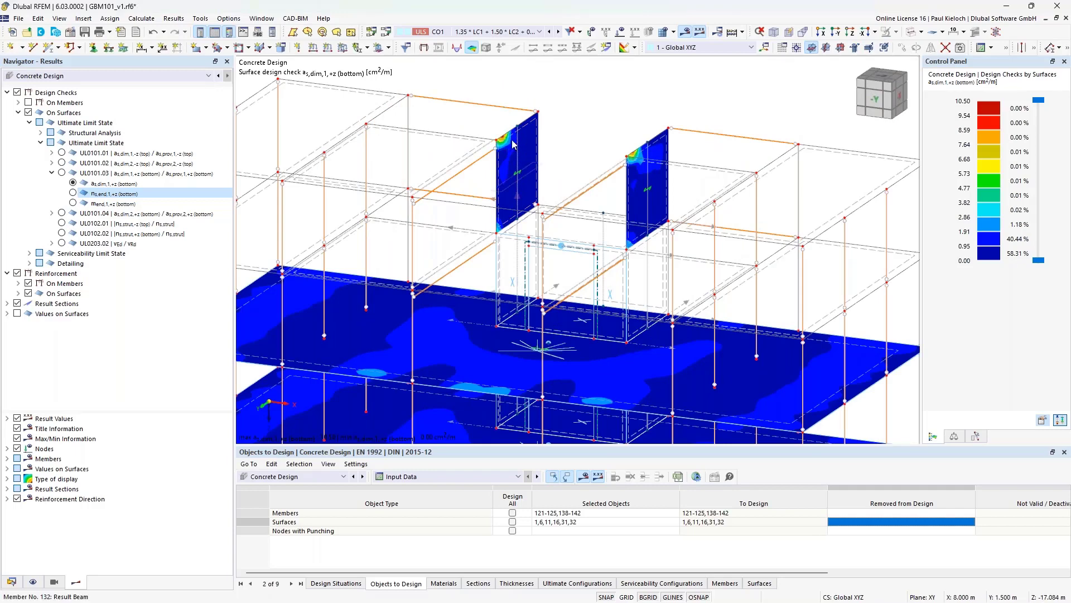
pyautogui.click(73, 193)
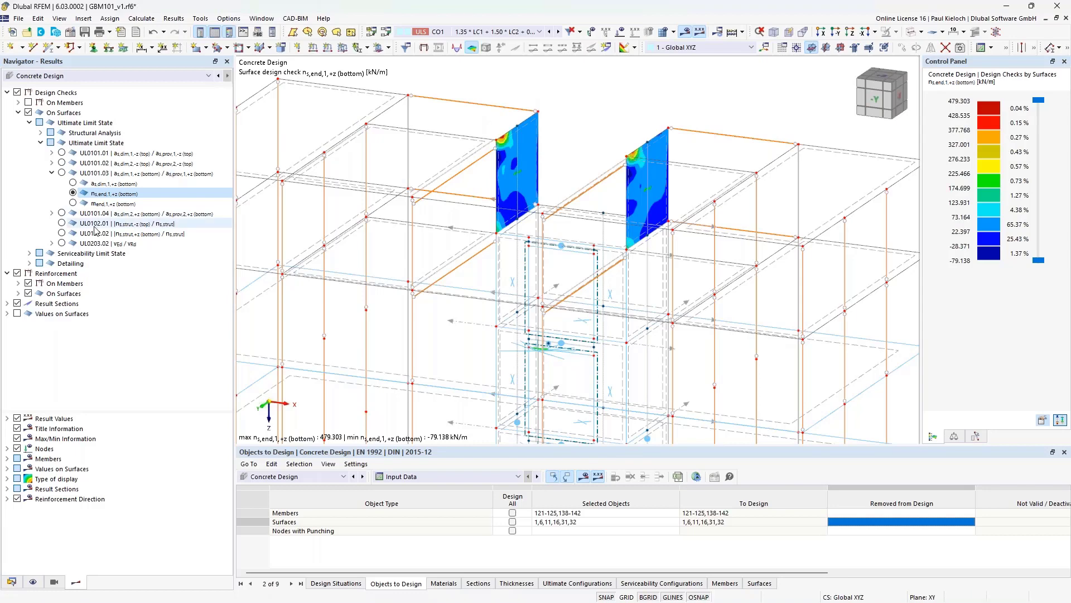
pyautogui.click(73, 204)
pyautogui.scroll(-5, 577, 172)
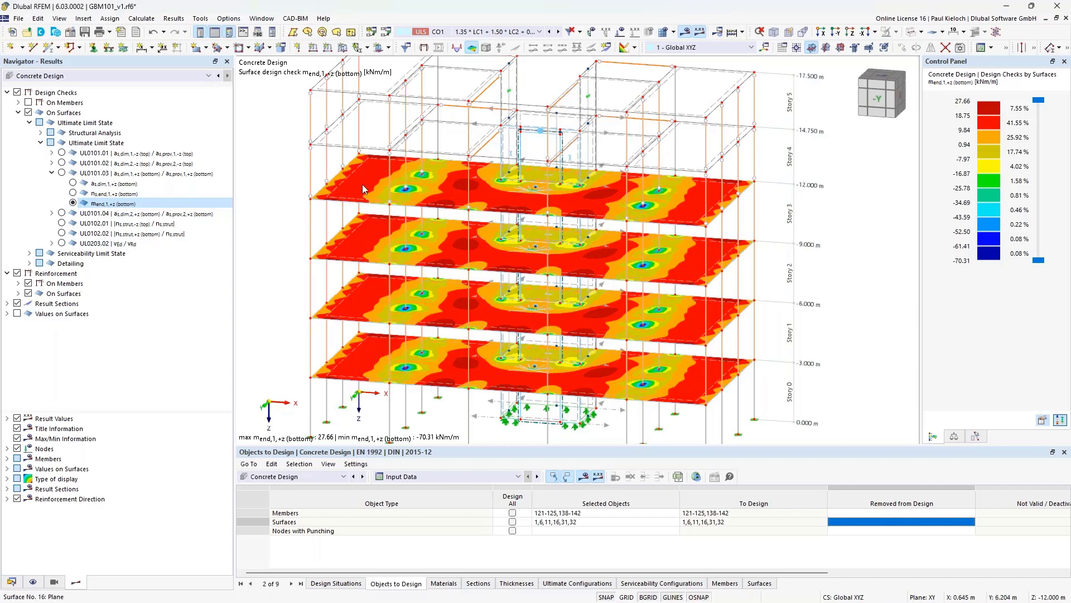
pyautogui.doubleClick(336, 189)
# - Open the GBM101 model's Base Data from the Data tree and cancel without changes
pyautogui.click(12, 582)
pyautogui.scroll(1, 84, 173)
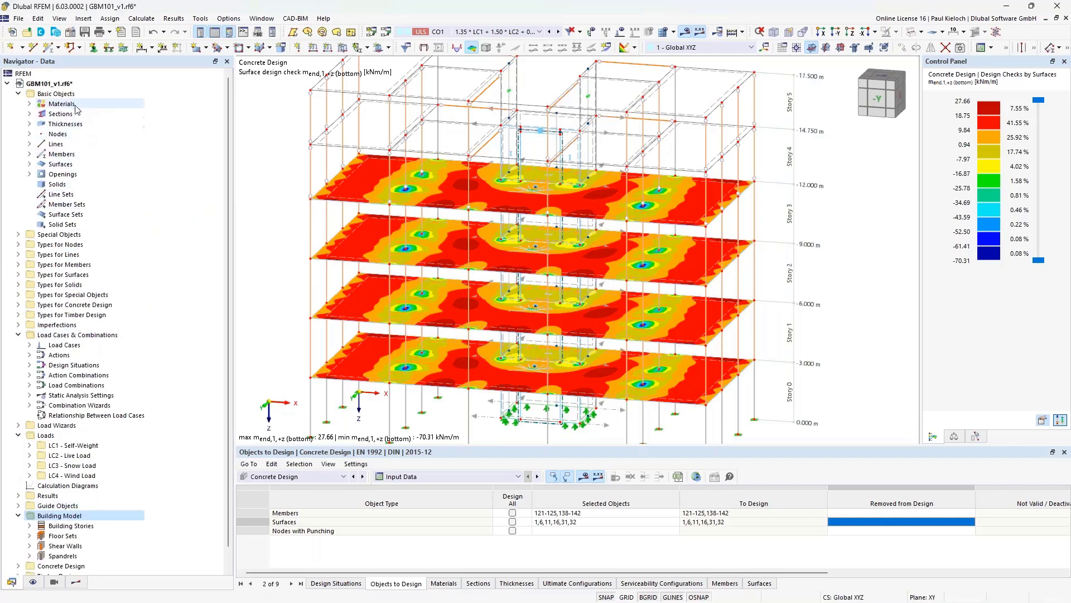
pyautogui.rightClick(66, 89)
pyautogui.press('Escape')
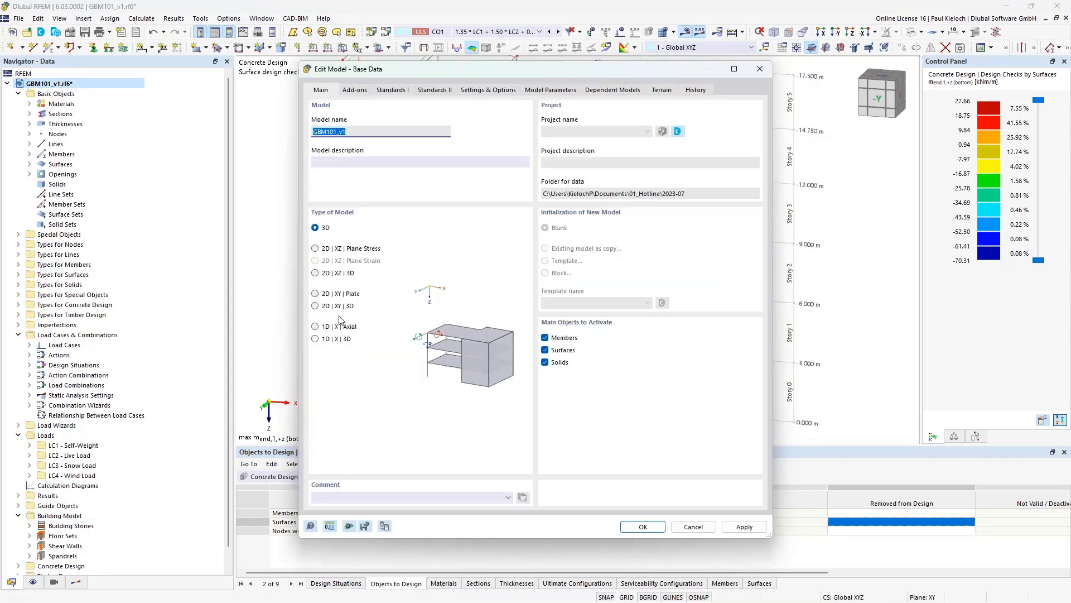
pyautogui.click(694, 526)
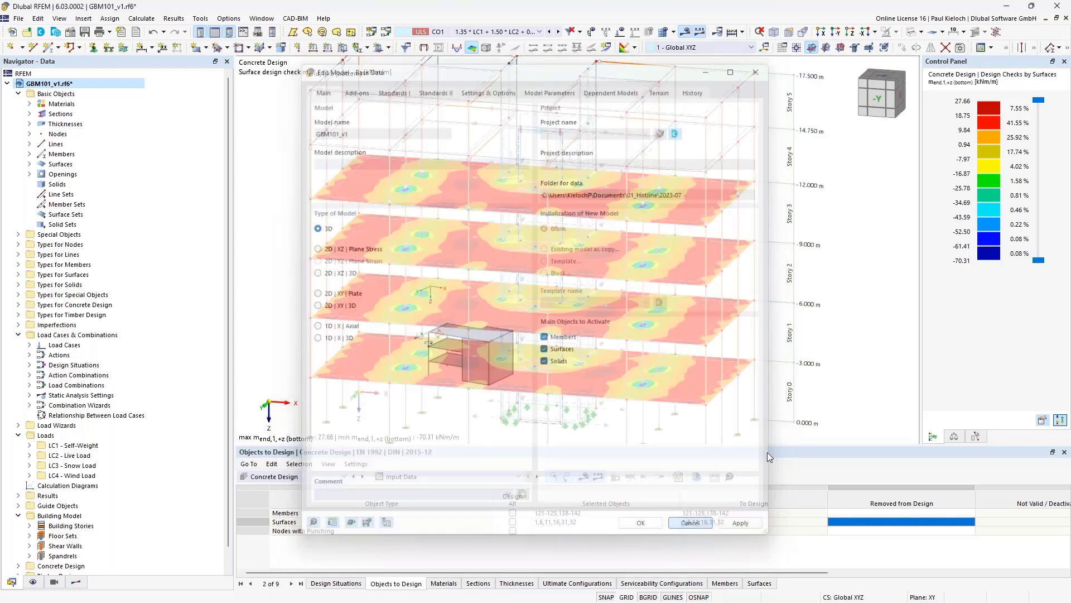
pyautogui.scroll(-3, 823, 224)
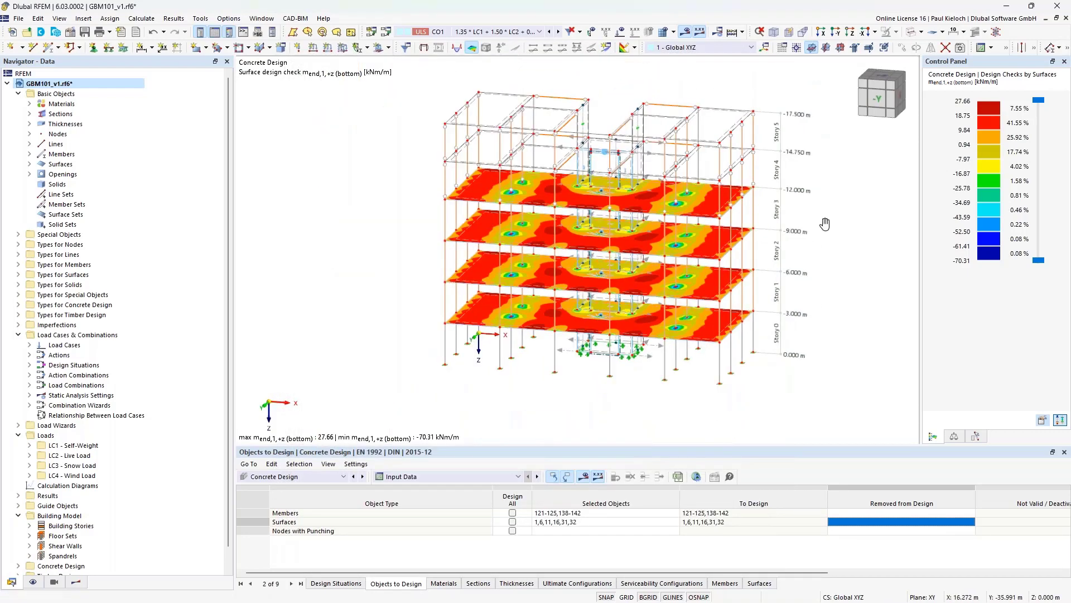
# - Return to concrete design results showing m_end,1,+z from 27.66 to -70.31 kNm/m on all slabs
pyautogui.moveTo(823, 223); pyautogui.dragTo(748, 232, button='middle')
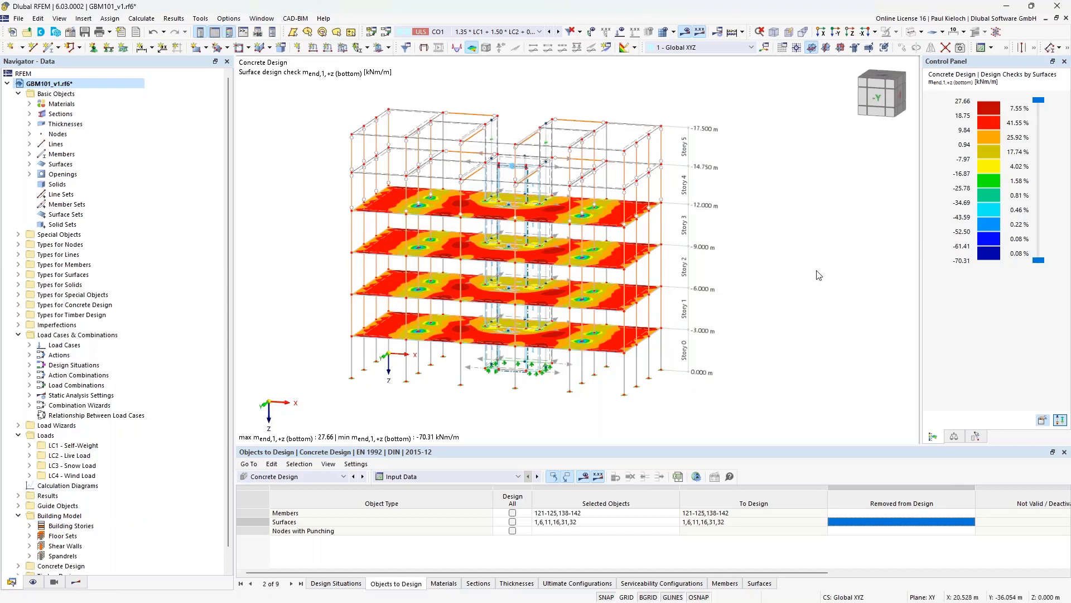
pyautogui.click(77, 581)
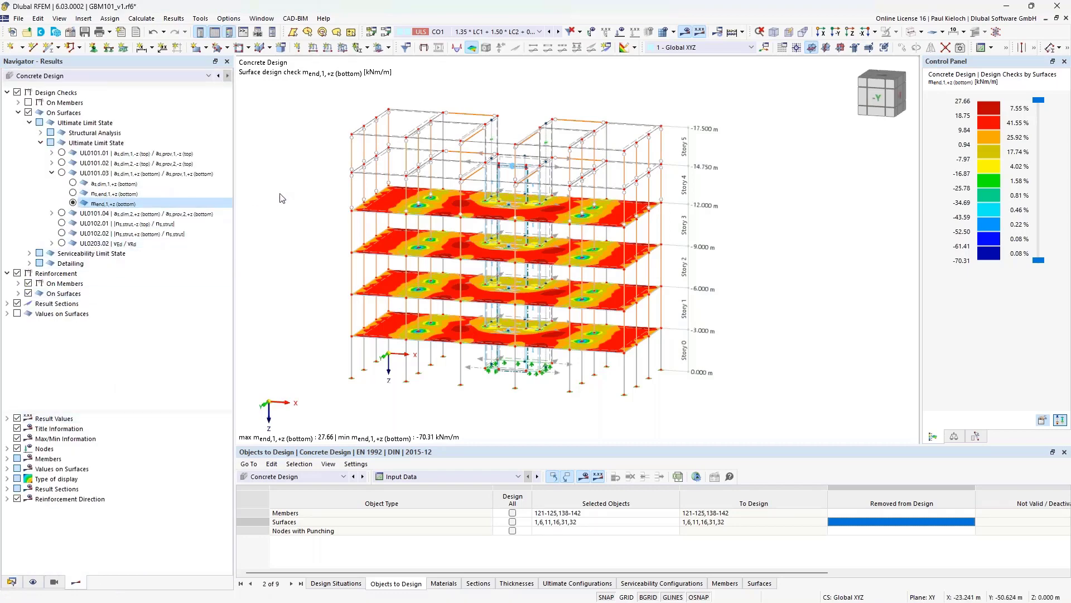
pyautogui.keyDown('ctrl'); pyautogui.moveTo(327, 190); pyautogui.dragTo(293, 195, button='middle'); pyautogui.keyUp('ctrl')
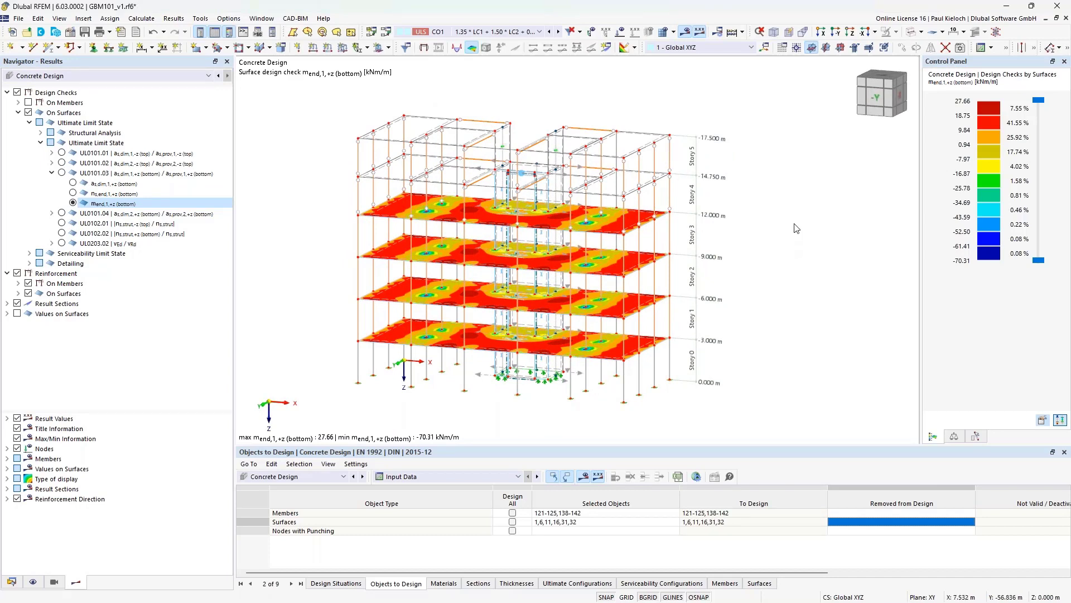
pyautogui.moveTo(798, 232); pyautogui.dragTo(804, 217, button='middle')
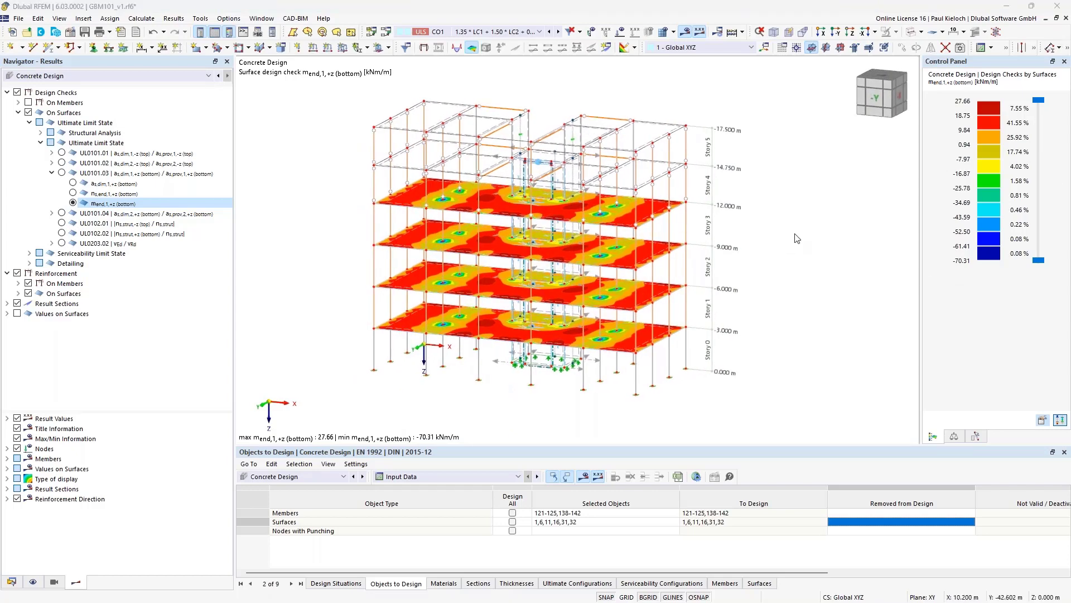
pyautogui.moveTo(328, 327)
pyautogui.mouseDown(button='middle')
pyautogui.moveTo(311, 322)
pyautogui.moveTo(321, 318)
pyautogui.mouseUp(button='middle')
pyautogui.click(309, 475)
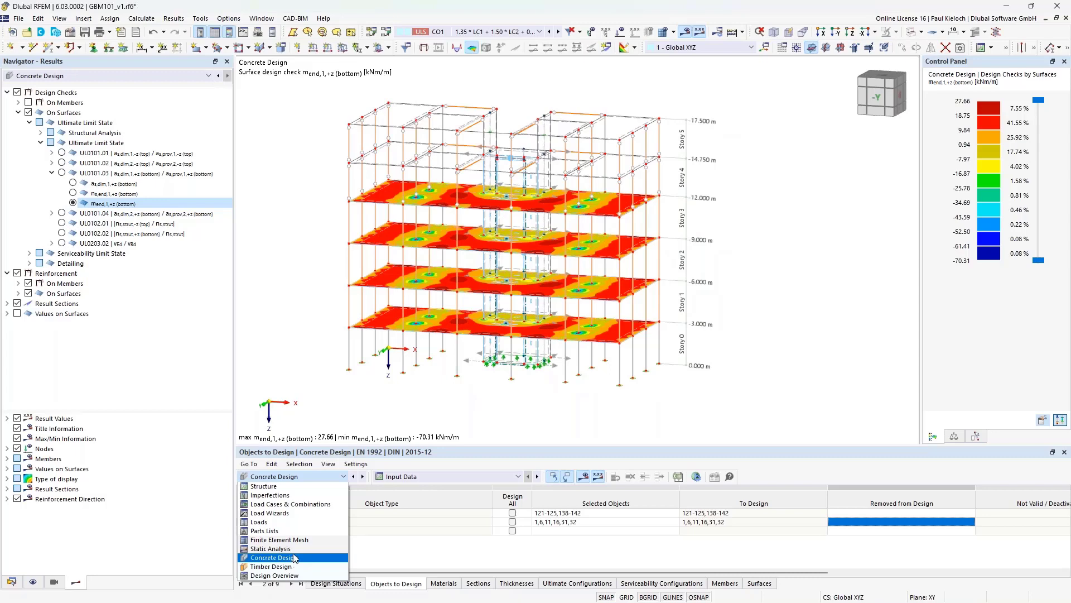
# - Show the Static Analysis Story Actions table for CO5 on its Centers of Mass and Rigidity tab
pyautogui.click(282, 557)
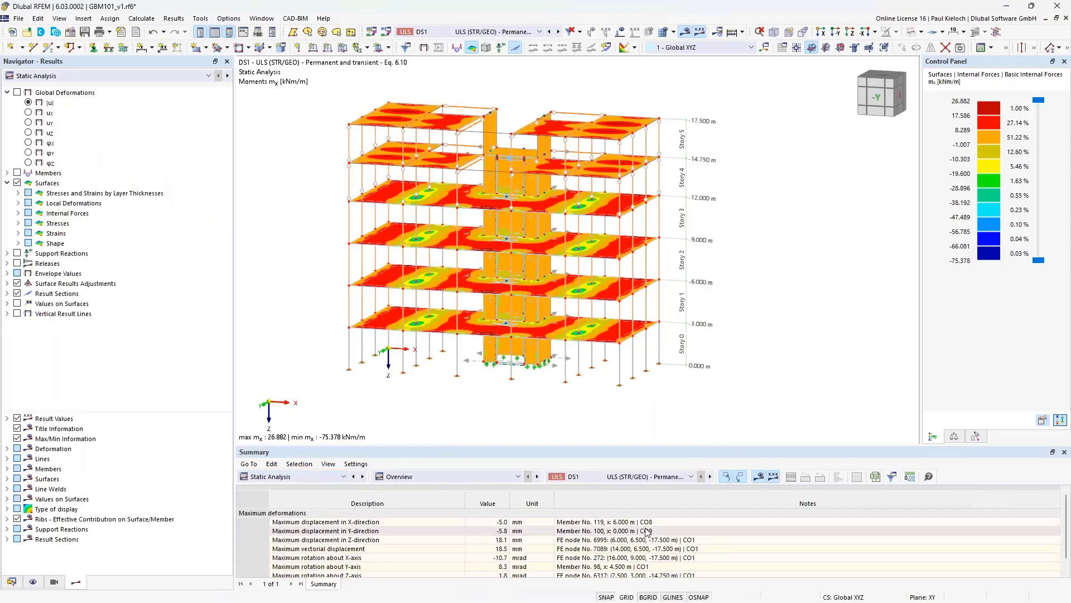
pyautogui.click(487, 477)
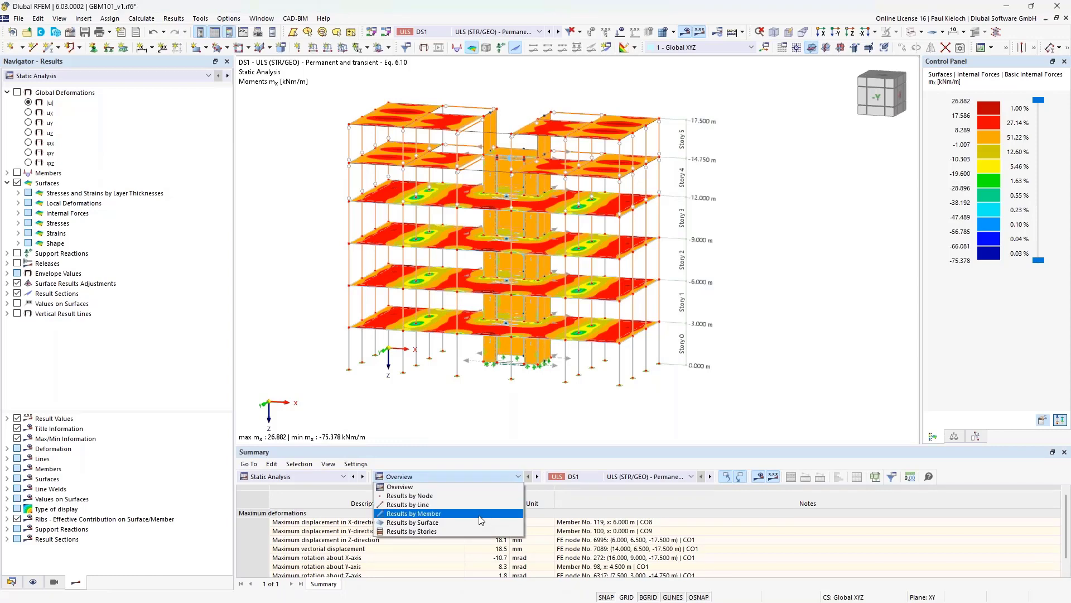
pyautogui.click(475, 531)
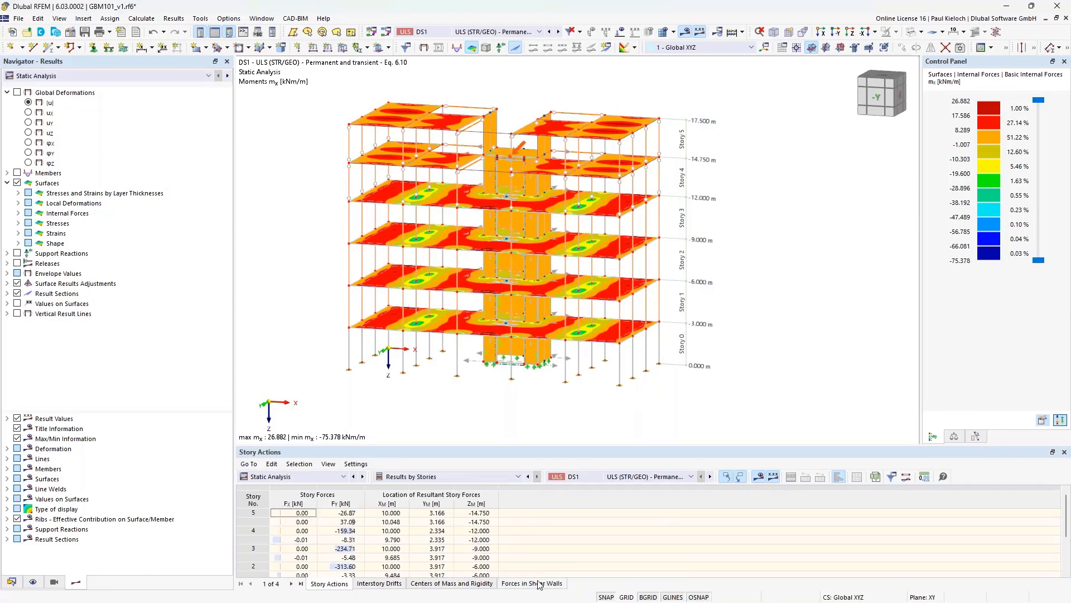
pyautogui.click(624, 477)
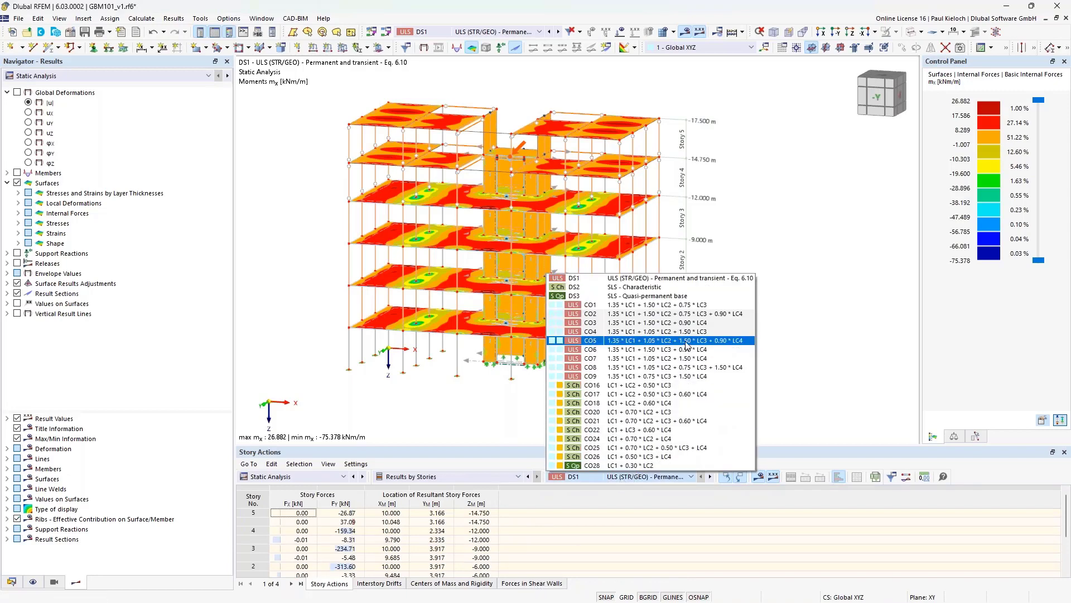
pyautogui.press('Escape')
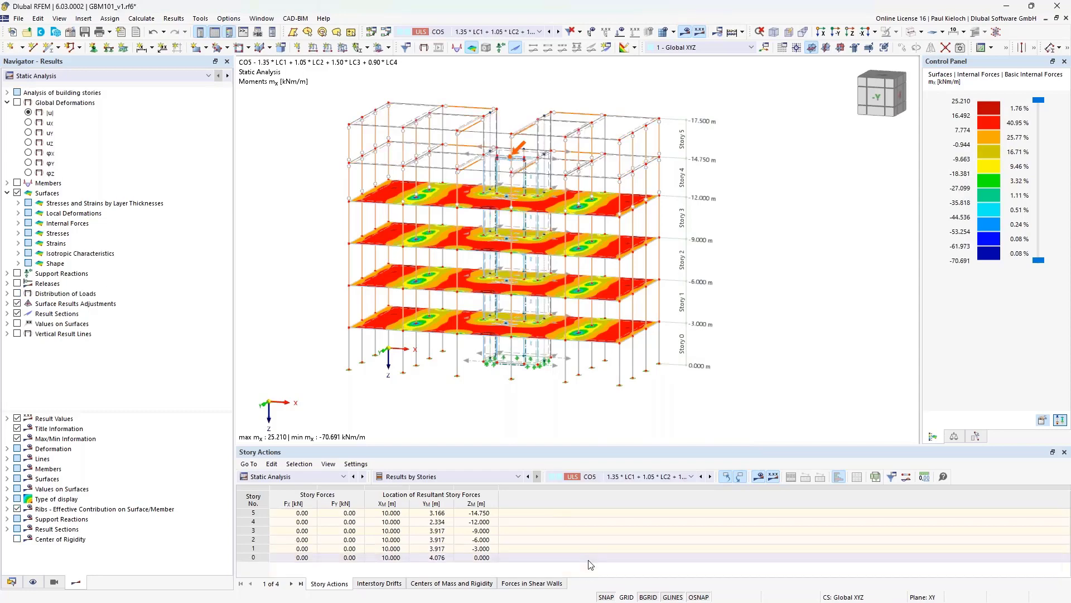
pyautogui.click(476, 585)
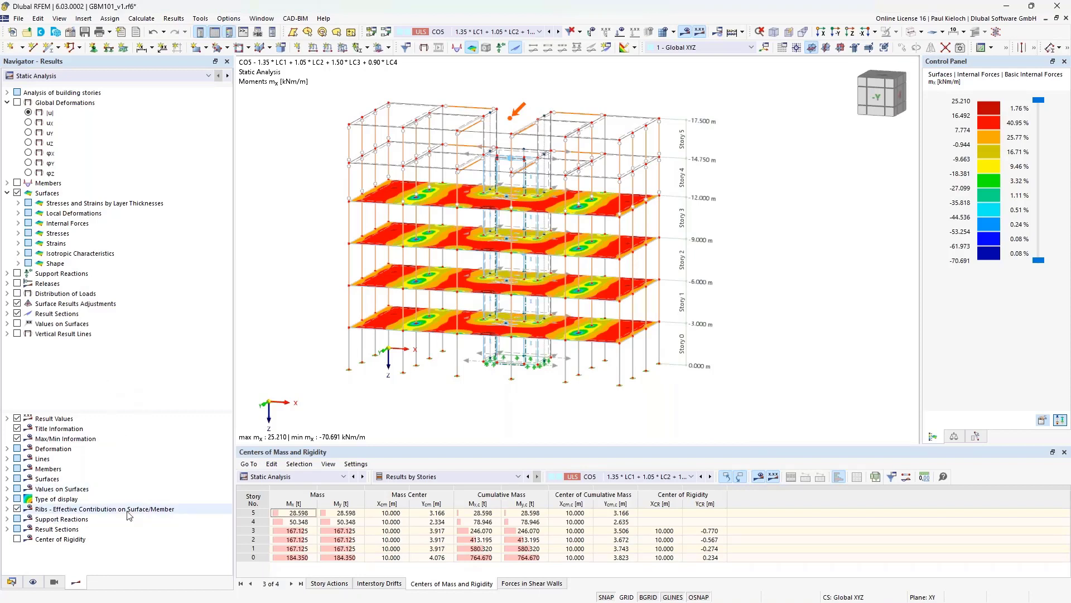
# - Display each storey's centre of rigidity in the model alongside the CO5 mx slab contours
pyautogui.click(17, 539)
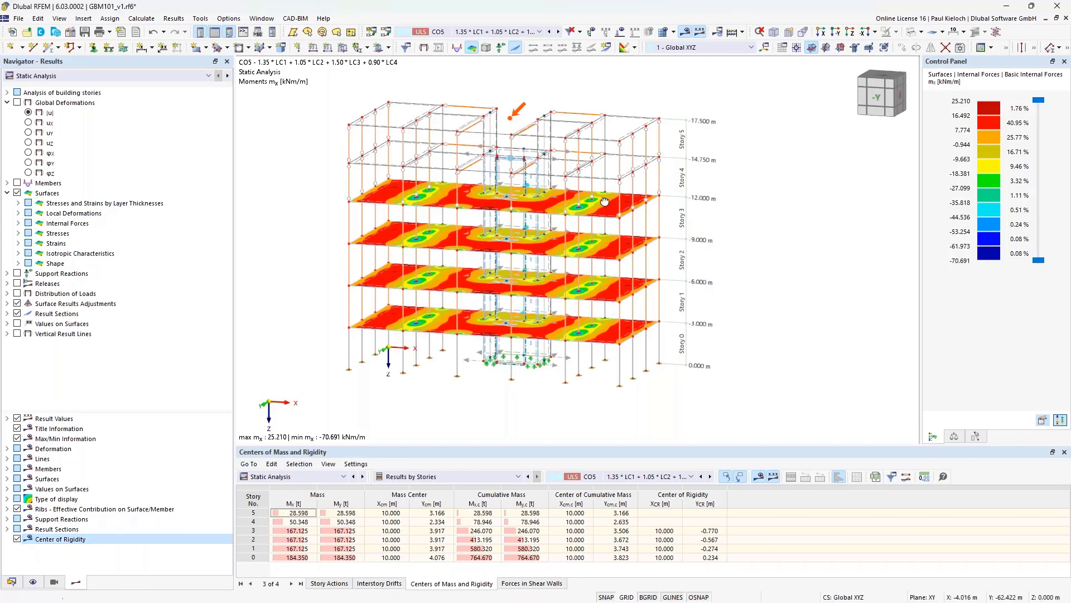
pyautogui.keyDown('ctrl'); pyautogui.moveTo(629, 202); pyautogui.dragTo(579, 191, button='middle'); pyautogui.keyUp('ctrl')
pyautogui.scroll(5, 571, 220)
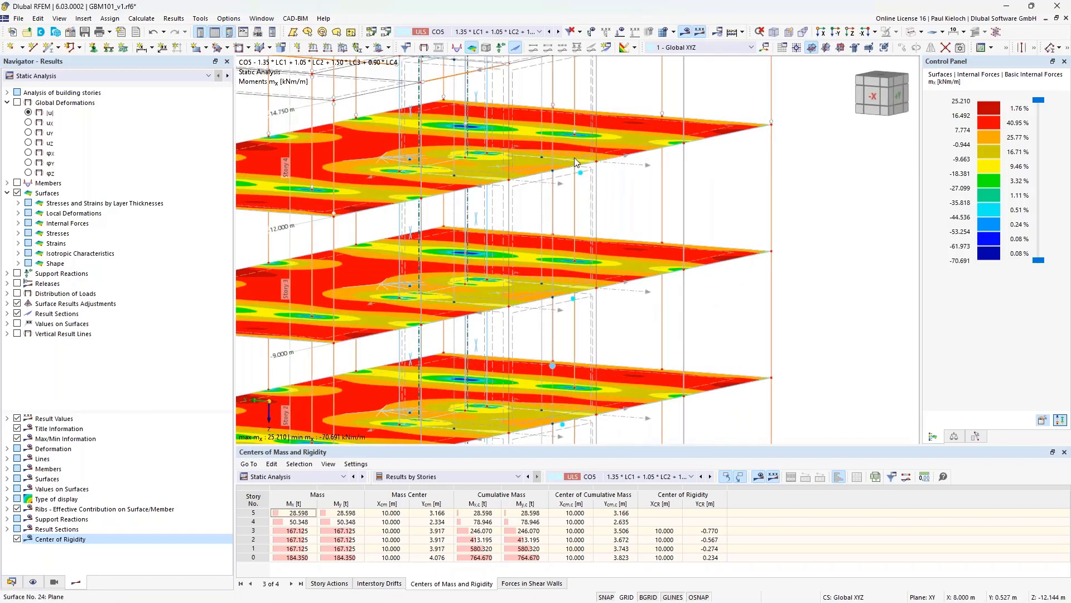
pyautogui.keyDown('ctrl'); pyautogui.moveTo(603, 158); pyautogui.dragTo(626, 146, button='middle'); pyautogui.keyUp('ctrl')
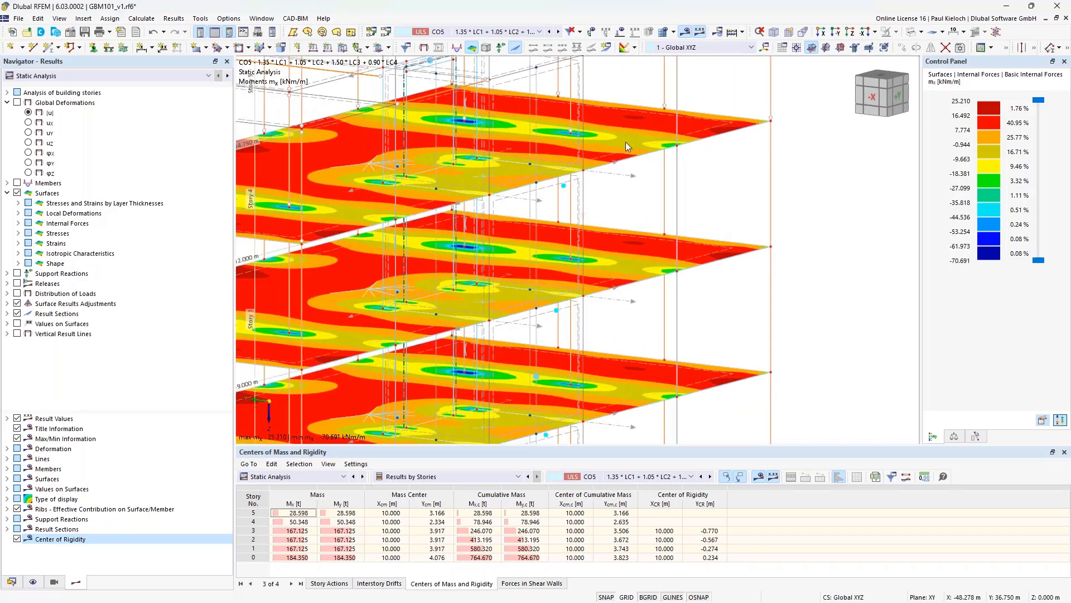
pyautogui.click(685, 32)
pyautogui.keyDown('ctrl'); pyautogui.moveTo(703, 143); pyautogui.dragTo(717, 229, button='middle'); pyautogui.keyUp('ctrl')
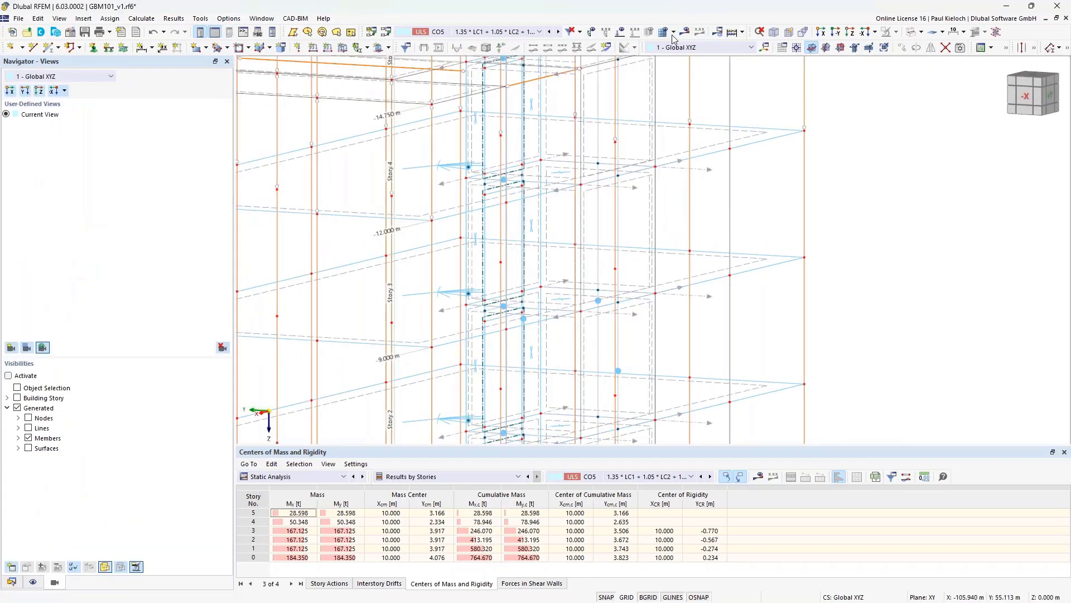
pyautogui.click(685, 32)
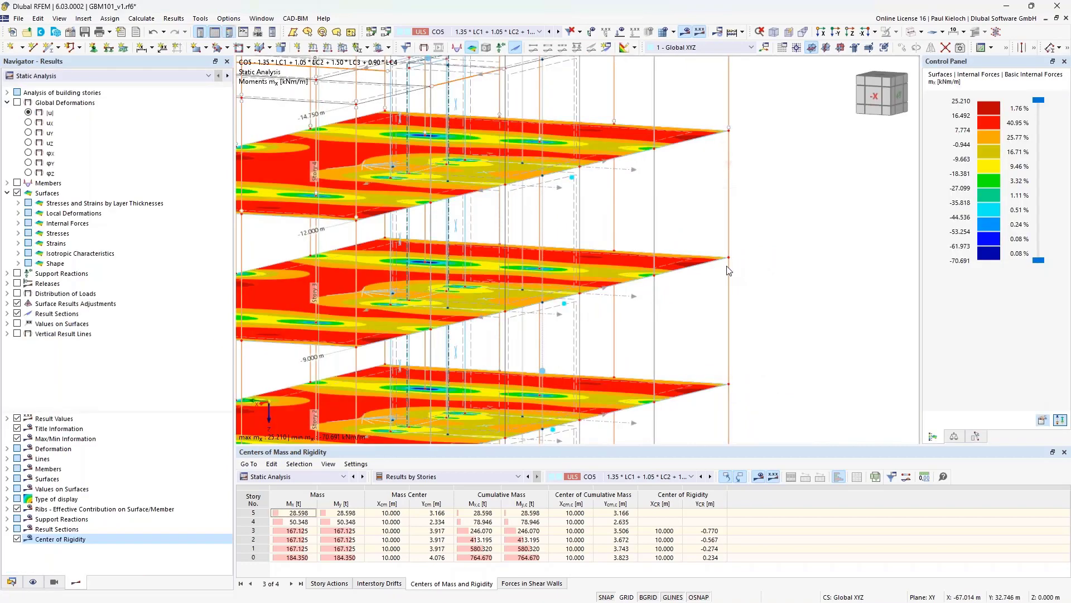
pyautogui.keyDown('ctrl'); pyautogui.moveTo(728, 268); pyautogui.dragTo(698, 269, button='middle'); pyautogui.keyUp('ctrl')
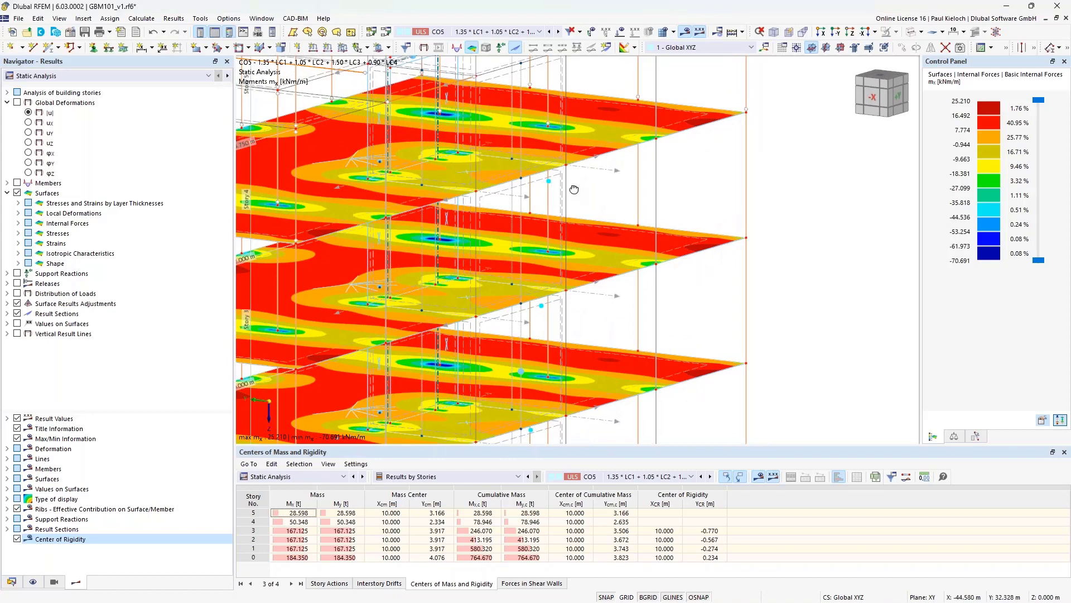
pyautogui.keyDown('ctrl'); pyautogui.moveTo(574, 190); pyautogui.dragTo(581, 187, button='middle'); pyautogui.keyUp('ctrl')
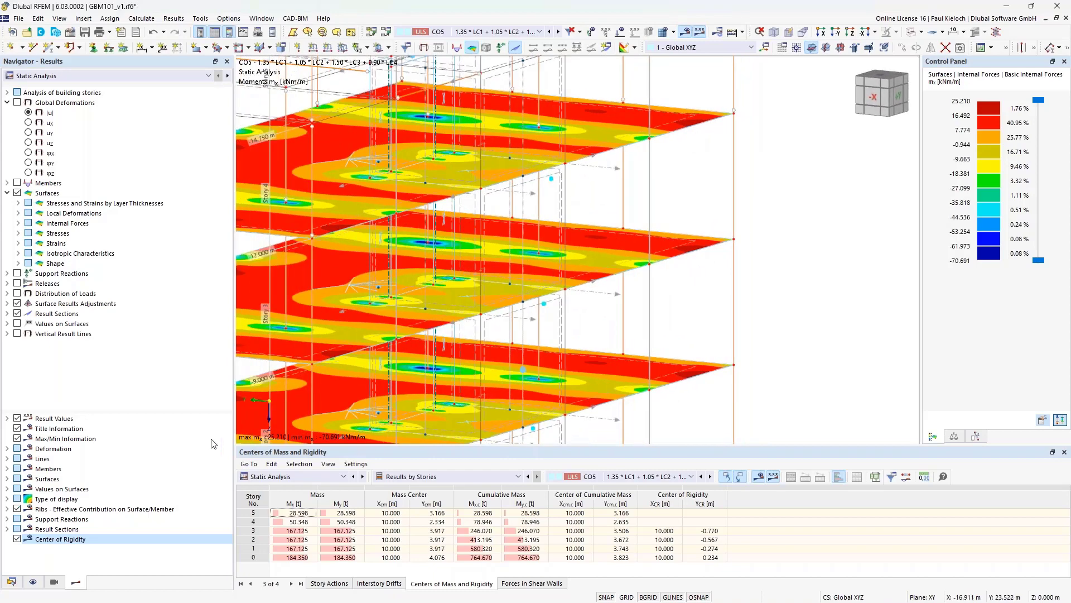
pyautogui.click(17, 539)
pyautogui.keyDown('ctrl'); pyautogui.moveTo(629, 216); pyautogui.dragTo(869, 230, button='middle'); pyautogui.keyUp('ctrl')
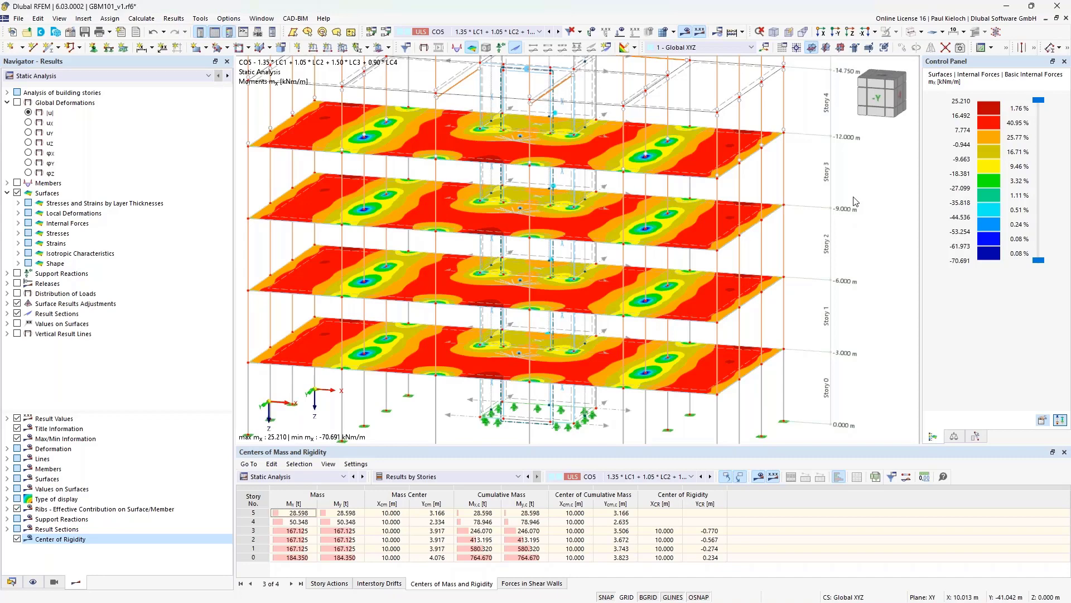
# - Zoom out and pan to bring all storeys' moment contours into view
pyautogui.scroll(-2, 855, 201)
pyautogui.moveTo(854, 203); pyautogui.dragTo(816, 201, button='middle')
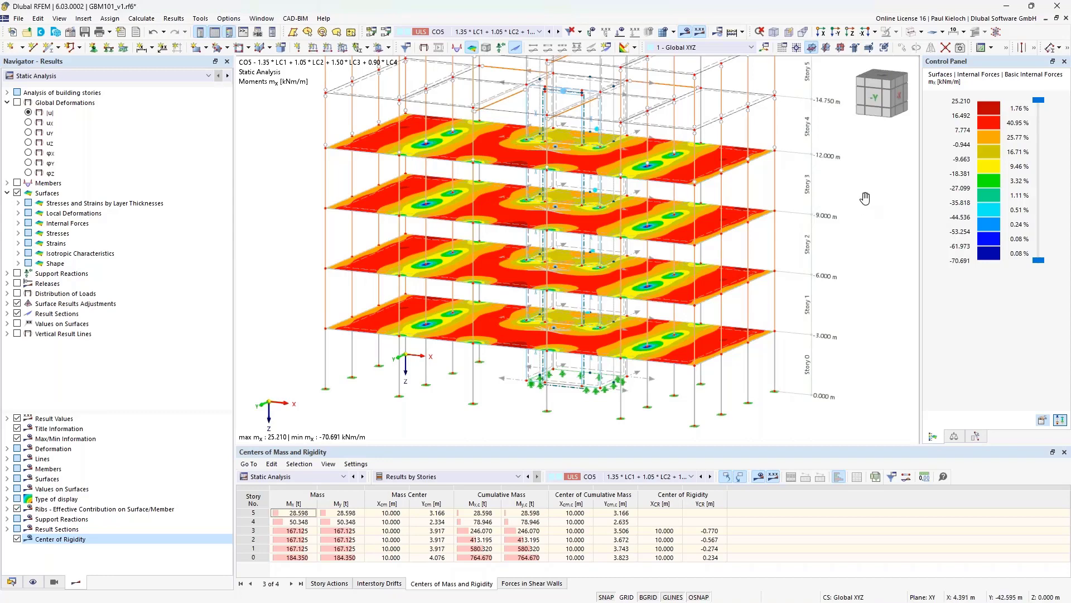
pyautogui.moveTo(867, 201); pyautogui.dragTo(848, 197, button='middle')
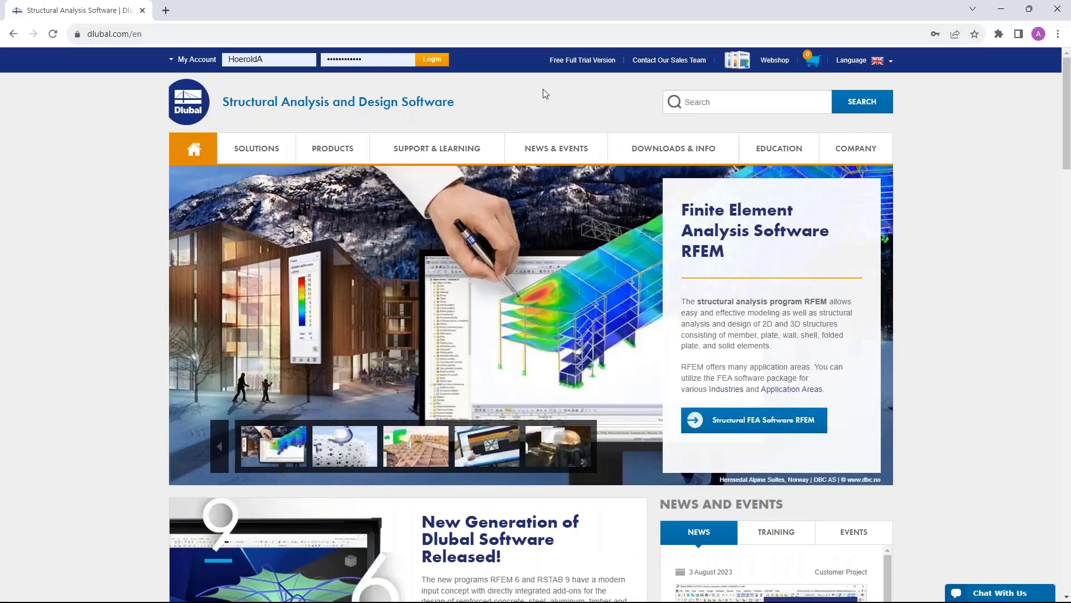
# - Open Dlubal's Webinars list via NEWS & EVENTS and select the Modeling and Design of Frame Structures in RFEM 6 webinar
pyautogui.moveTo(554, 157)
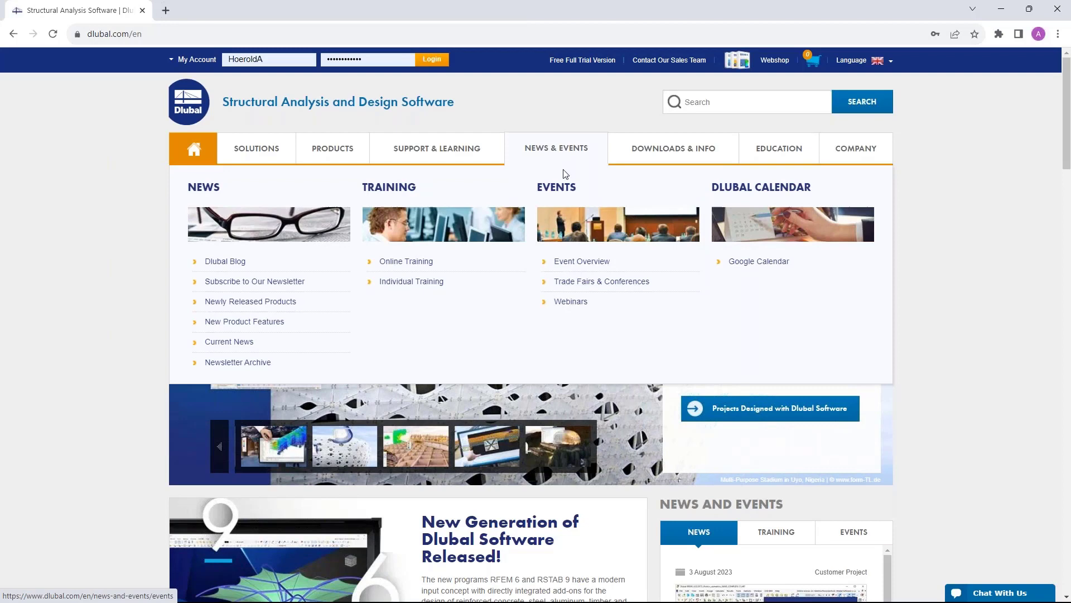
pyautogui.click(575, 304)
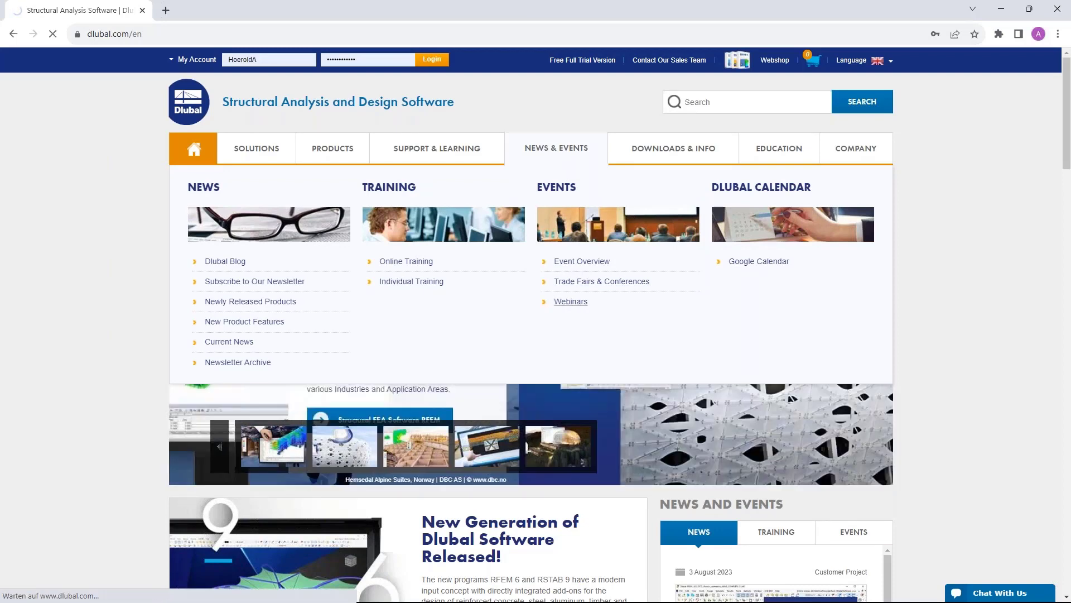
pyautogui.scroll(-8, 536, 323)
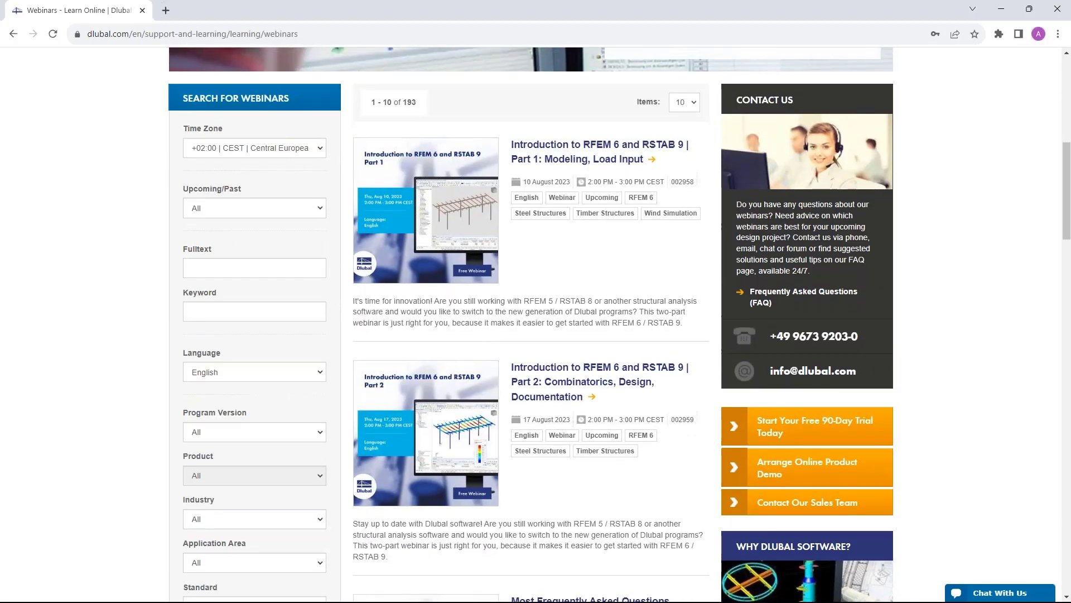
pyautogui.scroll(1, 476, 219)
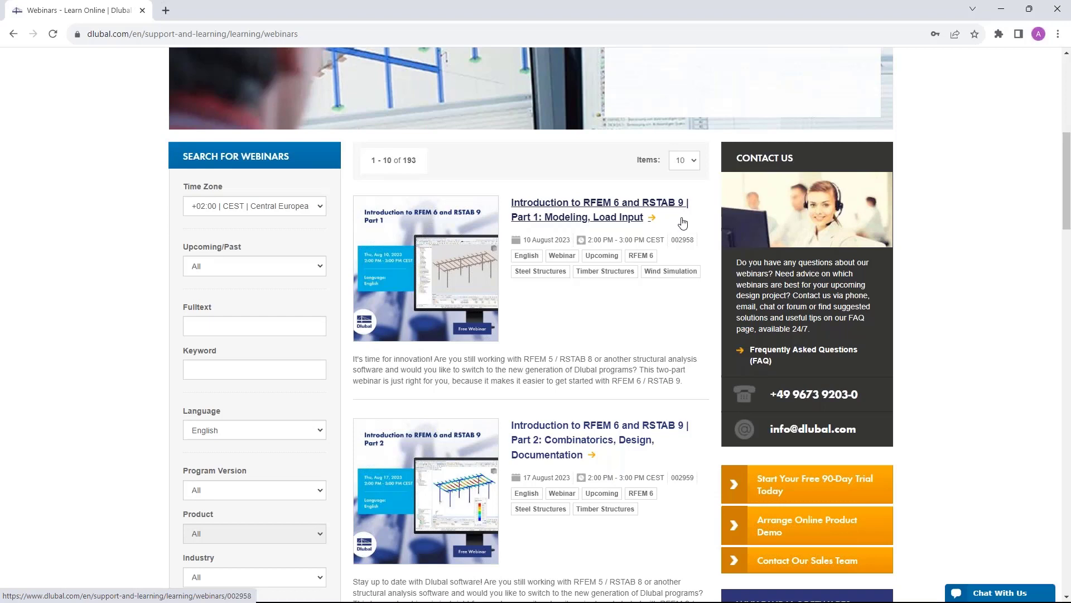
pyautogui.scroll(-1, 586, 261)
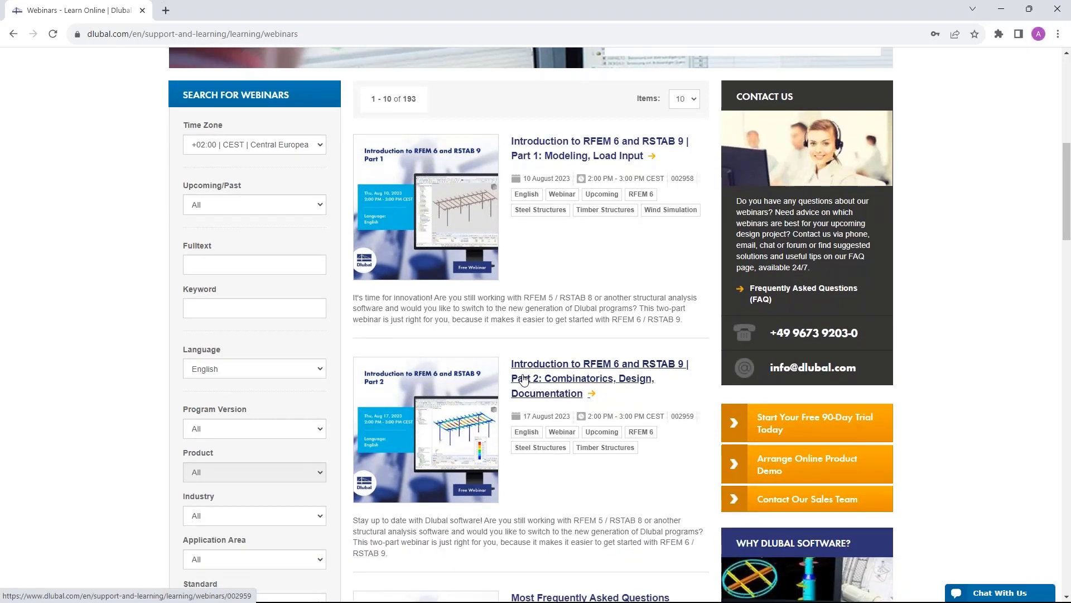
pyautogui.scroll(-1, 524, 380)
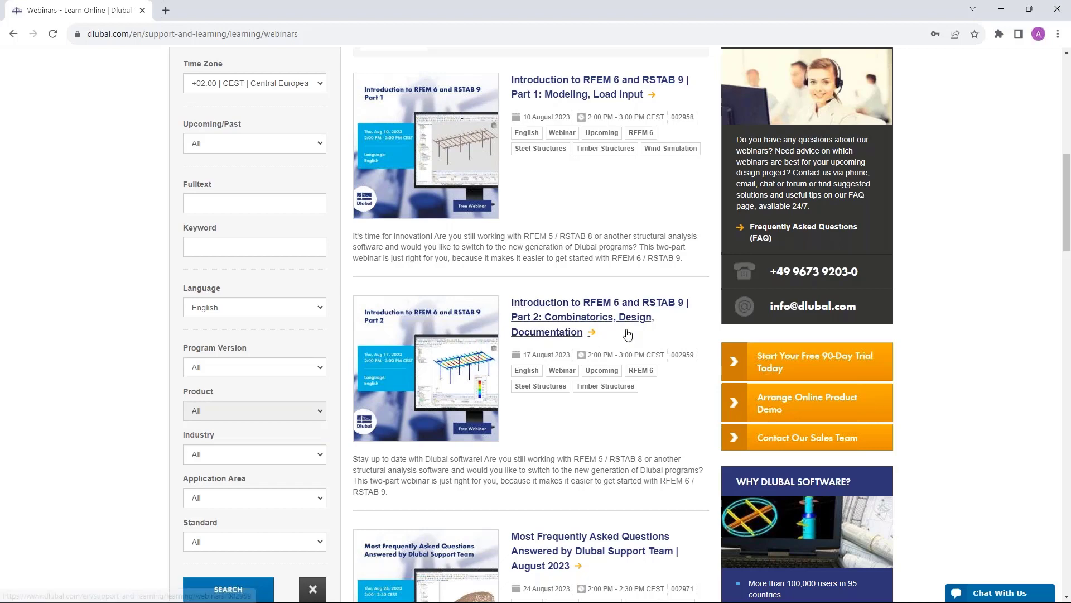
pyautogui.scroll(1, 608, 211)
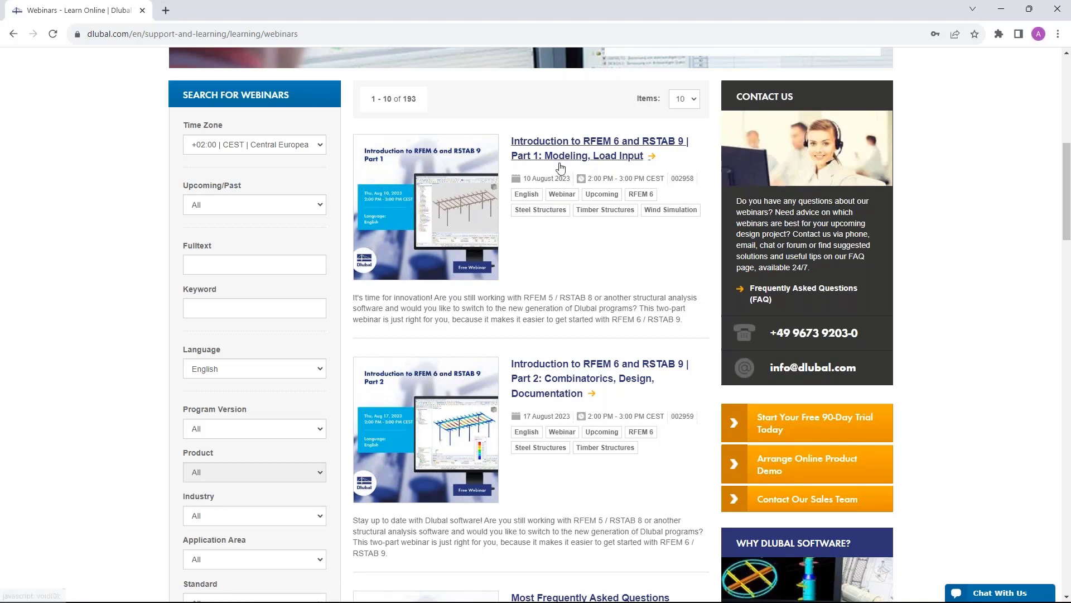
pyautogui.scroll(-7, 535, 324)
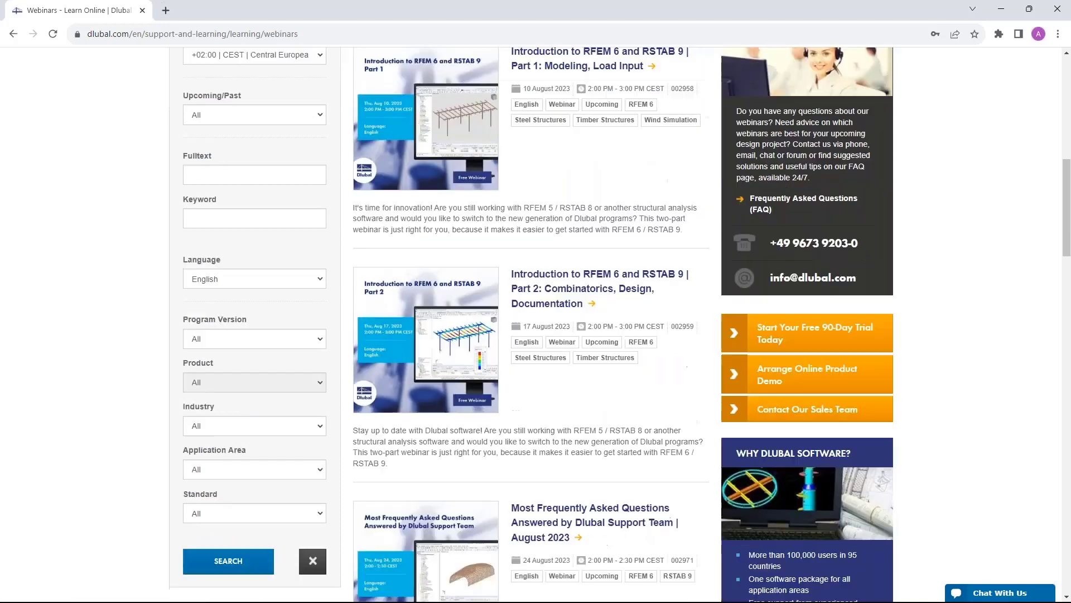
pyautogui.scroll(-1, 608, 335)
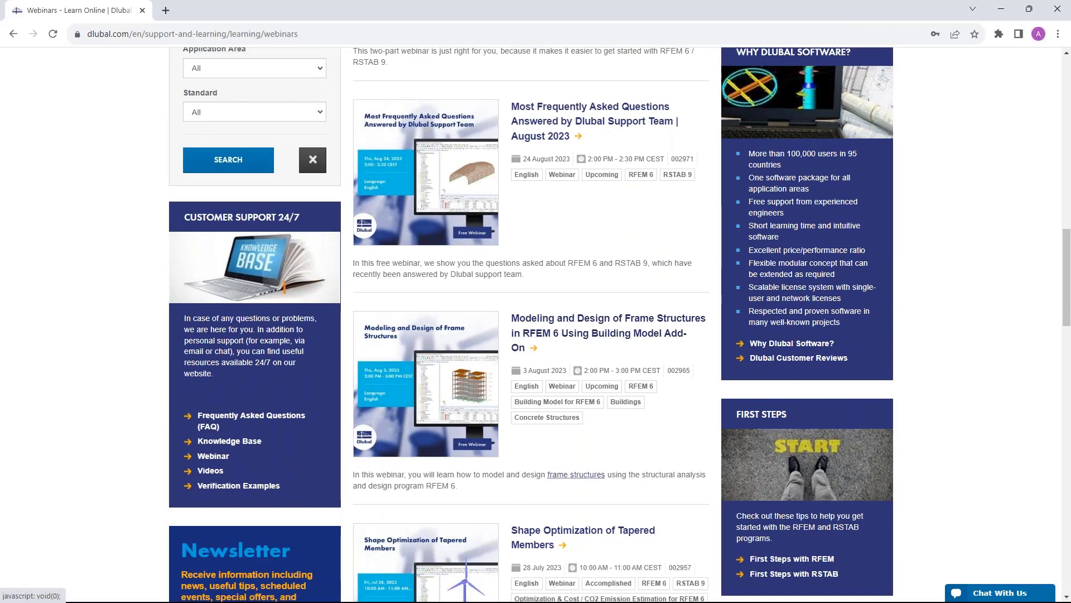
pyautogui.click(569, 322)
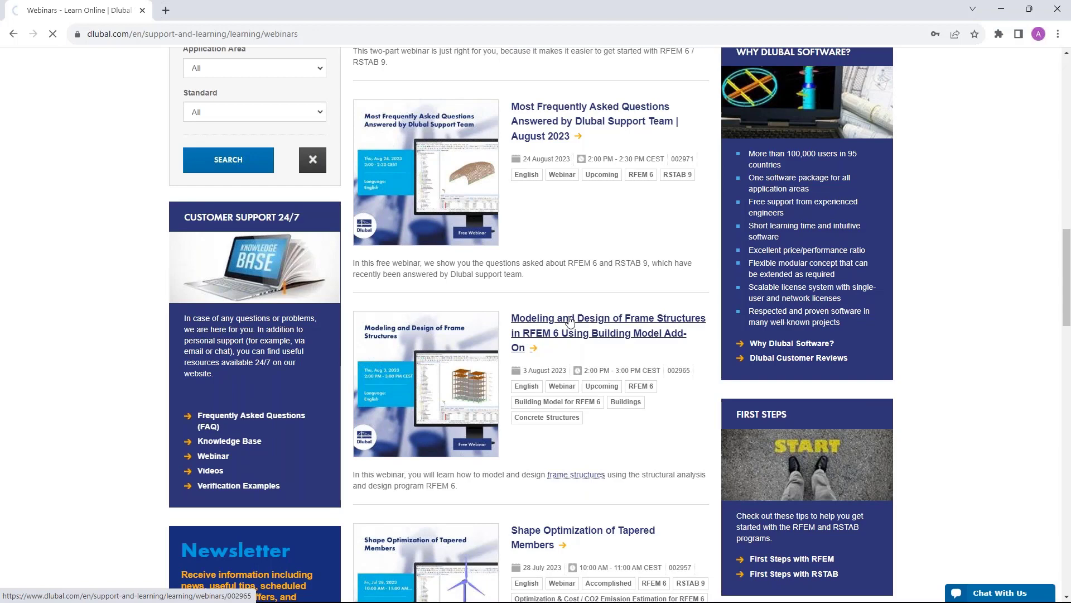
# - Scroll the 3 August 2023 Frame Structures webinar page down to its Videos and Models to Download sections
pyautogui.scroll(-5, 569, 323)
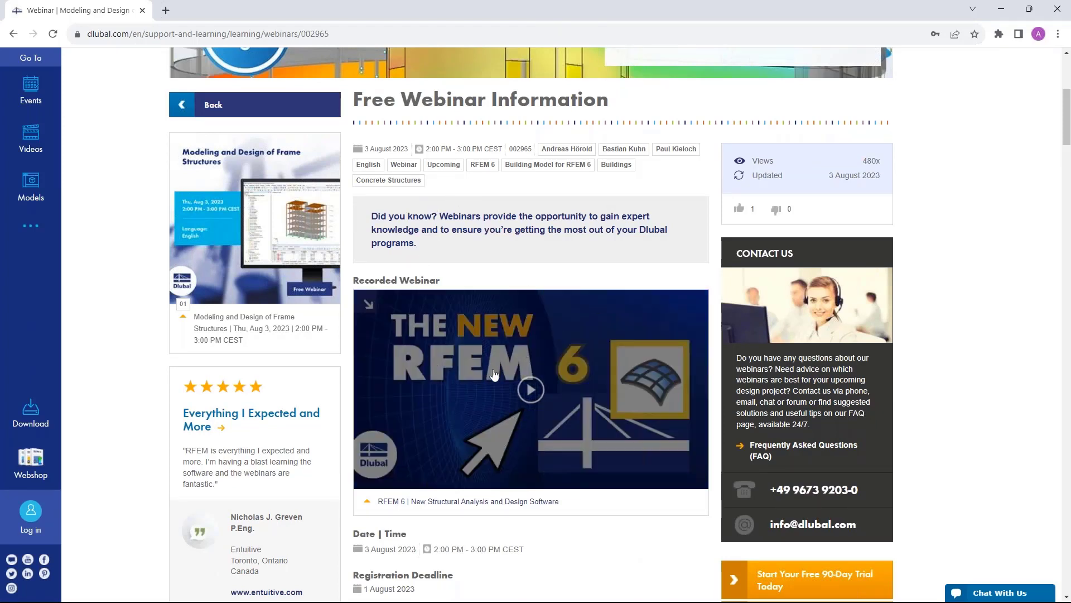
pyautogui.scroll(-2, 517, 367)
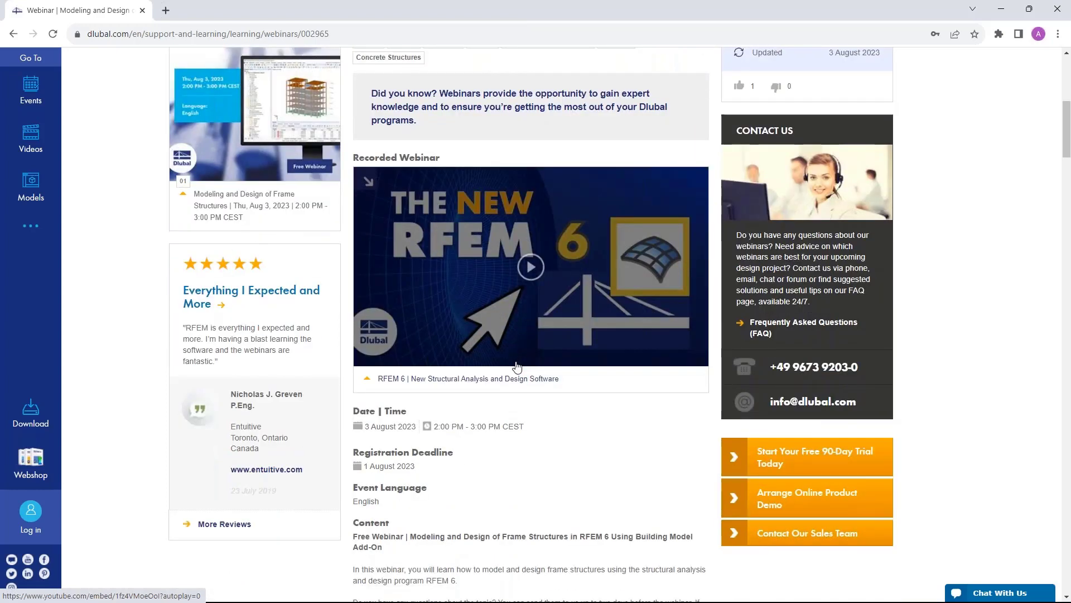
pyautogui.scroll(-5, 516, 367)
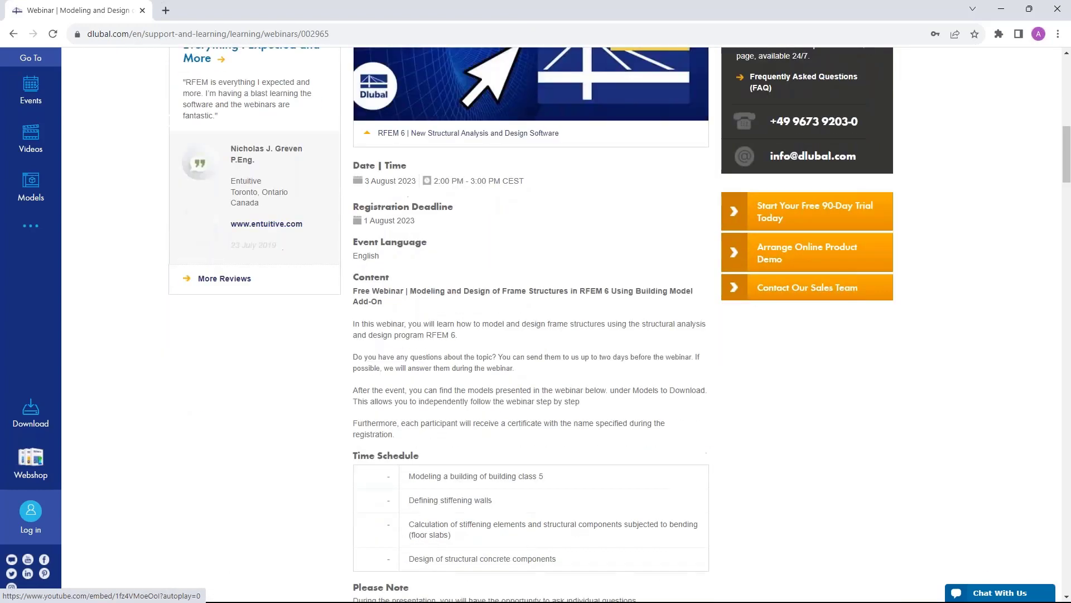
pyautogui.scroll(-12, 453, 407)
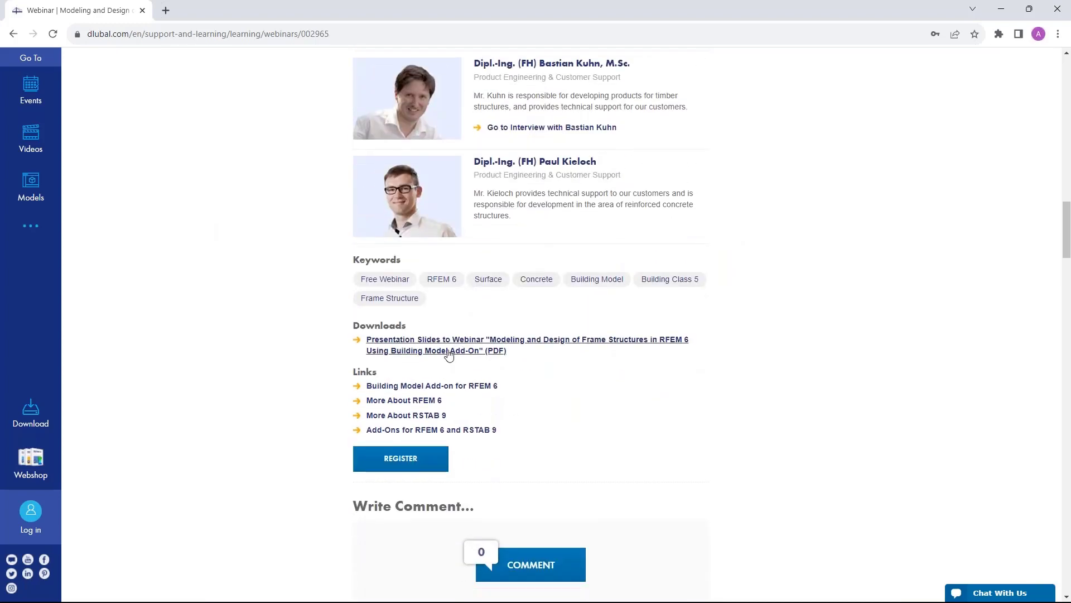
pyautogui.scroll(-1, 450, 351)
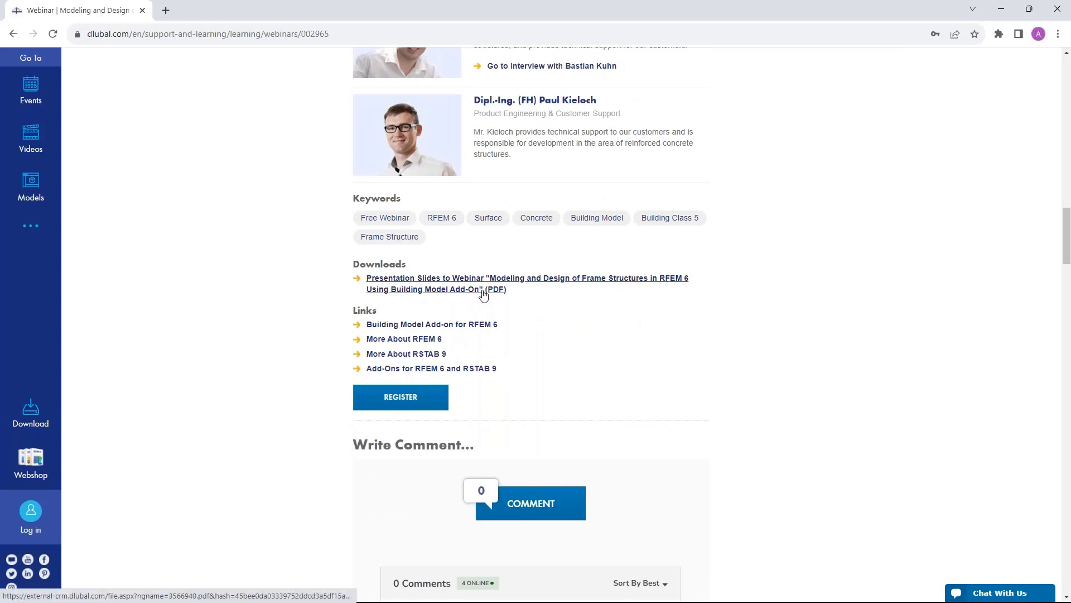
pyautogui.scroll(-1, 577, 306)
pyautogui.scroll(-15, 577, 306)
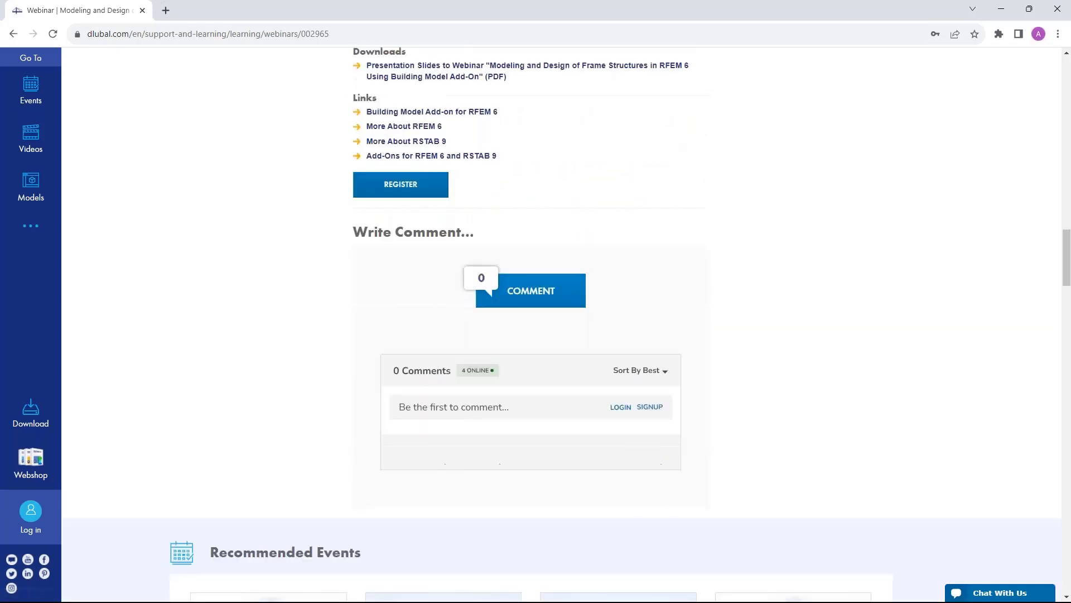
pyautogui.scroll(-6, 326, 367)
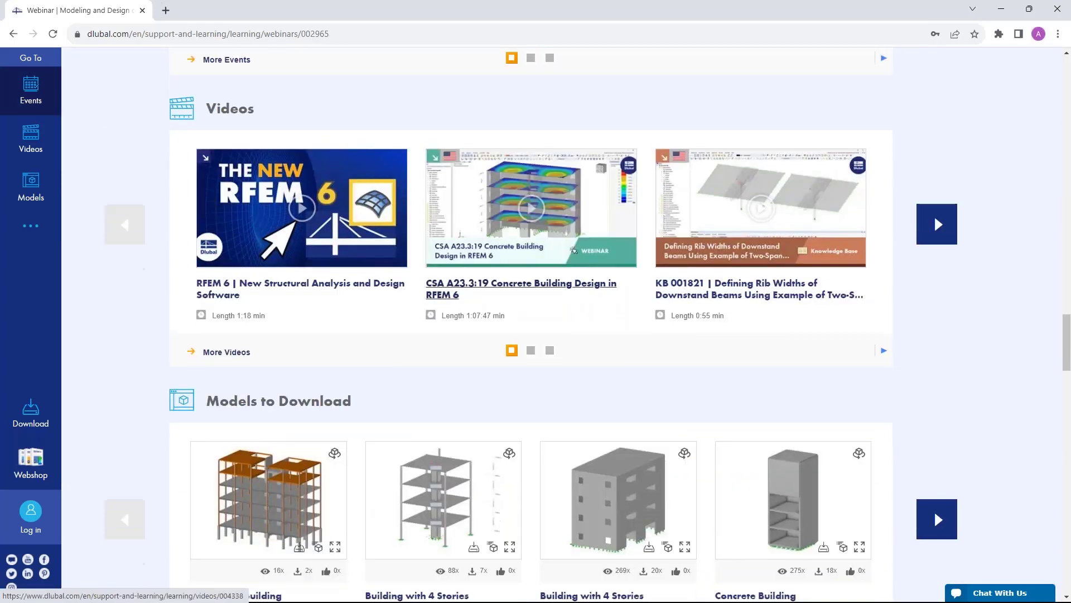